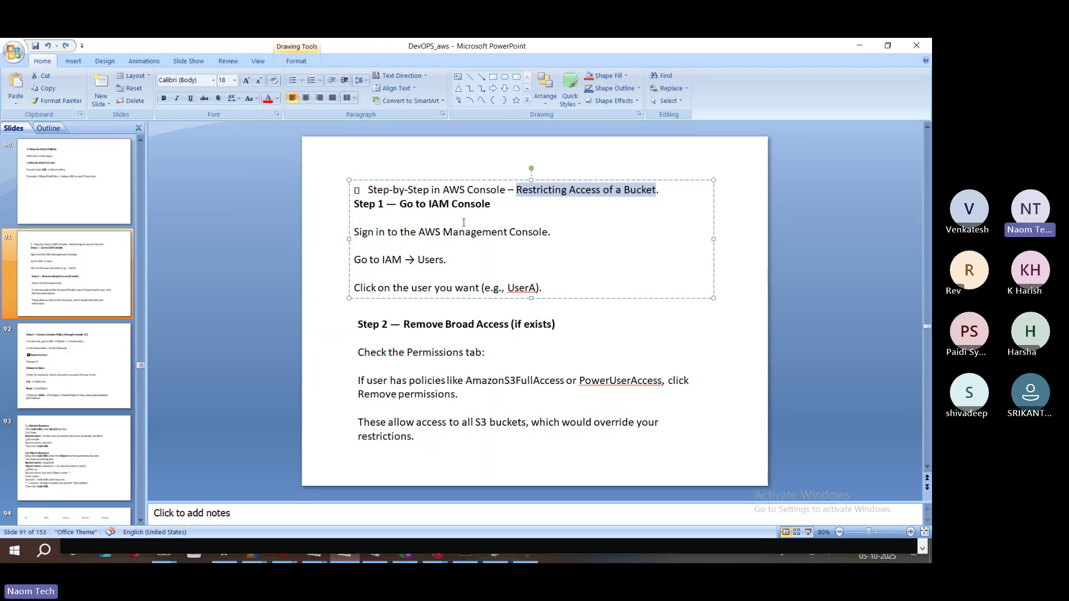
Restore and re-maximize the DevOPS_aws deck, clear the slide's text selection, then minimize PowerPoint.
{"action": "left_click", "coordinate": [889, 51]}
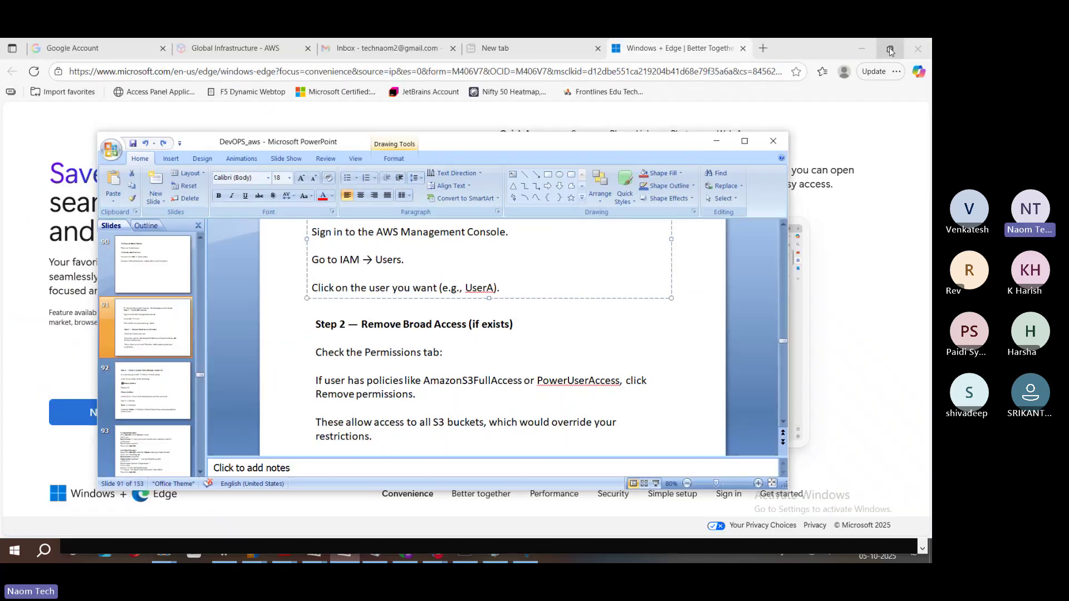
{"action": "left_click", "coordinate": [744, 141]}
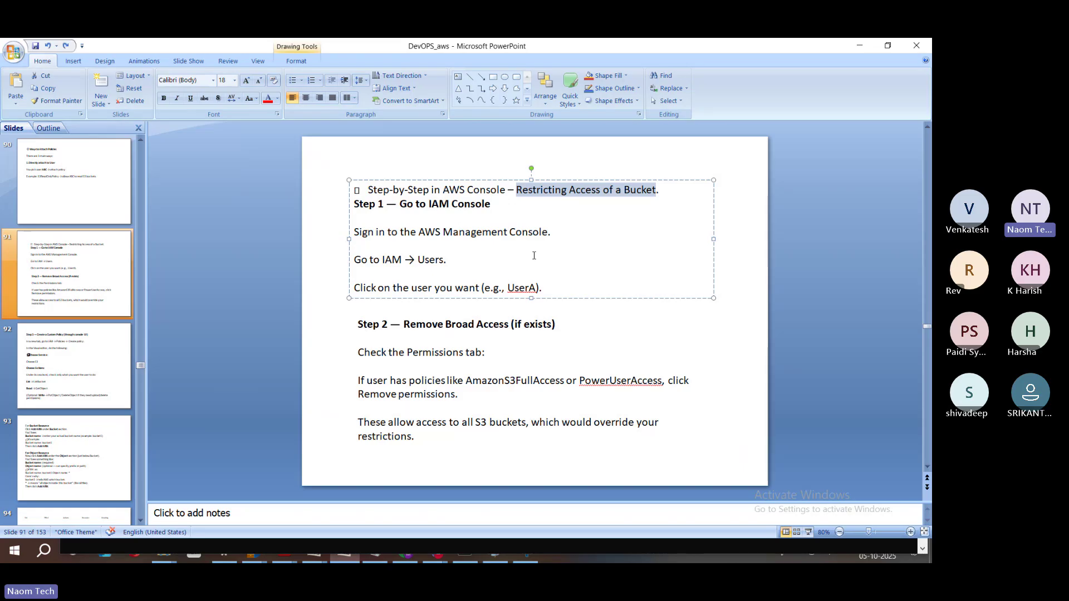
{"action": "key", "text": "Escape"}
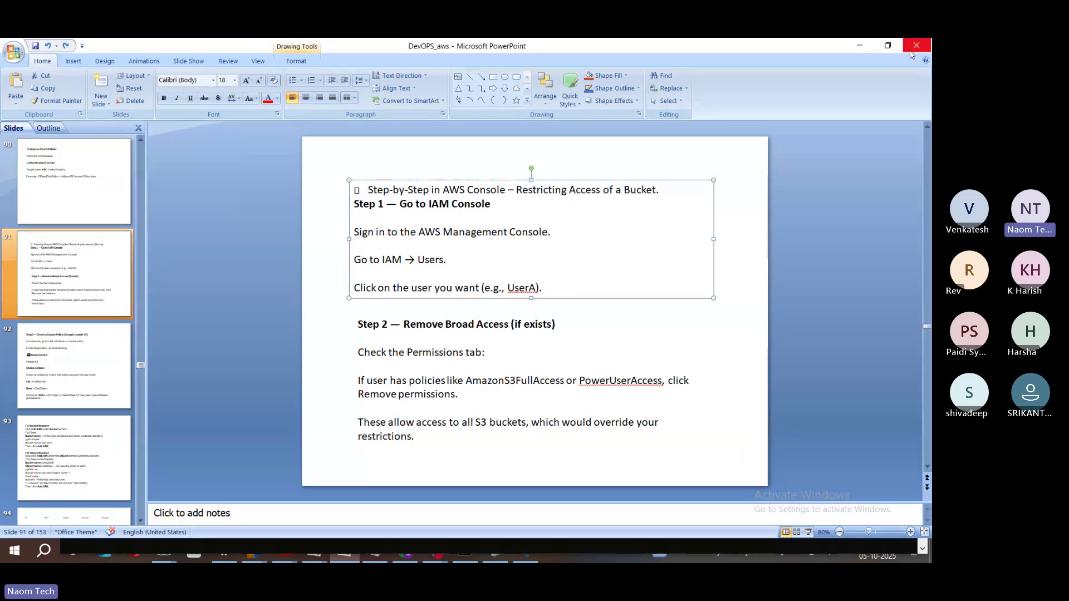
{"action": "left_click", "coordinate": [868, 47]}
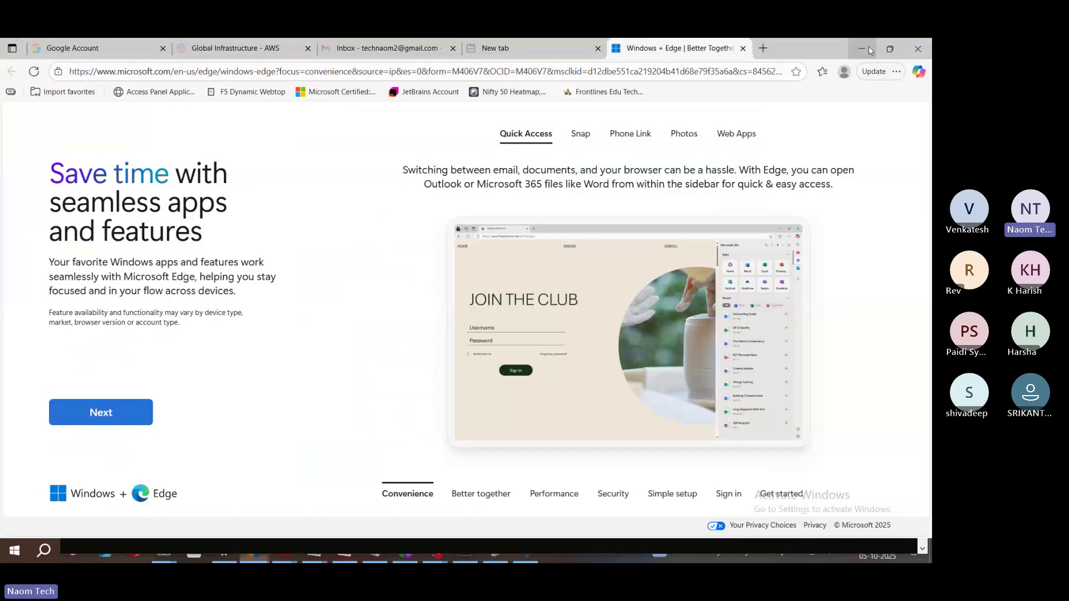
Minimize the browser and close the Snipping Tool snip without saving it.
{"action": "left_click", "coordinate": [863, 50]}
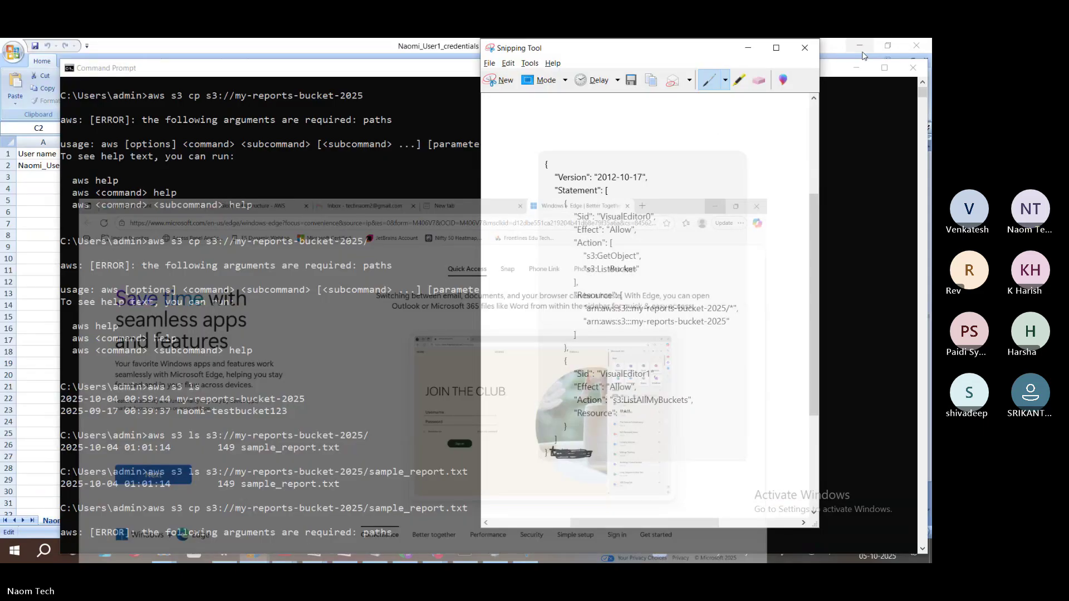
{"action": "left_click", "coordinate": [805, 48]}
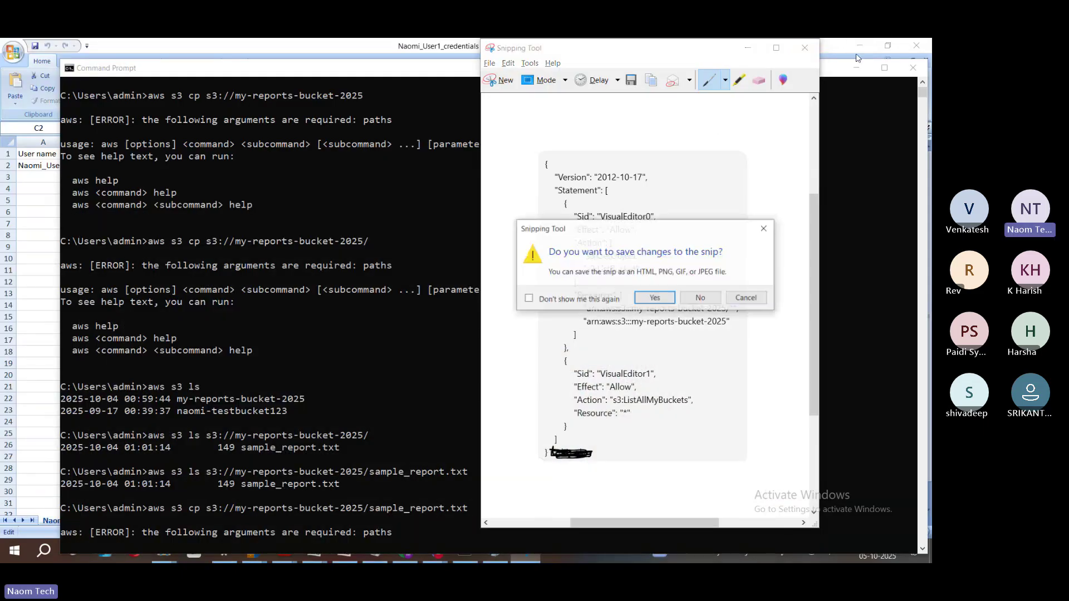
{"action": "left_click", "coordinate": [700, 297]}
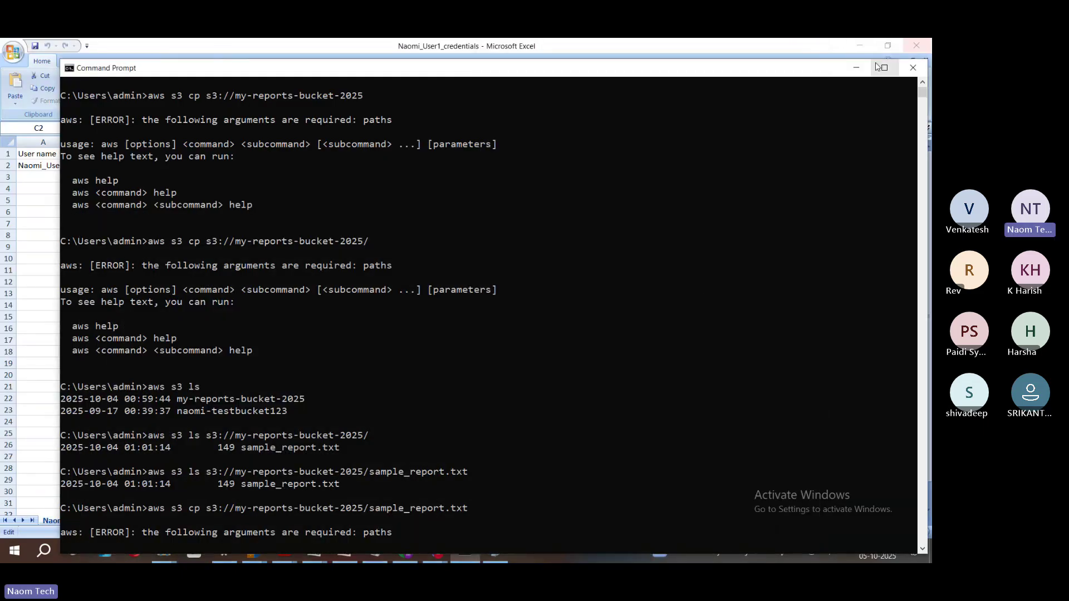
Minimize Command Prompt, Excel, the Downloads folder and the whiteboard, then return to Edge's EC2 dashboard.
{"action": "left_click", "coordinate": [856, 68]}
{"action": "left_click", "coordinate": [867, 48]}
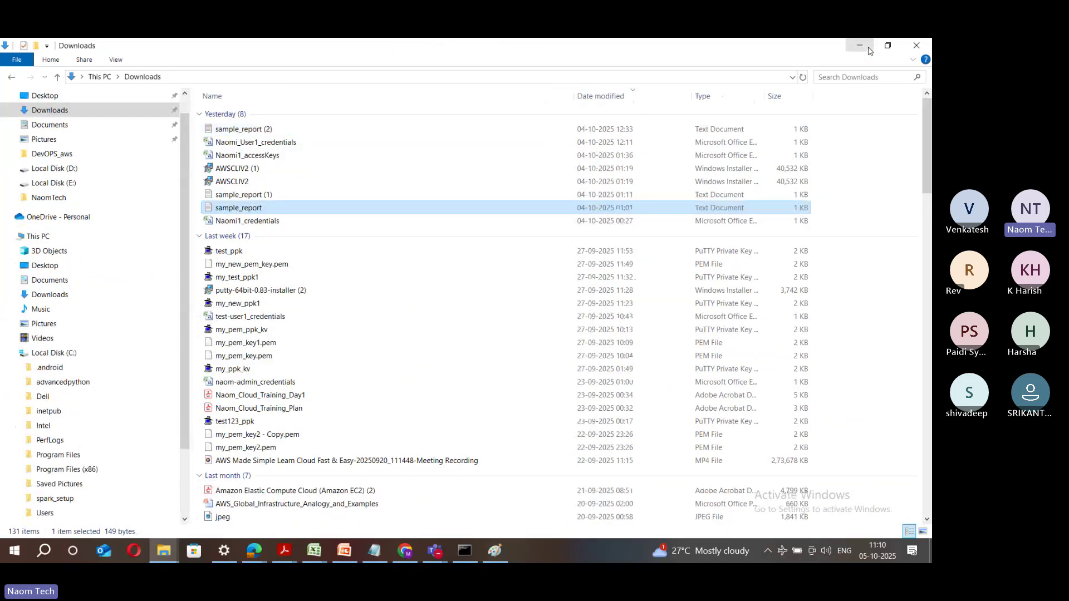
{"action": "left_click", "coordinate": [870, 50]}
{"action": "left_click", "coordinate": [870, 50]}
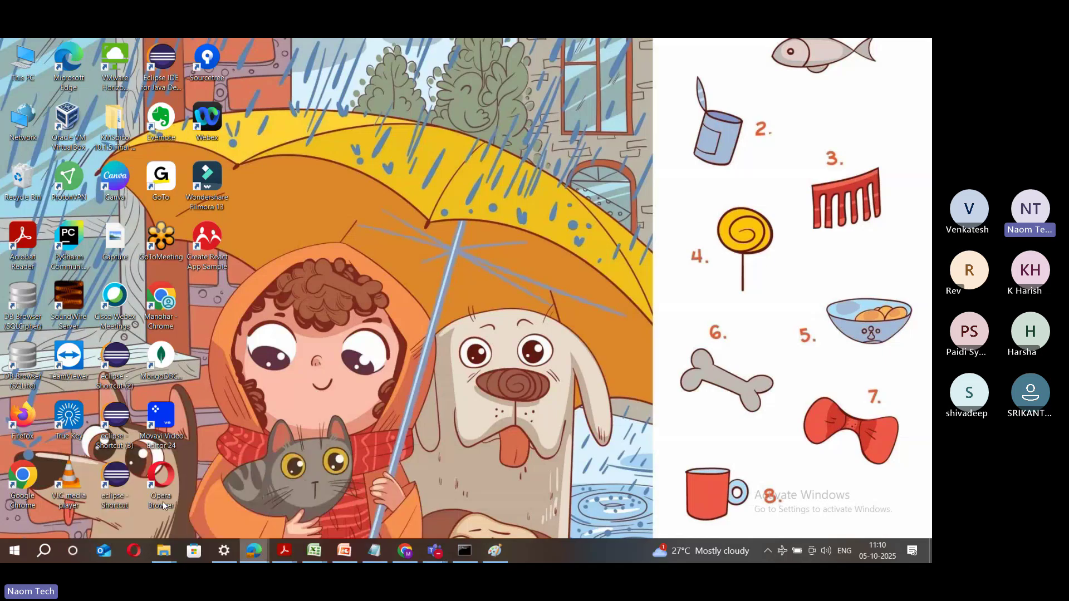
{"action": "key", "text": "alt+Tab"}
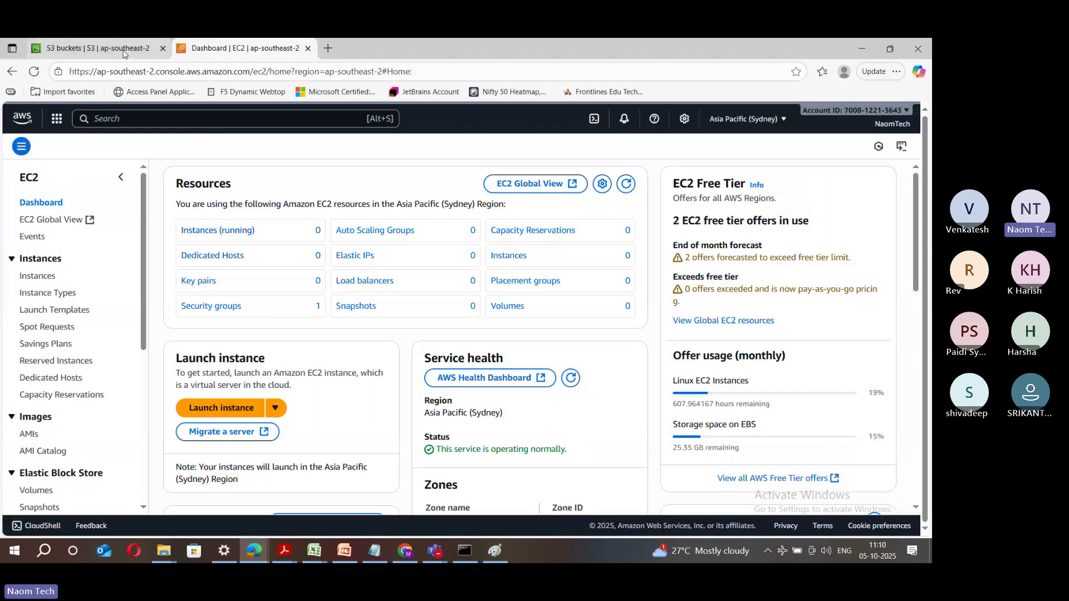
Show the S3 buckets page in the US East (N. Virginia) region and close the EC2 Dashboard tab.
{"action": "left_click", "coordinate": [123, 52]}
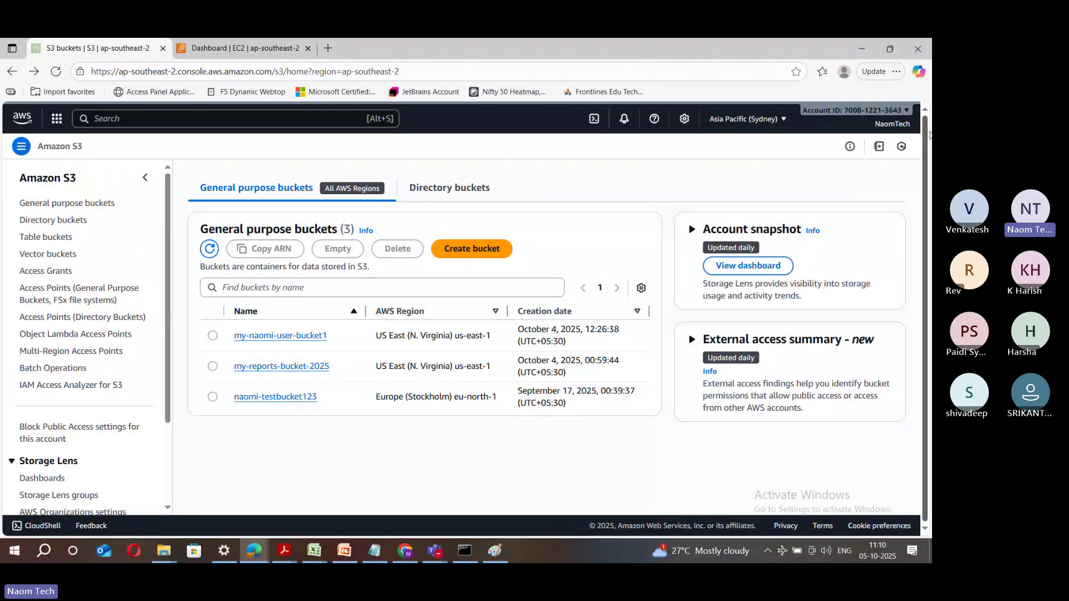
{"action": "left_click", "coordinate": [902, 125]}
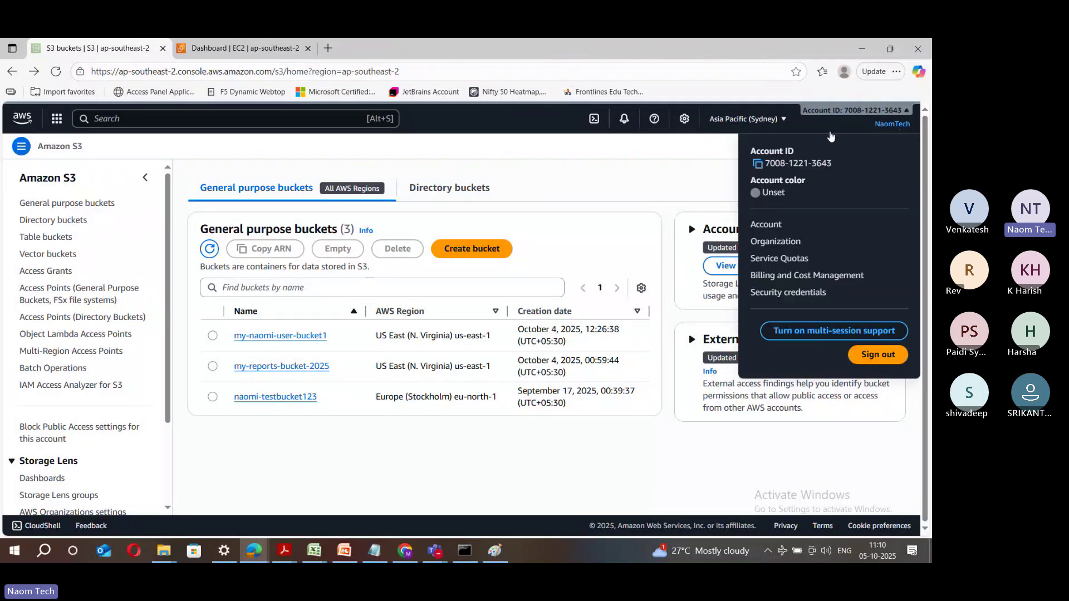
{"action": "left_click", "coordinate": [641, 173]}
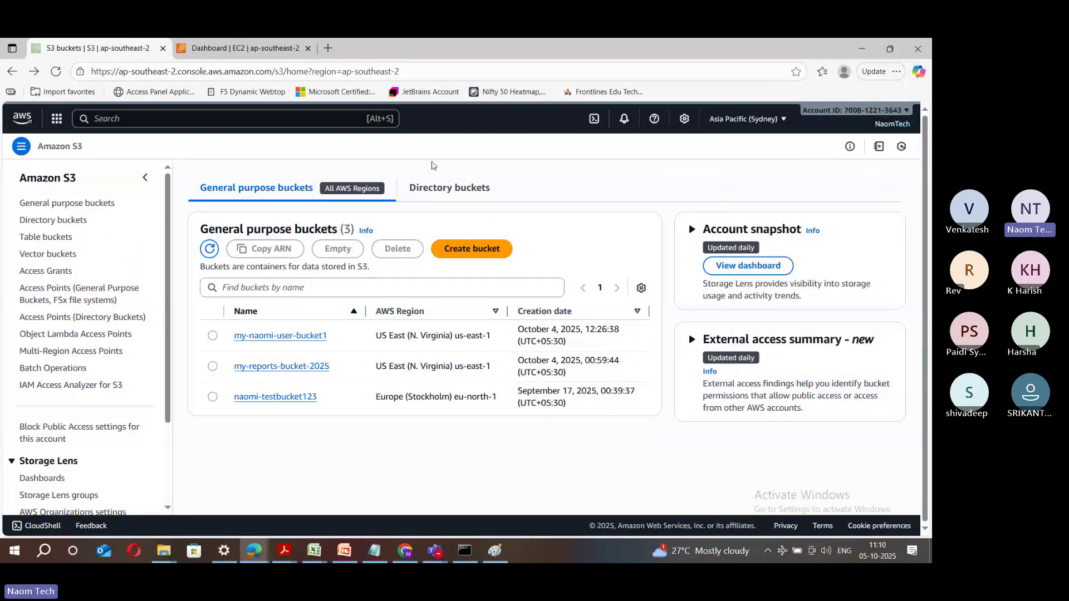
{"action": "left_click", "coordinate": [783, 120]}
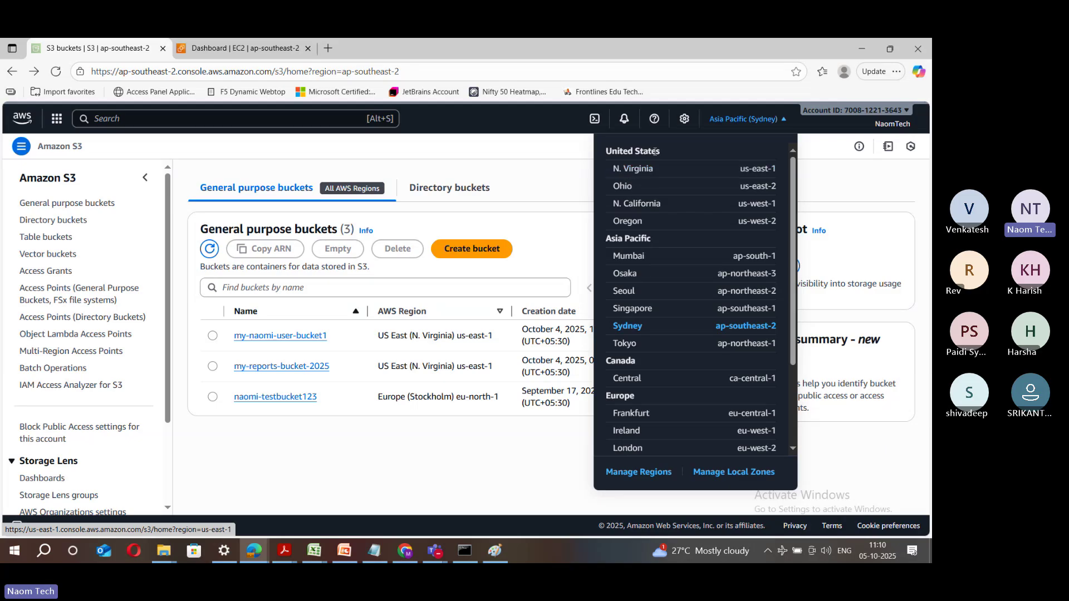
{"action": "left_click", "coordinate": [637, 170]}
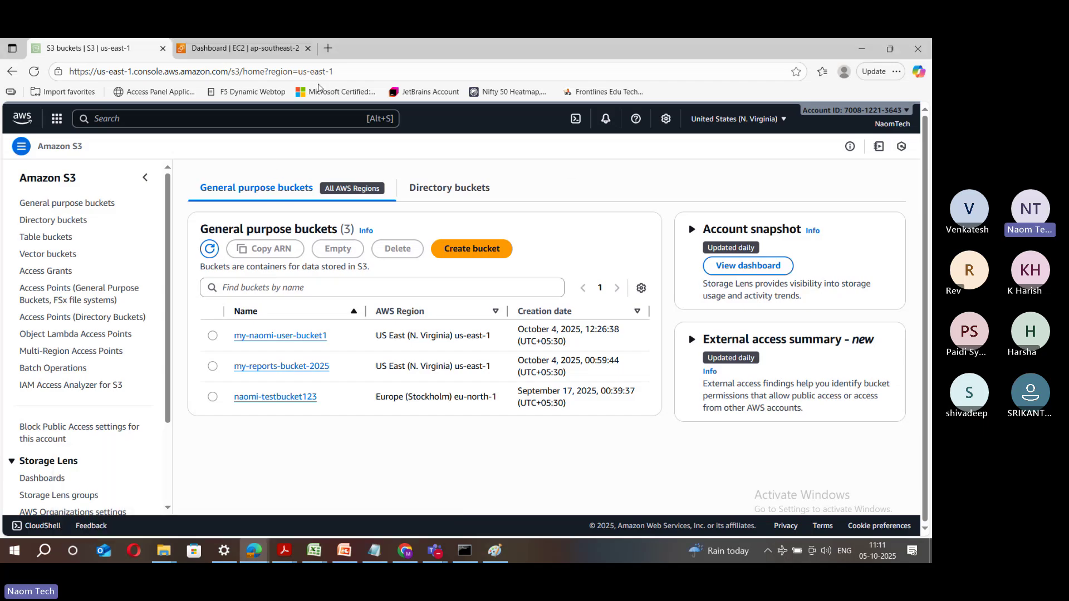
{"action": "left_click", "coordinate": [309, 43]}
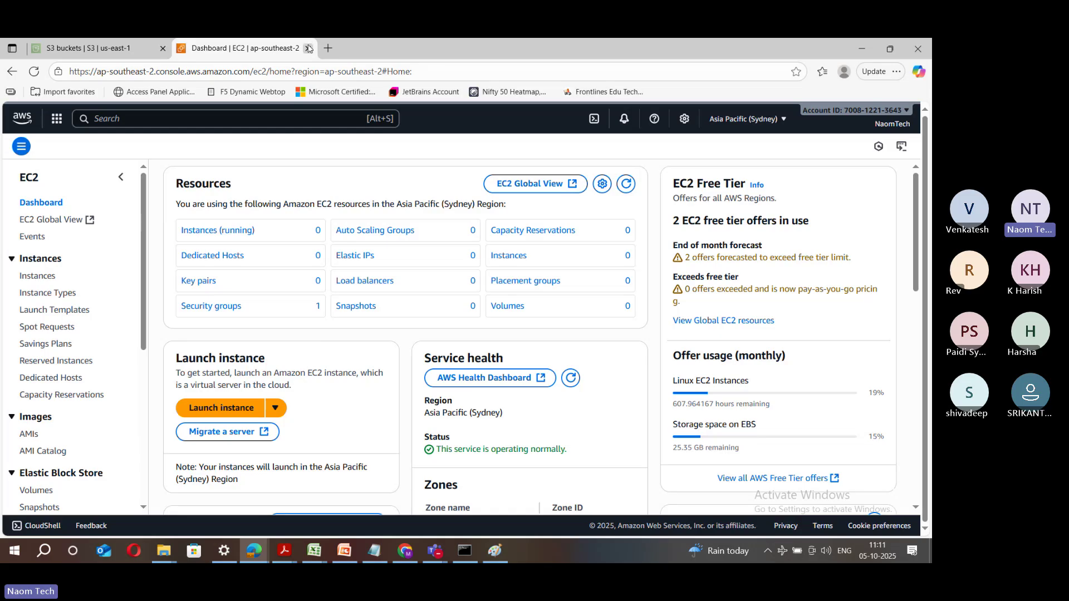
{"action": "left_click", "coordinate": [307, 46]}
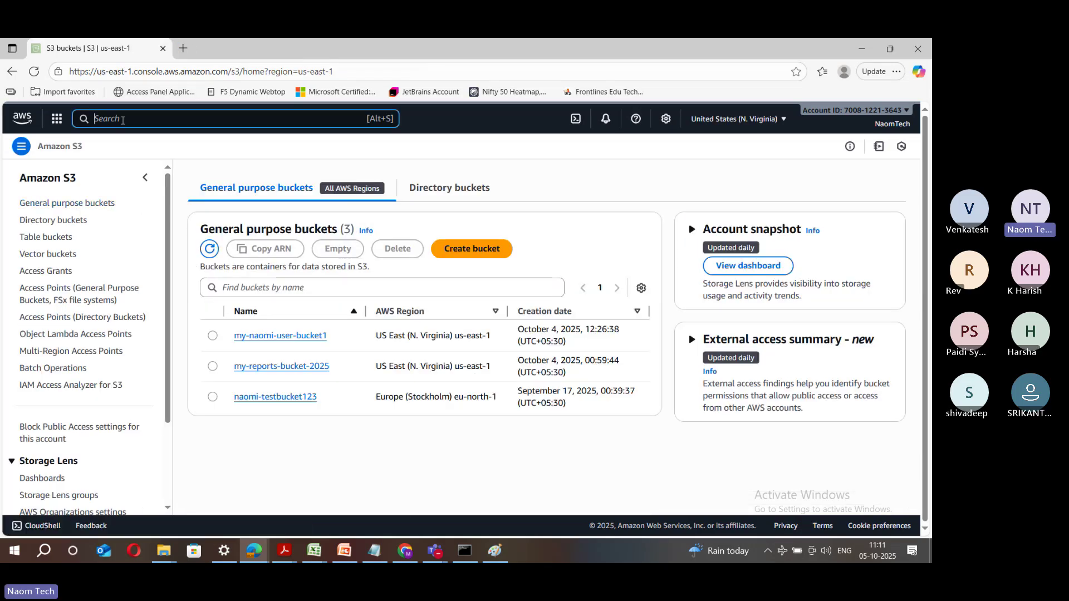
{"action": "left_click", "coordinate": [172, 113]}
{"action": "type", "text": "S3"}
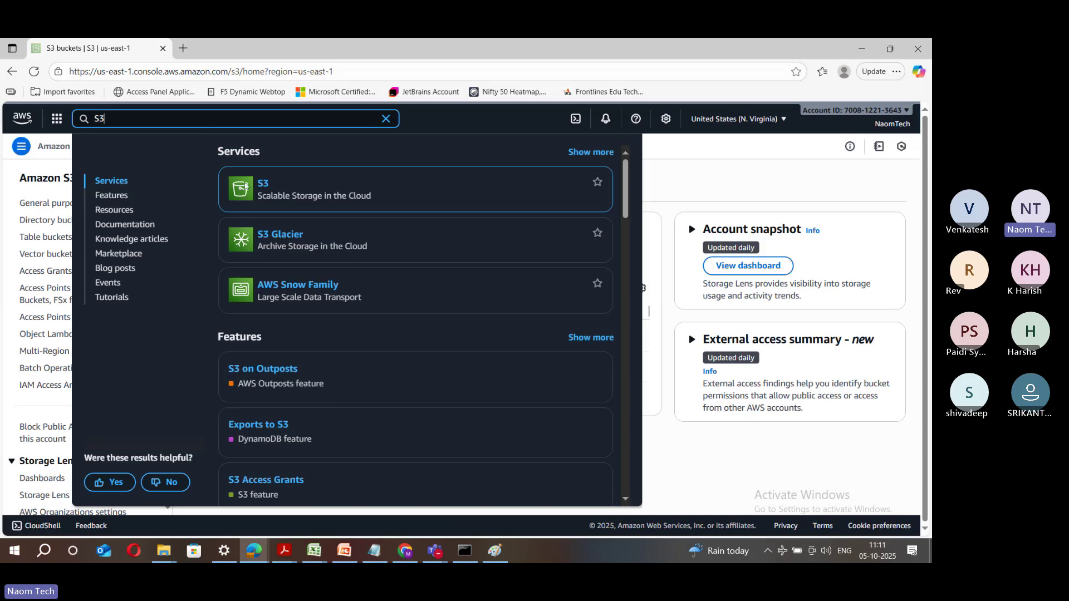
{"action": "left_click", "coordinate": [409, 209]}
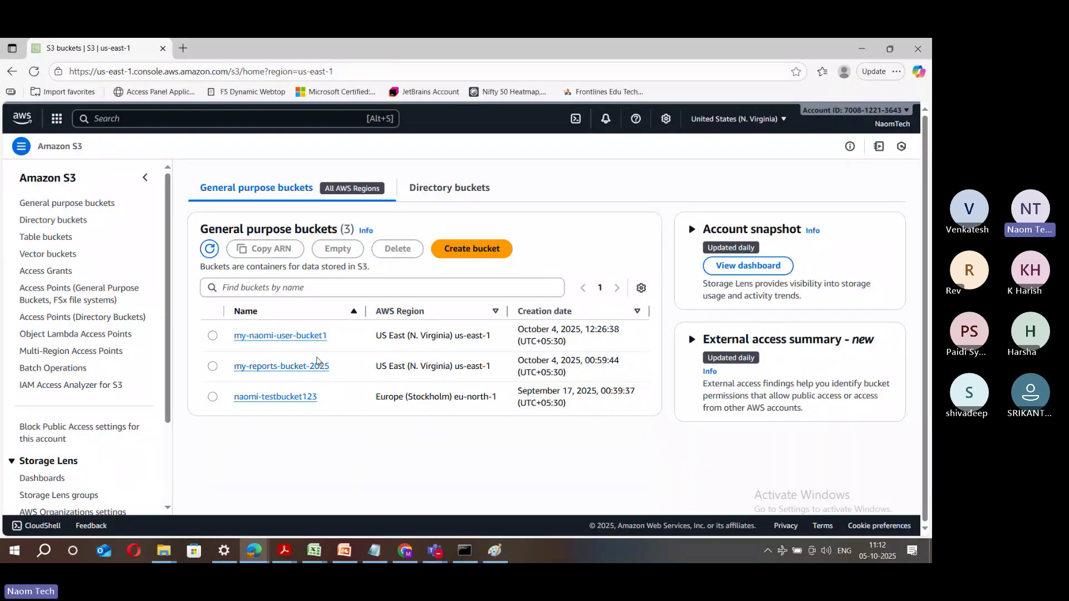
{"action": "left_click", "coordinate": [295, 336]}
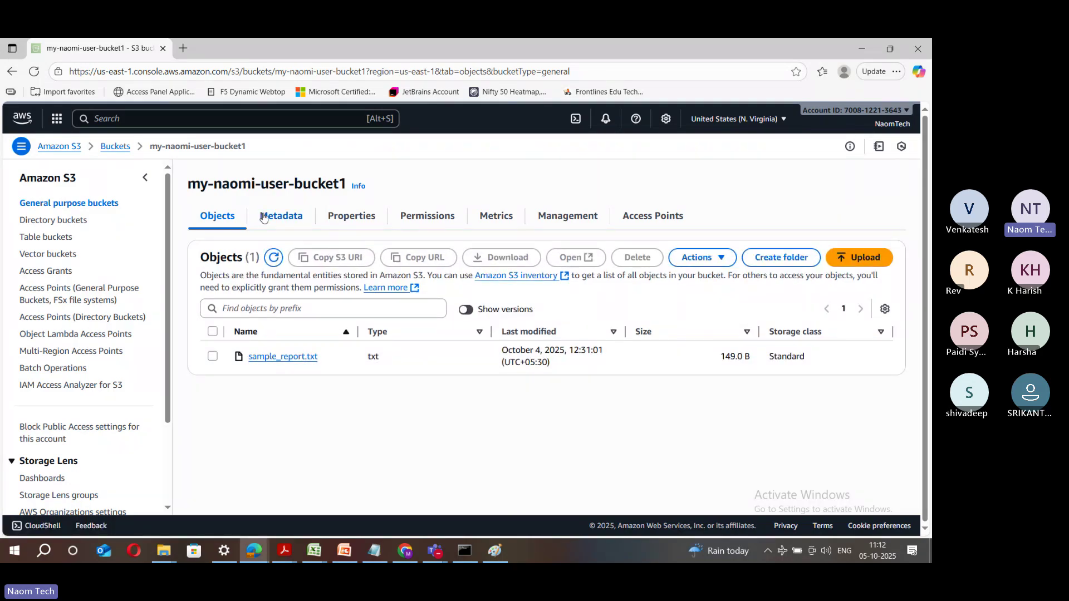
{"action": "left_click", "coordinate": [12, 71]}
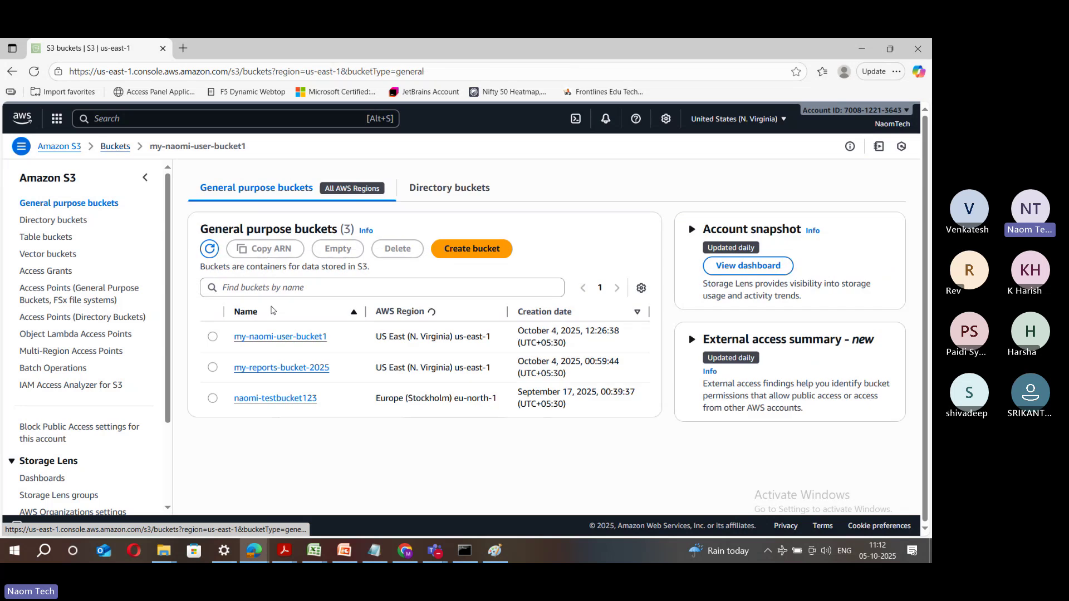
{"action": "left_click", "coordinate": [303, 367]}
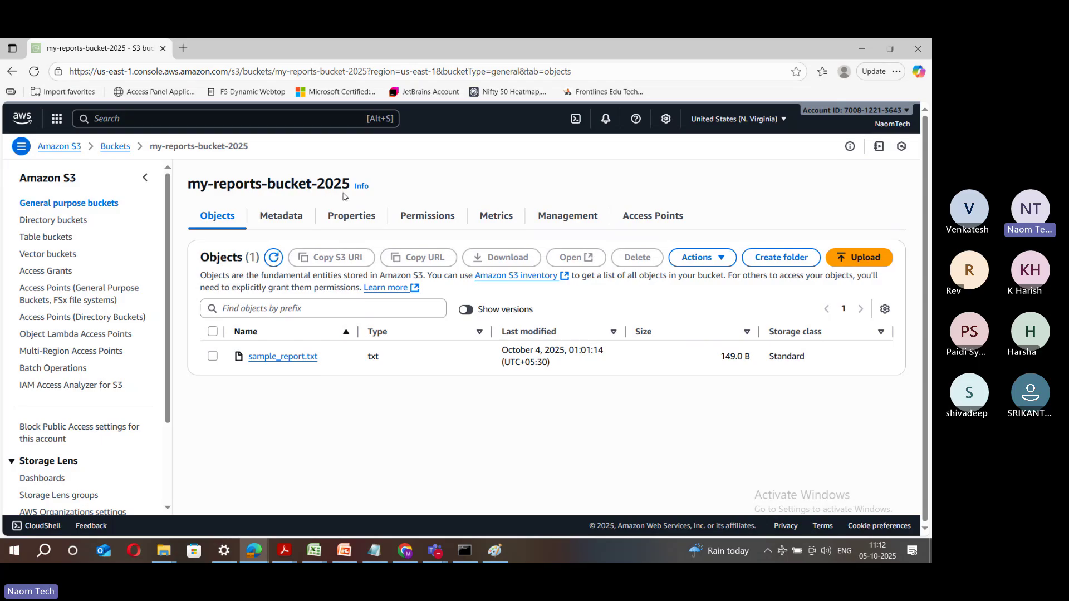
{"action": "left_click", "coordinate": [111, 151]}
{"action": "left_click", "coordinate": [250, 399]}
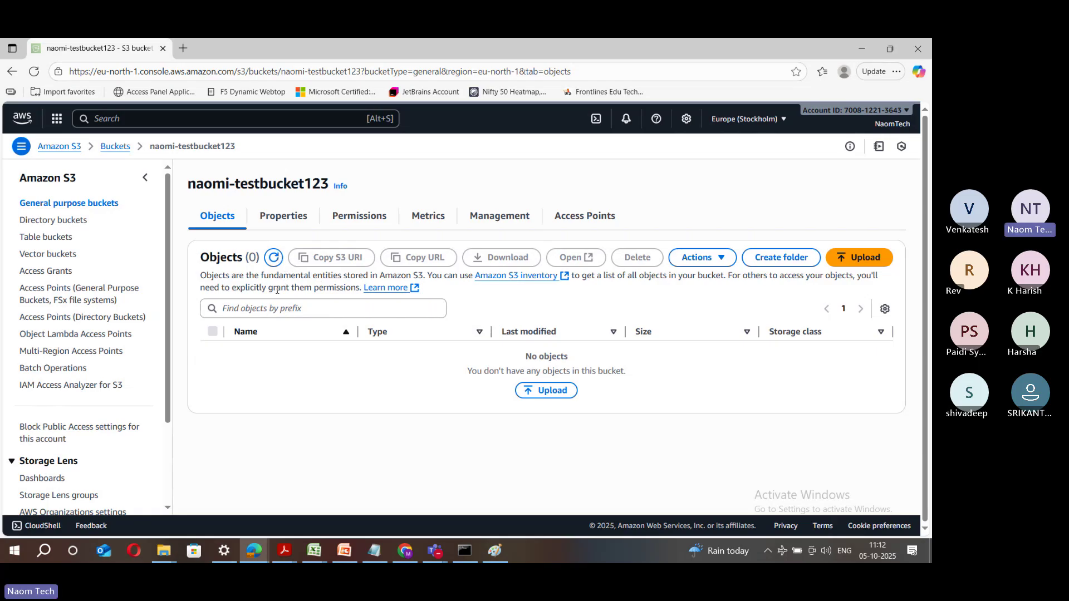
{"action": "left_click", "coordinate": [123, 148]}
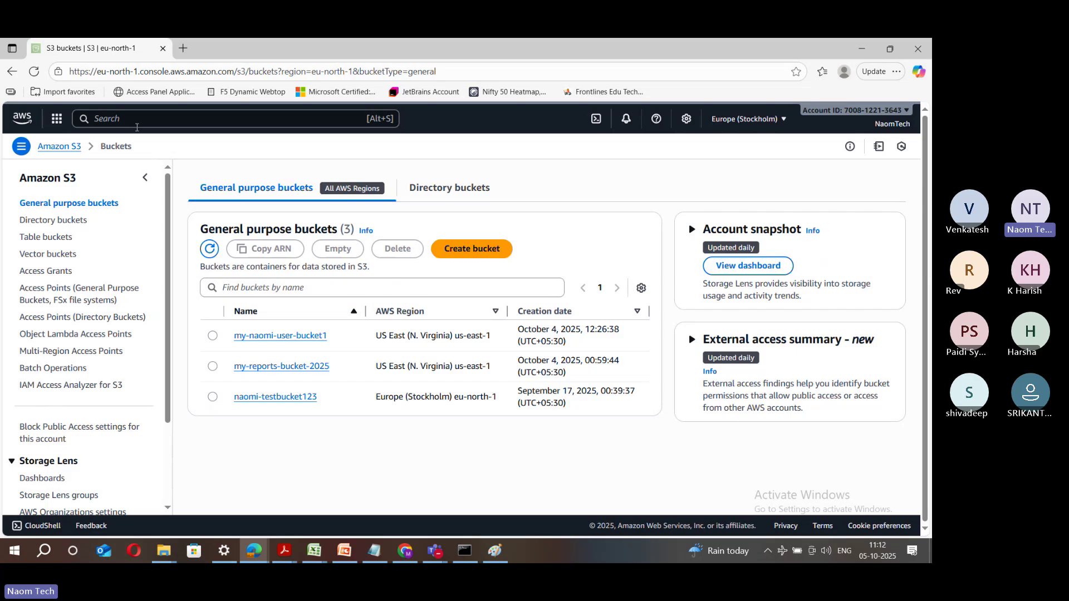
Search 'iAM' in the console, check the 'Restricting Access of a Bucket' slide, then open IAM.
{"action": "left_click", "coordinate": [136, 120]}
{"action": "type", "text": "i"}
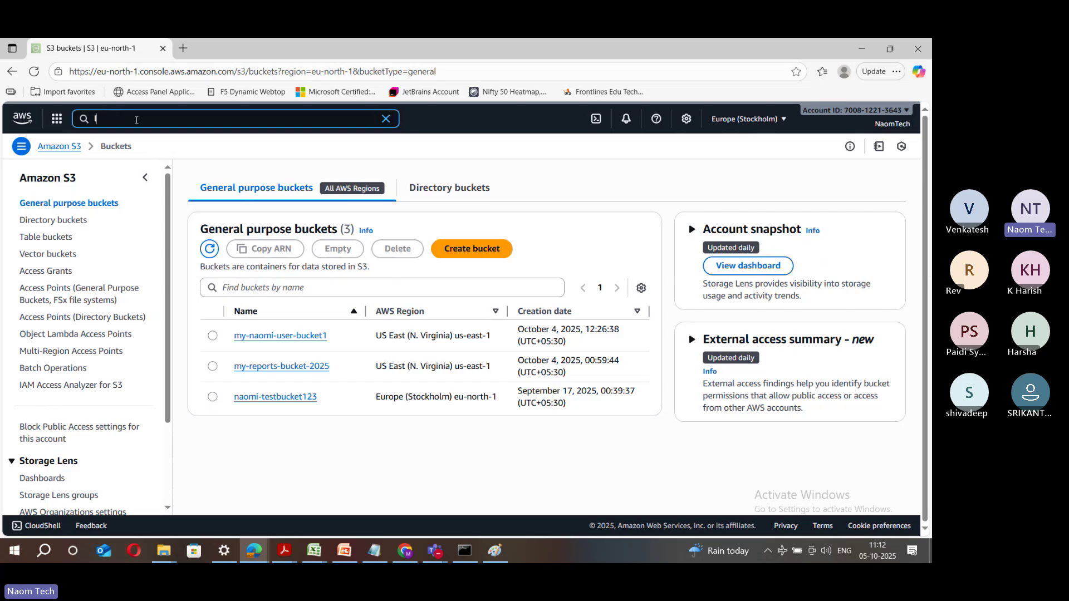
{"action": "type", "text": "AM"}
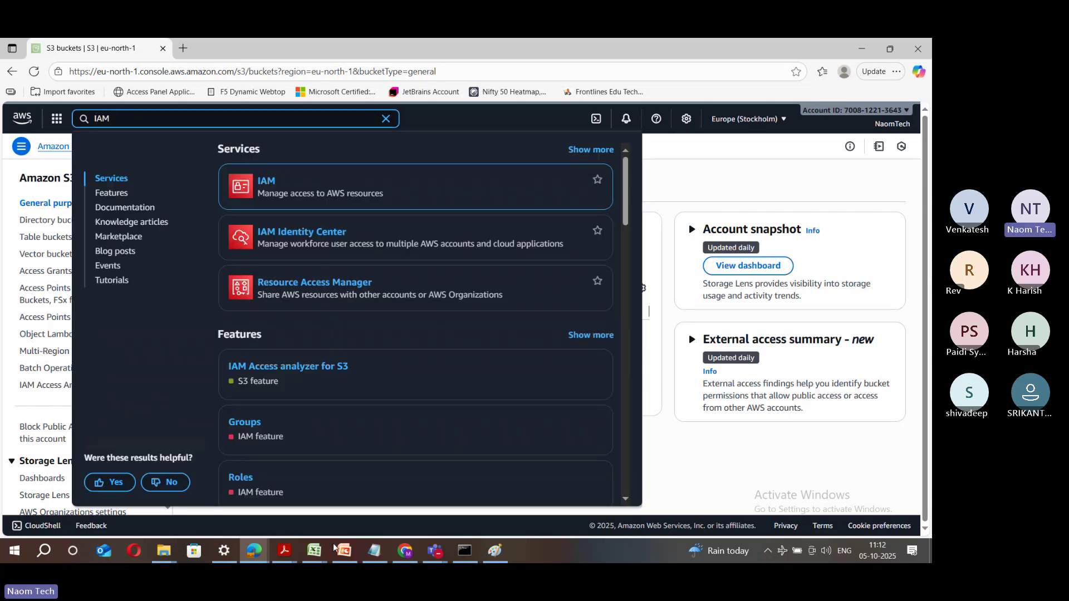
{"action": "key", "text": "alt+Tab"}
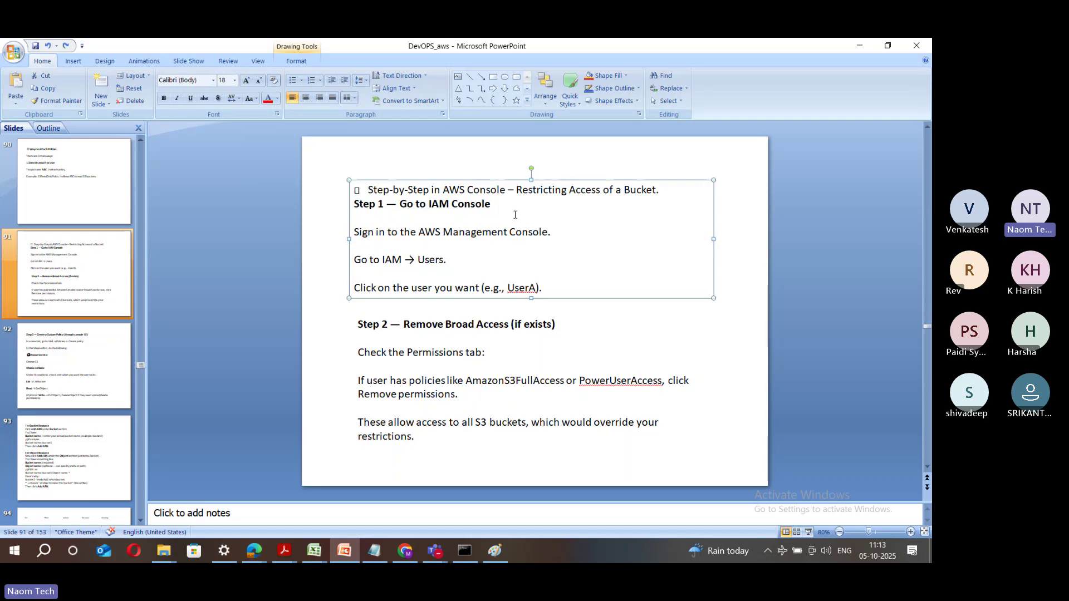
{"action": "left_click_drag", "start_coordinate": [518, 190], "coordinate": [667, 186]}
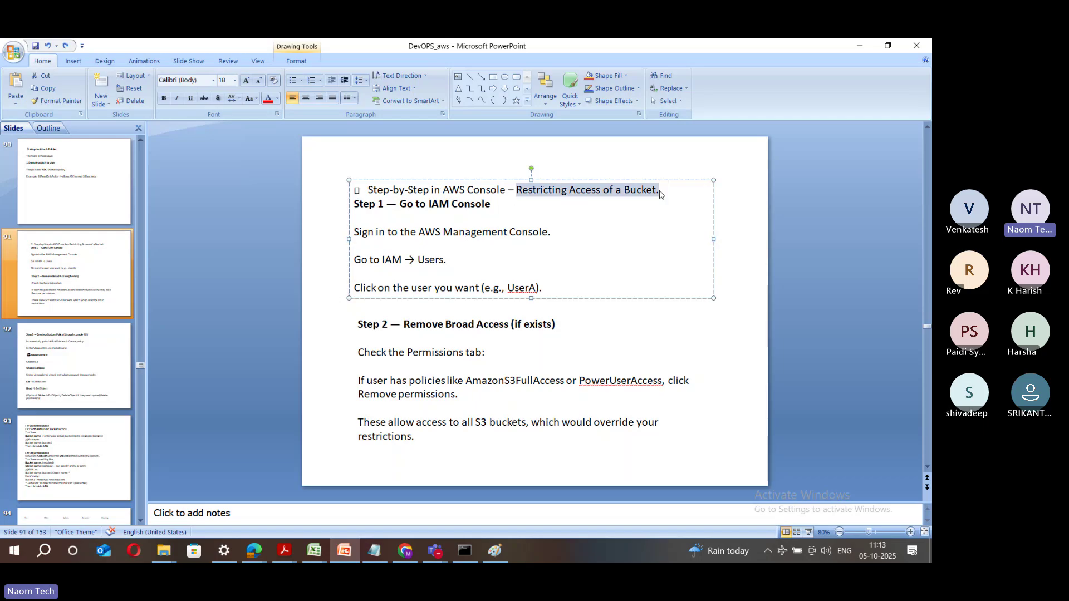
{"action": "key", "text": "alt+Tab"}
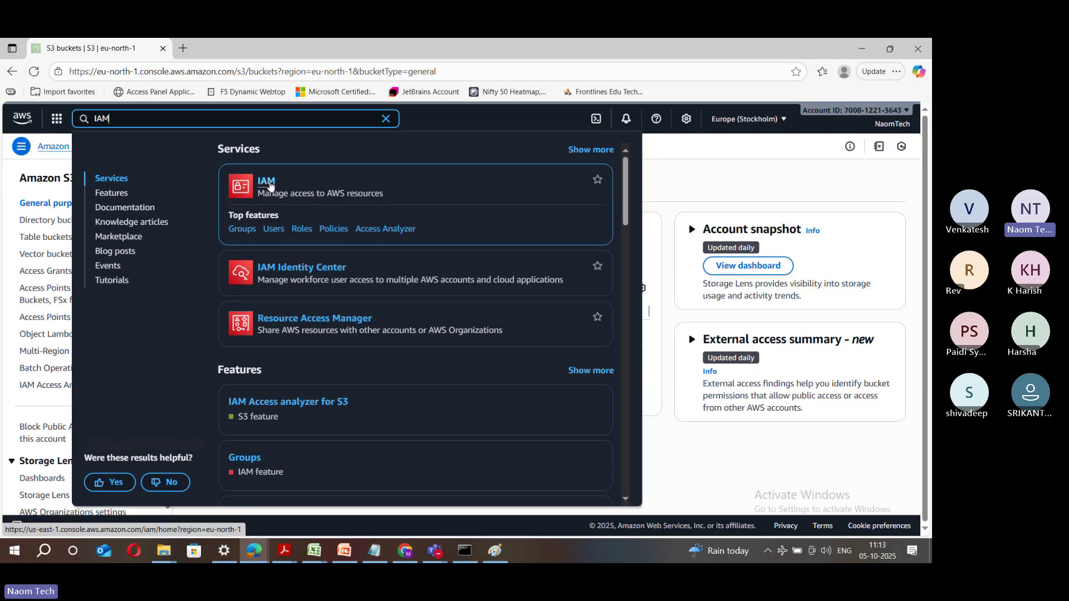
{"action": "left_click", "coordinate": [270, 185]}
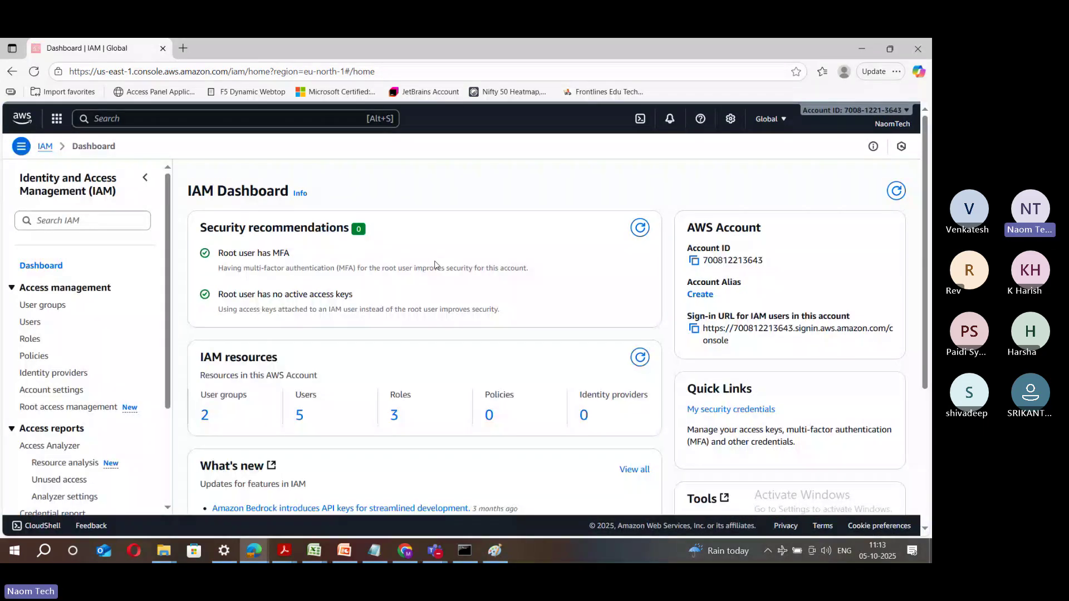
Go to IAM Users, open the user's details and scroll down to its Permissions policies.
{"action": "left_click", "coordinate": [300, 415]}
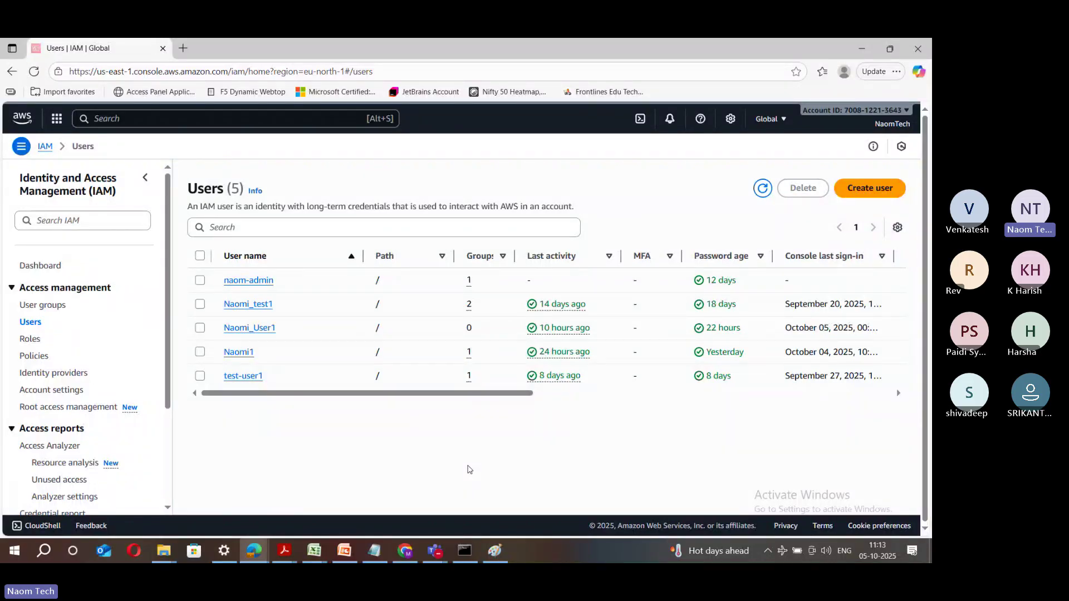
{"action": "left_click", "coordinate": [268, 328]}
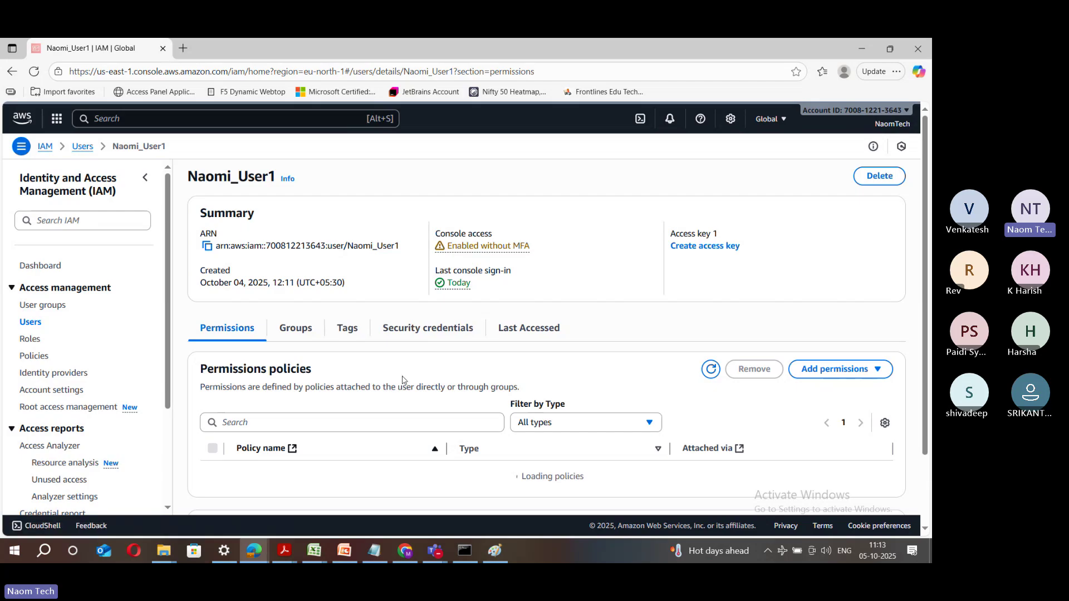
{"action": "scroll", "coordinate": [403, 380], "scroll_direction": "down", "scroll_amount": 3}
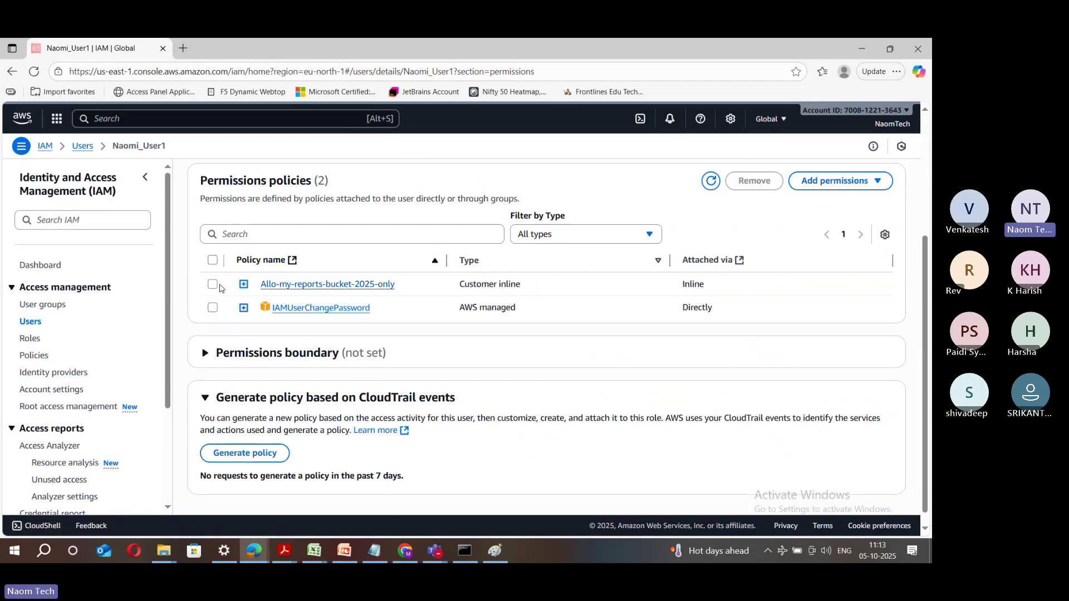
Remove the inline policy Allo-my-reports-bucket-2025-only from the user and dismiss the success banner.
{"action": "left_click", "coordinate": [213, 284]}
{"action": "left_click", "coordinate": [754, 181]}
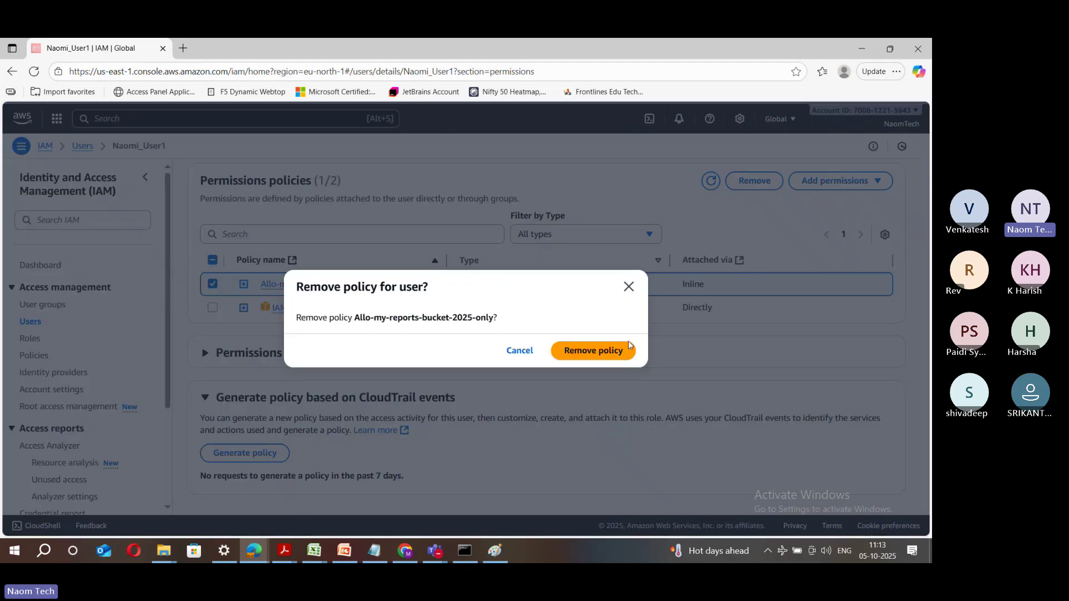
{"action": "left_click", "coordinate": [588, 354]}
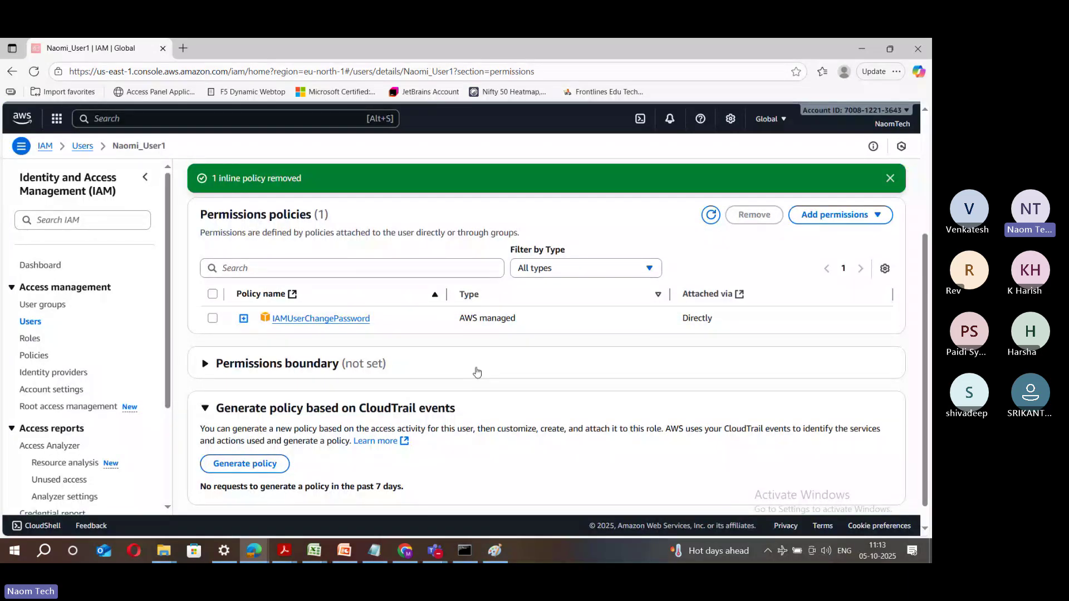
{"action": "left_click", "coordinate": [890, 178]}
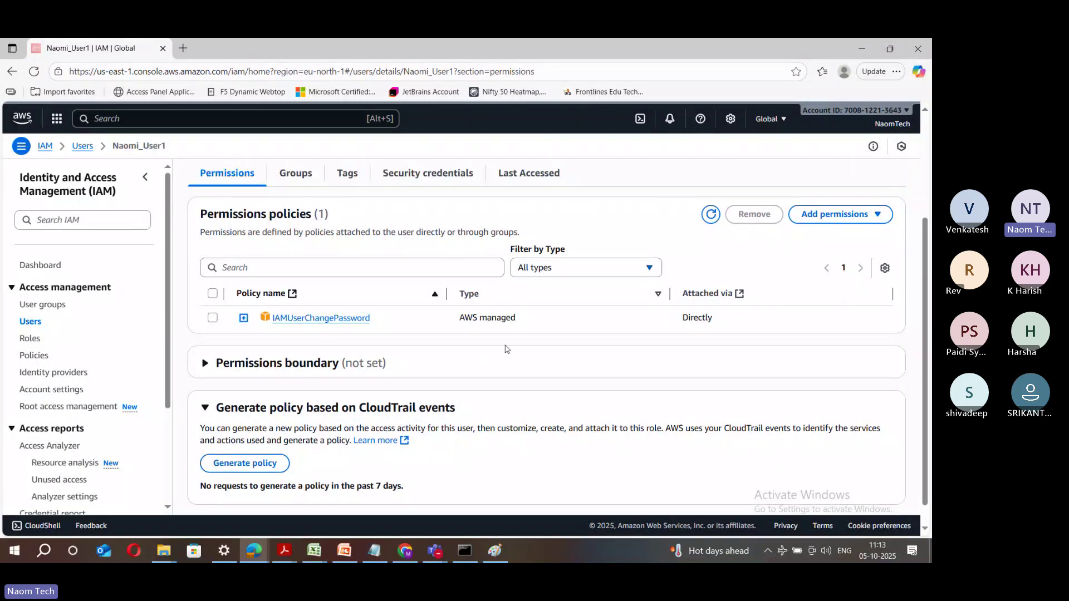
{"action": "scroll", "coordinate": [250, 189], "scroll_direction": "up", "scroll_amount": 3}
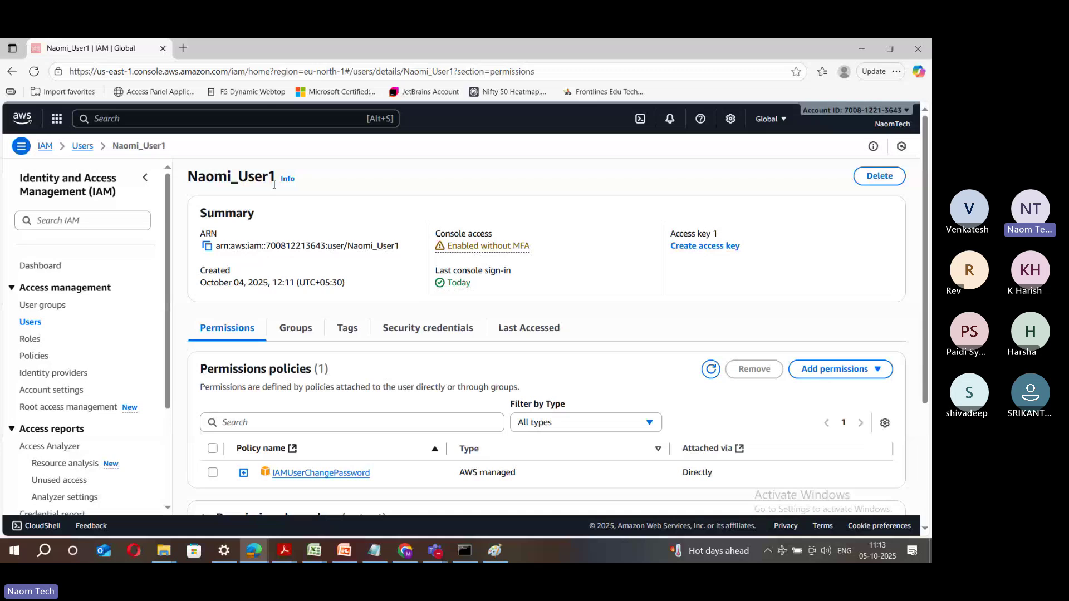
{"action": "scroll", "coordinate": [364, 257], "scroll_direction": "down", "scroll_amount": 2}
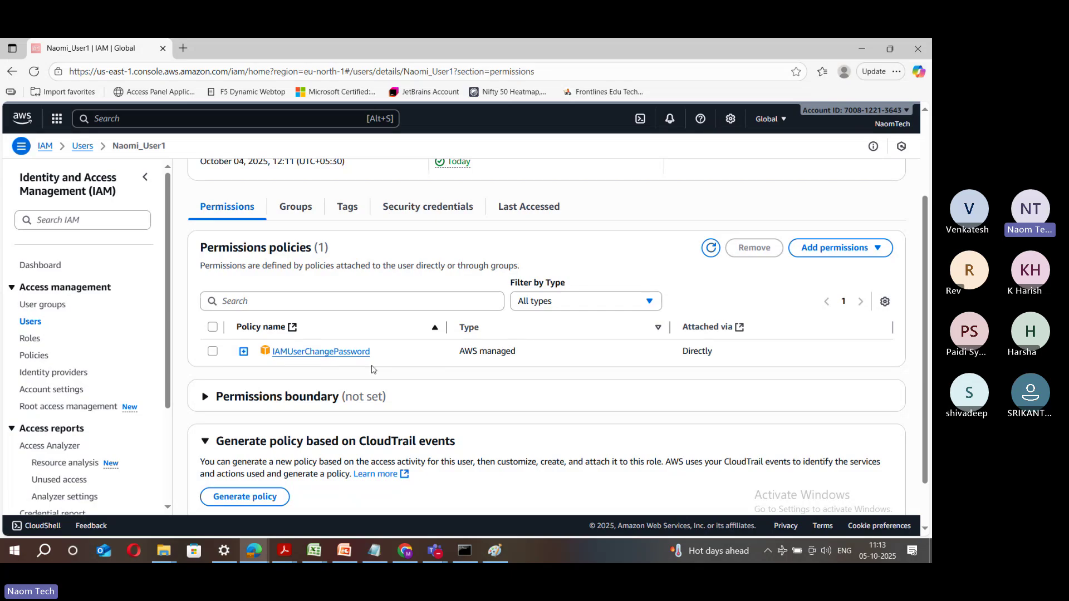
{"action": "scroll", "coordinate": [423, 279], "scroll_direction": "up", "scroll_amount": 3}
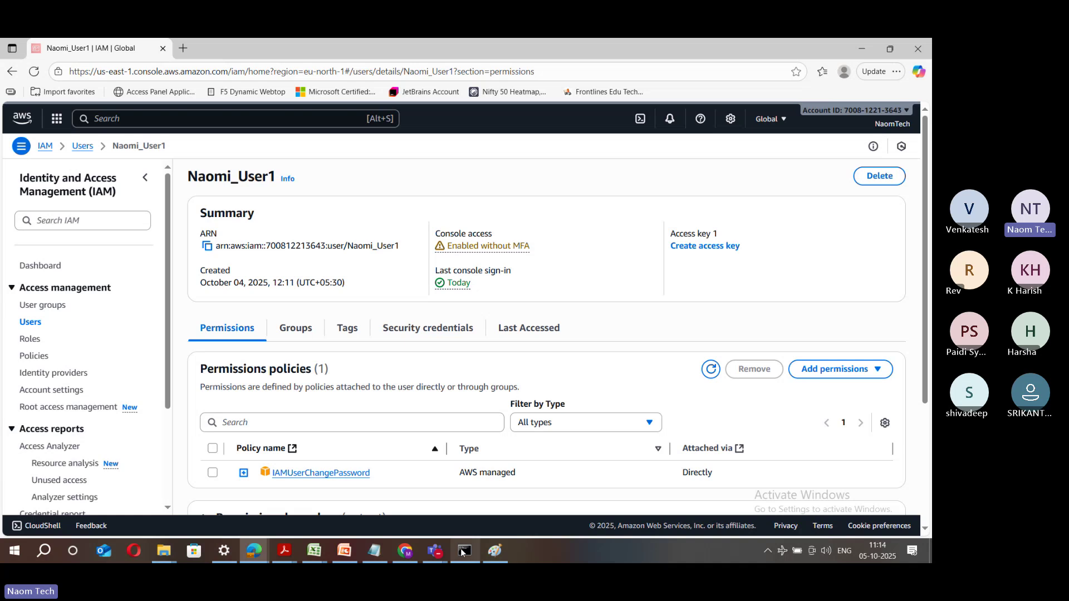
Select just the bucket name my-reports-bucket-2025 from an earlier aws s3 command in Command Prompt.
{"action": "key", "text": "alt+Tab"}
{"action": "left_click_drag", "start_coordinate": [236, 245], "coordinate": [364, 245]}
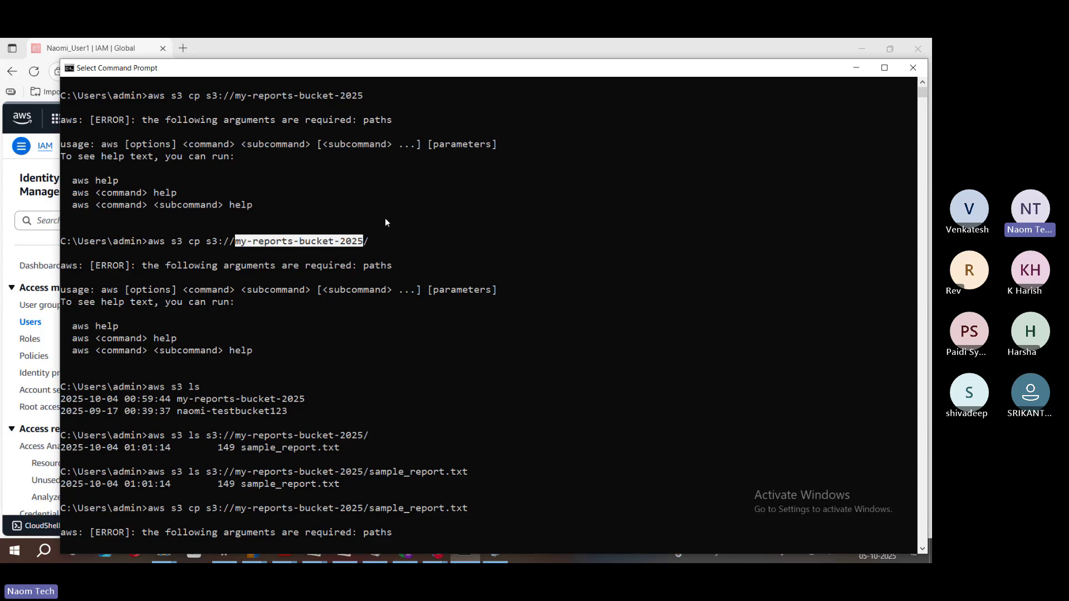
{"action": "left_click", "coordinate": [342, 253]}
{"action": "left_click_drag", "start_coordinate": [231, 246], "coordinate": [359, 246]}
{"action": "key", "text": "ctrl+c"}
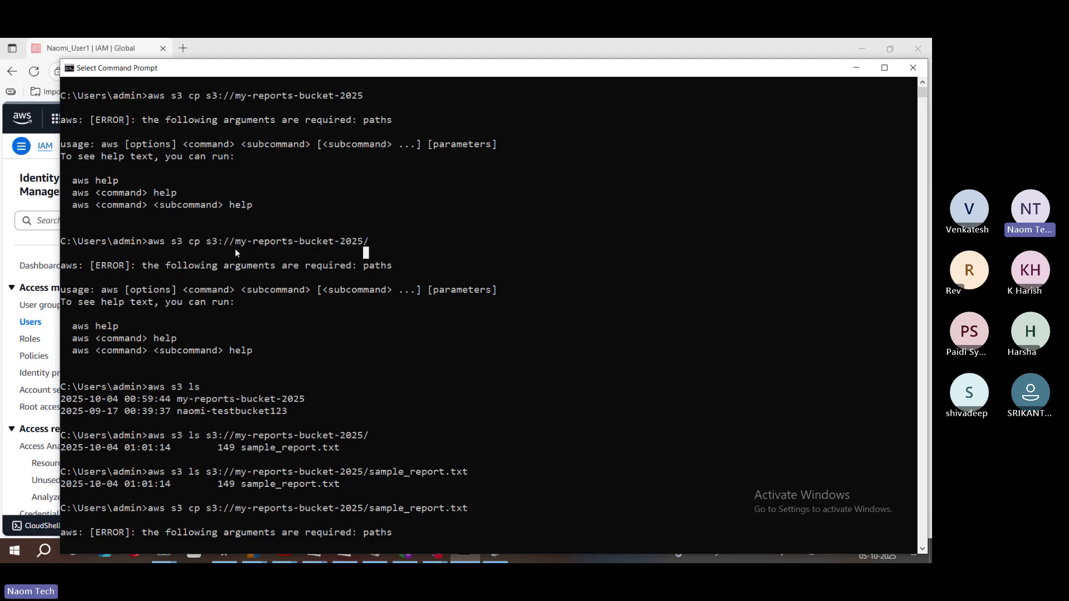
{"action": "left_click", "coordinate": [243, 245]}
{"action": "left_click_drag", "start_coordinate": [243, 248], "coordinate": [361, 245]}
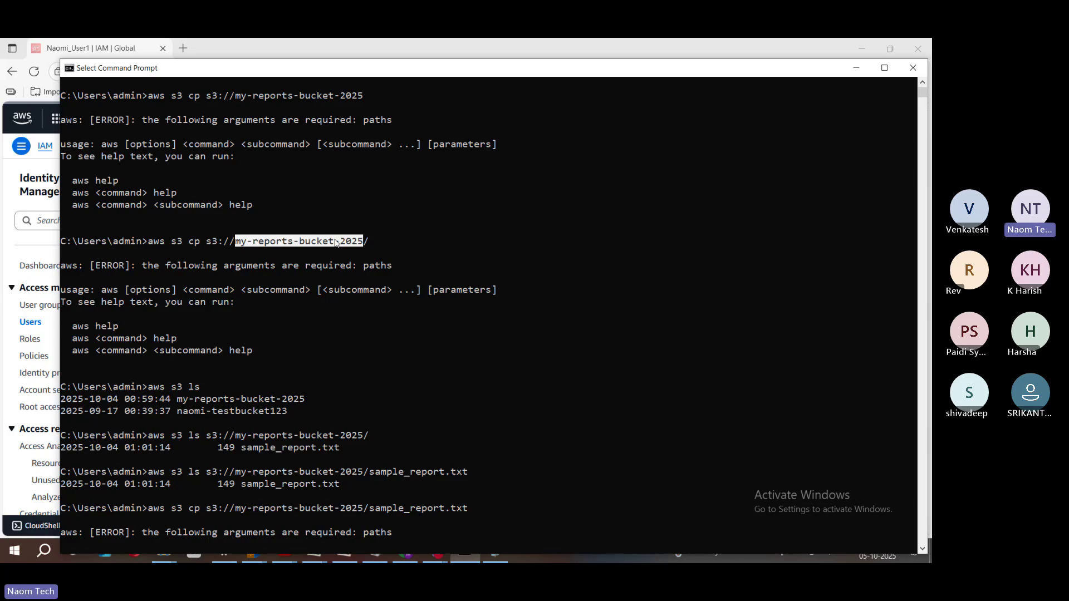
Minimize Command Prompt and bring the Teams meeting window forward from the taskbar.
{"action": "left_click", "coordinate": [855, 69]}
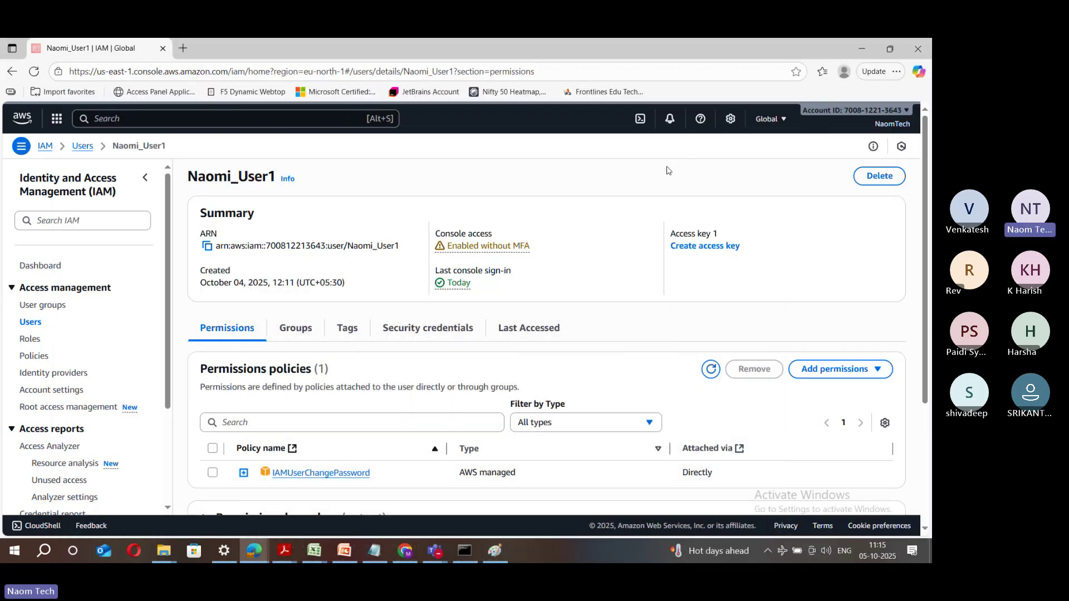
{"action": "mouse_move", "coordinate": [435, 550]}
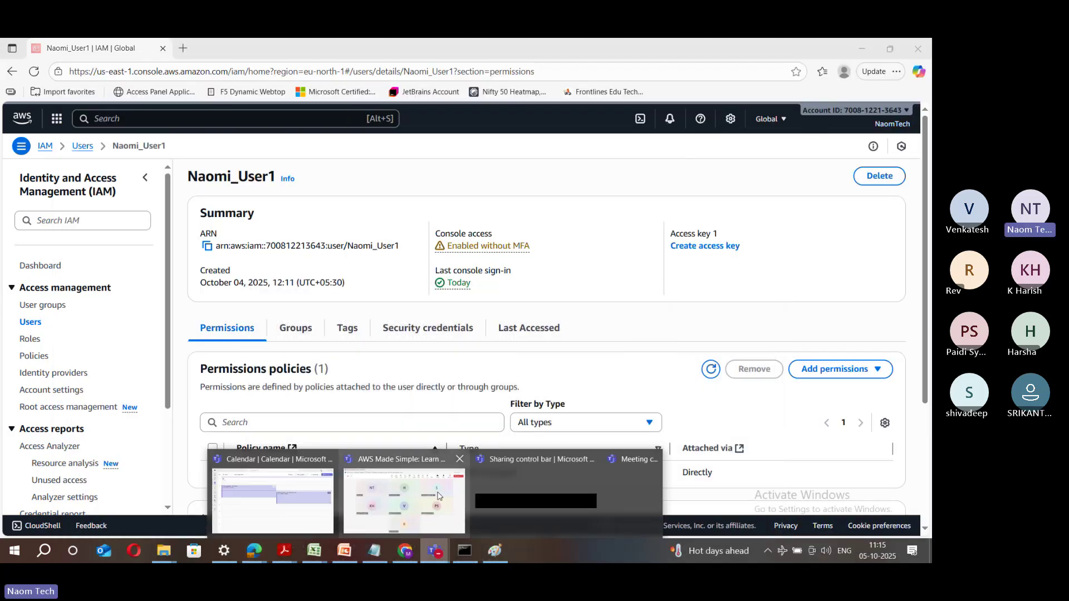
{"action": "left_click", "coordinate": [442, 487]}
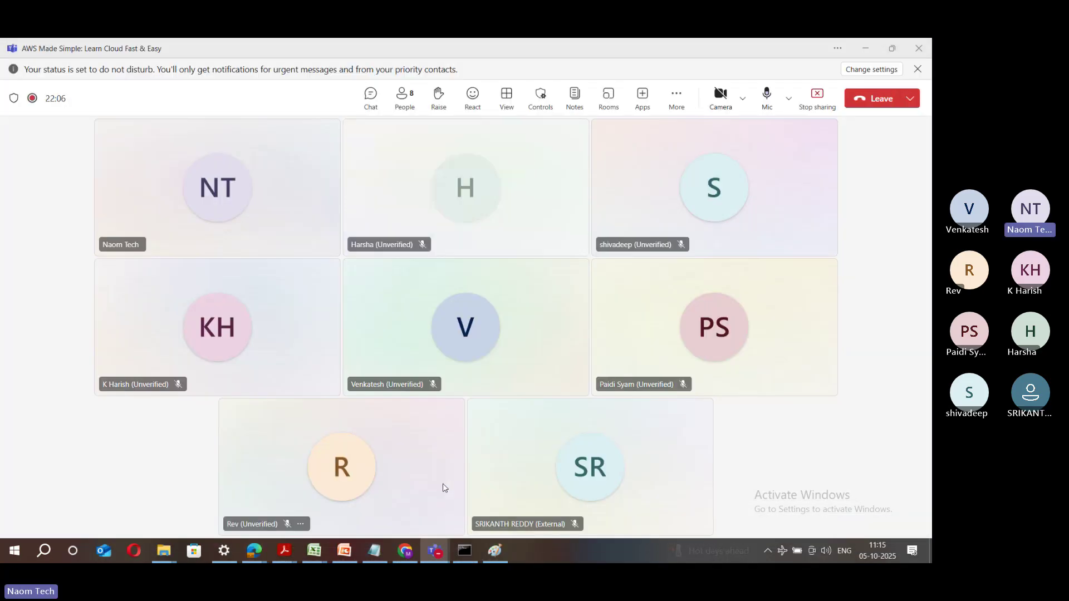
Minimize Teams and open the Add permissions dropdown on the user's Permissions tab.
{"action": "left_click", "coordinate": [864, 49]}
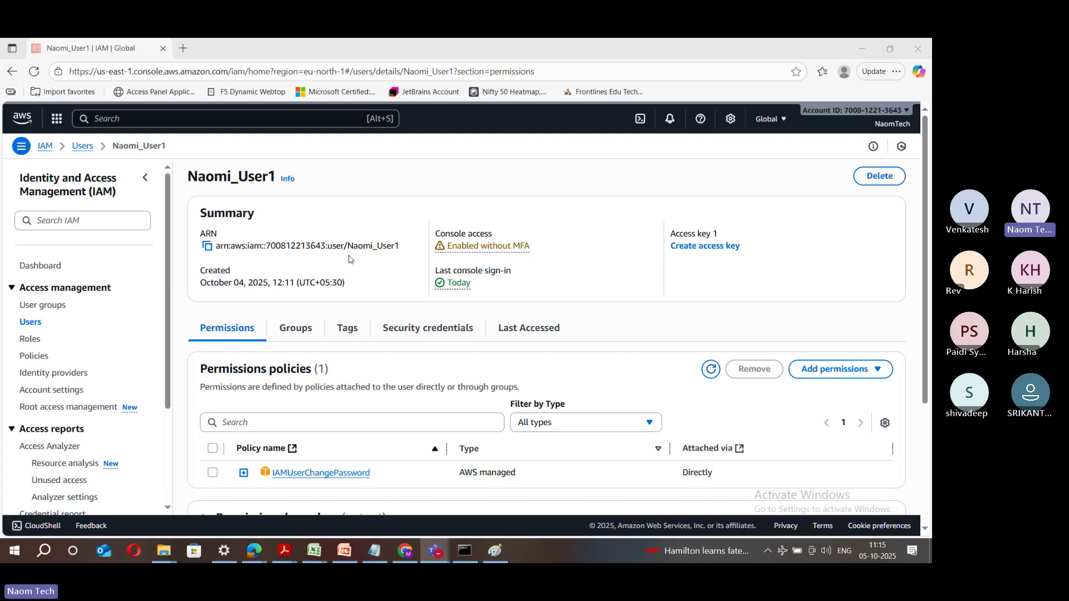
{"action": "left_click", "coordinate": [878, 372]}
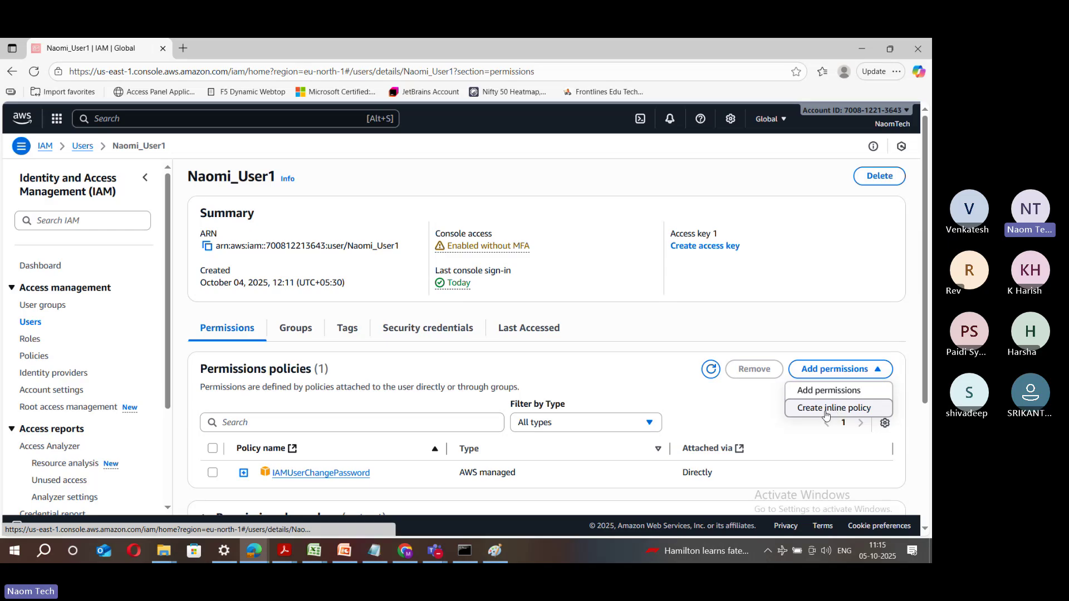
{"action": "left_click", "coordinate": [805, 317]}
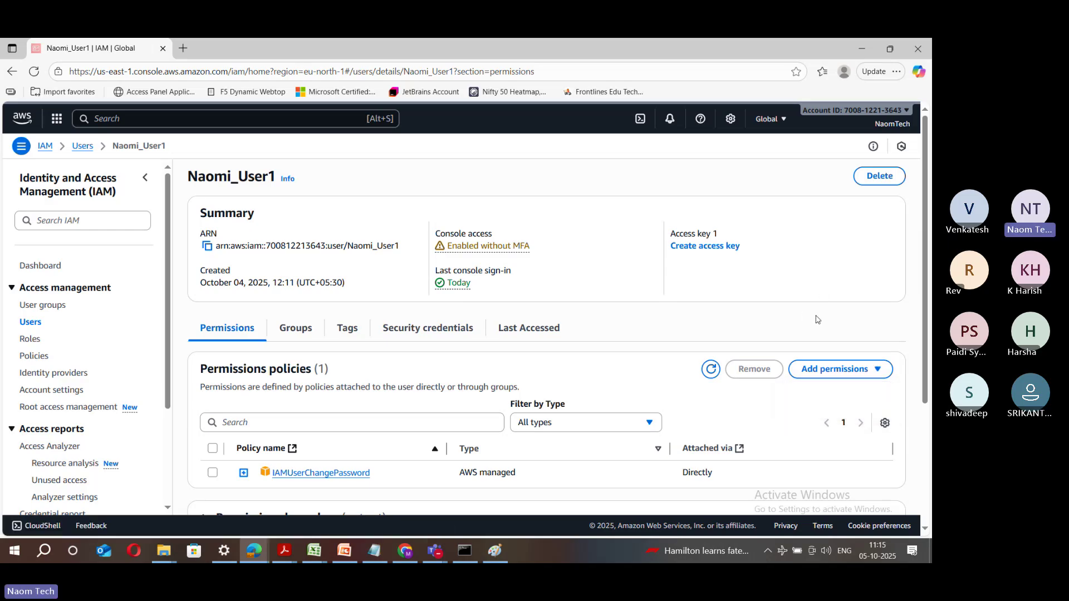
{"action": "left_click", "coordinate": [848, 369]}
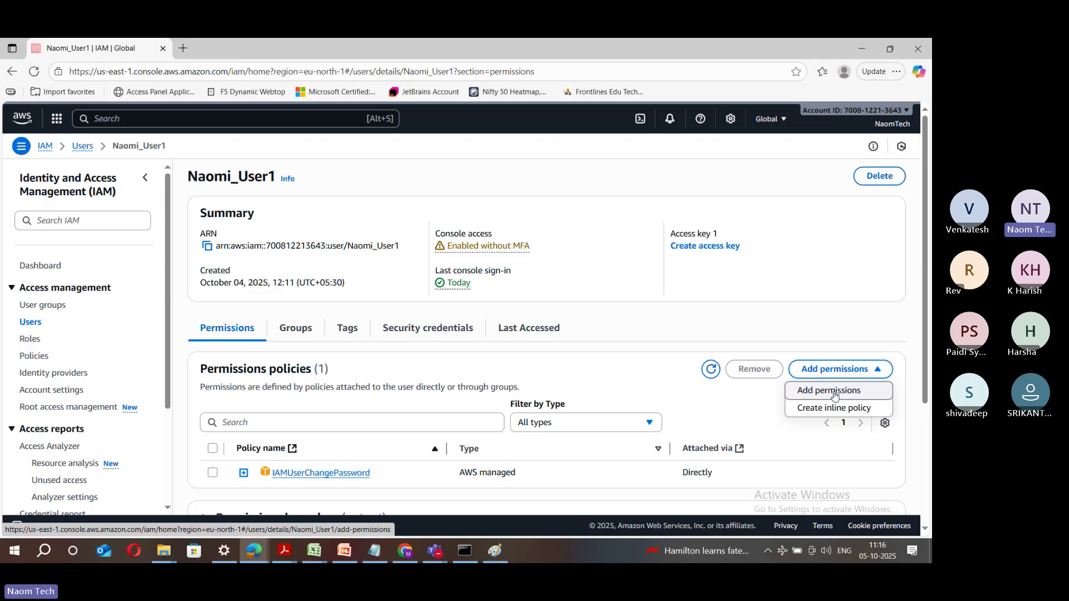
Start Add permissions with the Attach policies directly option and browse the policy list.
{"action": "left_click", "coordinate": [833, 393]}
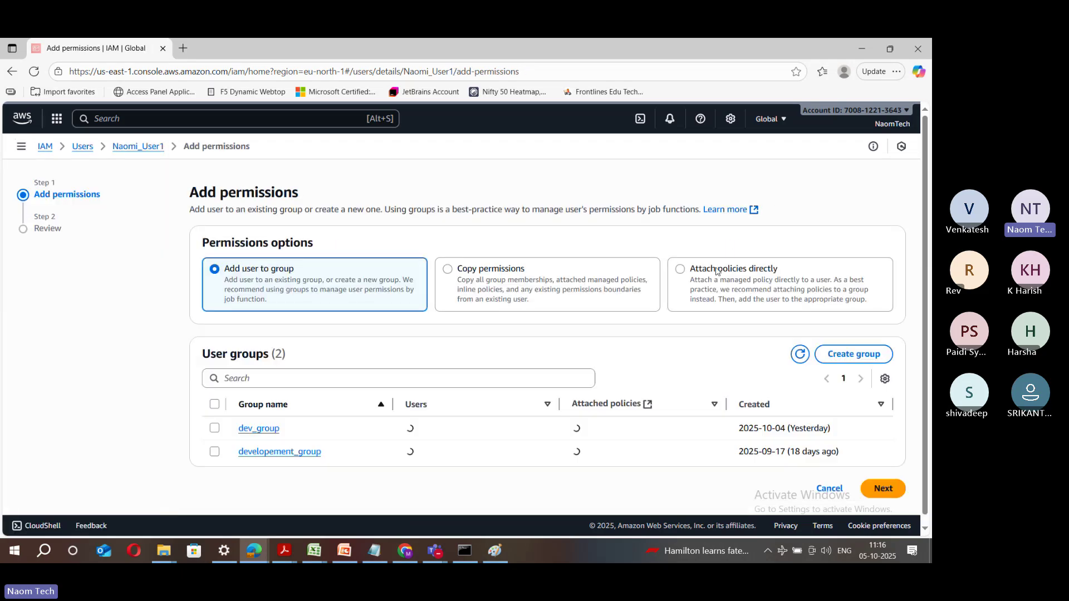
{"action": "left_click", "coordinate": [716, 270]}
{"action": "scroll", "coordinate": [390, 356], "scroll_direction": "down", "scroll_amount": 4}
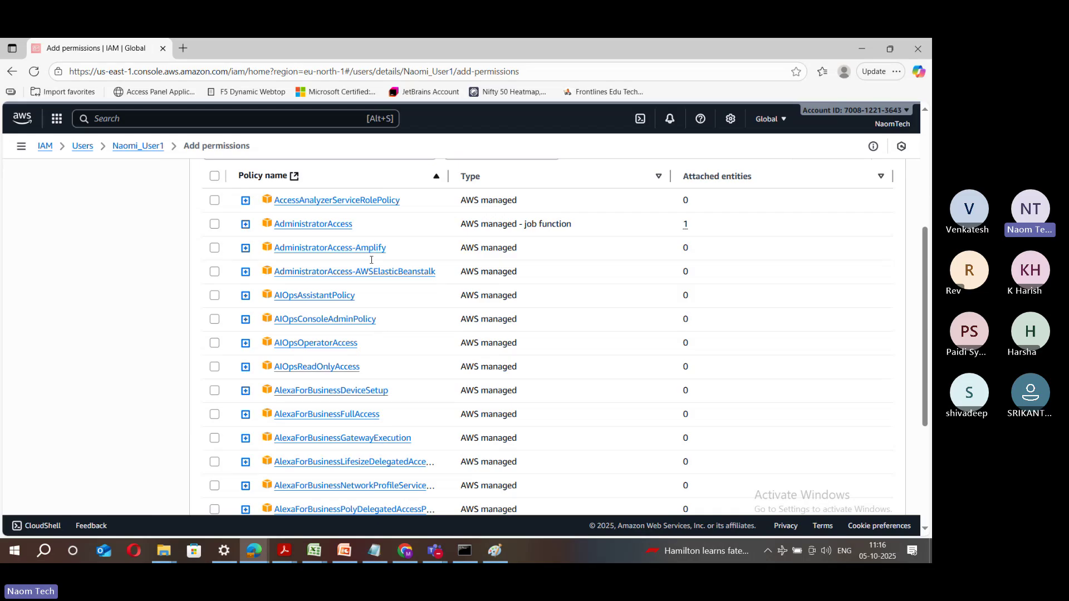
{"action": "scroll", "coordinate": [372, 334], "scroll_direction": "down", "scroll_amount": 4}
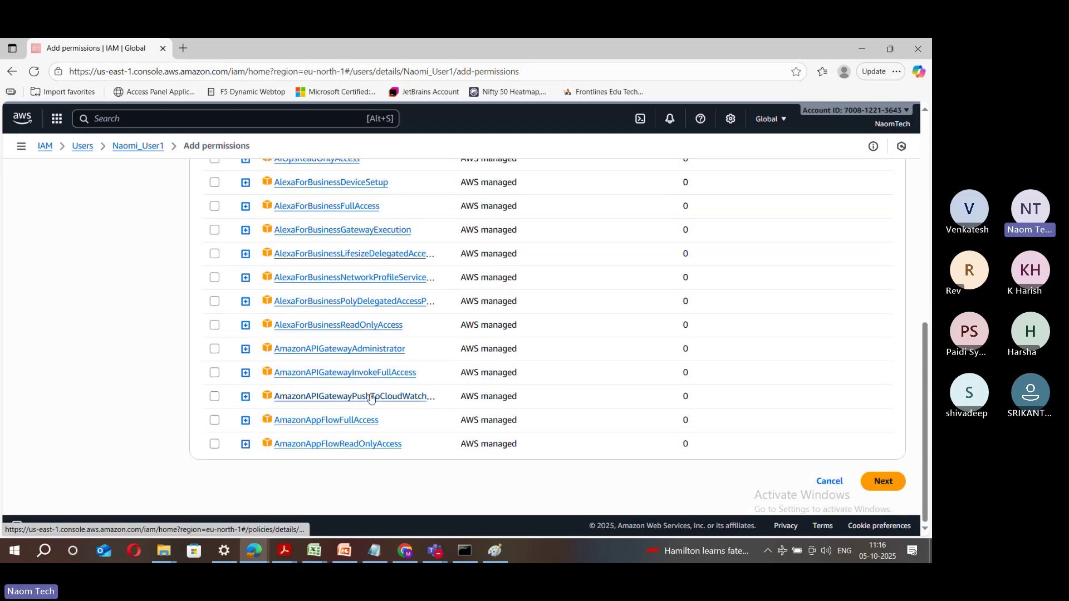
{"action": "scroll", "coordinate": [372, 378], "scroll_direction": "up", "scroll_amount": 3}
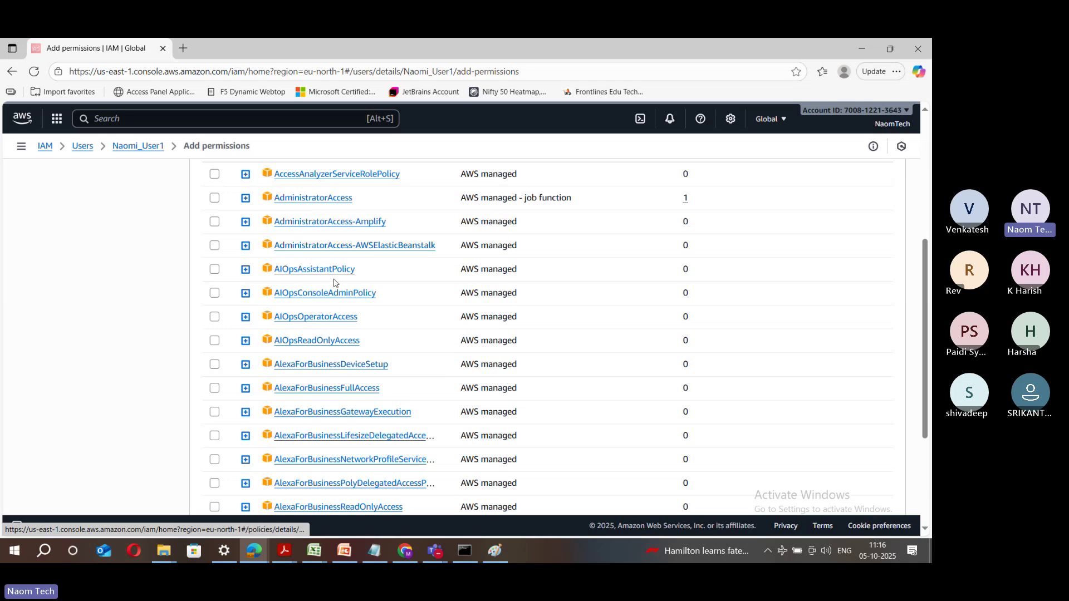
{"action": "scroll", "coordinate": [399, 363], "scroll_direction": "down", "scroll_amount": 1}
{"action": "scroll", "coordinate": [400, 363], "scroll_direction": "down", "scroll_amount": 3}
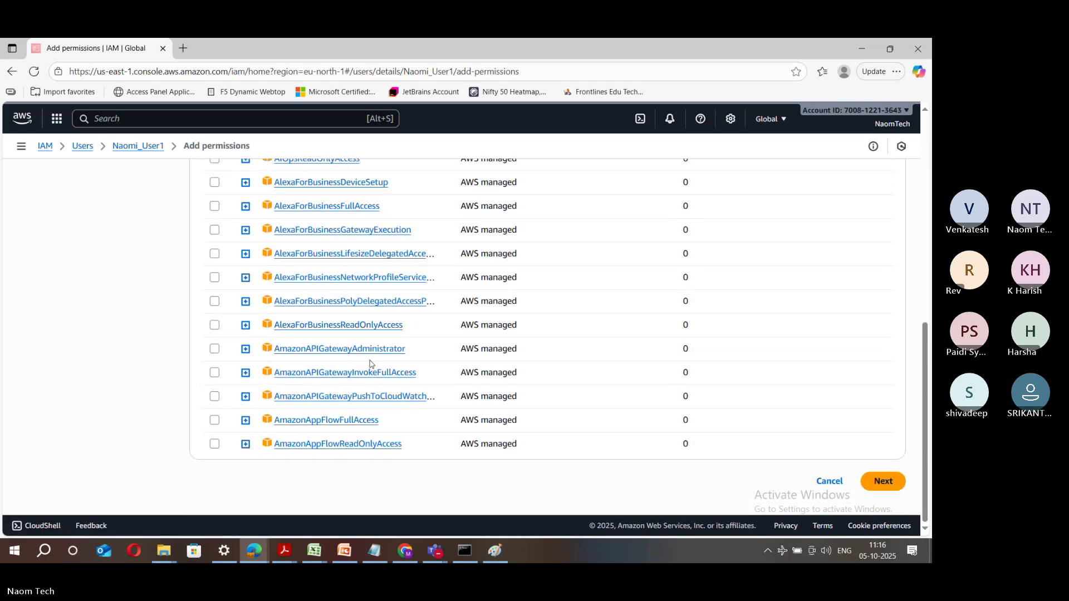
Scroll back up and return to the user's details page via the breadcrumb.
{"action": "scroll", "coordinate": [369, 364], "scroll_direction": "up", "scroll_amount": 1}
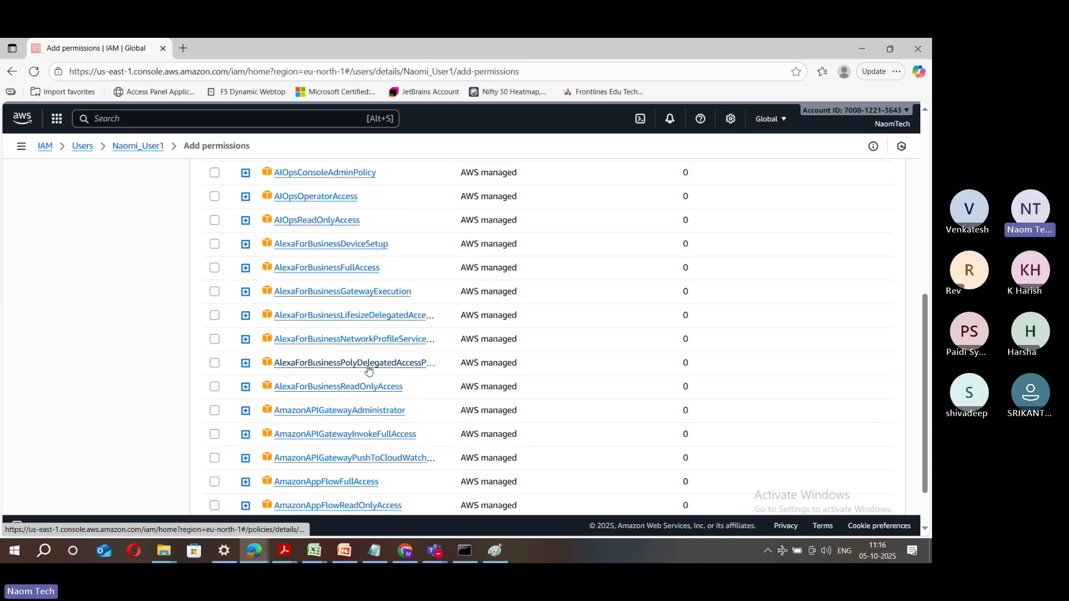
{"action": "scroll", "coordinate": [368, 370], "scroll_direction": "up", "scroll_amount": 2}
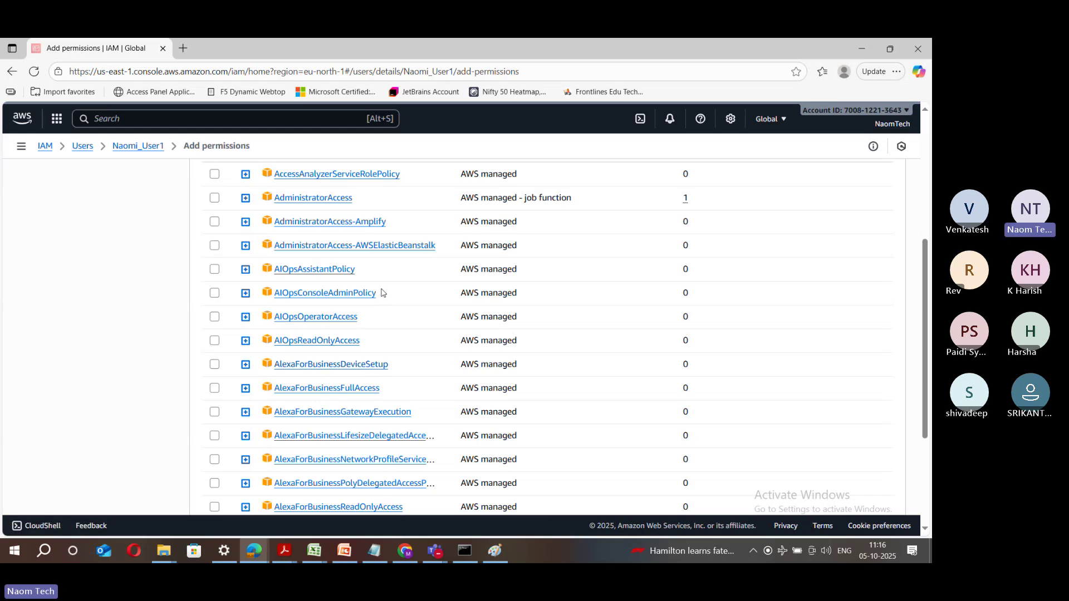
{"action": "scroll", "coordinate": [381, 292], "scroll_direction": "up", "scroll_amount": 2}
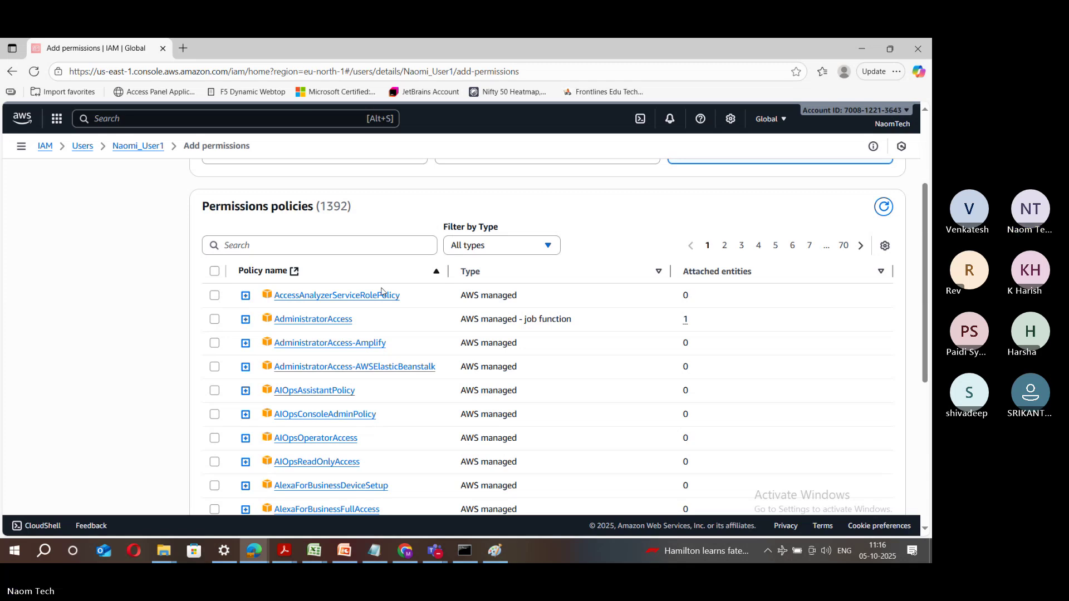
{"action": "scroll", "coordinate": [382, 291], "scroll_direction": "up", "scroll_amount": 3}
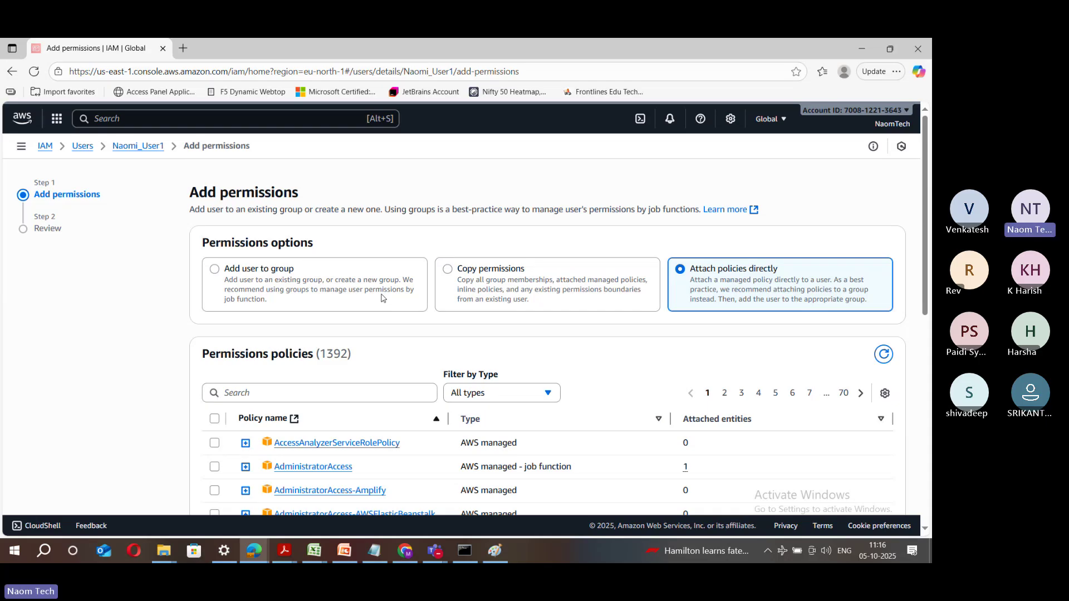
{"action": "left_click", "coordinate": [140, 146]}
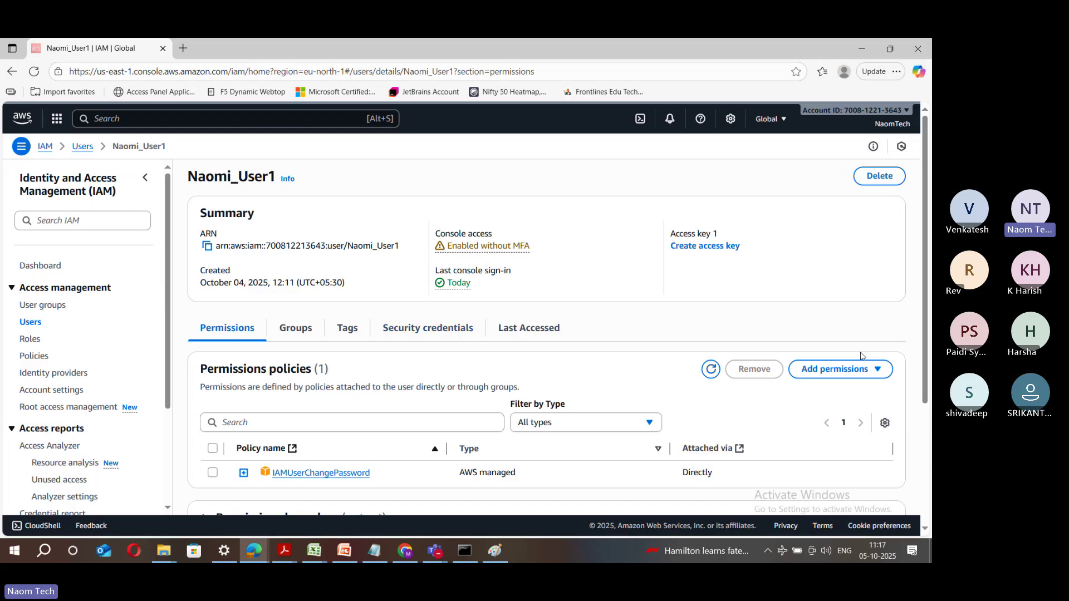
Choose Create inline policy from Add permissions and switch the Policy editor to JSON.
{"action": "left_click", "coordinate": [874, 368]}
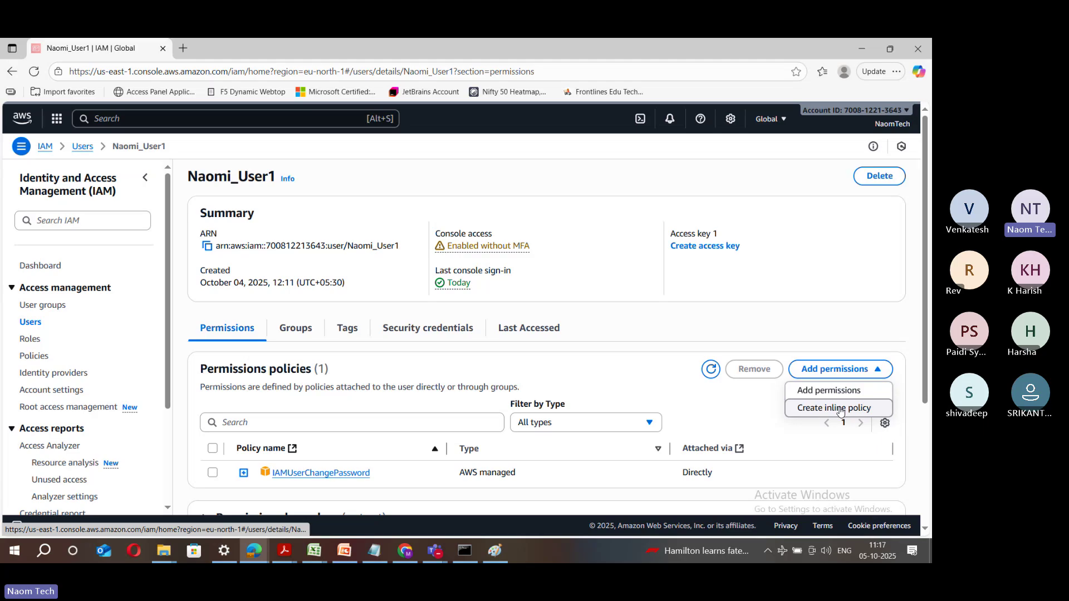
{"action": "left_click", "coordinate": [874, 368]}
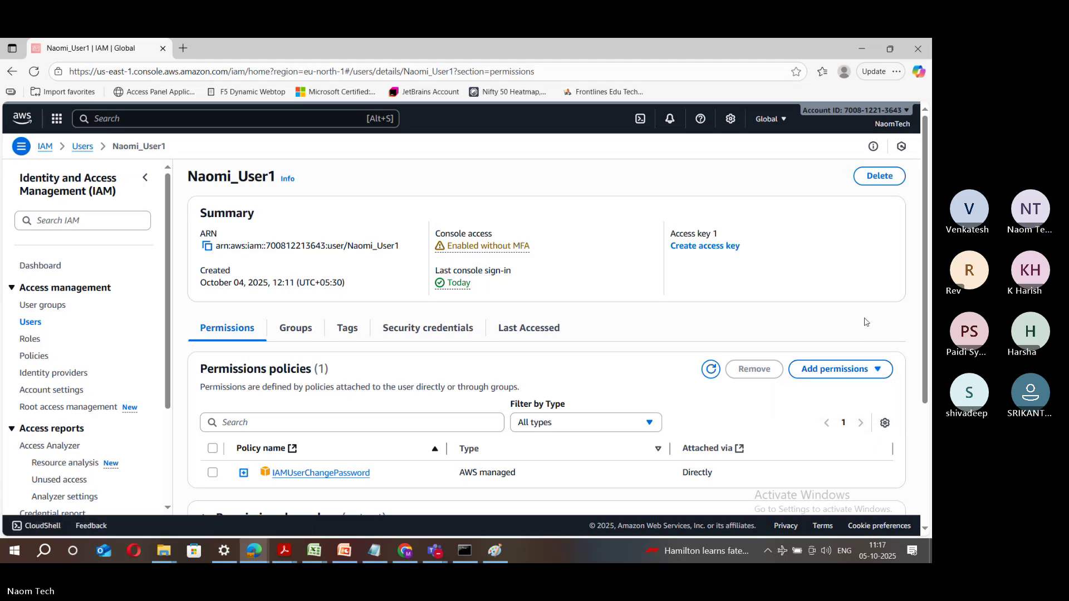
{"action": "left_click", "coordinate": [838, 370]}
{"action": "left_click", "coordinate": [850, 410]}
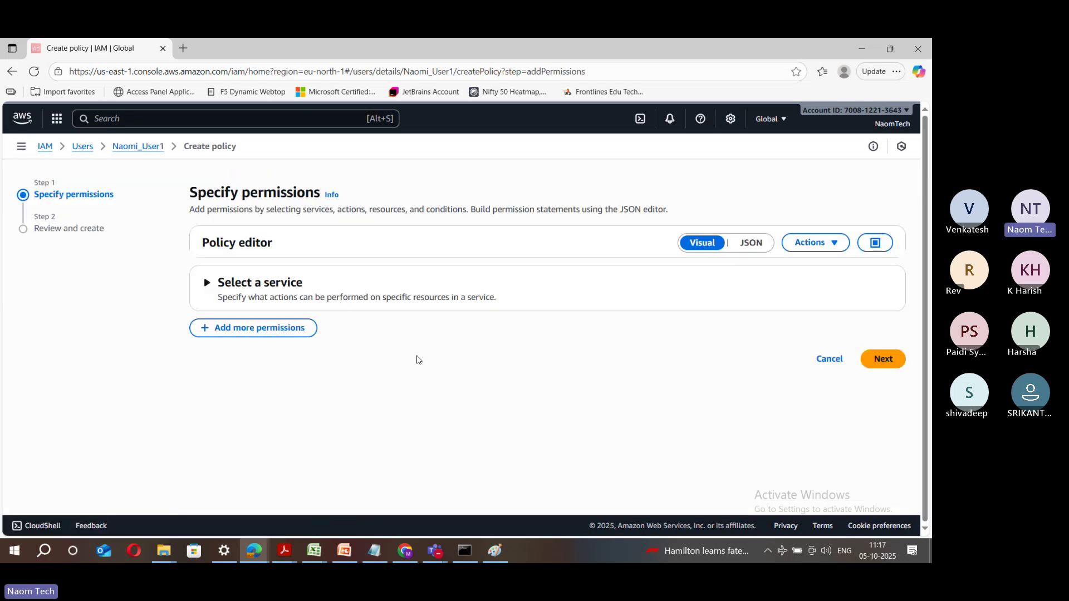
{"action": "left_click", "coordinate": [750, 243]}
Place the cursor at the end of the Statement1 JSON template, then bring up DevOPS_aws slide 91.
{"action": "left_click", "coordinate": [390, 324]}
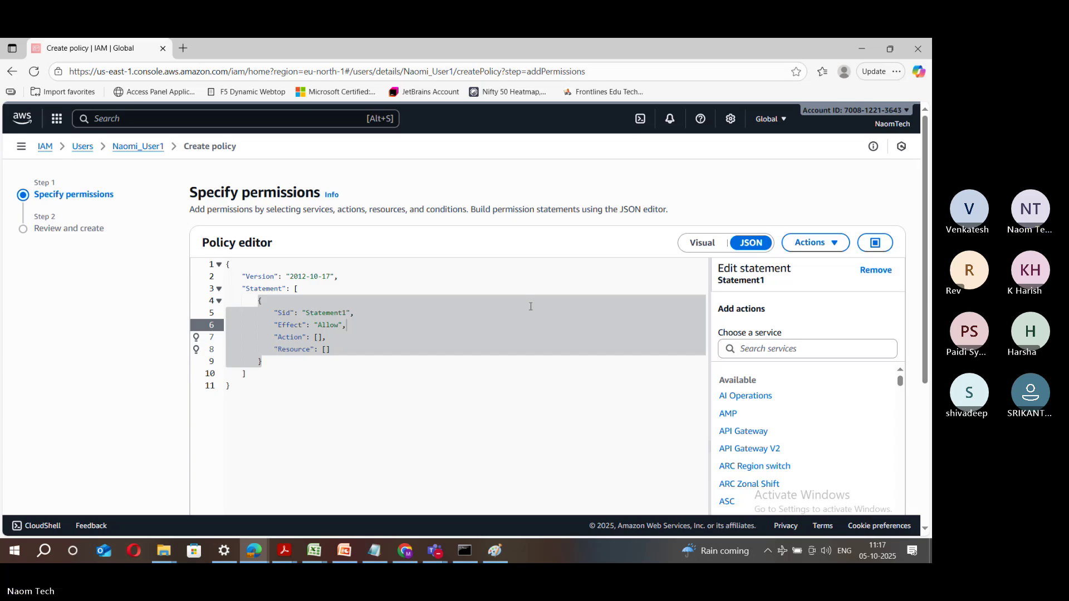
{"action": "scroll", "coordinate": [558, 325], "scroll_direction": "down", "scroll_amount": 4}
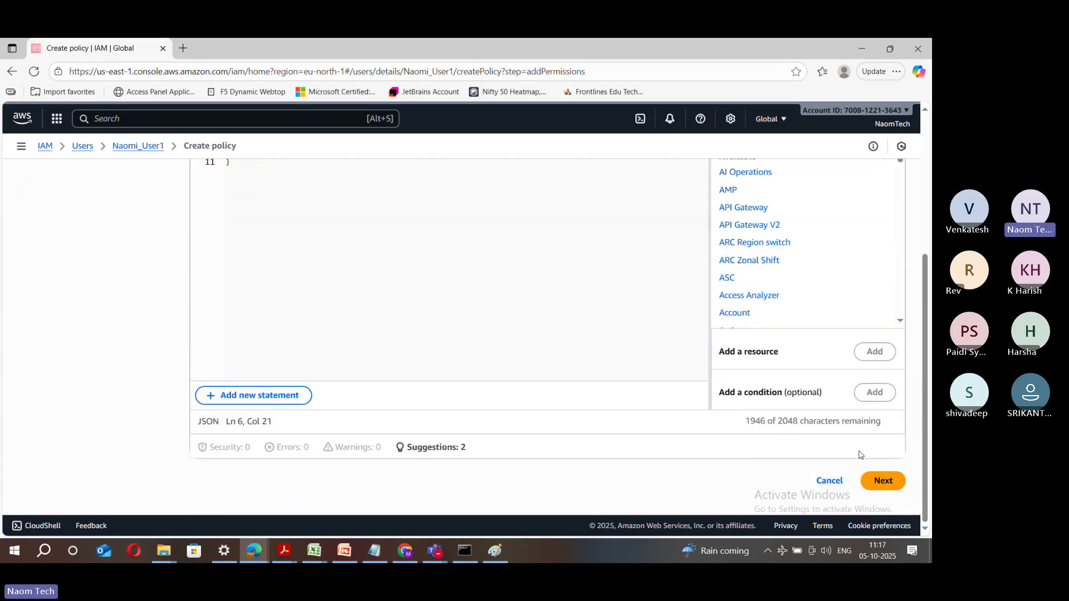
{"action": "scroll", "coordinate": [584, 337], "scroll_direction": "up", "scroll_amount": 3}
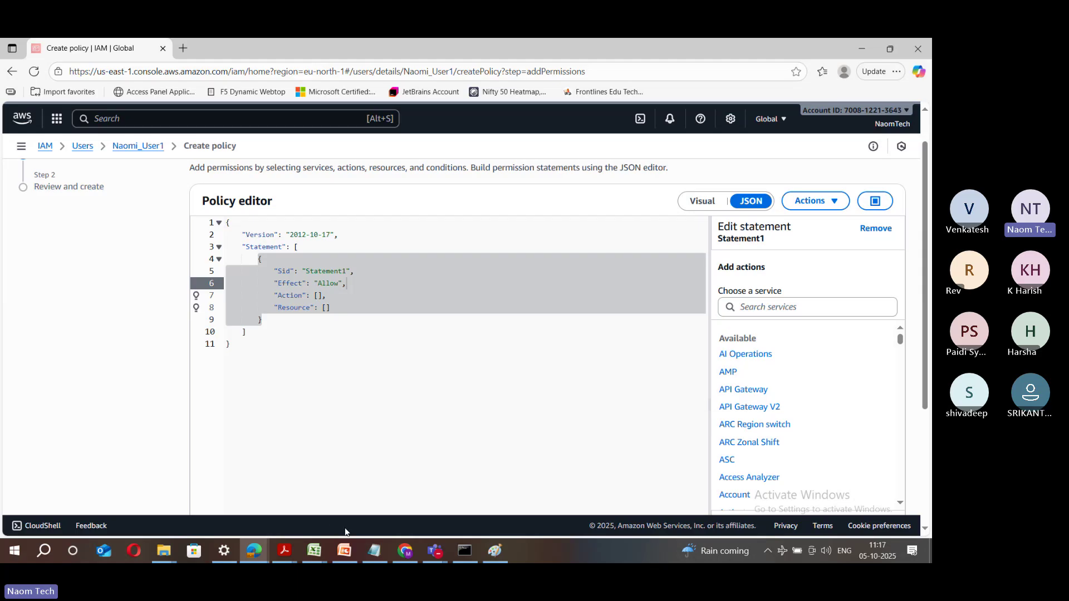
{"action": "left_click", "coordinate": [391, 440]}
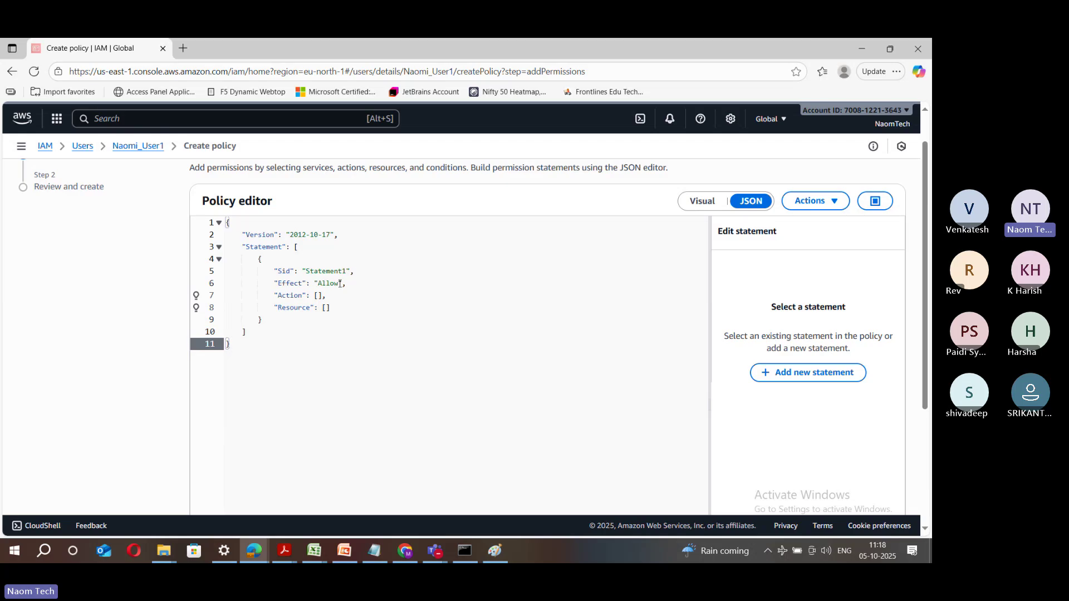
{"action": "left_click", "coordinate": [344, 551]}
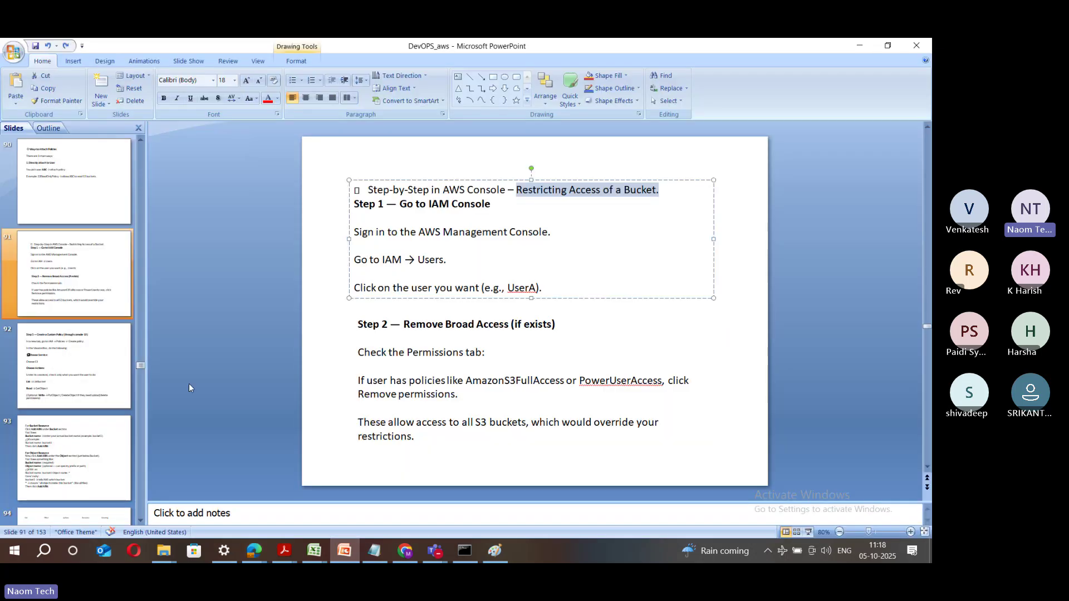
Page through slides 92–95 to the reference policy JSON picture for my-reports-bucket-2025.
{"action": "left_click", "coordinate": [78, 373]}
{"action": "left_click", "coordinate": [88, 446]}
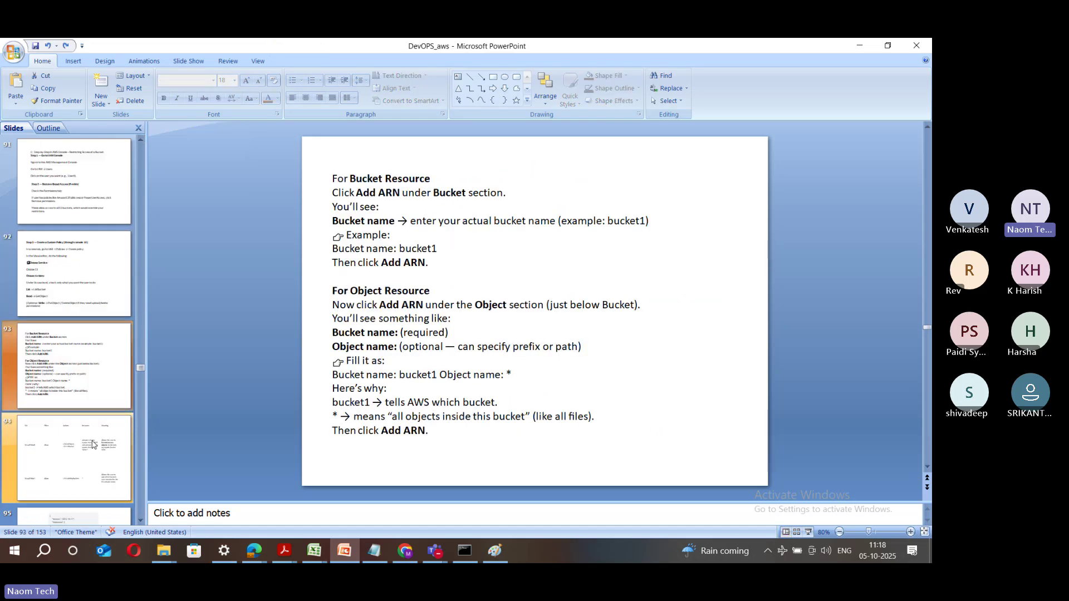
{"action": "key", "text": "Down"}
{"action": "key", "text": "Down"}
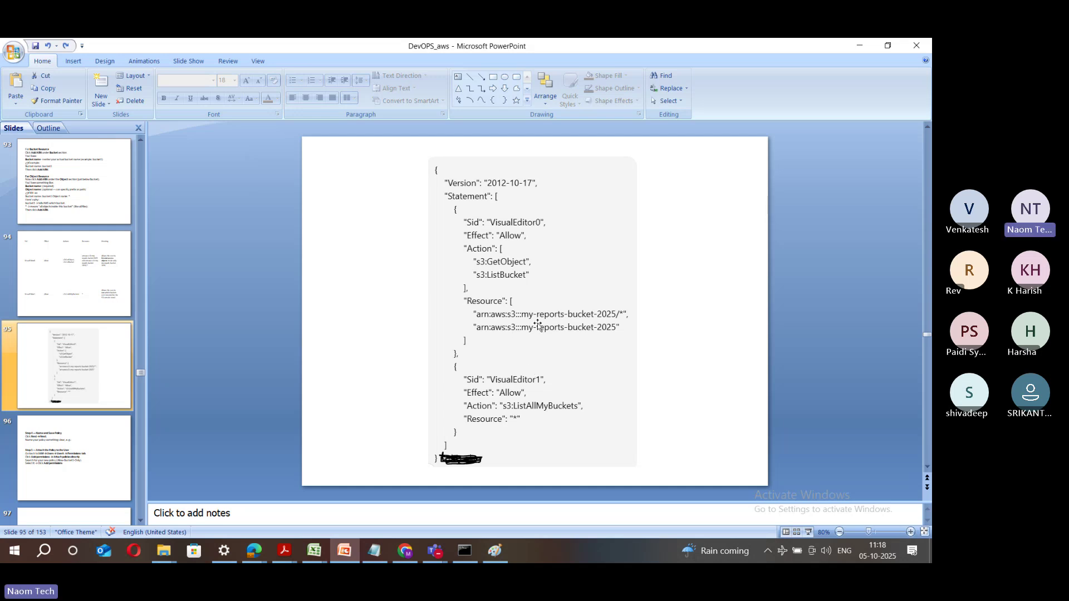
{"action": "left_click", "coordinate": [508, 217]}
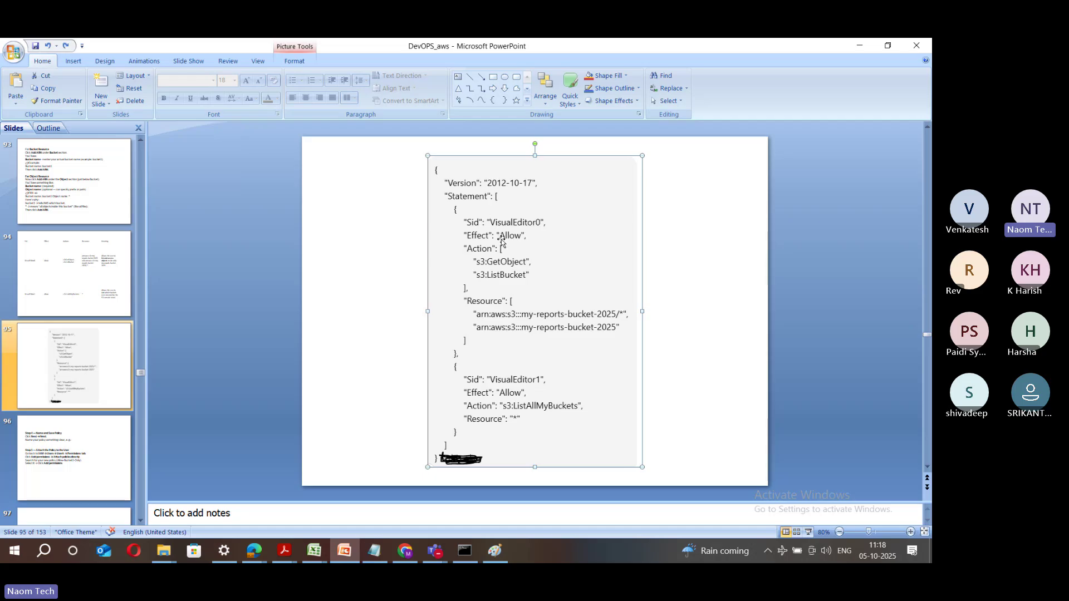
Return to the Edge IAM Create policy JSON editor with its empty Statement1.
{"action": "left_click", "coordinate": [406, 551]}
{"action": "left_click", "coordinate": [405, 552]}
{"action": "mouse_move", "coordinate": [253, 551]}
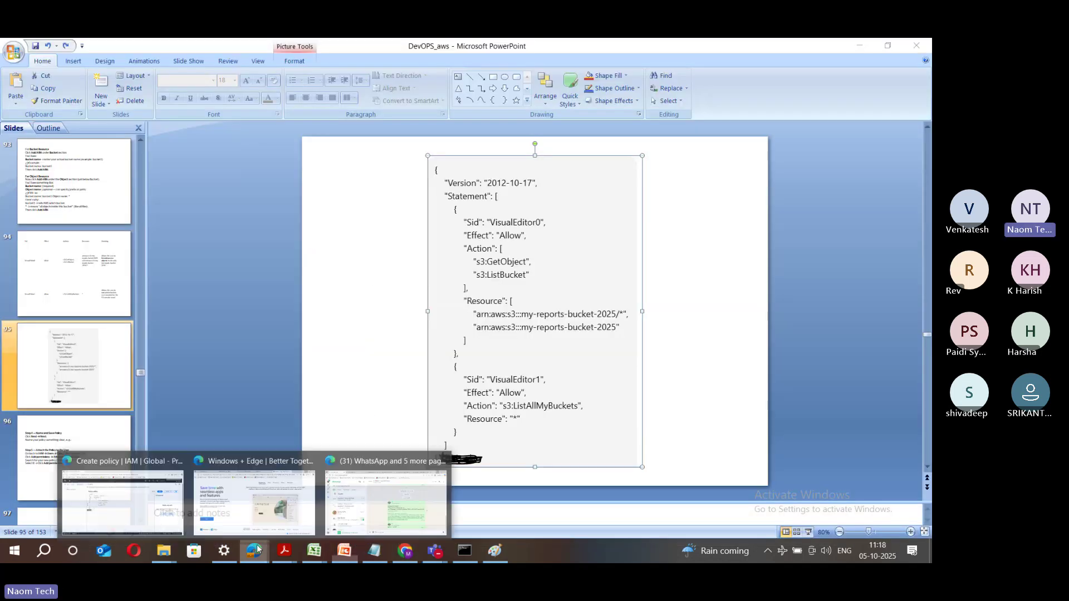
{"action": "left_click", "coordinate": [165, 497]}
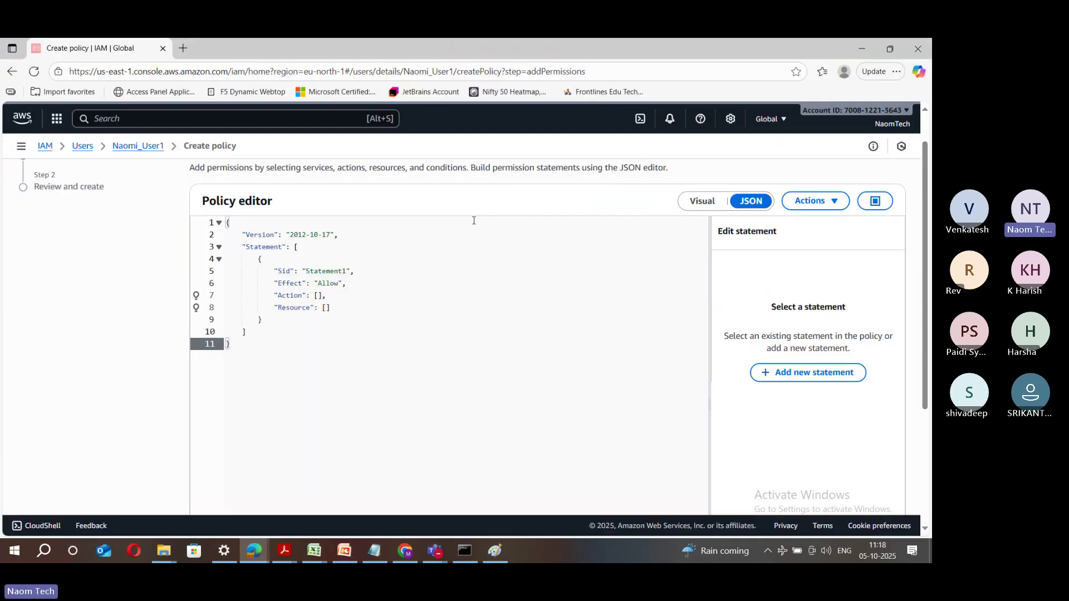
Select all of the policy JSON, then switch the Policy editor to its Visual view.
{"action": "left_click", "coordinate": [343, 258]}
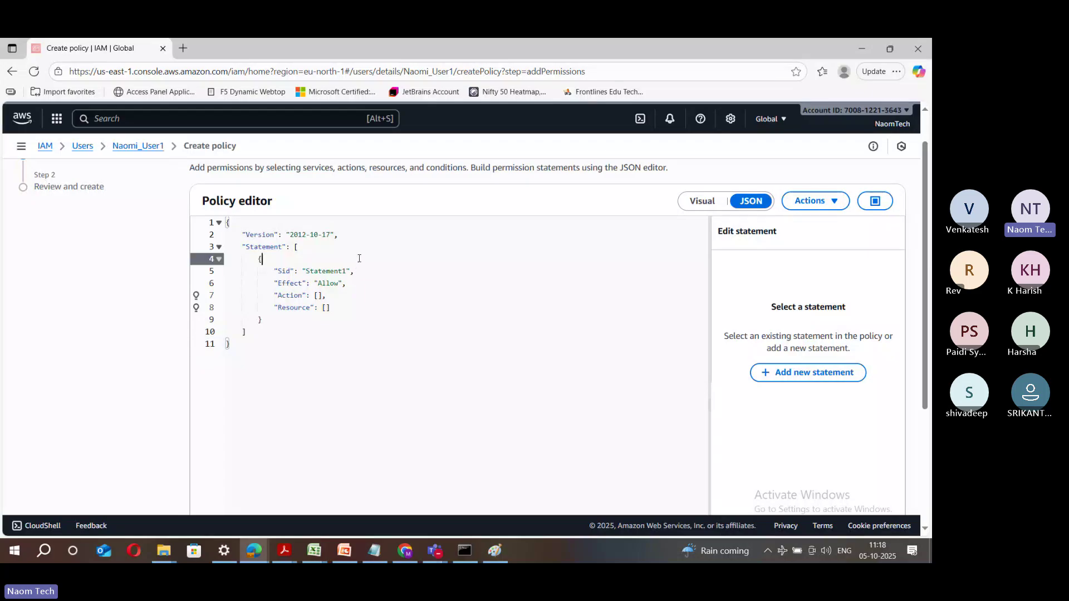
{"action": "left_click", "coordinate": [337, 246]}
{"action": "left_click", "coordinate": [310, 234]}
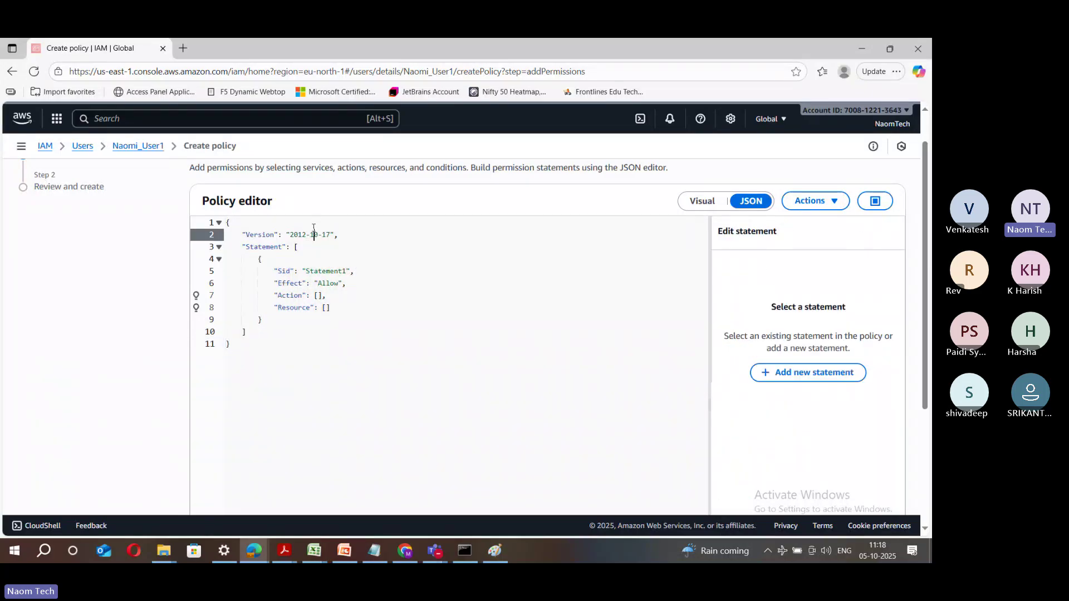
{"action": "key", "text": "ctrl+a"}
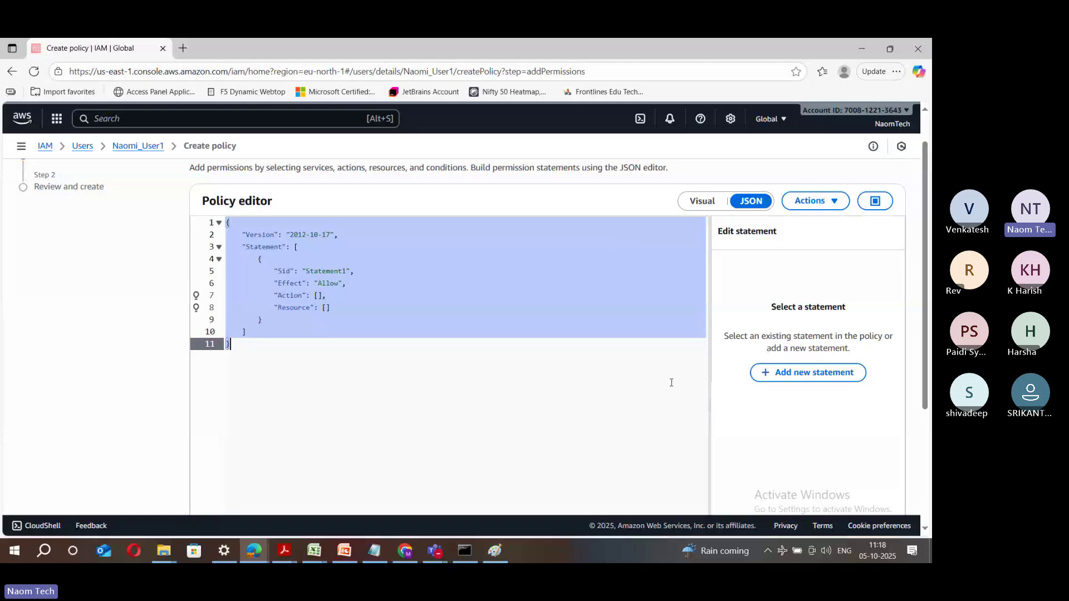
{"action": "scroll", "coordinate": [671, 382], "scroll_direction": "down", "scroll_amount": 3}
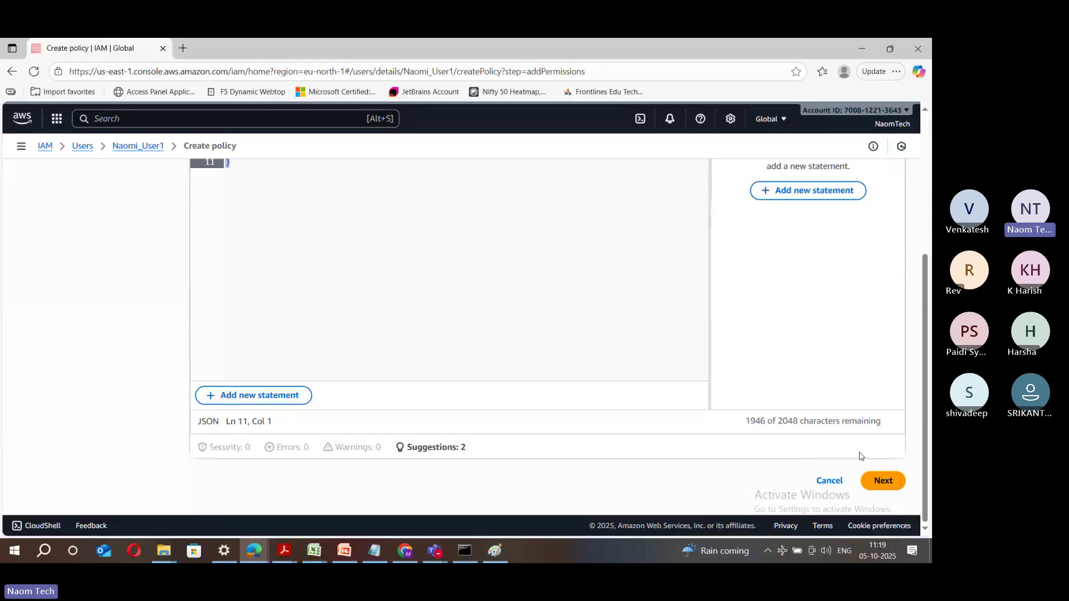
{"action": "scroll", "coordinate": [573, 374], "scroll_direction": "up", "scroll_amount": 4}
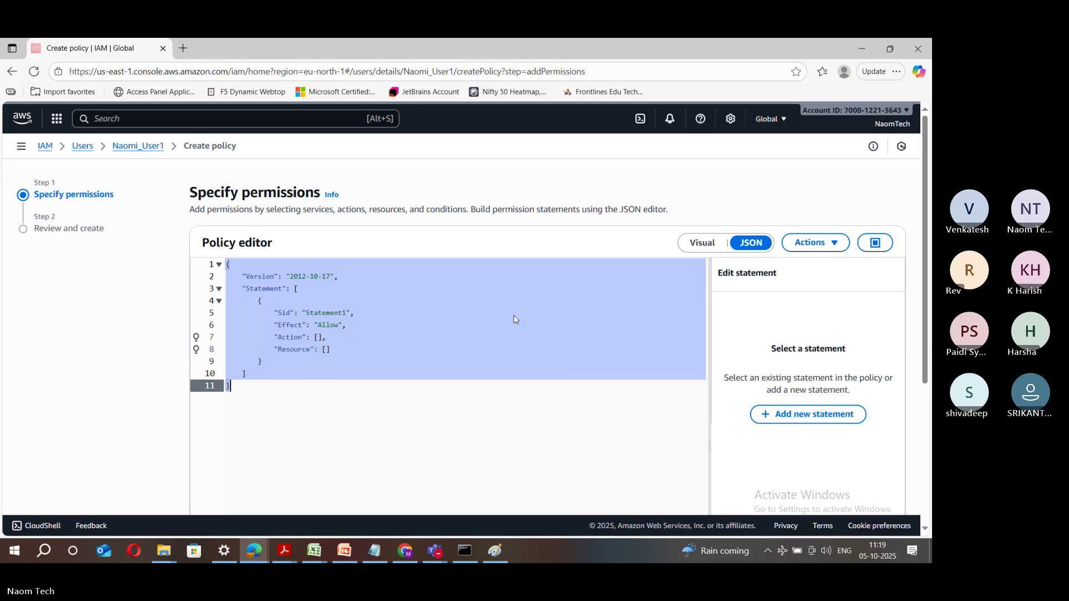
{"action": "left_click", "coordinate": [514, 315]}
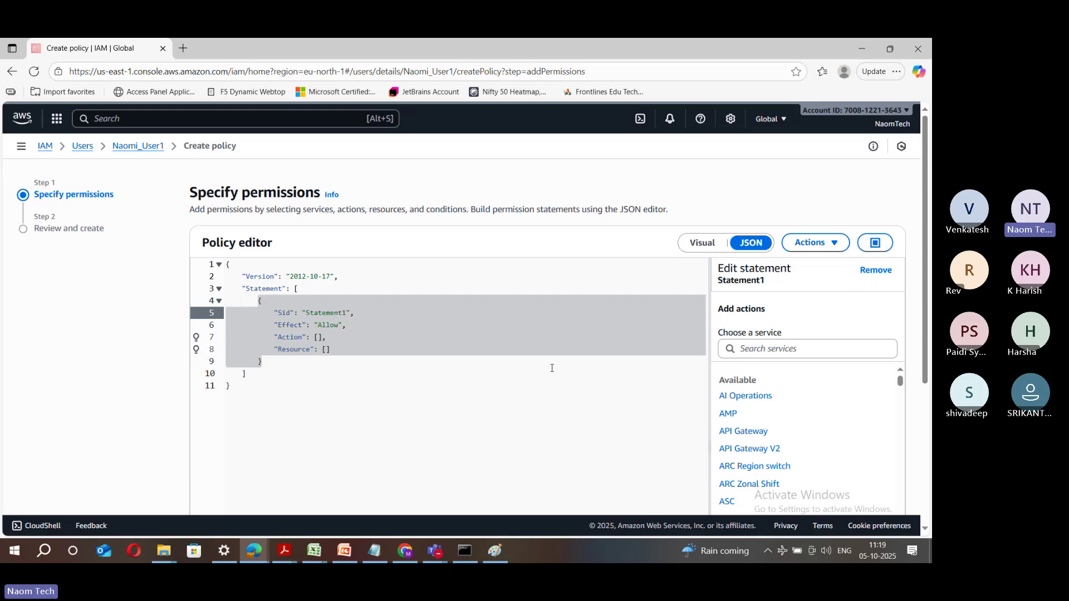
{"action": "left_click", "coordinate": [697, 242]}
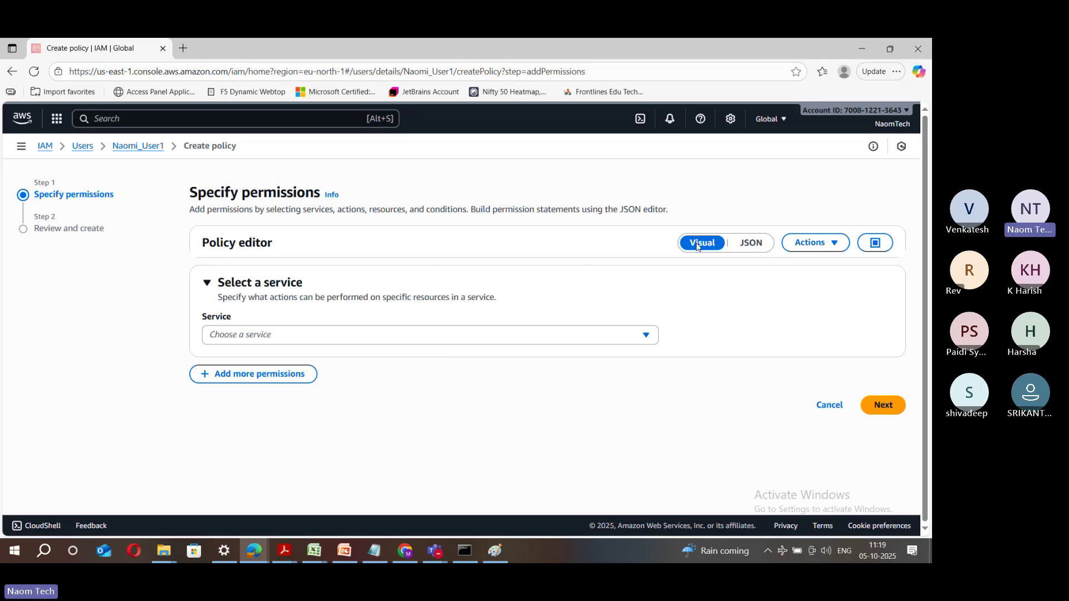
Choose S3 as the service for the policy statement.
{"action": "left_click", "coordinate": [644, 334]}
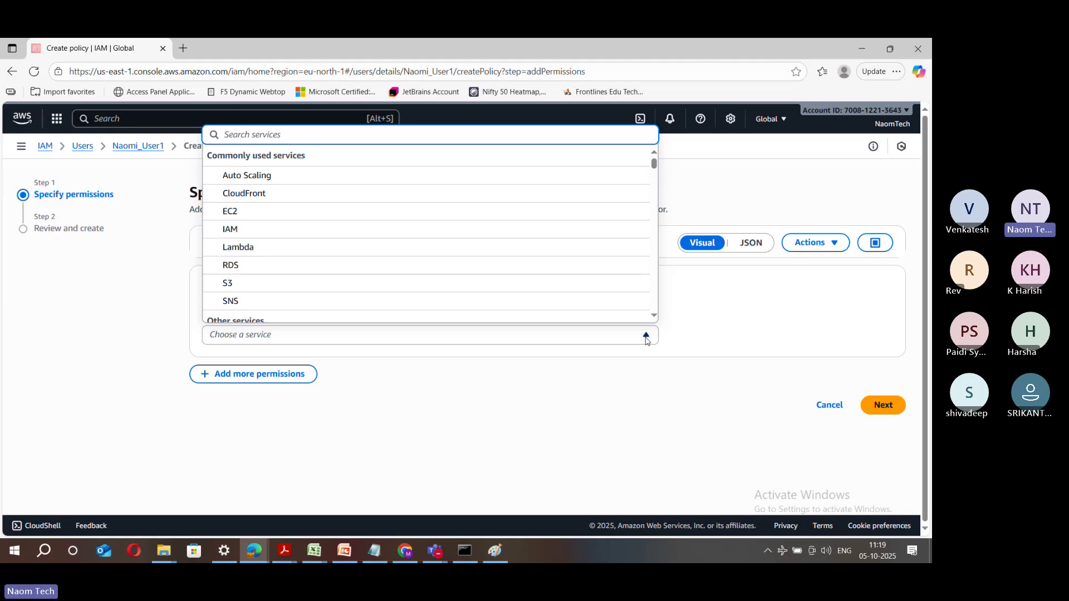
{"action": "left_click", "coordinate": [422, 289]}
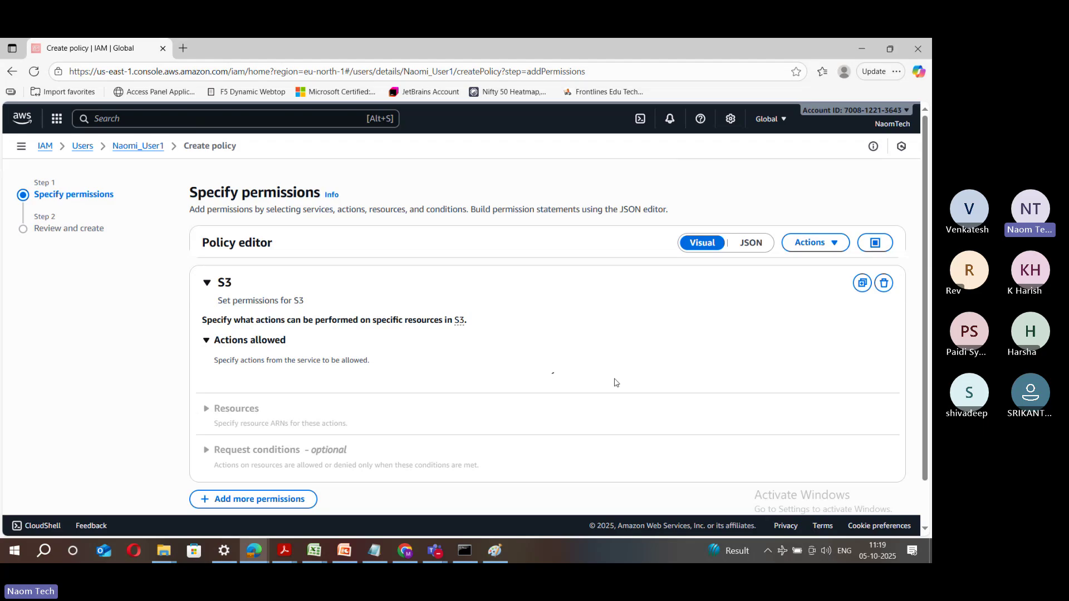
{"action": "scroll", "coordinate": [616, 383], "scroll_direction": "down", "scroll_amount": 1}
{"action": "scroll", "coordinate": [615, 382], "scroll_direction": "down", "scroll_amount": 2}
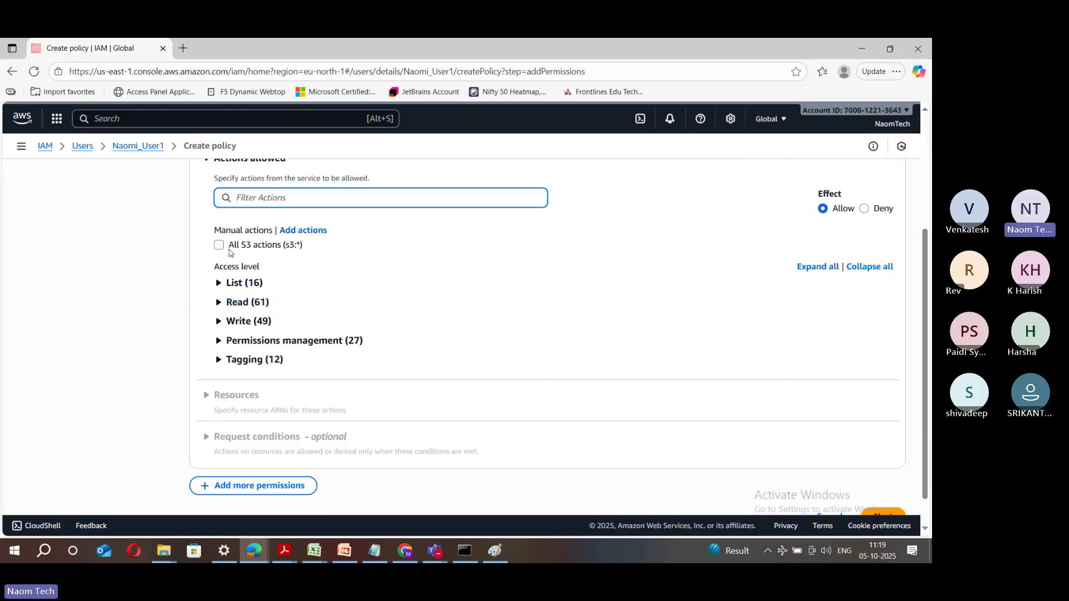
{"action": "scroll", "coordinate": [359, 350], "scroll_direction": "up", "scroll_amount": 2}
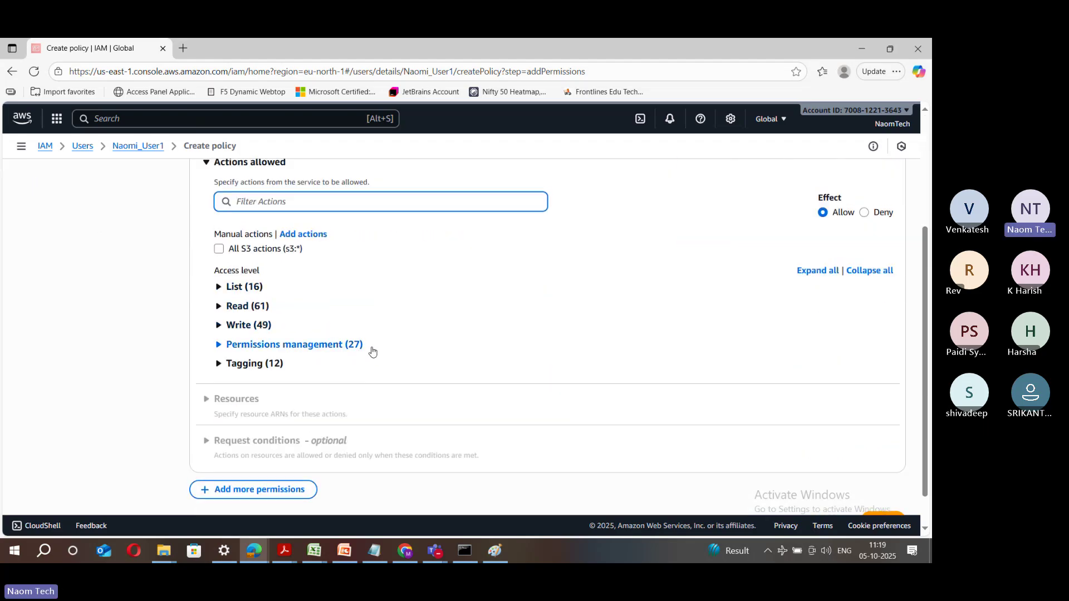
{"action": "scroll", "coordinate": [421, 349], "scroll_direction": "down", "scroll_amount": 1}
Expand the List (16) access level and allow the ListBucket action.
{"action": "left_click", "coordinate": [219, 343]}
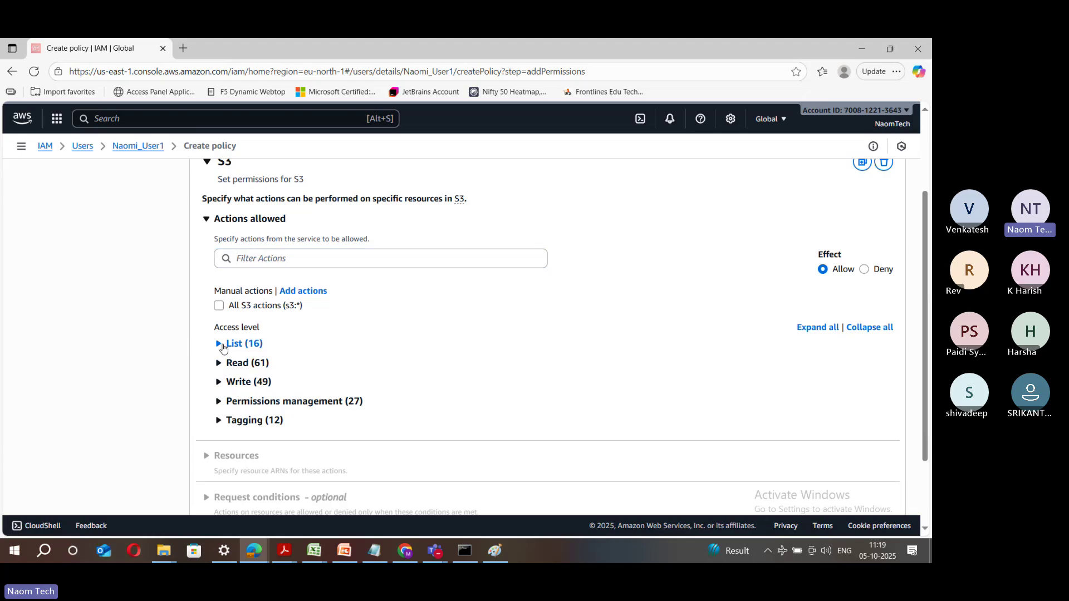
{"action": "scroll", "coordinate": [592, 352], "scroll_direction": "down", "scroll_amount": 2}
{"action": "scroll", "coordinate": [592, 352], "scroll_direction": "down", "scroll_amount": 1}
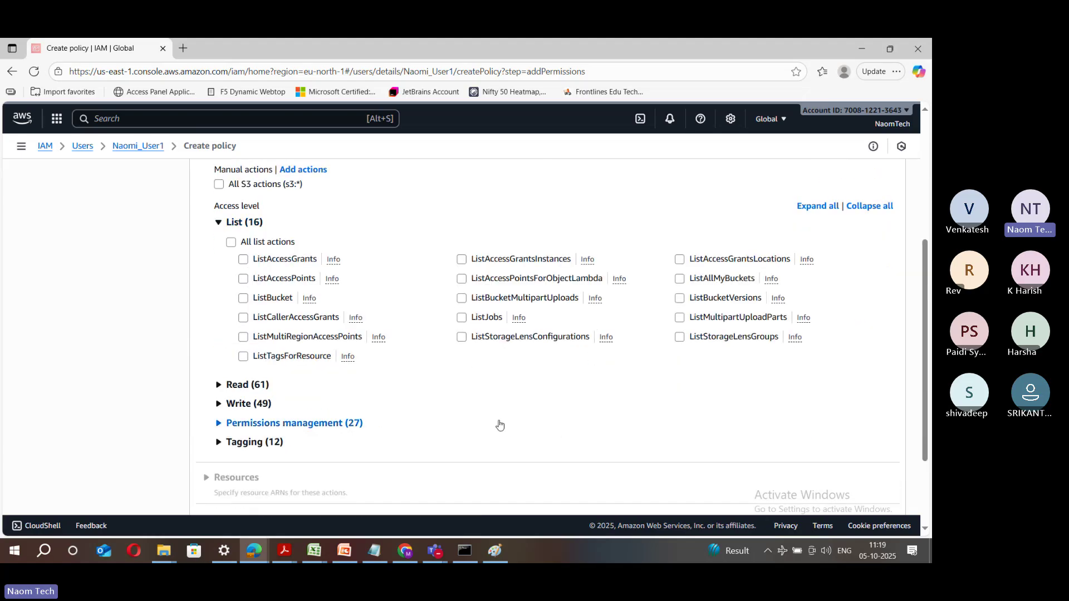
{"action": "scroll", "coordinate": [499, 427], "scroll_direction": "up", "scroll_amount": 3}
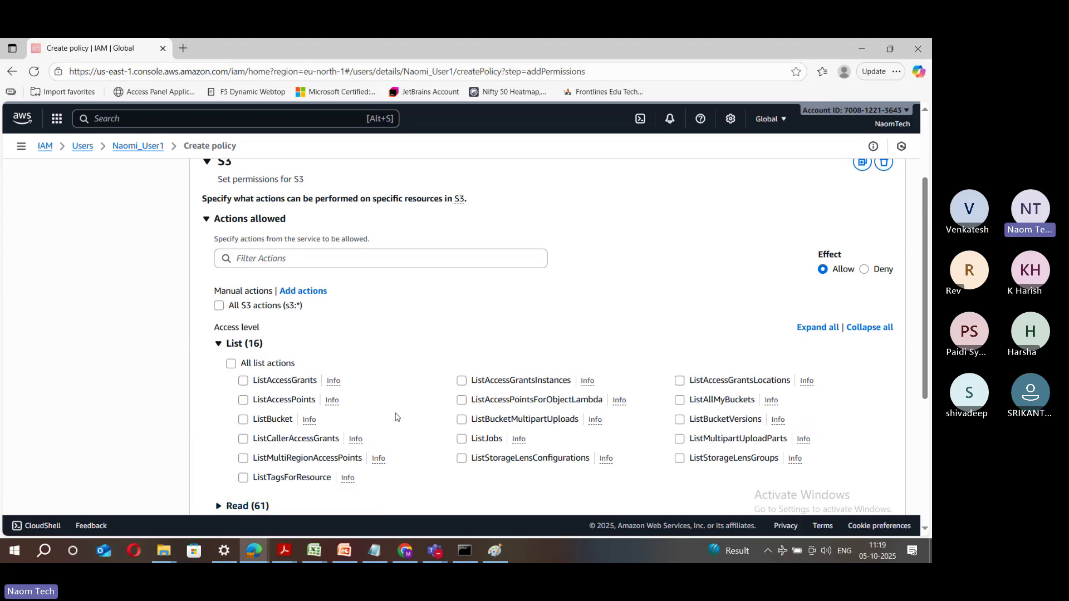
{"action": "scroll", "coordinate": [259, 256], "scroll_direction": "up", "scroll_amount": 2}
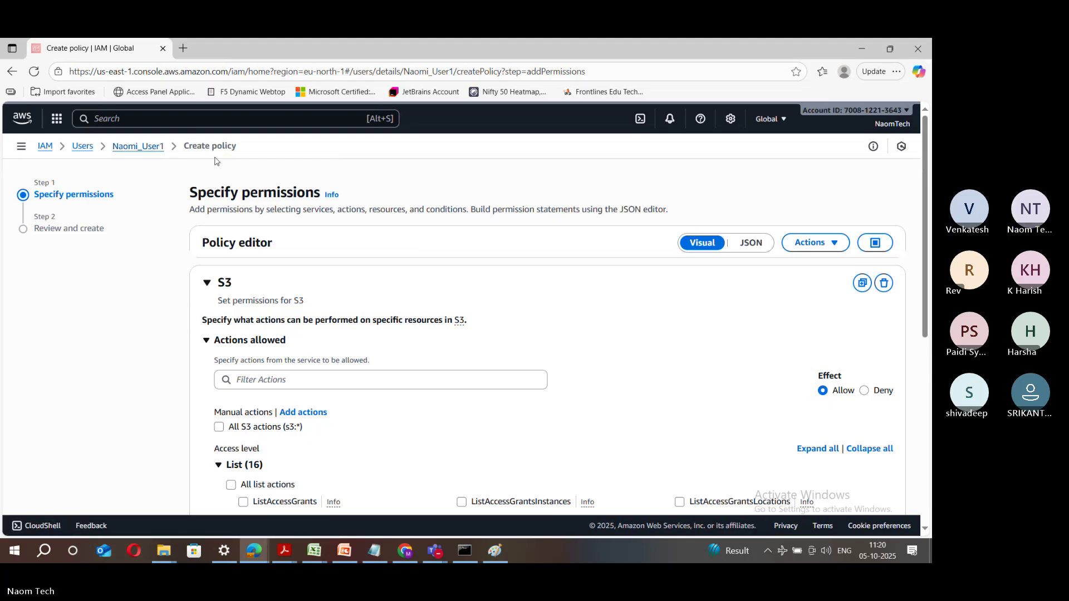
{"action": "scroll", "coordinate": [240, 187], "scroll_direction": "down", "scroll_amount": 3}
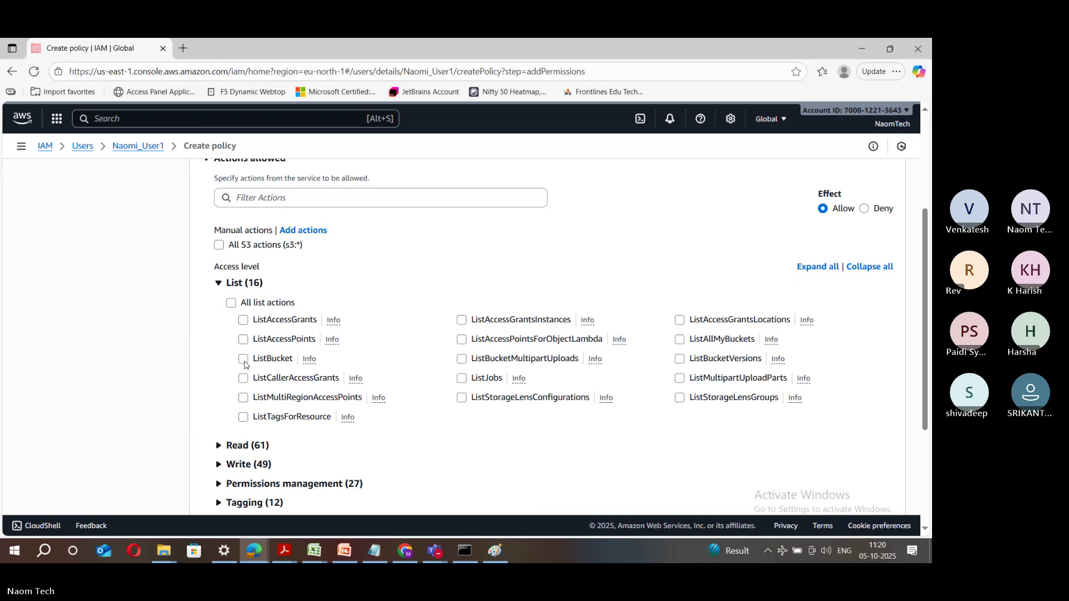
{"action": "left_click", "coordinate": [244, 360]}
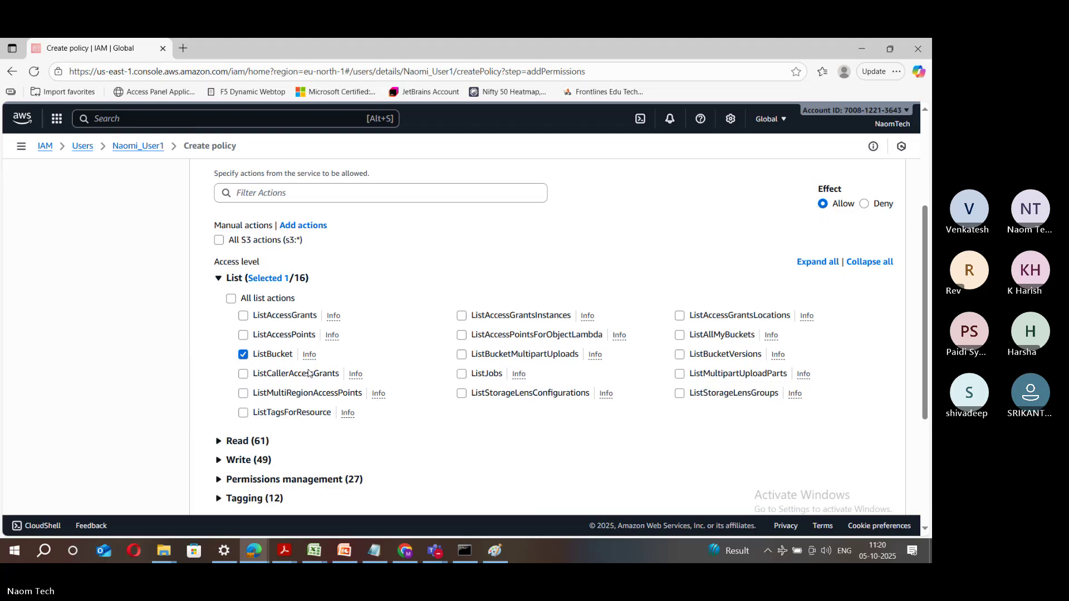
{"action": "scroll", "coordinate": [309, 373], "scroll_direction": "down", "scroll_amount": 3}
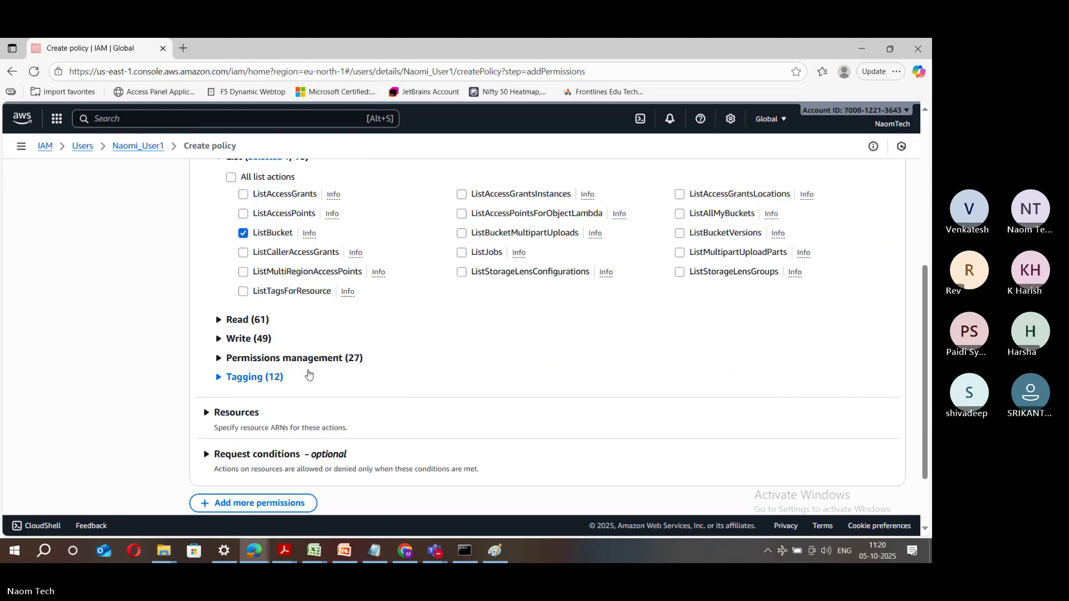
{"action": "scroll", "coordinate": [309, 373], "scroll_direction": "up", "scroll_amount": 3}
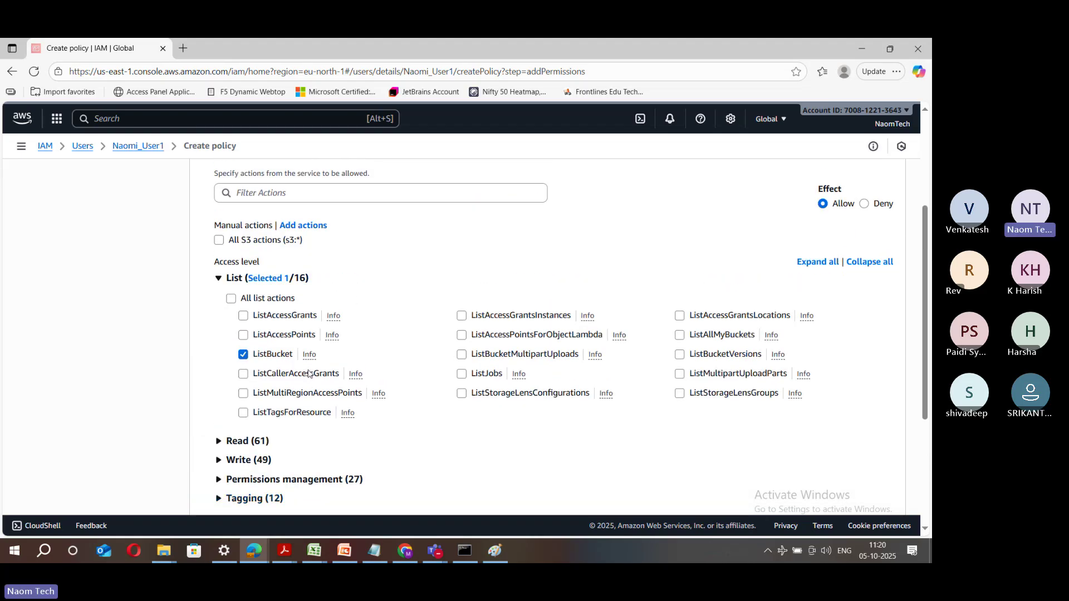
{"action": "scroll", "coordinate": [309, 373], "scroll_direction": "down", "scroll_amount": 3}
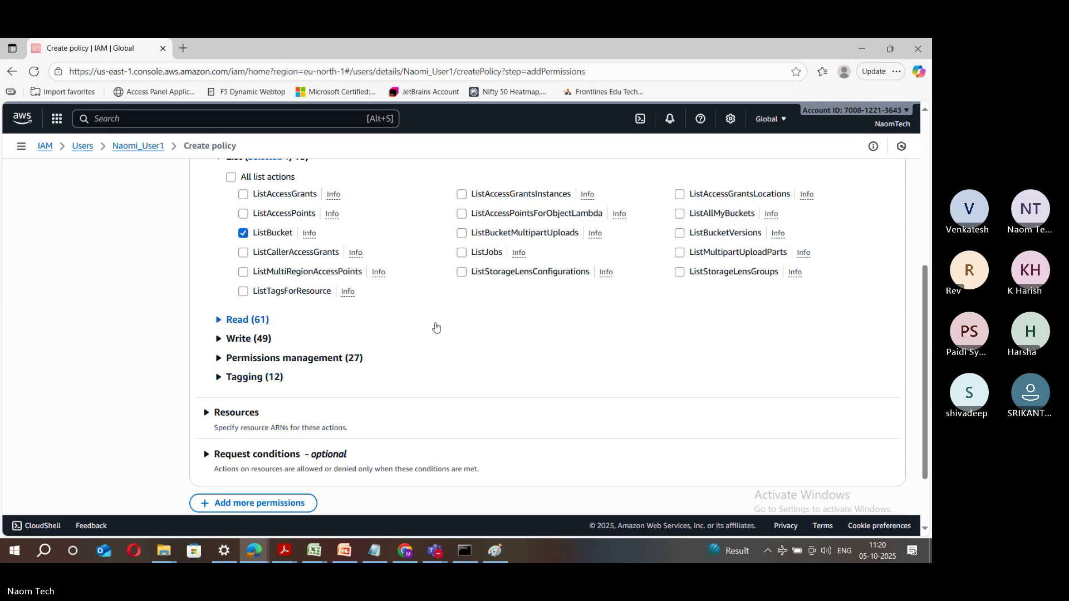
Expand the Read (61) access level and allow the GetObject action.
{"action": "left_click", "coordinate": [217, 321]}
{"action": "scroll", "coordinate": [519, 342], "scroll_direction": "down", "scroll_amount": 4}
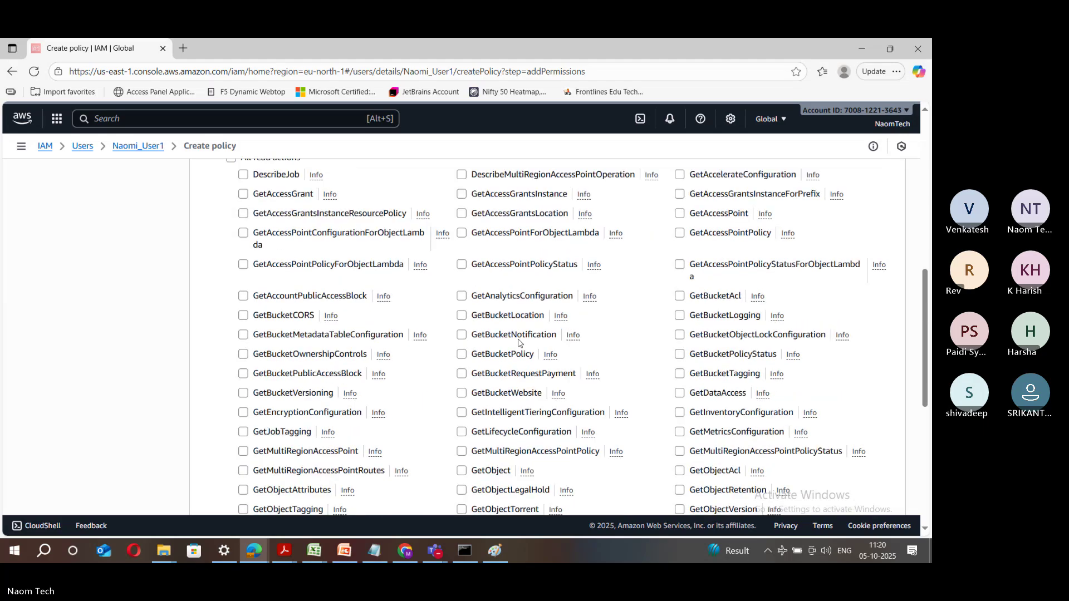
{"action": "scroll", "coordinate": [519, 342], "scroll_direction": "down", "scroll_amount": 4}
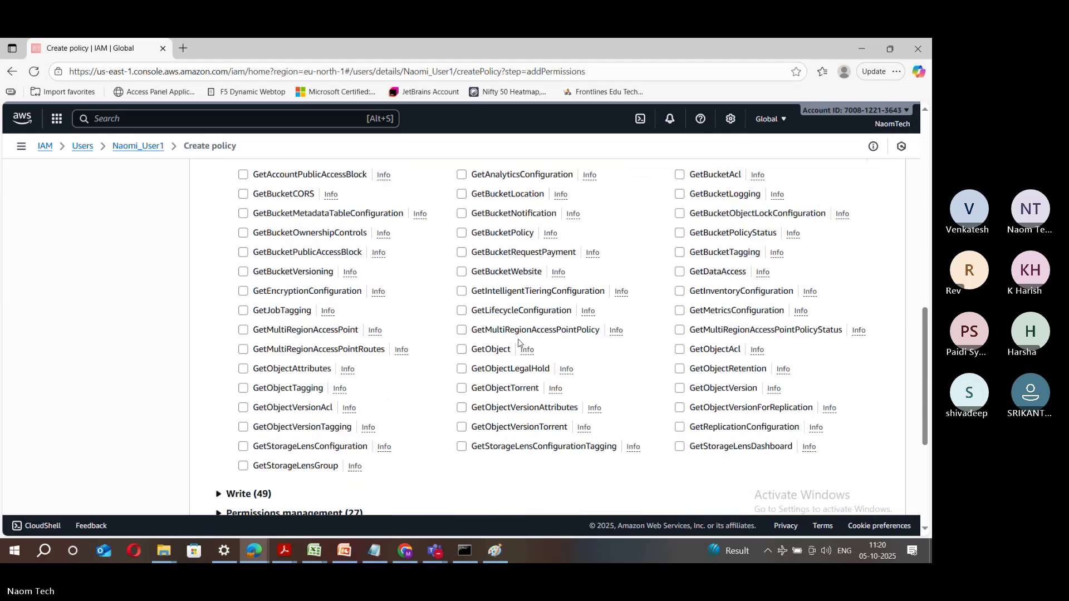
{"action": "scroll", "coordinate": [519, 342], "scroll_direction": "up", "scroll_amount": 10}
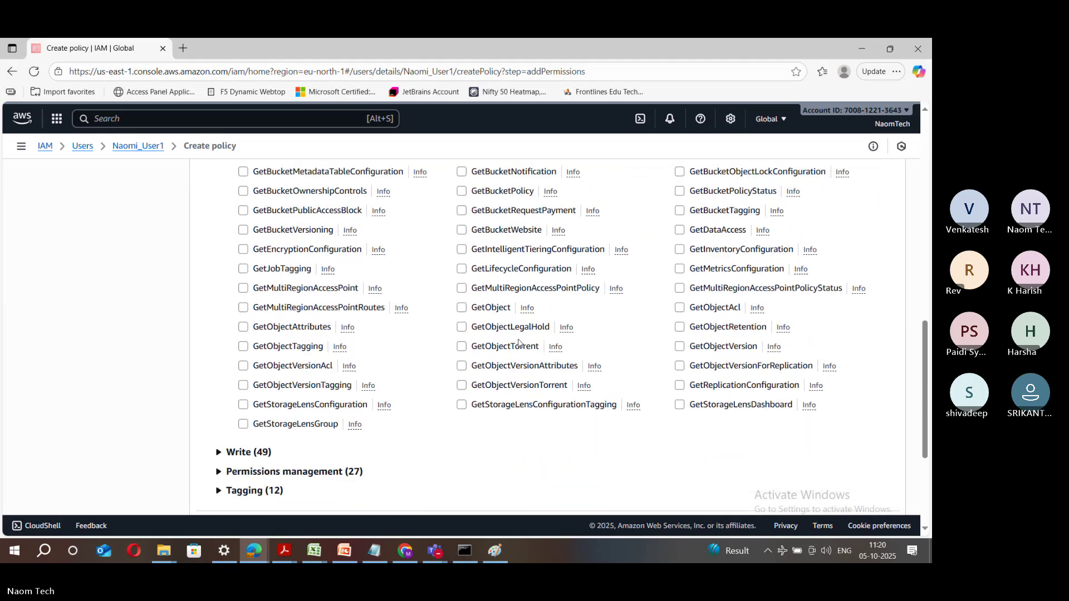
{"action": "scroll", "coordinate": [518, 344], "scroll_direction": "down", "scroll_amount": 4}
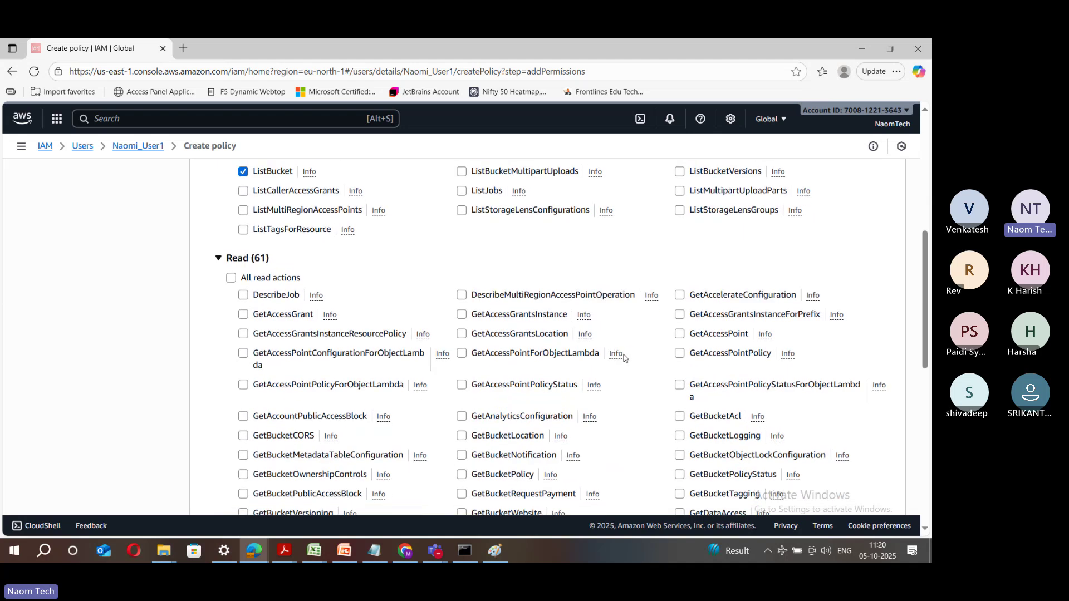
{"action": "scroll", "coordinate": [623, 354], "scroll_direction": "down", "scroll_amount": 1}
{"action": "scroll", "coordinate": [315, 325], "scroll_direction": "down", "scroll_amount": 4}
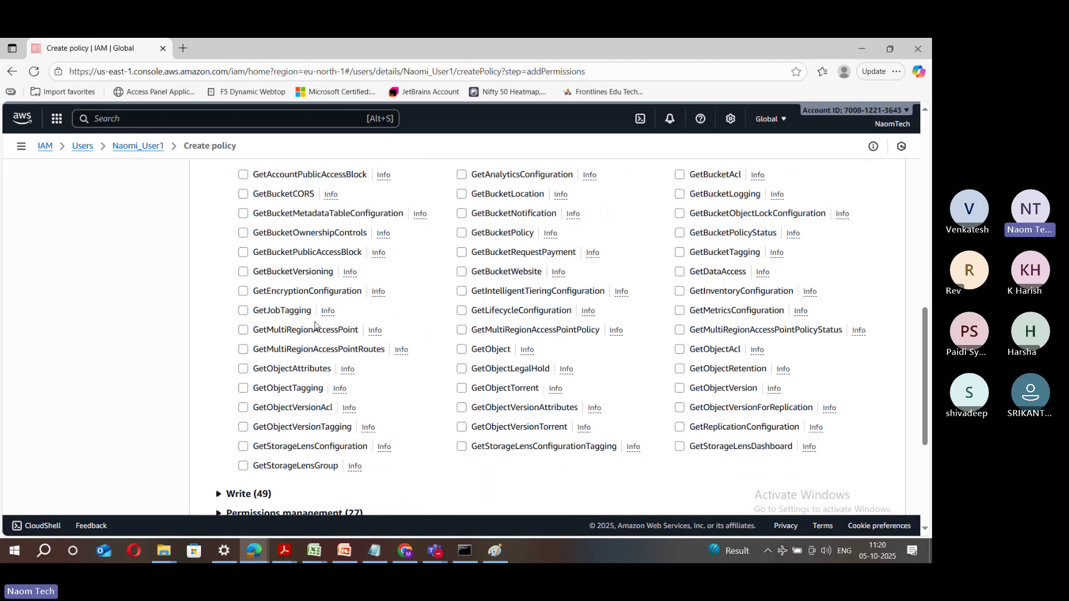
{"action": "left_click", "coordinate": [461, 349]}
Collapse the List and Read sections, leaving the S3 statement at 2 actions.
{"action": "scroll", "coordinate": [334, 345], "scroll_direction": "down", "scroll_amount": 2}
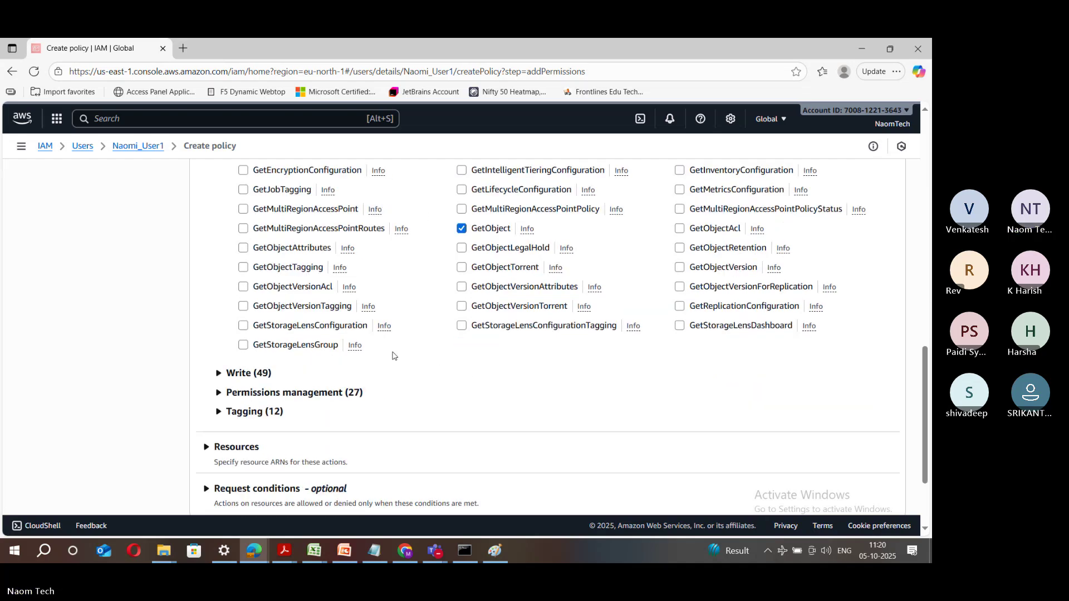
{"action": "scroll", "coordinate": [357, 334], "scroll_direction": "up", "scroll_amount": 10}
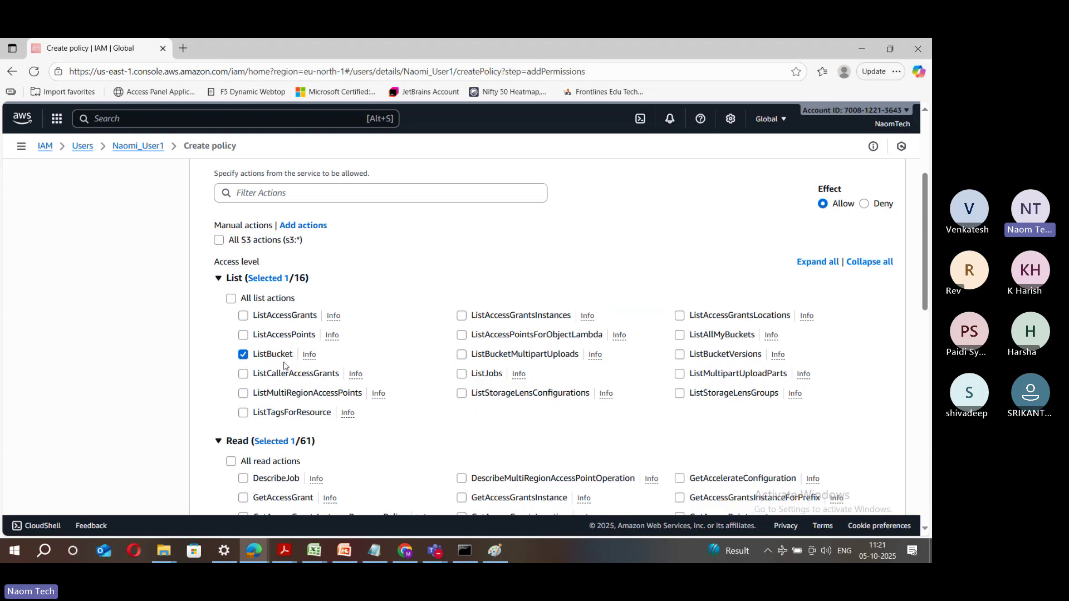
{"action": "scroll", "coordinate": [284, 364], "scroll_direction": "down", "scroll_amount": 5}
{"action": "left_click", "coordinate": [462, 471]}
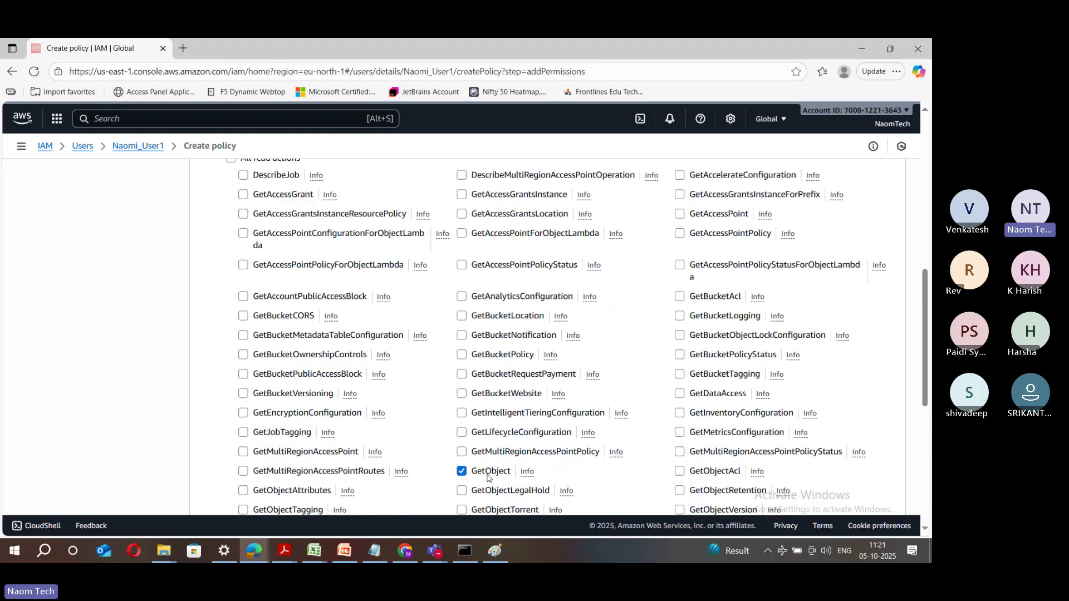
{"action": "scroll", "coordinate": [389, 389], "scroll_direction": "up", "scroll_amount": 4}
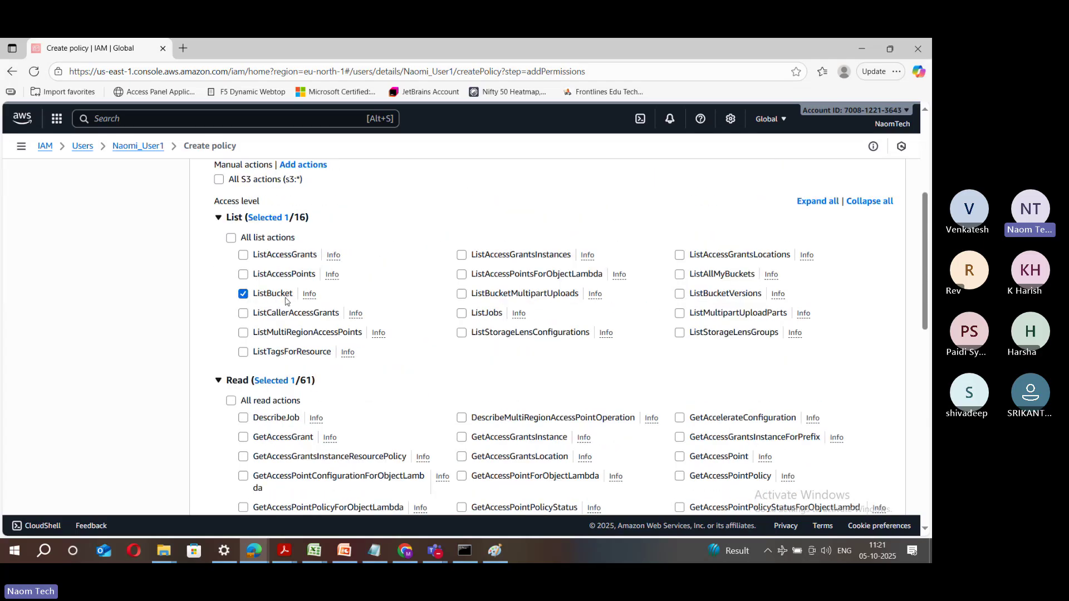
{"action": "left_click", "coordinate": [229, 230]}
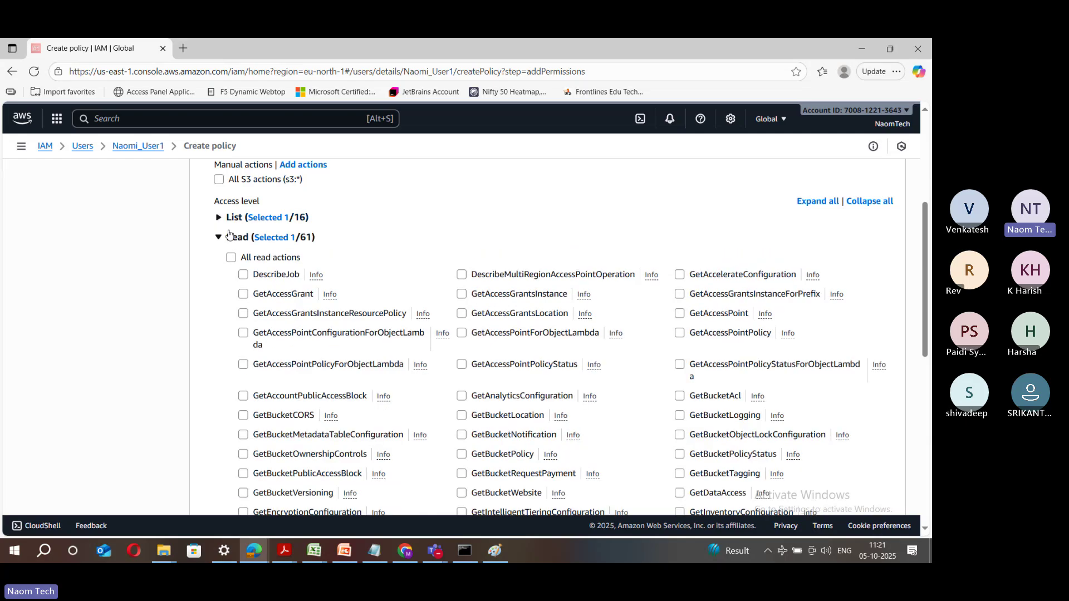
{"action": "left_click", "coordinate": [229, 236]}
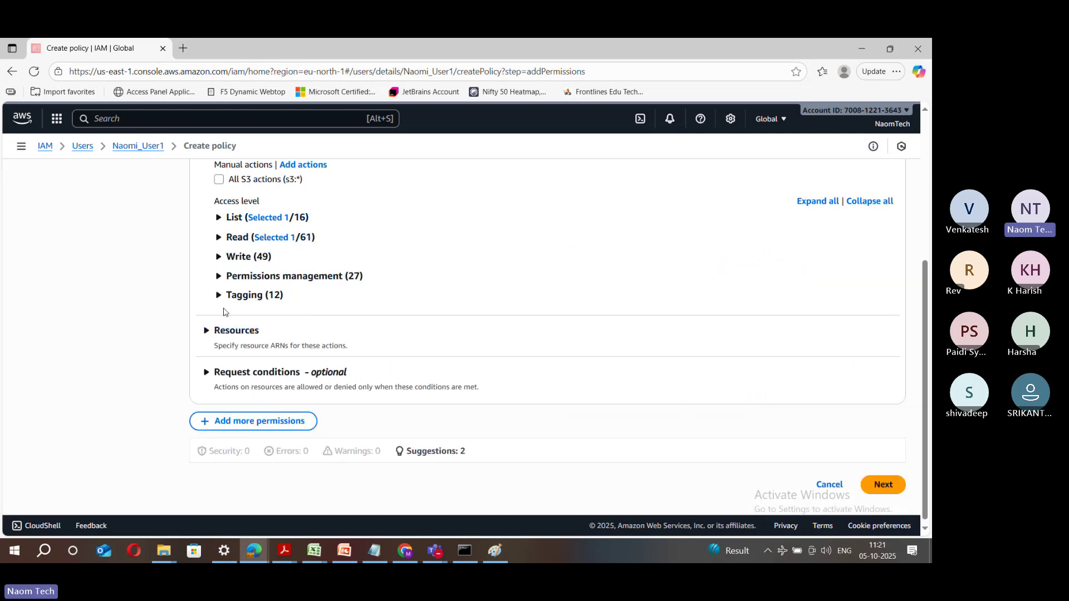
{"action": "scroll", "coordinate": [219, 279], "scroll_direction": "up", "scroll_amount": 2}
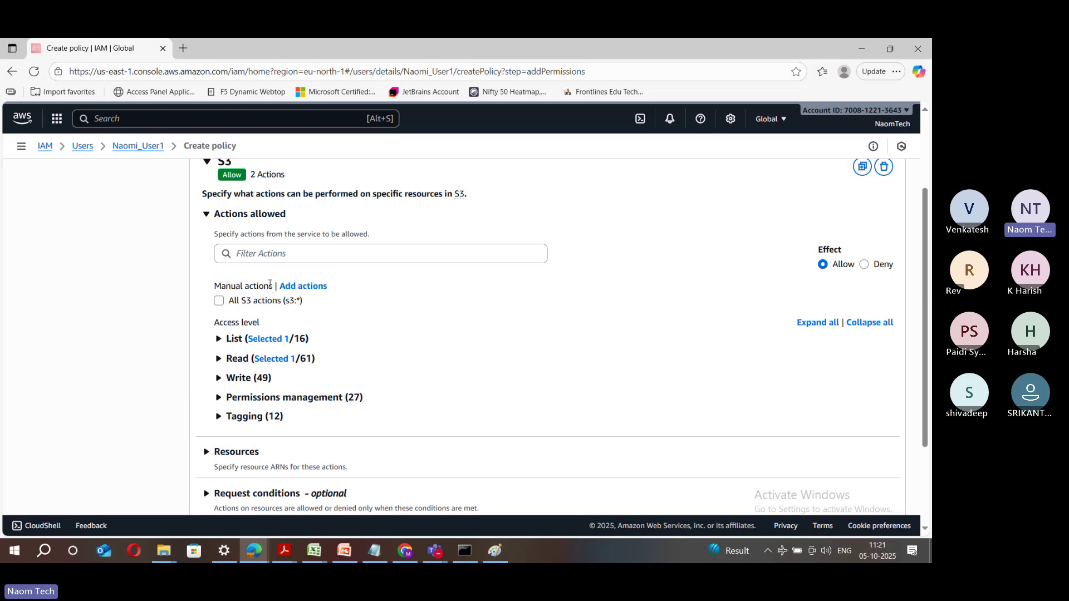
Re-expand the S3 block and confirm ListBucket is ticked under List.
{"action": "left_click", "coordinate": [268, 174]}
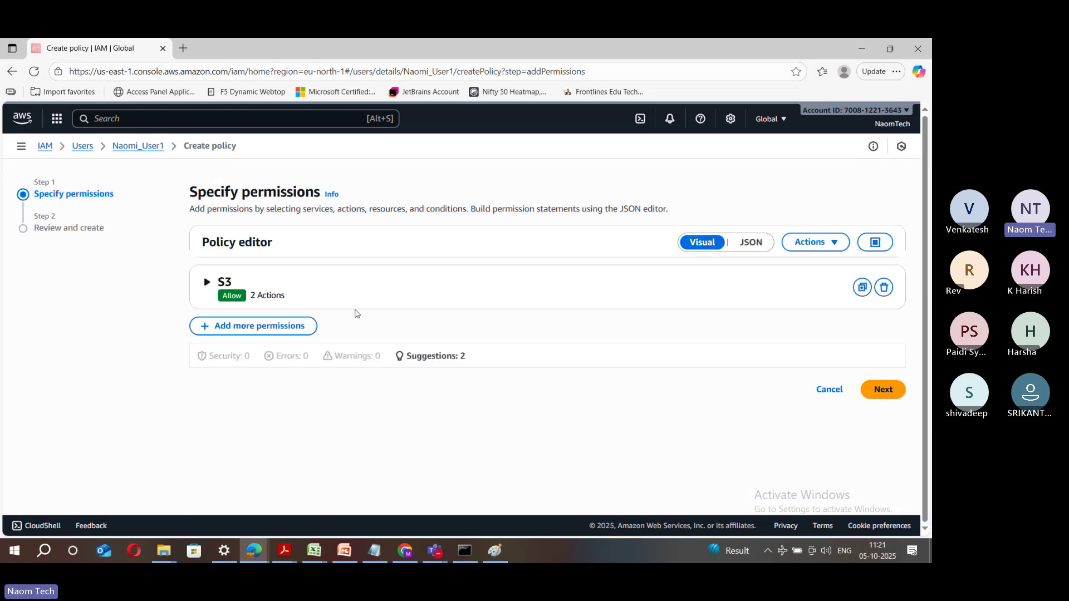
{"action": "left_click", "coordinate": [307, 307]}
{"action": "left_click", "coordinate": [219, 338]}
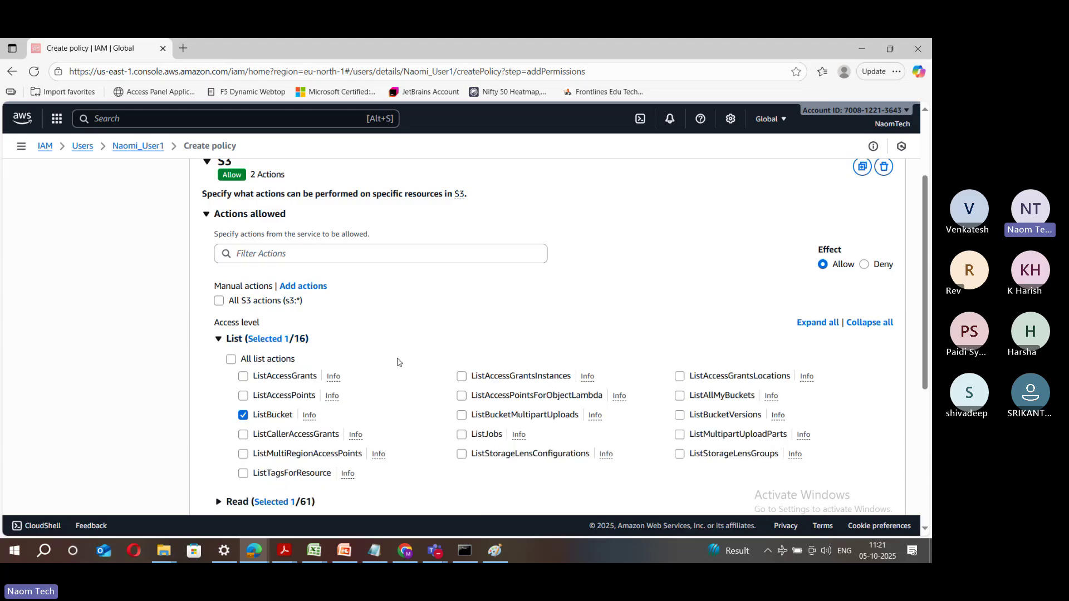
{"action": "scroll", "coordinate": [295, 342], "scroll_direction": "down", "scroll_amount": 1}
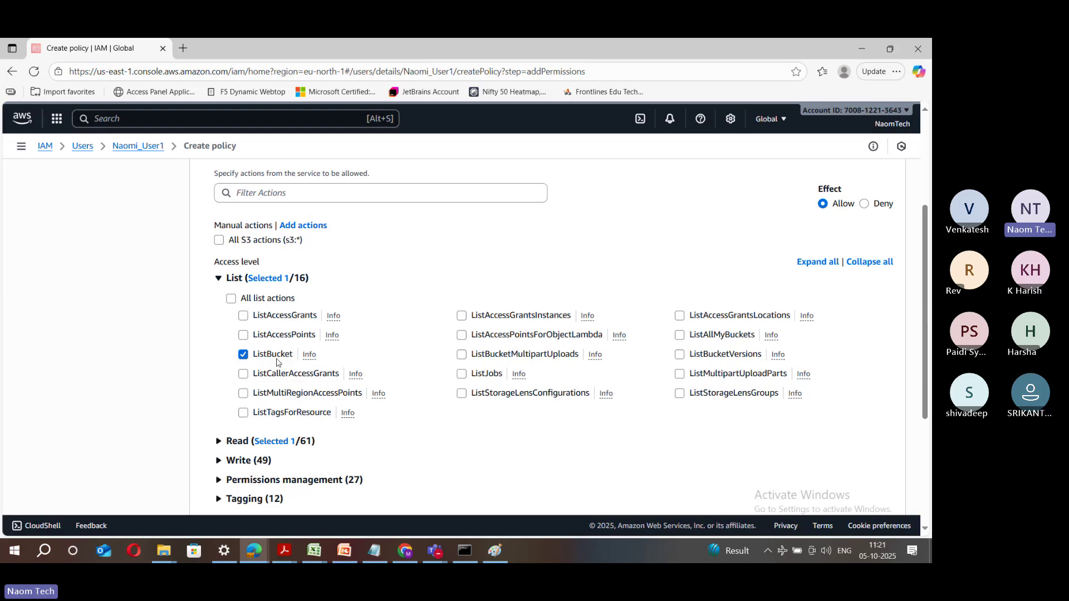
{"action": "left_click", "coordinate": [221, 279]}
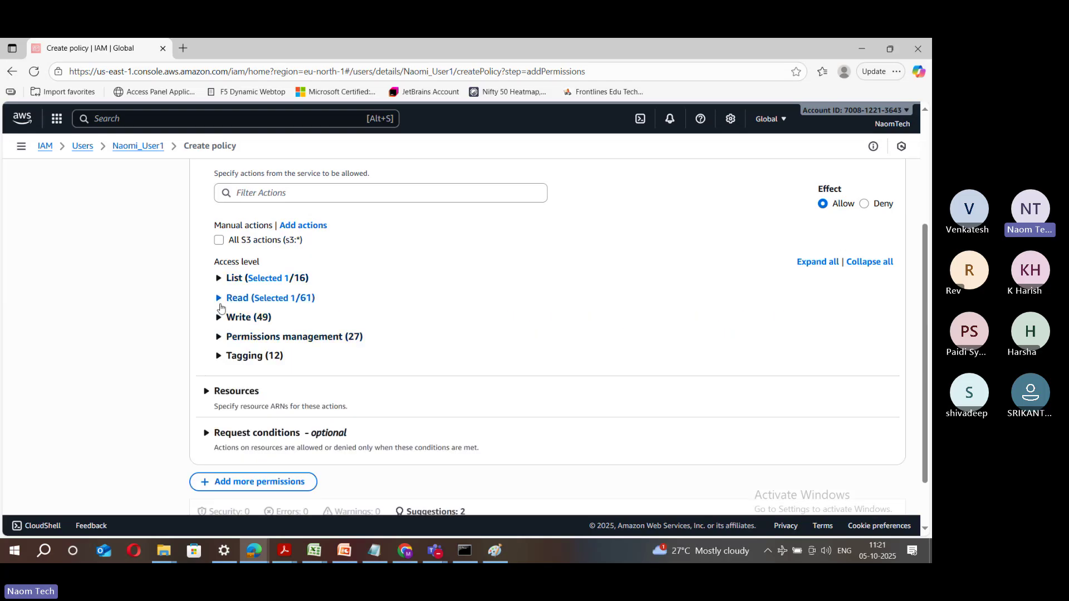
Confirm GetObject under Read, then bring forward the 'AWS Made Simple' Teams meeting.
{"action": "left_click", "coordinate": [218, 298]}
{"action": "scroll", "coordinate": [388, 358], "scroll_direction": "down", "scroll_amount": 3}
{"action": "left_click", "coordinate": [479, 449]}
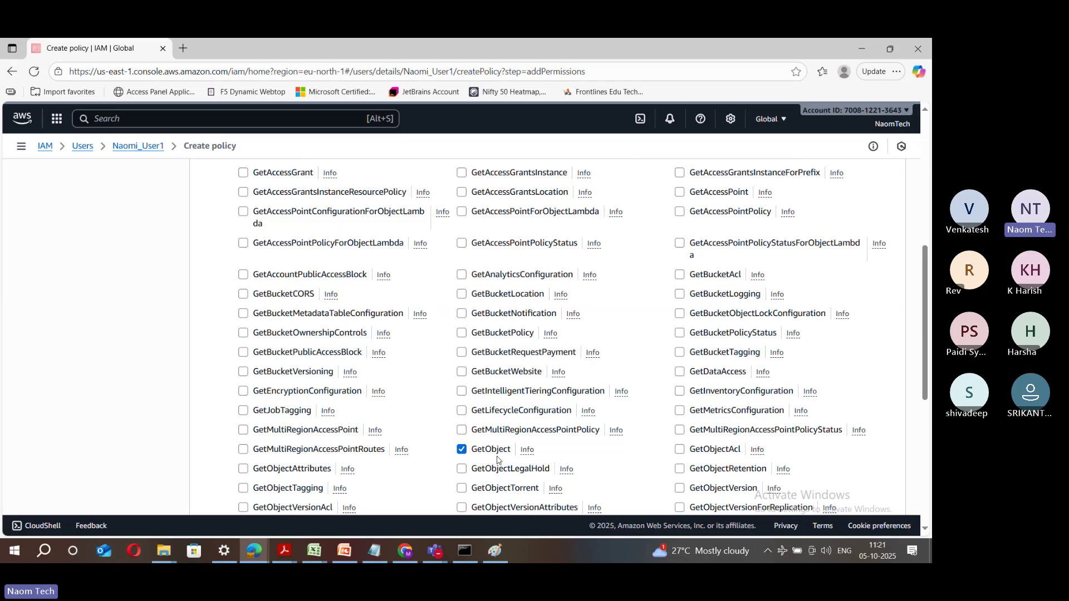
{"action": "scroll", "coordinate": [426, 439], "scroll_direction": "up", "scroll_amount": 5}
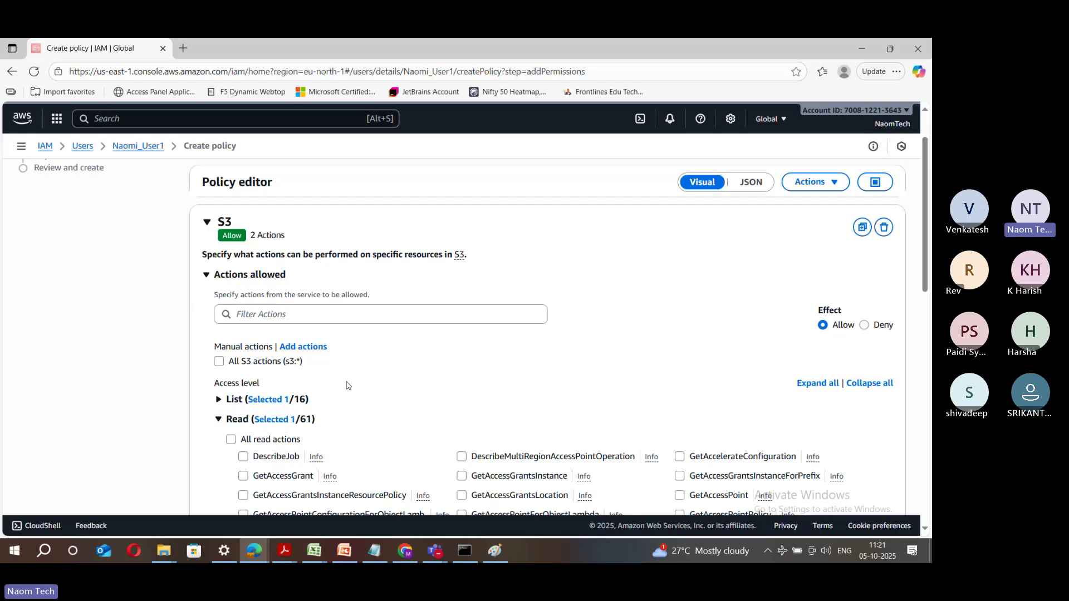
{"action": "left_click", "coordinate": [219, 419]}
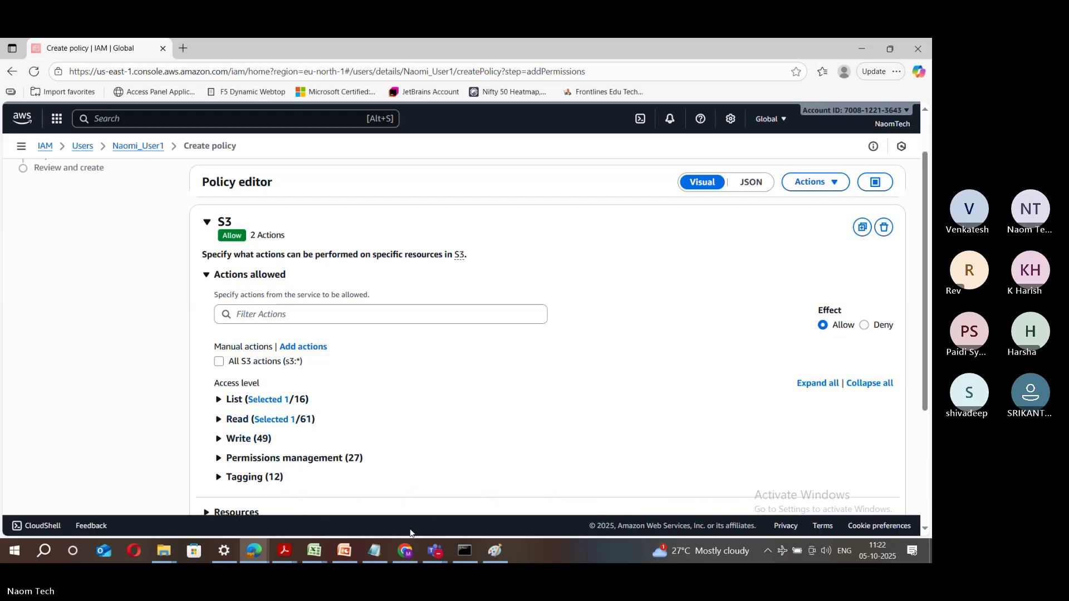
{"action": "mouse_move", "coordinate": [435, 550]}
{"action": "left_click", "coordinate": [417, 504]}
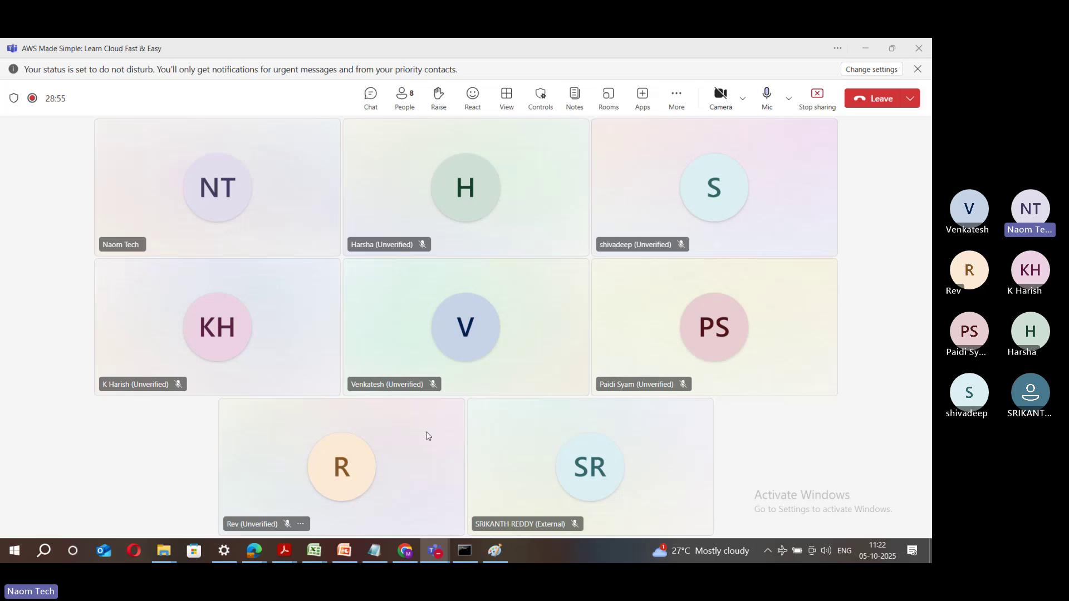
Minimise Teams and browse the DevOPS_aws deck's IAM slides 93, 87 and 89.
{"action": "left_click", "coordinate": [866, 49]}
{"action": "left_click", "coordinate": [344, 551]}
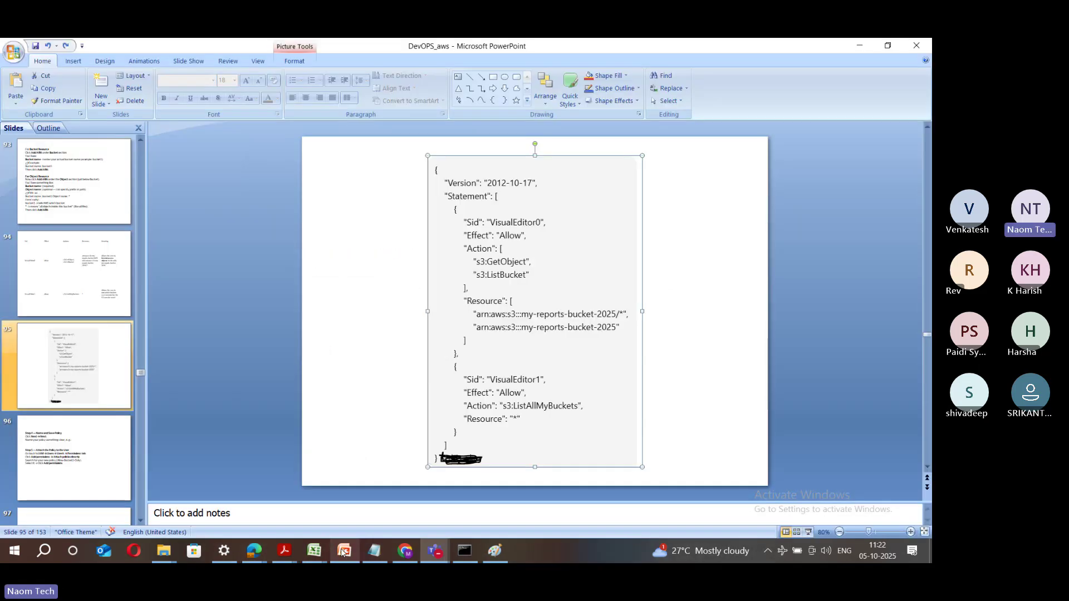
{"action": "left_click", "coordinate": [74, 184]}
{"action": "scroll", "coordinate": [77, 277], "scroll_direction": "up", "scroll_amount": 2}
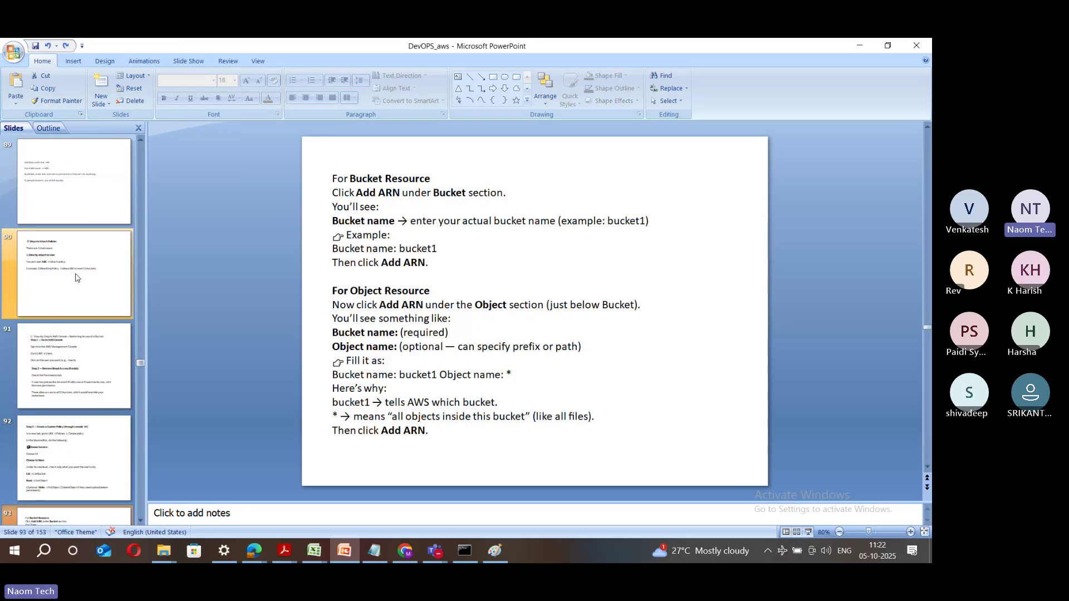
{"action": "scroll", "coordinate": [78, 279], "scroll_direction": "up", "scroll_amount": 3}
{"action": "left_click", "coordinate": [94, 294]}
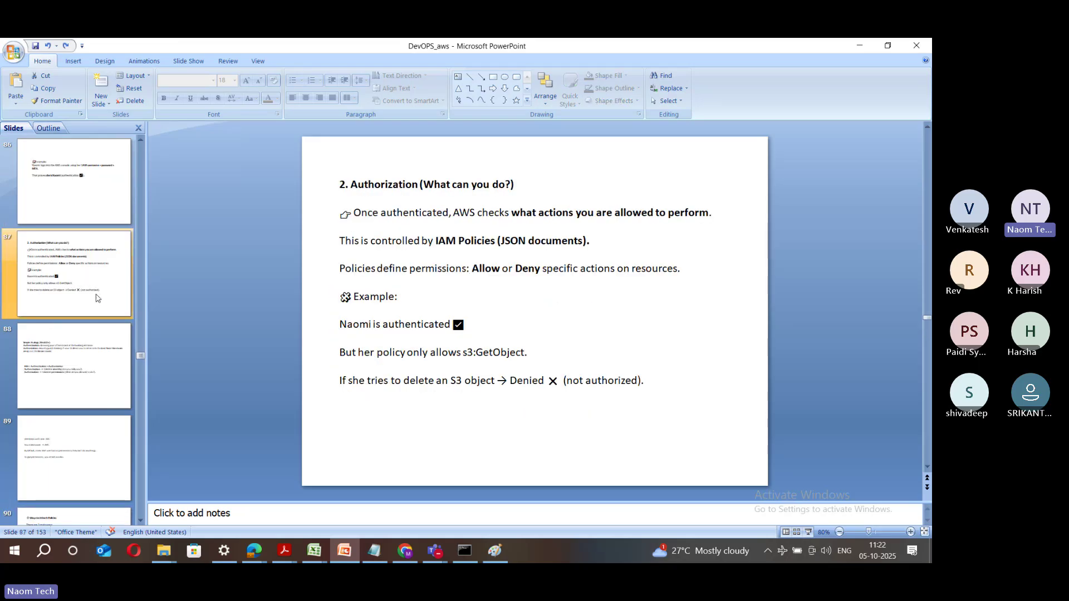
{"action": "scroll", "coordinate": [96, 298], "scroll_direction": "down", "scroll_amount": 2}
{"action": "left_click", "coordinate": [94, 296]}
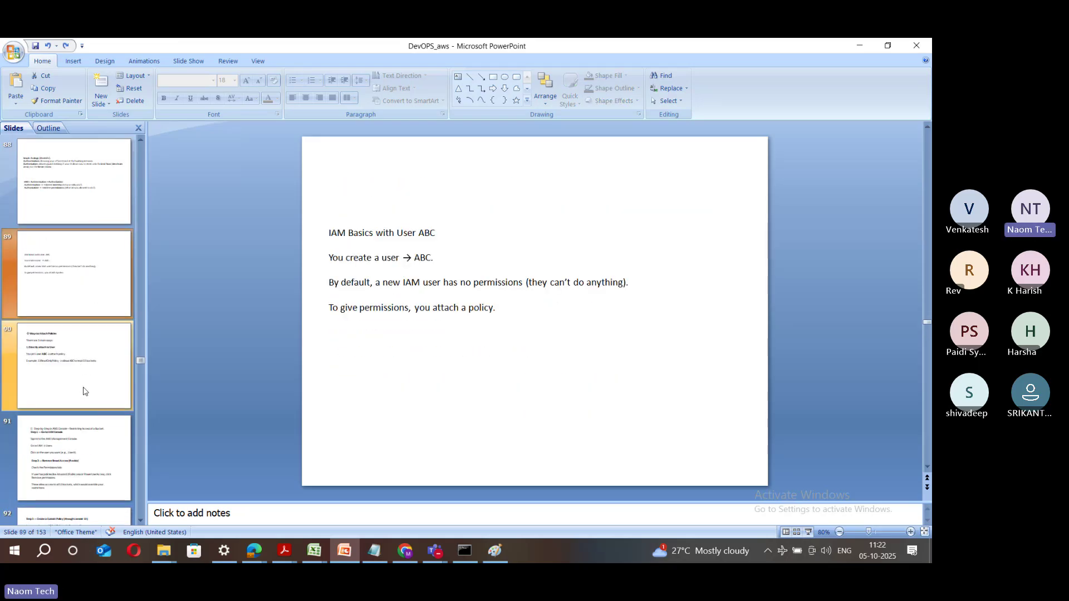
Review slides 88, 92 and 91 on custom policies, then show the AWS IAM sign-in page.
{"action": "left_click", "coordinate": [78, 208]}
{"action": "scroll", "coordinate": [78, 278], "scroll_direction": "down", "scroll_amount": 2}
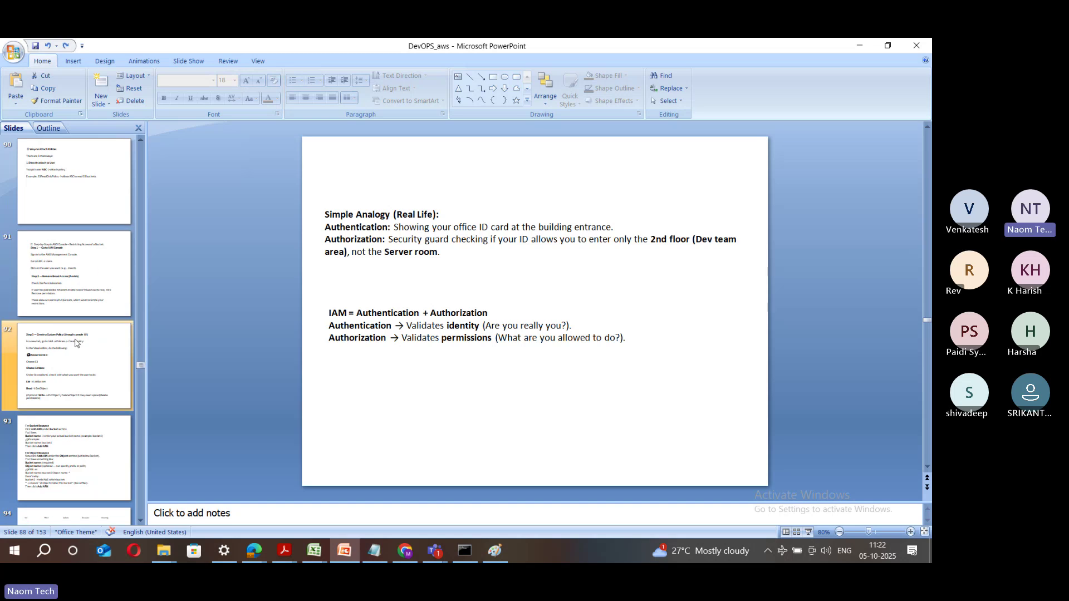
{"action": "left_click", "coordinate": [75, 343]}
{"action": "left_click", "coordinate": [89, 265]}
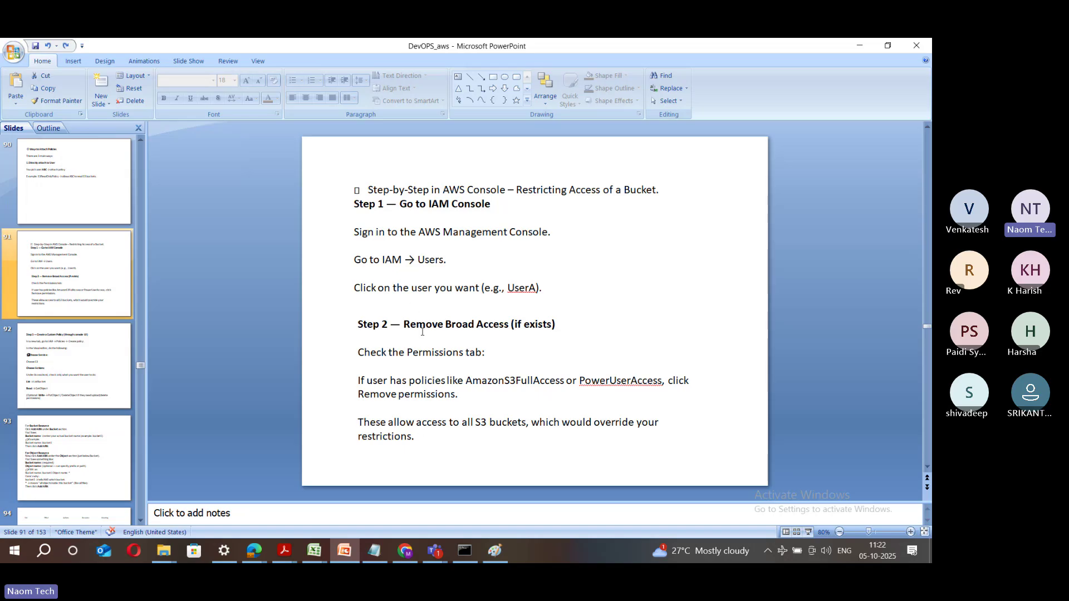
{"action": "scroll", "coordinate": [182, 346], "scroll_direction": "down", "scroll_amount": 1}
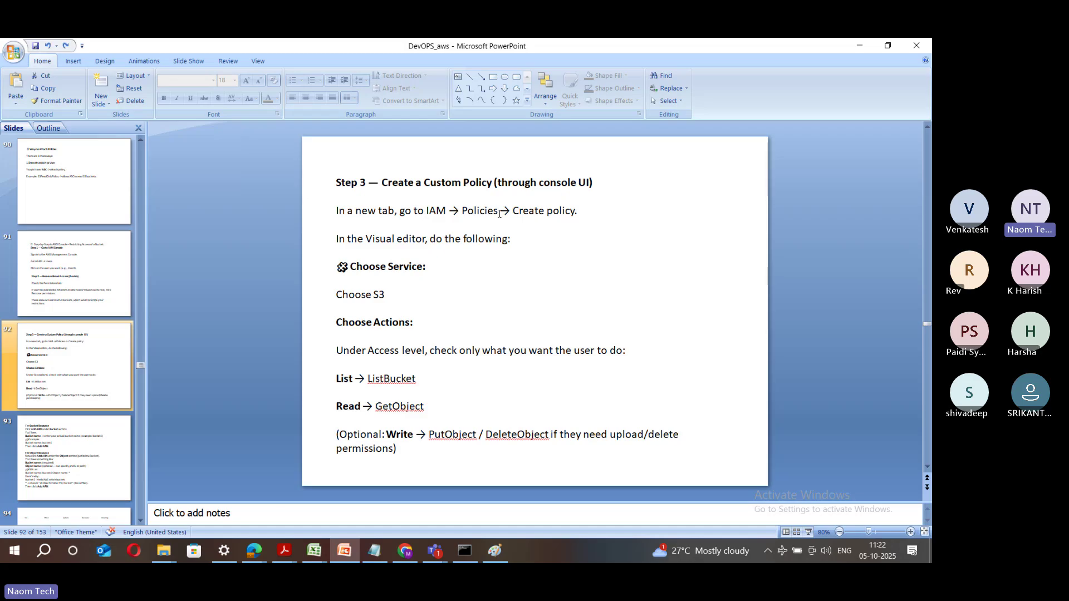
{"action": "left_click", "coordinate": [402, 543]}
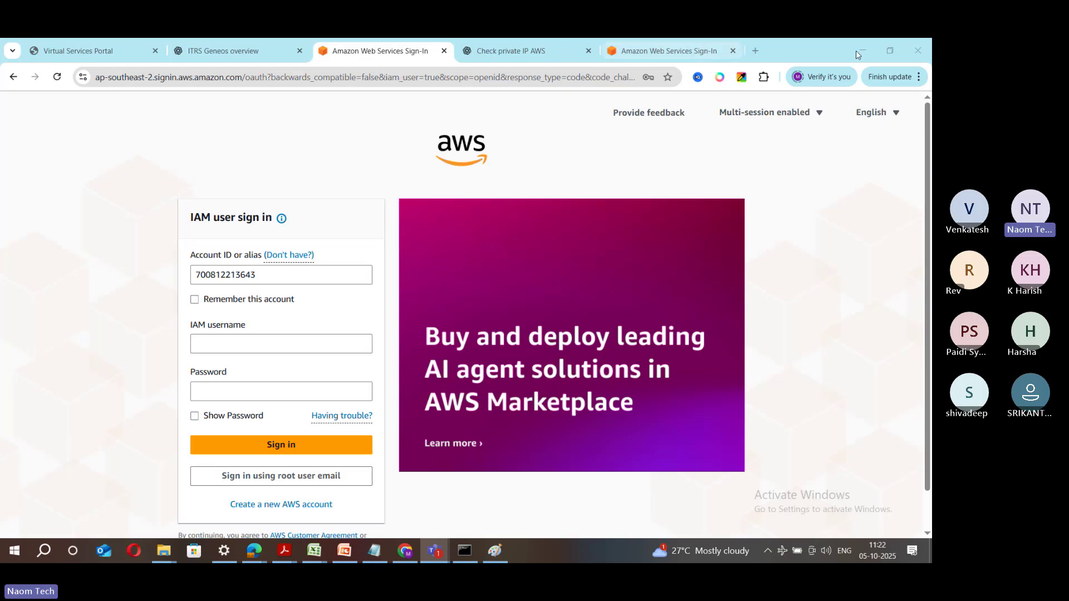
Bring the Edge 'Create policy | IAM' page back in front, S3 statement still holding 2 actions.
{"action": "left_click", "coordinate": [124, 501]}
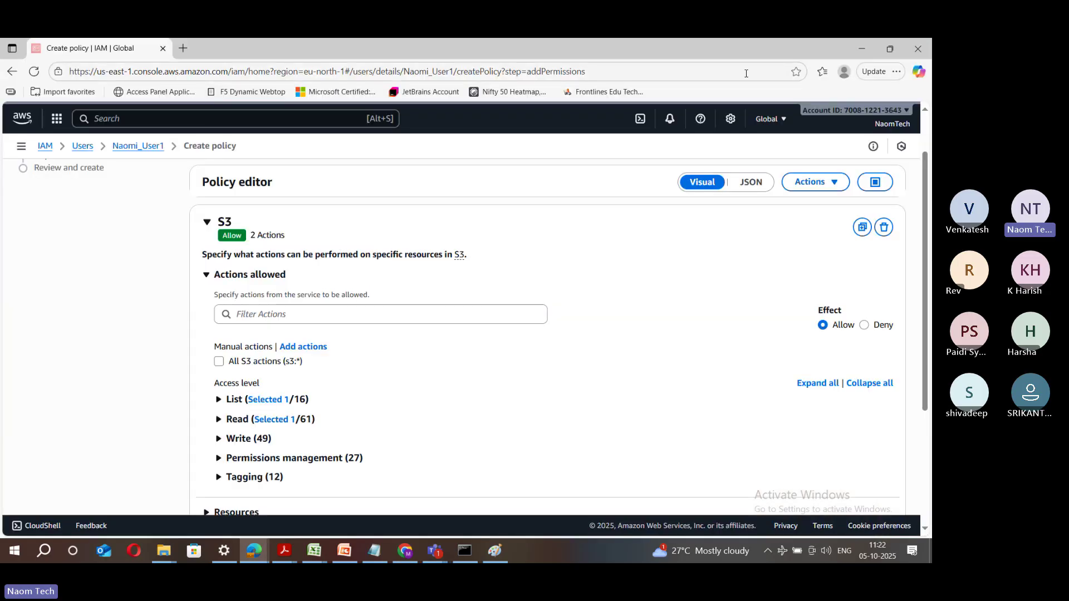
{"action": "left_click", "coordinate": [854, 47]}
{"action": "left_click", "coordinate": [862, 50]}
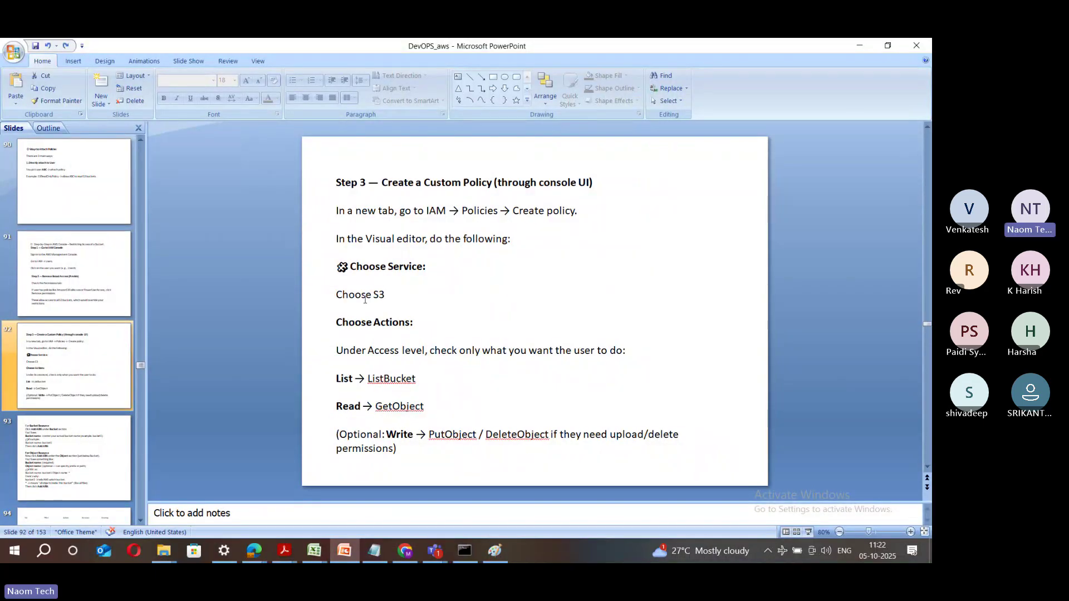
{"action": "left_click", "coordinate": [400, 550]}
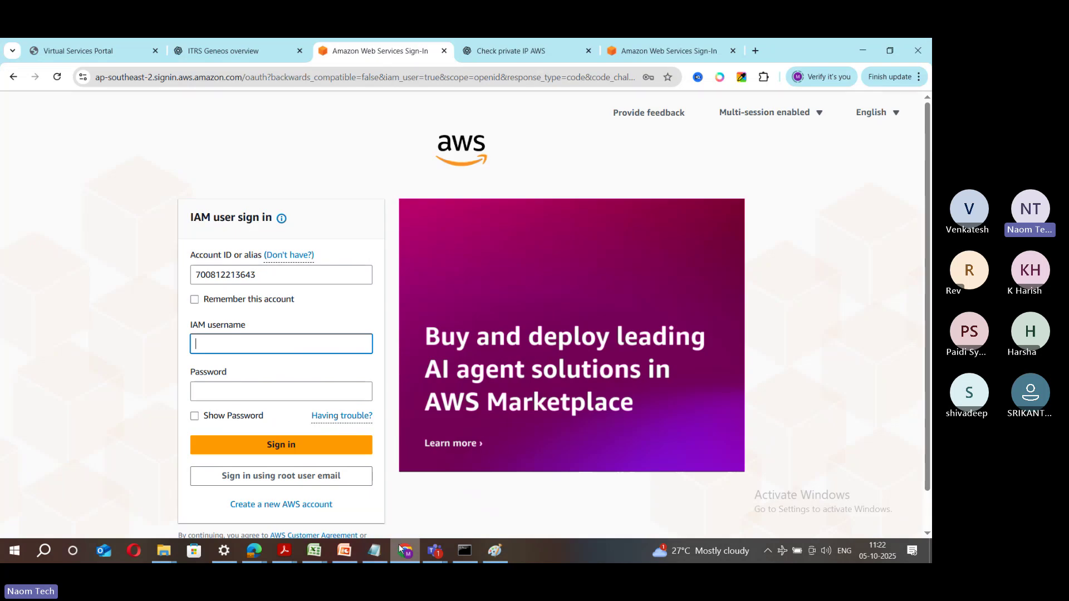
{"action": "left_click", "coordinate": [401, 550]}
{"action": "mouse_move", "coordinate": [254, 550]}
{"action": "left_click", "coordinate": [120, 503]}
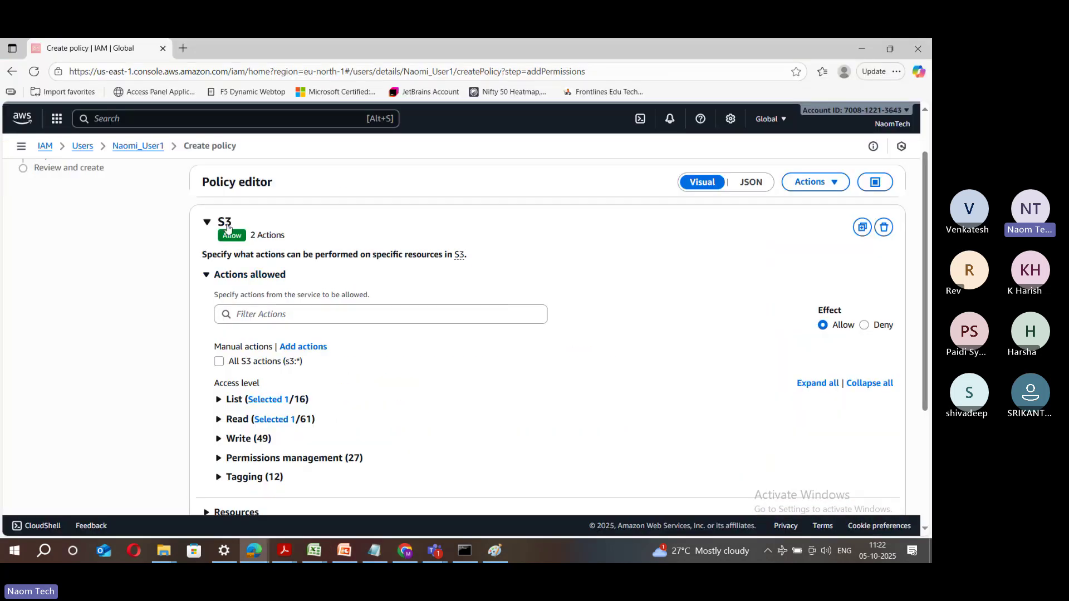
On slide 92 of the DevOPS_aws deck, highlight the ListBucket action, then clear the highlight.
{"action": "mouse_move", "coordinate": [348, 548]}
{"action": "left_click", "coordinate": [344, 551]}
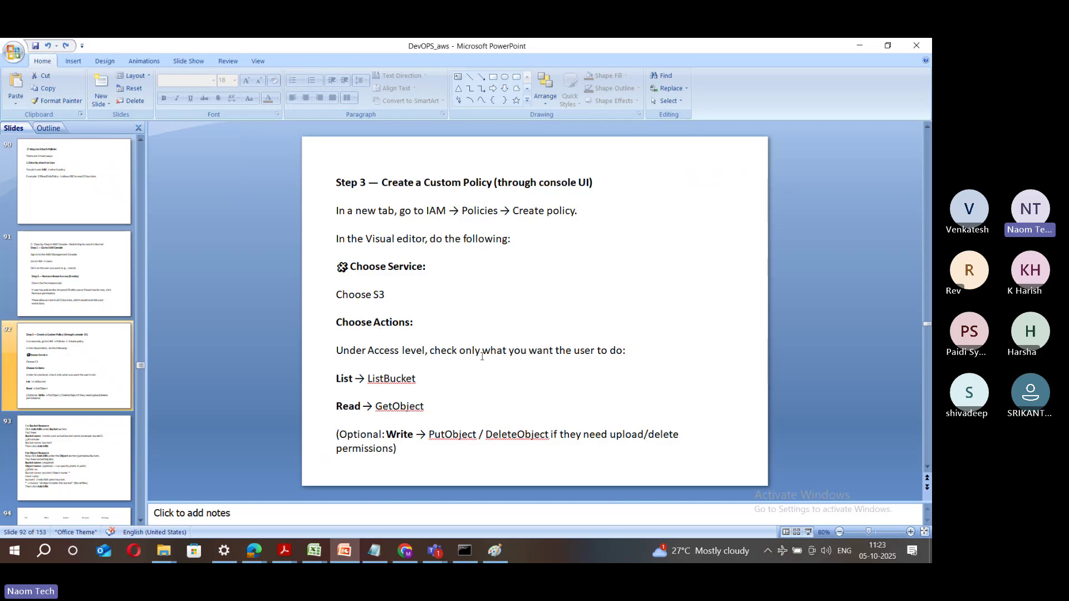
{"action": "left_click_drag", "start_coordinate": [367, 379], "coordinate": [426, 406]}
{"action": "left_click", "coordinate": [342, 403]}
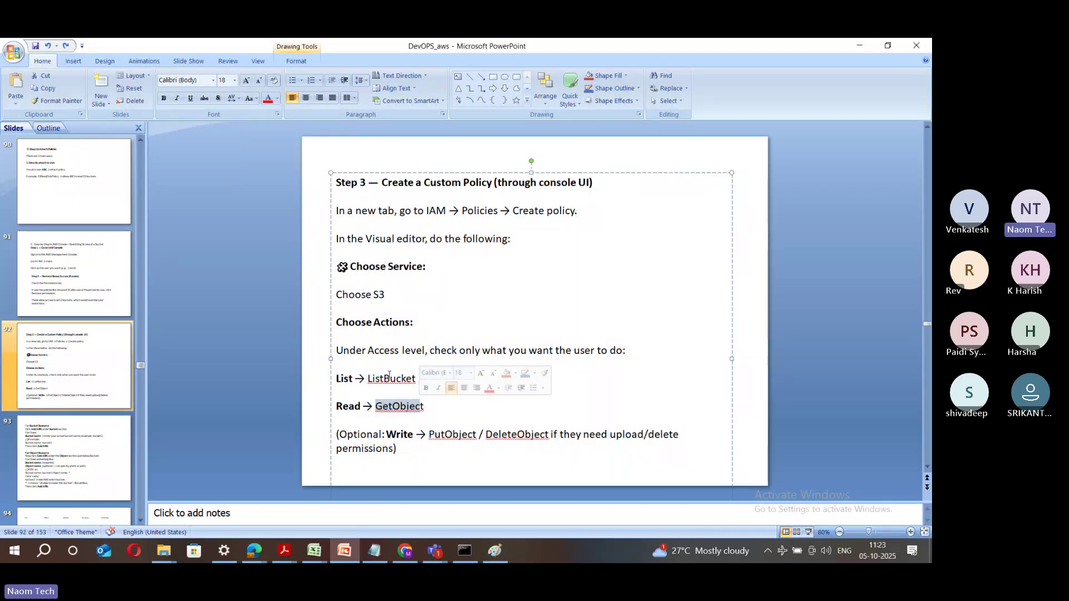
Back on Create policy, re-check ListBucket under List and GetObject under Read.
{"action": "mouse_move", "coordinate": [253, 552]}
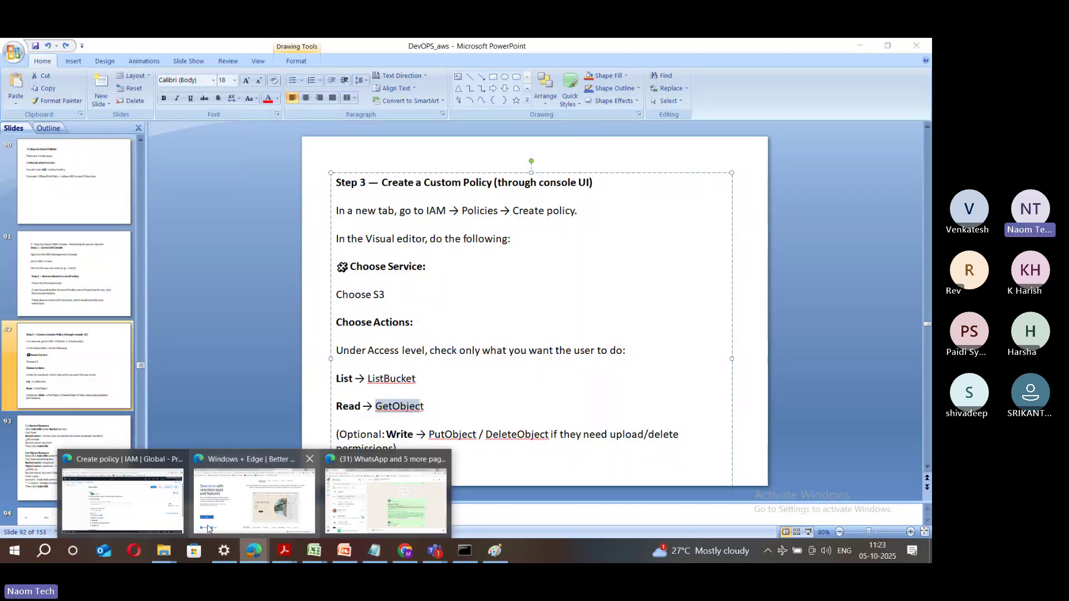
{"action": "left_click", "coordinate": [159, 508]}
{"action": "scroll", "coordinate": [289, 311], "scroll_direction": "down", "scroll_amount": 1}
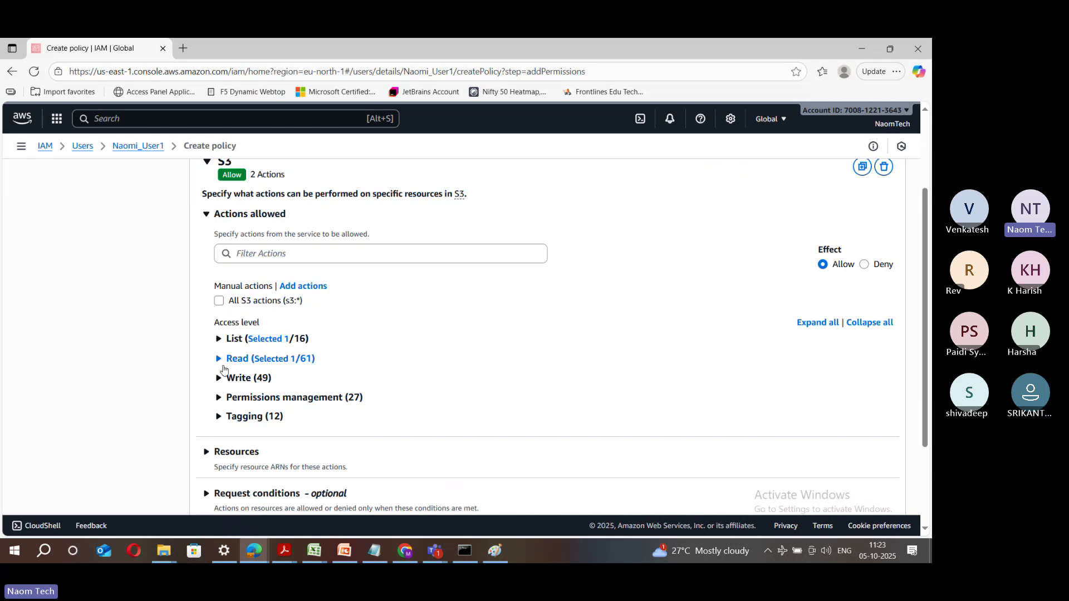
{"action": "scroll", "coordinate": [227, 321], "scroll_direction": "down", "scroll_amount": 1}
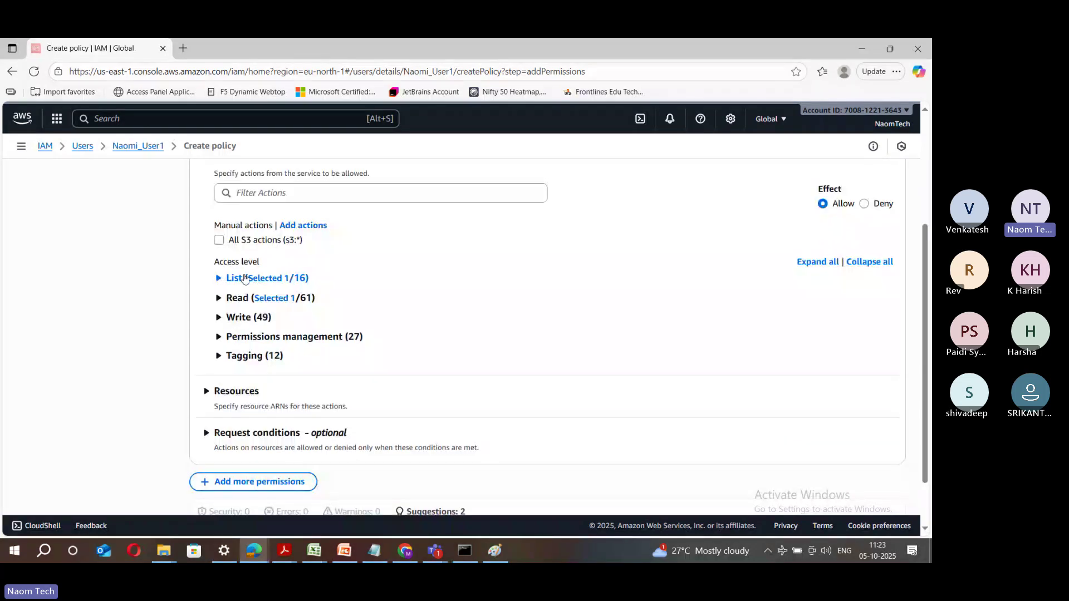
{"action": "left_click", "coordinate": [218, 278]}
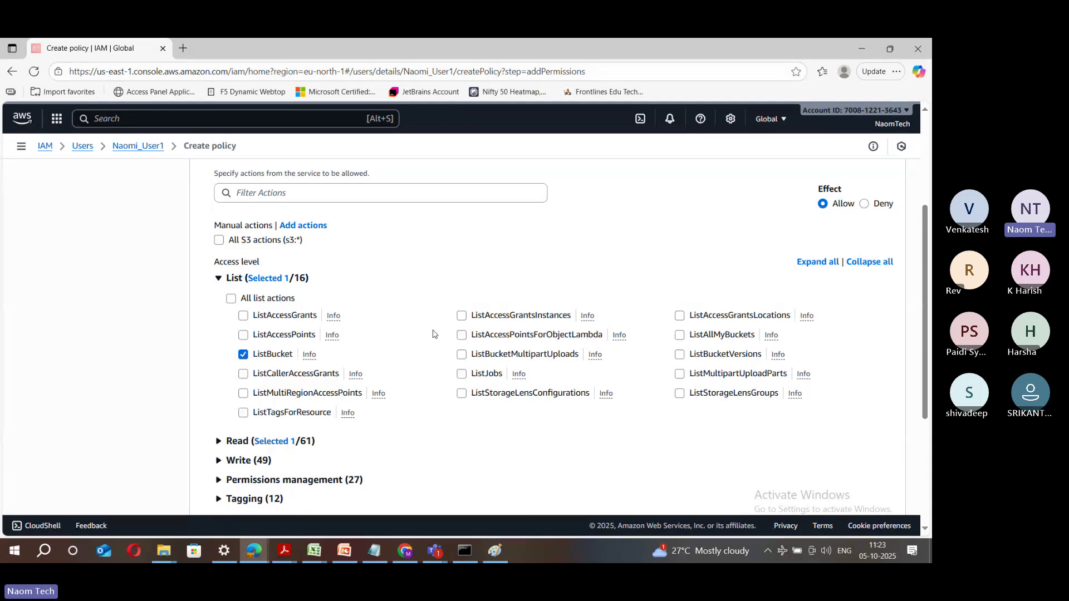
{"action": "left_click", "coordinate": [221, 278]}
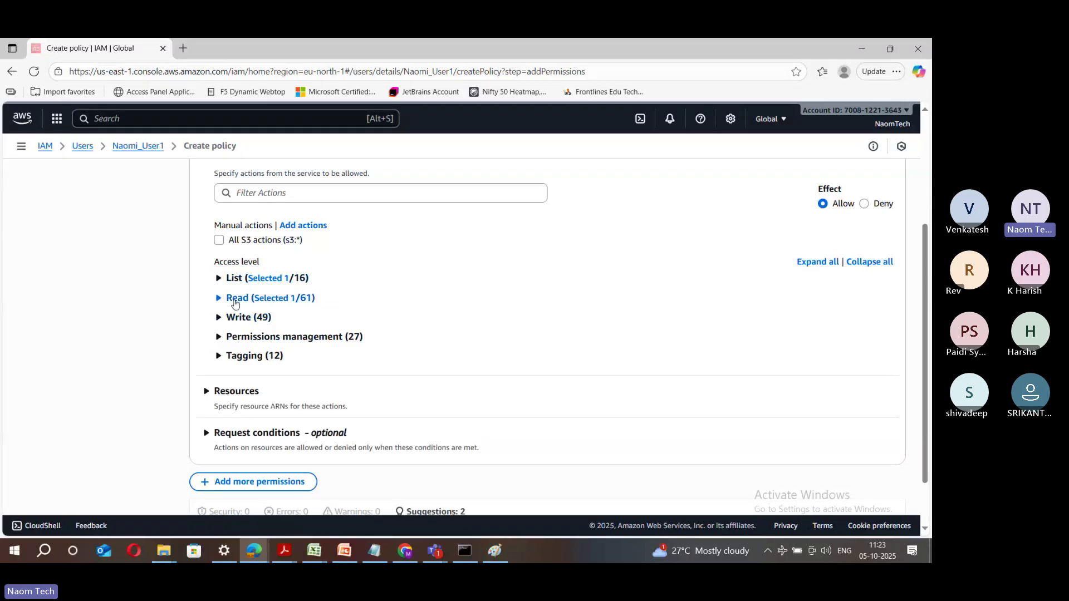
{"action": "left_click", "coordinate": [235, 303]}
{"action": "scroll", "coordinate": [519, 419], "scroll_direction": "down", "scroll_amount": 3}
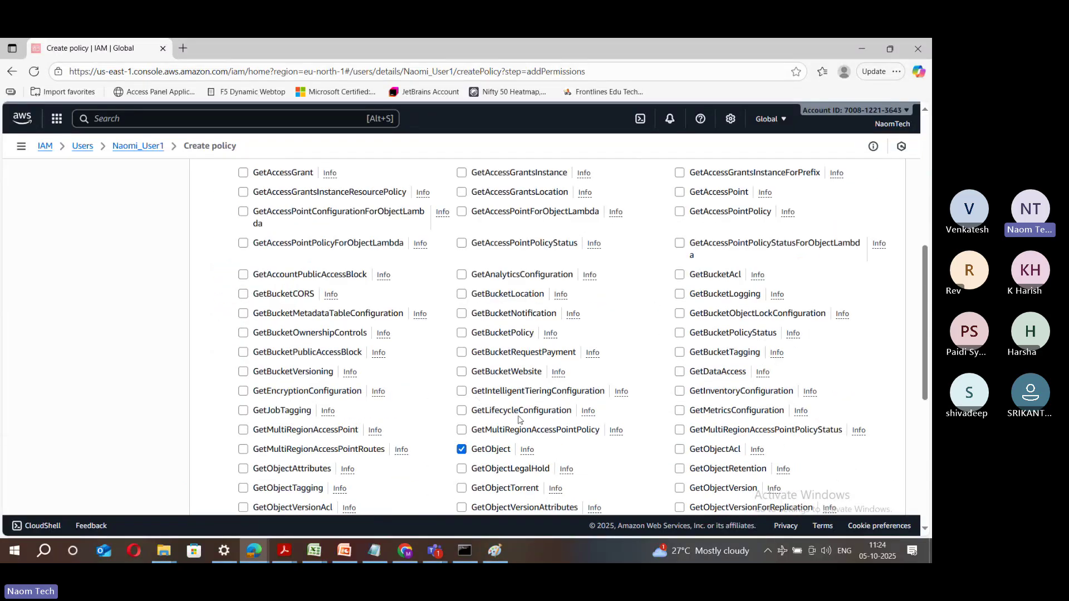
{"action": "scroll", "coordinate": [248, 202], "scroll_direction": "up", "scroll_amount": 3}
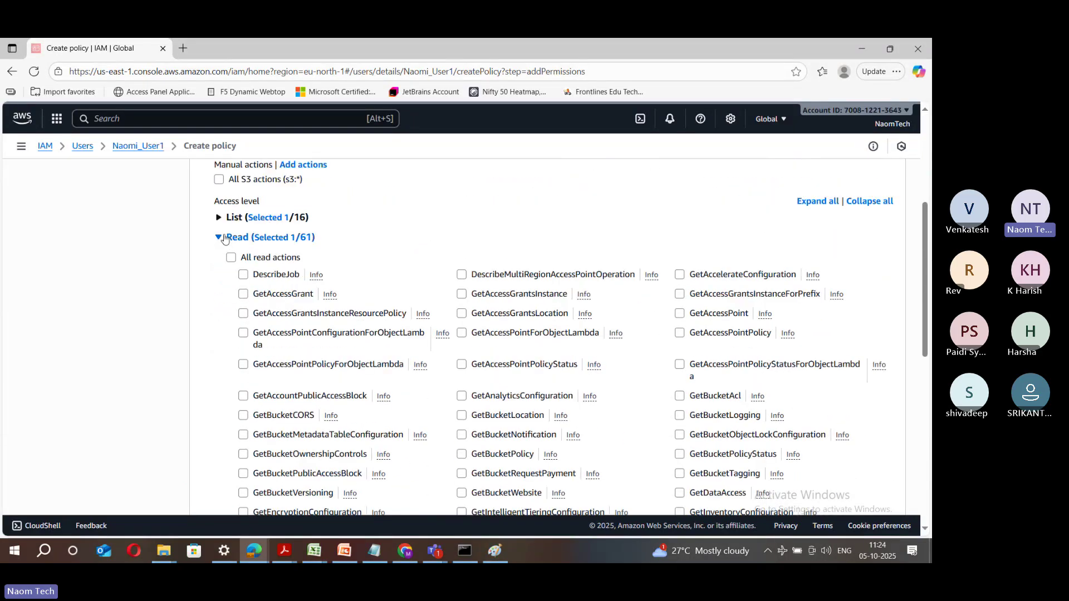
{"action": "left_click", "coordinate": [224, 239]}
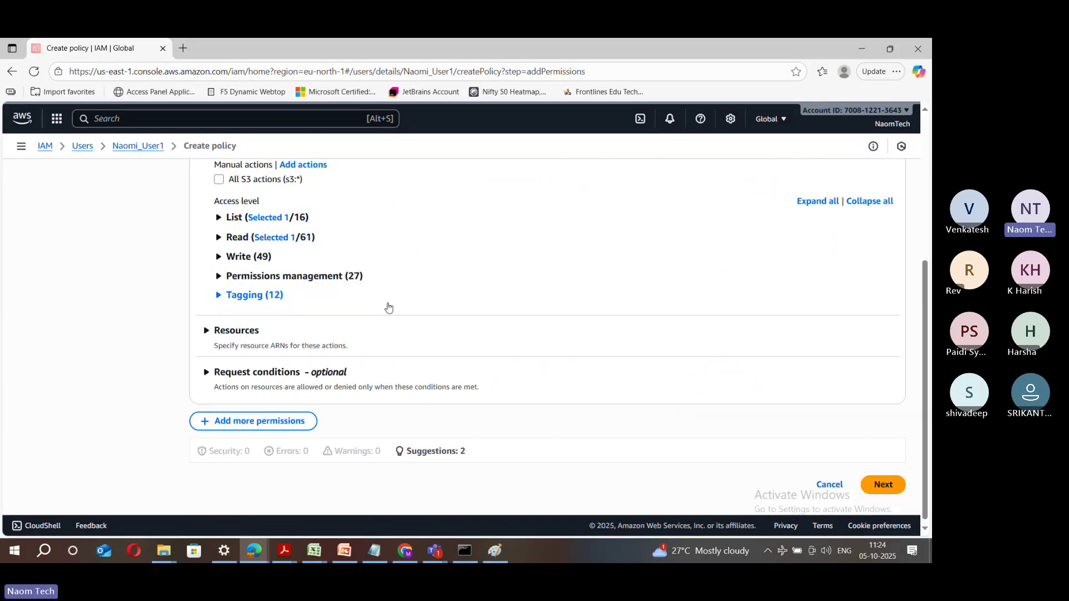
Expand Resources, try All, then keep the resources set to Specific.
{"action": "left_click", "coordinate": [206, 329]}
{"action": "scroll", "coordinate": [365, 365], "scroll_direction": "down", "scroll_amount": 2}
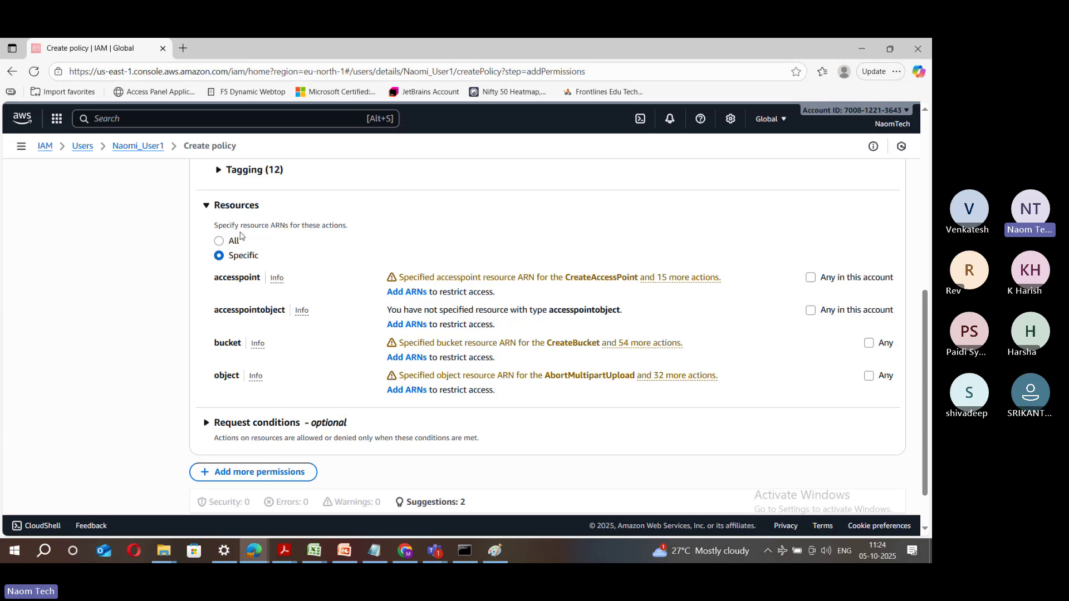
{"action": "scroll", "coordinate": [240, 250], "scroll_direction": "up", "scroll_amount": 4}
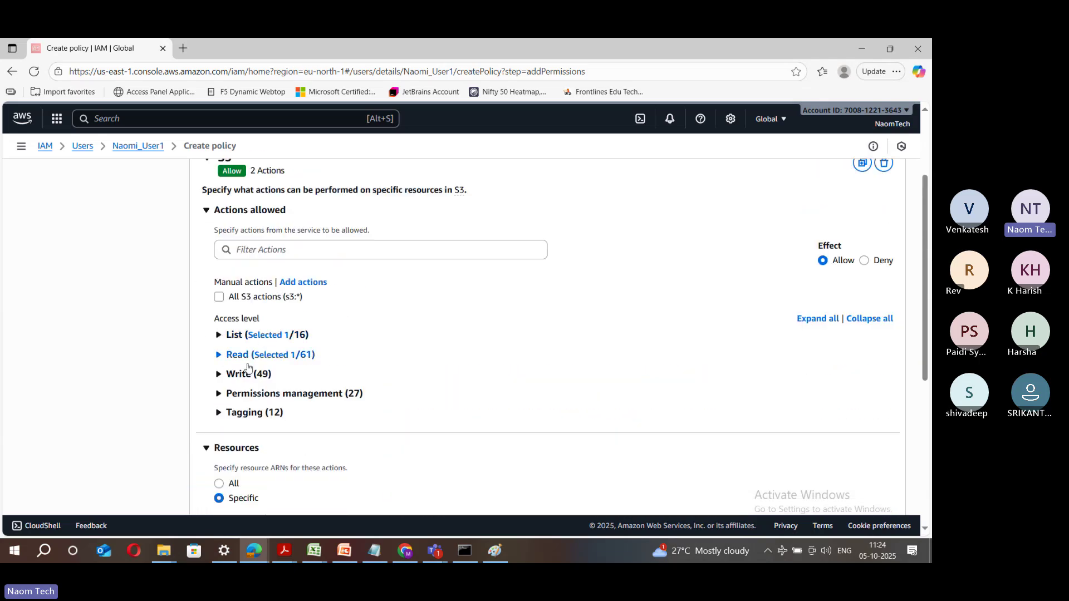
{"action": "scroll", "coordinate": [265, 359], "scroll_direction": "down", "scroll_amount": 2}
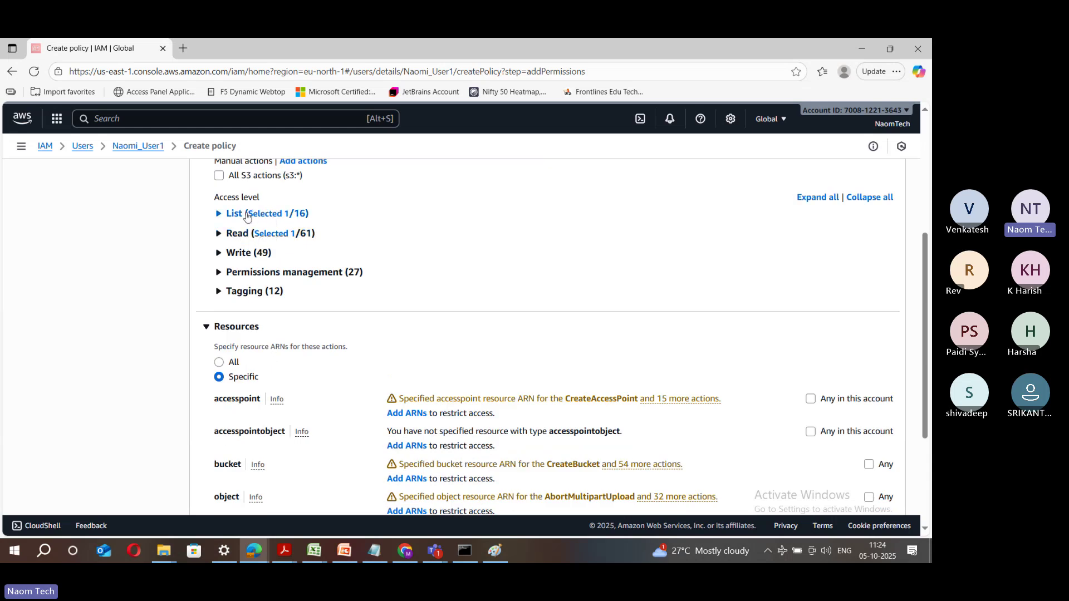
{"action": "scroll", "coordinate": [248, 328], "scroll_direction": "down", "scroll_amount": 1}
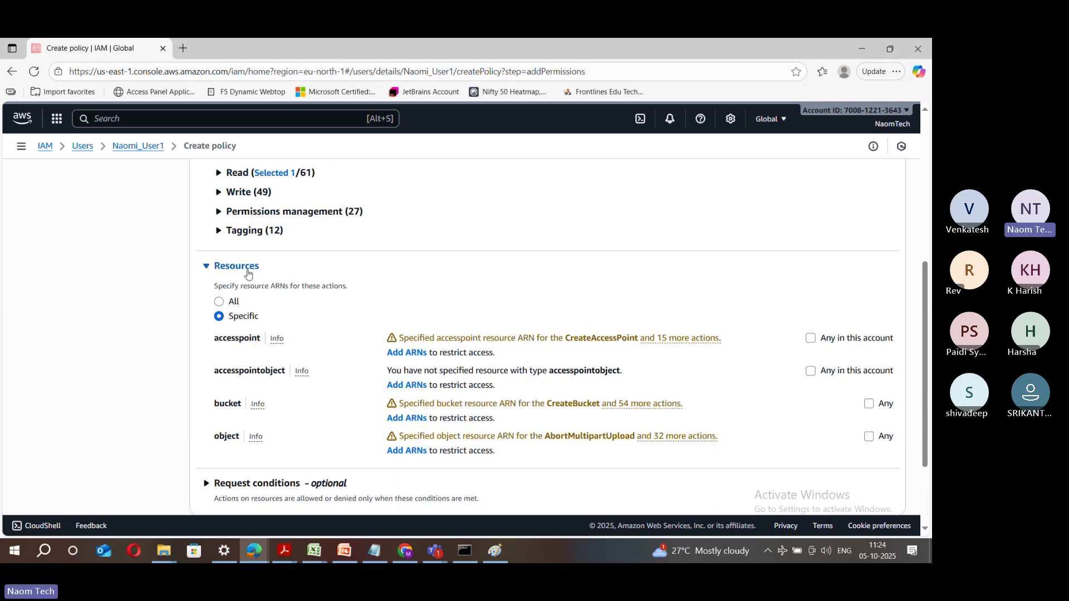
{"action": "left_click", "coordinate": [223, 301]}
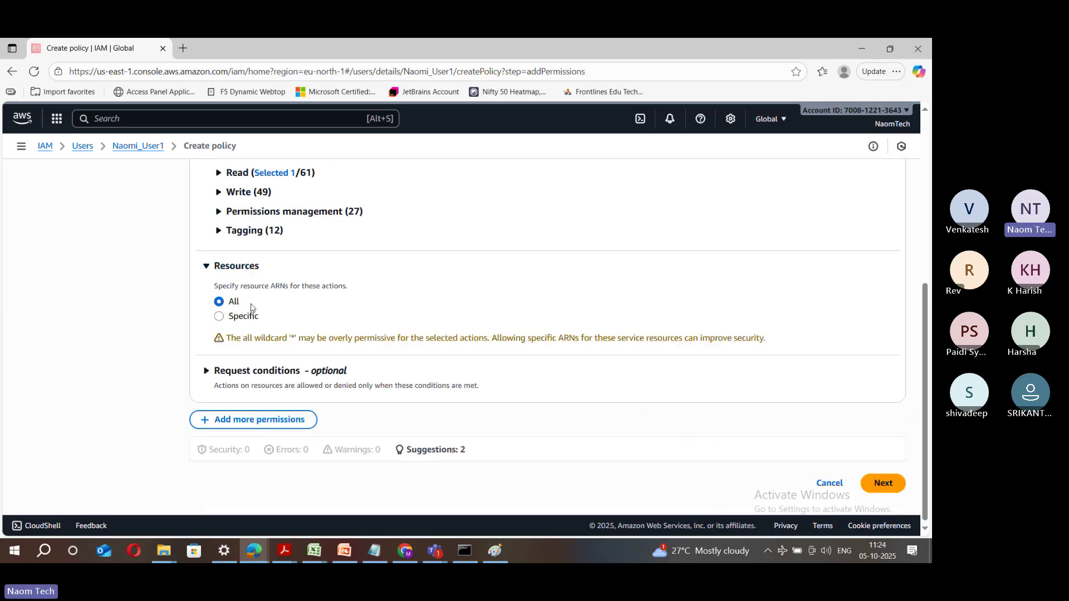
{"action": "left_click", "coordinate": [219, 316]}
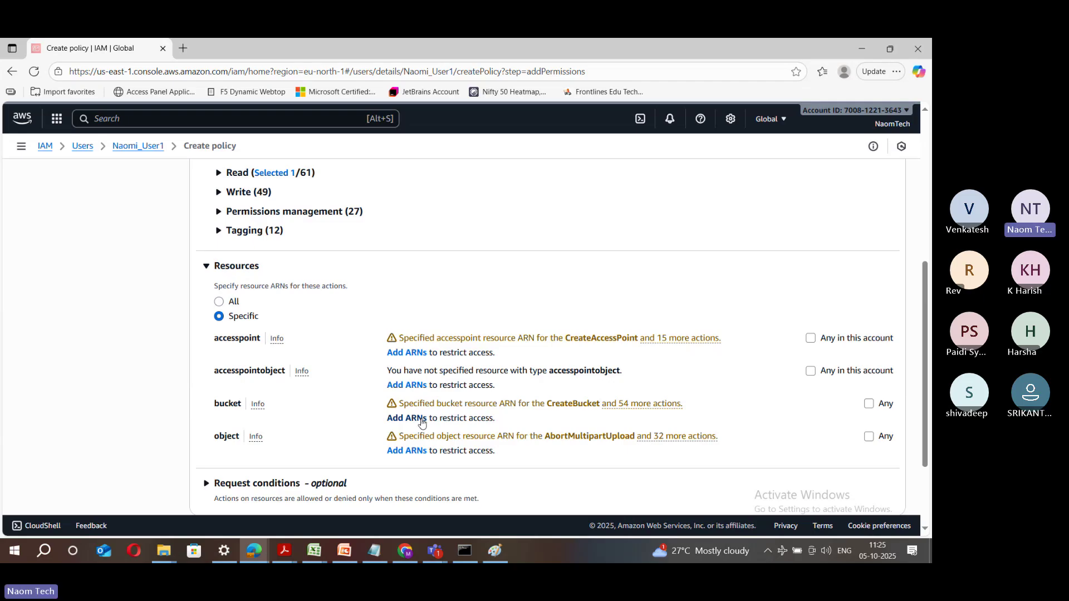
Start adding a bucket ARN and copy my-reports-bucket-2025 from the Command Prompt output.
{"action": "left_click", "coordinate": [421, 418]}
{"action": "left_click", "coordinate": [293, 313]}
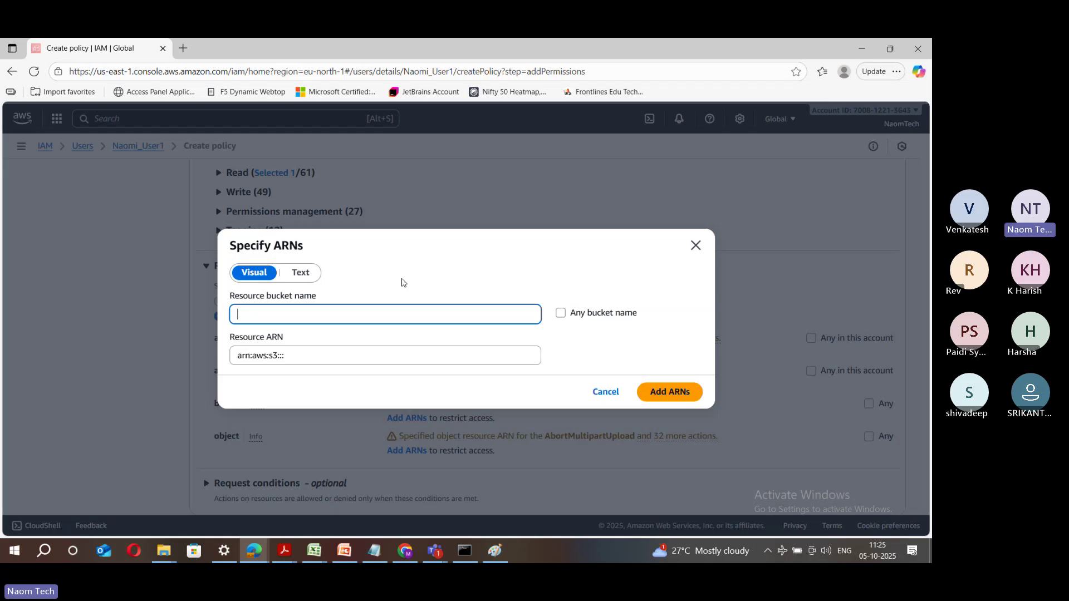
{"action": "left_click", "coordinate": [465, 551]}
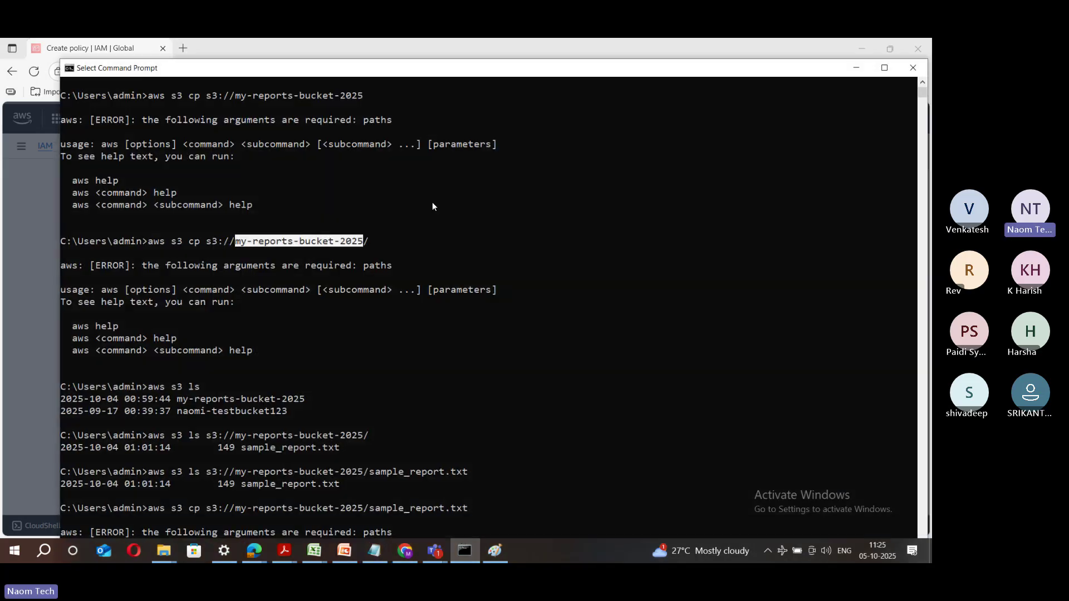
{"action": "left_click", "coordinate": [233, 242]}
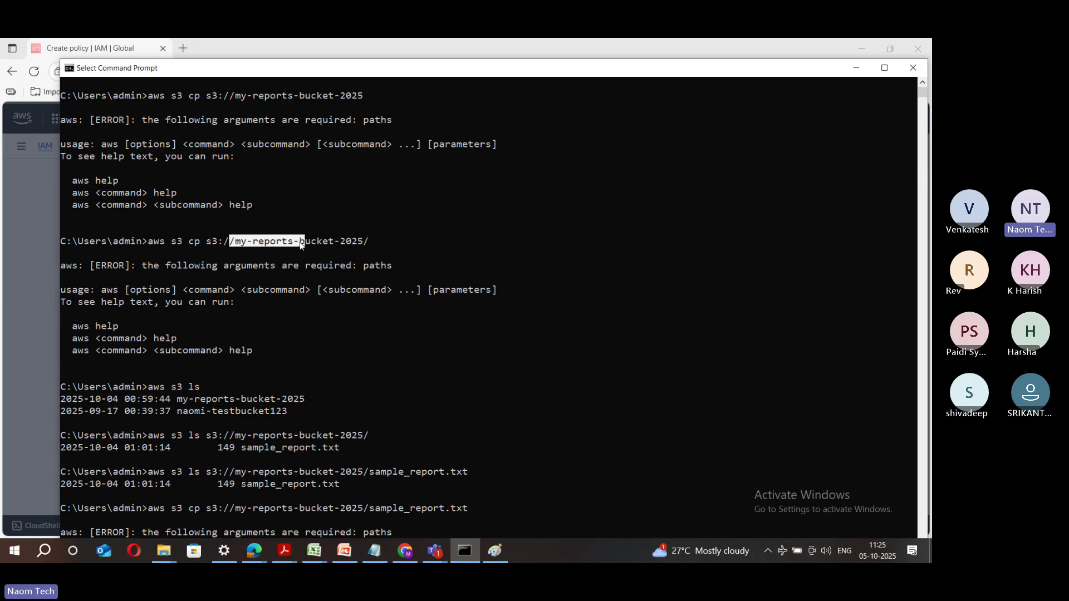
{"action": "left_click_drag", "start_coordinate": [236, 243], "coordinate": [362, 248]}
{"action": "left_click", "coordinate": [234, 243]}
{"action": "key", "text": "ctrl+c"}
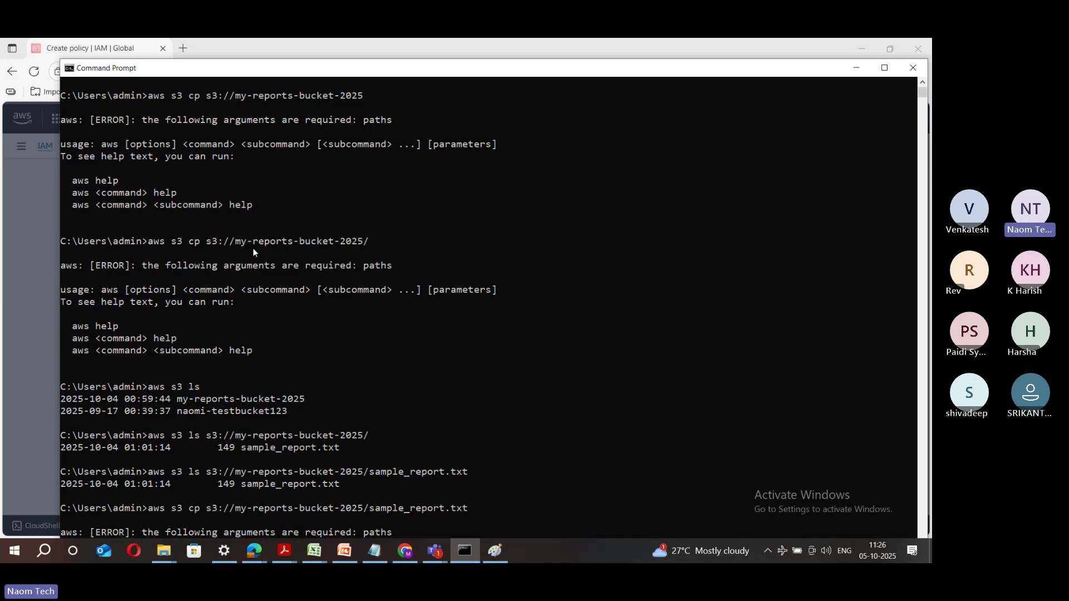
Paste my-reports-bucket-2025 as the resource bucket name and add the bucket ARN.
{"action": "left_click", "coordinate": [234, 245]}
{"action": "left_click_drag", "start_coordinate": [321, 242], "coordinate": [366, 248]}
{"action": "key", "text": "ctrl+c"}
{"action": "key", "text": "alt+Tab"}
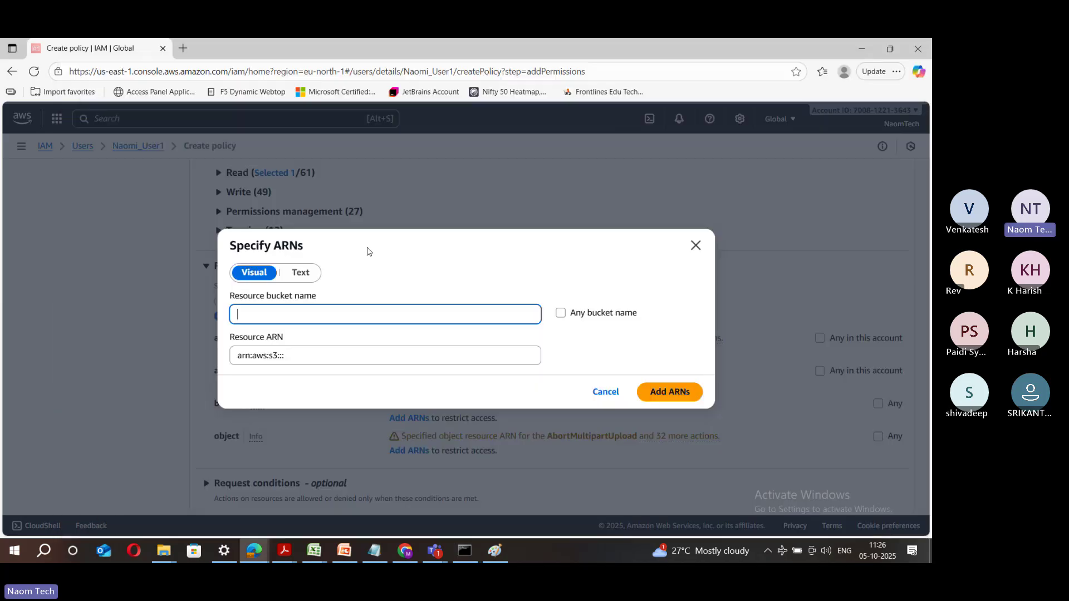
{"action": "key", "text": "ctrl+v"}
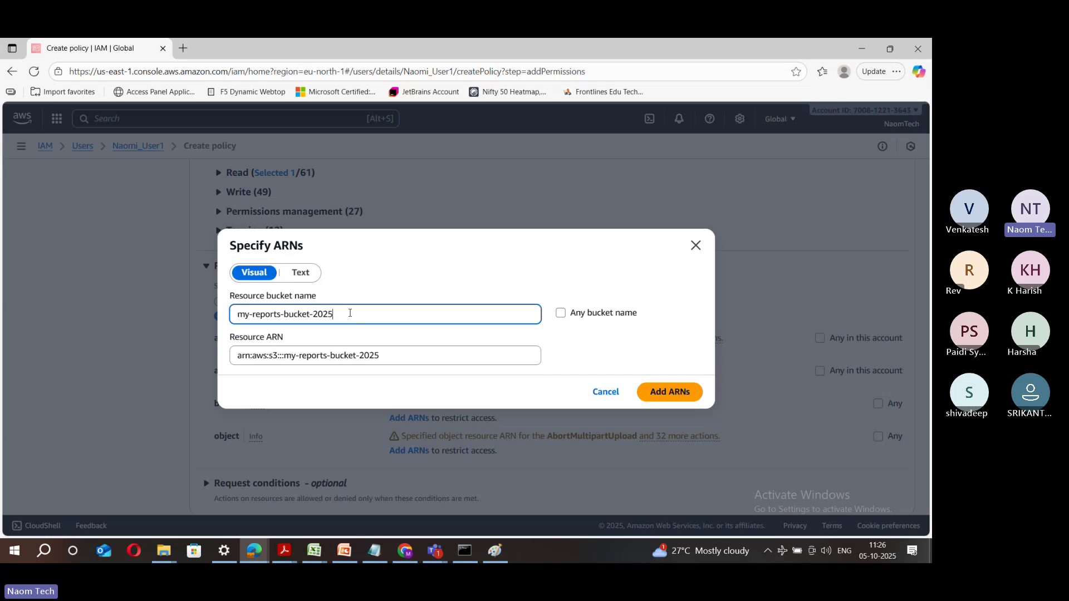
{"action": "left_click", "coordinate": [670, 392]}
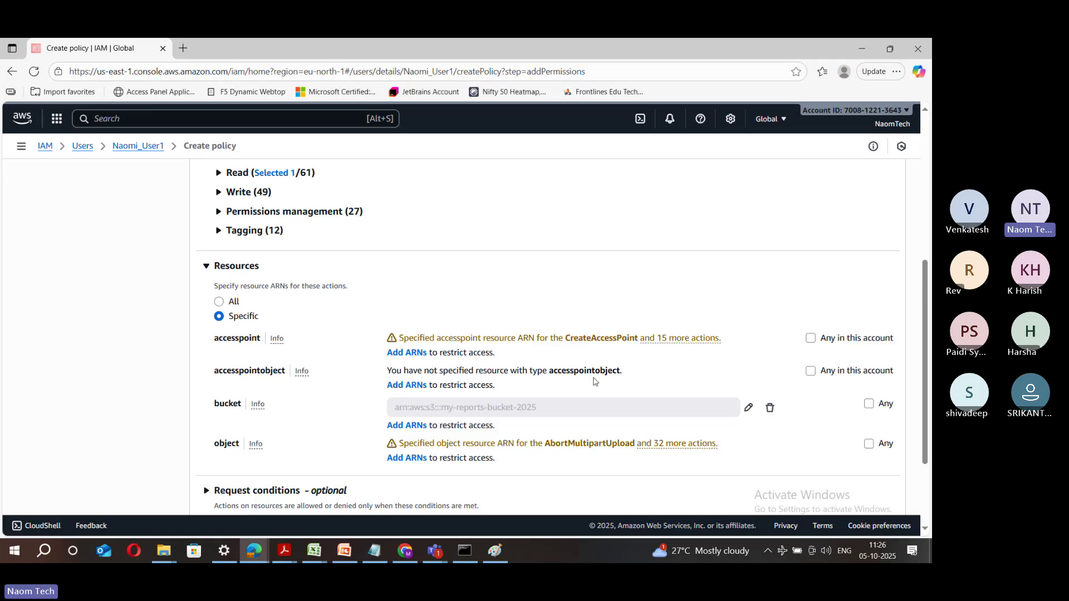
Add the object ARN arn:aws:s3:::my-reports-bucket-2025/* covering every object in the bucket.
{"action": "scroll", "coordinate": [356, 330], "scroll_direction": "down", "scroll_amount": 2}
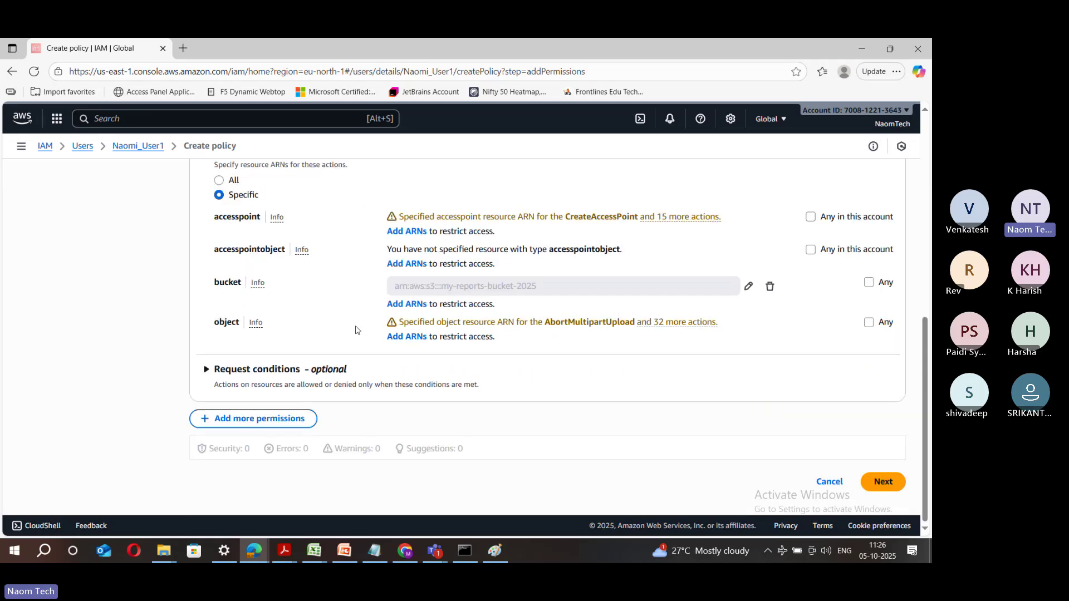
{"action": "left_click", "coordinate": [411, 337]}
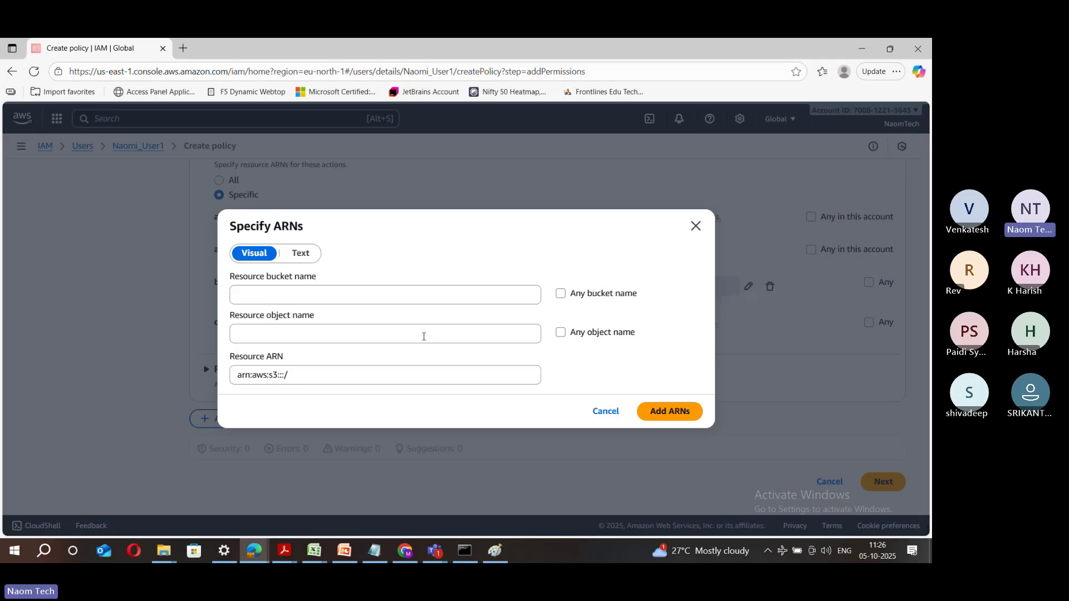
{"action": "left_click", "coordinate": [352, 290]}
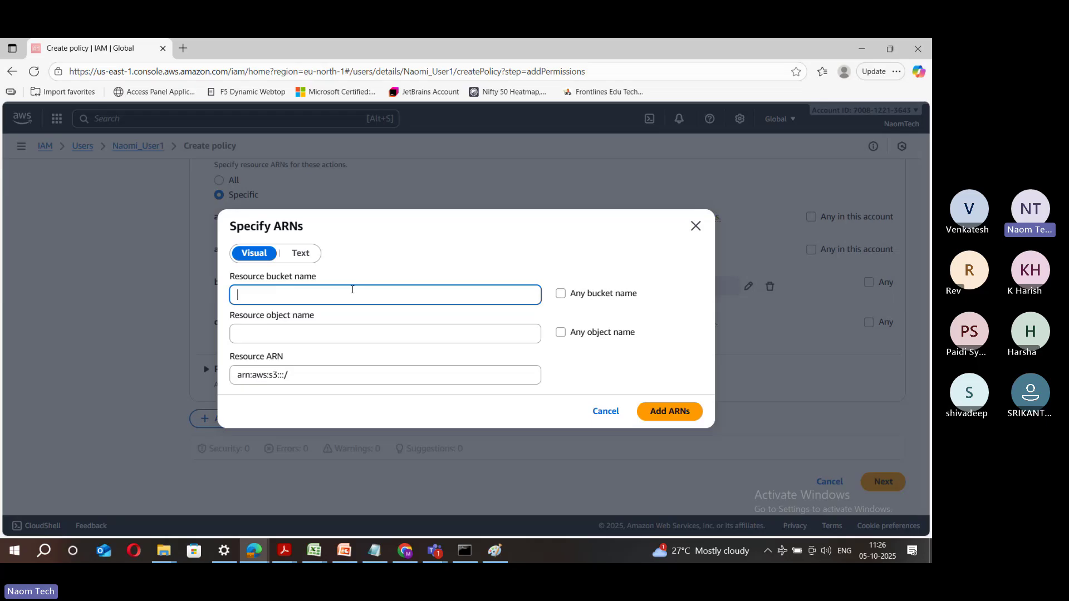
{"action": "key", "text": "ctrl+v"}
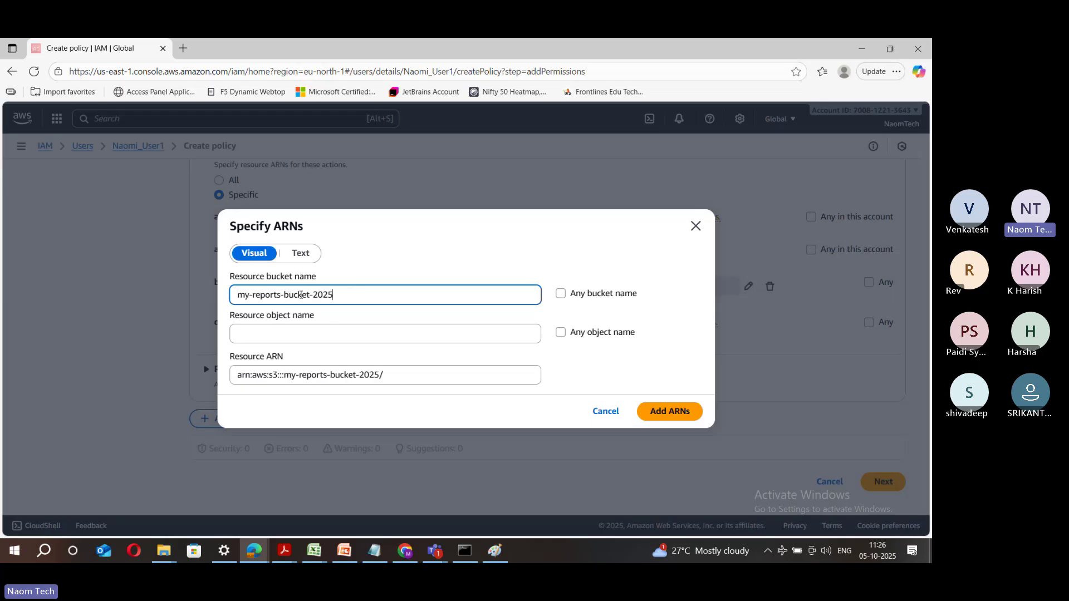
{"action": "left_click", "coordinate": [296, 336]}
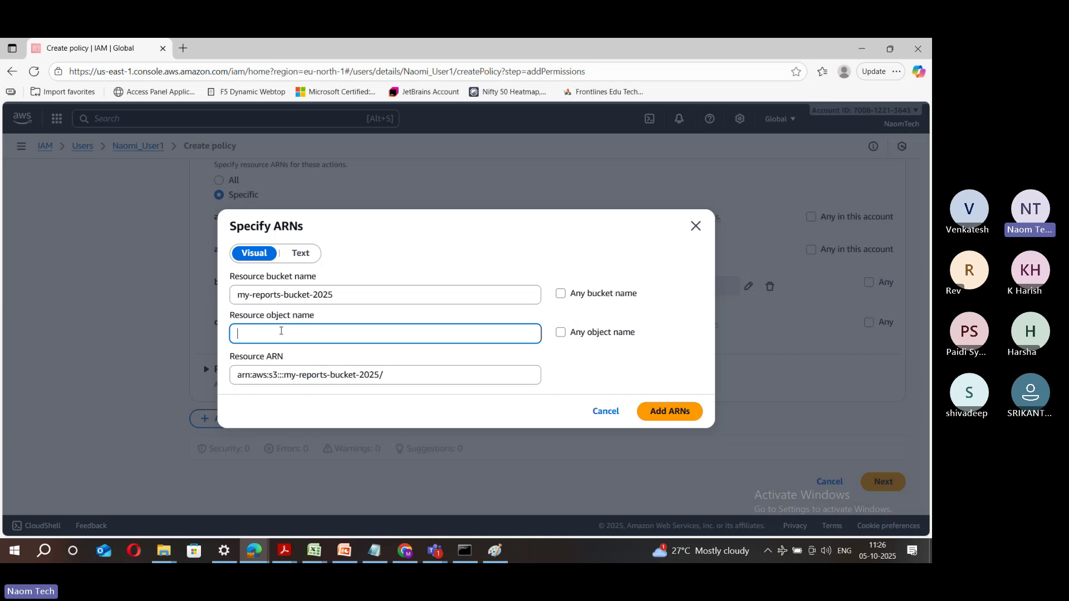
{"action": "type", "text": "*"}
{"action": "left_click_drag", "start_coordinate": [337, 292], "coordinate": [236, 293]}
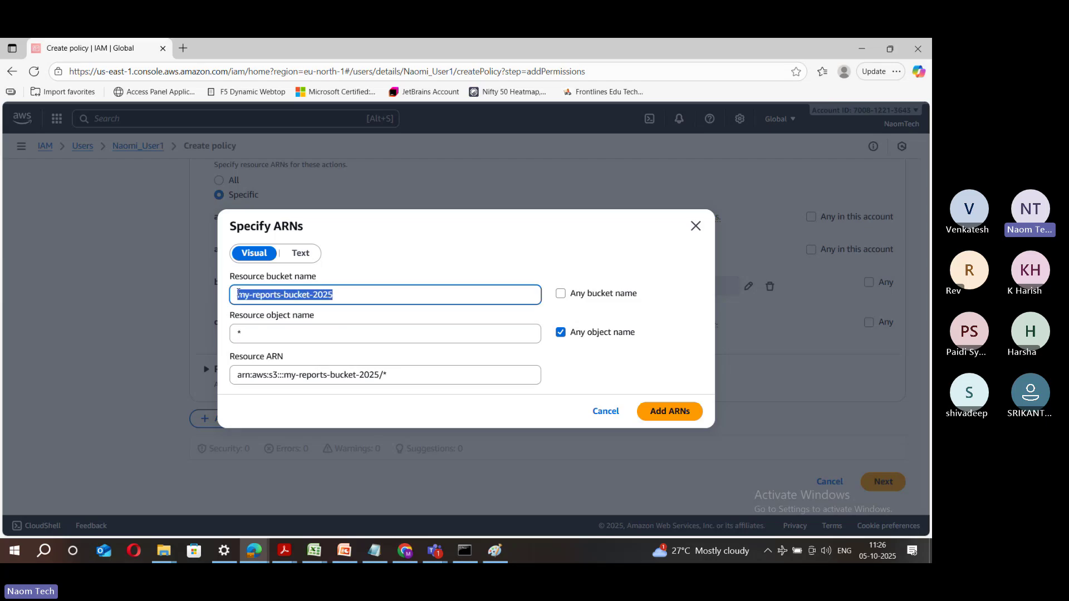
{"action": "left_click", "coordinate": [371, 296]}
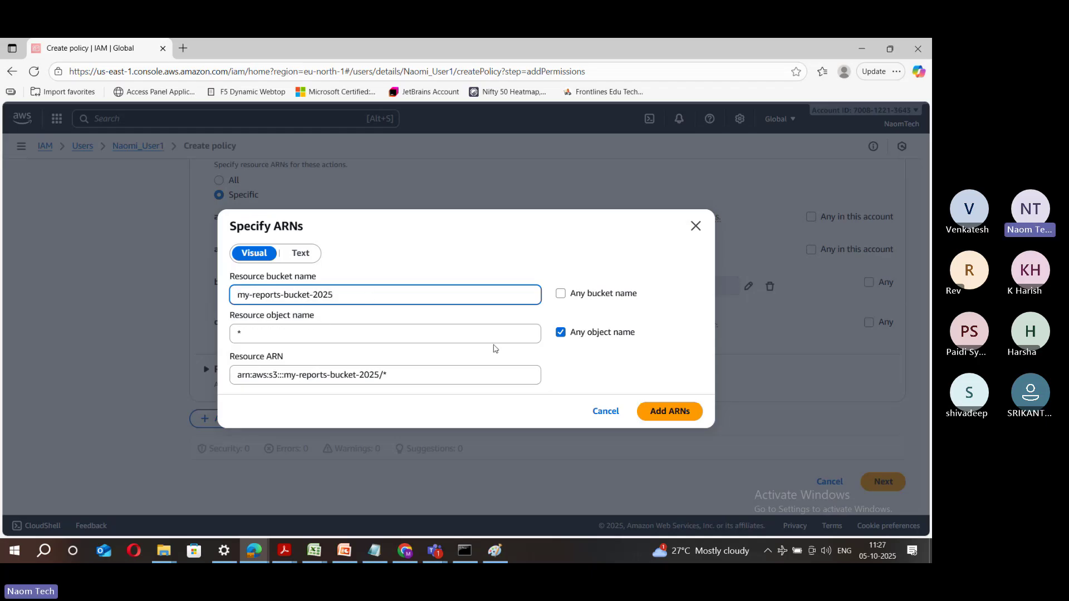
{"action": "left_click", "coordinate": [677, 421]}
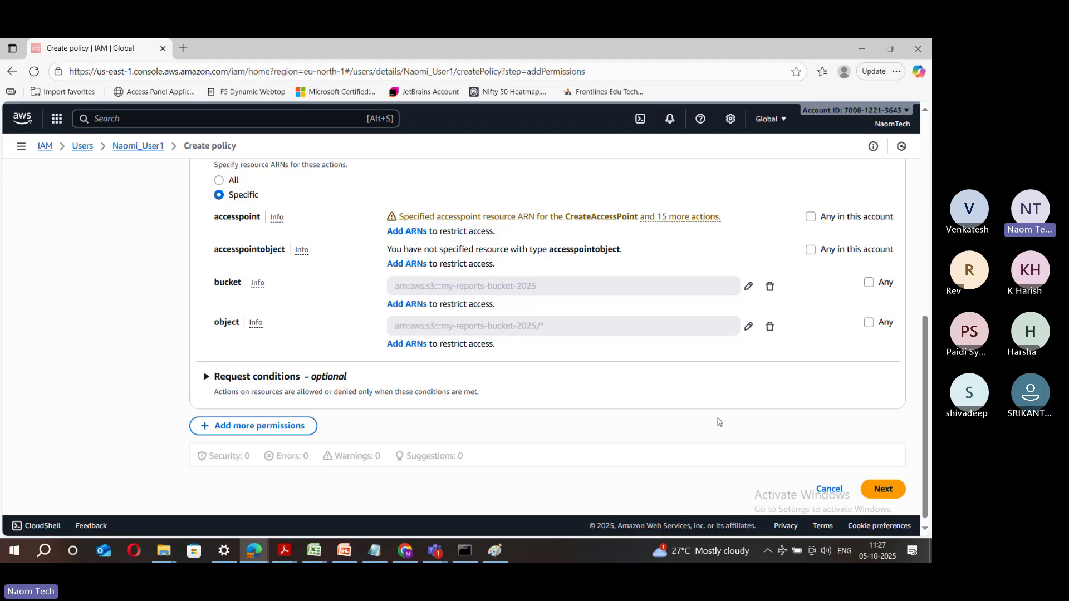
{"action": "mouse_move", "coordinate": [431, 556]}
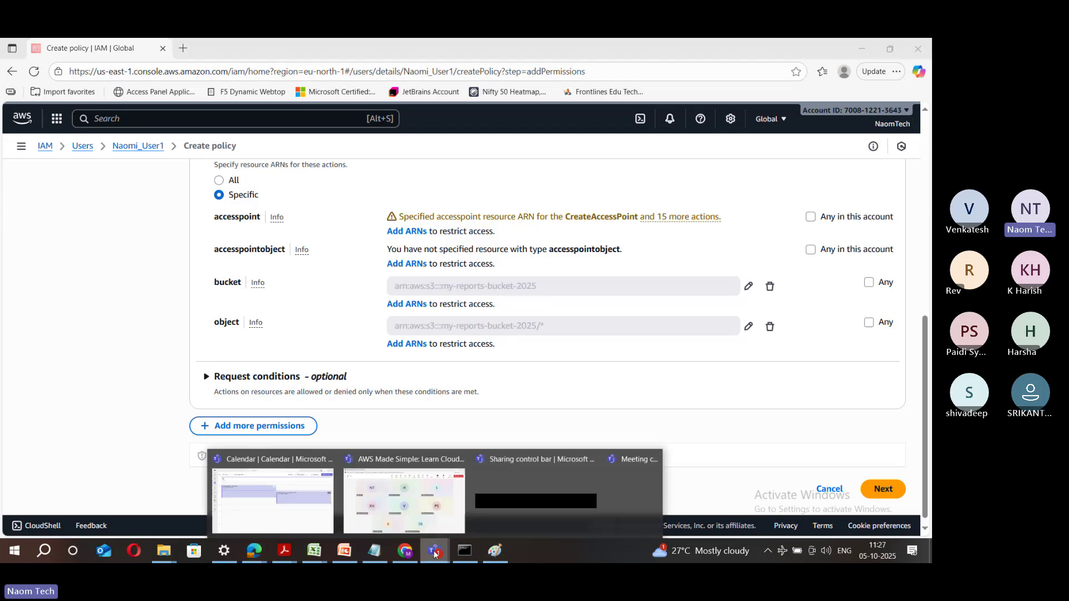
{"action": "left_click", "coordinate": [424, 504]}
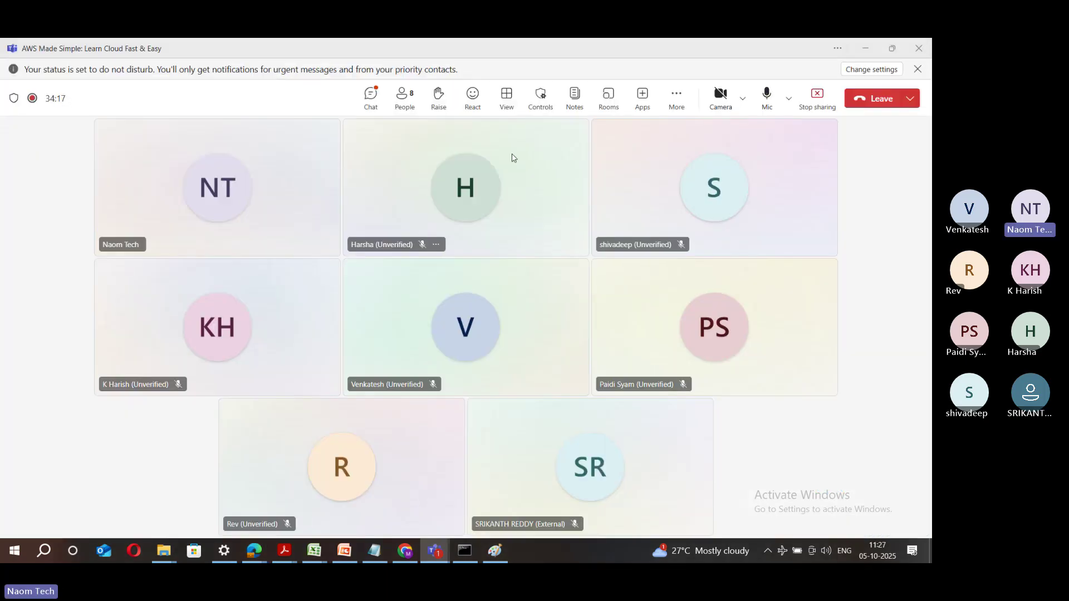
{"action": "left_click", "coordinate": [371, 98]}
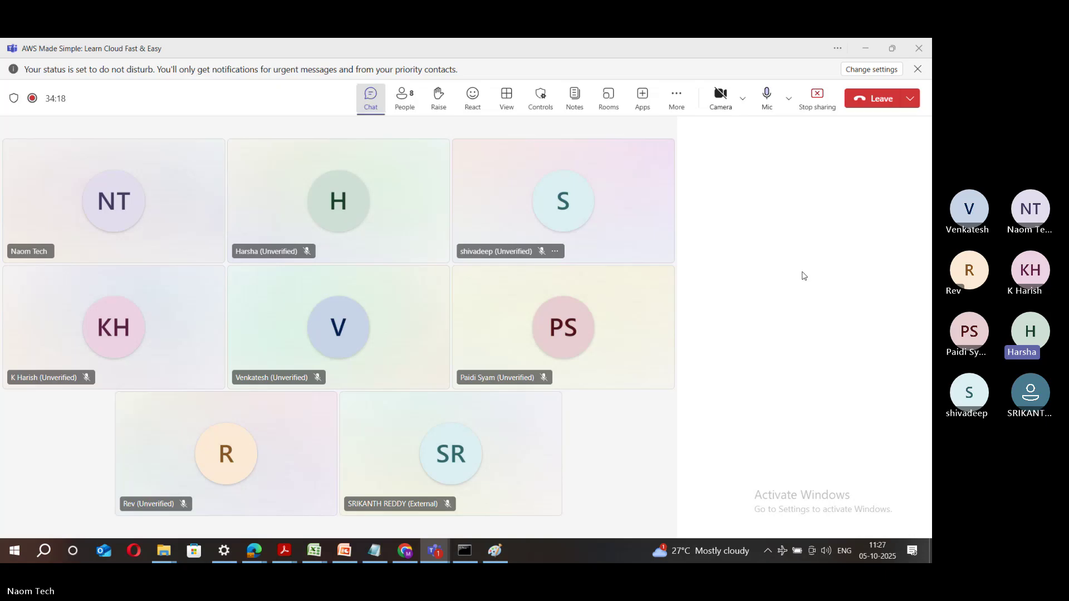
{"action": "left_click", "coordinate": [865, 50]}
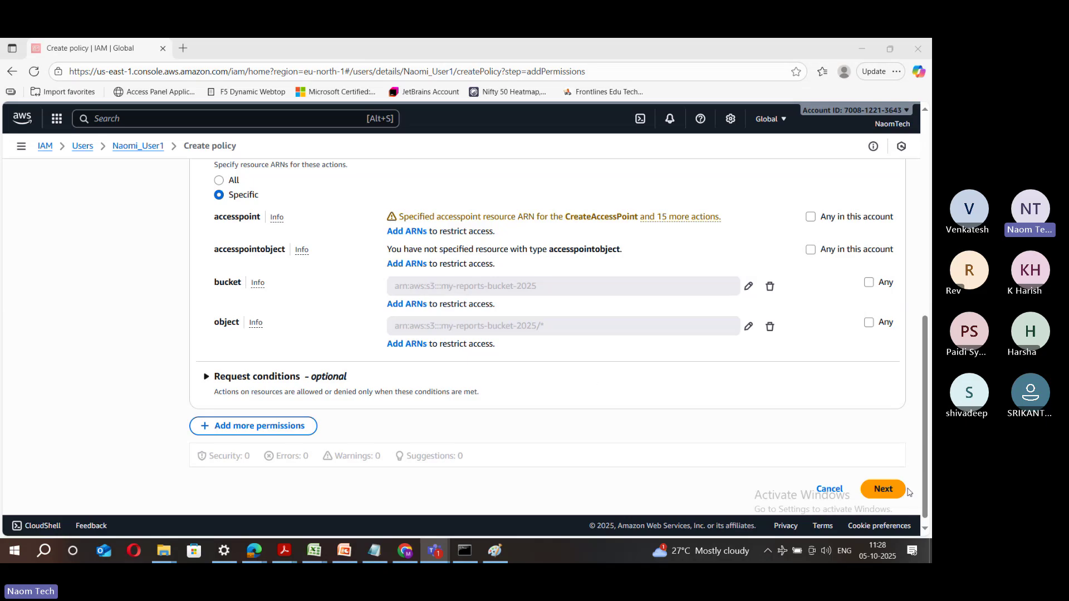
Name the inline policy 'Allow-reports-bucket-2025-only', pasting the bucket name from the terminal, and create it.
{"action": "left_click", "coordinate": [591, 376]}
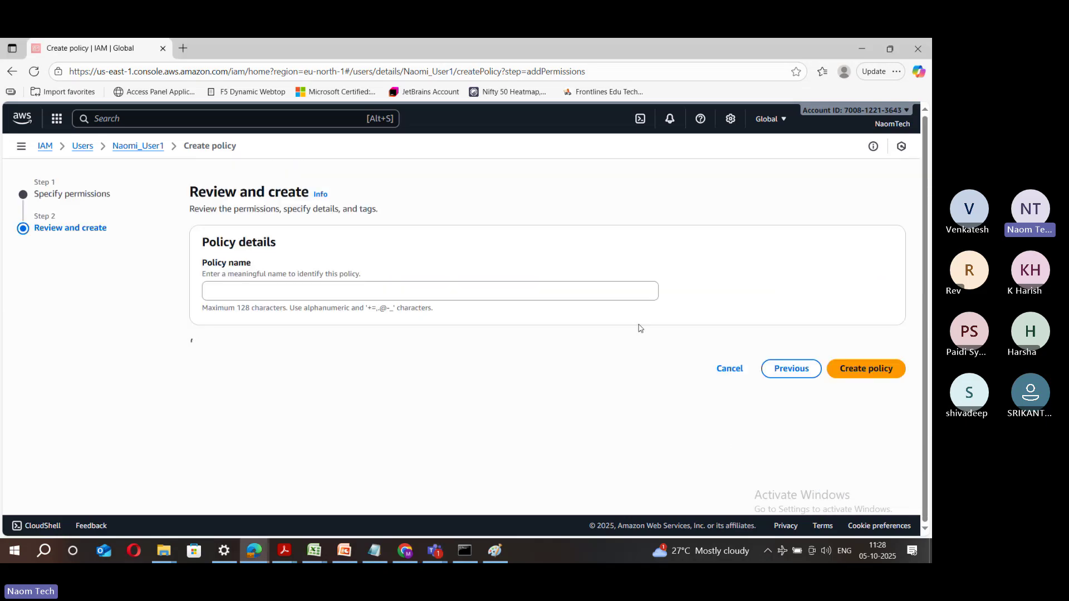
{"action": "left_click", "coordinate": [418, 289]}
{"action": "type", "text": "Allow"}
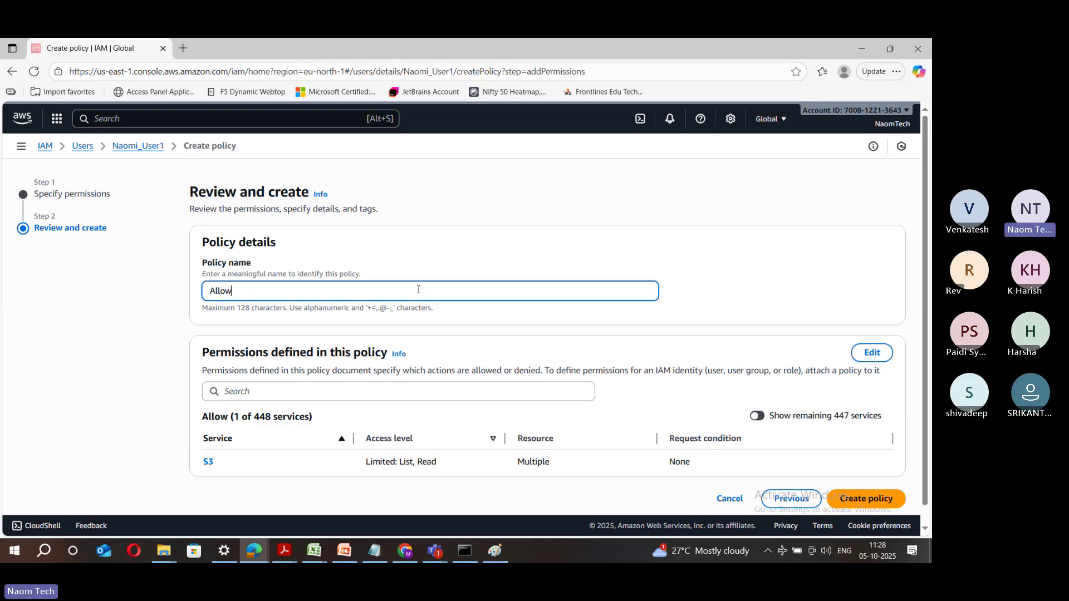
{"action": "type", "text": "-"}
{"action": "left_click", "coordinate": [465, 551]}
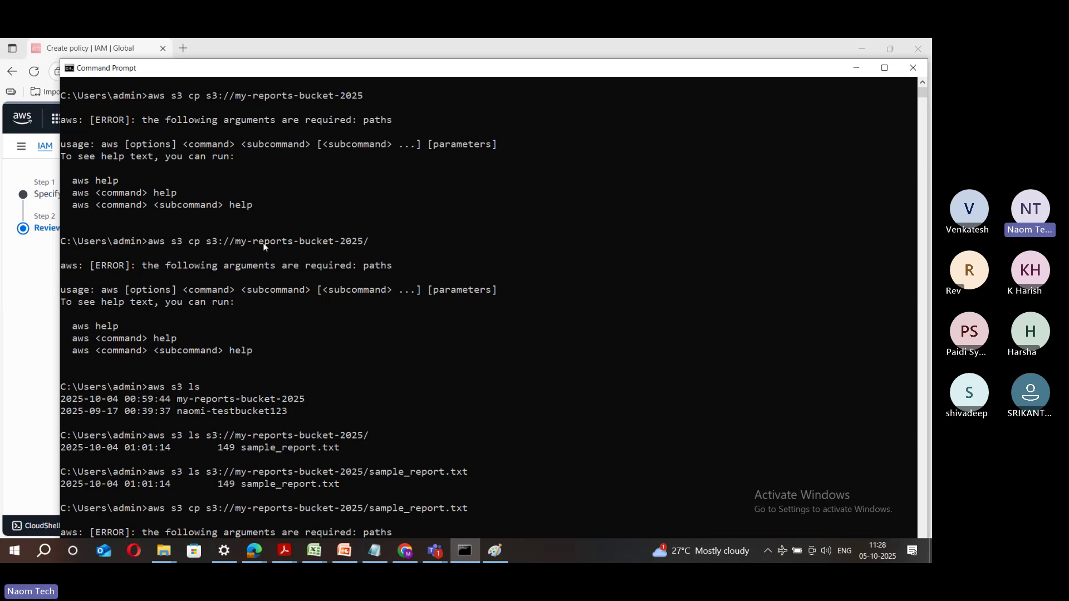
{"action": "left_click_drag", "start_coordinate": [254, 242], "coordinate": [363, 245]}
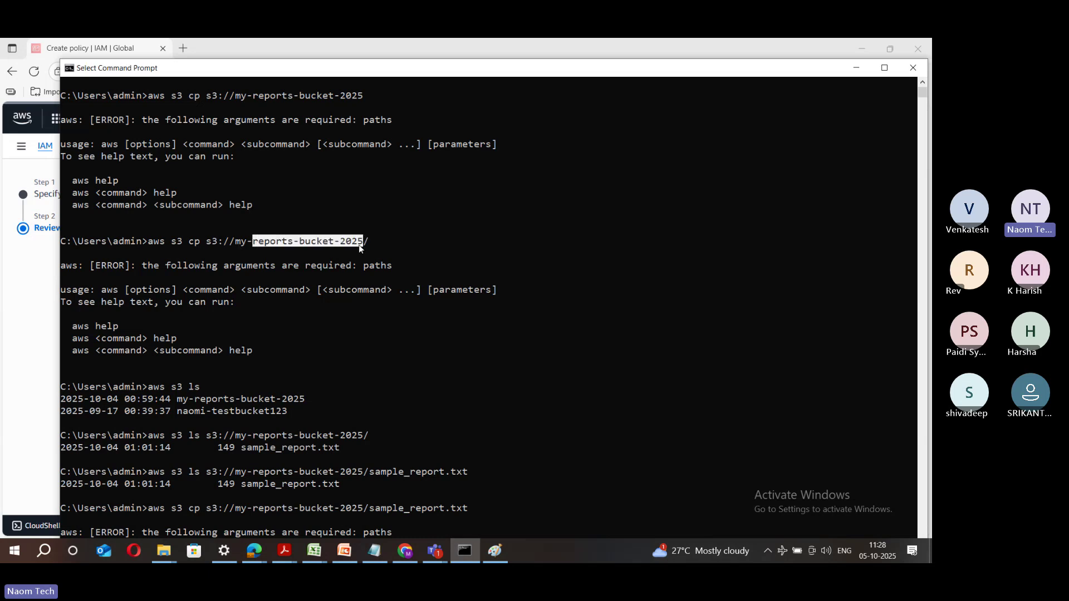
{"action": "key", "text": "ctrl+c"}
{"action": "key", "text": "alt+Tab"}
{"action": "key", "text": "ctrl+v"}
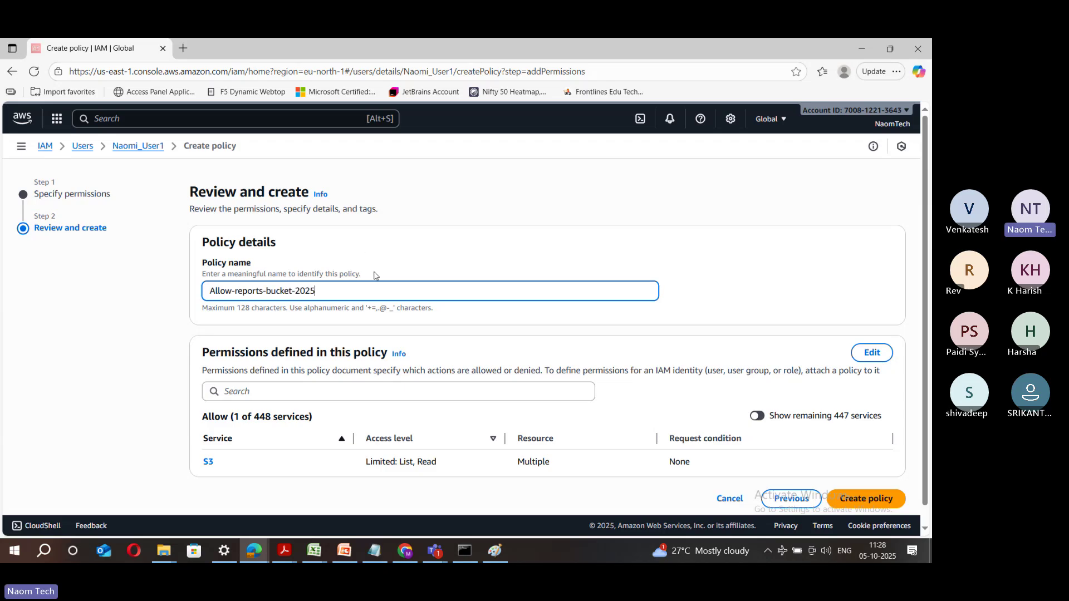
{"action": "type", "text": "-only"}
{"action": "scroll", "coordinate": [326, 332], "scroll_direction": "down", "scroll_amount": 1}
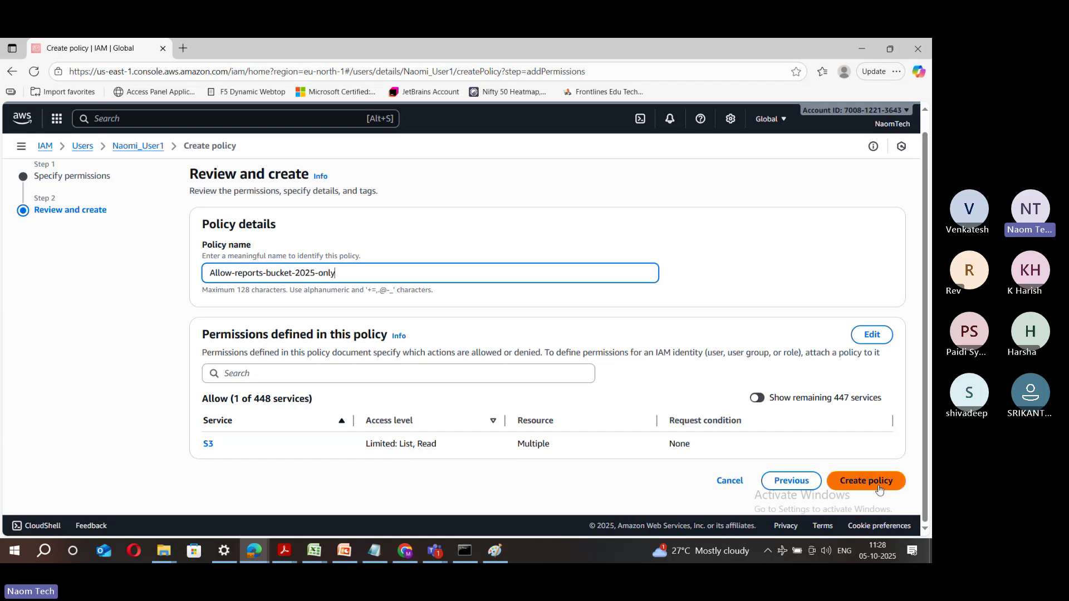
{"action": "left_click", "coordinate": [859, 482]}
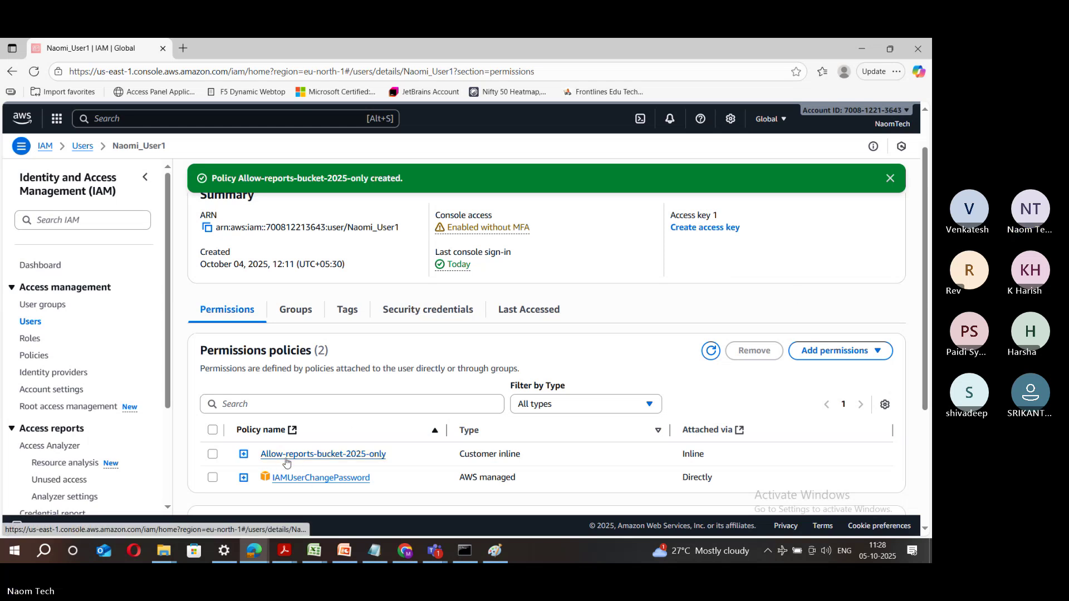
Tick both policy rows, then switch to the other browser showing the IAM user sign-in page.
{"action": "left_click", "coordinate": [212, 454]}
{"action": "left_click", "coordinate": [212, 478]}
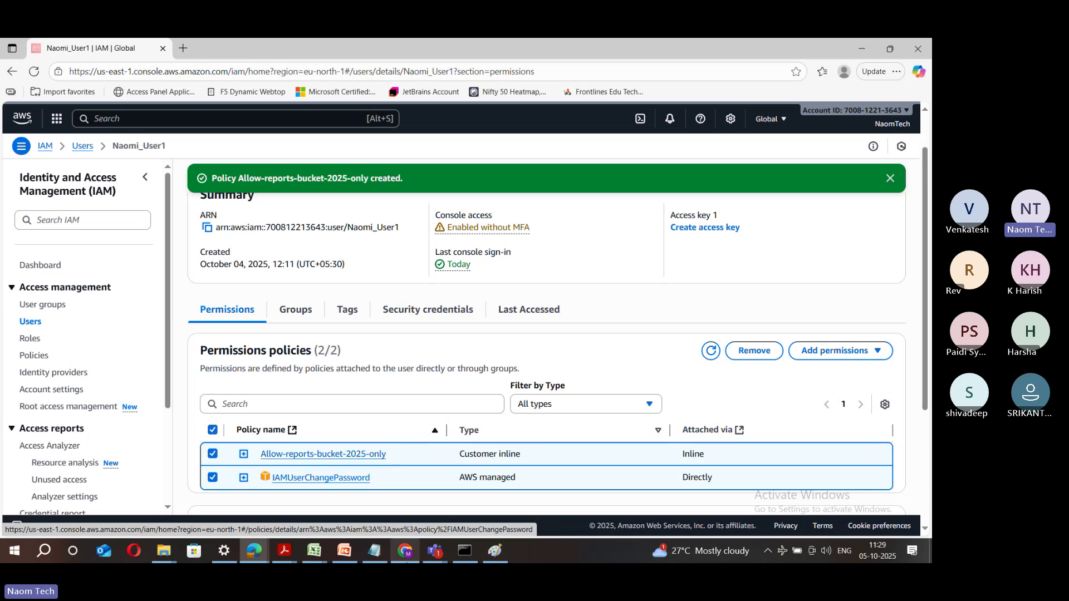
{"action": "left_click", "coordinate": [405, 551]}
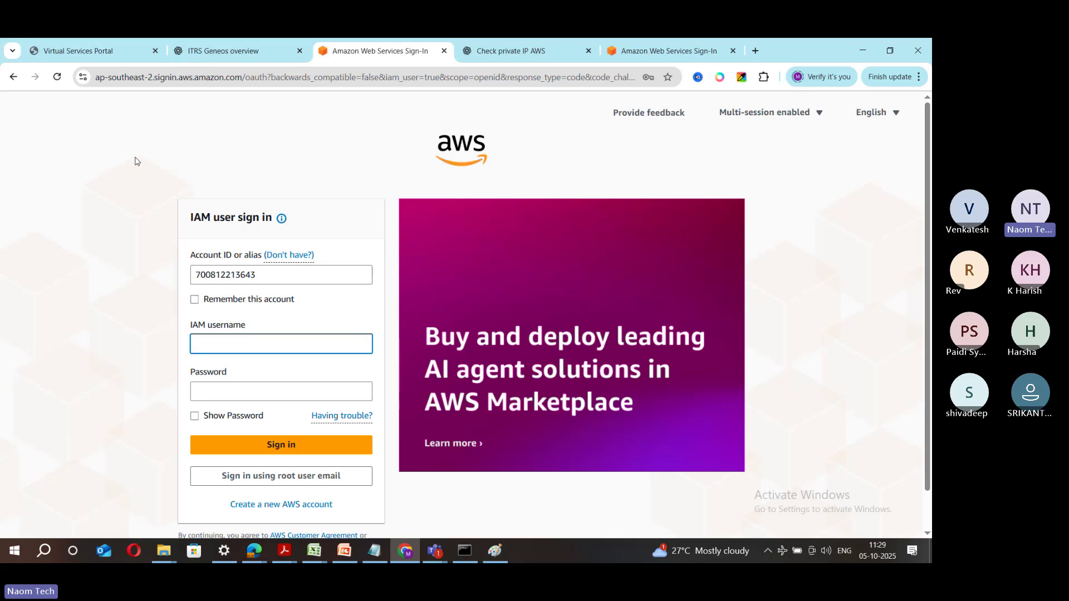
Sign in as the IAM user using the saved username suggestion and the account password.
{"action": "left_click", "coordinate": [733, 51]}
{"action": "left_click", "coordinate": [283, 256]}
{"action": "left_click", "coordinate": [251, 349]}
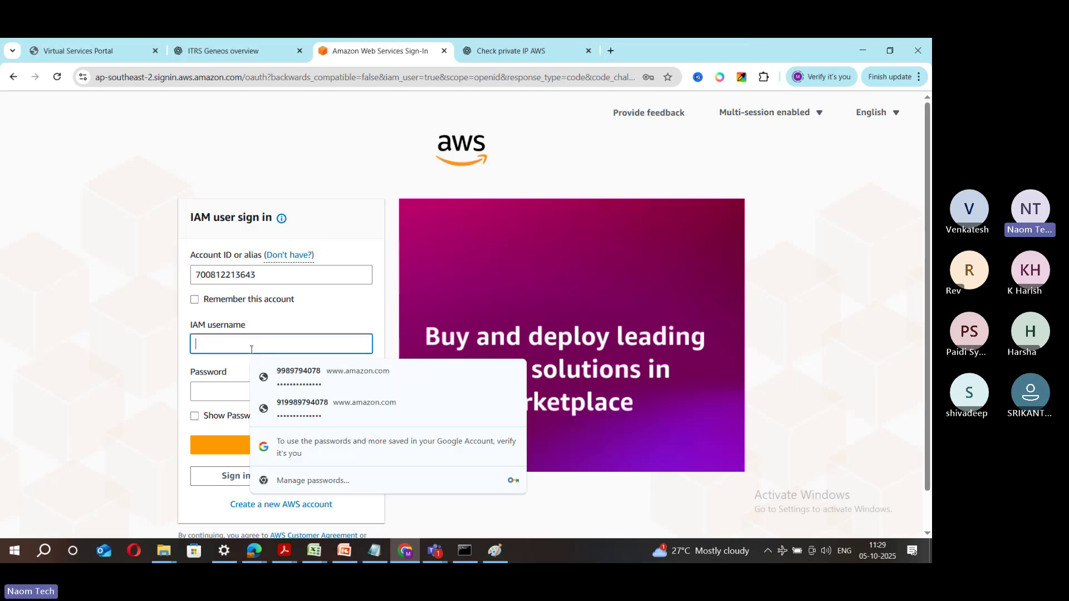
{"action": "type", "text": "Naomi_User1"}
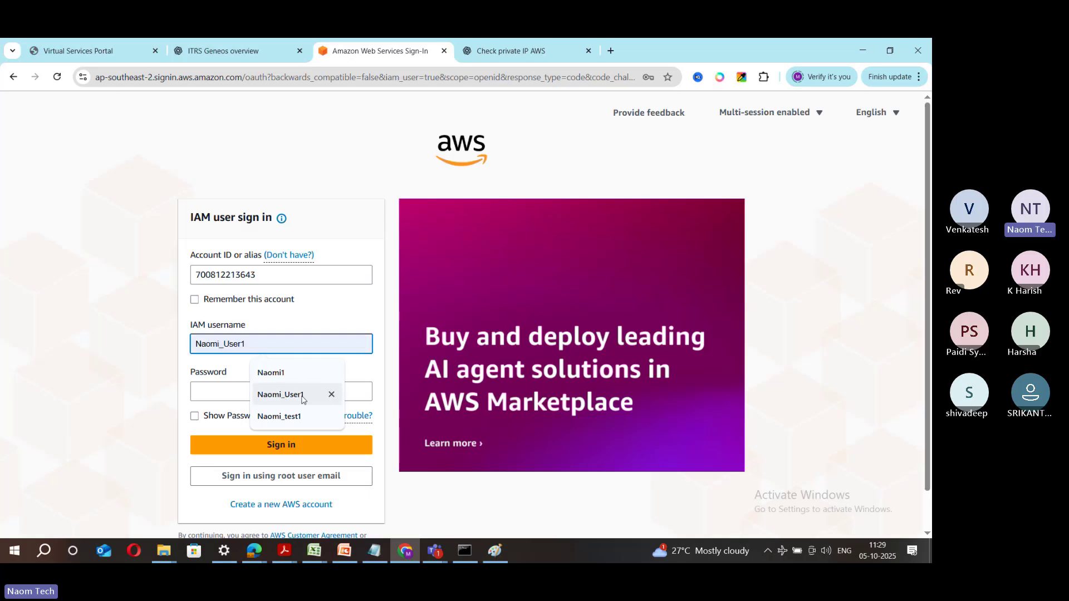
{"action": "left_click", "coordinate": [298, 394]}
{"action": "left_click", "coordinate": [222, 399]}
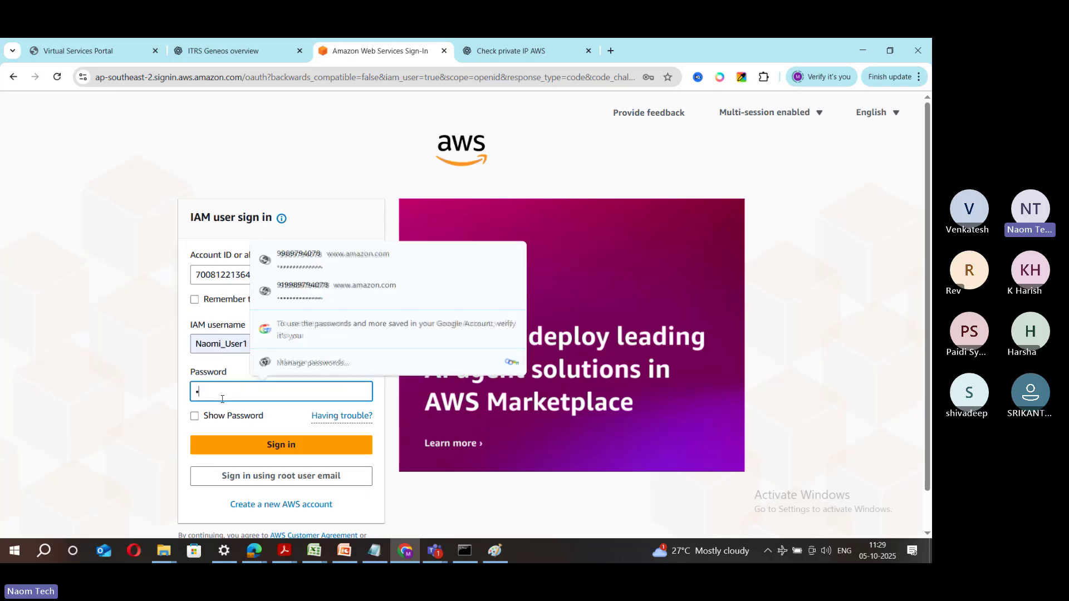
{"action": "type", "text": "**********"}
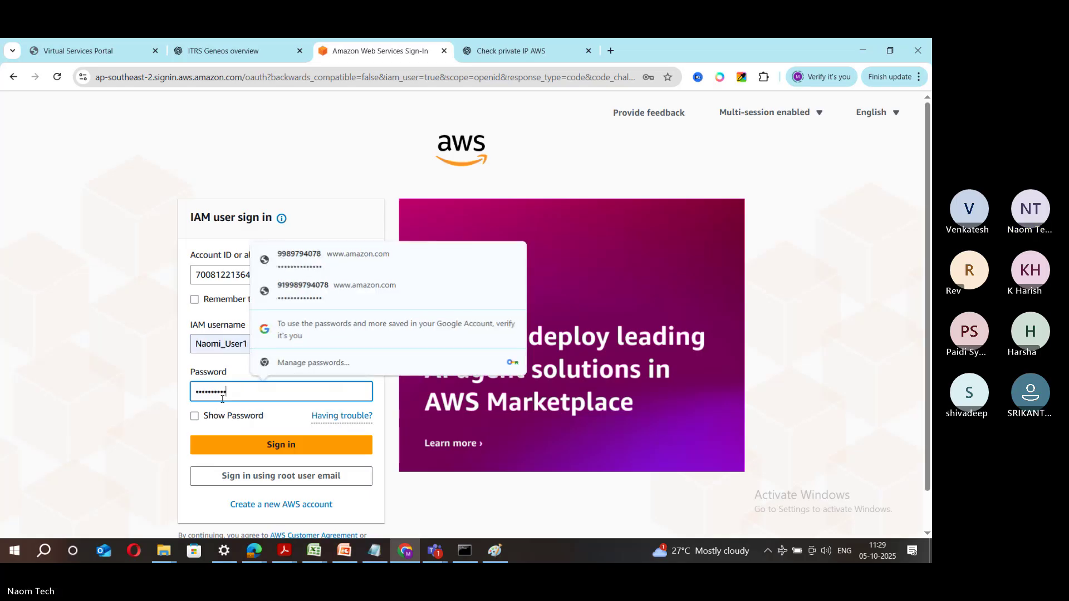
{"action": "key", "text": "Return"}
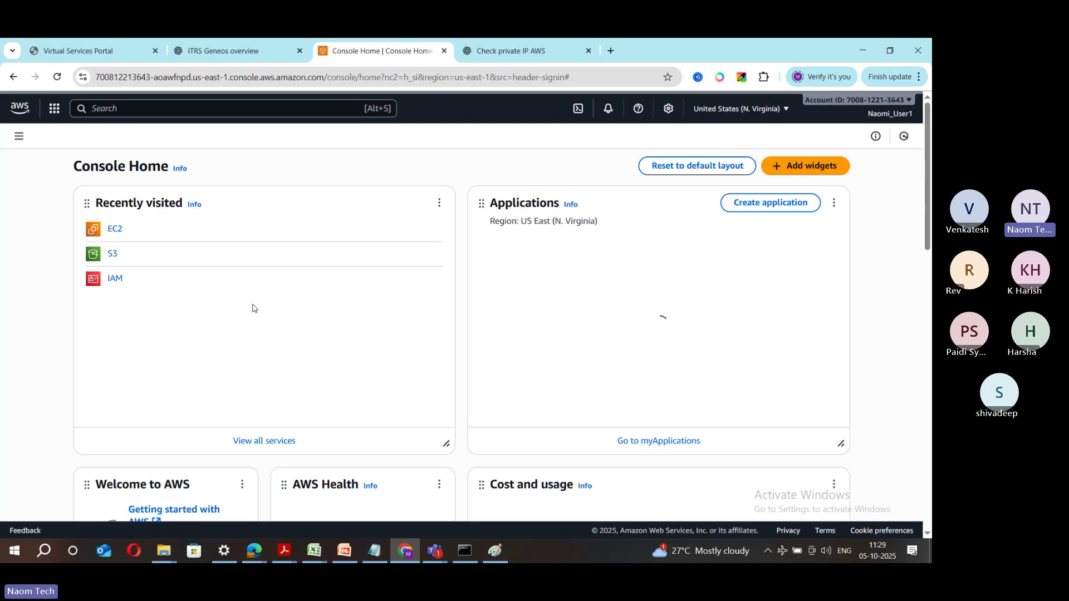
Open S3 and view General purpose buckets, which reports 0 buckets and Access Denied.
{"action": "left_click", "coordinate": [112, 254]}
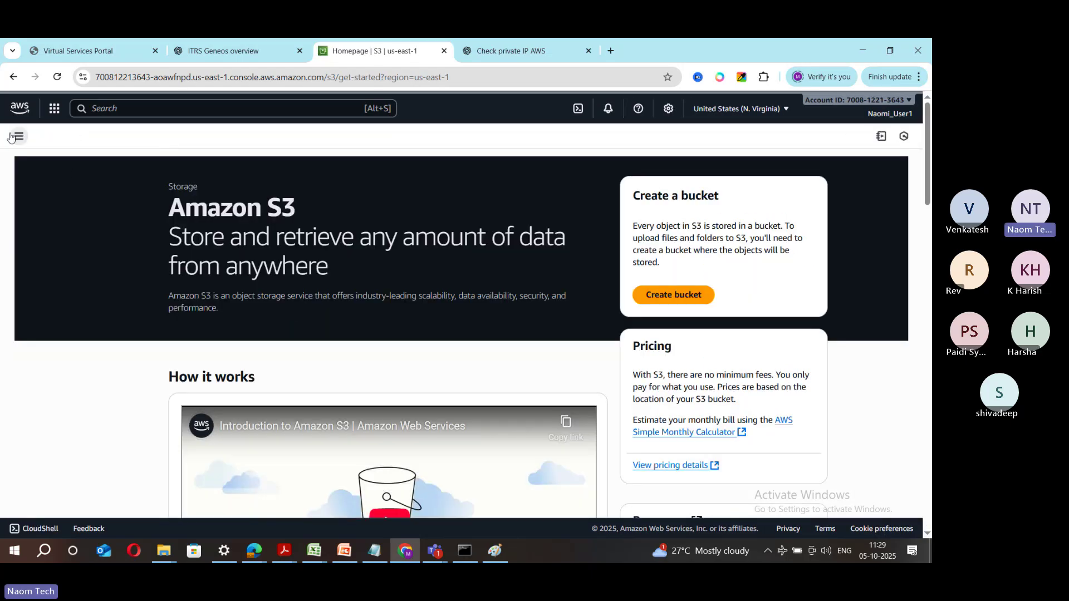
{"action": "left_click", "coordinate": [19, 136]}
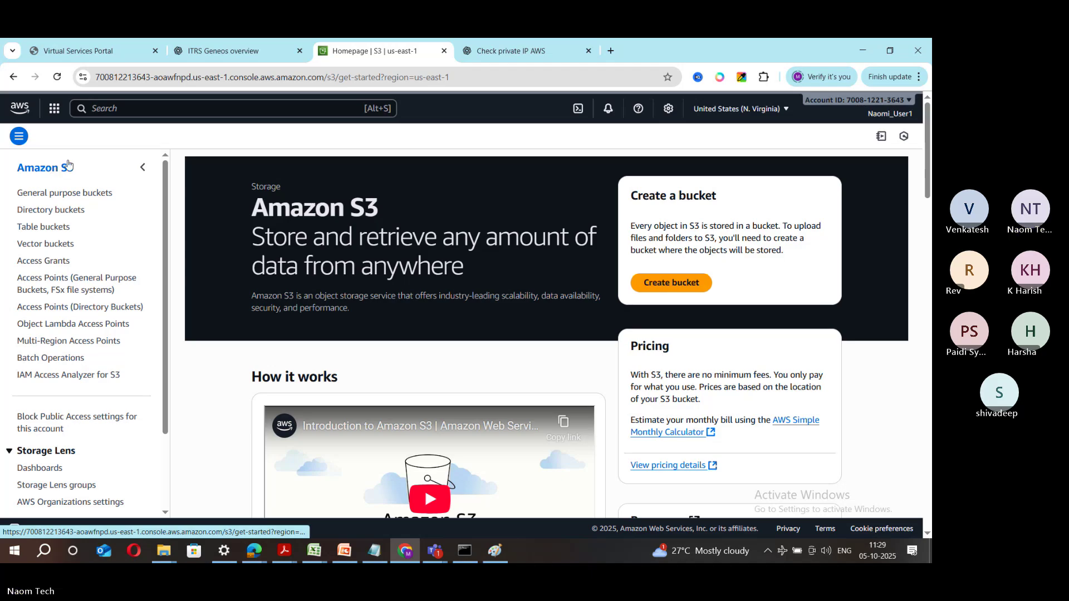
{"action": "left_click", "coordinate": [65, 195]}
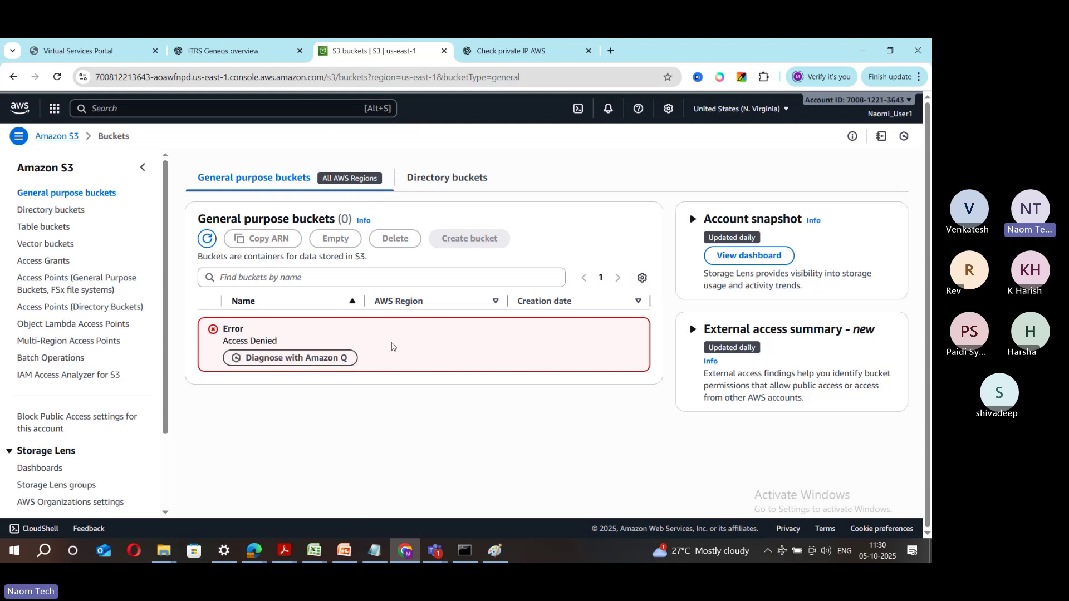
Back on the user's permissions page, dismiss the success banner and open Allow-reports-bucket-2025-only for editing.
{"action": "left_click", "coordinate": [254, 551]}
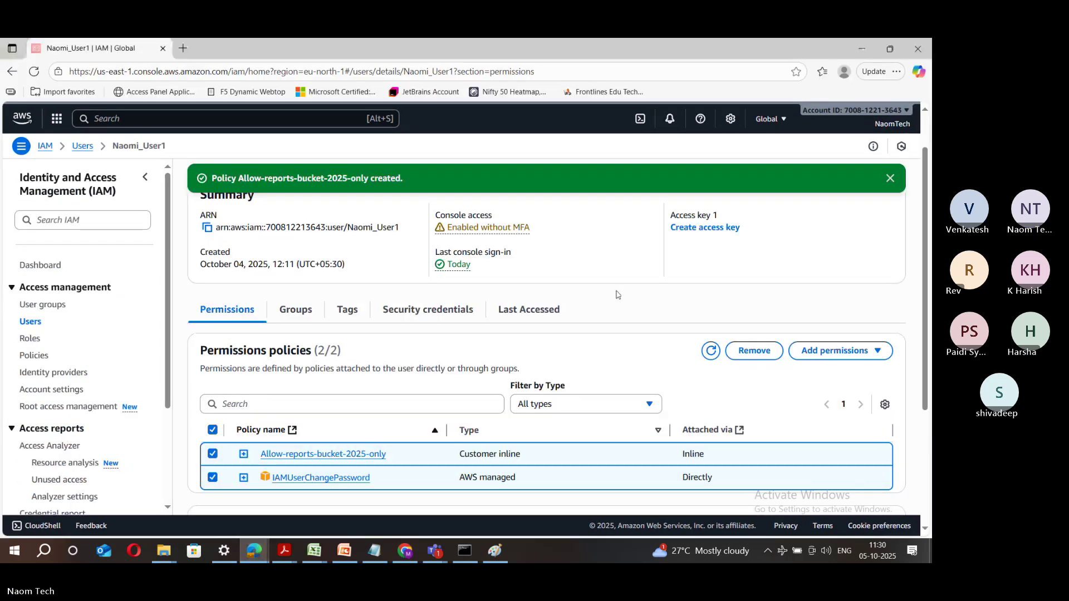
{"action": "left_click", "coordinate": [890, 179]}
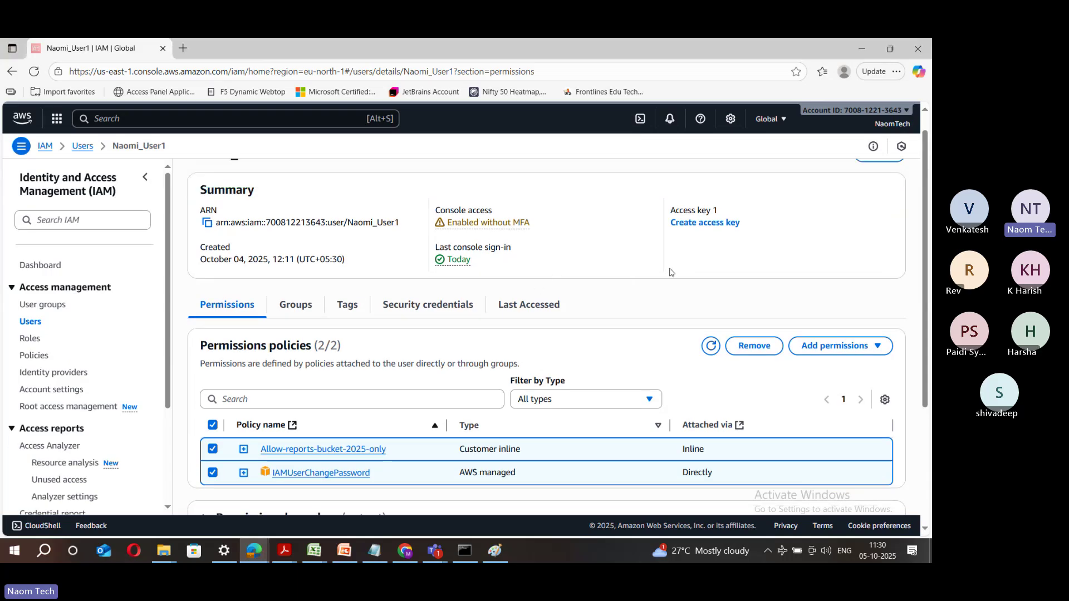
{"action": "scroll", "coordinate": [673, 272], "scroll_direction": "up", "scroll_amount": 1}
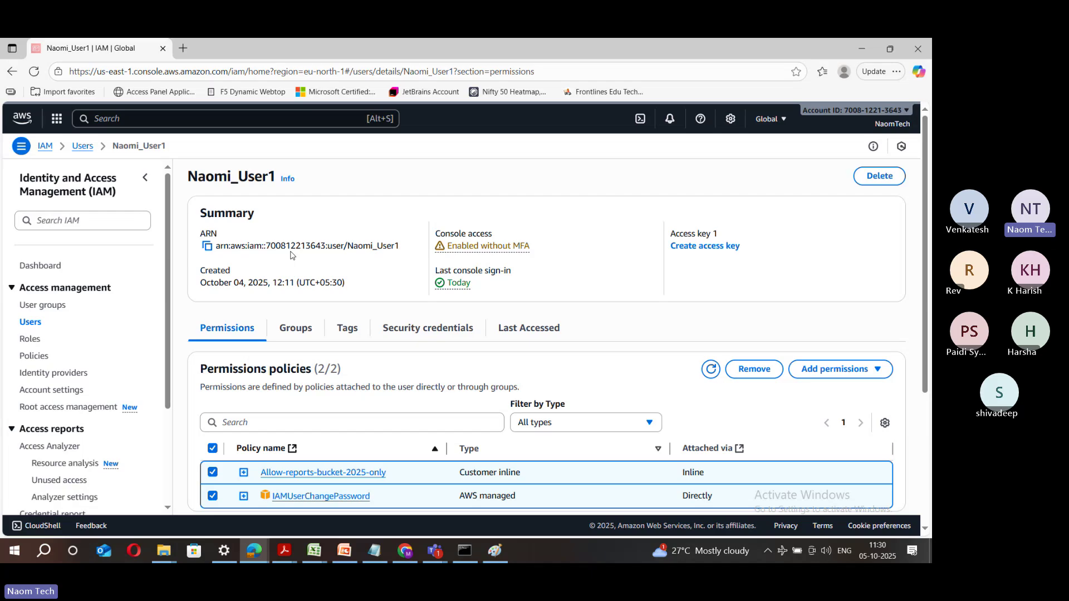
{"action": "left_click", "coordinate": [340, 473]}
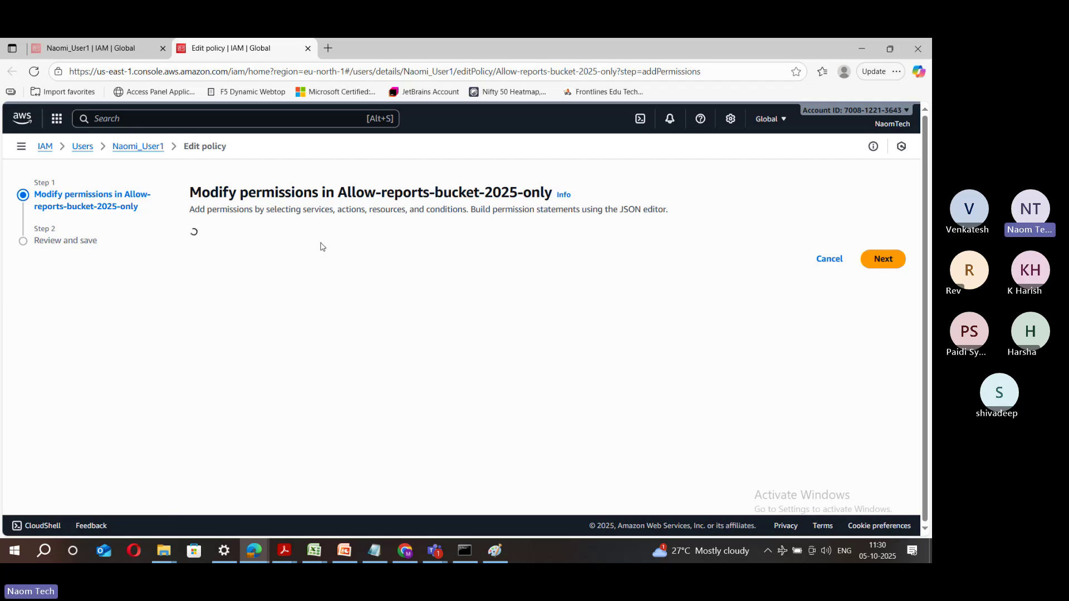
Highlight the statement's Sid VisualEditor0, its Allow effect, Action list and my-reports-bucket-2025 Resource ARN.
{"action": "left_click", "coordinate": [399, 300]}
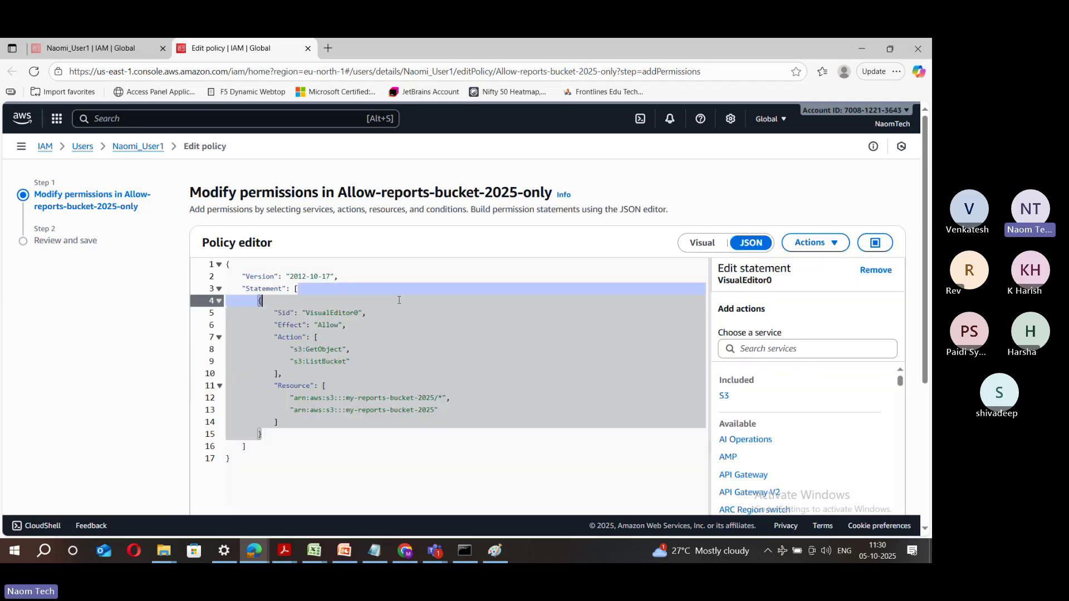
{"action": "left_click", "coordinate": [419, 268]}
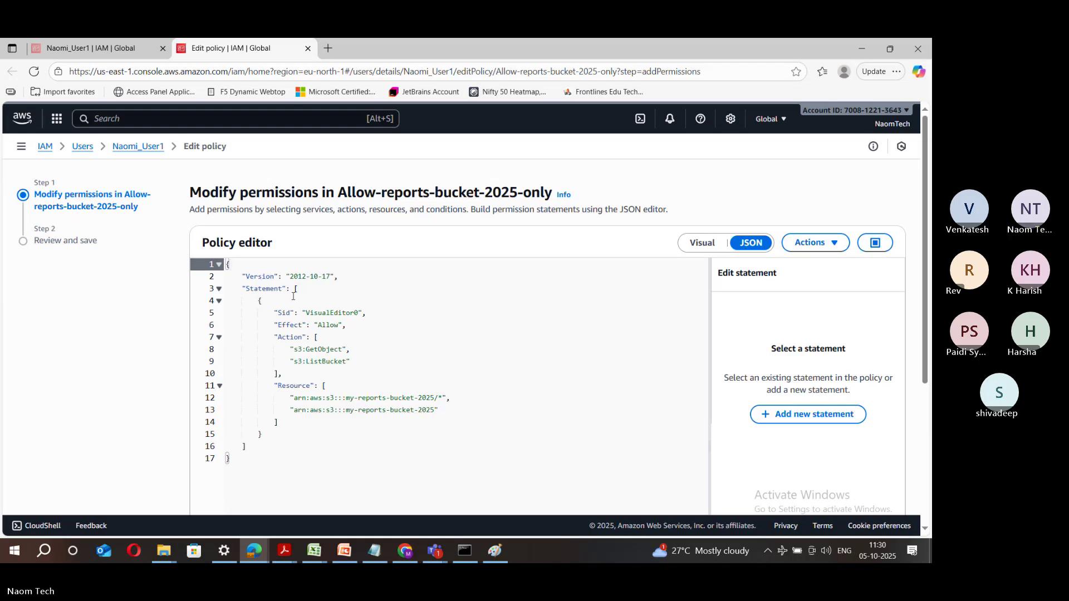
{"action": "left_click_drag", "start_coordinate": [302, 313], "coordinate": [343, 326]}
{"action": "left_click", "coordinate": [316, 328]}
{"action": "left_click", "coordinate": [334, 336]}
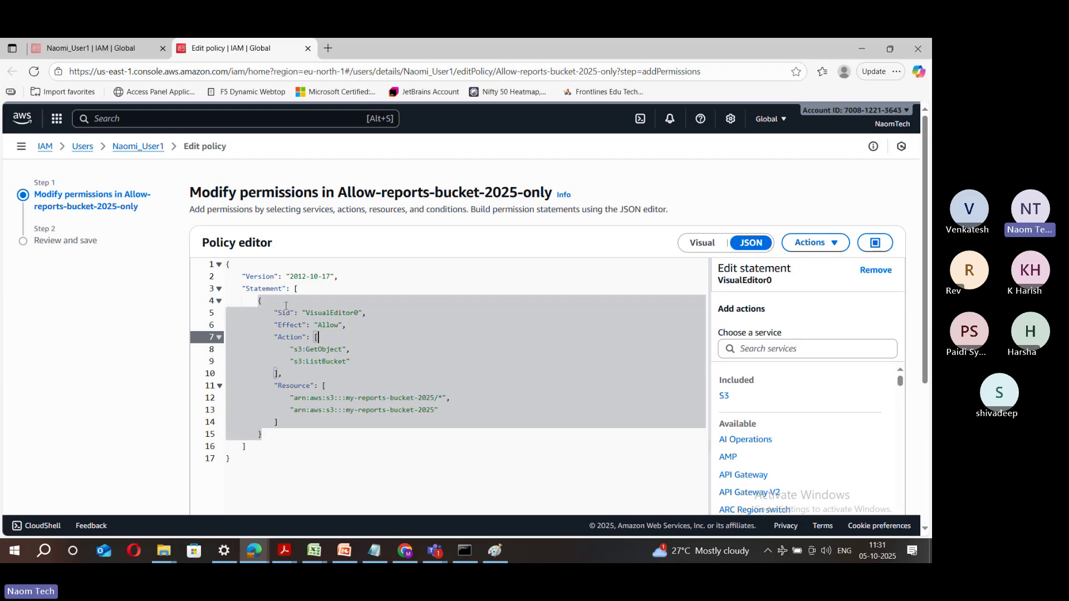
{"action": "left_click", "coordinate": [295, 321]}
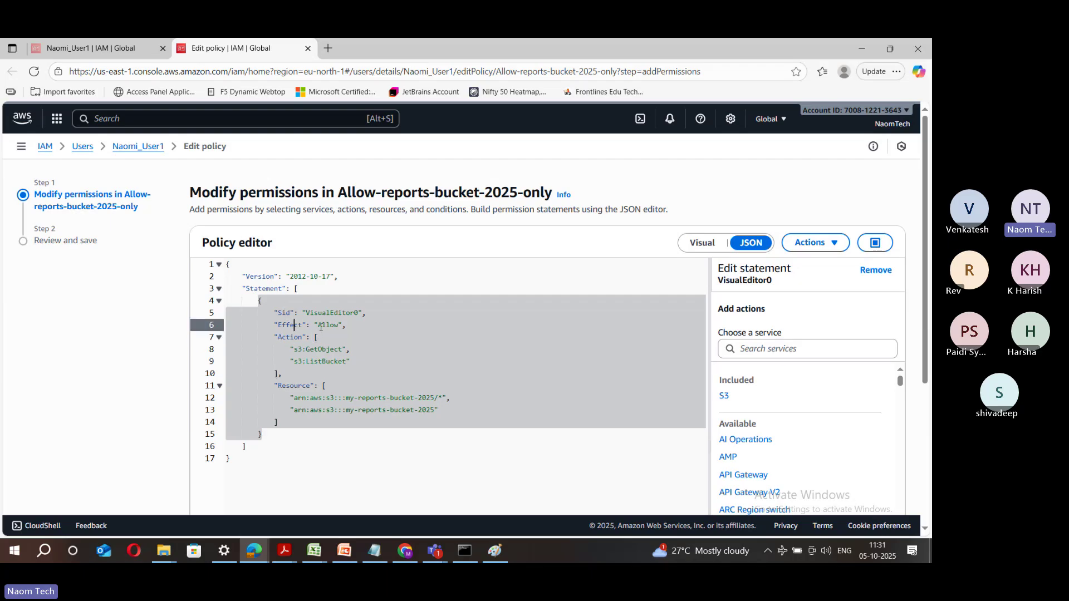
{"action": "left_click_drag", "start_coordinate": [318, 325], "coordinate": [330, 361]}
{"action": "left_click_drag", "start_coordinate": [272, 389], "coordinate": [430, 398]}
{"action": "left_click", "coordinate": [456, 394]}
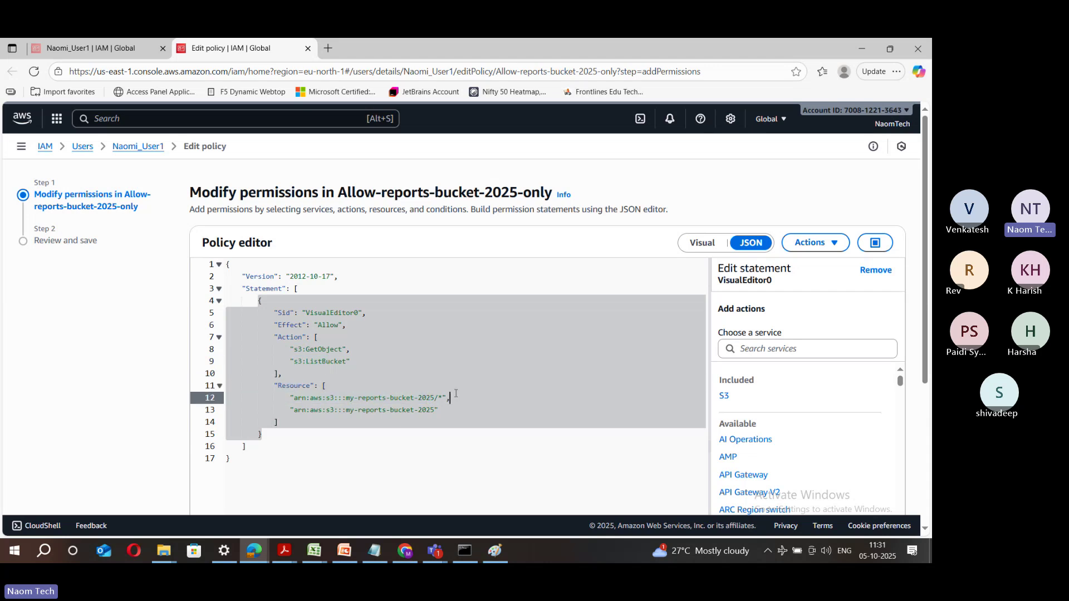
{"action": "left_click_drag", "start_coordinate": [354, 397], "coordinate": [406, 394]}
{"action": "left_click", "coordinate": [362, 408]}
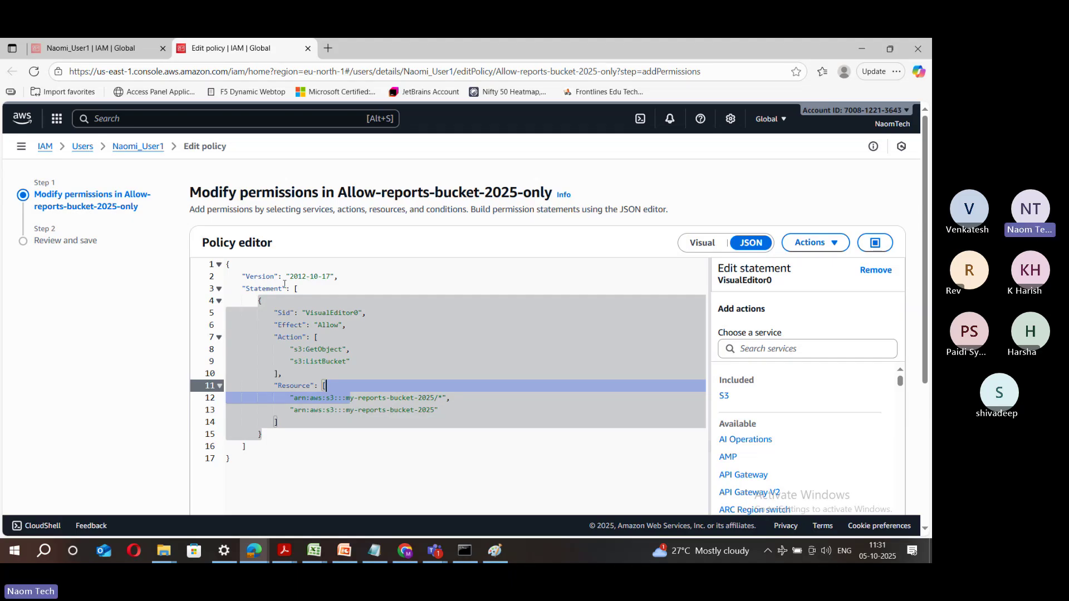
{"action": "key", "text": "Left"}
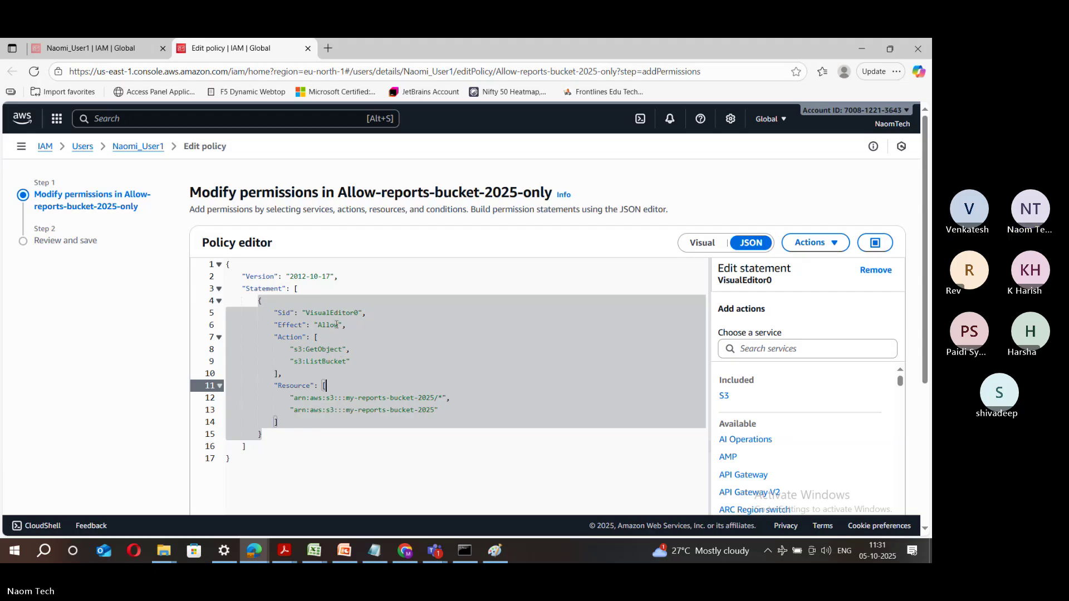
Walk through the Action array (s3:GetObject, s3:ListBucket) and the bucket and objects Resource ARNs.
{"action": "left_click_drag", "start_coordinate": [313, 326], "coordinate": [334, 325]}
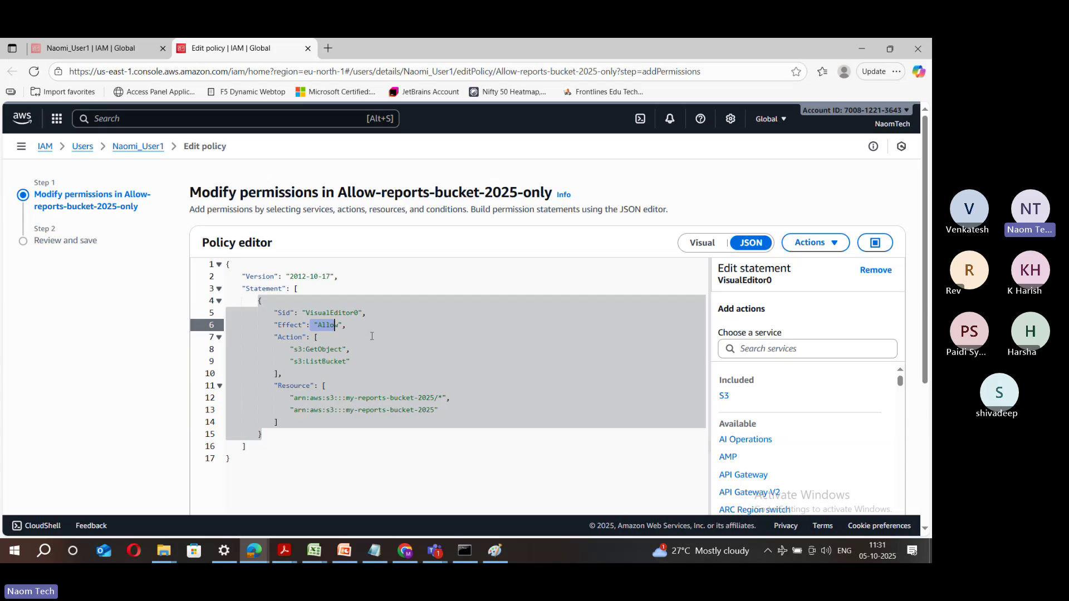
{"action": "left_click", "coordinate": [371, 337]}
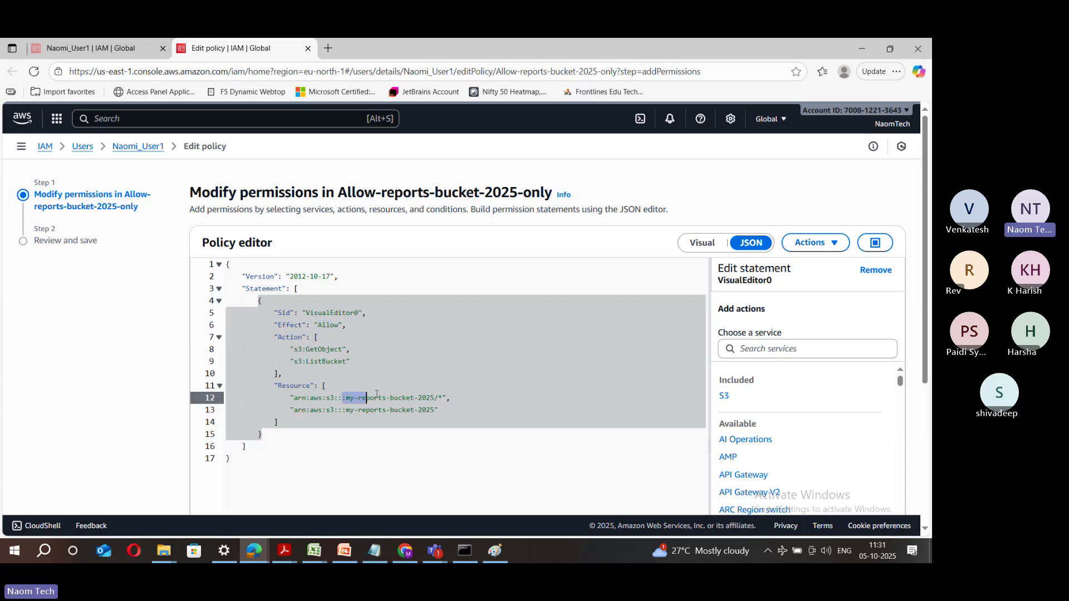
{"action": "triple_click", "coordinate": [352, 399]}
{"action": "left_click", "coordinate": [415, 411]}
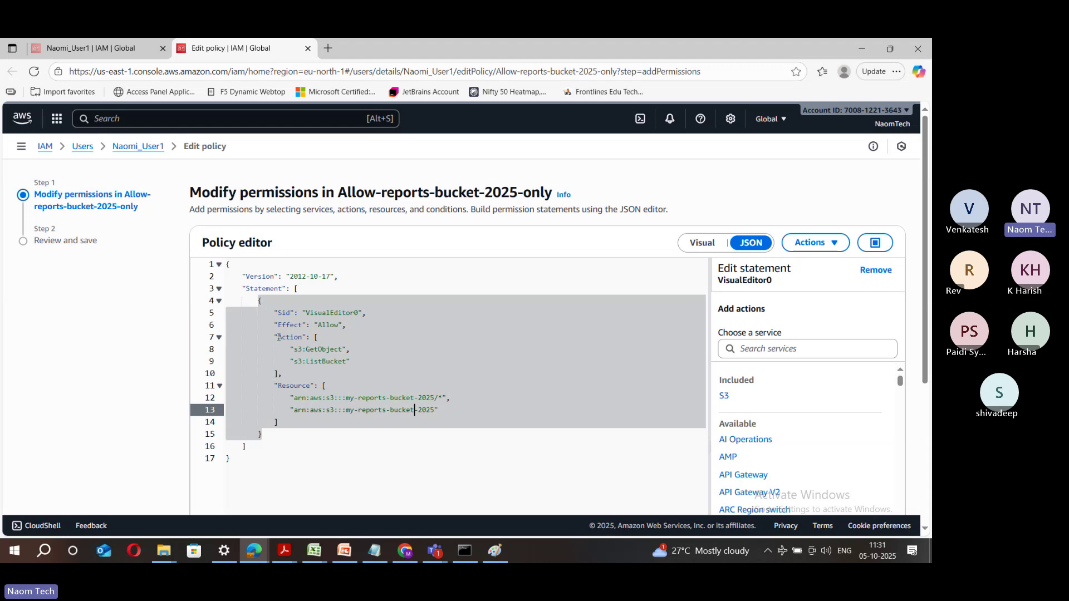
{"action": "left_click_drag", "start_coordinate": [278, 338], "coordinate": [335, 349]}
{"action": "left_click", "coordinate": [284, 374]}
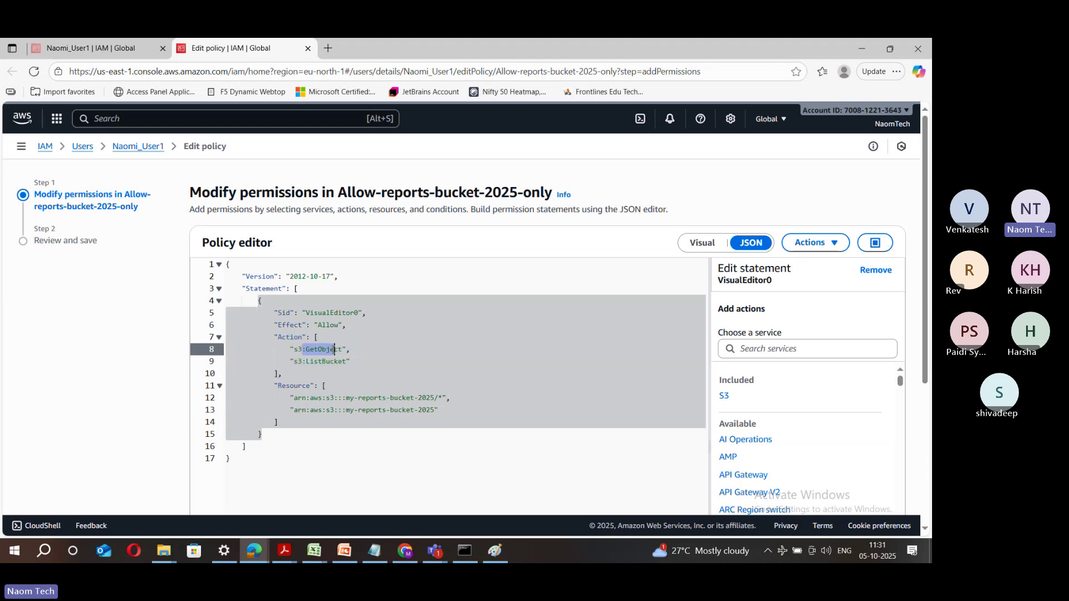
{"action": "left_click", "coordinate": [317, 361]}
{"action": "left_click_drag", "start_coordinate": [307, 349], "coordinate": [327, 349]}
{"action": "left_click_drag", "start_coordinate": [289, 386], "coordinate": [323, 386]}
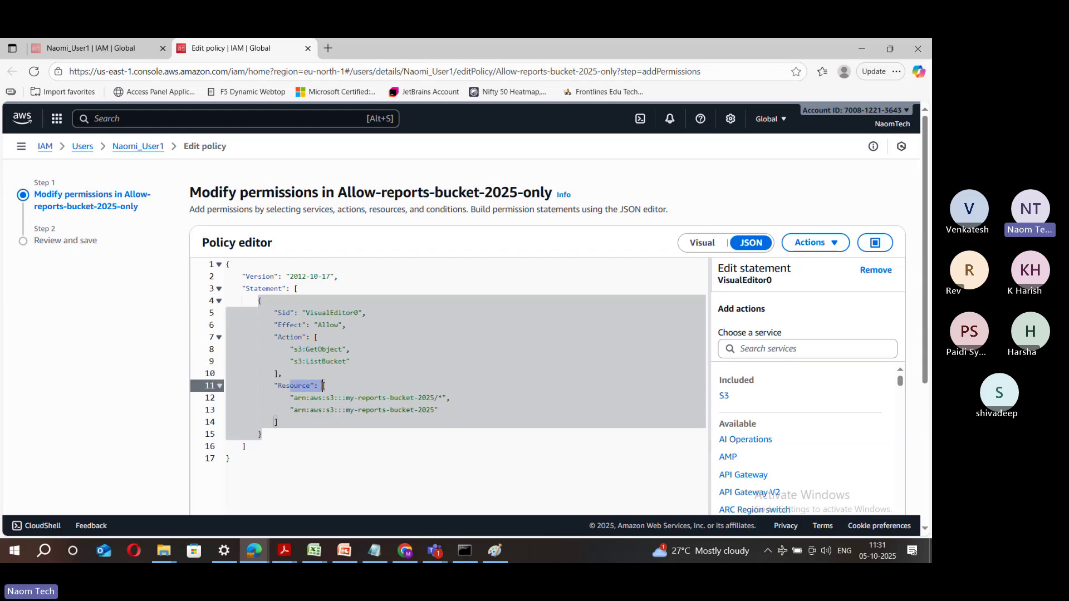
{"action": "left_click", "coordinate": [275, 387]}
{"action": "left_click_drag", "start_coordinate": [257, 385], "coordinate": [327, 386]}
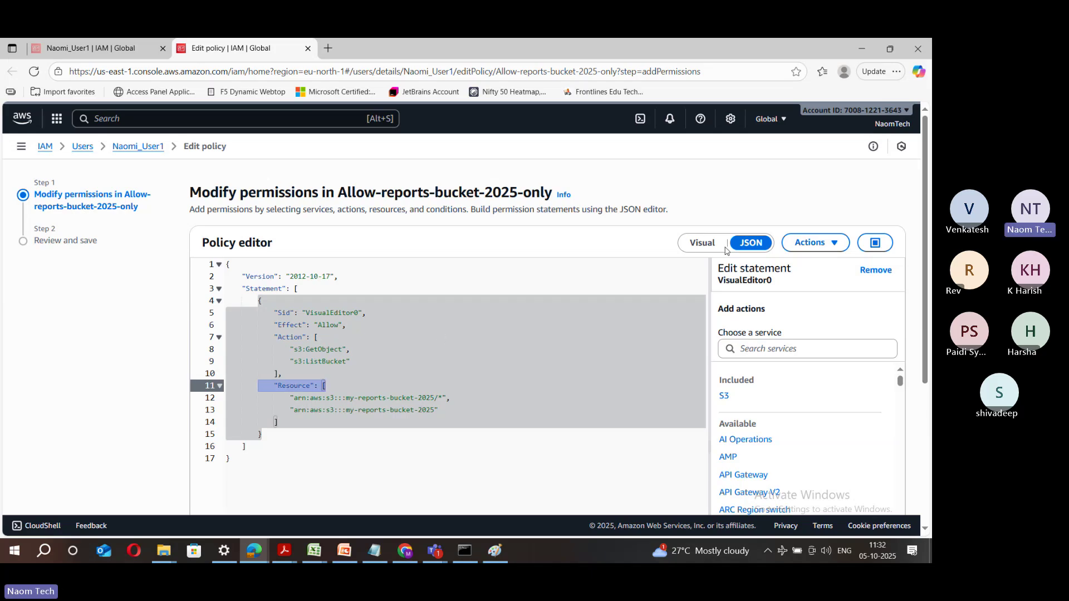
In the visual editor, additionally allow the s3:ListAllMyBuckets List action.
{"action": "left_click", "coordinate": [702, 243]}
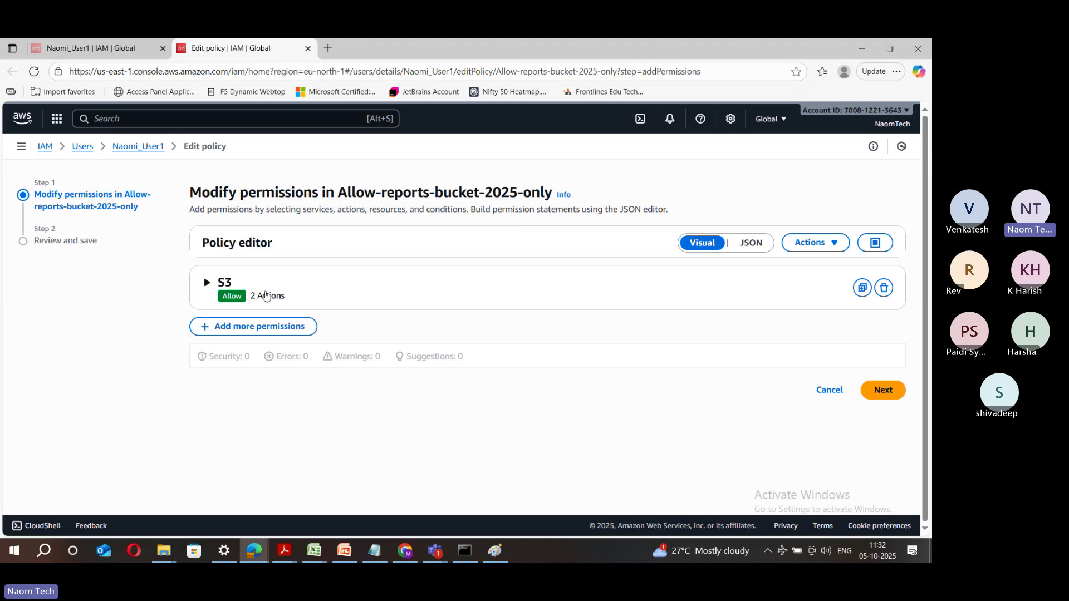
{"action": "left_click", "coordinate": [268, 297]}
{"action": "scroll", "coordinate": [566, 335], "scroll_direction": "down", "scroll_amount": 2}
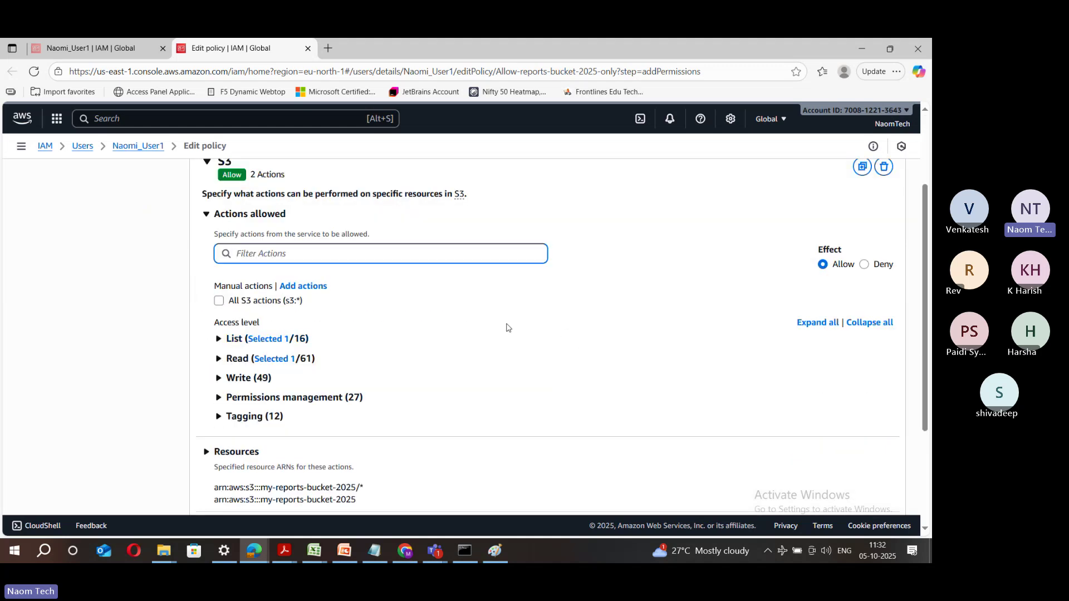
{"action": "left_click", "coordinate": [220, 344]}
{"action": "left_click", "coordinate": [222, 342]}
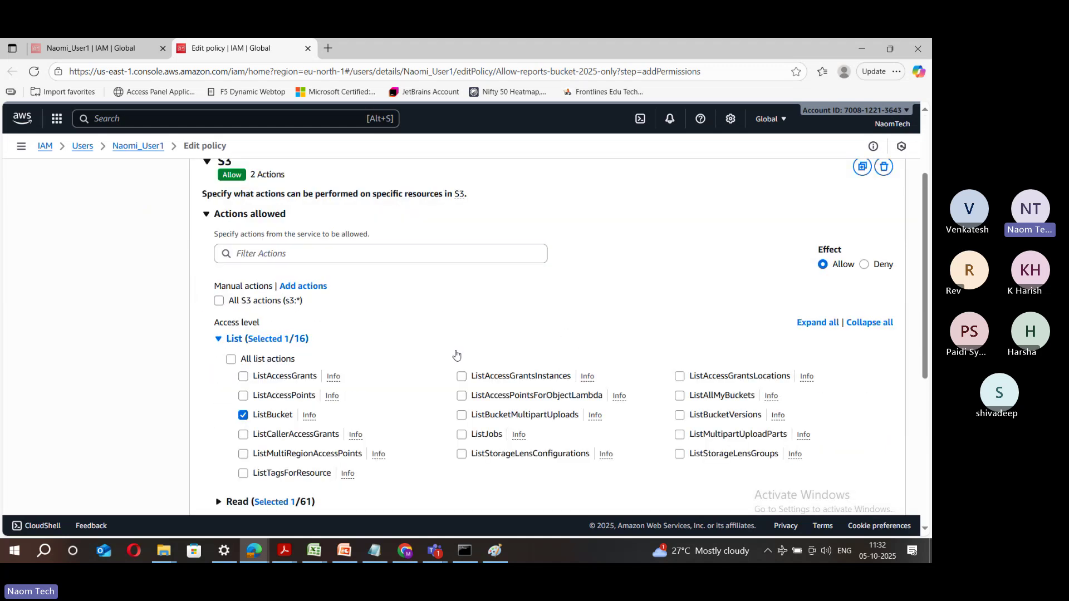
{"action": "scroll", "coordinate": [717, 423], "scroll_direction": "down", "scroll_amount": 1}
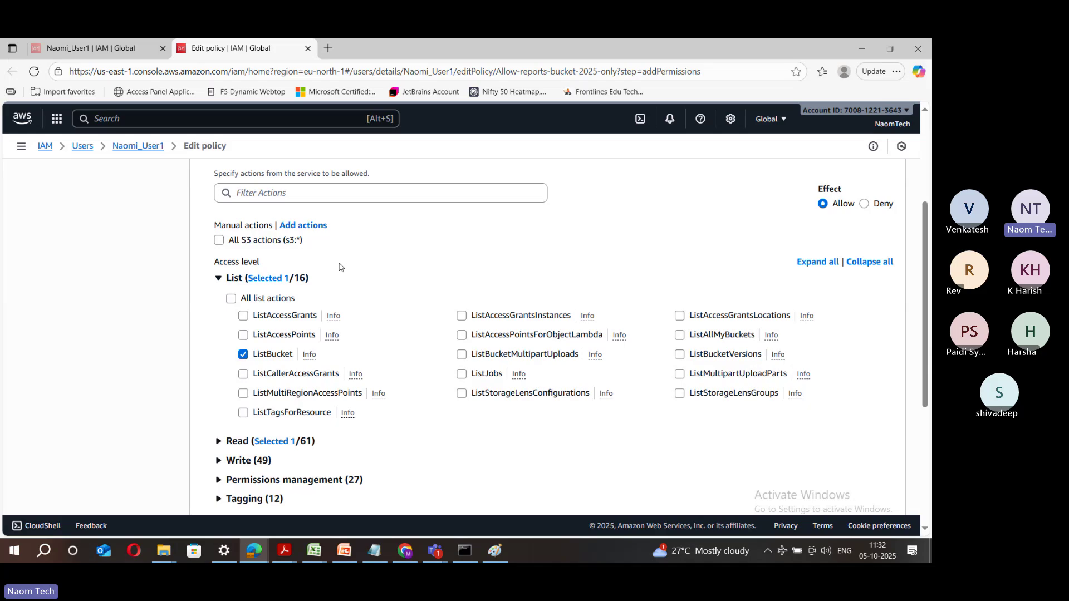
{"action": "left_click", "coordinate": [680, 335]}
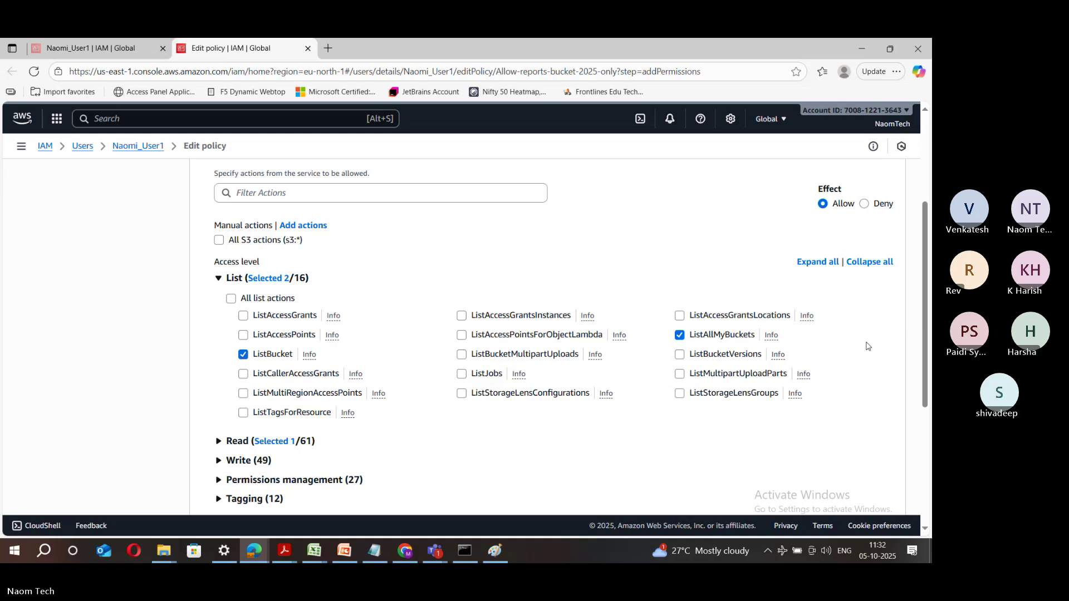
Expand the Read access level to confirm GetObject is checked, then collapse it.
{"action": "scroll", "coordinate": [866, 346], "scroll_direction": "down", "scroll_amount": 2}
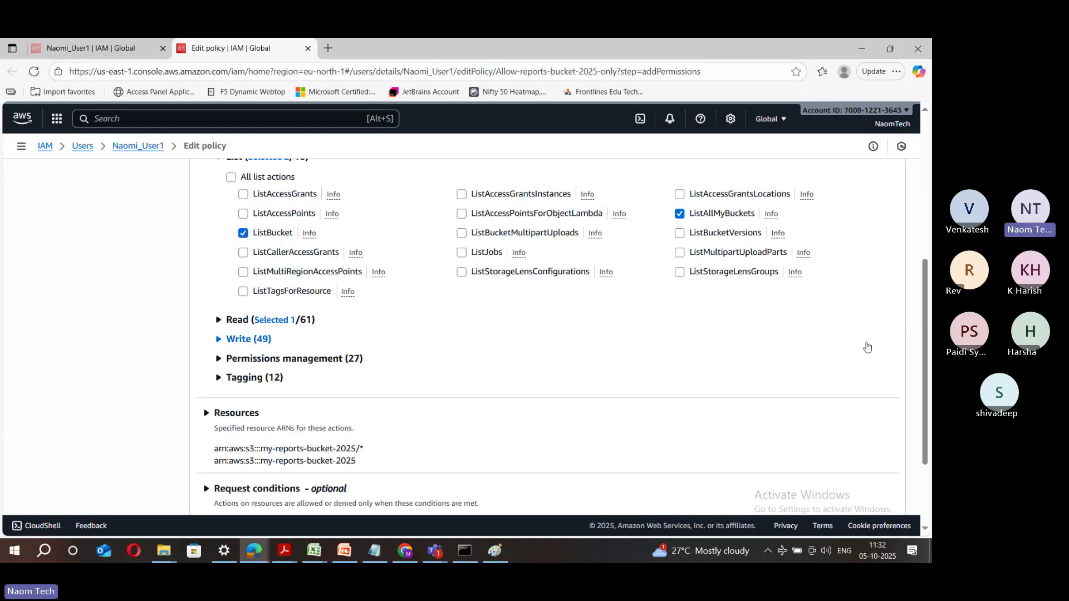
{"action": "scroll", "coordinate": [866, 346], "scroll_direction": "down", "scroll_amount": 2}
{"action": "scroll", "coordinate": [867, 346], "scroll_direction": "up", "scroll_amount": 2}
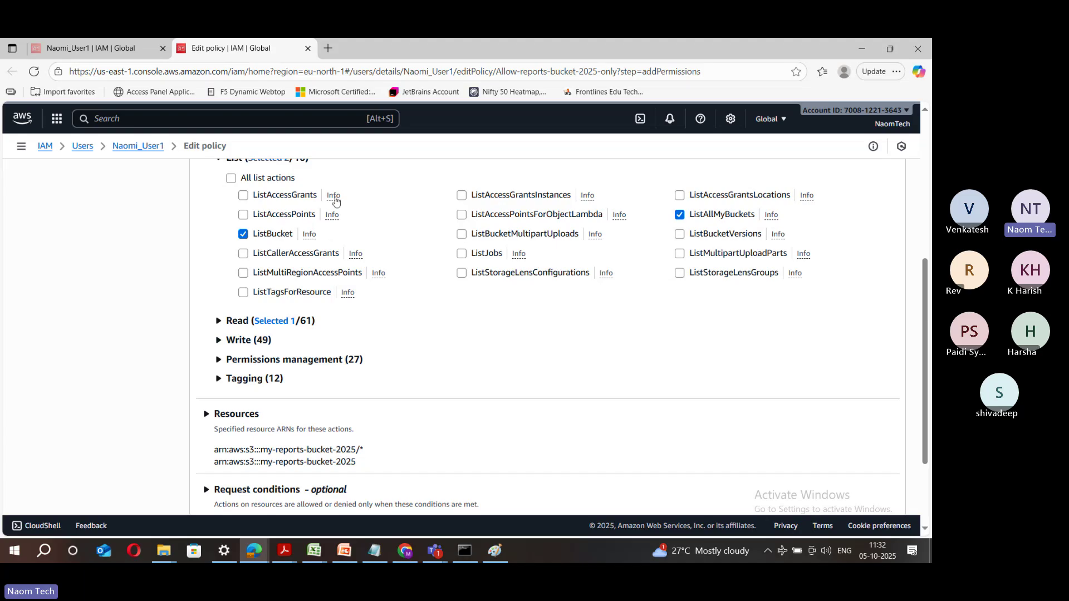
{"action": "scroll", "coordinate": [281, 217], "scroll_direction": "up", "scroll_amount": 1}
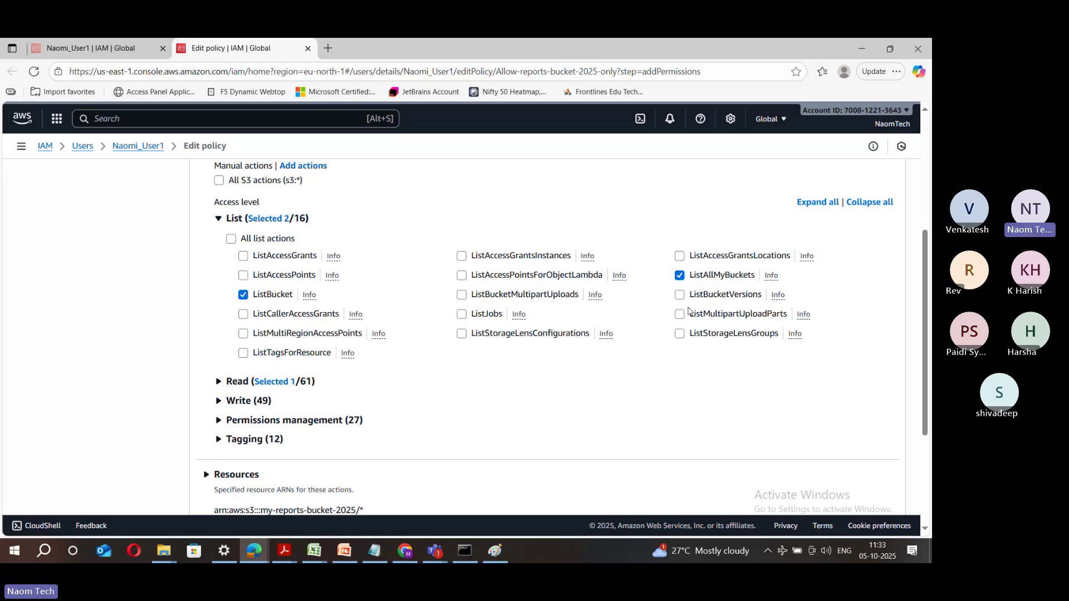
{"action": "scroll", "coordinate": [682, 305], "scroll_direction": "down", "scroll_amount": 3}
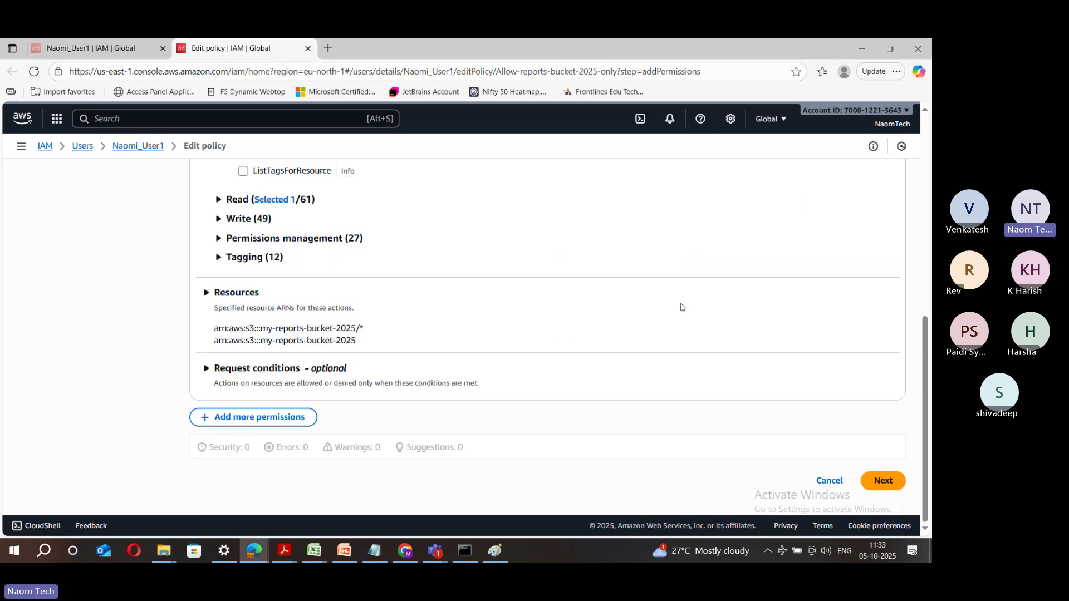
{"action": "scroll", "coordinate": [681, 308], "scroll_direction": "up", "scroll_amount": 1}
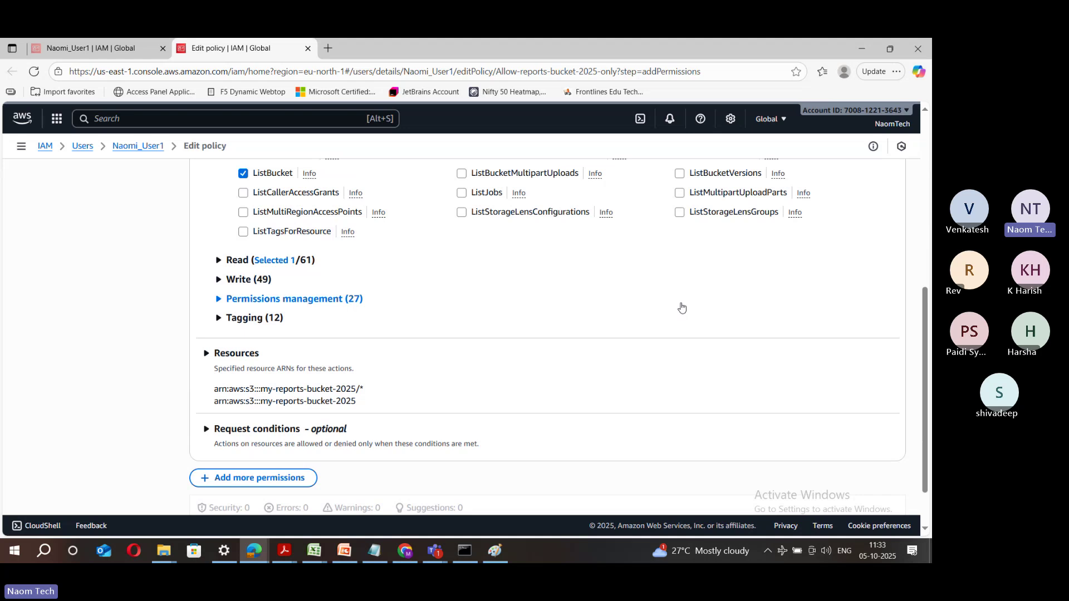
{"action": "left_click", "coordinate": [218, 260]}
{"action": "scroll", "coordinate": [522, 330], "scroll_direction": "down", "scroll_amount": 2}
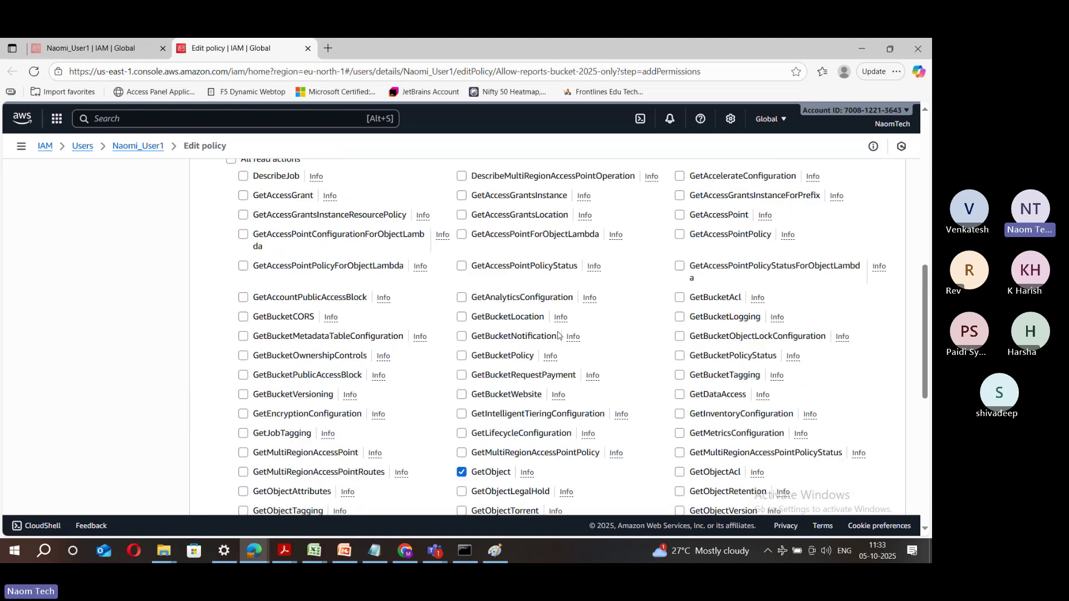
{"action": "scroll", "coordinate": [522, 330], "scroll_direction": "up", "scroll_amount": 3}
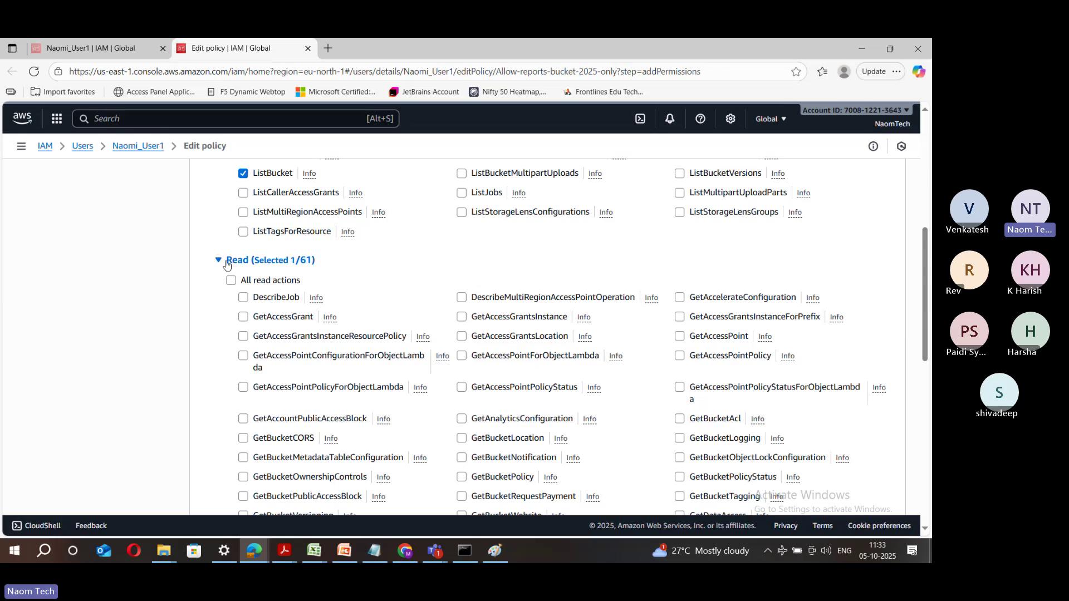
{"action": "left_click", "coordinate": [222, 260]}
{"action": "scroll", "coordinate": [247, 253], "scroll_direction": "down", "scroll_amount": 1}
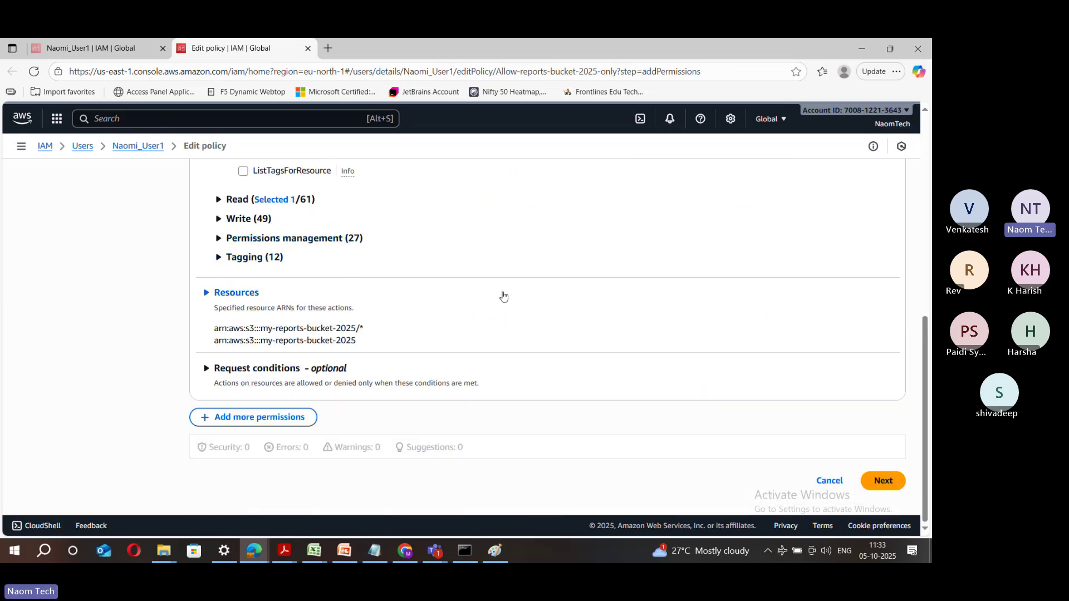
Save the updated policy on Review and save, then reopen Allow-reports-bucket-2025-only for editing.
{"action": "left_click", "coordinate": [885, 479]}
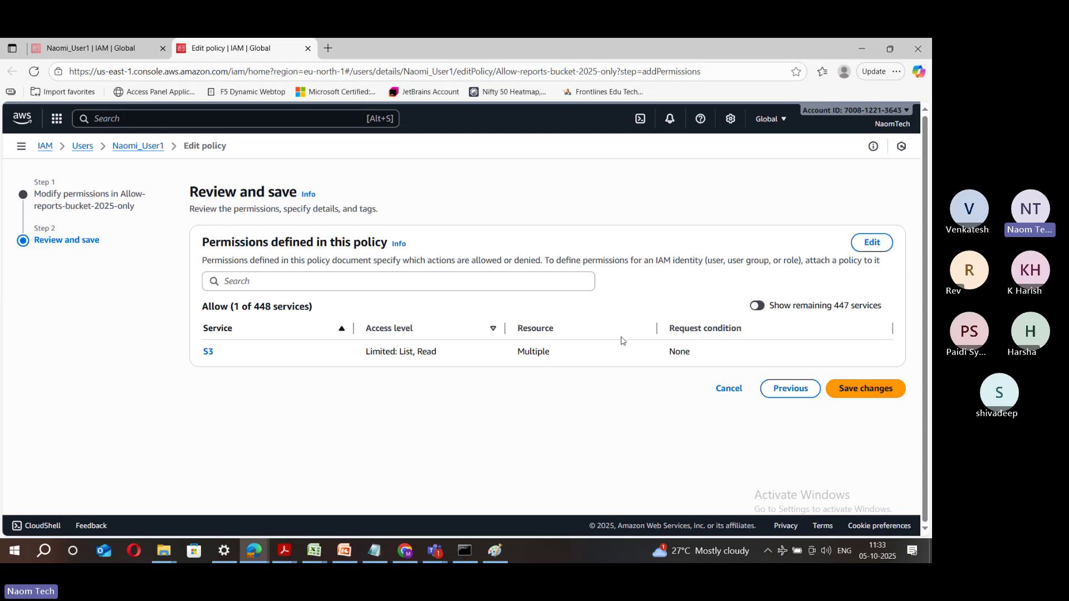
{"action": "left_click", "coordinate": [404, 282]}
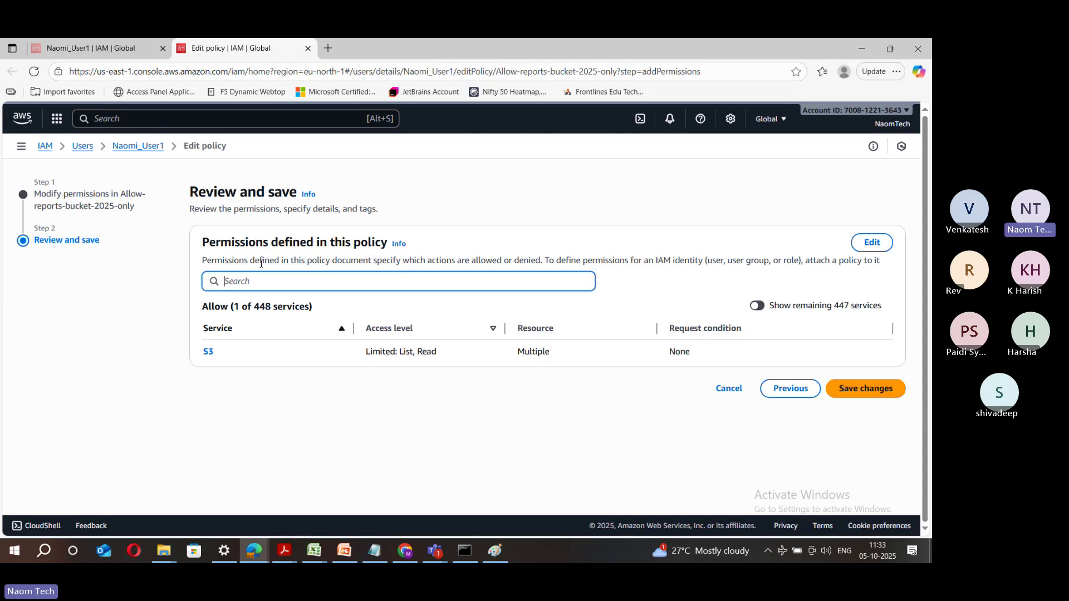
{"action": "left_click", "coordinate": [878, 392]}
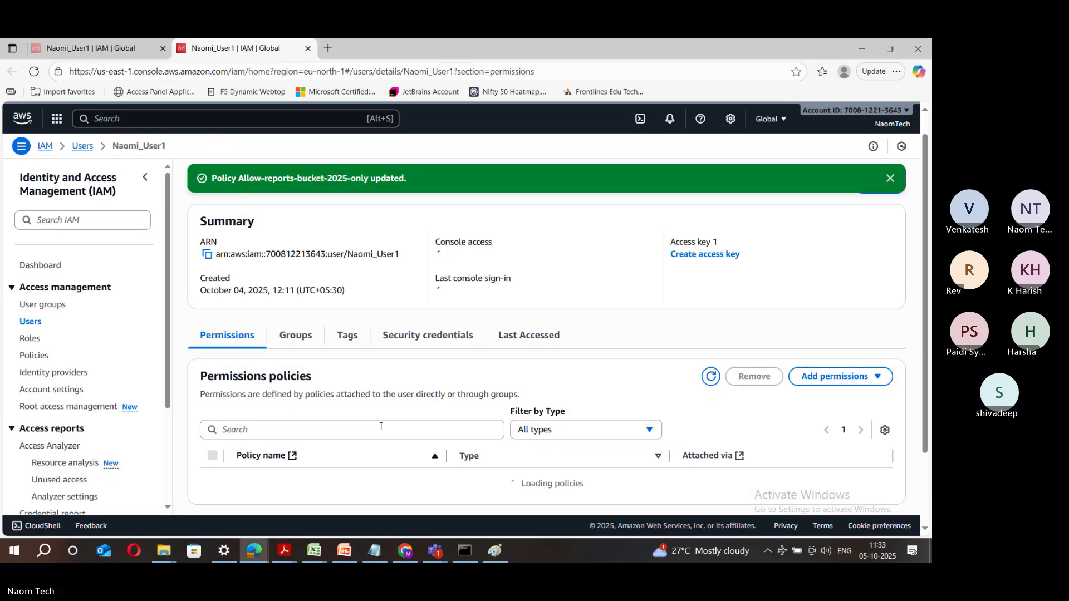
{"action": "scroll", "coordinate": [608, 291], "scroll_direction": "down", "scroll_amount": 2}
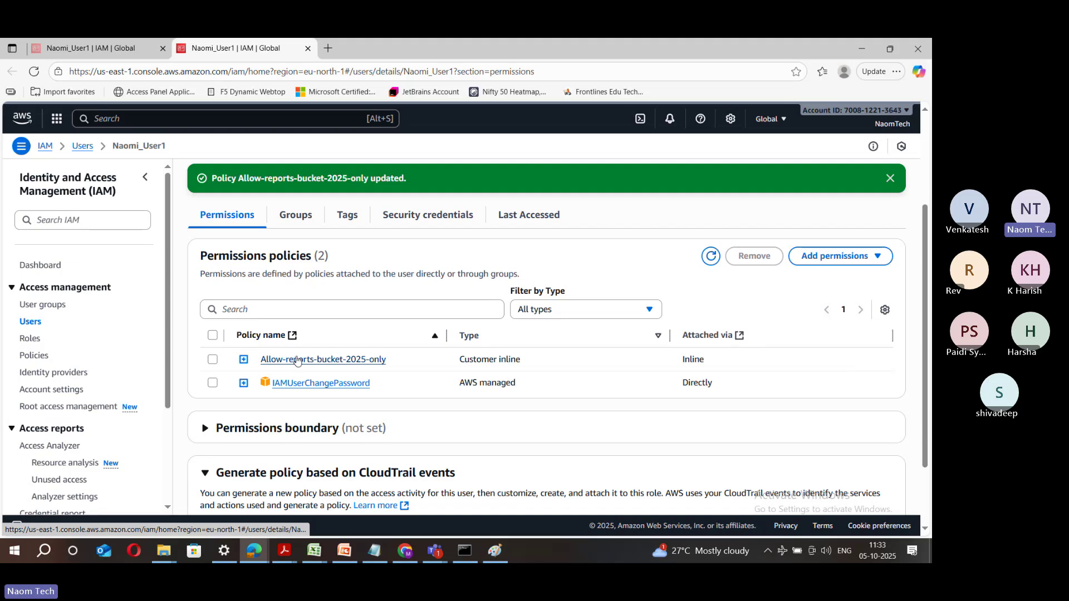
{"action": "left_click", "coordinate": [300, 359]}
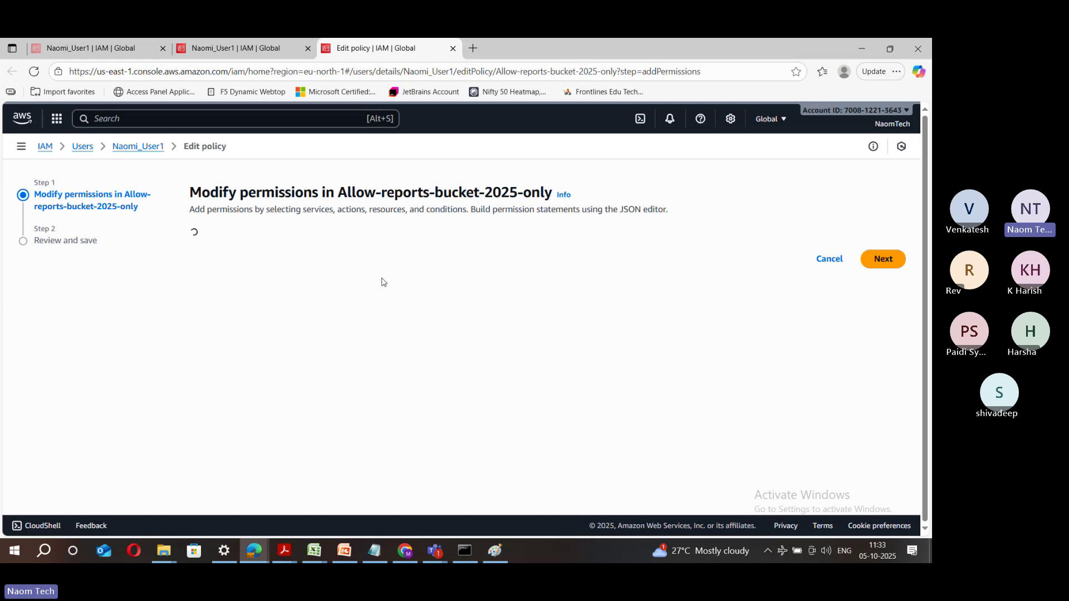
Review the JSON's VisualEditor1 statement allowing s3:ListAllMyBuckets on "*" and the VisualEditor0 statement.
{"action": "scroll", "coordinate": [311, 312], "scroll_direction": "down", "scroll_amount": 2}
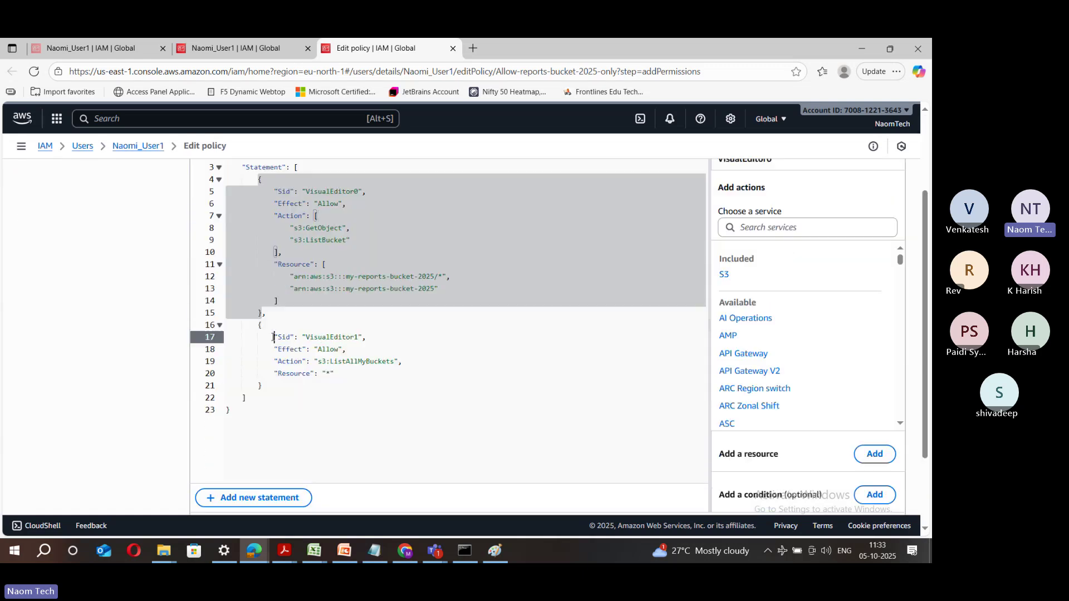
{"action": "left_click", "coordinate": [251, 329]}
{"action": "left_click_drag", "start_coordinate": [250, 328], "coordinate": [298, 387]}
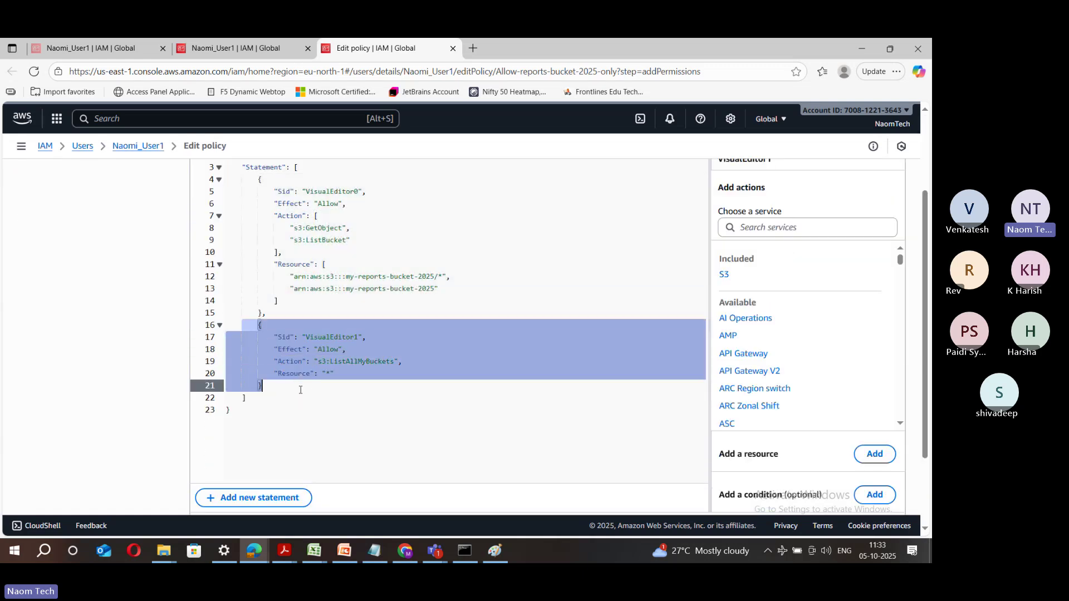
{"action": "left_click", "coordinate": [330, 350]}
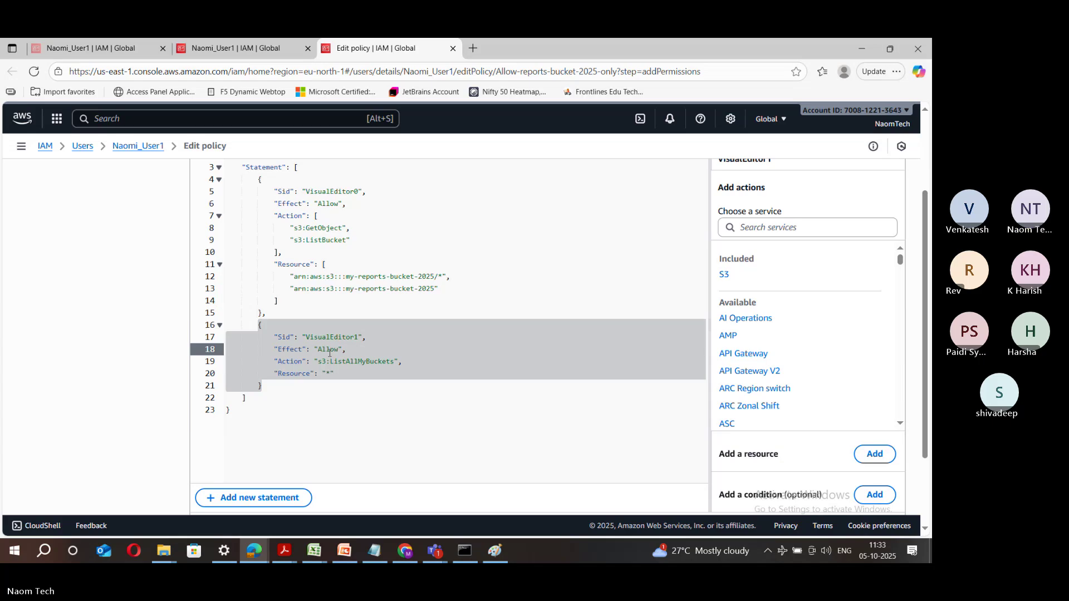
{"action": "left_click_drag", "start_coordinate": [253, 326], "coordinate": [262, 386]}
{"action": "left_click", "coordinate": [262, 385]}
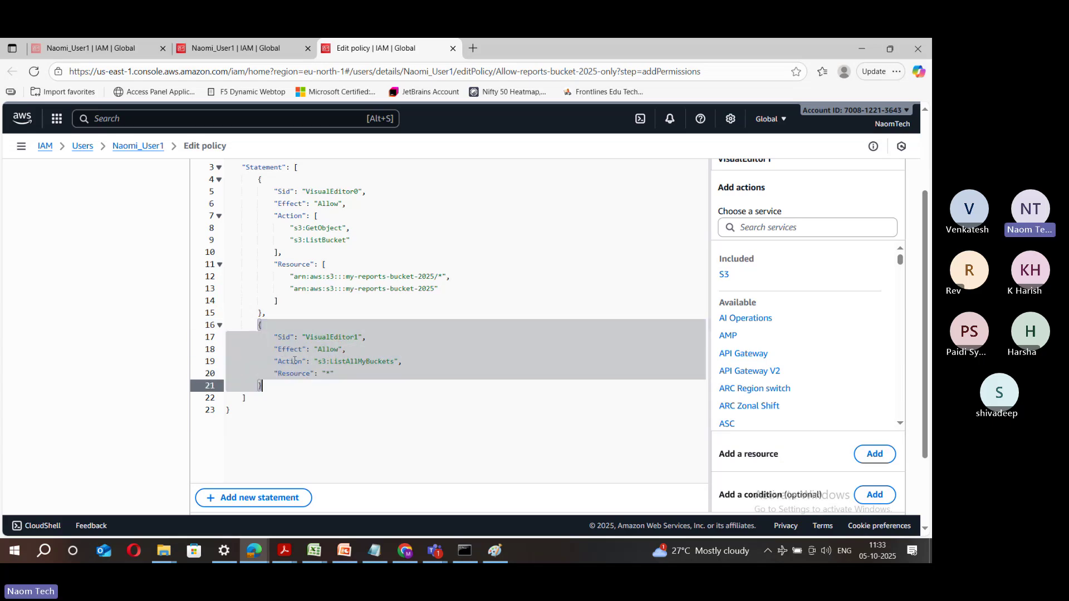
{"action": "left_click_drag", "start_coordinate": [319, 361], "coordinate": [384, 362]}
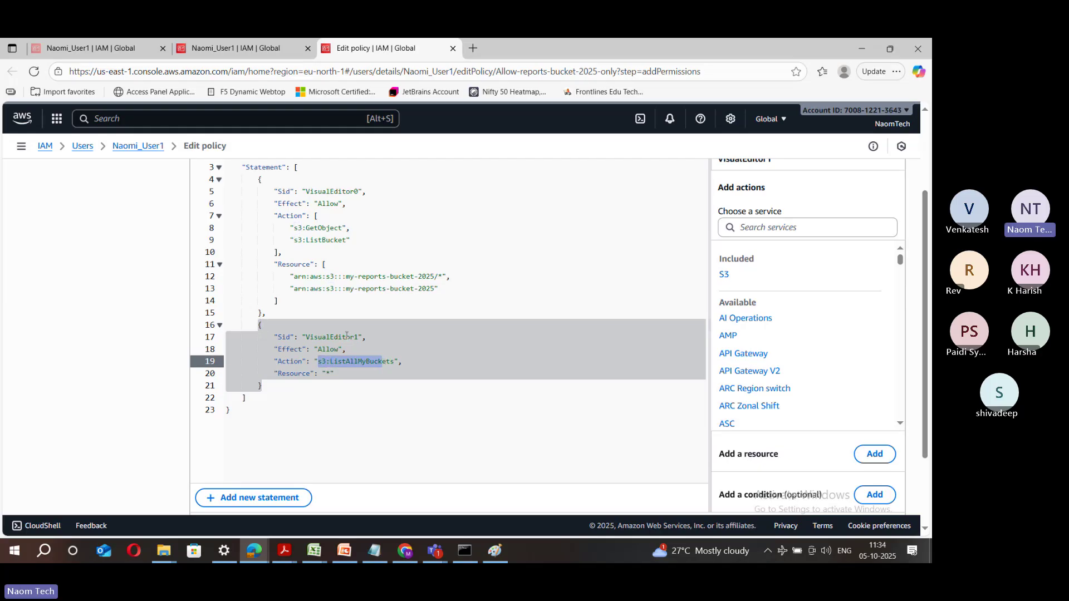
{"action": "left_click_drag", "start_coordinate": [242, 179], "coordinate": [318, 313]}
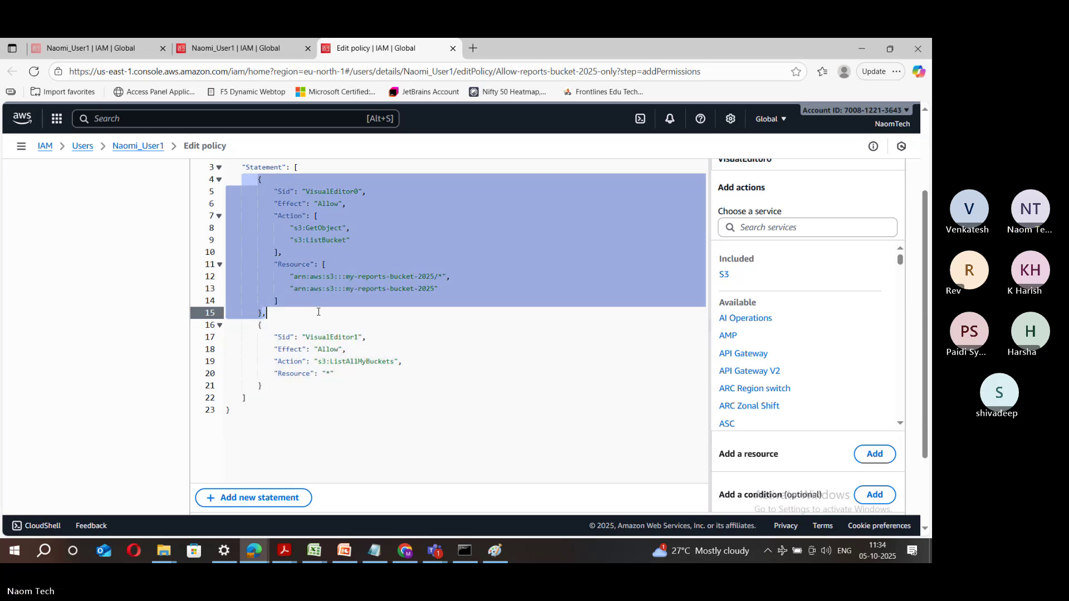
{"action": "left_click_drag", "start_coordinate": [327, 204], "coordinate": [355, 213]}
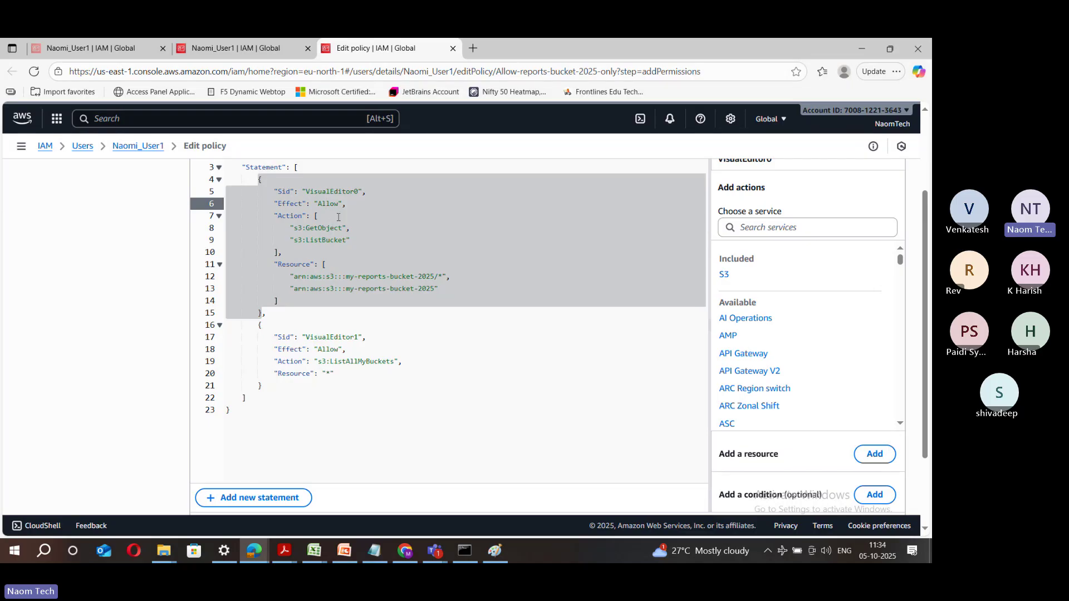
Bring the IAM user's S3 buckets window to the front, still showing 0 buckets and Access Denied.
{"action": "left_click", "coordinate": [405, 551]}
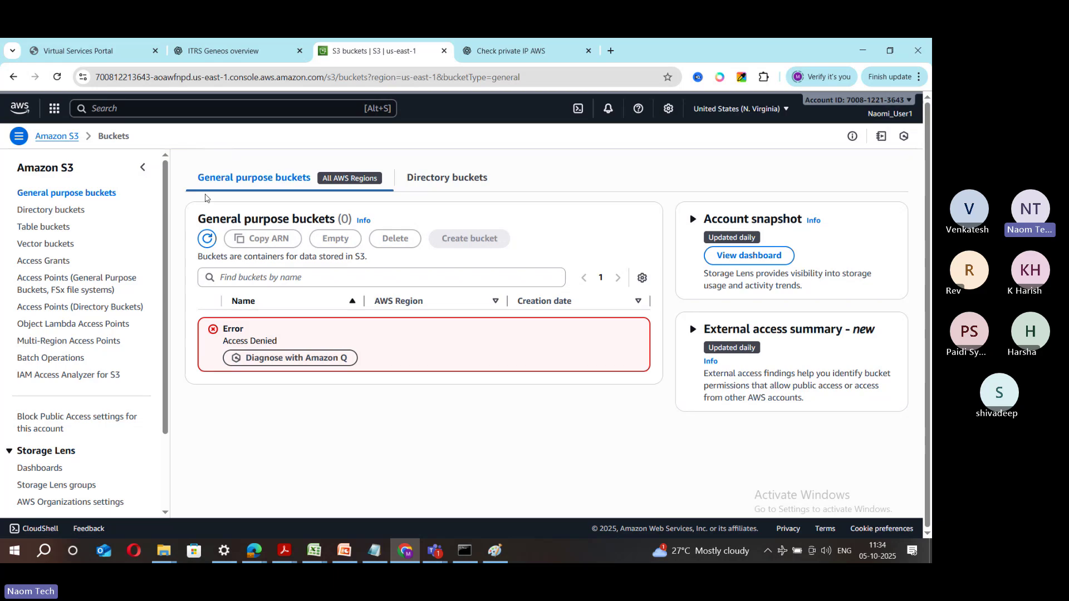
{"action": "mouse_move", "coordinate": [271, 553]}
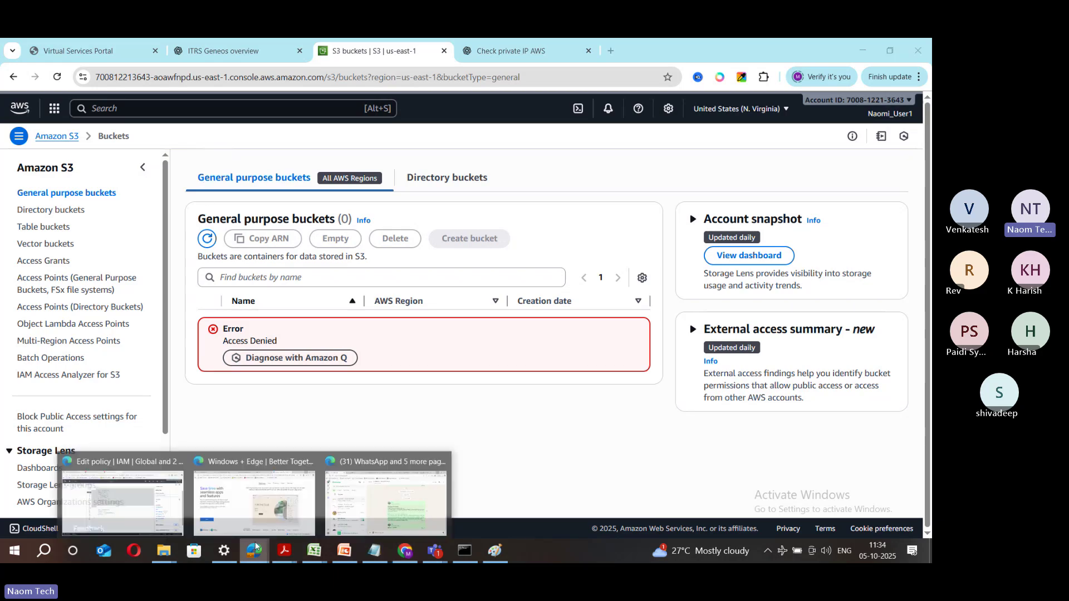
{"action": "left_click", "coordinate": [150, 504]}
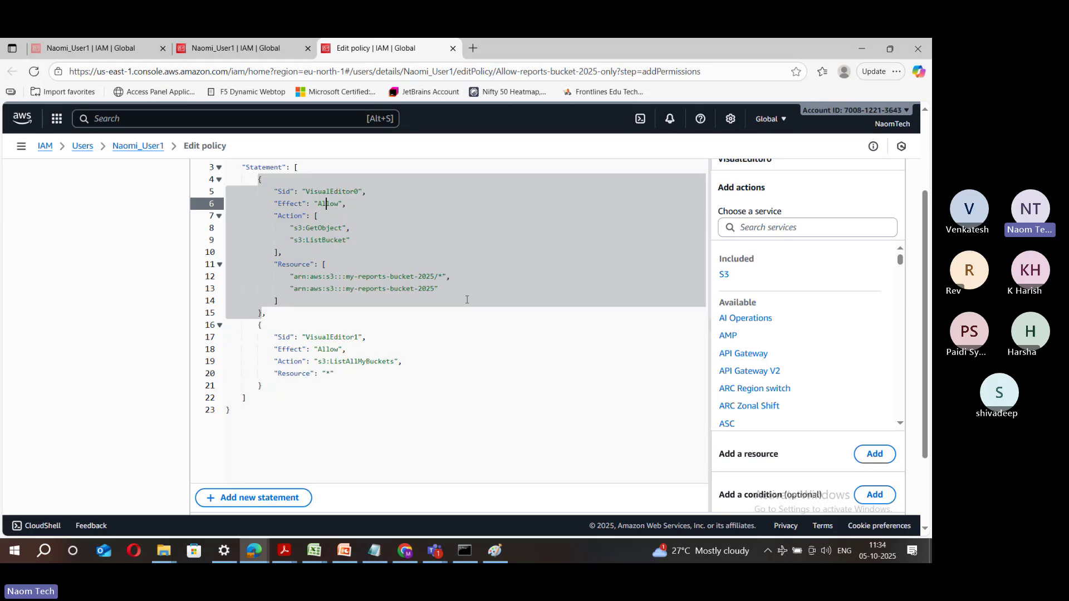
{"action": "left_click", "coordinate": [862, 49]}
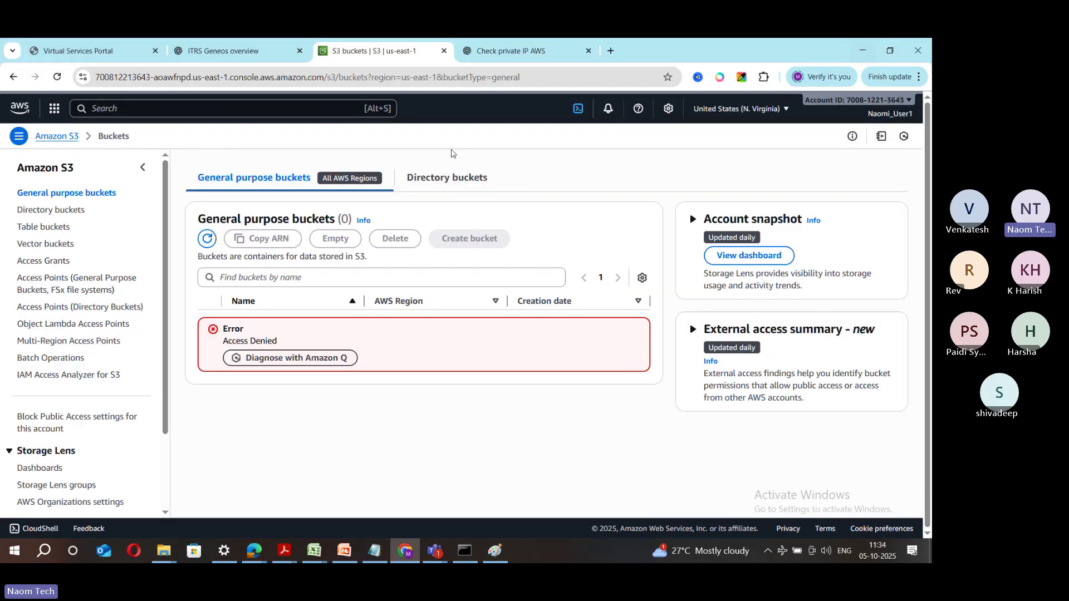
{"action": "mouse_move", "coordinate": [254, 551]}
{"action": "left_click", "coordinate": [167, 504]}
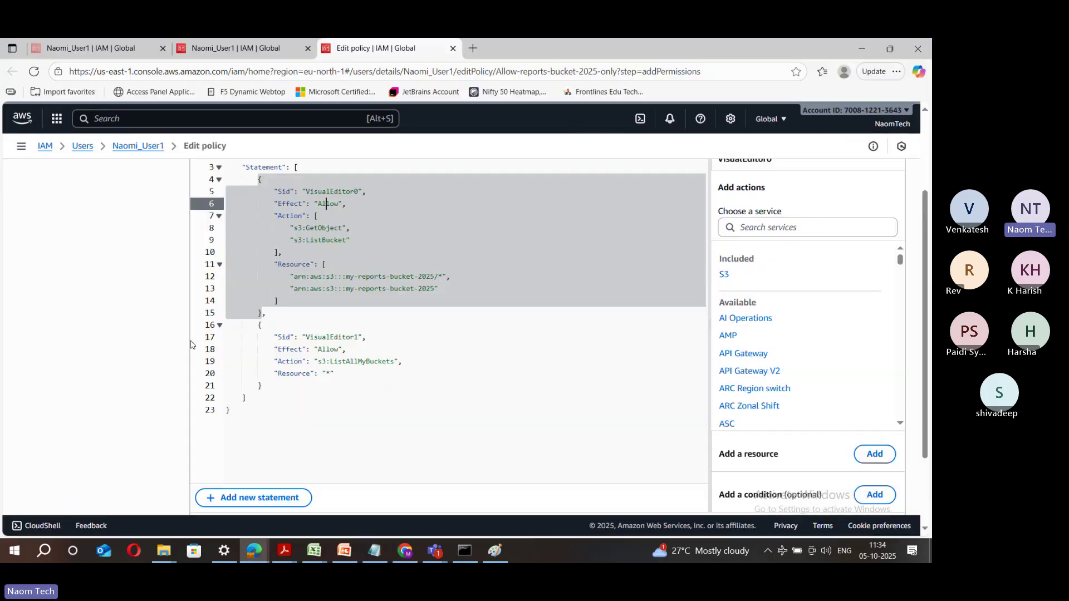
{"action": "left_click", "coordinate": [864, 49]}
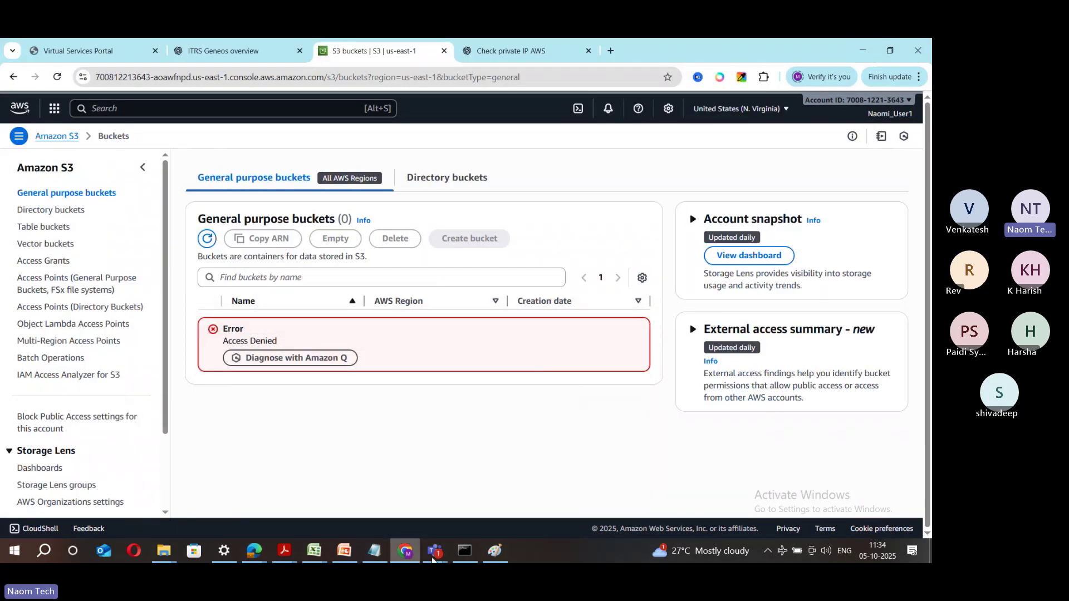
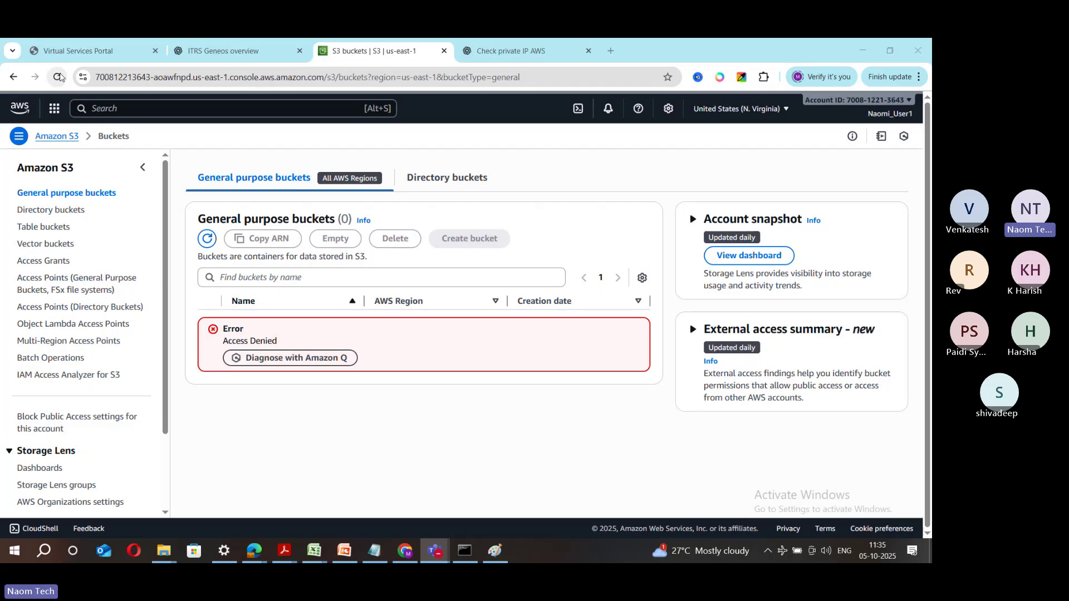
Reload the S3 bucket list, then download sample_report.txt from my-reports-bucket-2025.
{"action": "left_click", "coordinate": [58, 77]}
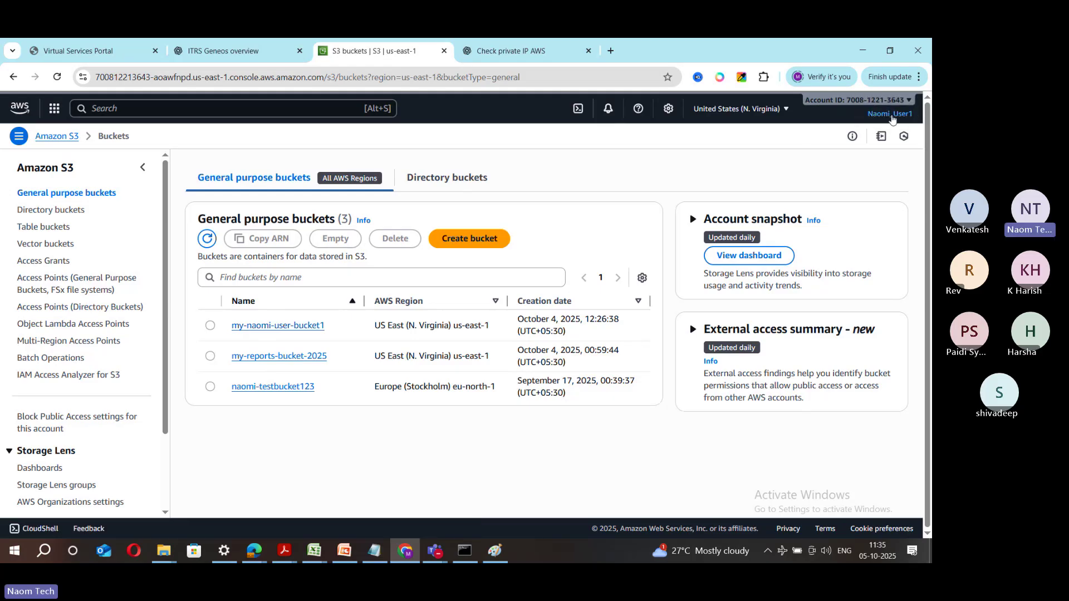
{"action": "left_click", "coordinate": [854, 113]}
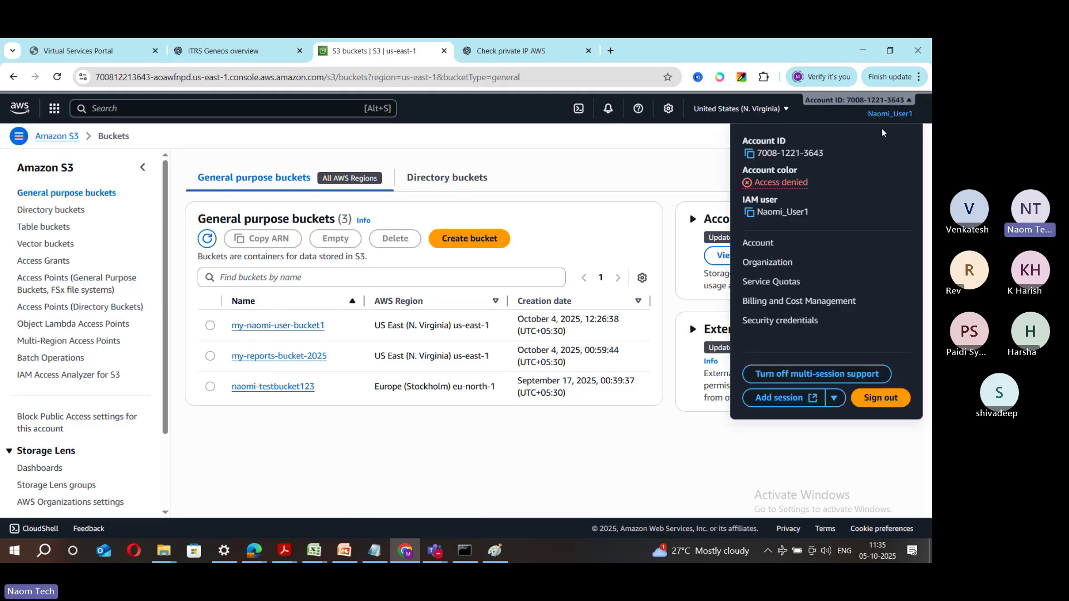
{"action": "left_click", "coordinate": [627, 154]}
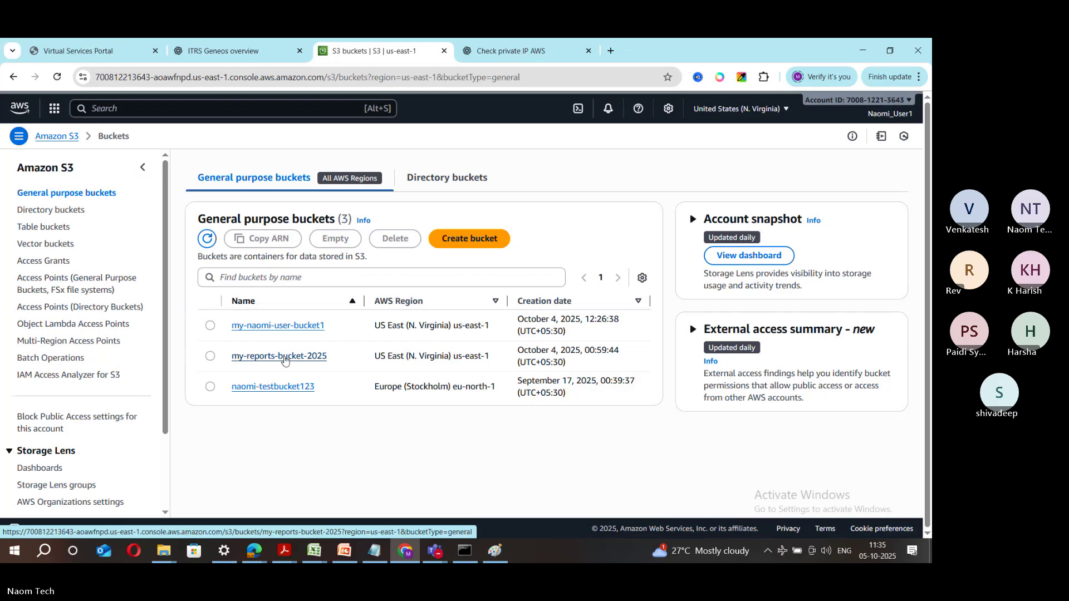
{"action": "left_click", "coordinate": [289, 359]}
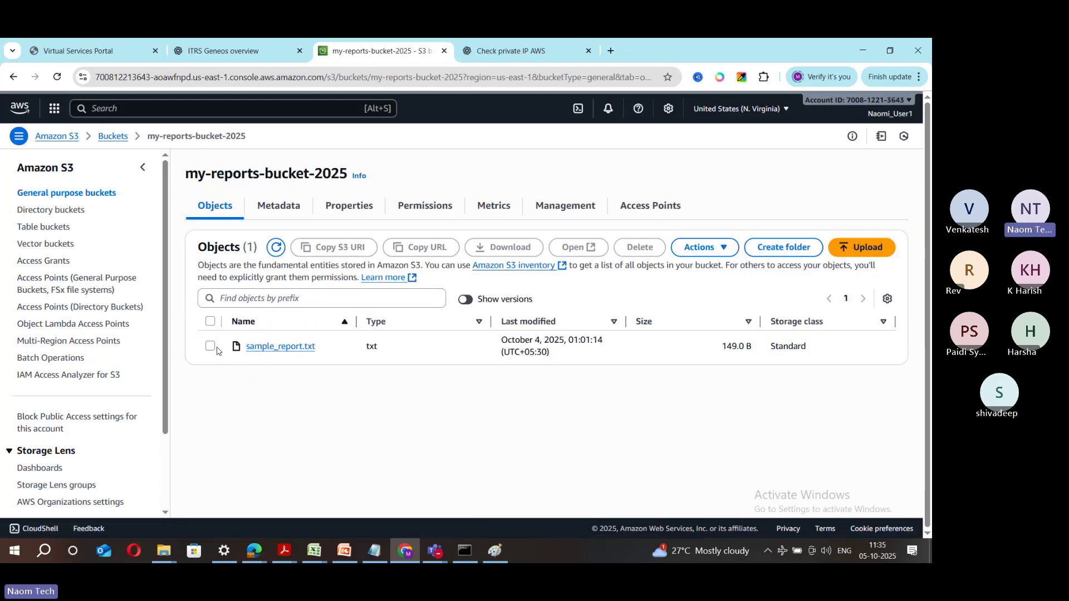
{"action": "left_click", "coordinate": [211, 347]}
{"action": "left_click", "coordinate": [441, 269]}
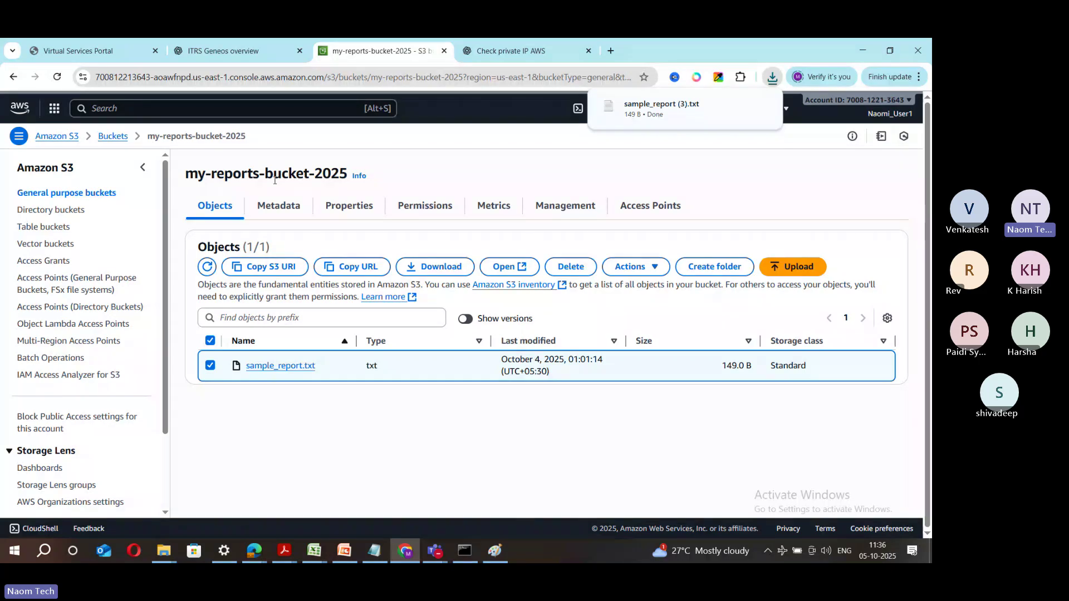
Open my-naomi-user-bucket1 to confirm its objects can't be listed, then return to Buckets.
{"action": "left_click", "coordinate": [113, 136]}
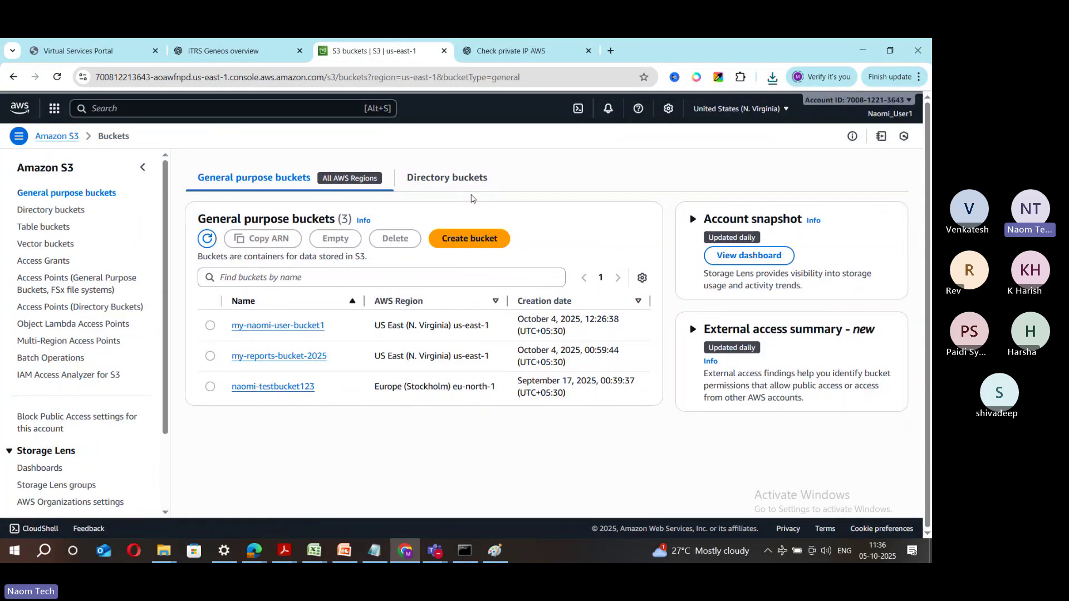
{"action": "left_click", "coordinate": [287, 327]}
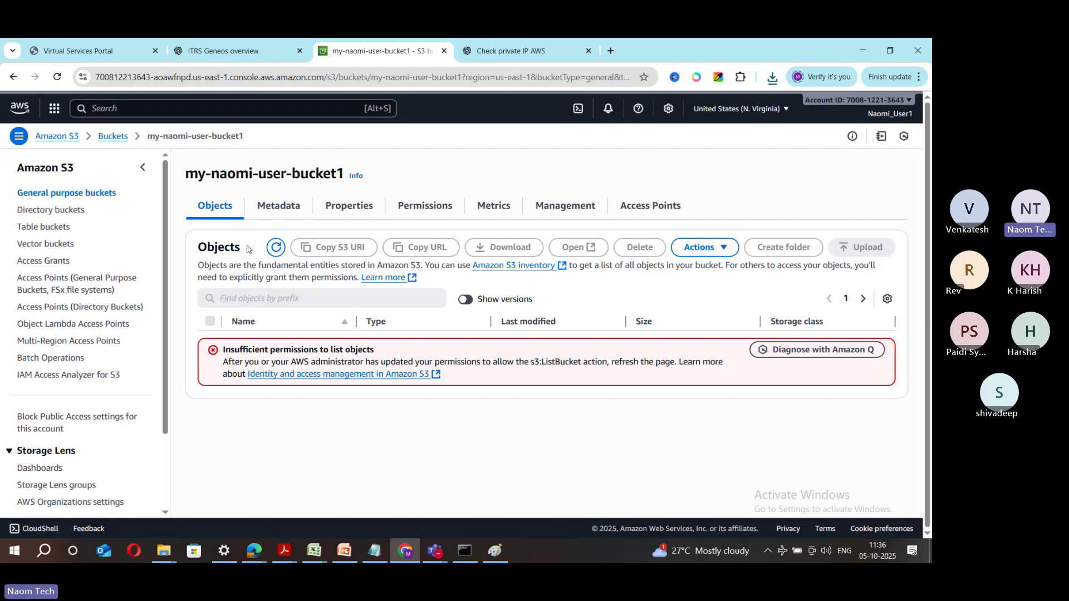
{"action": "left_click", "coordinate": [116, 136]}
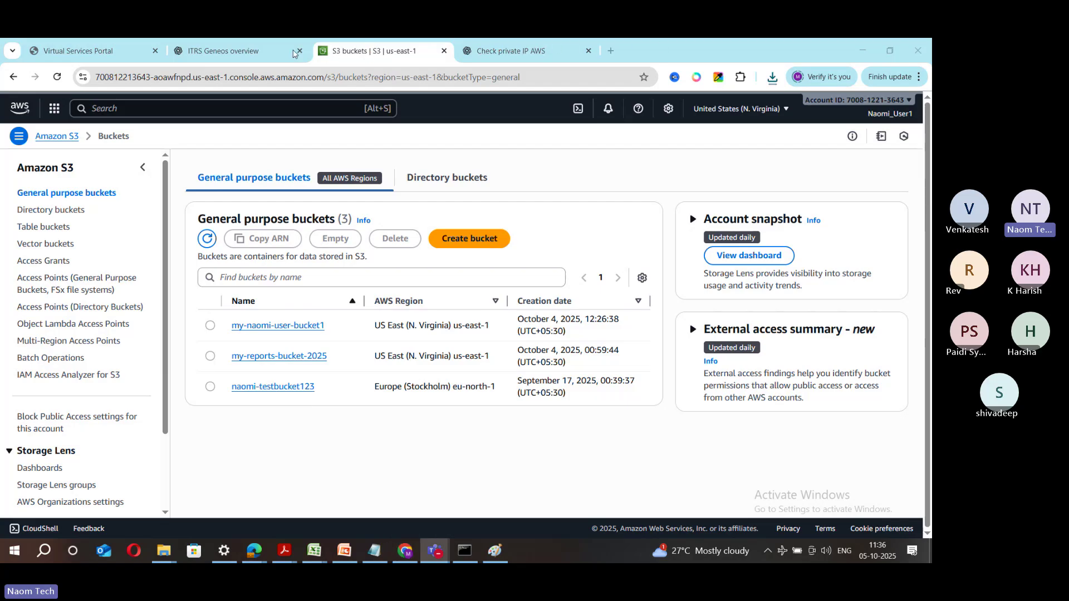
In the Check private IP AWS chat, highlight the Important Notes points about hiding buckets.
{"action": "left_click", "coordinate": [511, 51]}
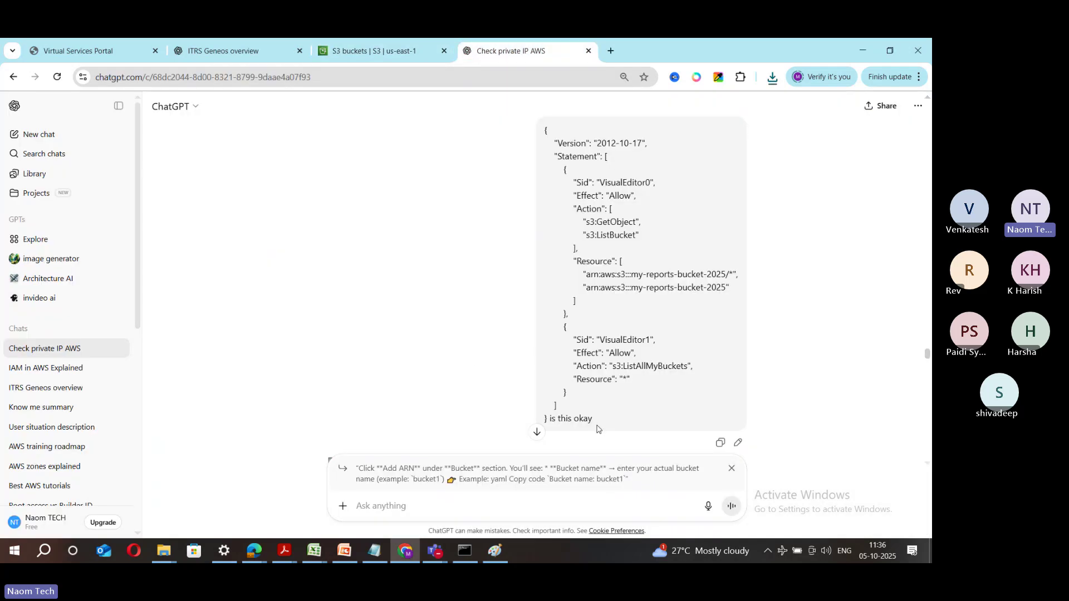
{"action": "scroll", "coordinate": [473, 370], "scroll_direction": "down", "scroll_amount": 15}
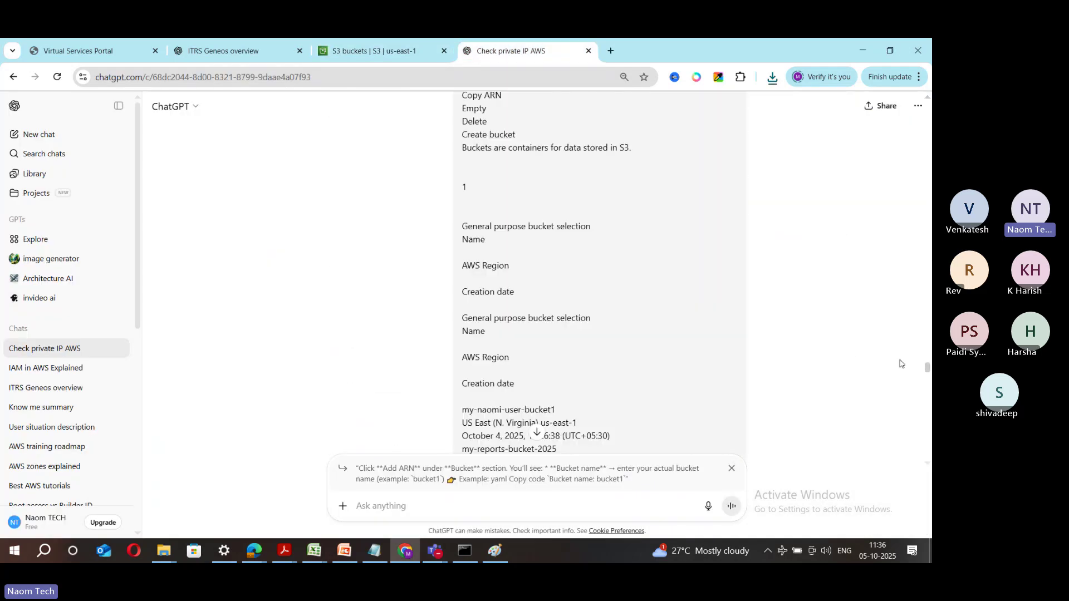
{"action": "left_click_drag", "start_coordinate": [927, 367], "coordinate": [930, 509]}
{"action": "scroll", "coordinate": [662, 423], "scroll_direction": "up", "scroll_amount": 10}
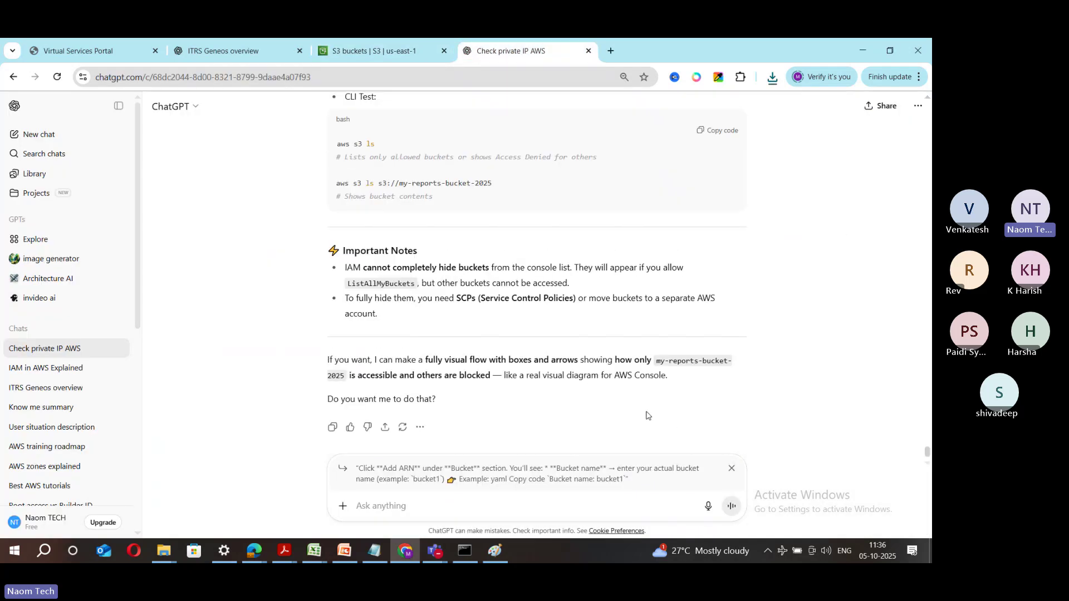
{"action": "scroll", "coordinate": [646, 415], "scroll_direction": "down", "scroll_amount": 10}
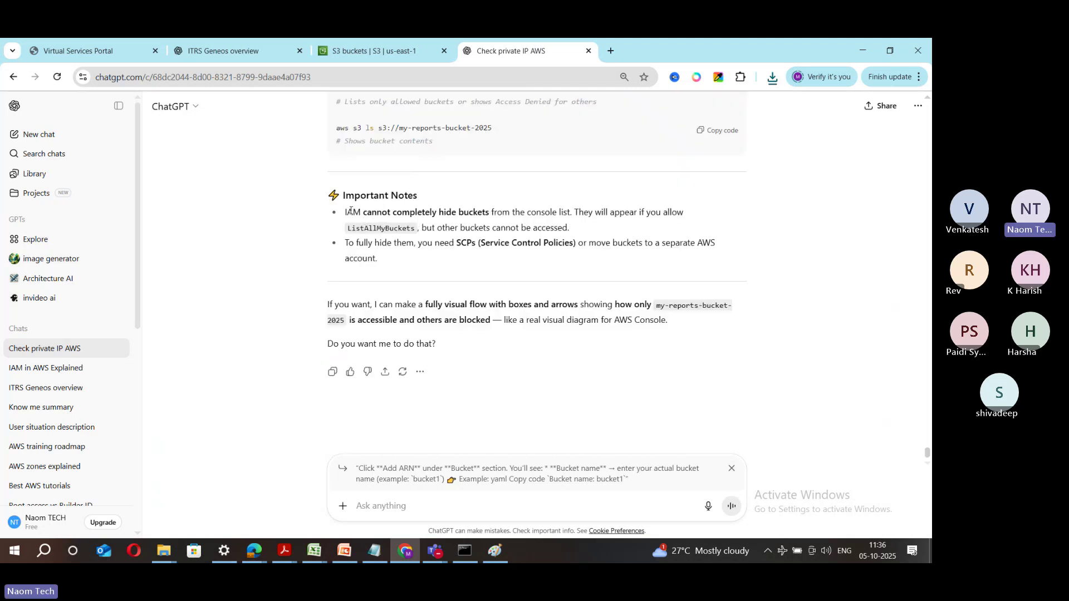
{"action": "left_click_drag", "start_coordinate": [349, 206], "coordinate": [536, 271]}
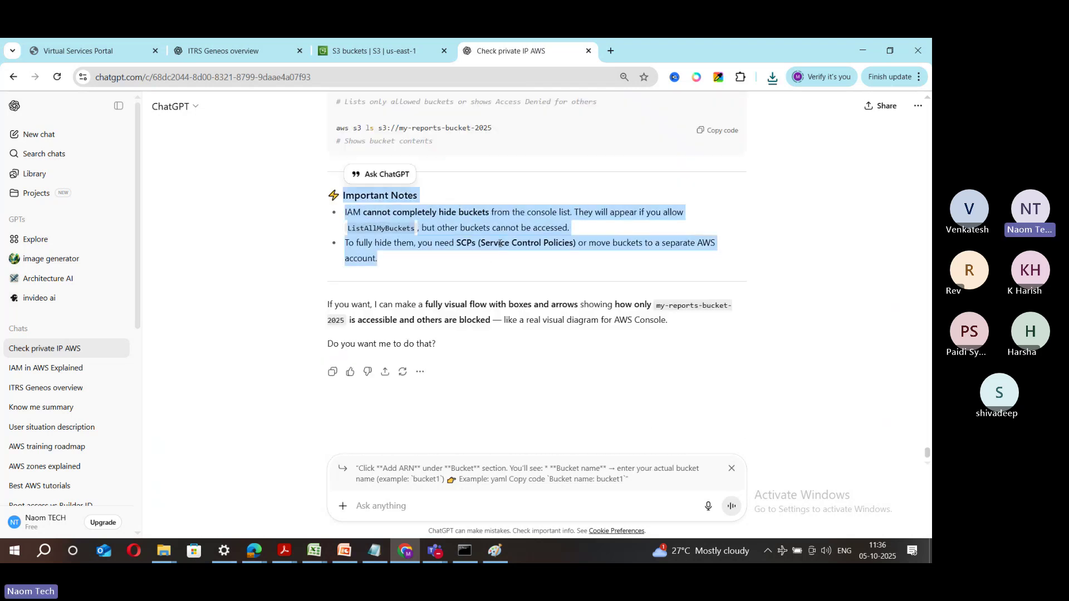
{"action": "left_click", "coordinate": [397, 225]}
{"action": "left_click_drag", "start_coordinate": [366, 212], "coordinate": [571, 214]}
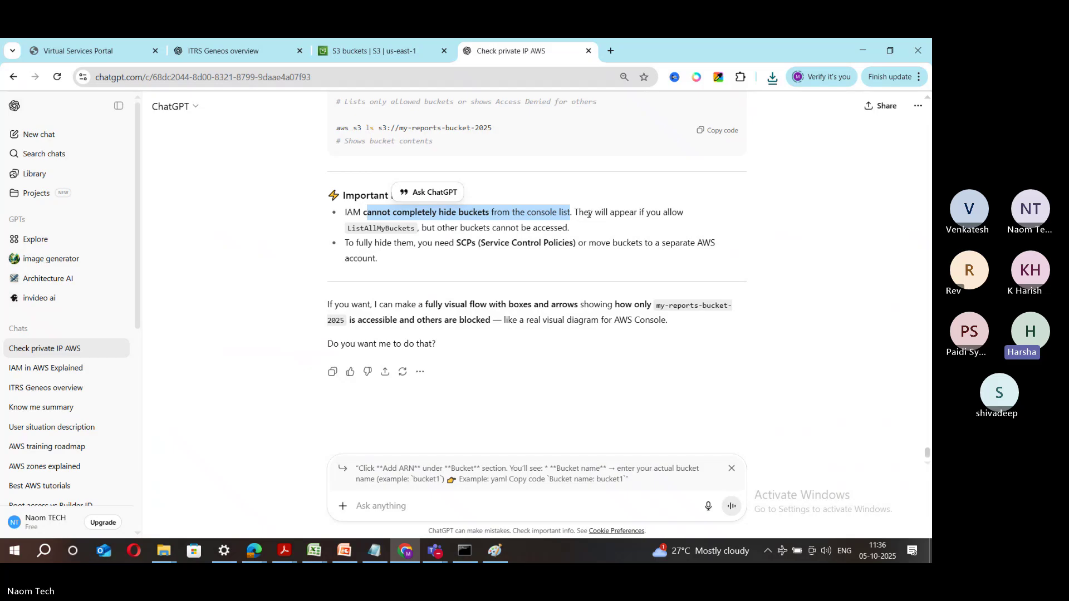
{"action": "left_click_drag", "start_coordinate": [579, 214], "coordinate": [601, 229]}
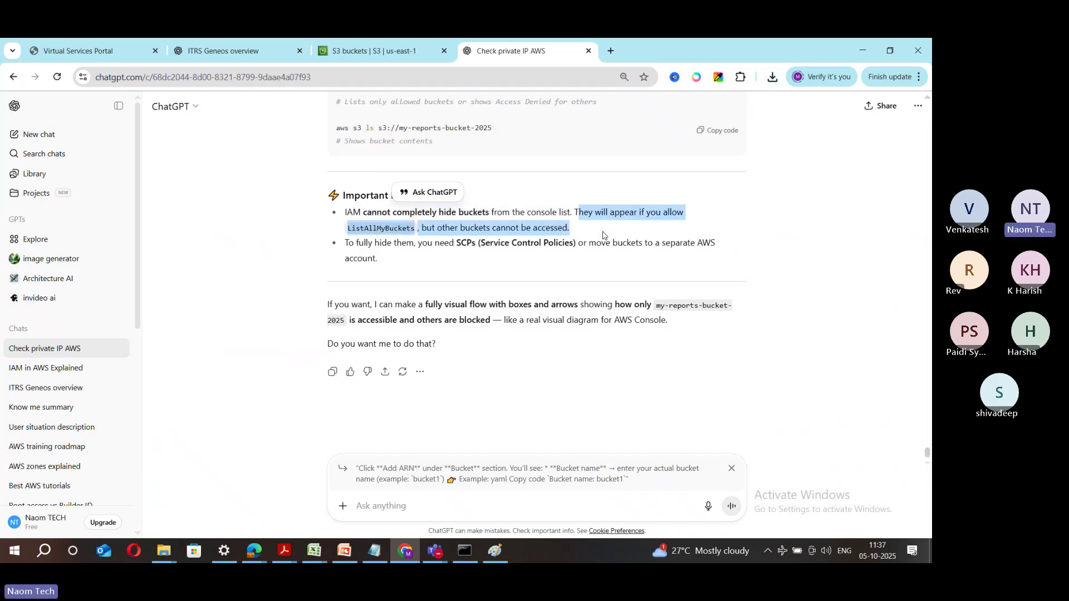
{"action": "left_click", "coordinate": [360, 228]}
{"action": "left_click_drag", "start_coordinate": [427, 229], "coordinate": [568, 229]}
{"action": "left_click", "coordinate": [493, 268]}
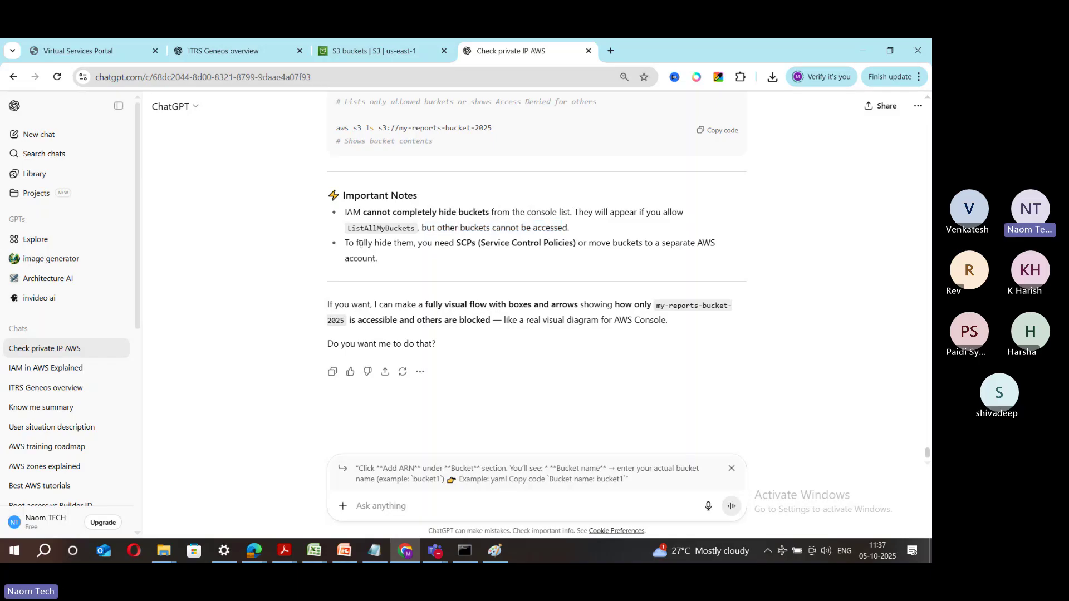
{"action": "left_click_drag", "start_coordinate": [356, 244], "coordinate": [445, 245]}
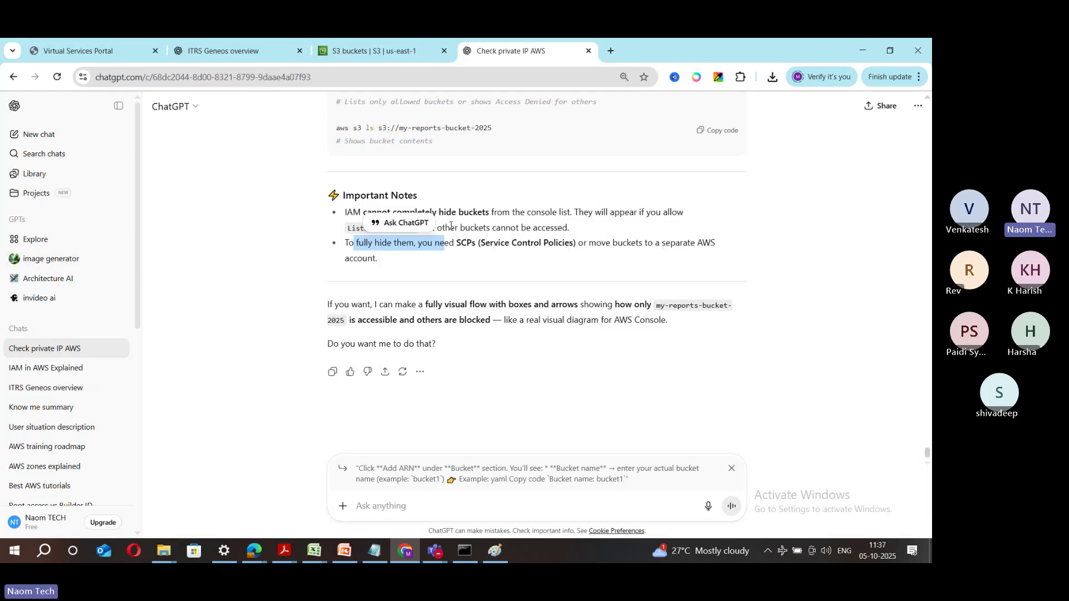
Select the whole Important Notes block for copying.
{"action": "left_click_drag", "start_coordinate": [337, 207], "coordinate": [412, 261]}
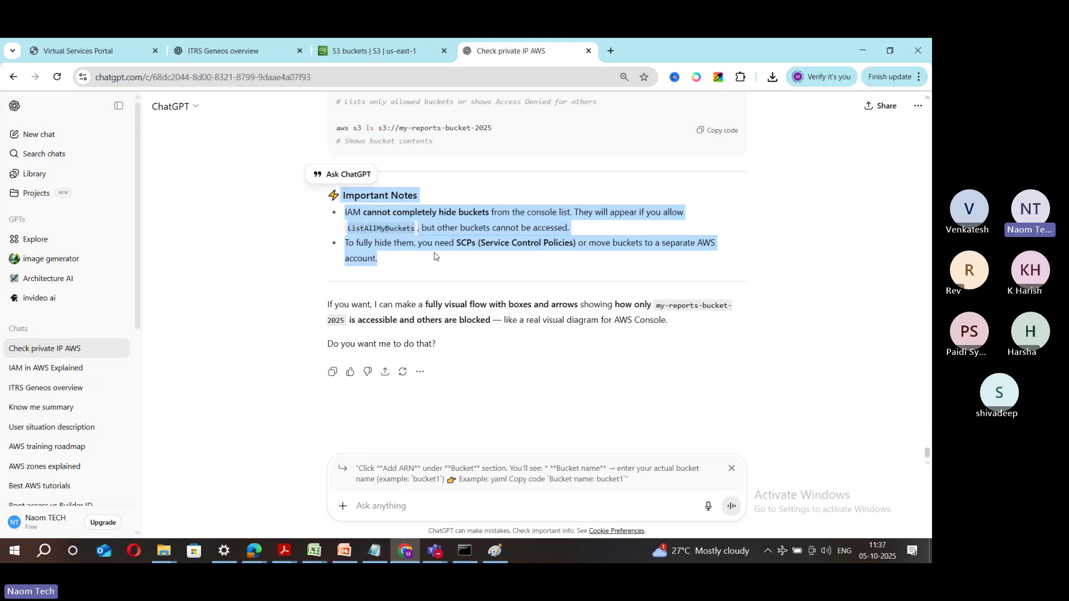
{"action": "left_click", "coordinate": [434, 256]}
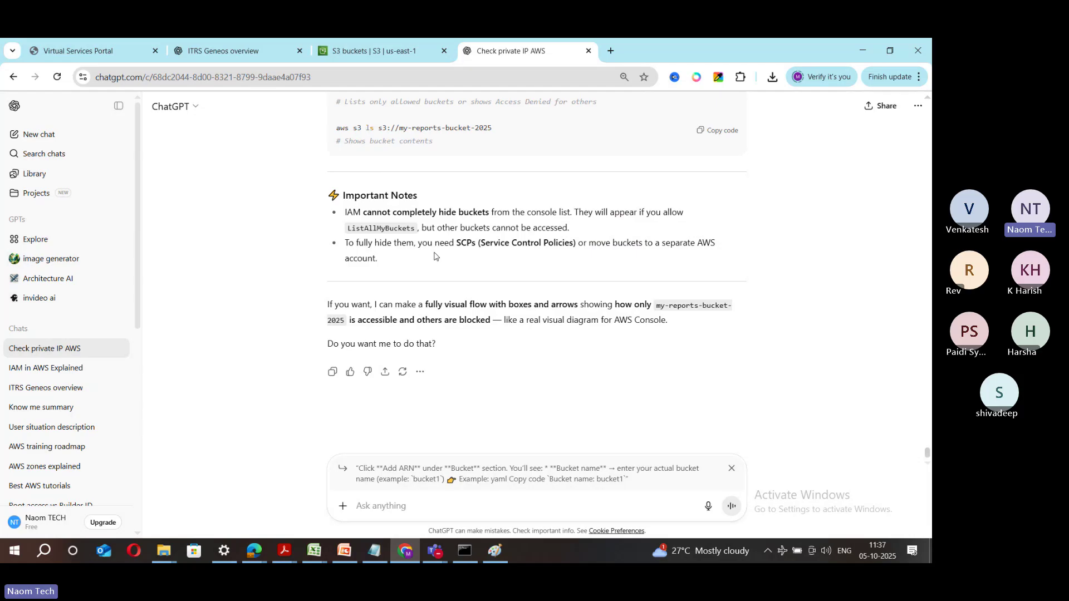
{"action": "left_click_drag", "start_coordinate": [346, 207], "coordinate": [557, 265]}
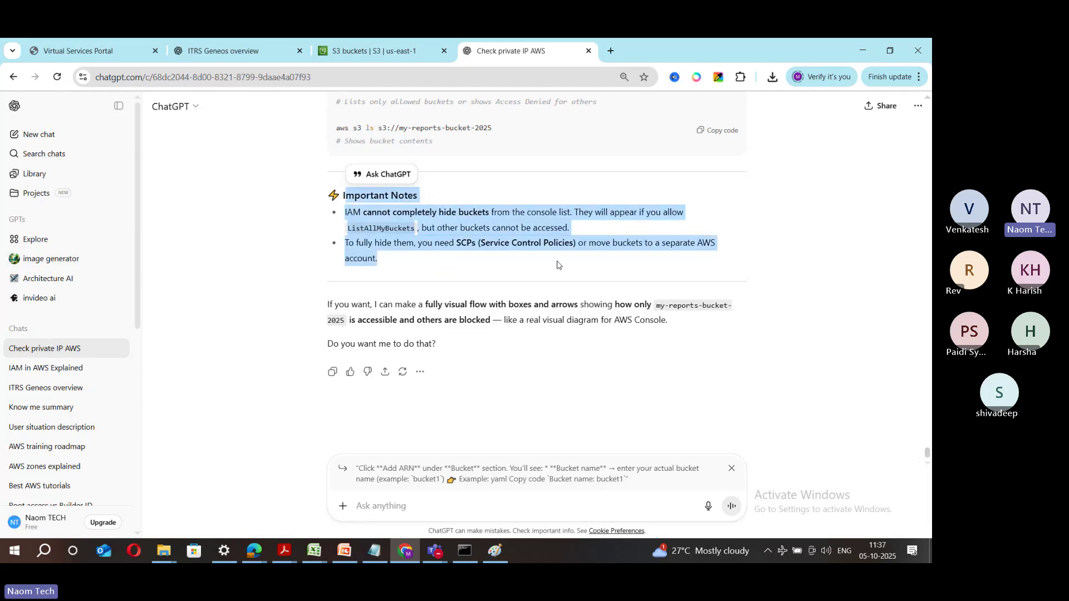
{"action": "left_click", "coordinate": [557, 265]}
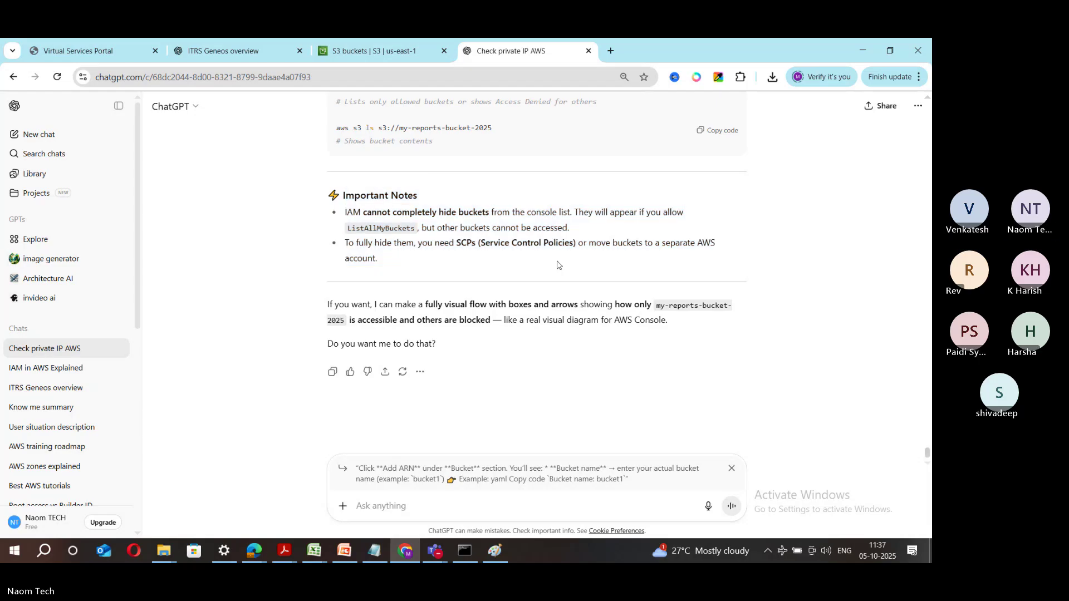
{"action": "left_click_drag", "start_coordinate": [341, 193], "coordinate": [424, 260]}
{"action": "key", "text": "ctrl+c"}
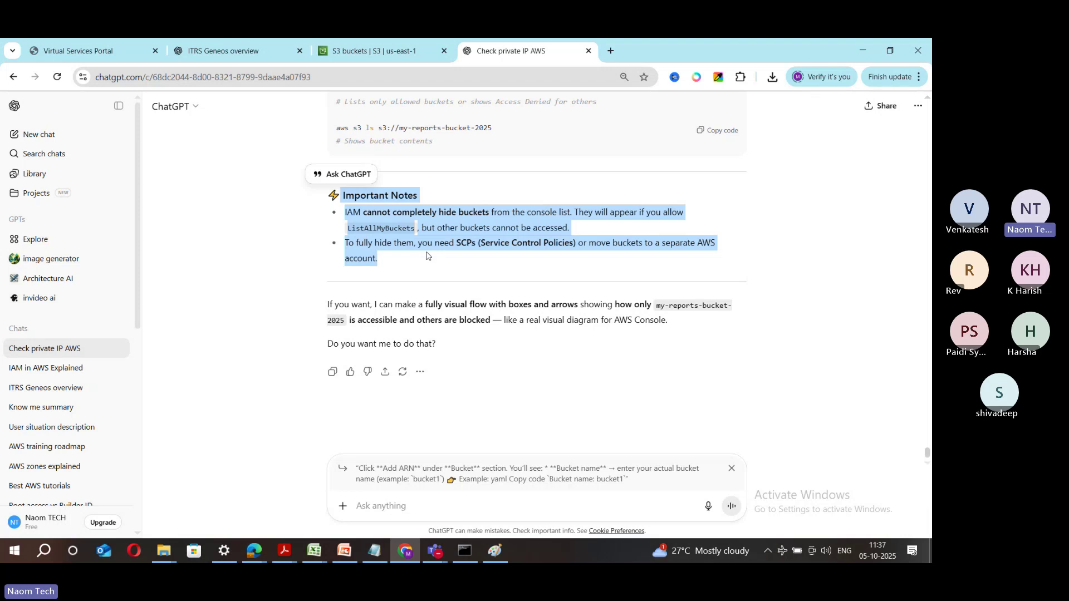
{"action": "left_click", "coordinate": [342, 556]}
Browse slides 93–95 covering the ARNs, the policy table and the JSON policy.
{"action": "left_click", "coordinate": [85, 445]}
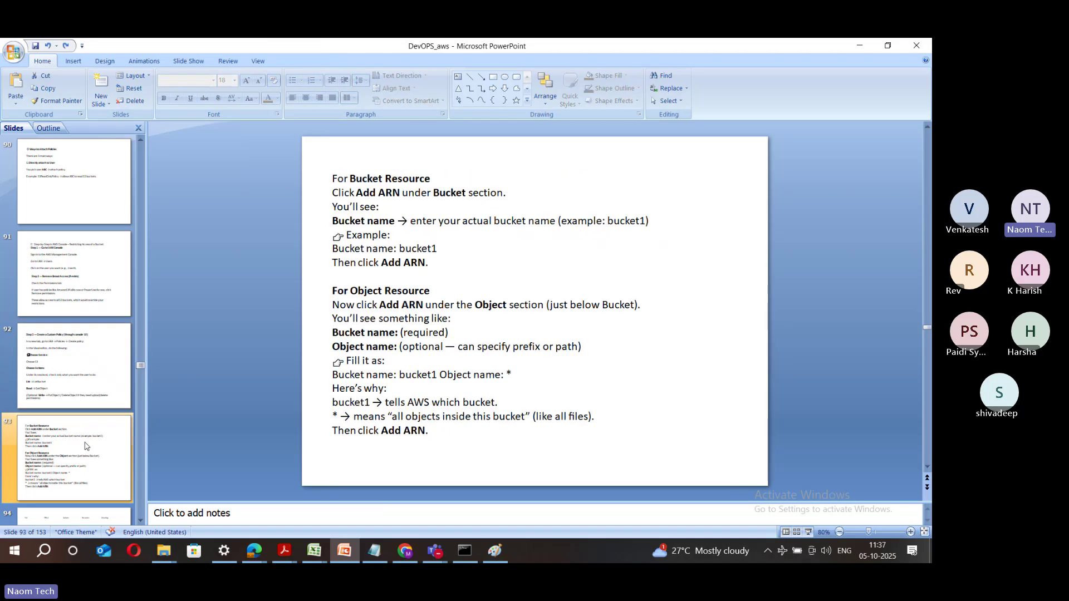
{"action": "scroll", "coordinate": [97, 285], "scroll_direction": "down", "scroll_amount": 2}
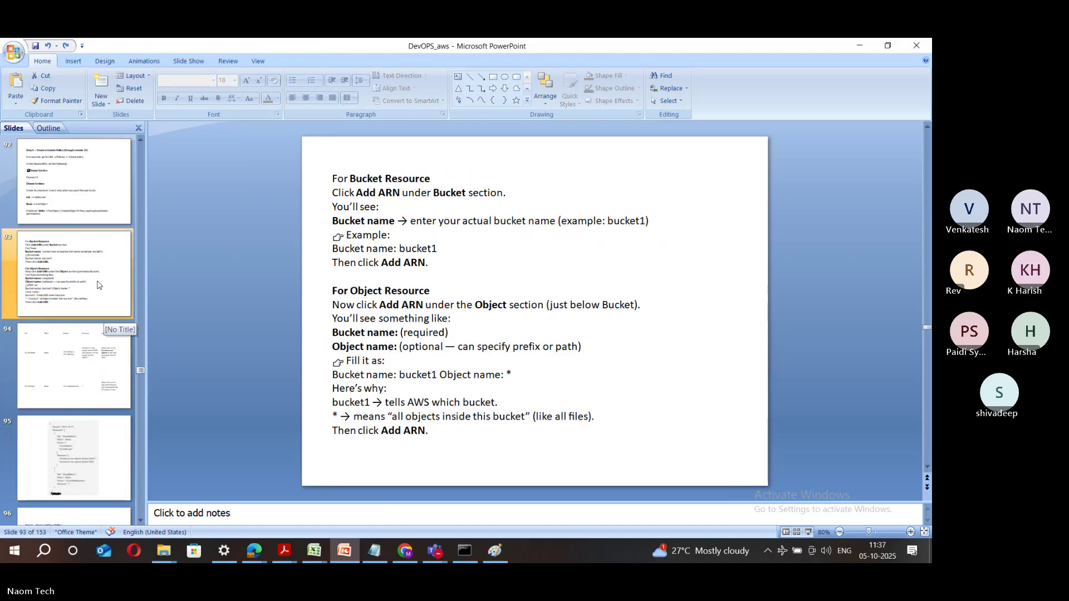
{"action": "left_click", "coordinate": [71, 408]}
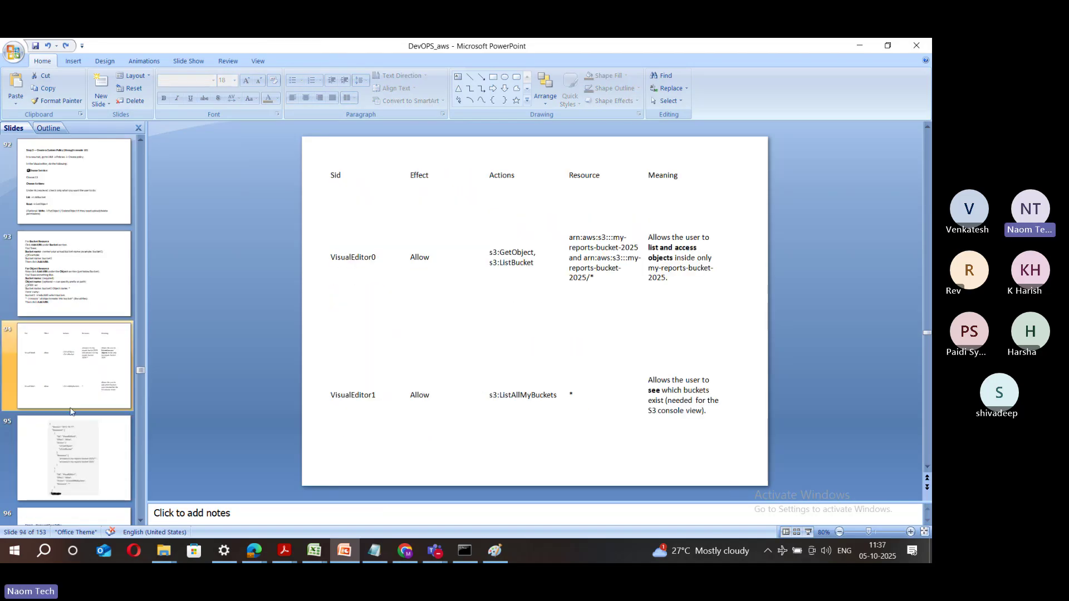
{"action": "scroll", "coordinate": [70, 411], "scroll_direction": "down", "scroll_amount": 2}
{"action": "left_click", "coordinate": [84, 287]}
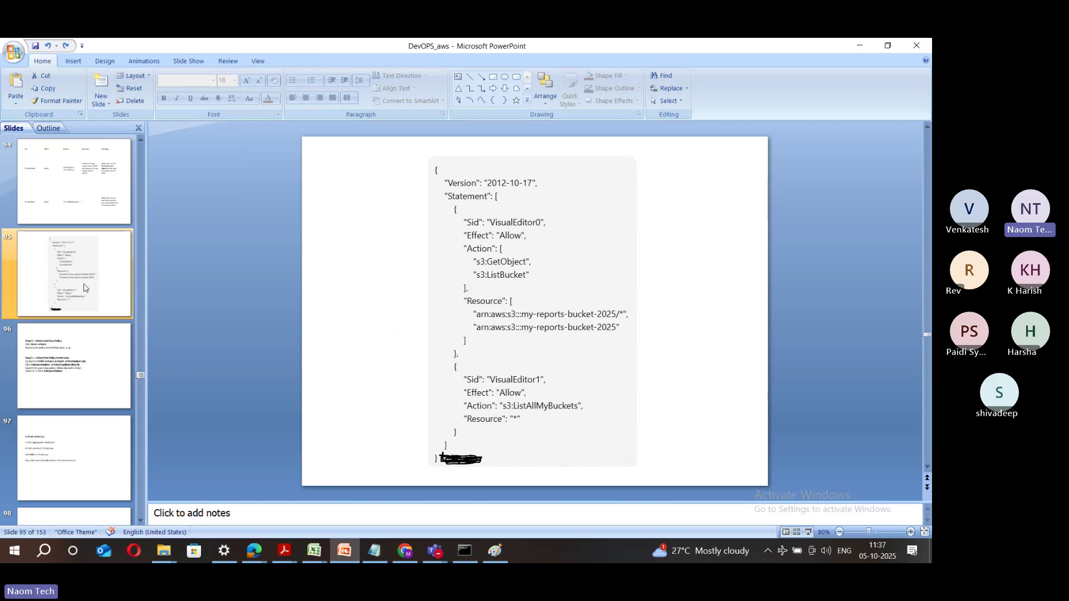
Insert a blank slide 97 right after the Step 4 — Name and Save Policy slide.
{"action": "key", "text": "Return"}
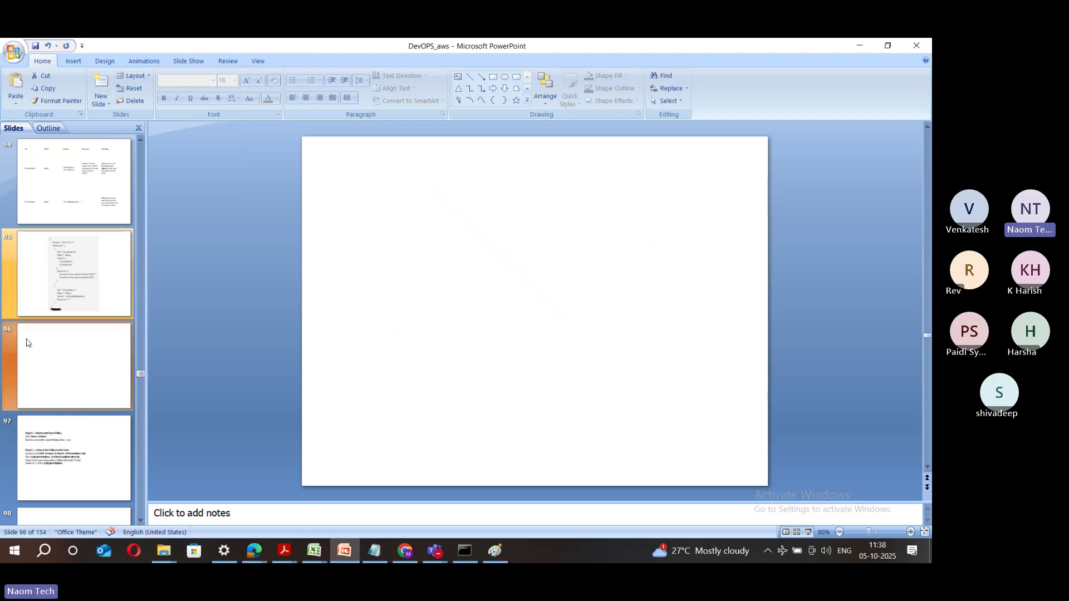
{"action": "left_click", "coordinate": [57, 433]}
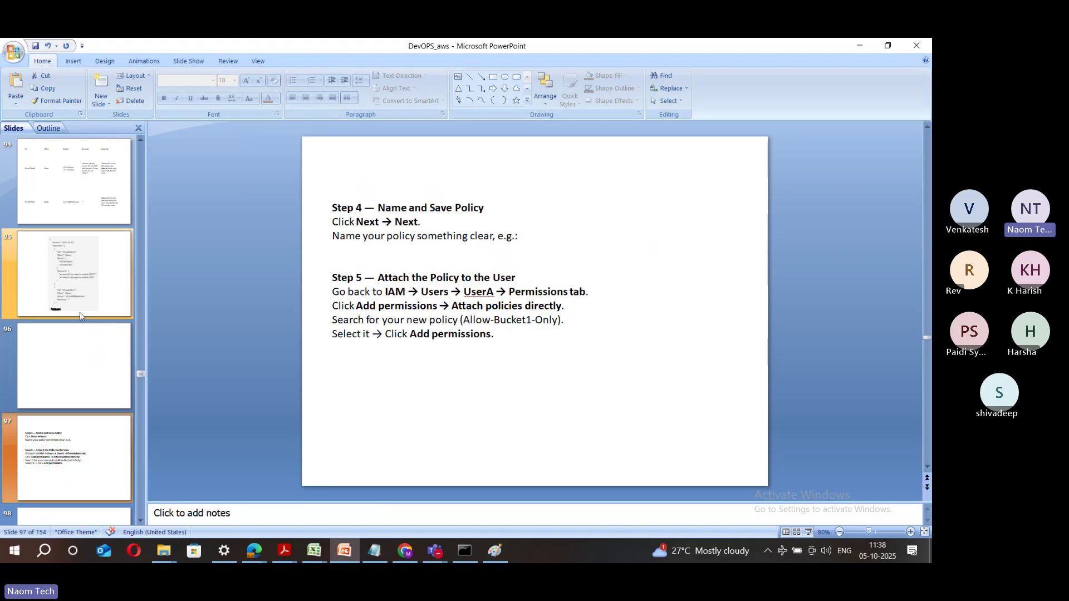
{"action": "key", "text": "ctrl+z"}
{"action": "key", "text": "Down"}
{"action": "key", "text": "Up"}
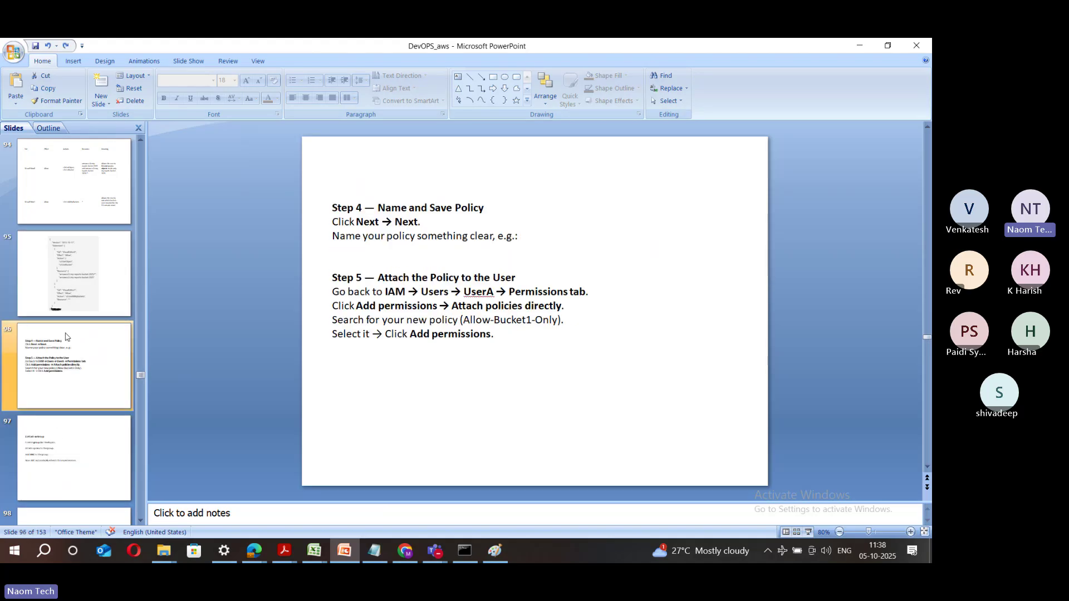
{"action": "key", "text": "Return"}
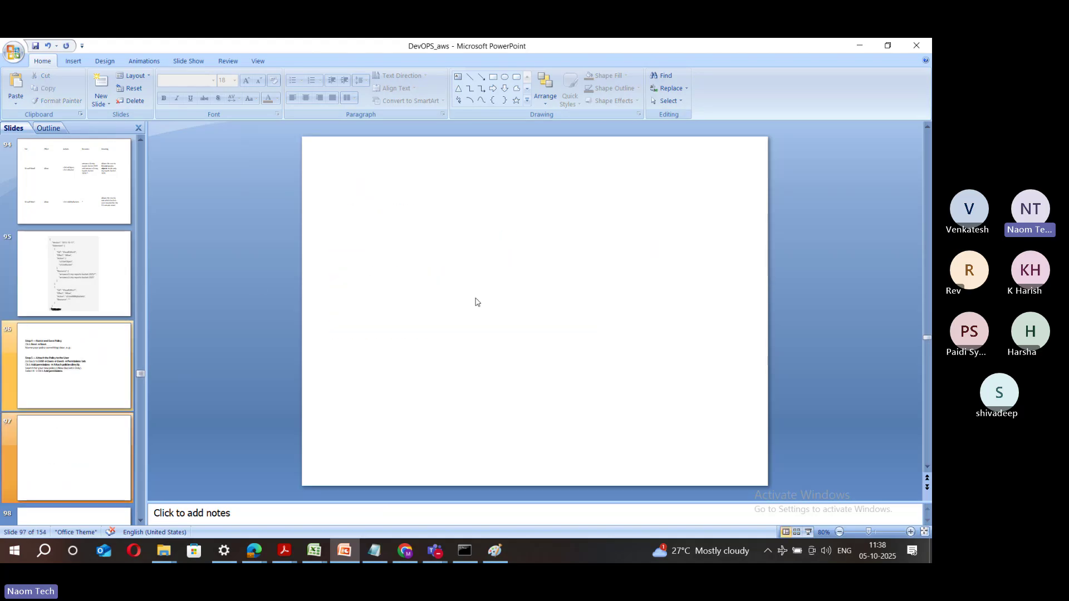
{"action": "key", "text": "ctrl+z"}
{"action": "key", "text": "ctrl+y"}
Paste the Important Notes below the last Notepad note and select those paragraphs.
{"action": "left_click", "coordinate": [382, 552]}
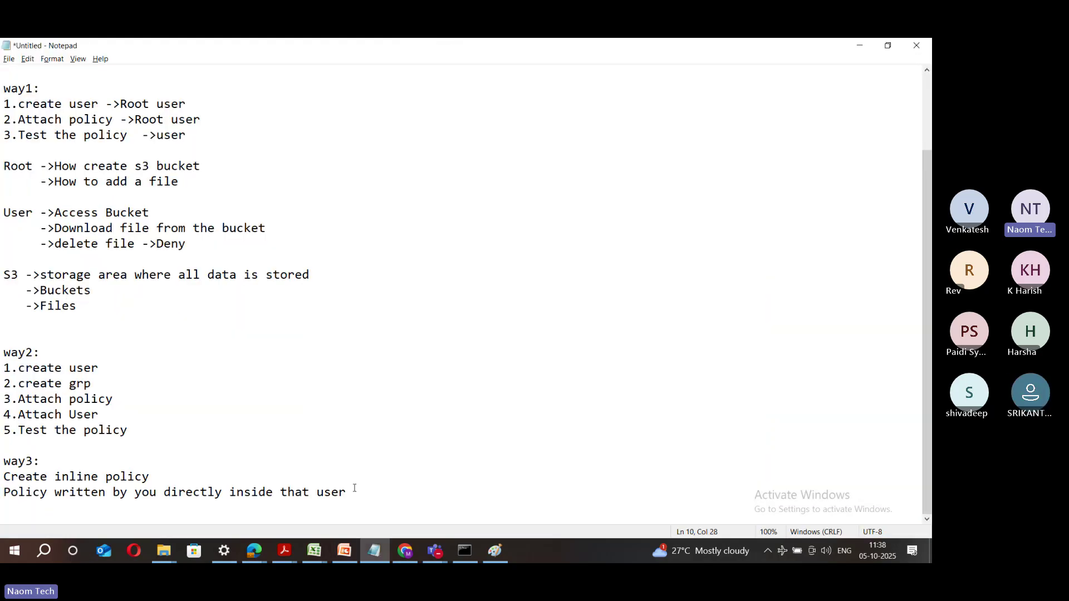
{"action": "key", "text": "Return"}
{"action": "key", "text": "Return"}
{"action": "key", "text": "ctrl+v"}
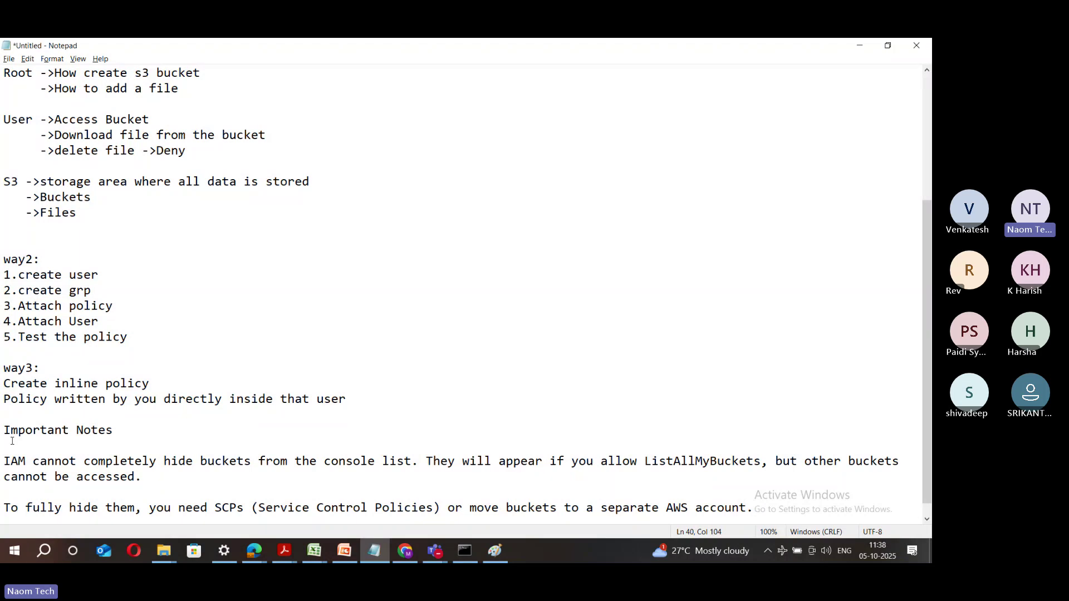
{"action": "left_click_drag", "start_coordinate": [3, 430], "coordinate": [537, 517]}
{"action": "key", "text": "ctrl+c"}
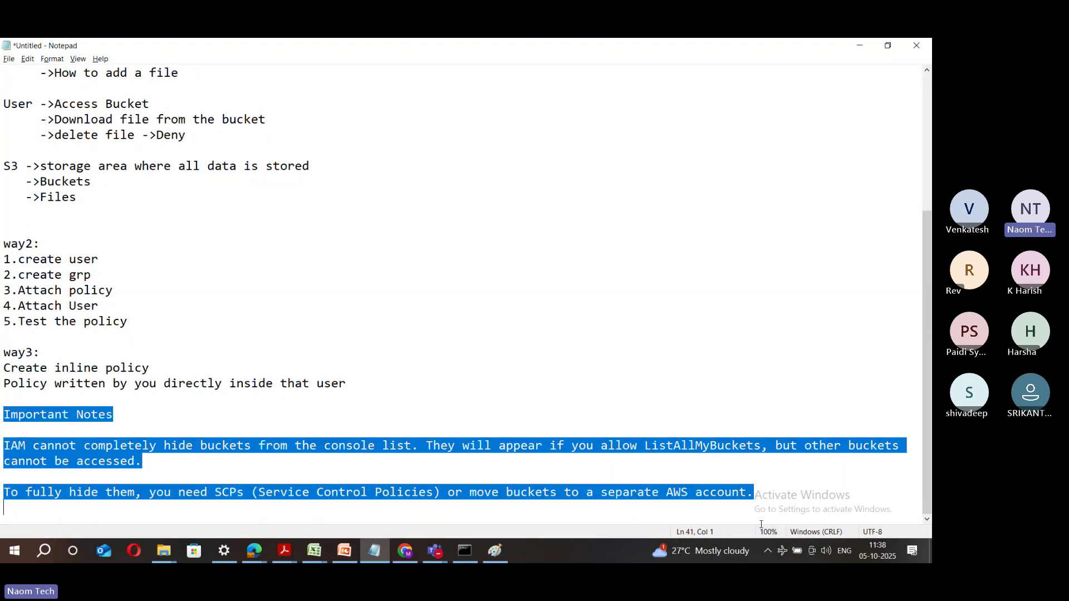
{"action": "key", "text": "alt+Tab"}
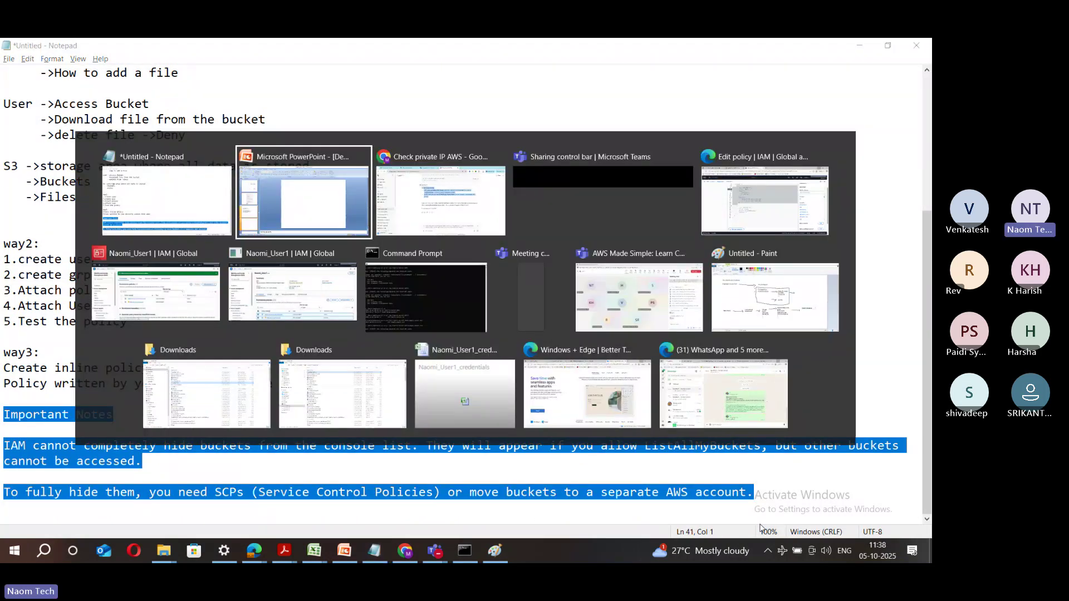
Paste the Important Notes onto slide 97 and stretch the text box across the slide.
{"action": "key", "text": "ctrl+v"}
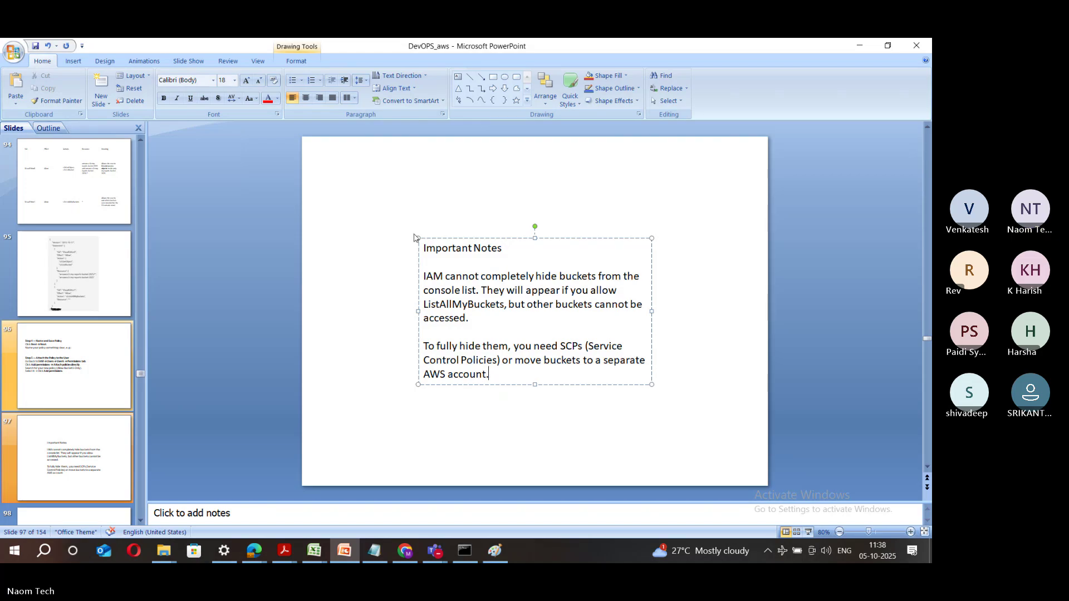
{"action": "left_click_drag", "start_coordinate": [419, 238], "coordinate": [334, 176]}
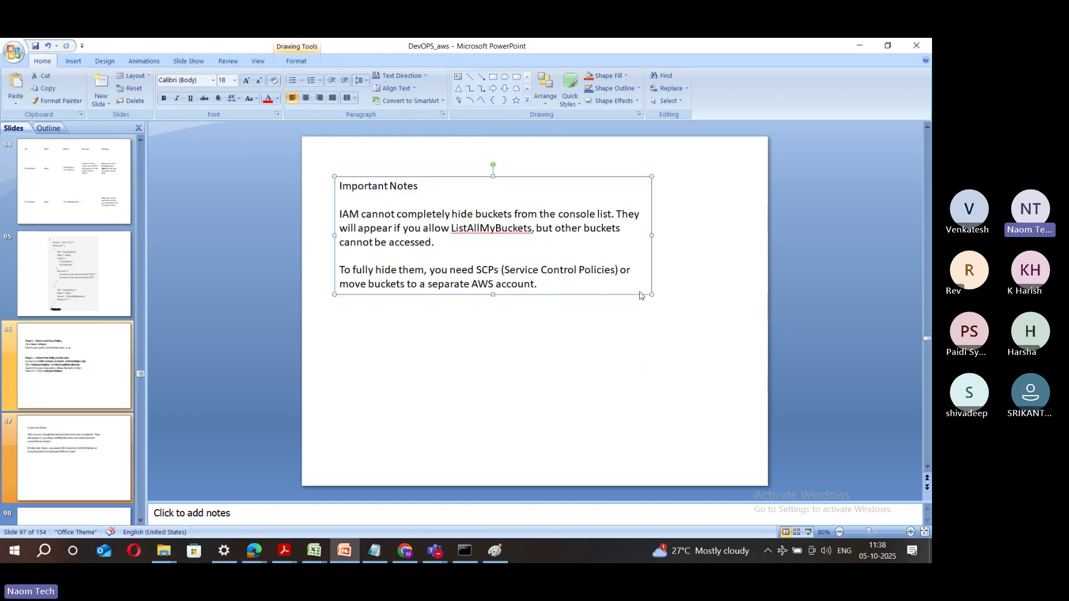
{"action": "left_click_drag", "start_coordinate": [651, 294], "coordinate": [782, 367]}
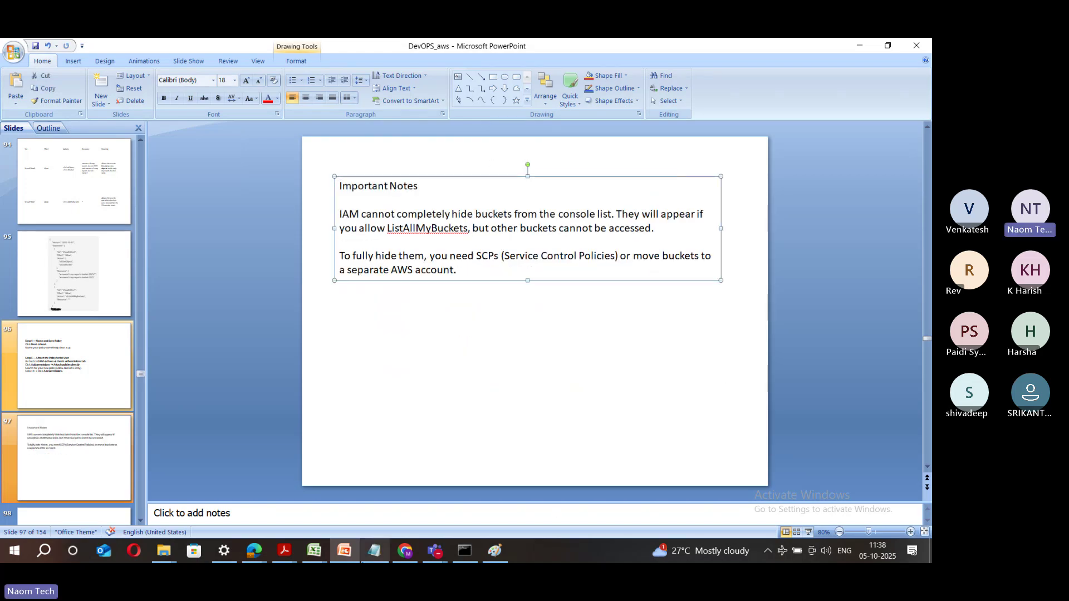
{"action": "left_click", "coordinate": [399, 555]}
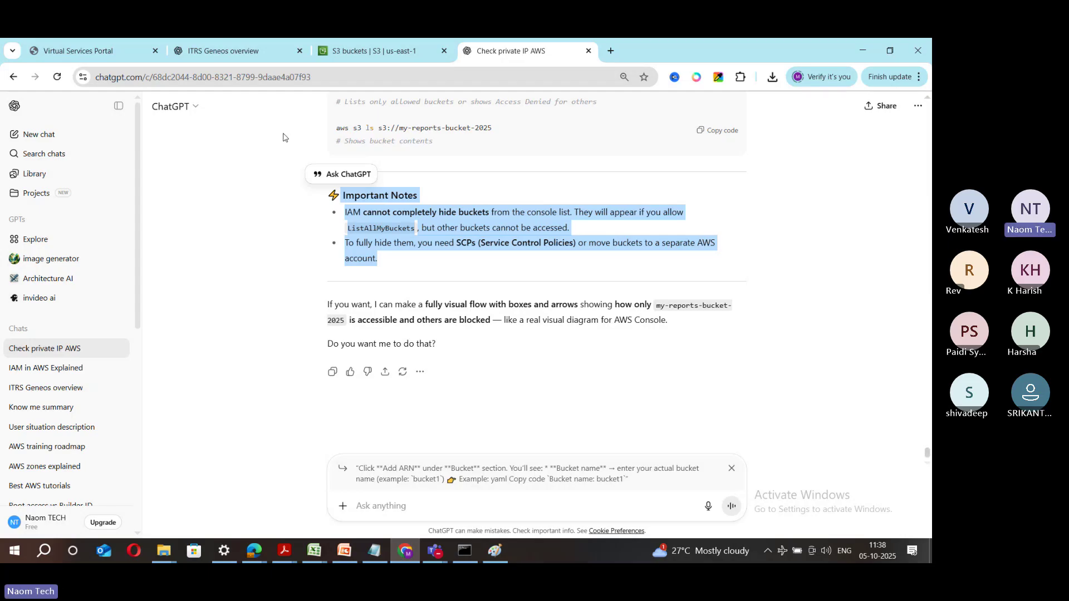
Check that naomi-testbucket123 denies listing while my-reports-bucket-2025 shows sample_report.txt.
{"action": "left_click", "coordinate": [374, 49]}
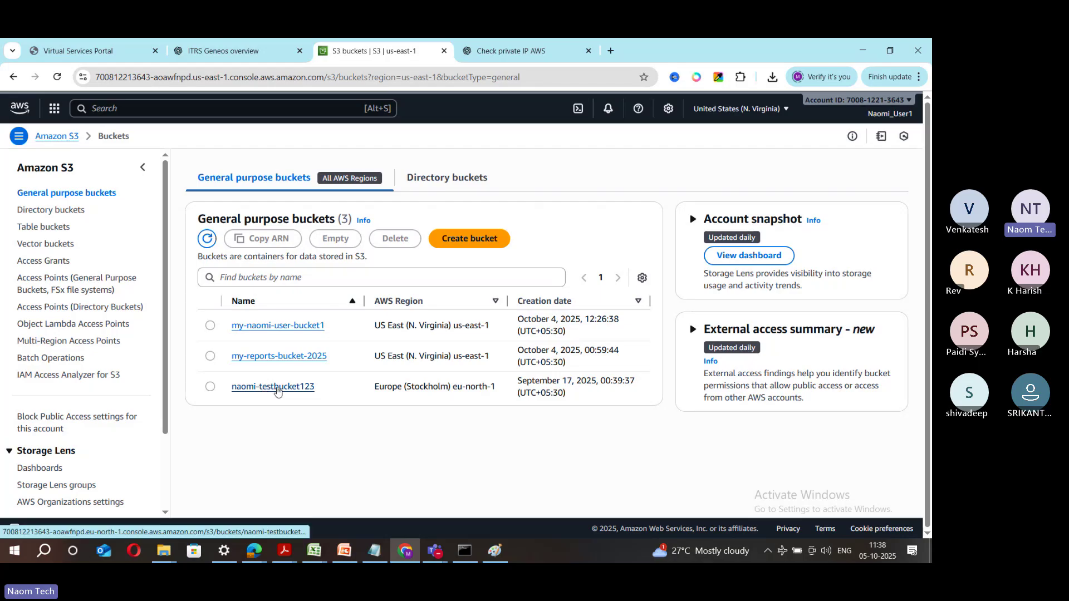
{"action": "left_click", "coordinate": [281, 388]}
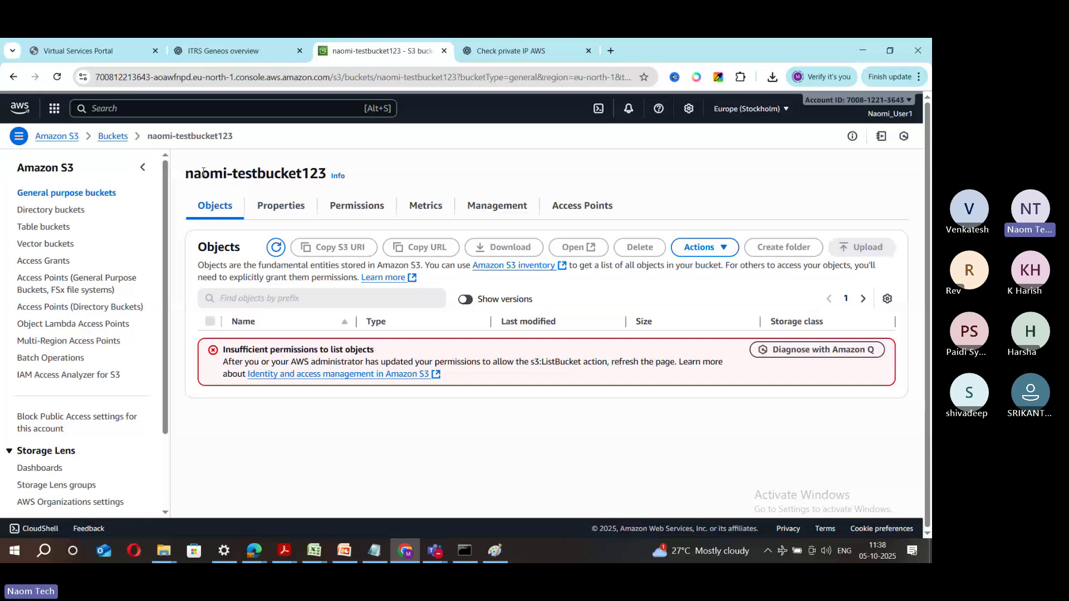
{"action": "left_click", "coordinate": [113, 137]}
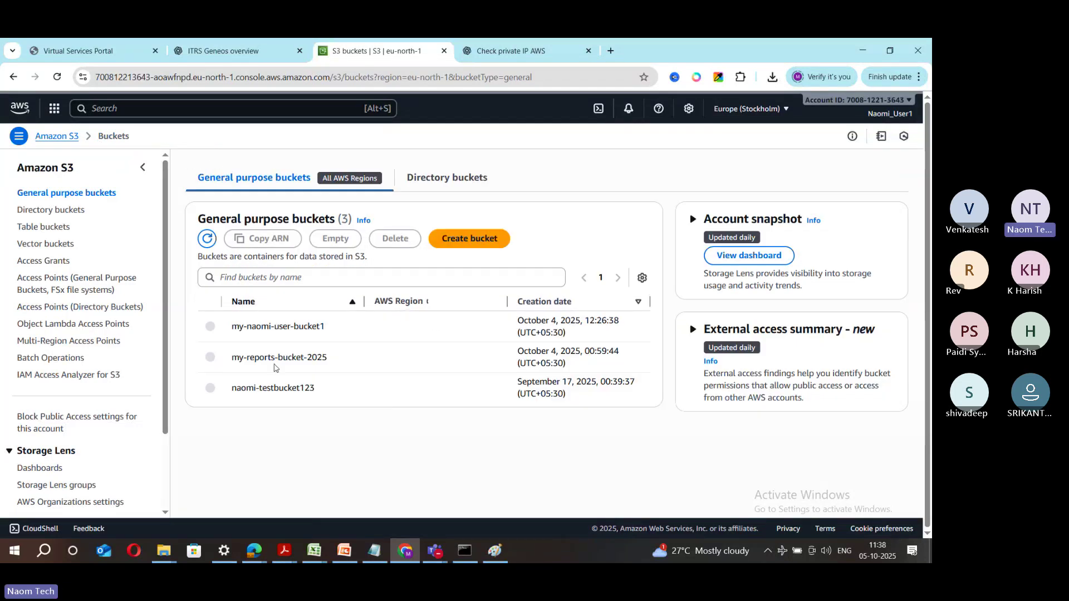
{"action": "left_click", "coordinate": [291, 357]}
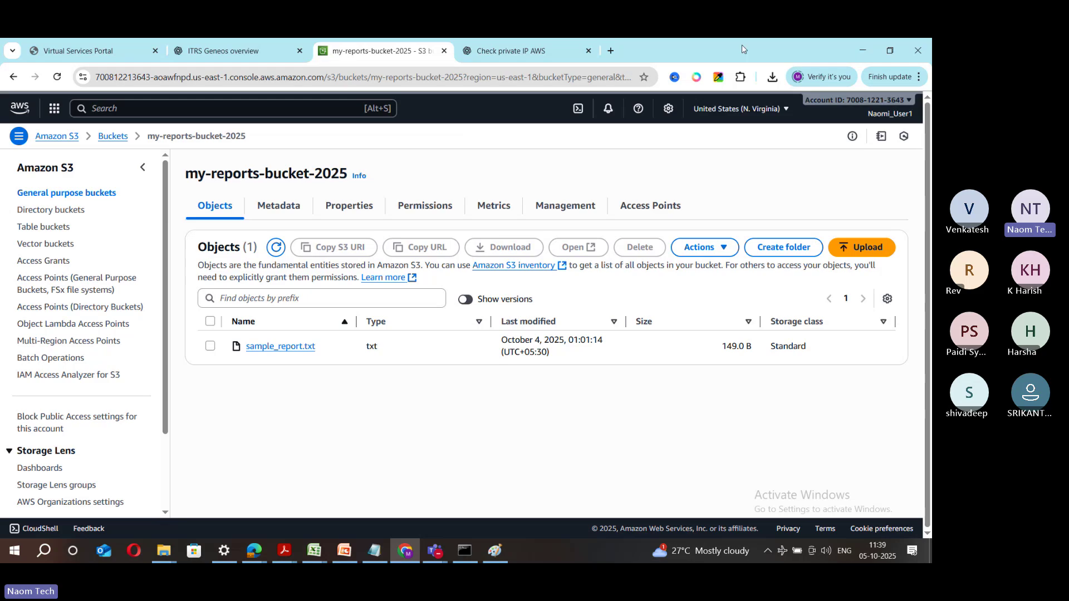
{"action": "left_click", "coordinate": [862, 49]}
Highlight slide 97's notes about hiding buckets and ListAllMyBuckets.
{"action": "left_click", "coordinate": [442, 400]}
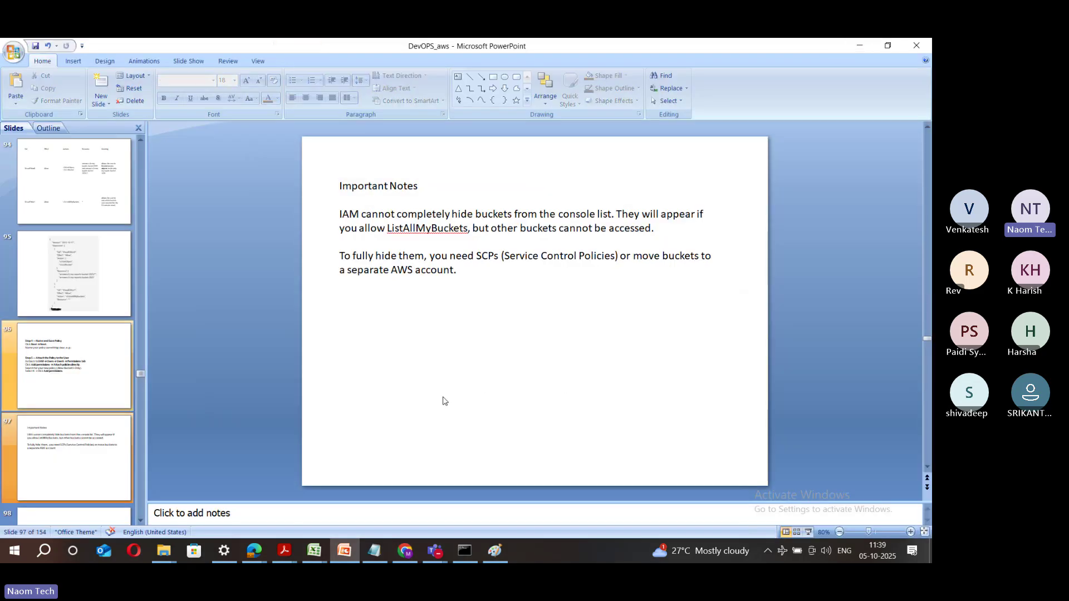
{"action": "left_click_drag", "start_coordinate": [351, 214], "coordinate": [529, 217]}
{"action": "left_click", "coordinate": [548, 215]}
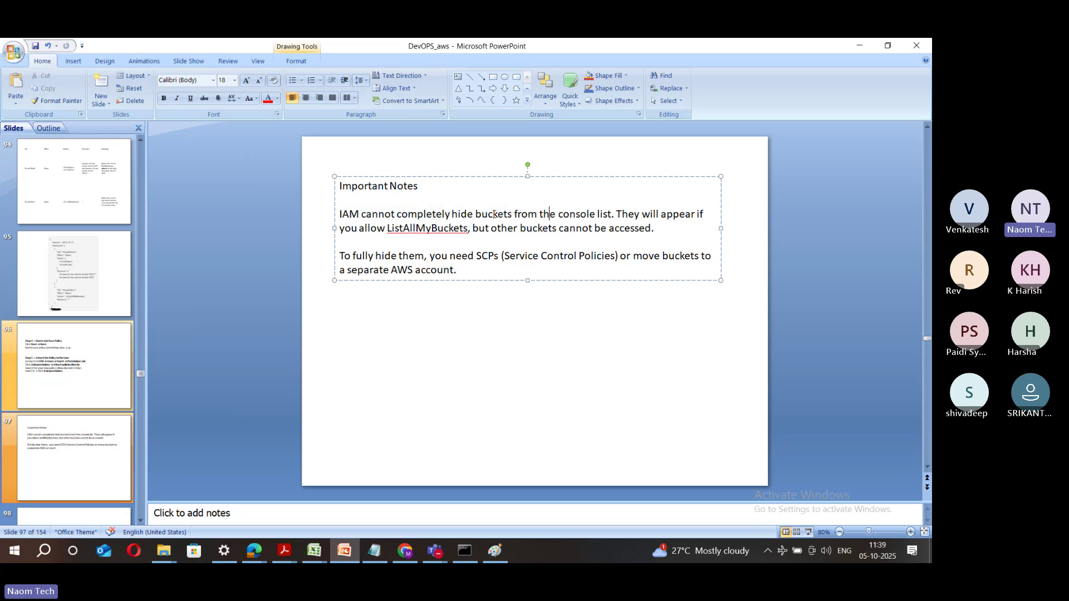
{"action": "left_click_drag", "start_coordinate": [344, 218], "coordinate": [586, 214]}
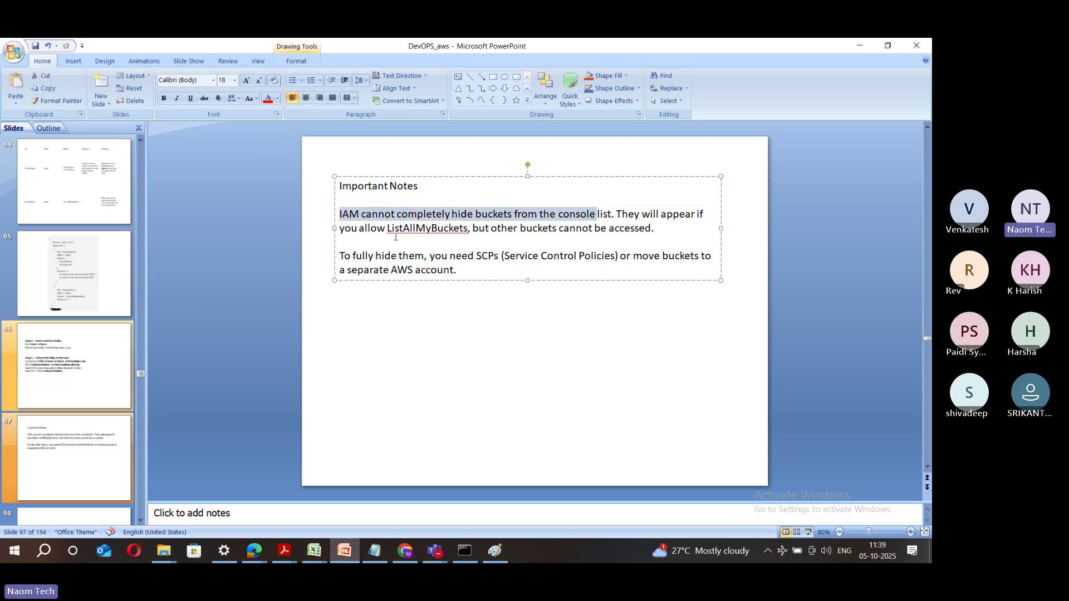
{"action": "left_click_drag", "start_coordinate": [388, 228], "coordinate": [465, 229]}
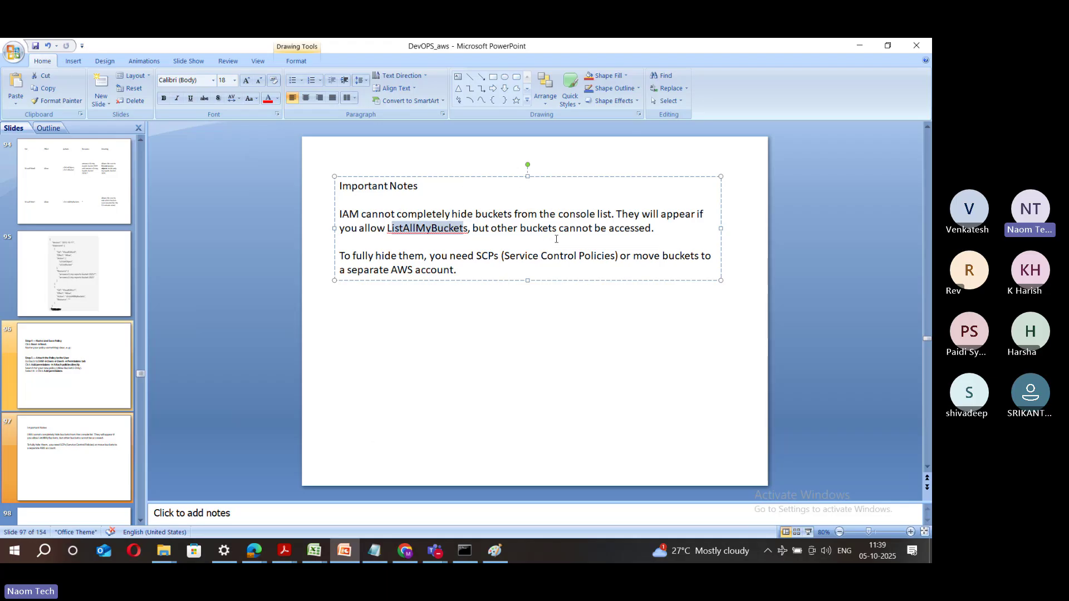
{"action": "left_click", "coordinate": [700, 400]}
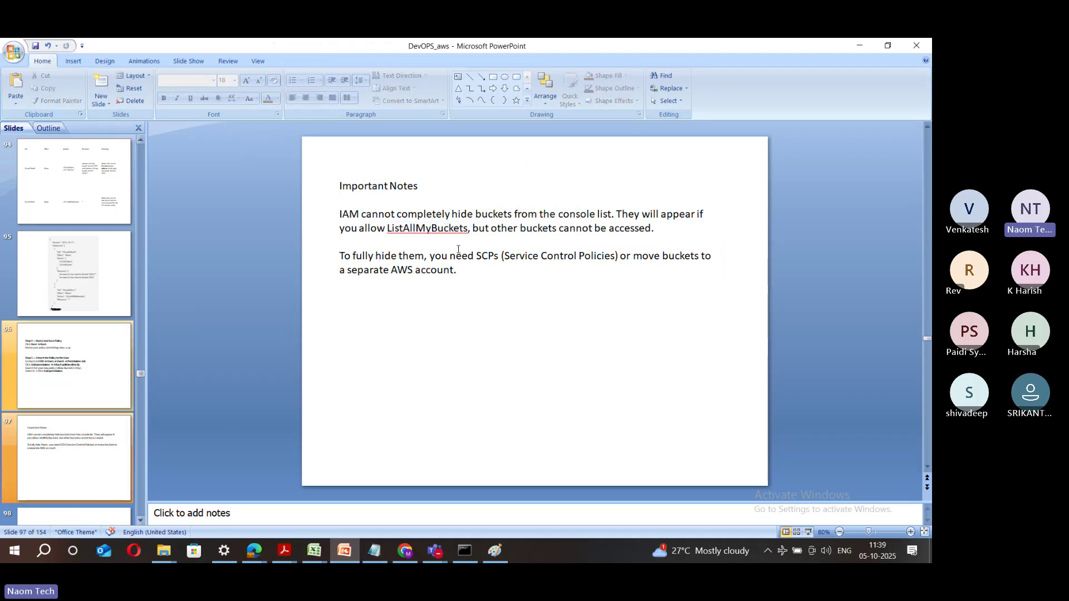
Show slide 96's Step 4 and Step 5 policy steps, glancing at the S3 and ChatGPT tabs.
{"action": "left_click", "coordinate": [101, 373]}
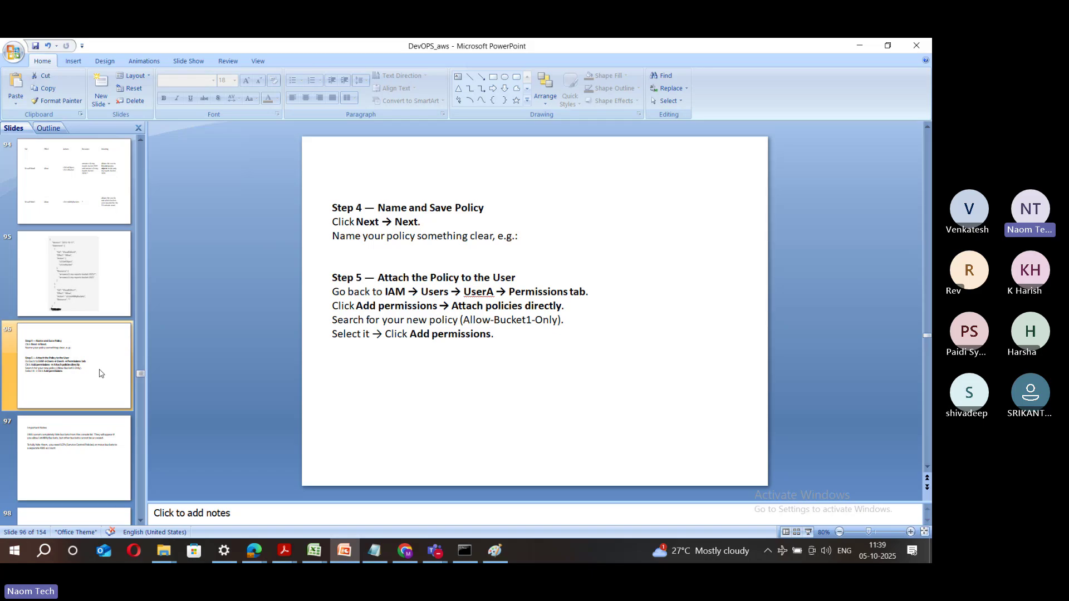
{"action": "left_click", "coordinate": [405, 551]}
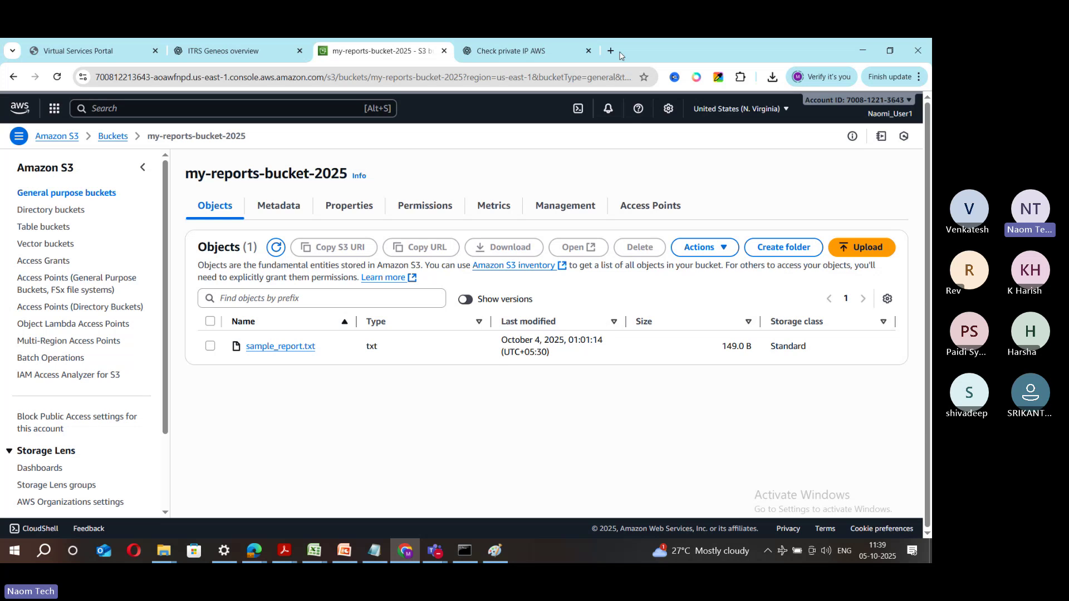
{"action": "left_click", "coordinate": [535, 52]}
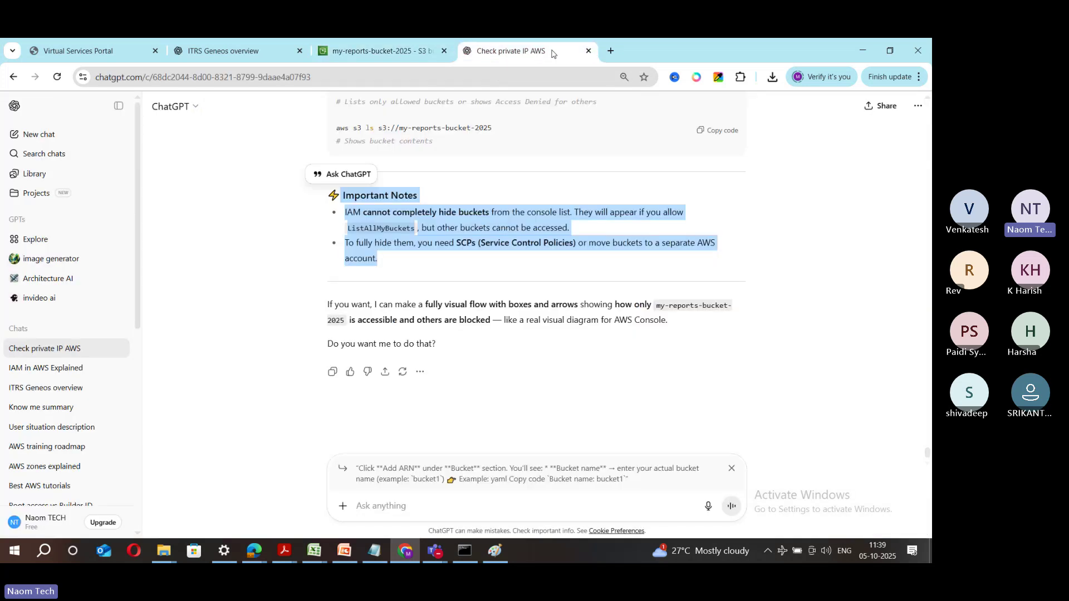
{"action": "left_click", "coordinate": [378, 51]}
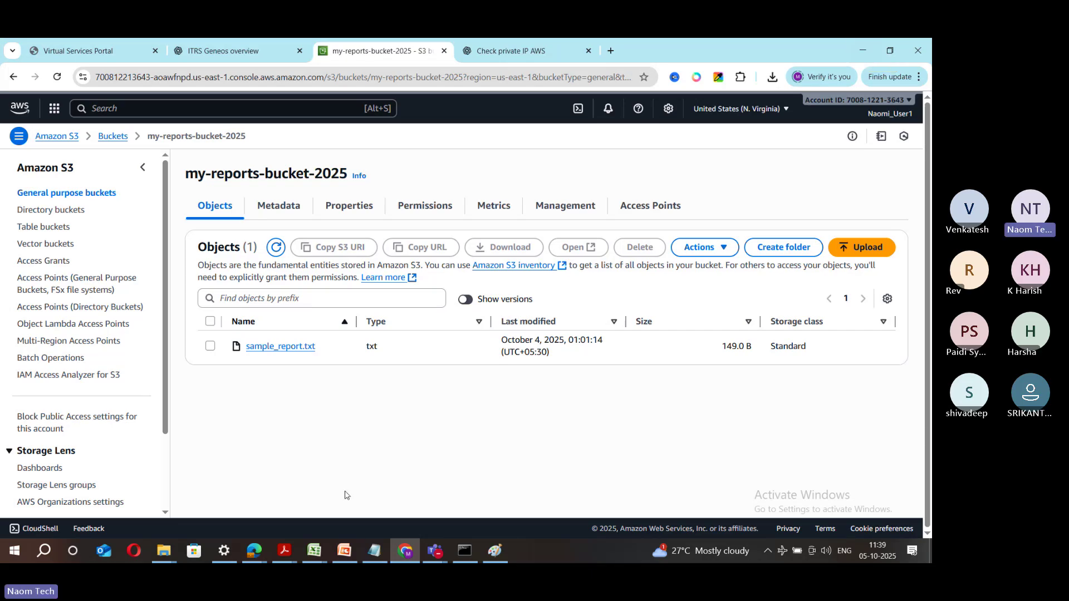
{"action": "left_click", "coordinate": [345, 552]}
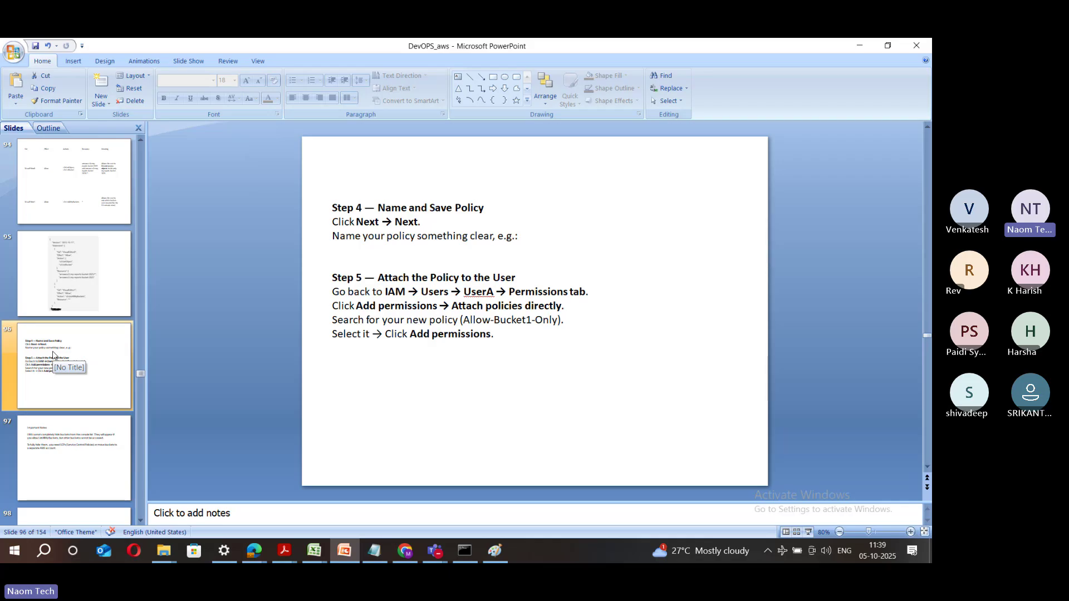
{"action": "left_click", "coordinate": [374, 551]}
Highlight the five way2 steps in Notepad, from create user through Attach policy.
{"action": "left_click", "coordinate": [219, 291]}
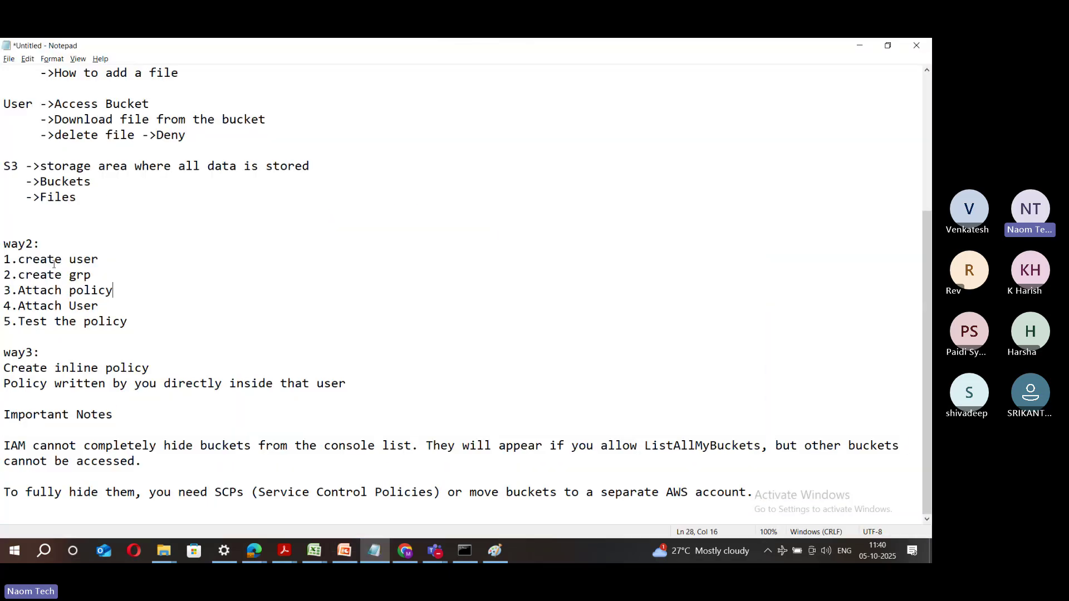
{"action": "left_click_drag", "start_coordinate": [7, 238], "coordinate": [143, 326]}
{"action": "left_click", "coordinate": [139, 301]}
{"action": "double_click", "coordinate": [60, 260]}
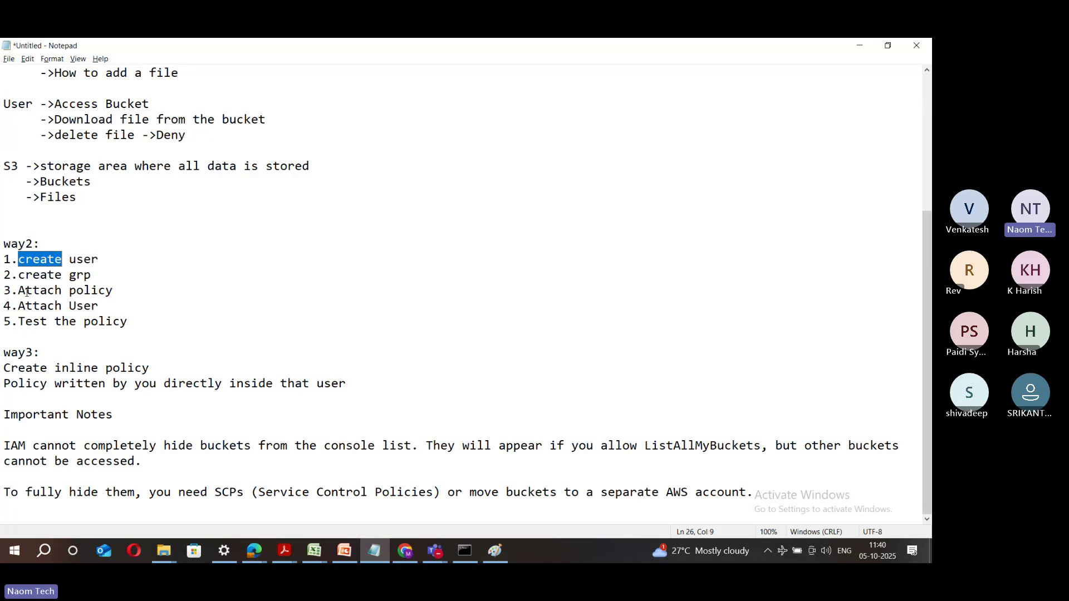
{"action": "left_click_drag", "start_coordinate": [25, 290], "coordinate": [91, 290]}
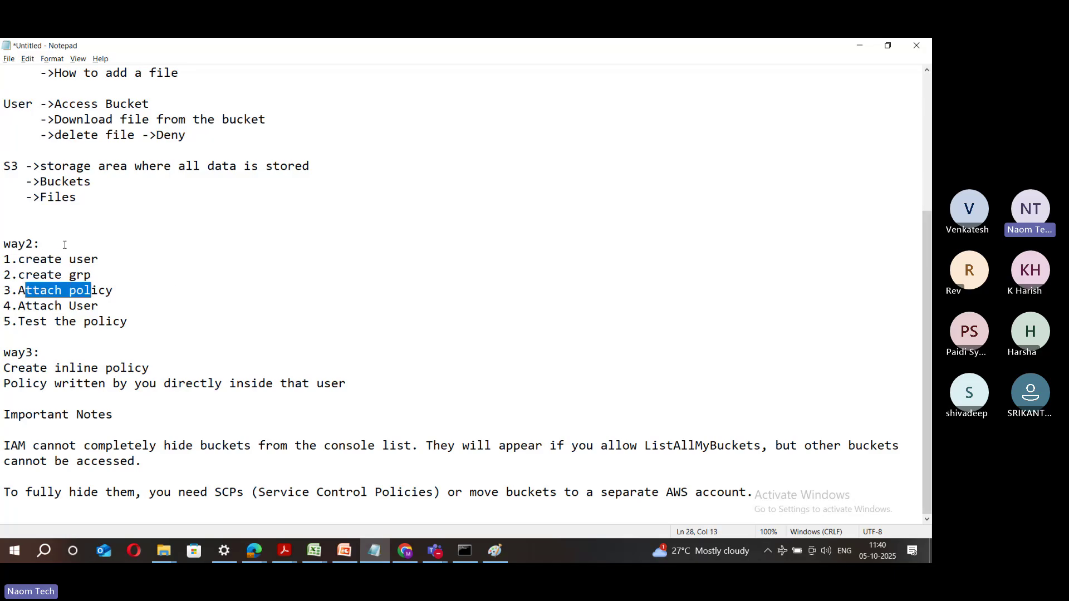
{"action": "left_click_drag", "start_coordinate": [2, 263], "coordinate": [138, 330]}
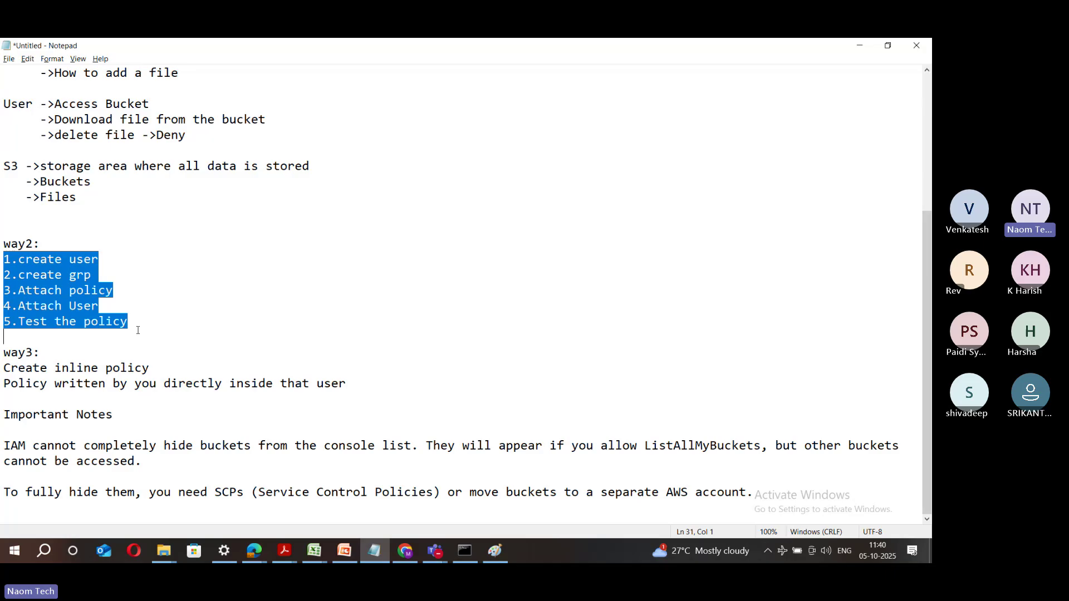
{"action": "left_click", "coordinate": [218, 326]}
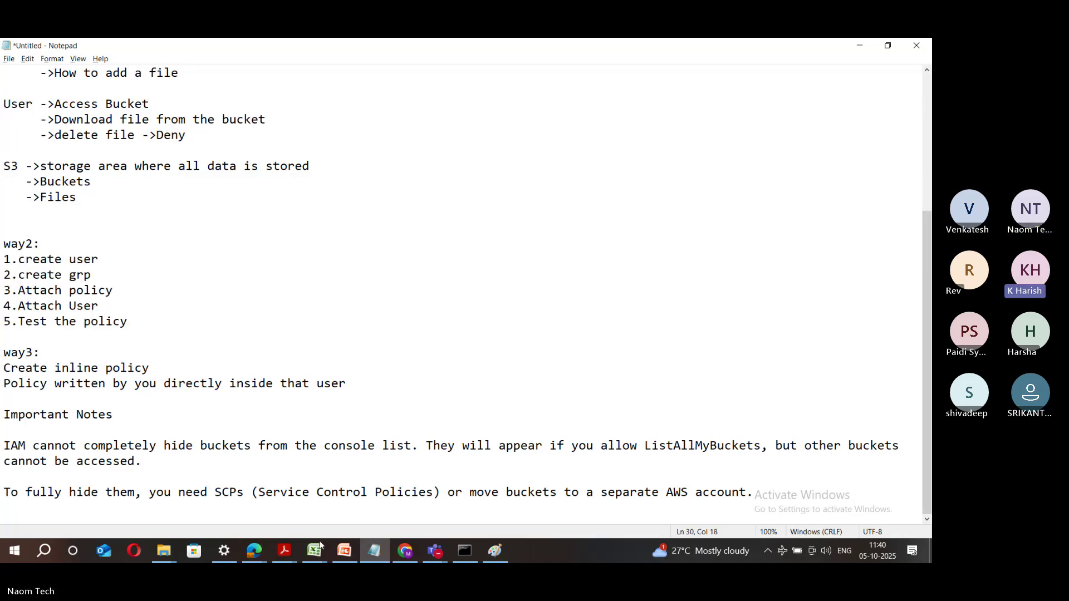
{"action": "left_click", "coordinate": [405, 552]}
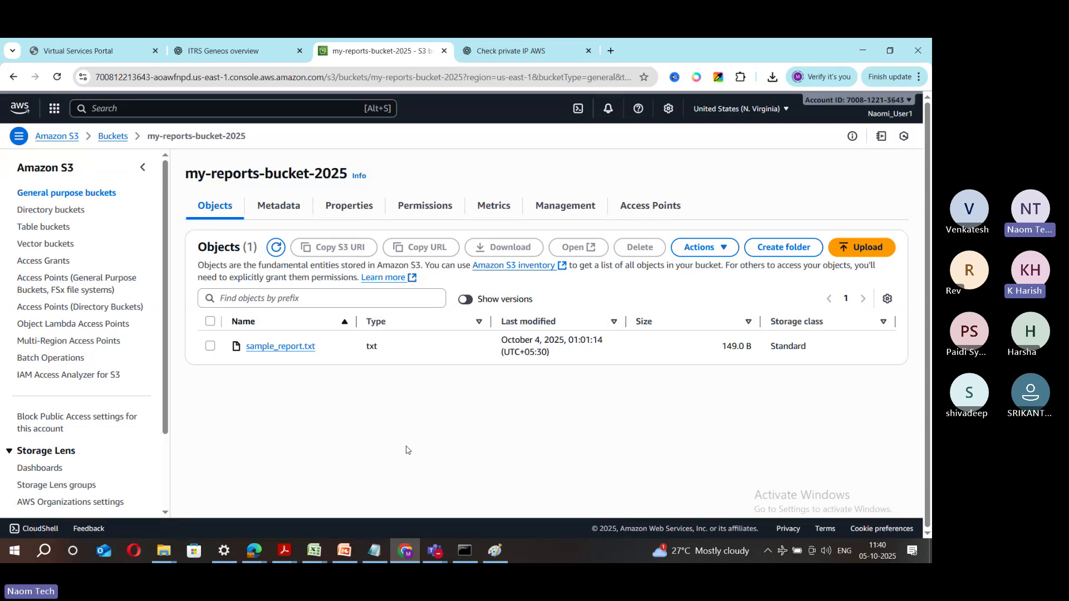
Return S3 to the Buckets list and minimize the Edge IAM Edit policy window.
{"action": "left_click", "coordinate": [253, 551]}
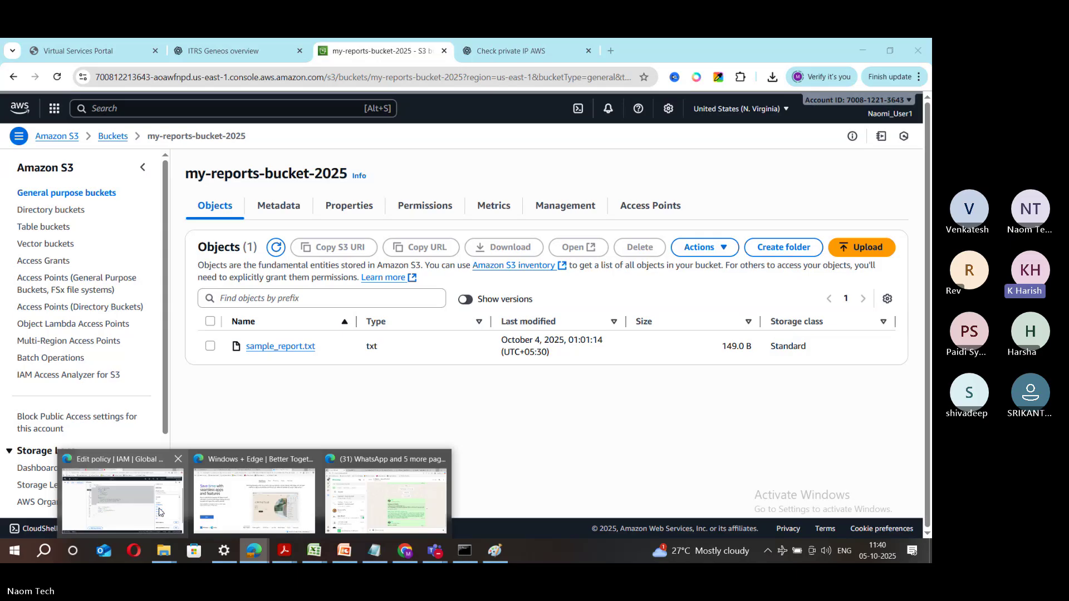
{"action": "left_click", "coordinate": [157, 509]}
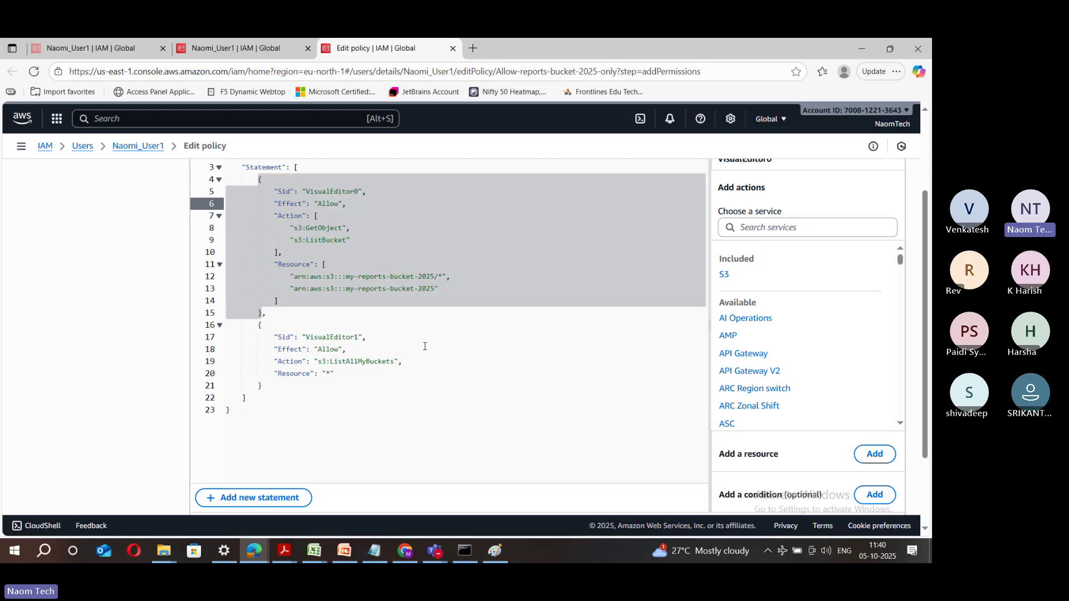
{"action": "left_click", "coordinate": [405, 551]}
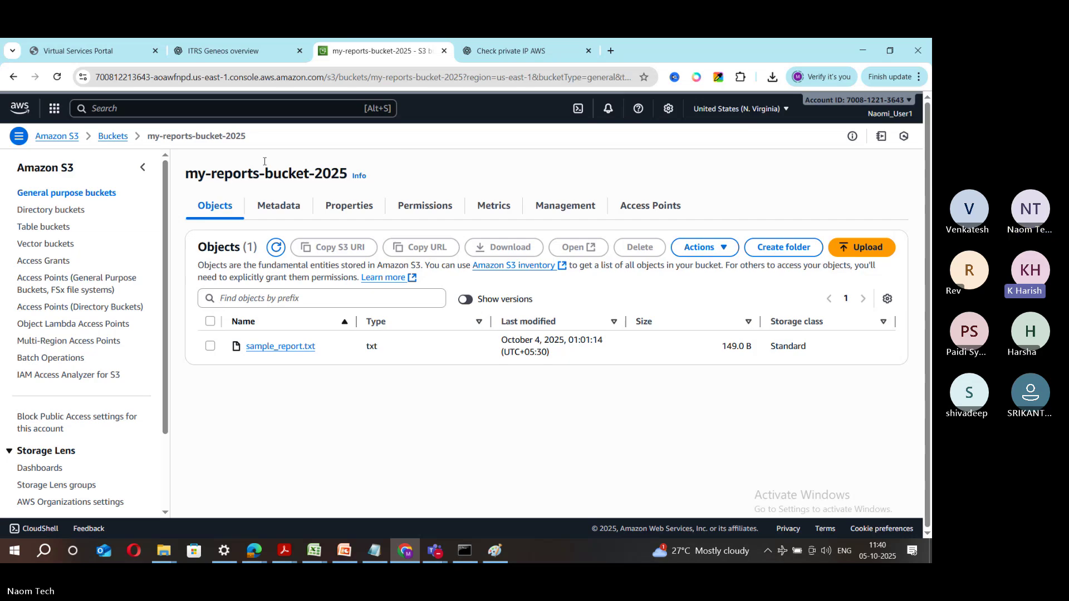
{"action": "left_click", "coordinate": [113, 136]}
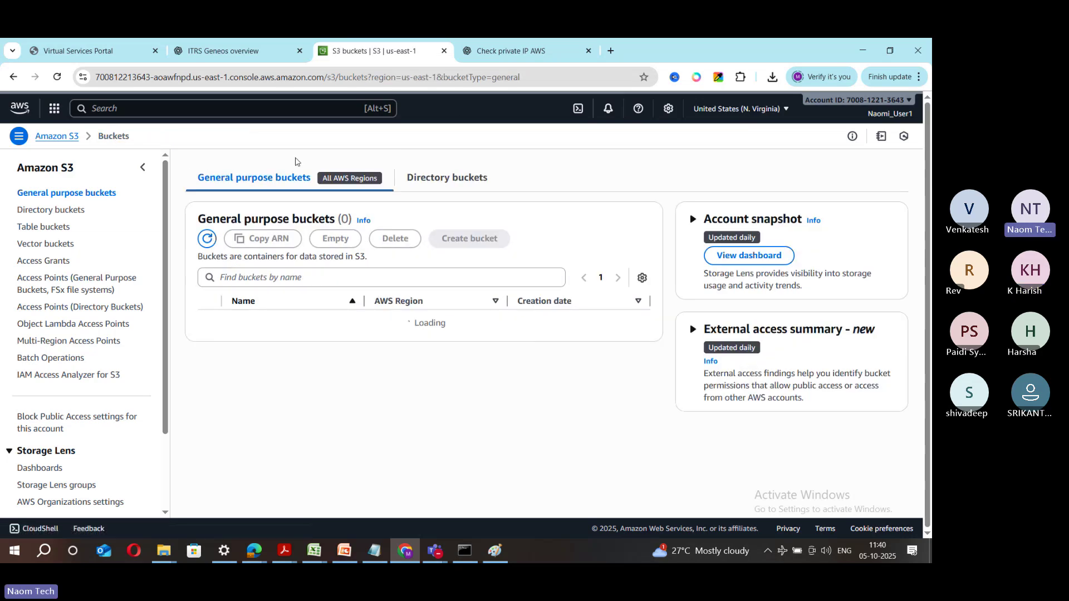
{"action": "mouse_move", "coordinate": [258, 551]}
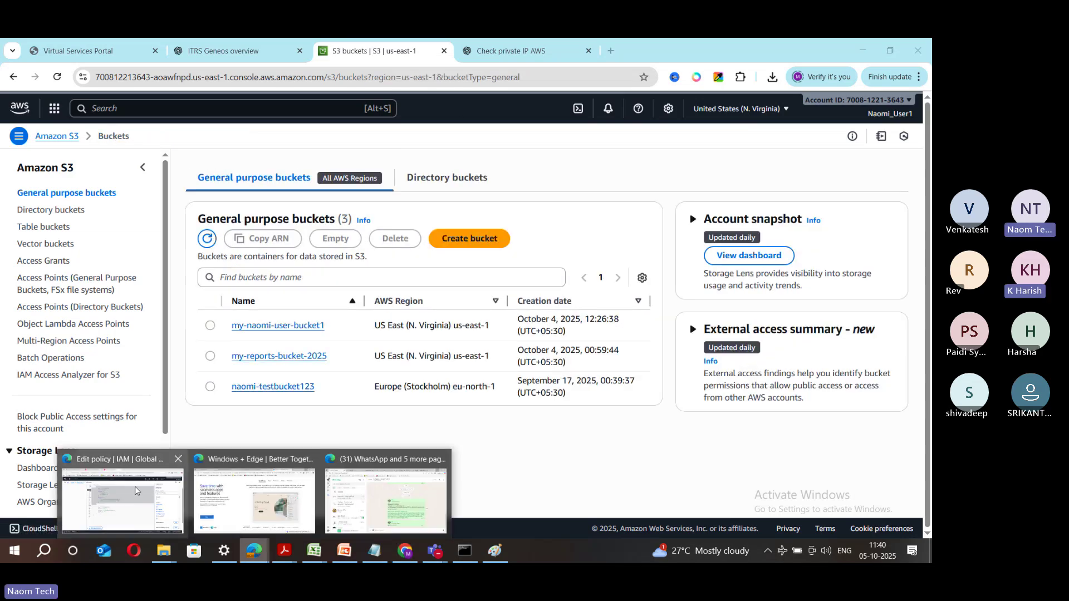
{"action": "left_click", "coordinate": [184, 509]}
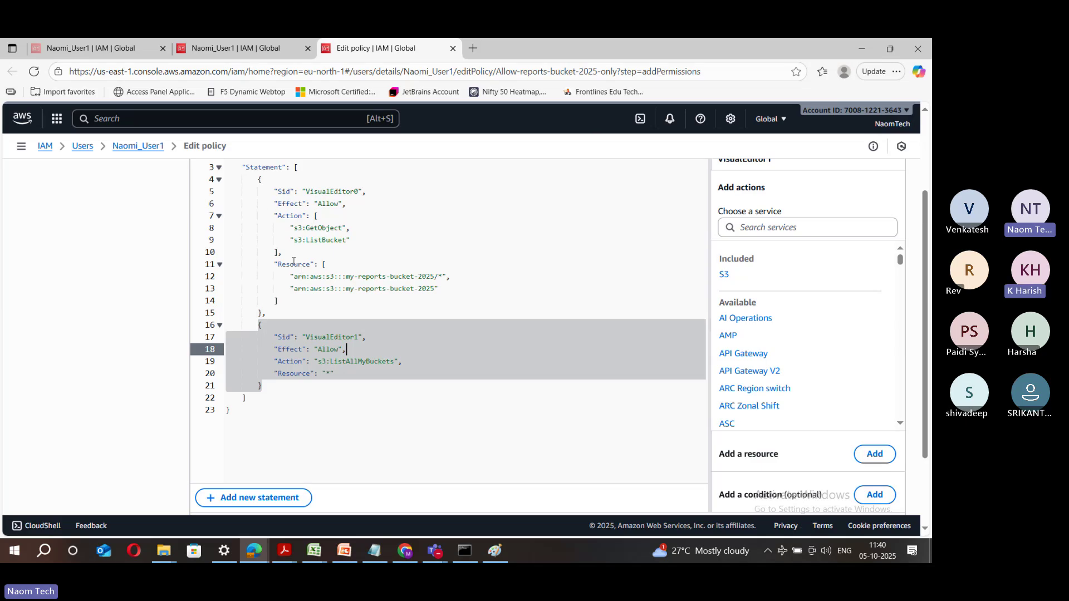
{"action": "left_click", "coordinate": [863, 48]}
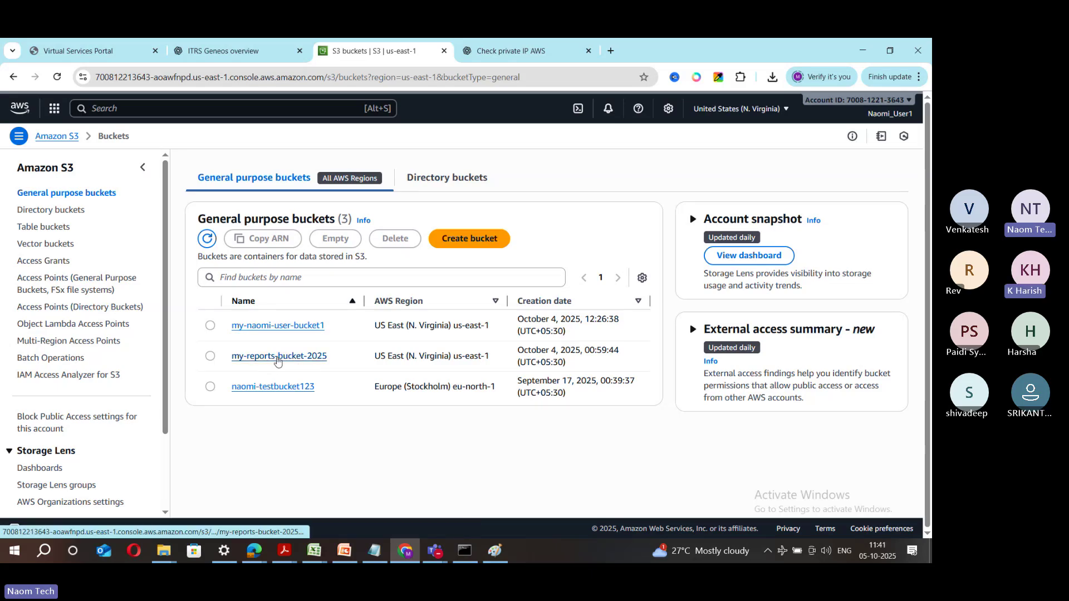
Download sample_report.txt from my-reports-bucket-2025 to test read access.
{"action": "left_click", "coordinate": [278, 357]}
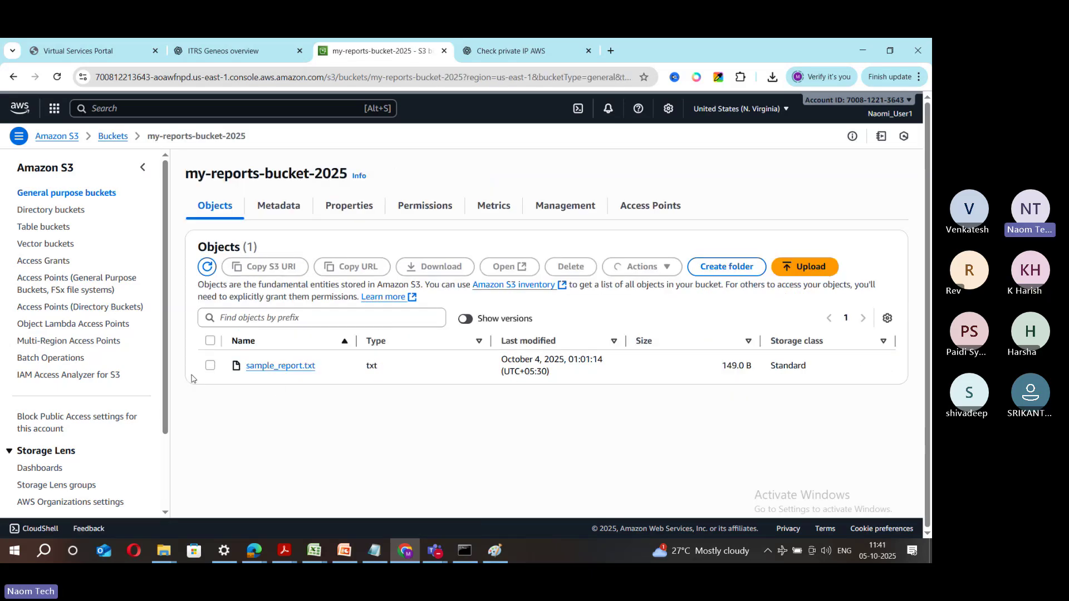
{"action": "left_click", "coordinate": [211, 347]}
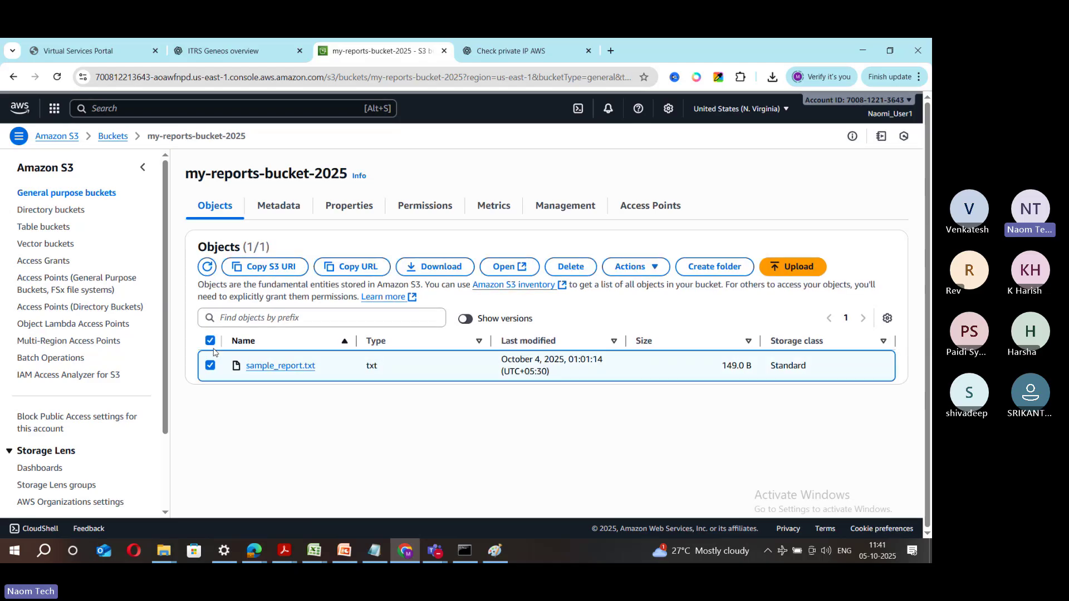
{"action": "left_click", "coordinate": [434, 266]}
Confirm the other bucket refuses object listing, then go back to the Edit policy window.
{"action": "left_click", "coordinate": [115, 137]}
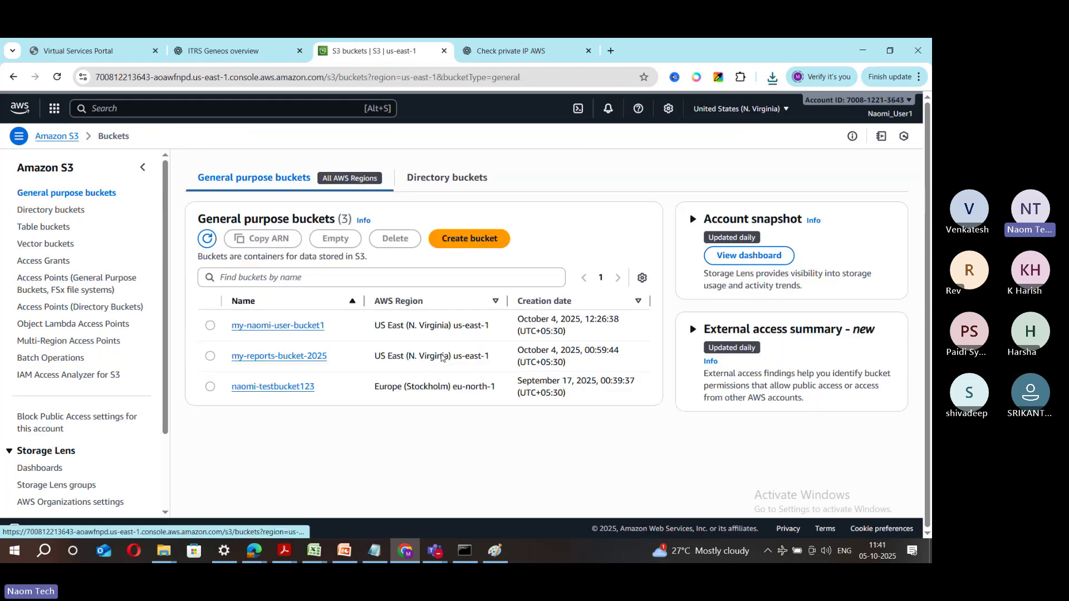
{"action": "left_click", "coordinate": [295, 325]}
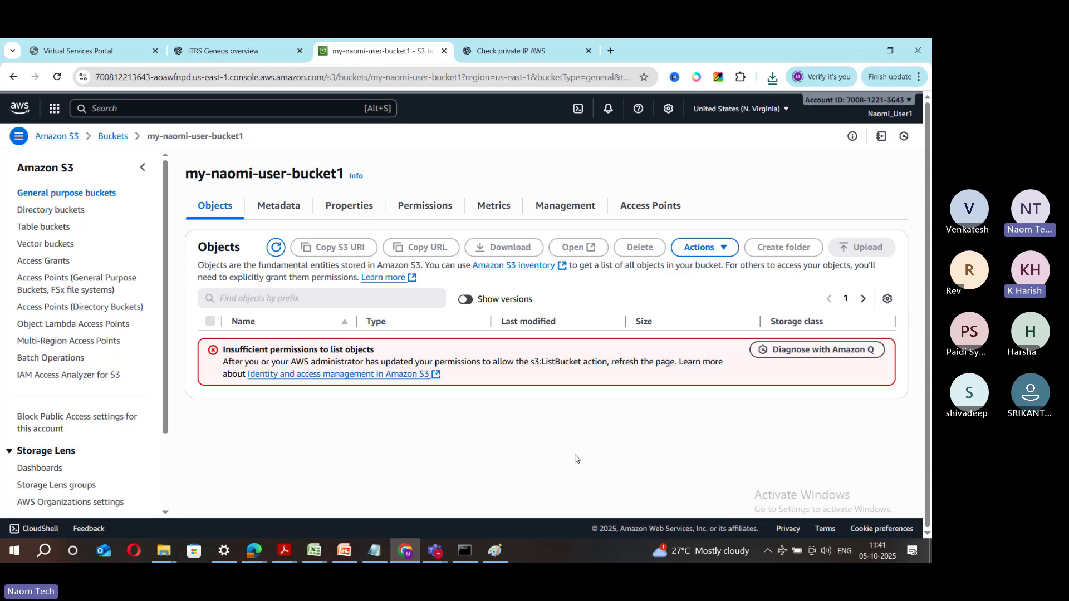
{"action": "left_click", "coordinate": [254, 551]}
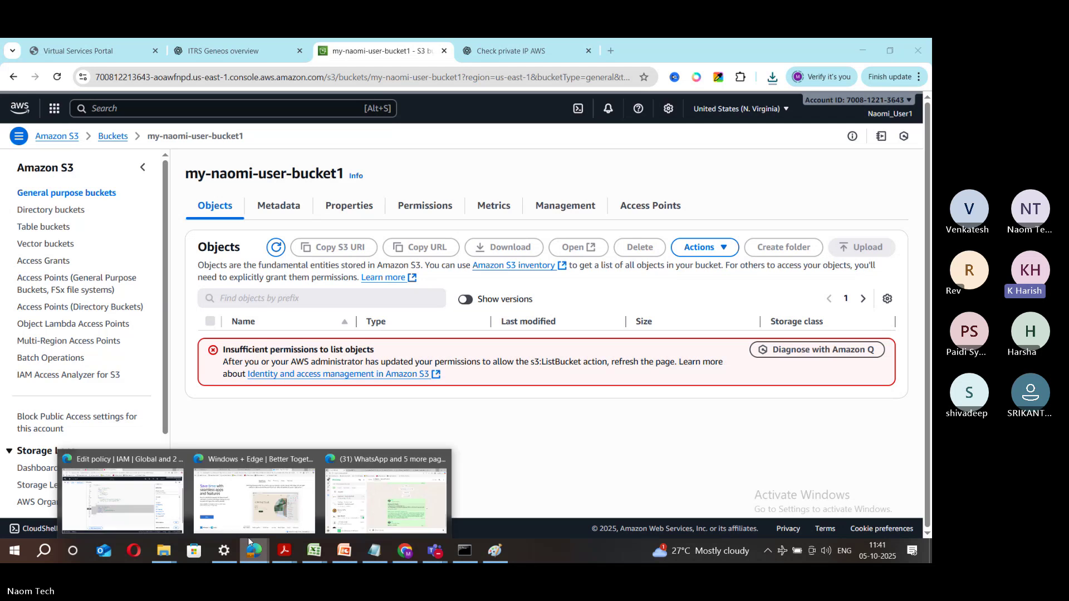
{"action": "left_click", "coordinate": [92, 469]}
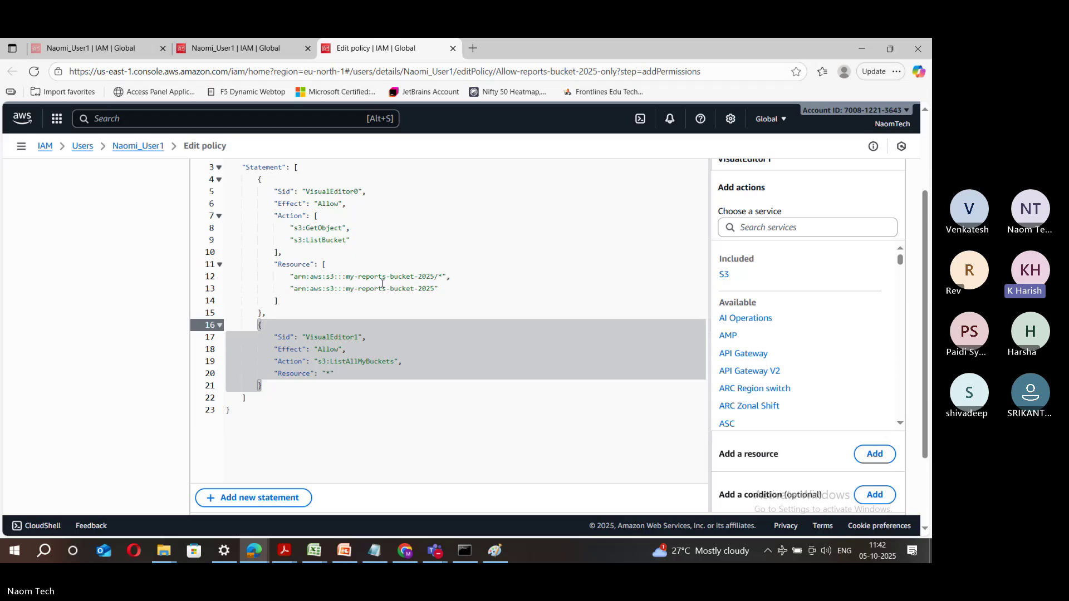
Highlight my-reports-bucket-2025 in the Resource ARNs on lines 12–13, then switch to the Notepad plan.
{"action": "key", "text": "shift+Down"}
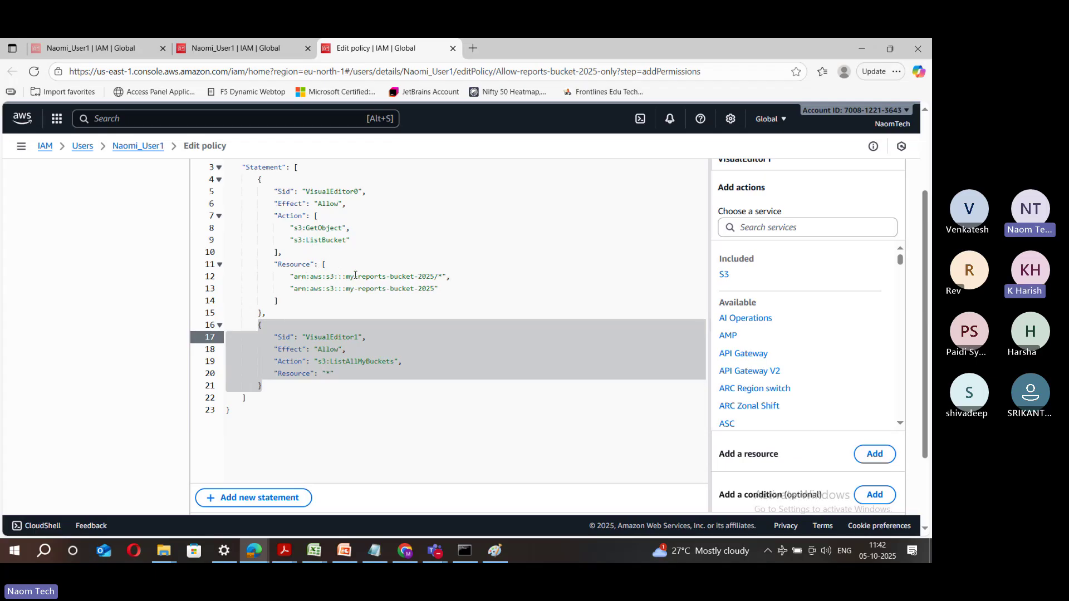
{"action": "left_click_drag", "start_coordinate": [341, 276], "coordinate": [428, 276]}
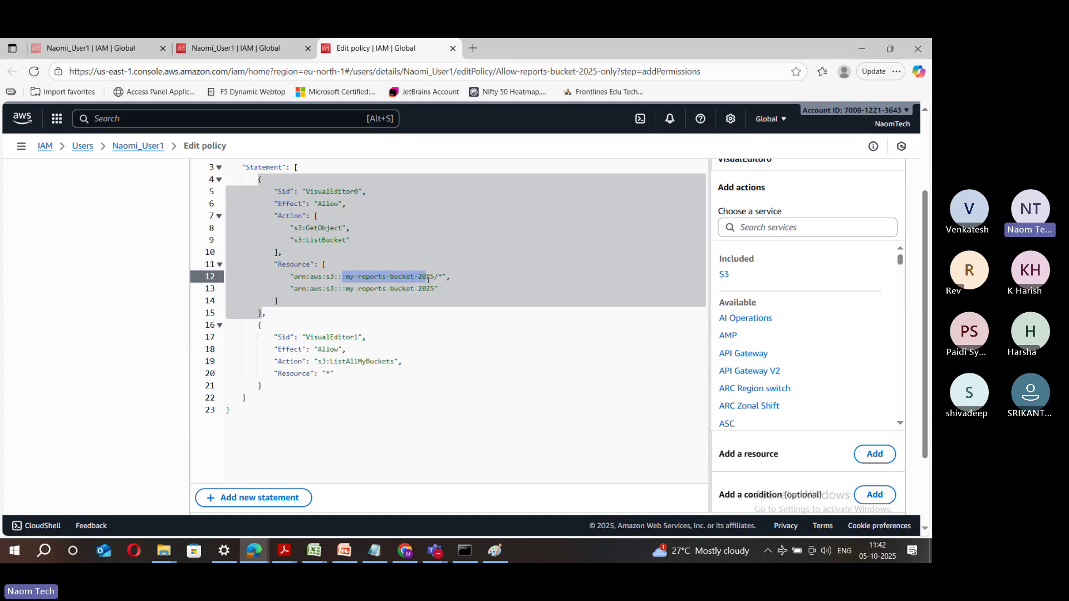
{"action": "left_click_drag", "start_coordinate": [338, 276], "coordinate": [461, 279]}
{"action": "left_click", "coordinate": [349, 277]}
{"action": "left_click_drag", "start_coordinate": [346, 276], "coordinate": [436, 276]}
{"action": "left_click", "coordinate": [396, 288]}
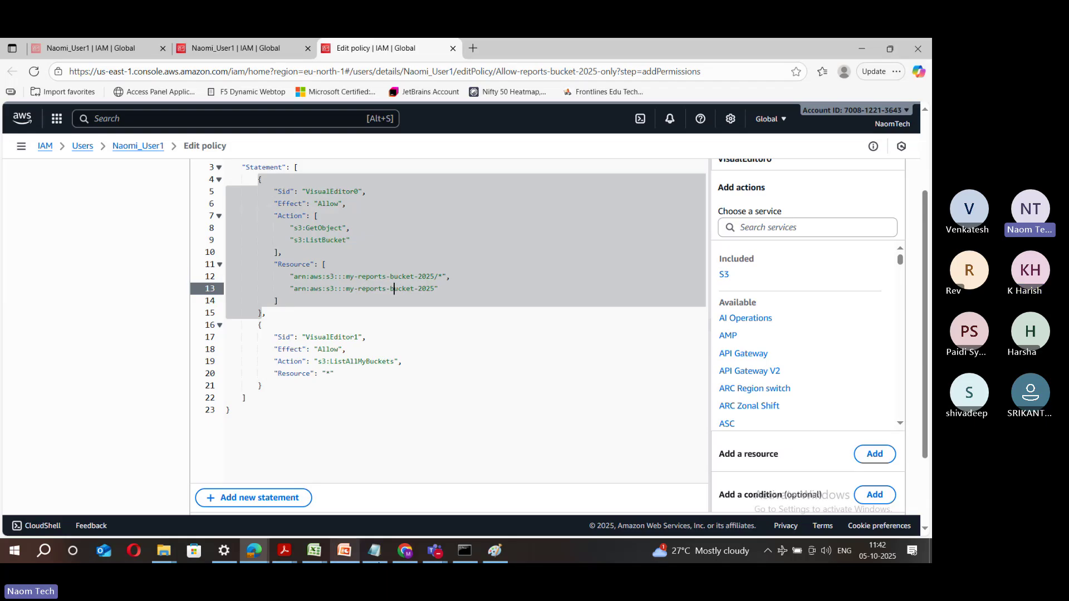
{"action": "left_click", "coordinate": [372, 549]}
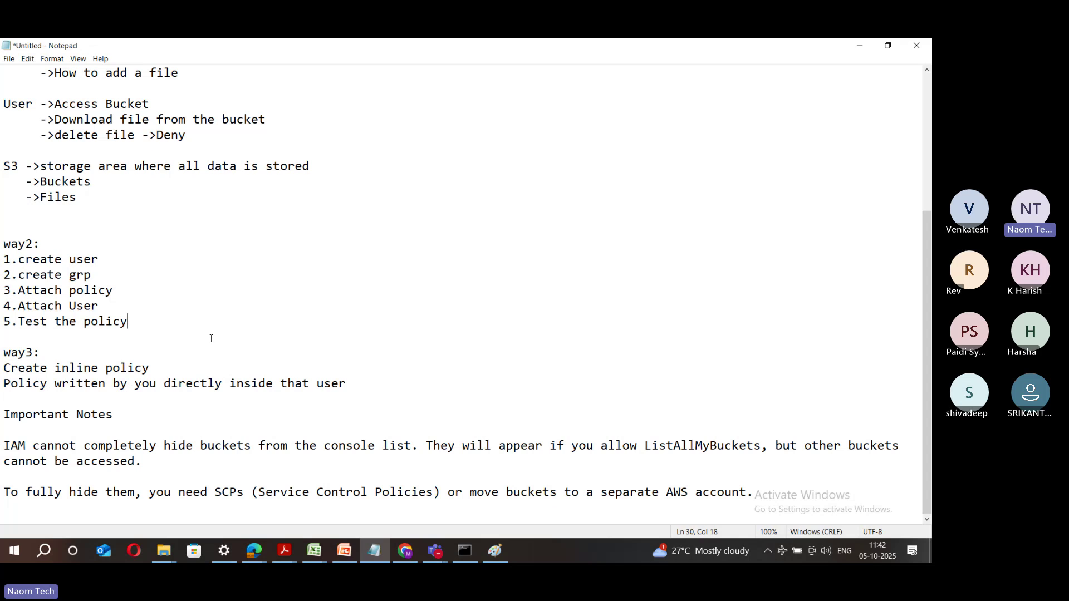
Below the last note, add an 'Assignment:' heading followed by a '10 buckets' line.
{"action": "left_click", "coordinate": [389, 376]}
{"action": "left_click", "coordinate": [757, 495]}
{"action": "key", "text": "Return"}
{"action": "key", "text": "Return"}
{"action": "key", "text": "Return"}
{"action": "key", "text": "Return"}
{"action": "key", "text": "Return"}
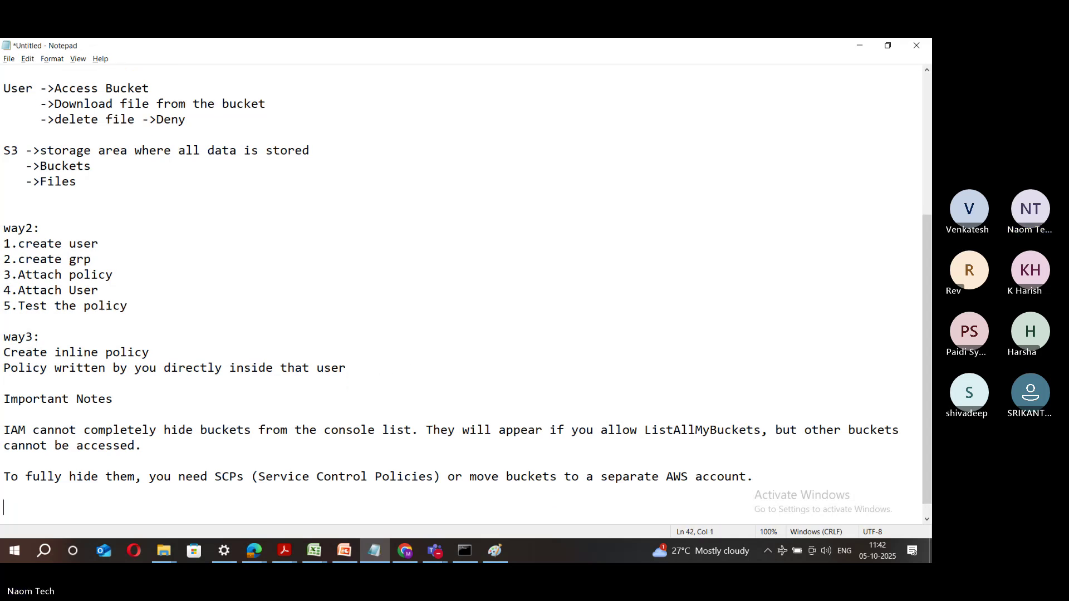
{"action": "key", "text": "BackSpace"}
{"action": "key", "text": "BackSpace"}
{"action": "type", "text": "10"}
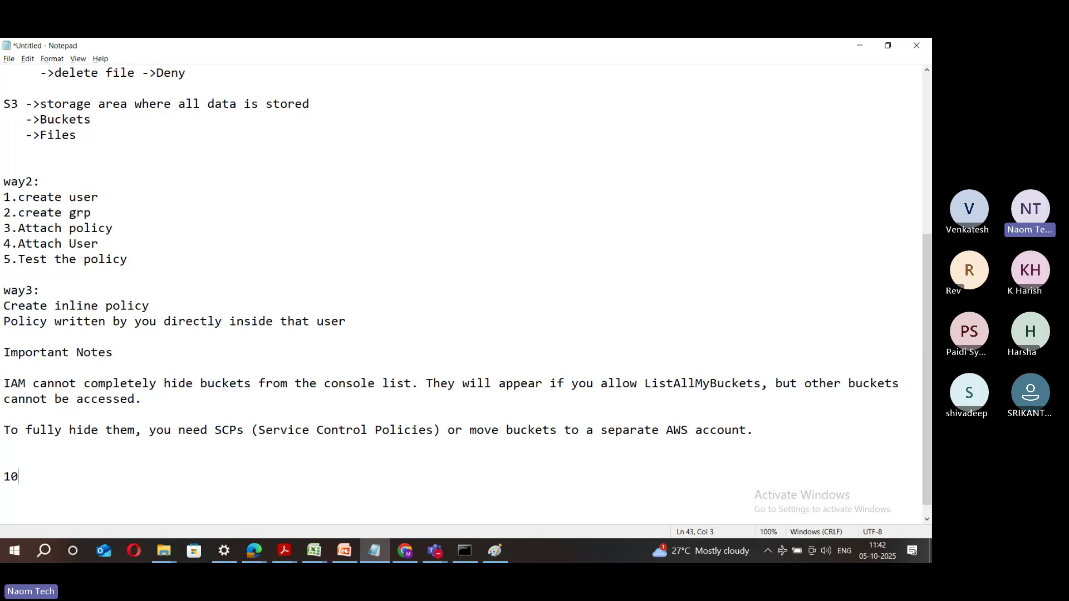
{"action": "type", "text": "buckets"}
{"action": "left_click", "coordinate": [55, 476]}
{"action": "key", "text": "Return"}
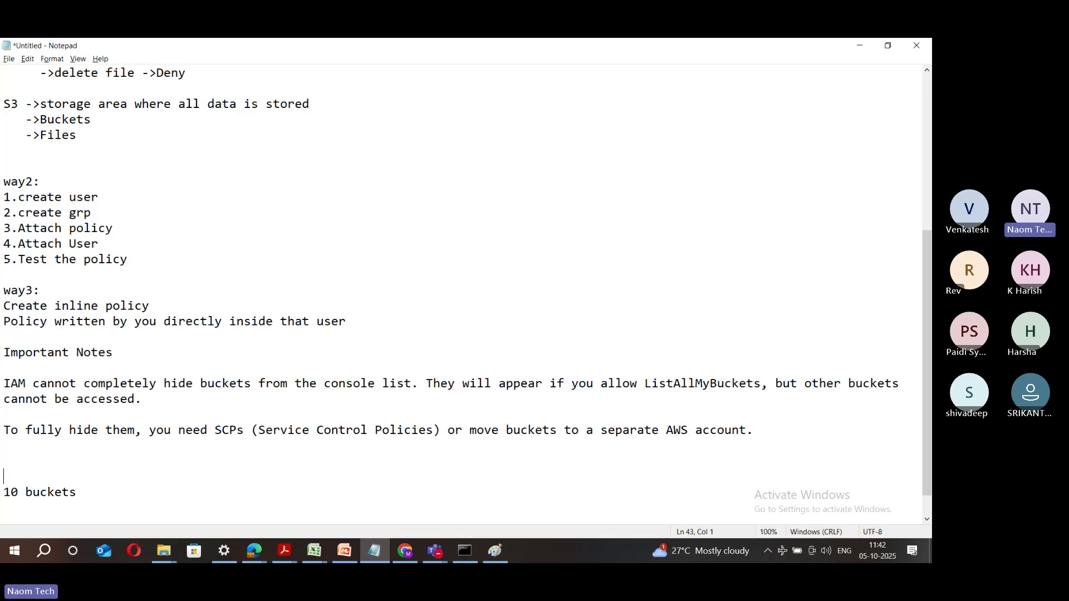
{"action": "type", "text": "Assignmen"}
{"action": "type", "text": "et"}
{"action": "key", "text": "BackSpace"}
{"action": "key", "text": "BackSpace"}
{"action": "type", "text": "ts"}
{"action": "key", "text": "BackSpace"}
{"action": "key", "text": "BackSpace"}
{"action": "key", "text": "Return"}
{"action": "key", "text": "Return"}
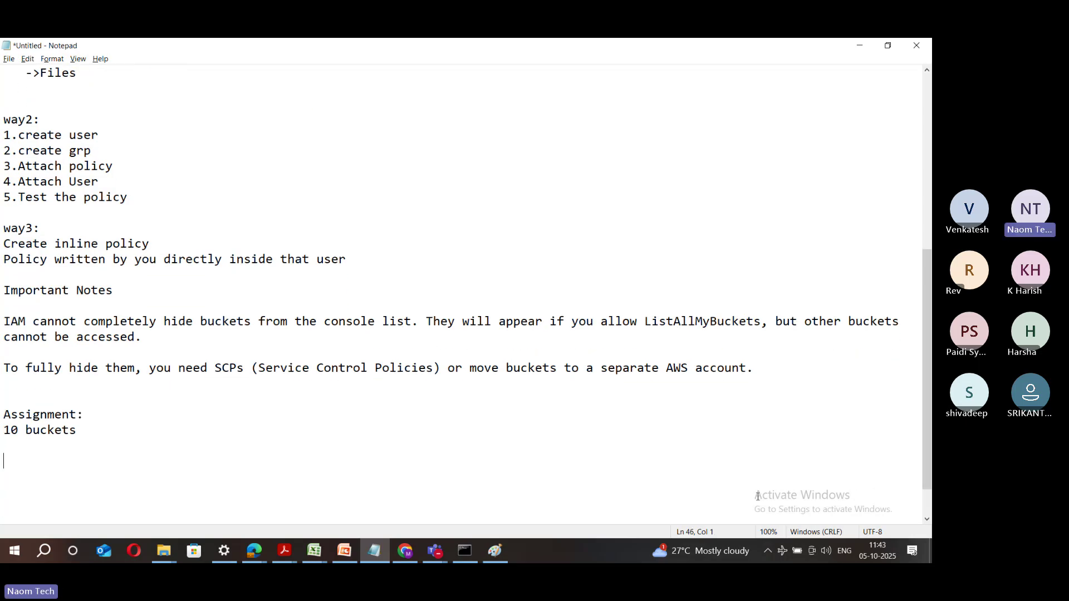
{"action": "type", "text": "2 bu"}
{"action": "key", "text": "BackSpace"}
{"action": "key", "text": "BackSpace"}
{"action": "key", "text": "BackSpace"}
{"action": "key", "text": "BackSpace"}
{"action": "key", "text": "BackSpace"}
{"action": "key", "text": "Return"}
List buck1 through buck5 on separate lines, ending with '...'.
{"action": "key", "text": "Return"}
{"action": "type", "text": "buck1"}
{"action": "key", "text": "Return"}
{"action": "key", "text": "shift+Up"}
{"action": "key", "text": "ctrl+c"}
{"action": "key", "text": "ctrl+v"}
{"action": "key", "text": "ctrl+v"}
{"action": "key", "text": "ctrl+v"}
{"action": "key", "text": "ctrl+v"}
{"action": "key", "text": "ctrl+v"}
{"action": "key", "text": "Up"}
{"action": "key", "text": "Up"}
{"action": "key", "text": "Right"}
{"action": "key", "text": "Right"}
{"action": "key", "text": "Right"}
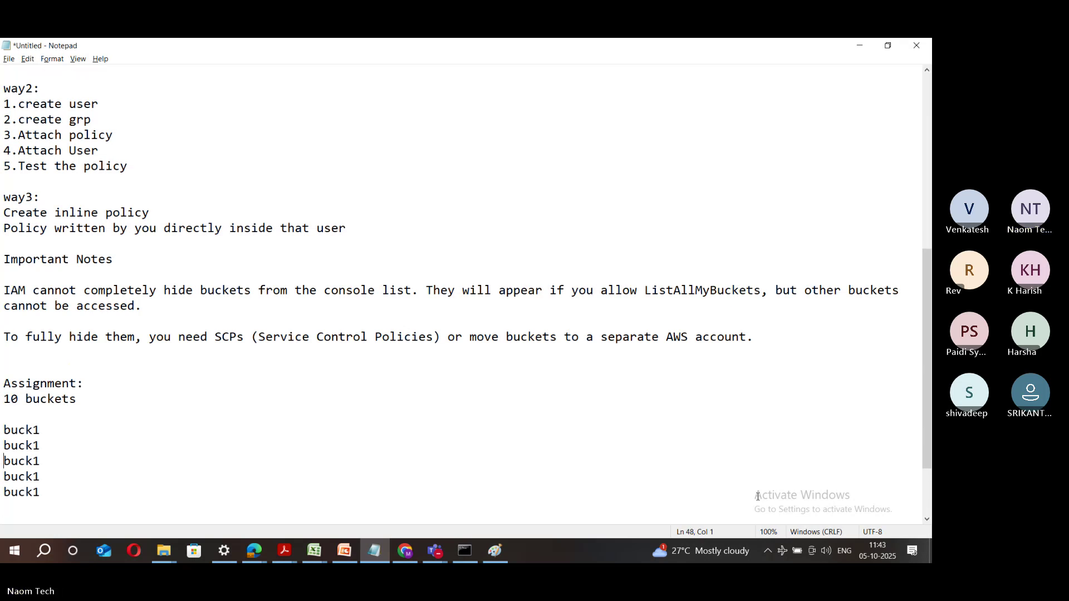
{"action": "key", "text": "Right"}
{"action": "key", "text": "Right"}
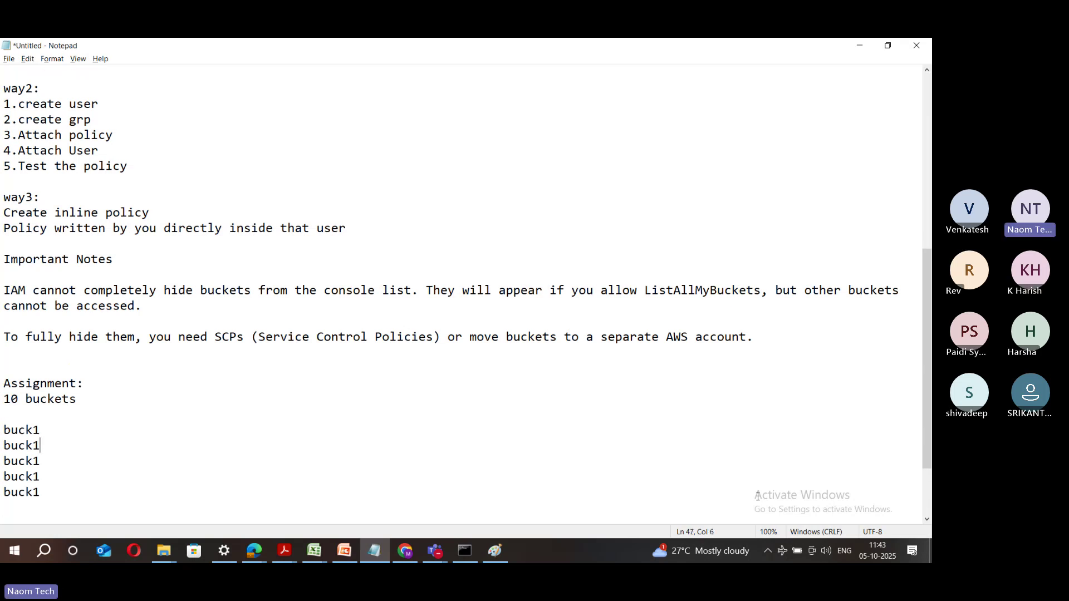
{"action": "key", "text": "BackSpace"}
{"action": "type", "text": "2"}
{"action": "key", "text": "Down"}
{"action": "key", "text": "BackSpace"}
{"action": "type", "text": "3"}
{"action": "key", "text": "Down"}
{"action": "key", "text": "BackSpace"}
{"action": "type", "text": "4"}
{"action": "key", "text": "Down"}
{"action": "key", "text": "BackSpace"}
{"action": "type", "text": "5"}
{"action": "key", "text": "Return"}
{"action": "type", "text": "..."}
Add 'Should access only 2 buckets and Restrict other buckets from accessing' and select the section.
{"action": "key", "text": "Return"}
{"action": "key", "text": "Return"}
{"action": "key", "text": "Return"}
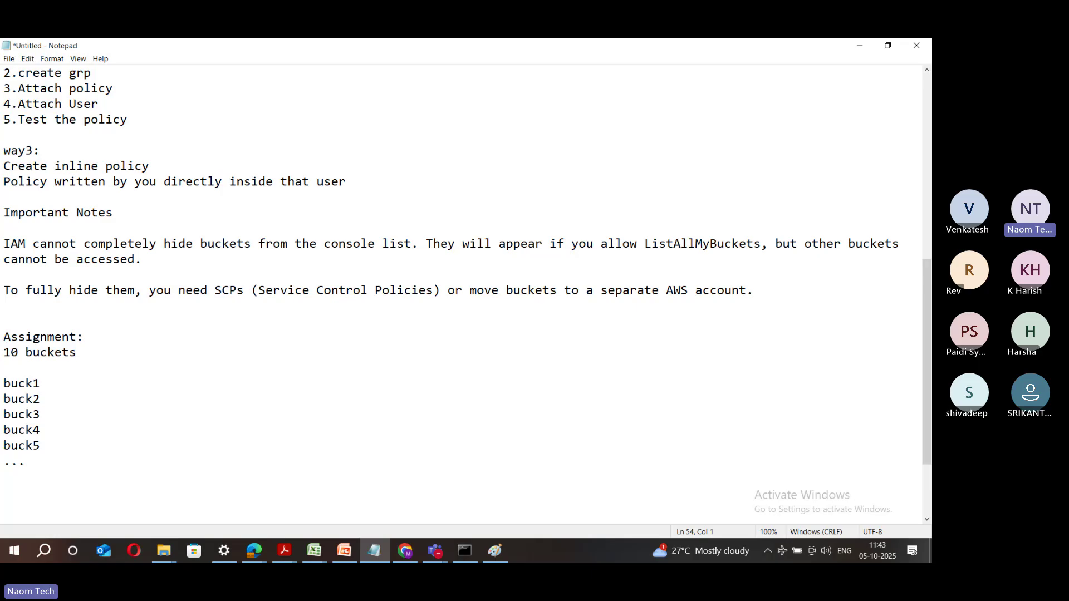
{"action": "type", "text": "Should acce"}
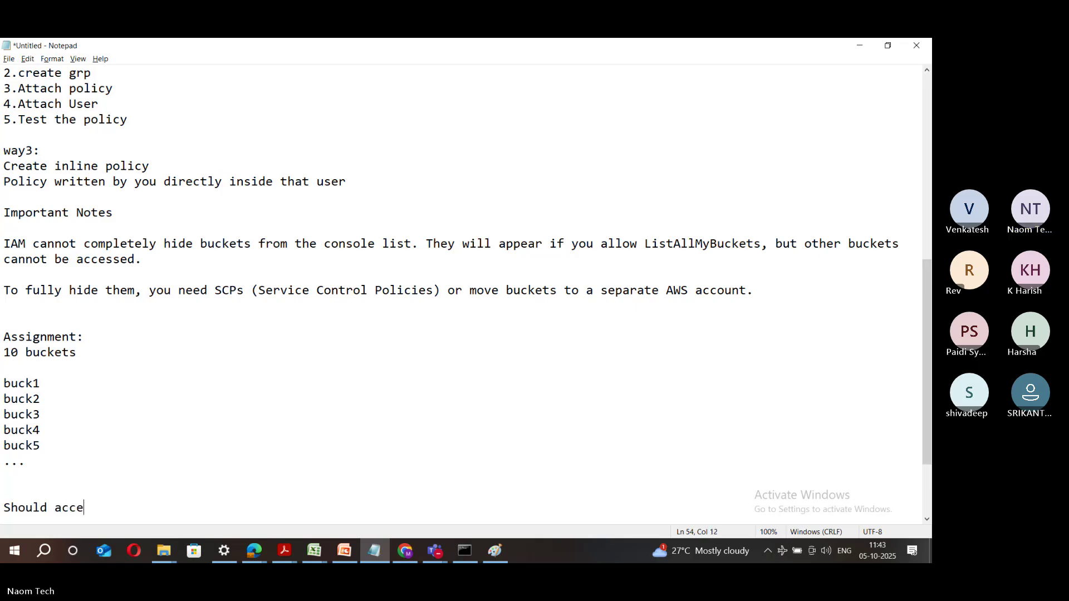
{"action": "type", "text": "ss only 2 buckets and "}
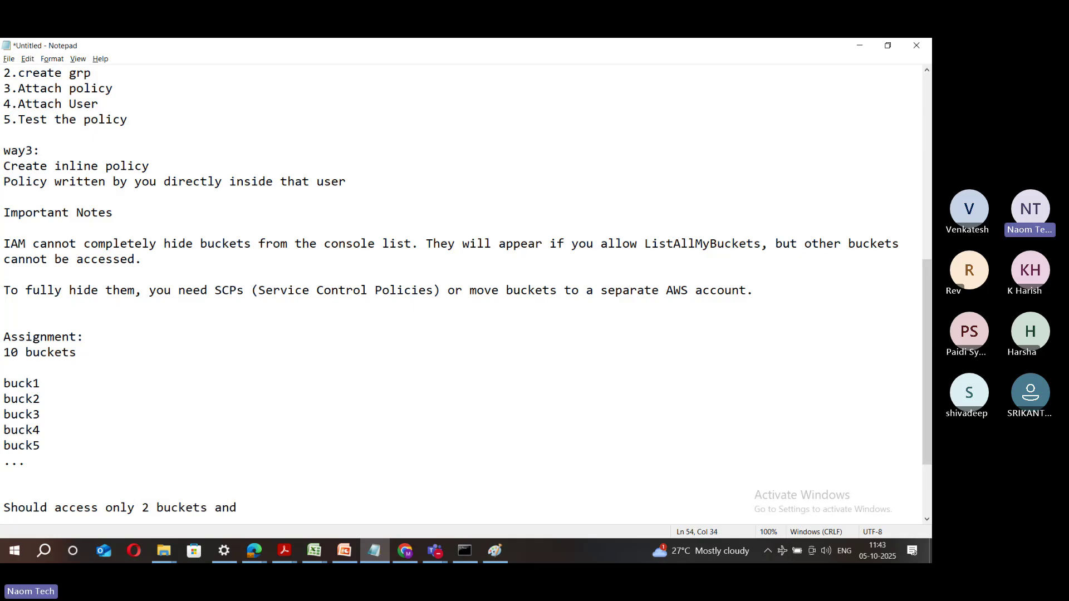
{"action": "type", "text": "Restcti"}
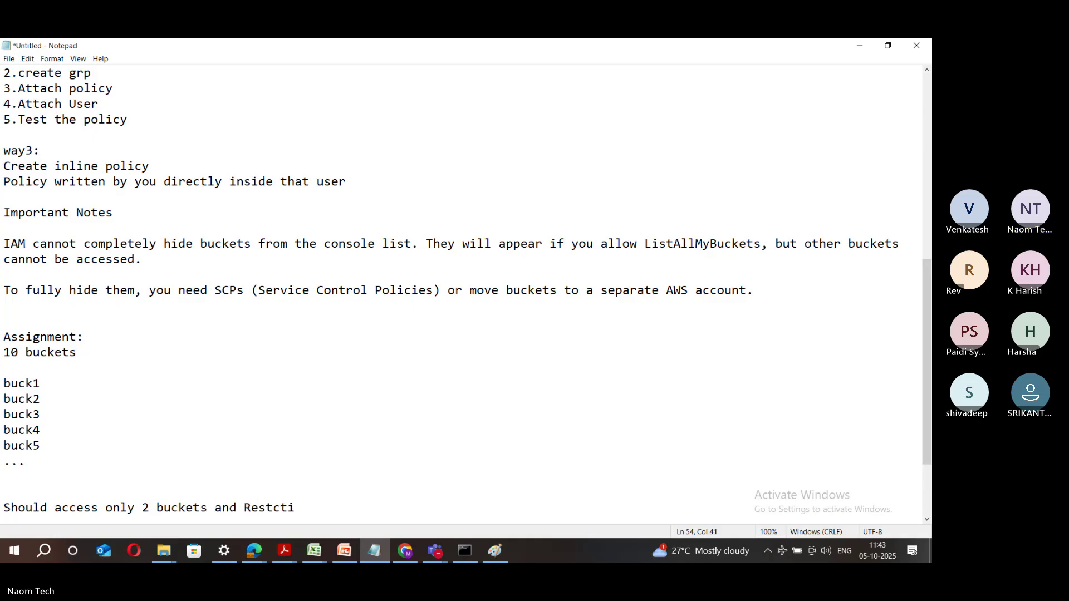
{"action": "key", "text": "BackSpace"}
{"action": "key", "text": "BackSpace"}
{"action": "key", "text": "BackSpace"}
{"action": "key", "text": "BackSpace"}
{"action": "type", "text": "trict other buckets "}
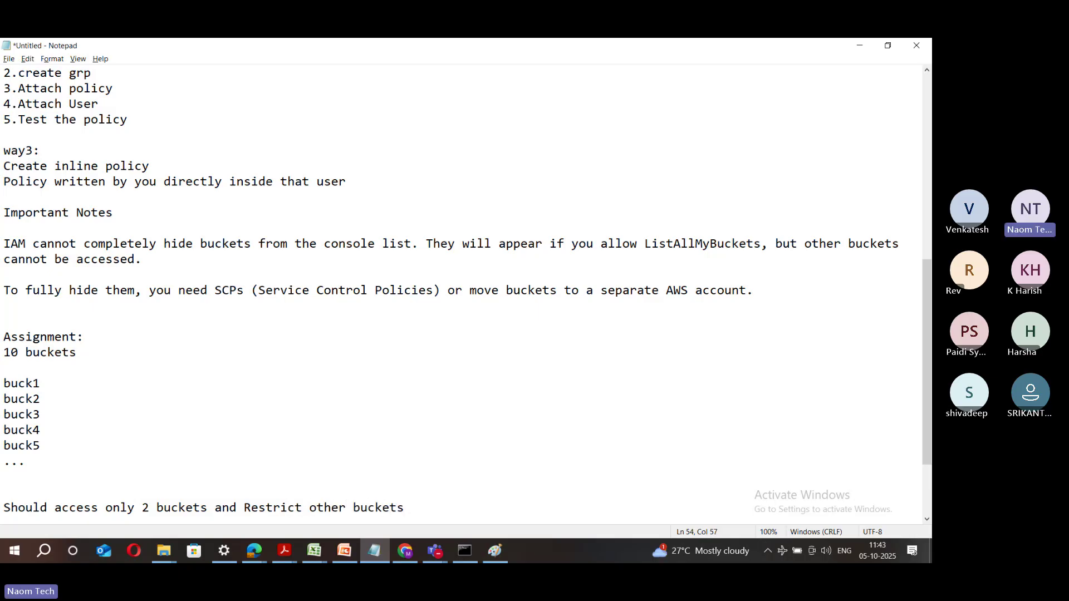
{"action": "type", "text": "from"}
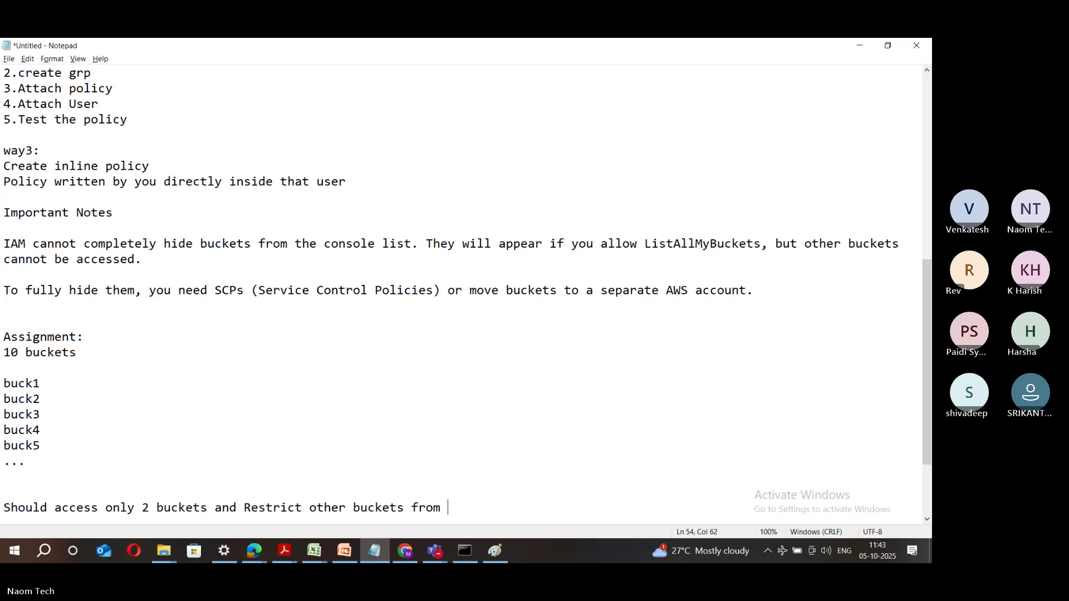
{"action": "type", "text": " accessing"}
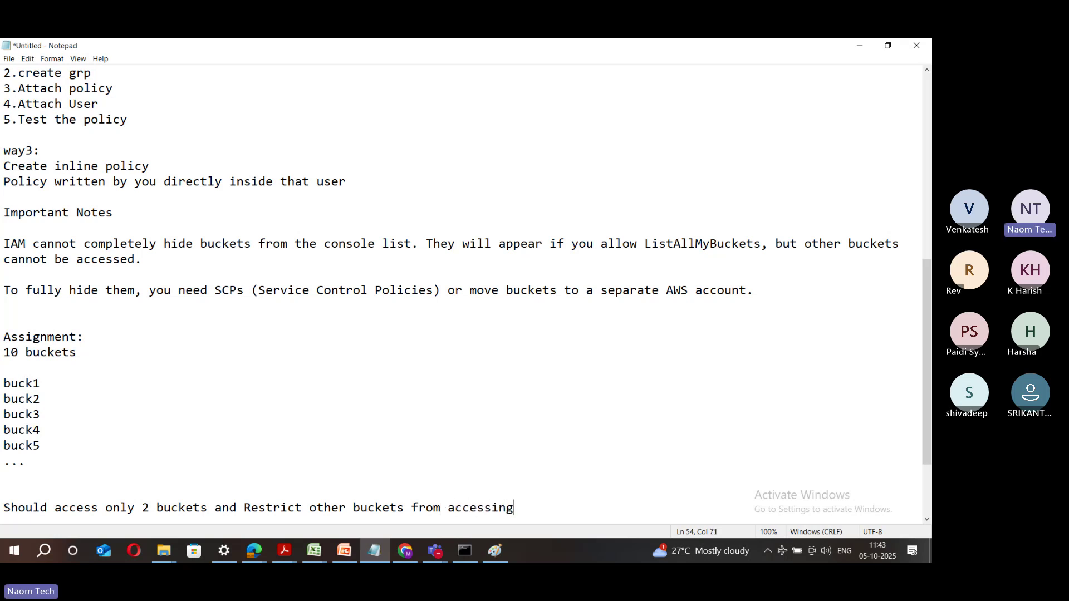
{"action": "key", "text": "Return"}
{"action": "key", "text": "Return"}
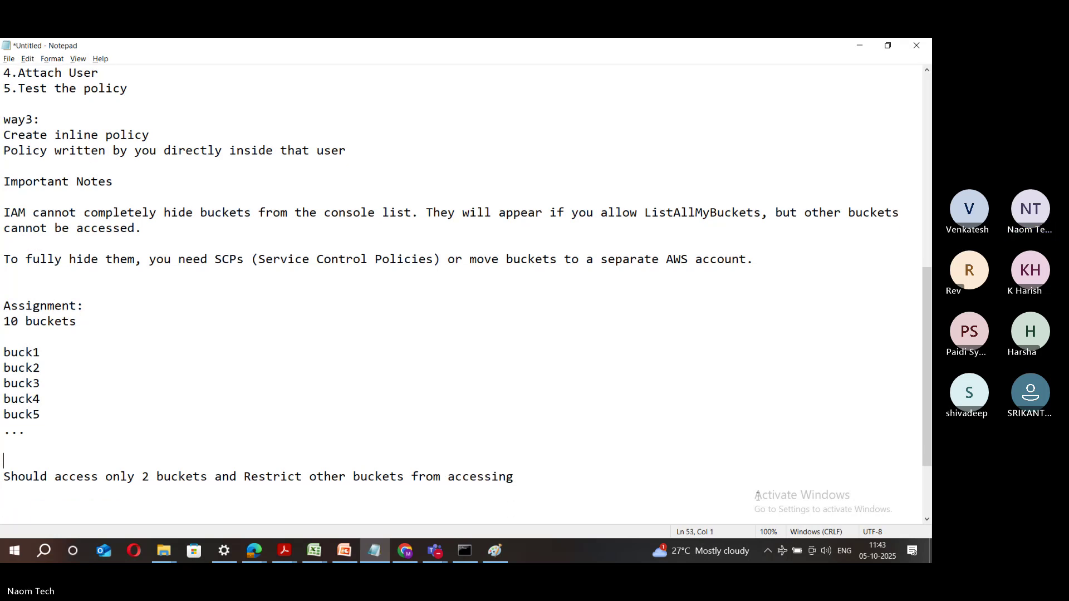
{"action": "key", "text": "Delete"}
{"action": "key", "text": "Up"}
{"action": "key", "text": "Up"}
{"action": "key", "text": "Up"}
{"action": "key", "text": "Up"}
{"action": "key", "text": "Up"}
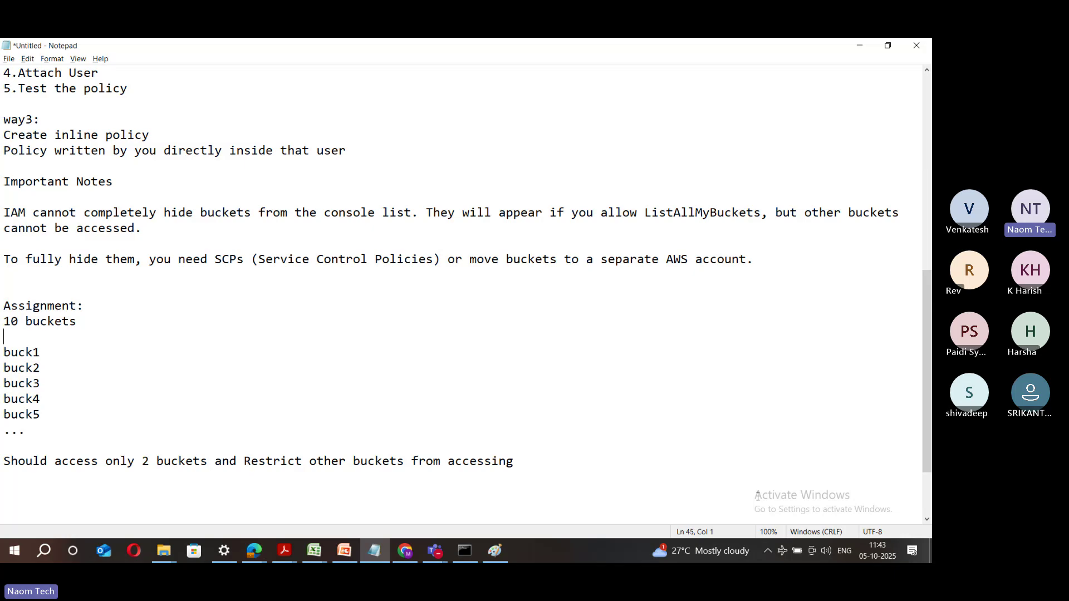
{"action": "key", "text": "shift+Down"}
{"action": "key", "text": "shift+Down"}
{"action": "key", "text": "shift+Down"}
{"action": "key", "text": "shift+Down"}
{"action": "key", "text": "shift+Down"}
{"action": "key", "text": "shift+Down"}
{"action": "key", "text": "shift+Down"}
{"action": "key", "text": "shift+Down"}
{"action": "key", "text": "shift+Down"}
{"action": "key", "text": "shift+Down"}
{"action": "key", "text": "shift+Down"}
{"action": "key", "text": "shift+Down"}
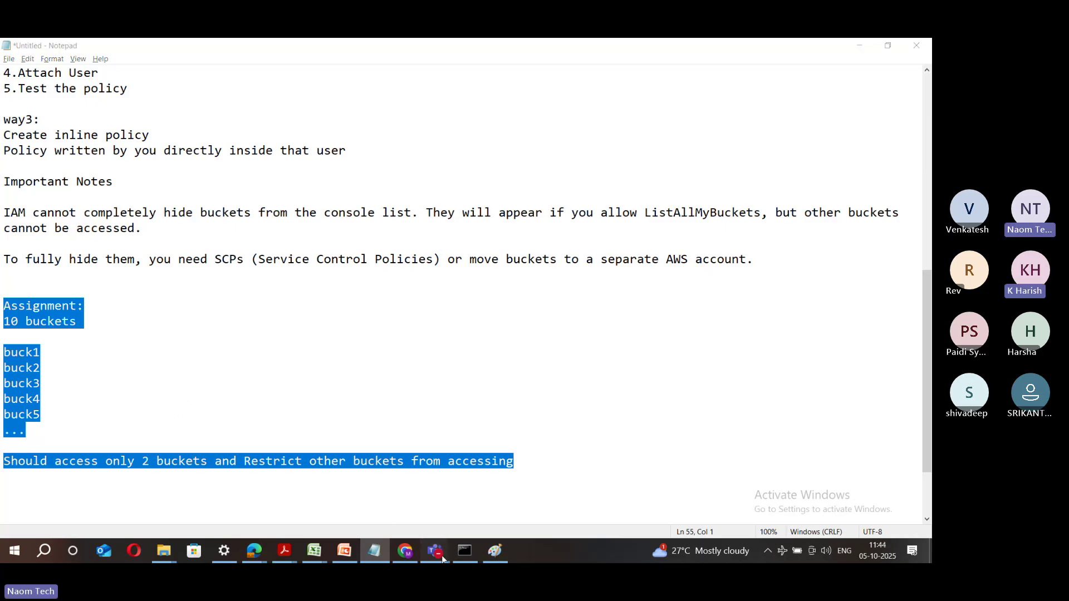
Paste the bucket assignment into the Teams meeting chat, send it, and return to Notepad.
{"action": "mouse_move", "coordinate": [435, 551]}
{"action": "left_click", "coordinate": [406, 509]}
{"action": "left_click", "coordinate": [741, 492]}
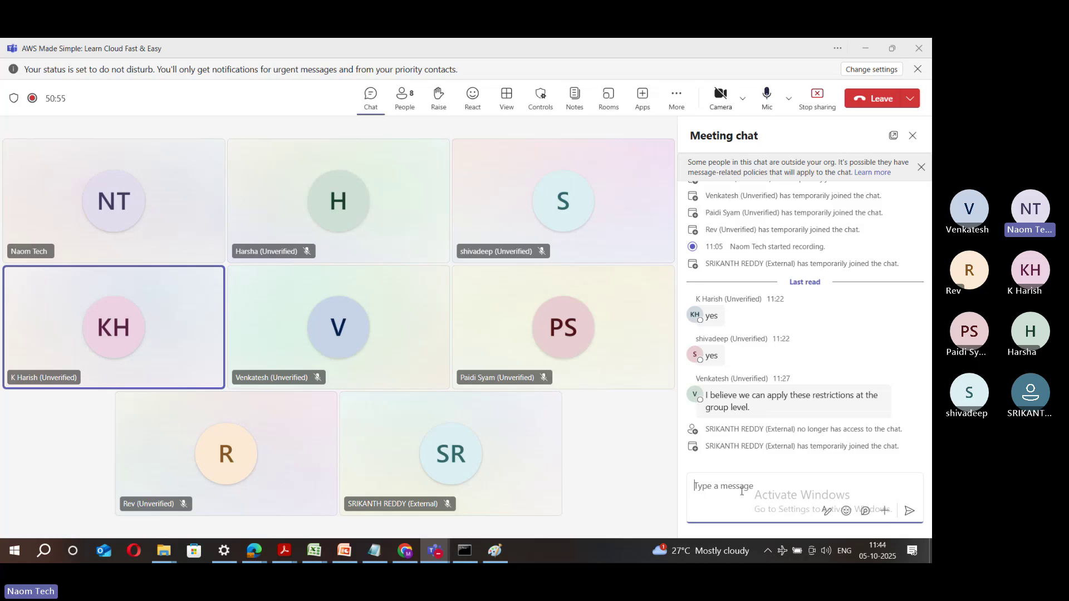
{"action": "key", "text": "ctrl+v"}
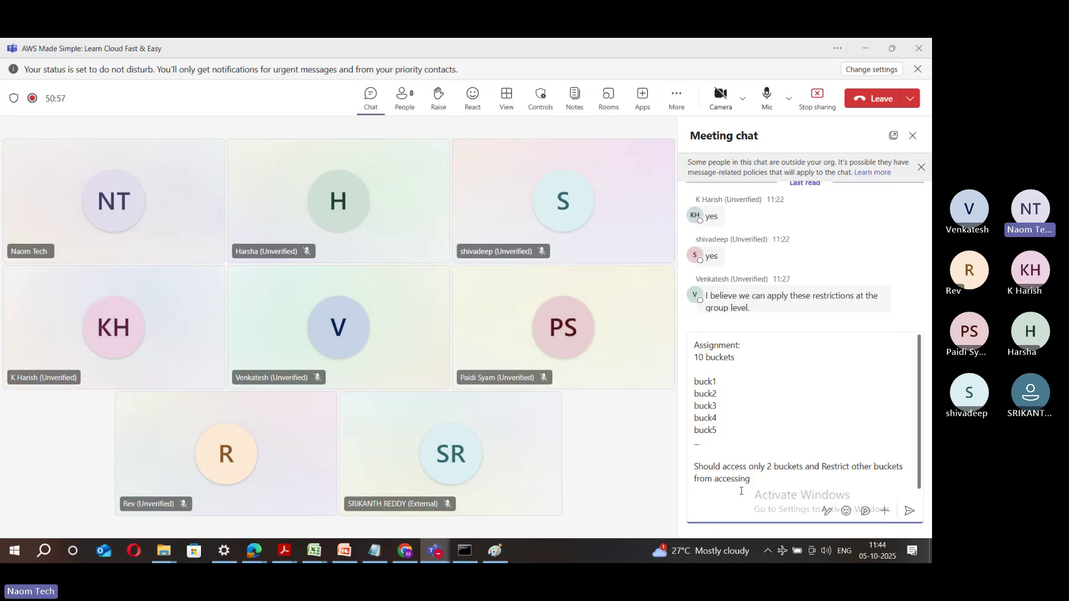
{"action": "key", "text": "Return"}
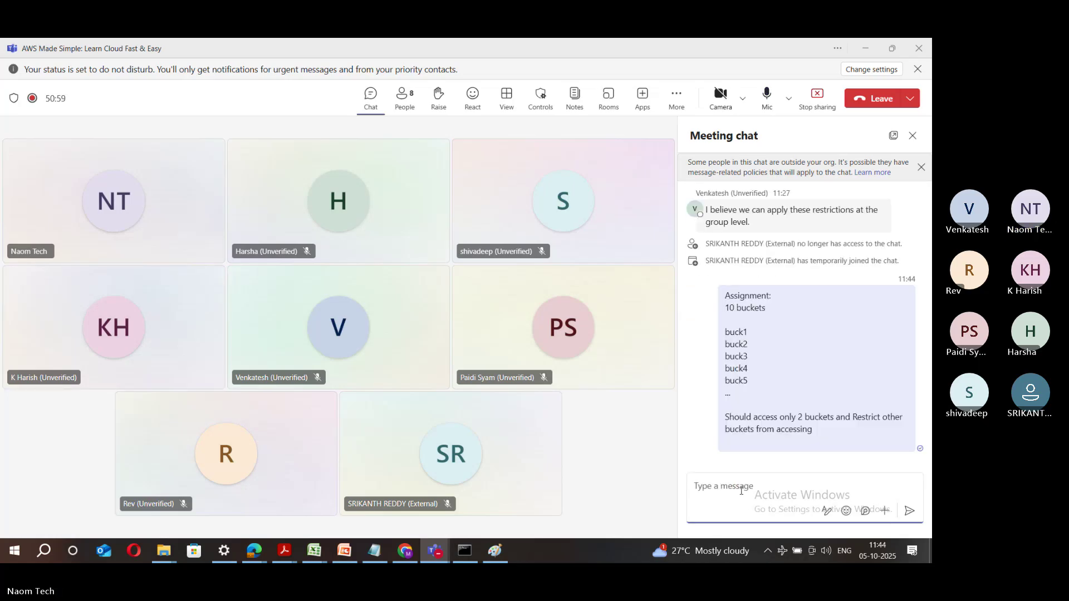
{"action": "left_click", "coordinate": [862, 53]}
{"action": "left_click", "coordinate": [294, 360]}
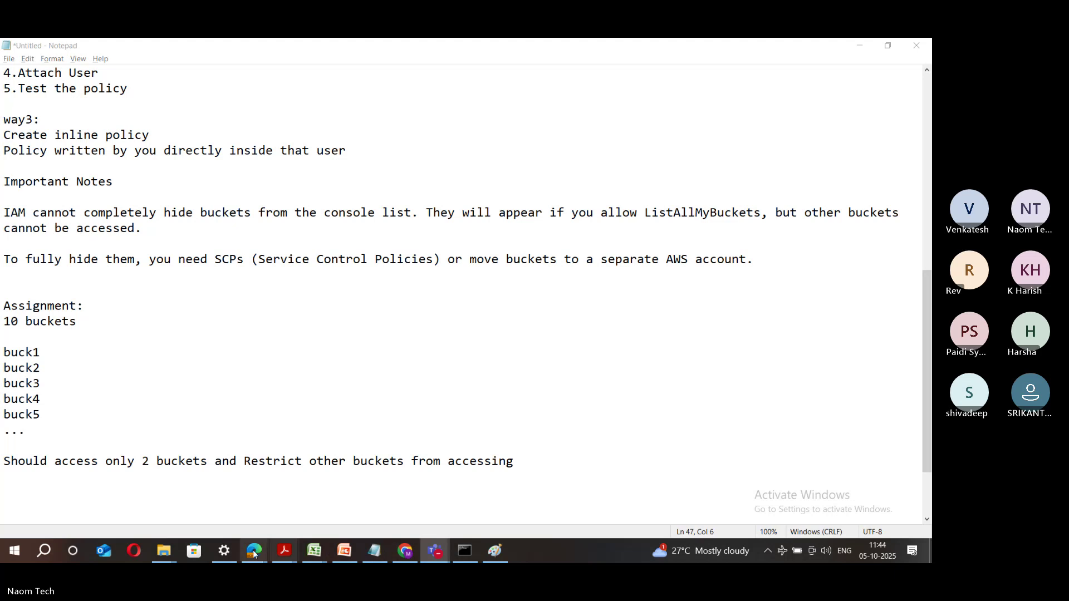
Bring forward the Edge Edit policy window for Allow-reports-bucket-2025-only, caret in its second statement.
{"action": "mouse_move", "coordinate": [254, 551]}
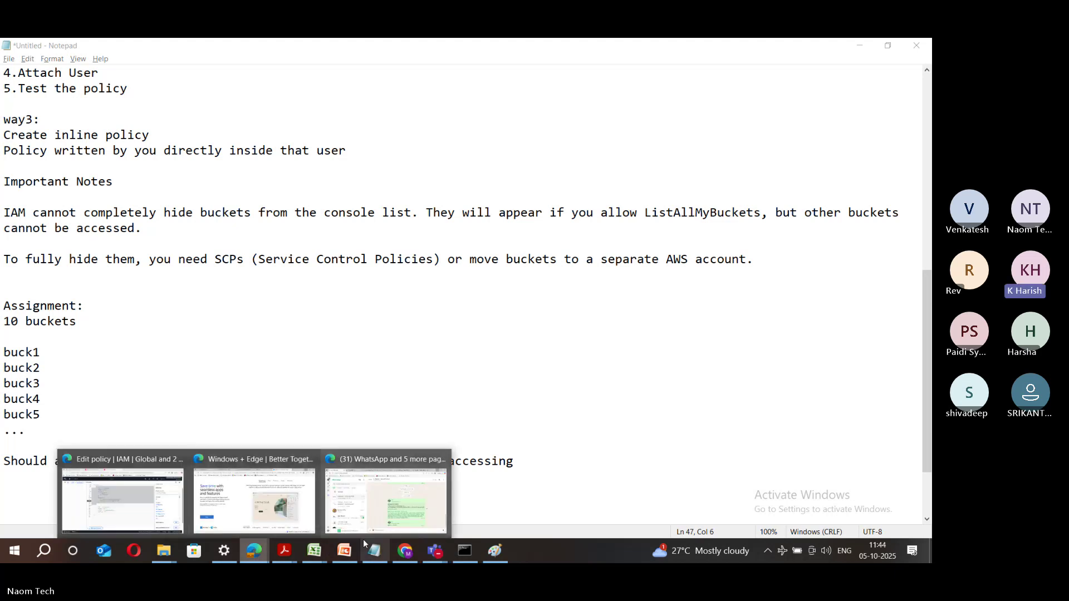
{"action": "left_click", "coordinate": [379, 502]}
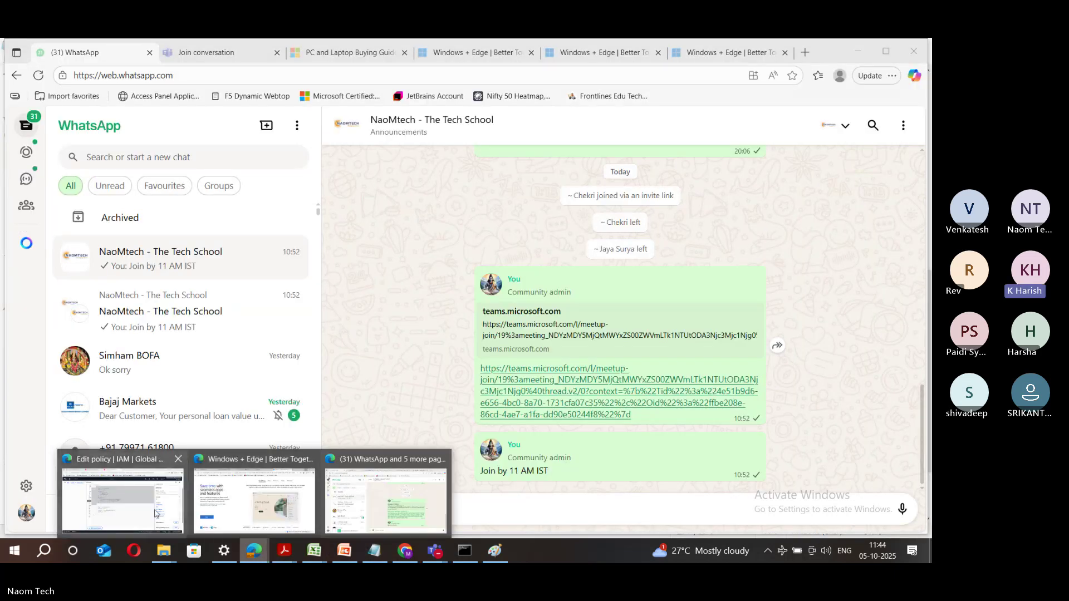
{"action": "left_click", "coordinate": [354, 548]}
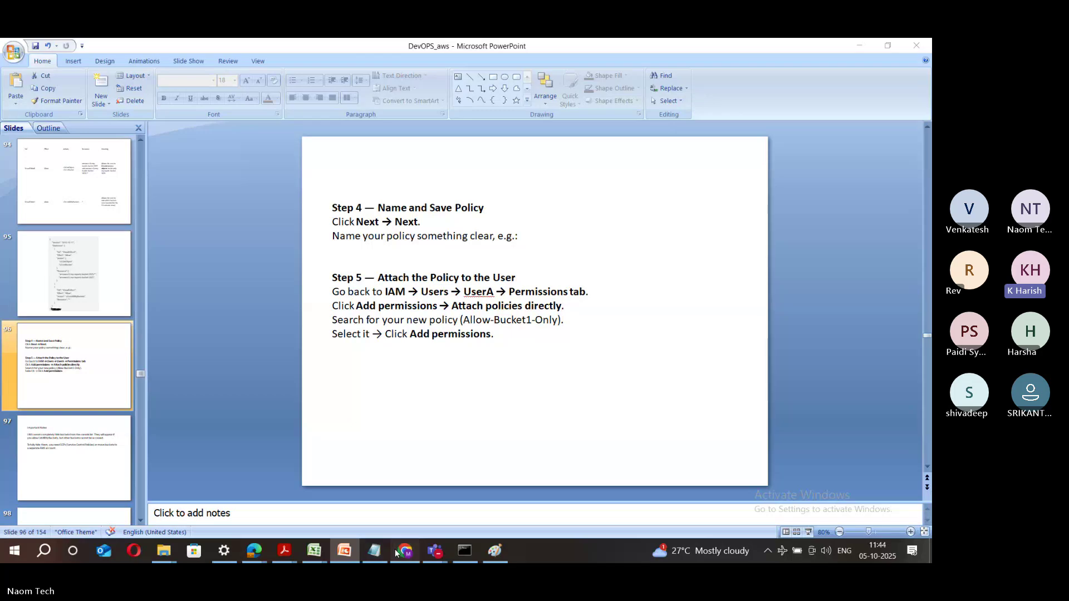
{"action": "left_click", "coordinate": [396, 549]}
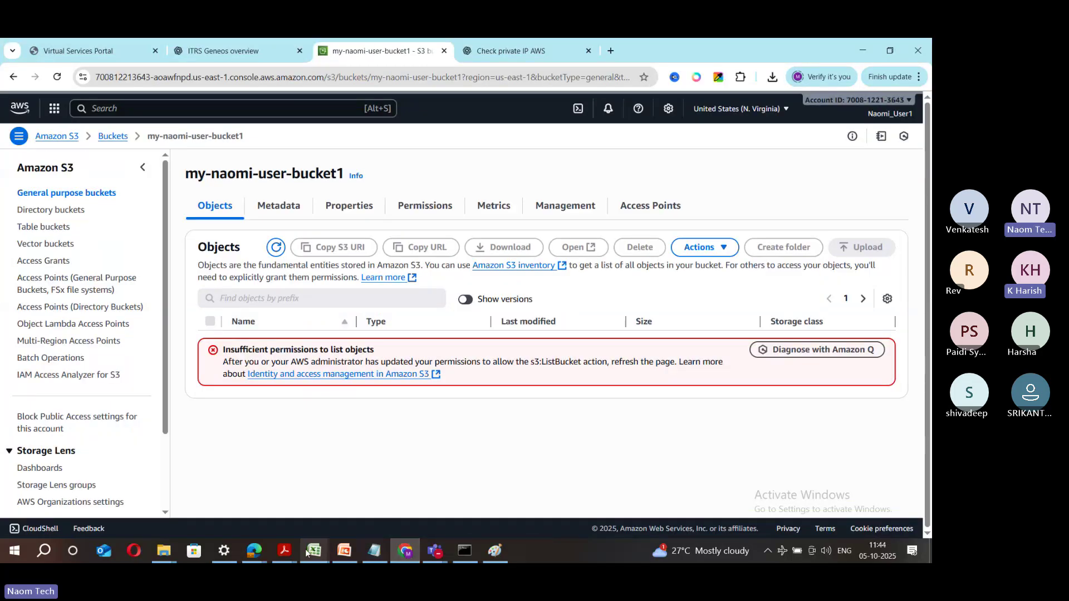
{"action": "left_click", "coordinate": [254, 550]}
{"action": "left_click", "coordinate": [139, 507]}
{"action": "left_click", "coordinate": [371, 350]}
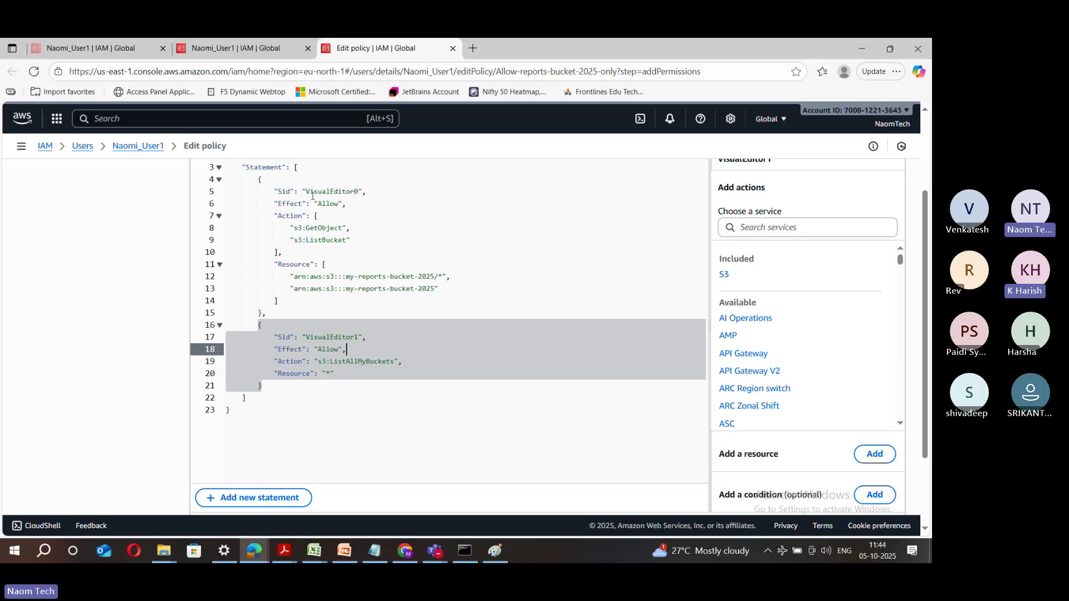
{"action": "left_click_drag", "start_coordinate": [309, 191], "coordinate": [354, 191]}
{"action": "left_click", "coordinate": [347, 204]}
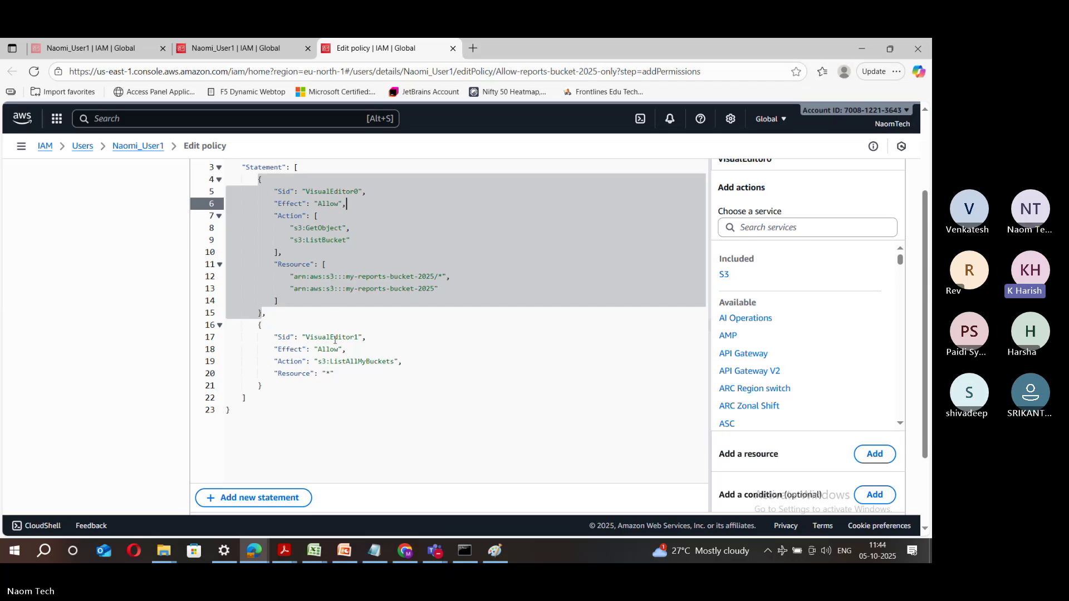
{"action": "left_click", "coordinate": [313, 228]}
{"action": "left_click_drag", "start_coordinate": [242, 179], "coordinate": [316, 315]}
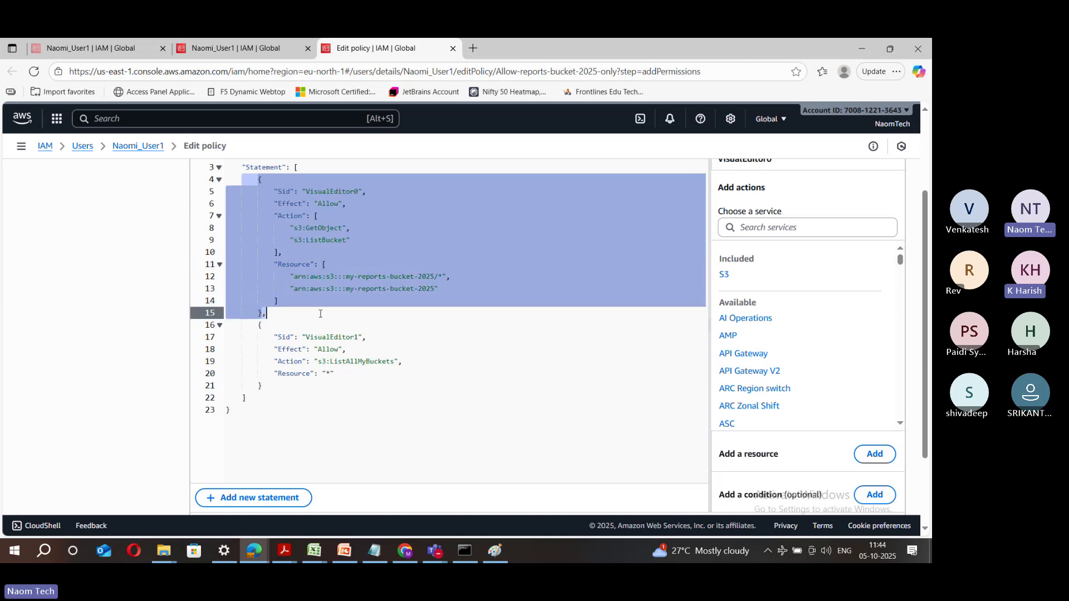
{"action": "left_click_drag", "start_coordinate": [345, 276], "coordinate": [430, 276]}
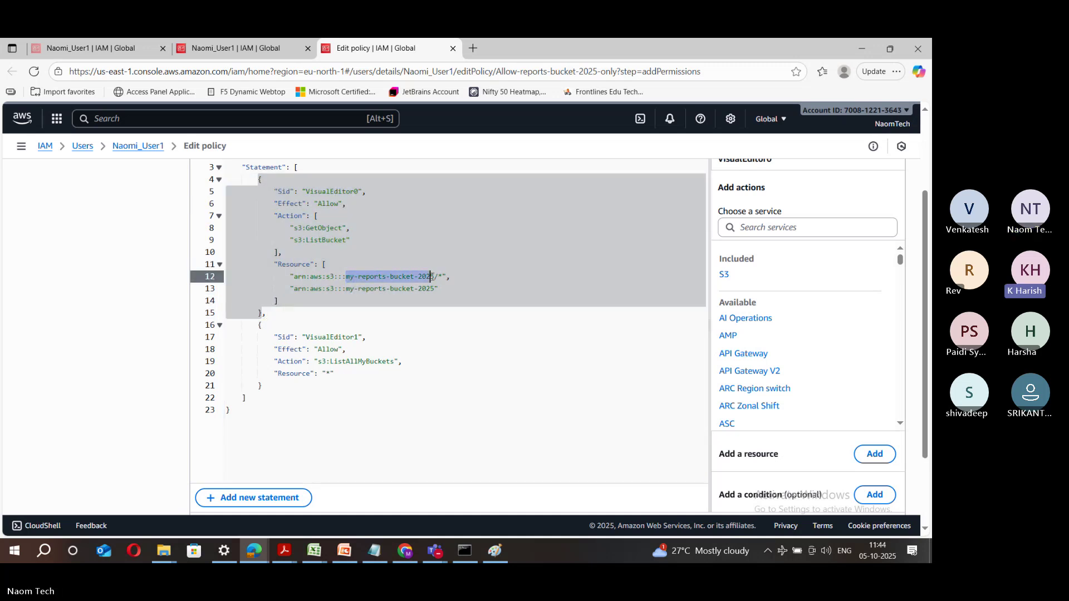
{"action": "left_click", "coordinate": [431, 276]}
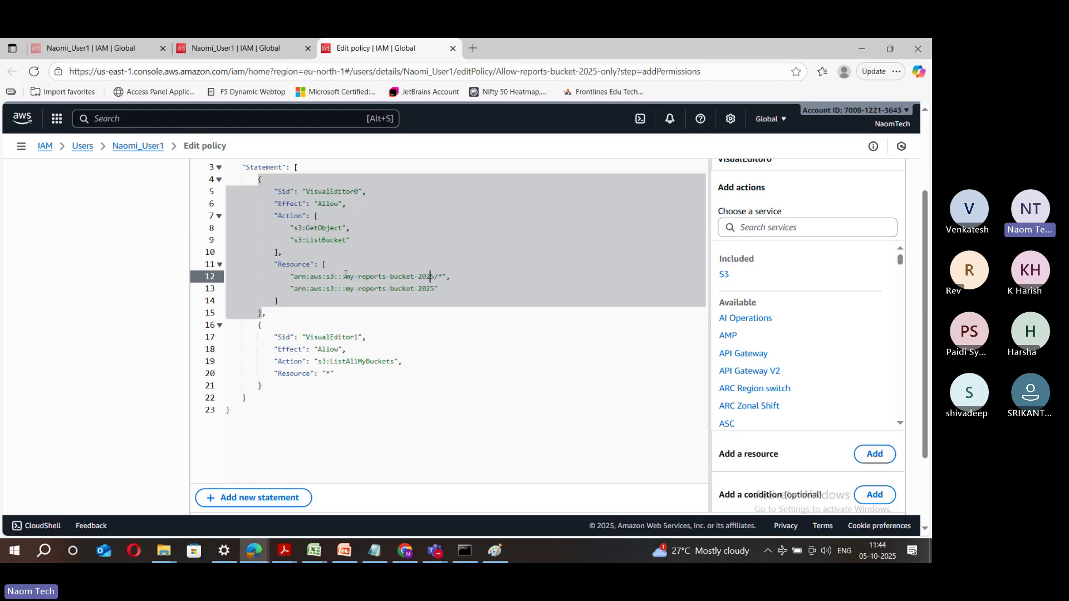
{"action": "left_click_drag", "start_coordinate": [343, 276], "coordinate": [435, 276]}
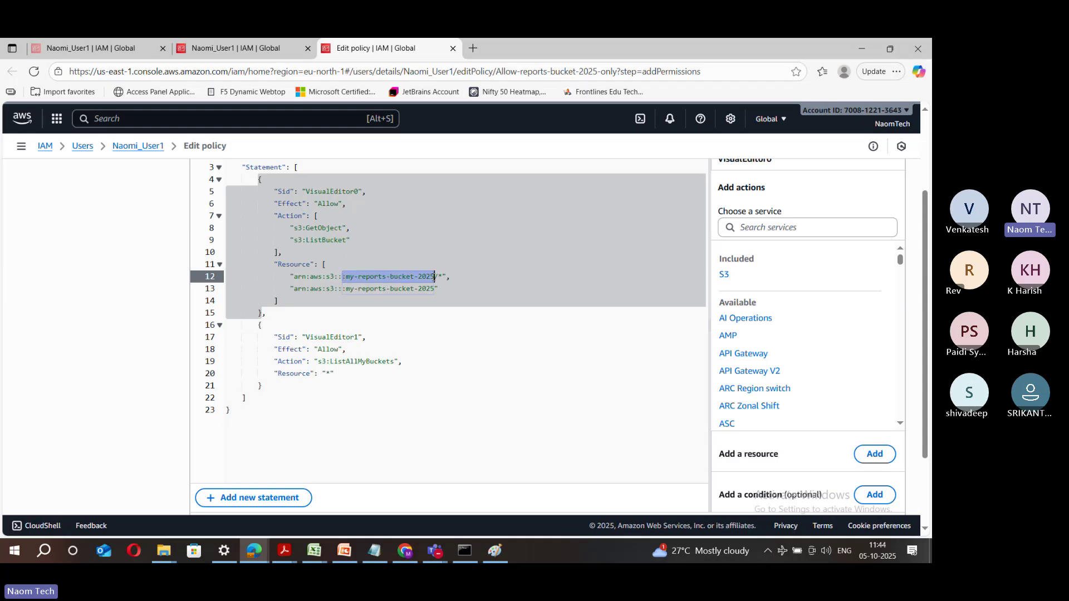
{"action": "left_click_drag", "start_coordinate": [318, 216], "coordinate": [288, 252]}
{"action": "left_click", "coordinate": [354, 246]}
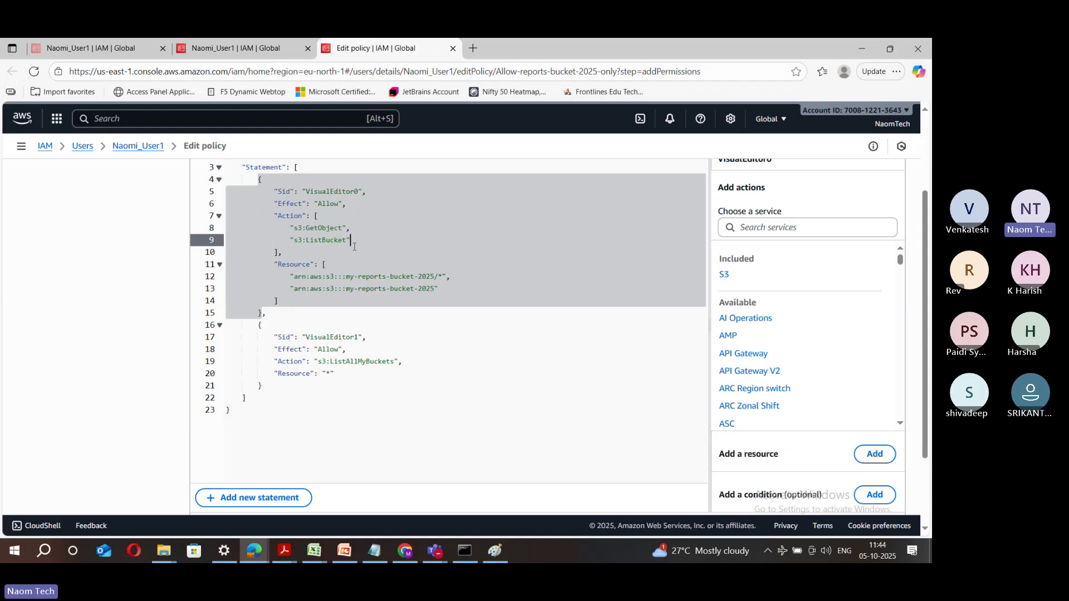
{"action": "left_click", "coordinate": [315, 231]}
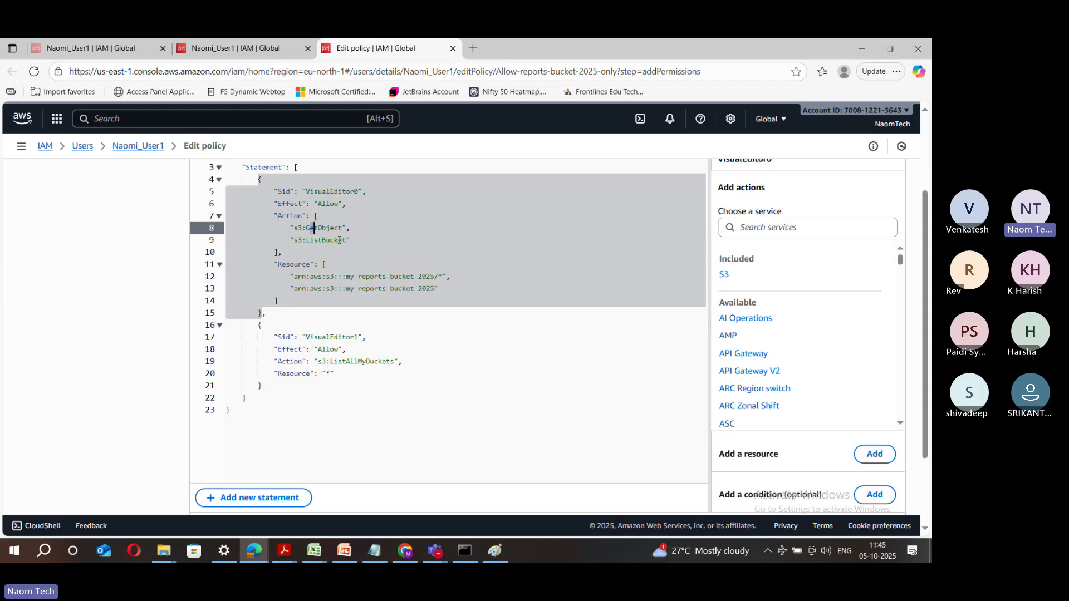
{"action": "left_click_drag", "start_coordinate": [303, 240], "coordinate": [327, 229]}
{"action": "left_click_drag", "start_coordinate": [295, 203], "coordinate": [356, 203]}
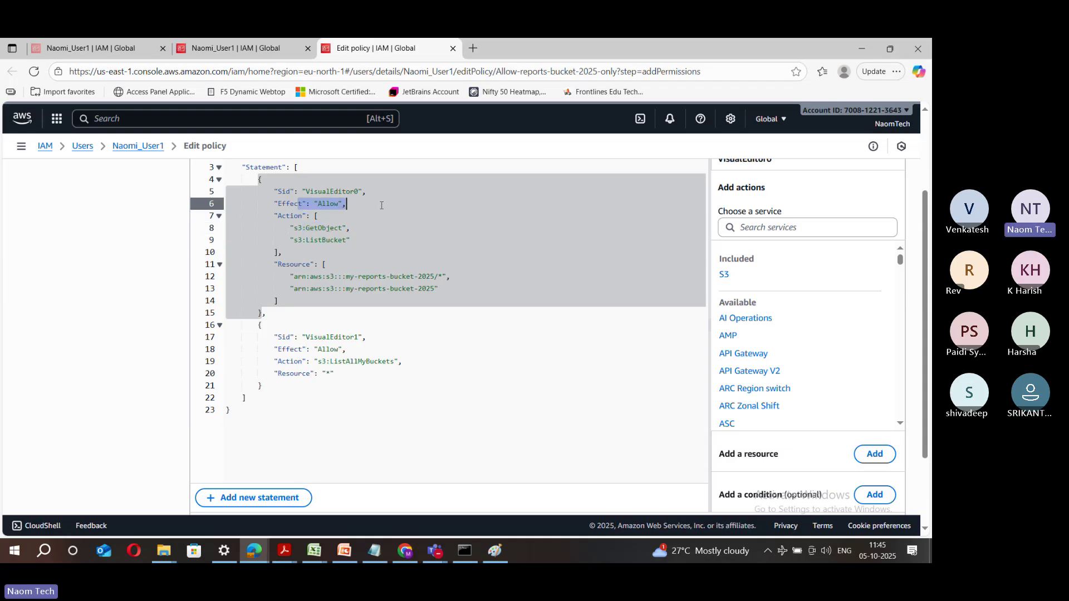
{"action": "left_click", "coordinate": [382, 206]}
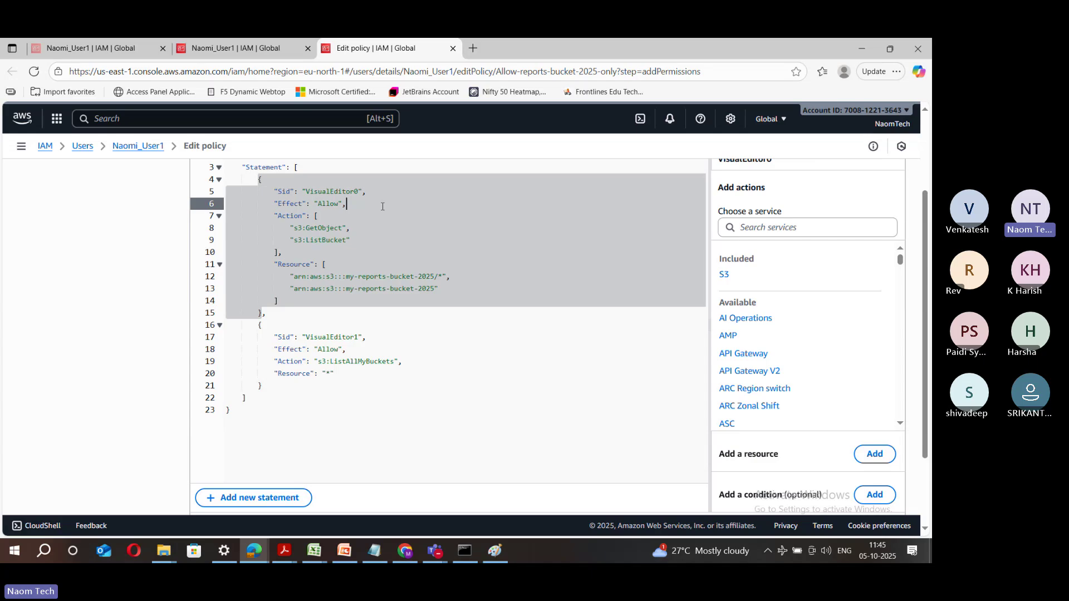
{"action": "scroll", "coordinate": [397, 217], "scroll_direction": "up", "scroll_amount": 3}
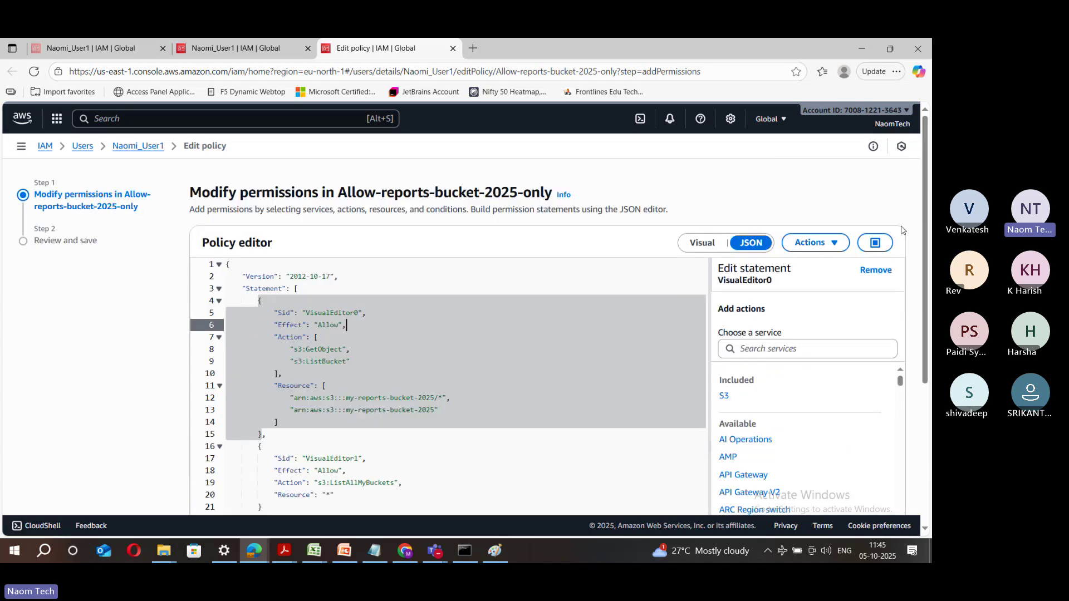
Toggle the policy editor between Visual and JSON, then select the ListAllMyBuckets statement.
{"action": "left_click", "coordinate": [701, 243]}
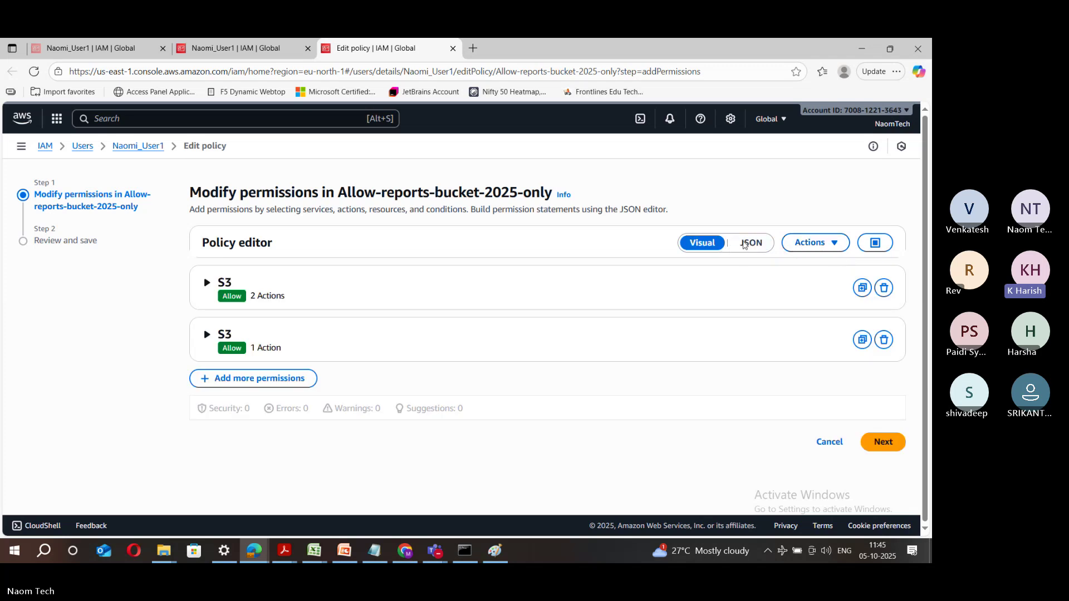
{"action": "left_click", "coordinate": [750, 243]}
{"action": "scroll", "coordinate": [344, 331], "scroll_direction": "down", "scroll_amount": 3}
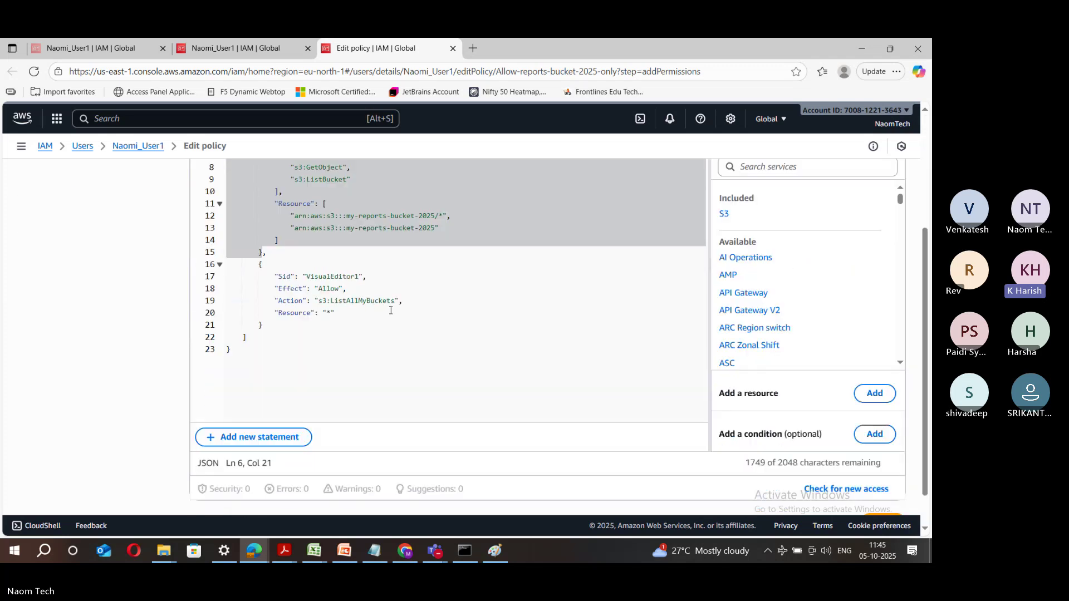
{"action": "scroll", "coordinate": [367, 297], "scroll_direction": "up", "scroll_amount": 2}
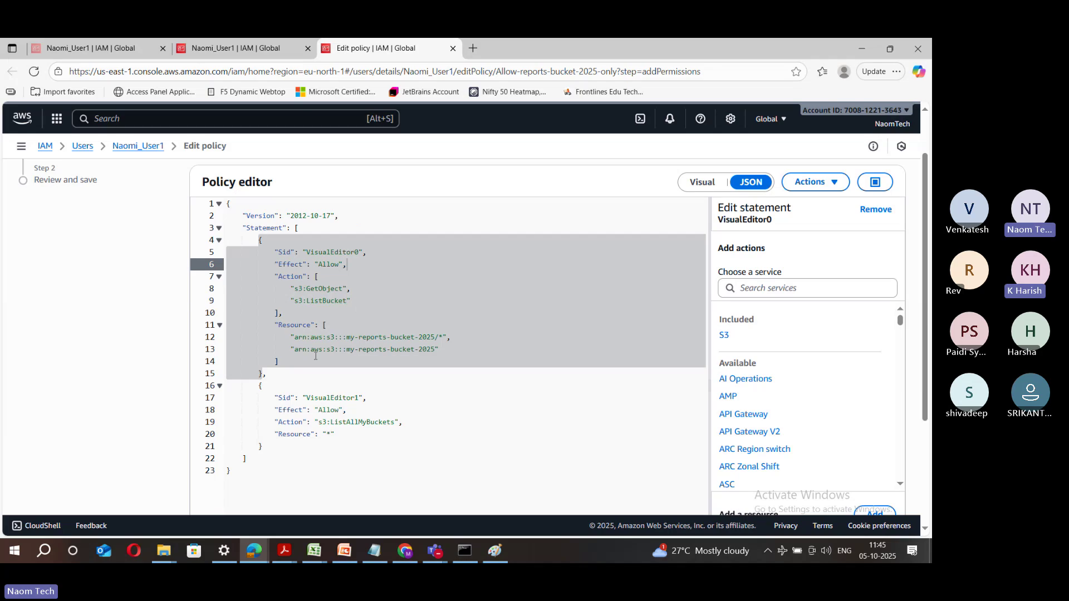
{"action": "left_click", "coordinate": [266, 396]}
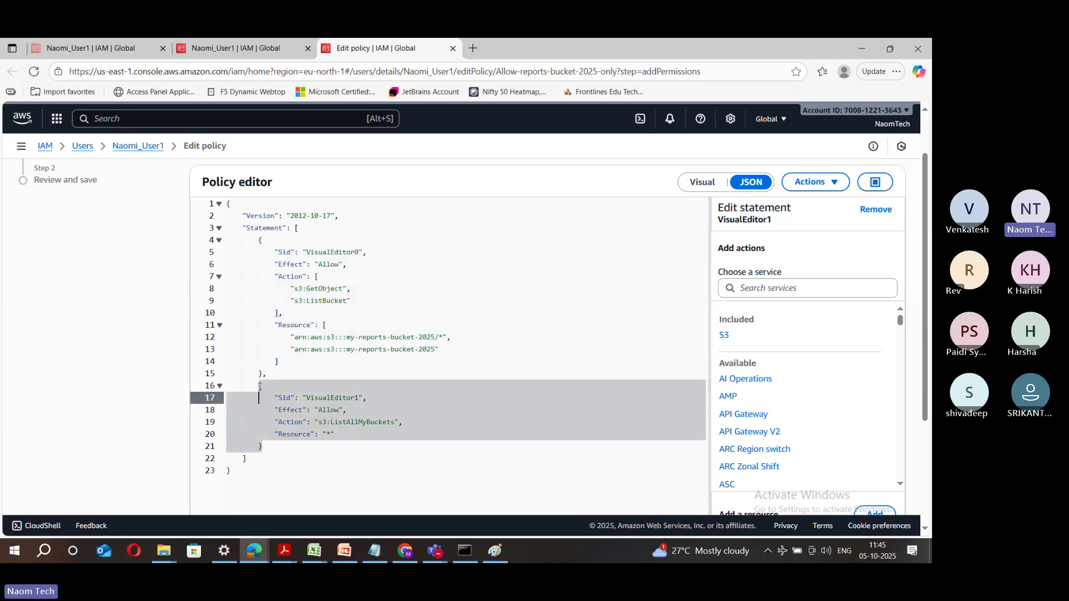
{"action": "left_click_drag", "start_coordinate": [259, 385], "coordinate": [300, 444]}
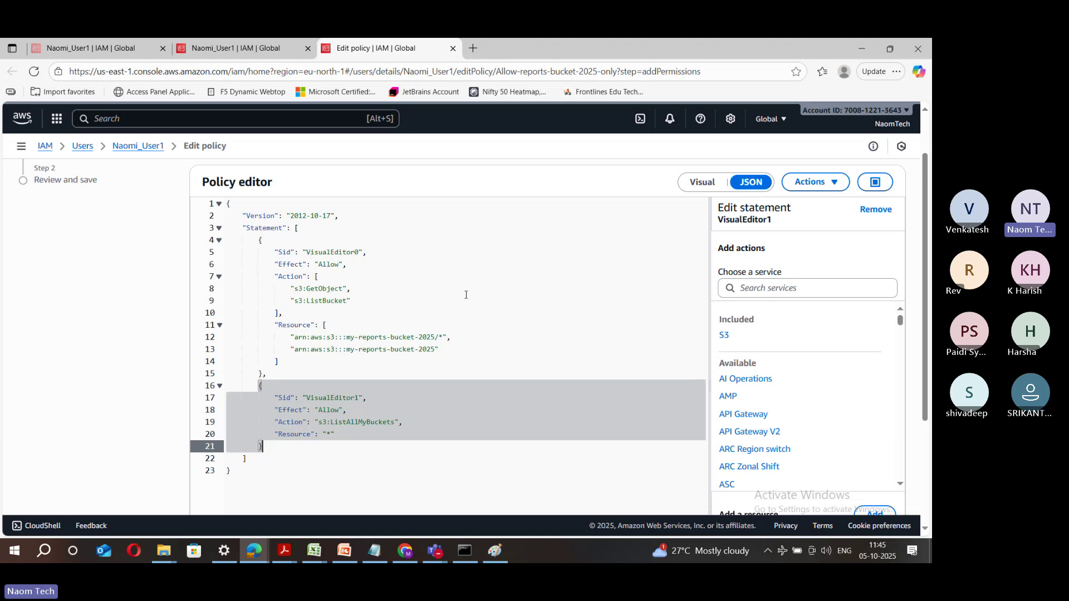
Review the first statement's Action list and add a comma after the GetObject action.
{"action": "left_click_drag", "start_coordinate": [259, 277], "coordinate": [282, 313]}
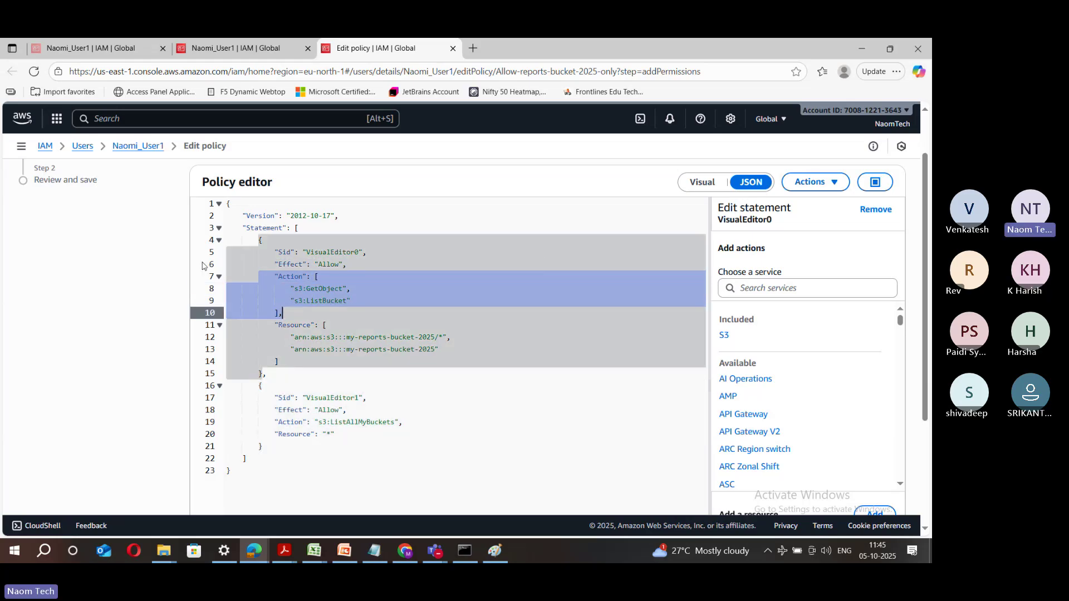
{"action": "left_click", "coordinate": [292, 277]}
{"action": "left_click_drag", "start_coordinate": [260, 385], "coordinate": [337, 434]}
{"action": "left_click", "coordinate": [349, 428]}
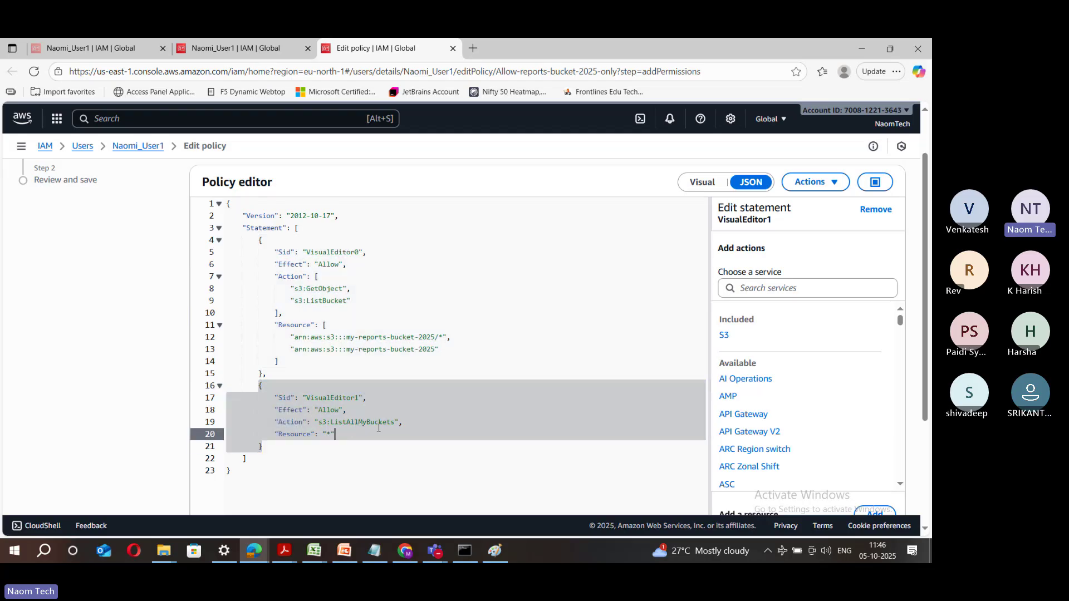
{"action": "left_click", "coordinate": [334, 422]}
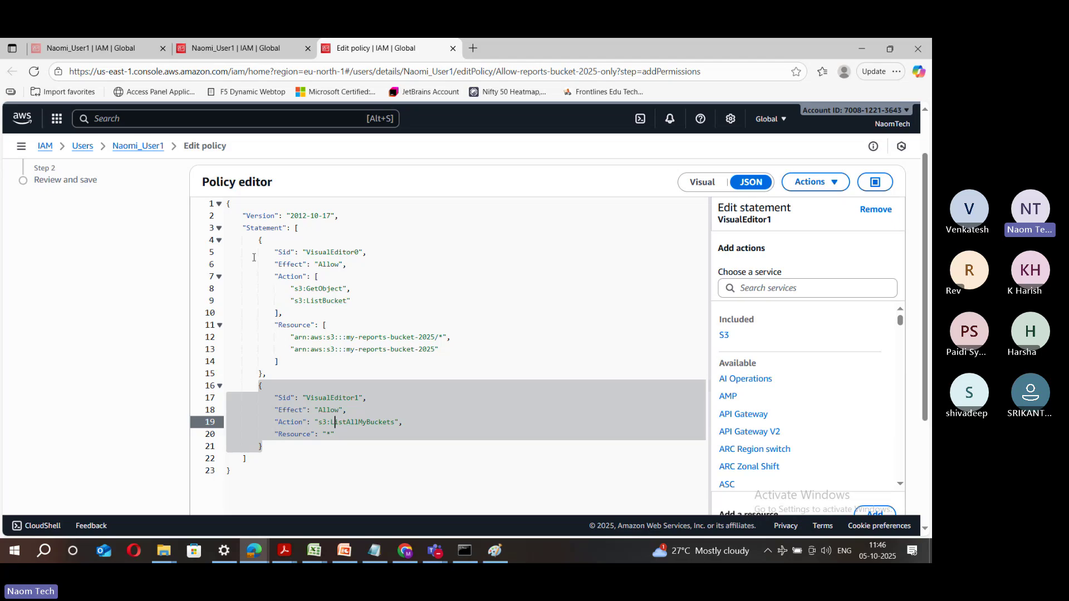
{"action": "left_click_drag", "start_coordinate": [257, 239], "coordinate": [351, 371]}
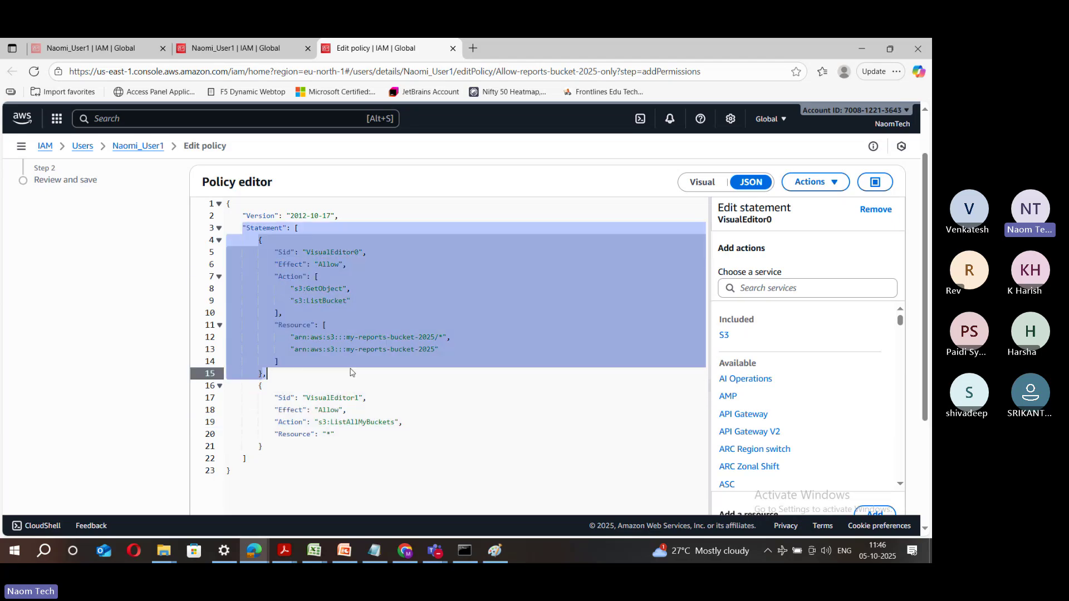
{"action": "left_click", "coordinate": [348, 288]}
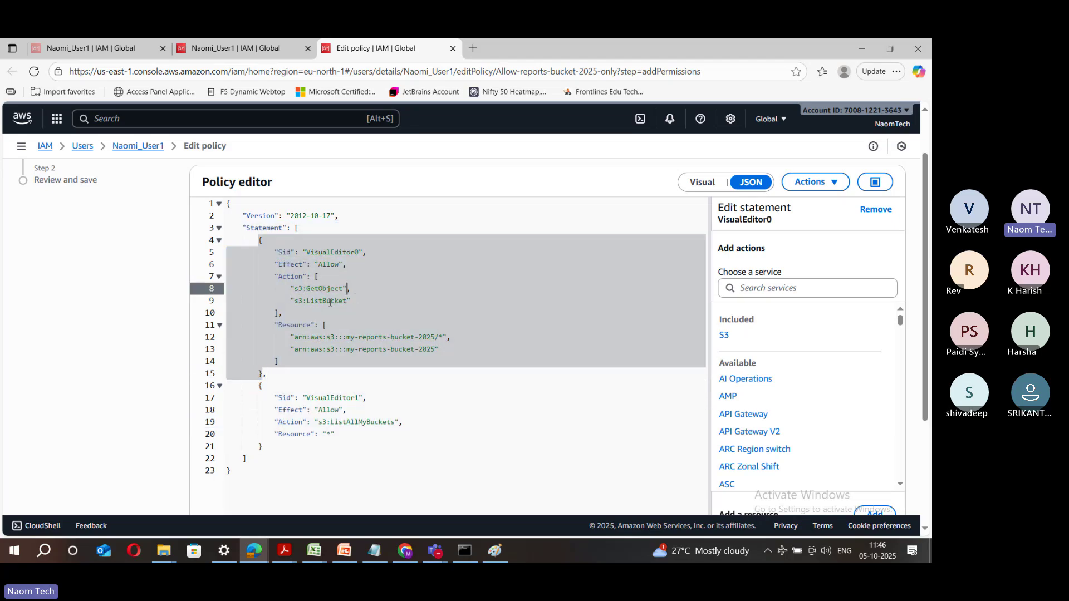
{"action": "type", "text": ","}
{"action": "left_click", "coordinate": [365, 298]}
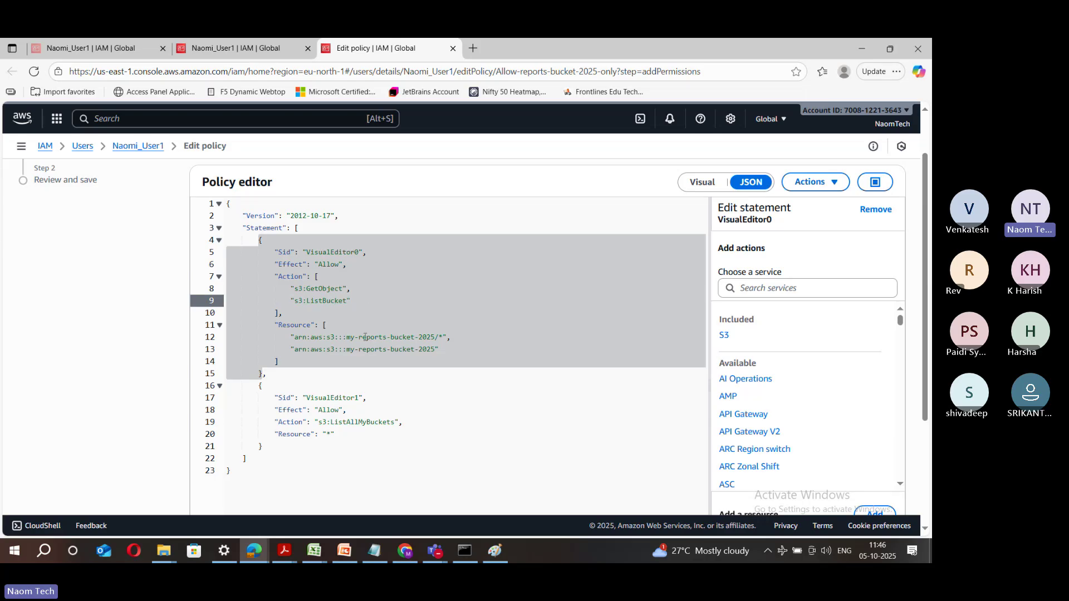
{"action": "left_click_drag", "start_coordinate": [342, 337], "coordinate": [443, 338]}
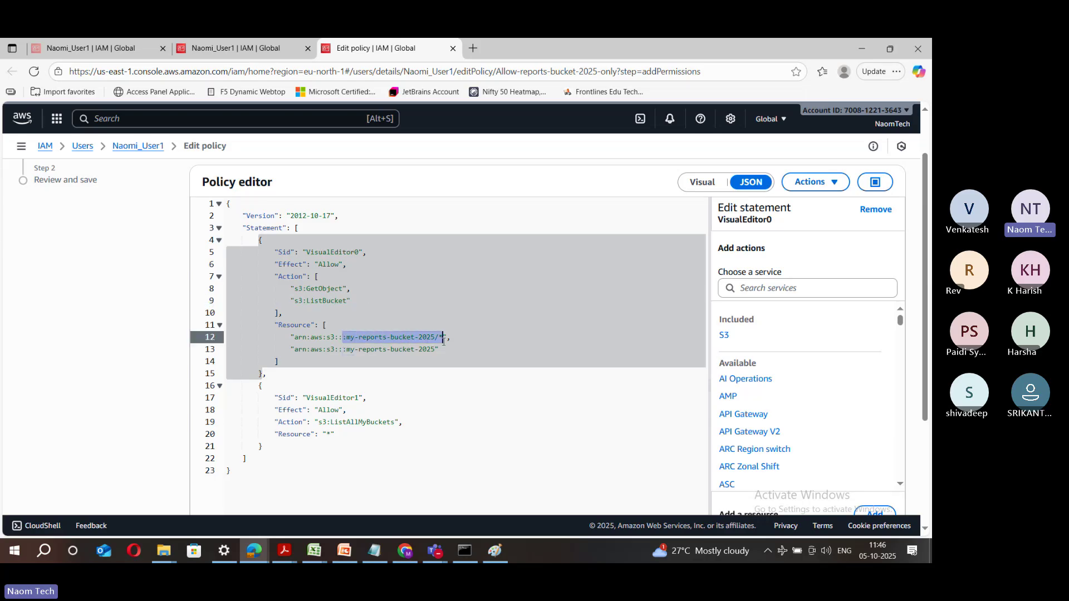
Go over the VisualEditor1 statement and select my-reports-bucket-2025 in the first resource ARN.
{"action": "left_click_drag", "start_coordinate": [263, 397], "coordinate": [343, 436]}
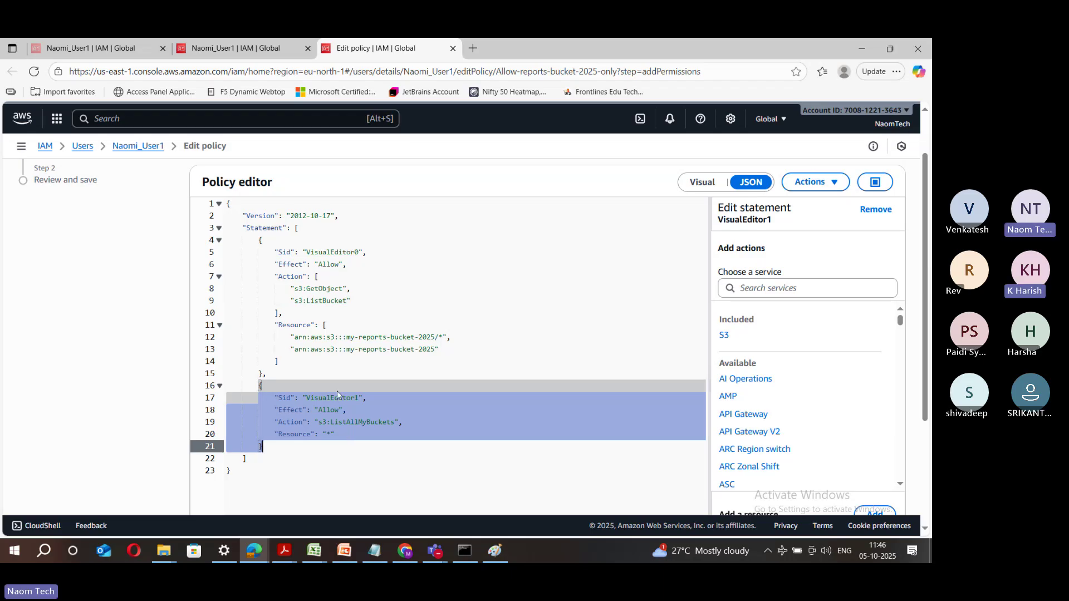
{"action": "left_click_drag", "start_coordinate": [257, 241], "coordinate": [296, 330]}
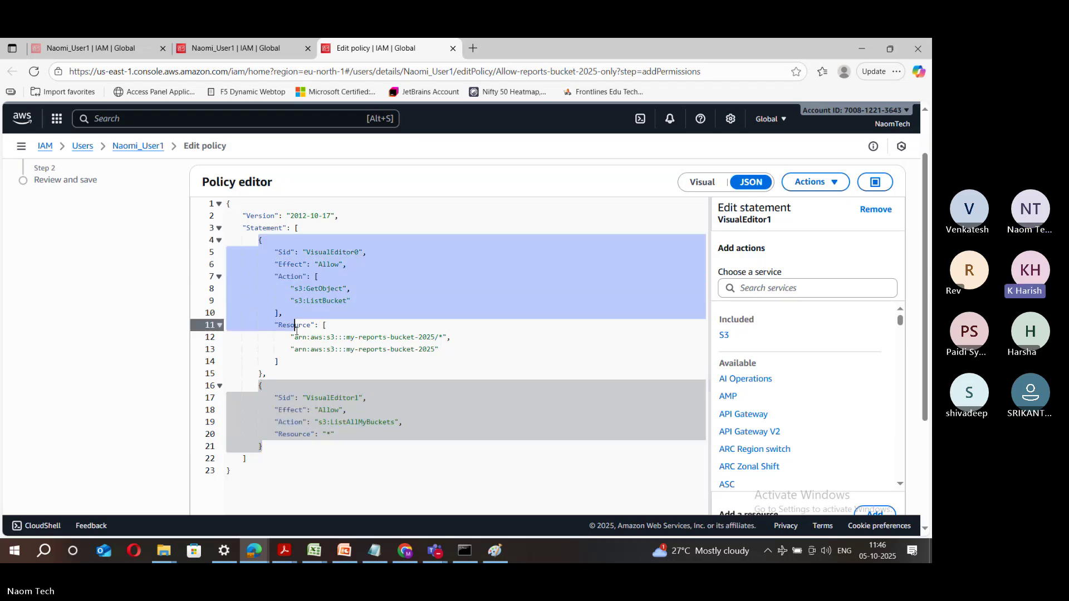
{"action": "left_click", "coordinate": [329, 410]}
{"action": "left_click", "coordinate": [325, 397]}
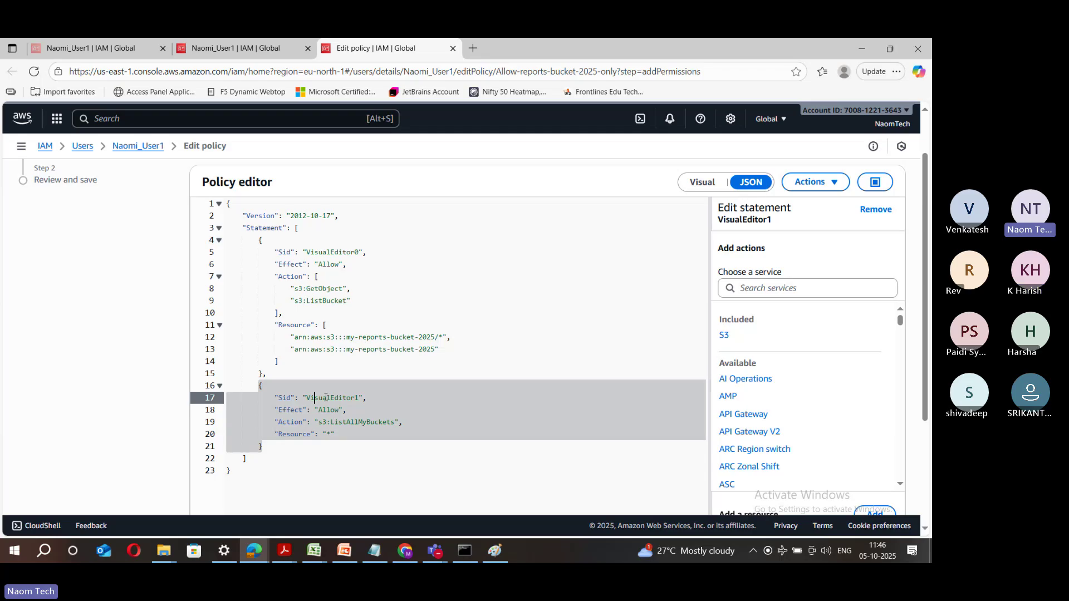
{"action": "left_click", "coordinate": [352, 374]}
{"action": "left_click_drag", "start_coordinate": [326, 422], "coordinate": [402, 423]}
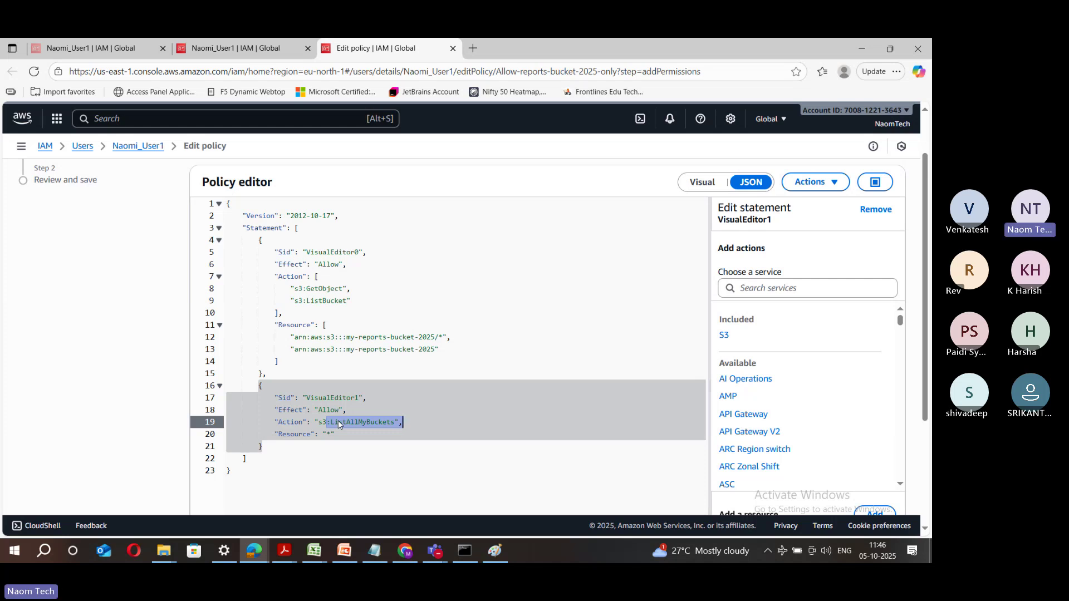
{"action": "left_click", "coordinate": [258, 386]}
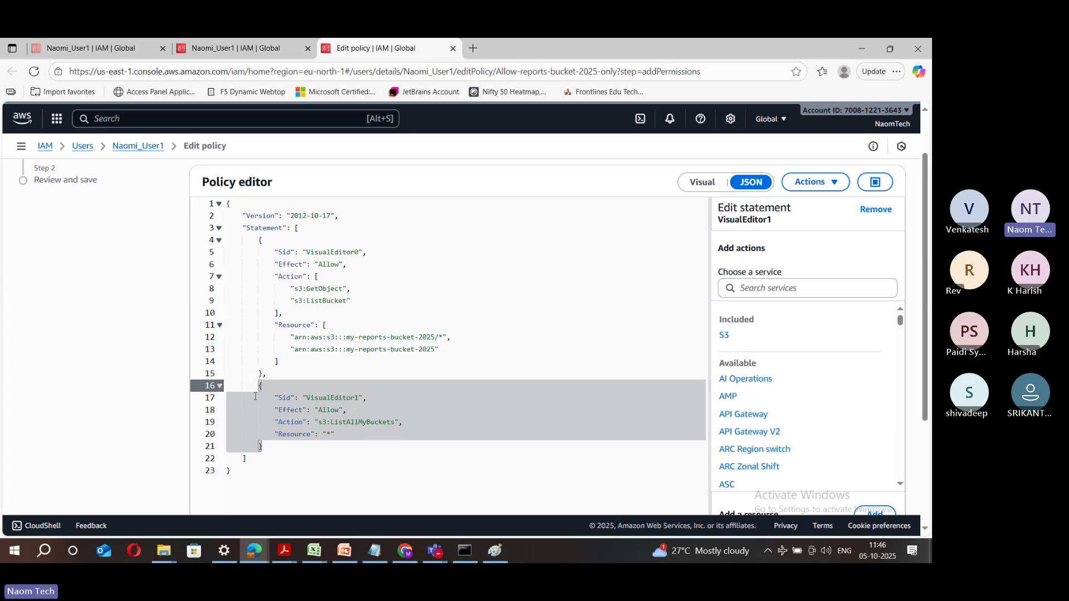
{"action": "left_click_drag", "start_coordinate": [258, 386], "coordinate": [330, 456]}
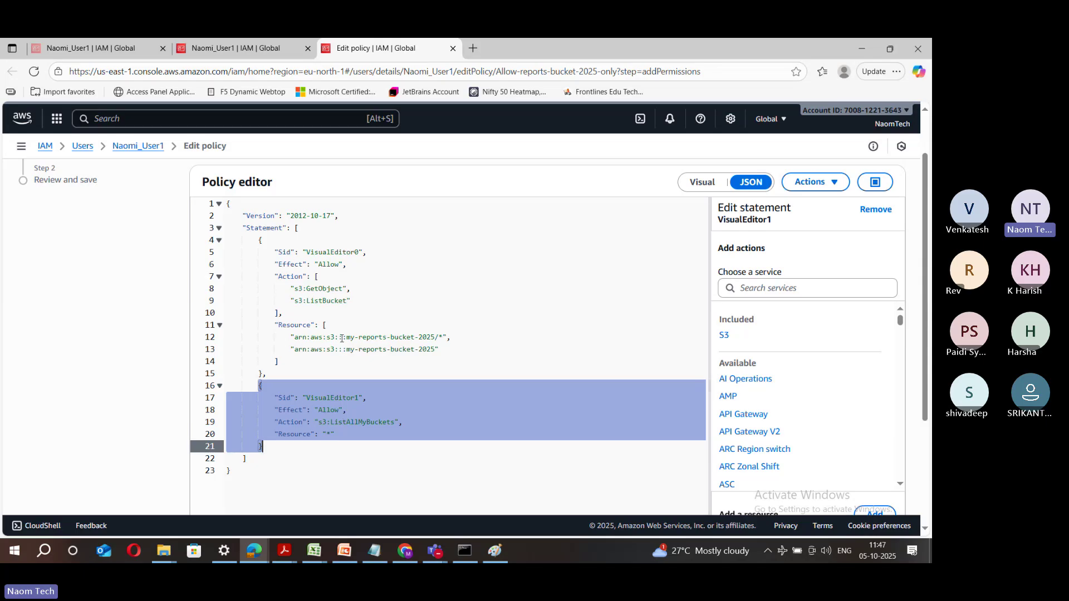
{"action": "left_click_drag", "start_coordinate": [342, 337], "coordinate": [414, 337]}
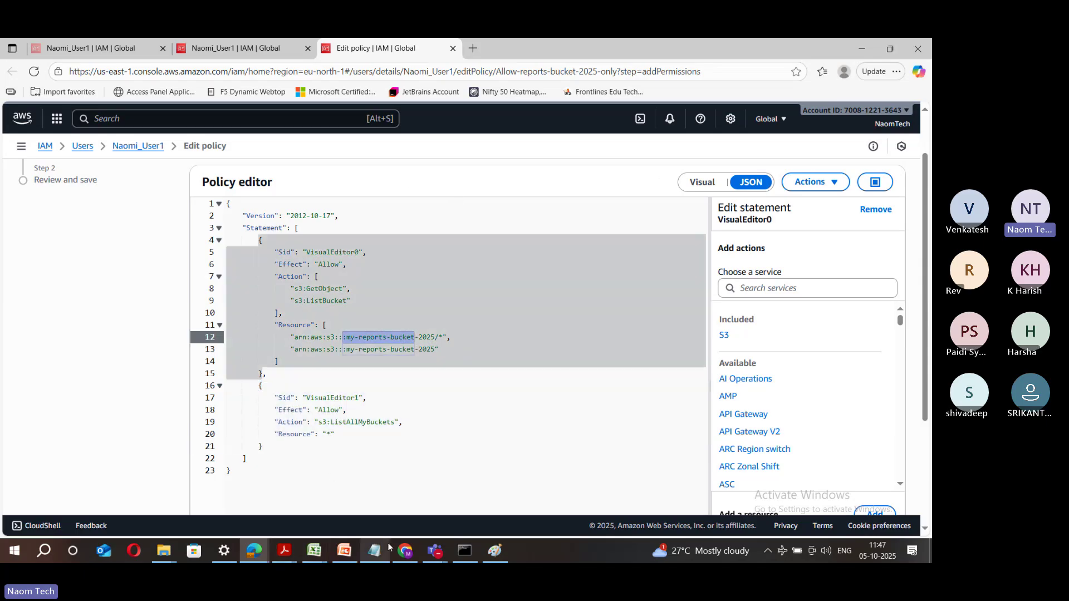
{"action": "left_click", "coordinate": [405, 550]}
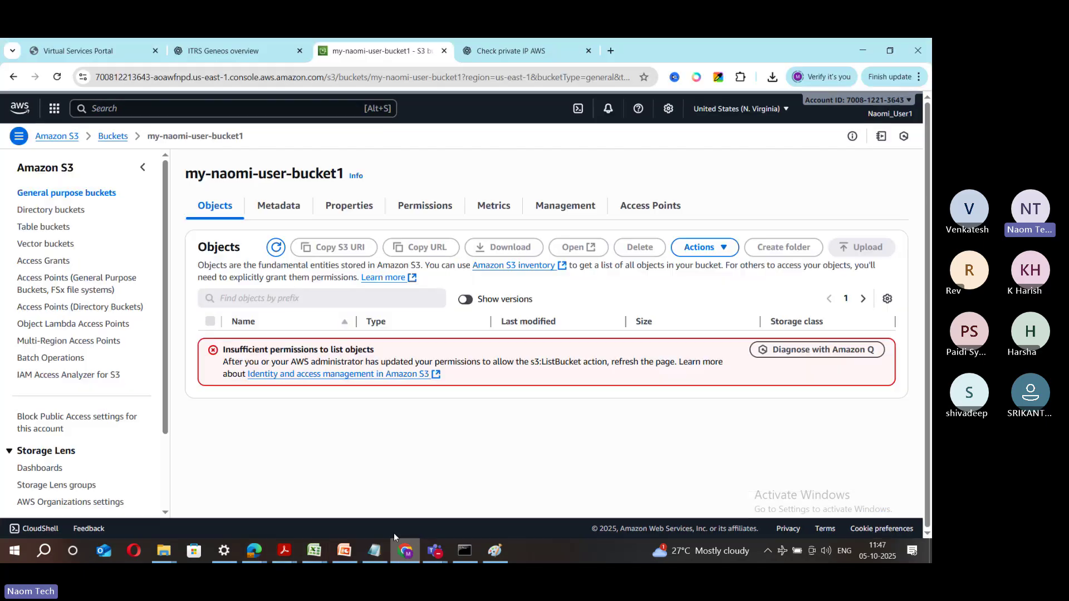
{"action": "left_click", "coordinate": [113, 137]}
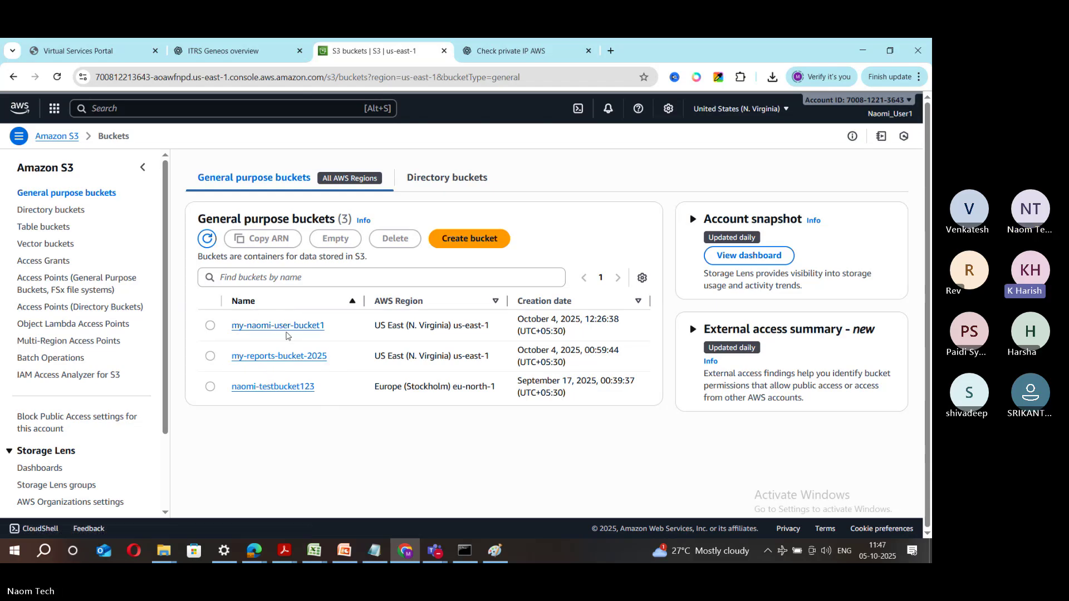
{"action": "left_click", "coordinate": [271, 357]}
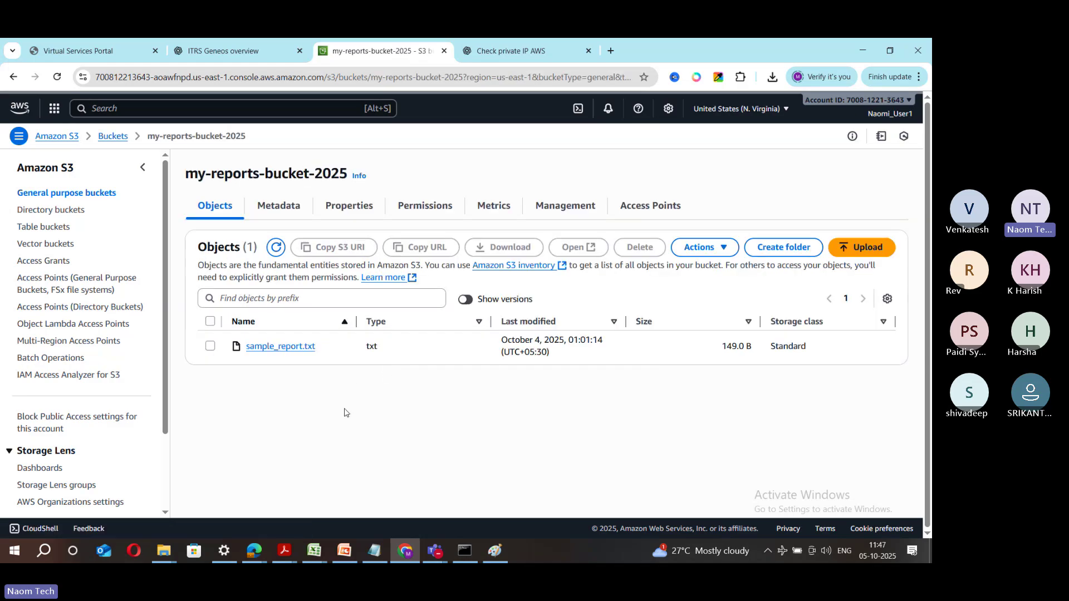
{"action": "left_click", "coordinate": [114, 136]}
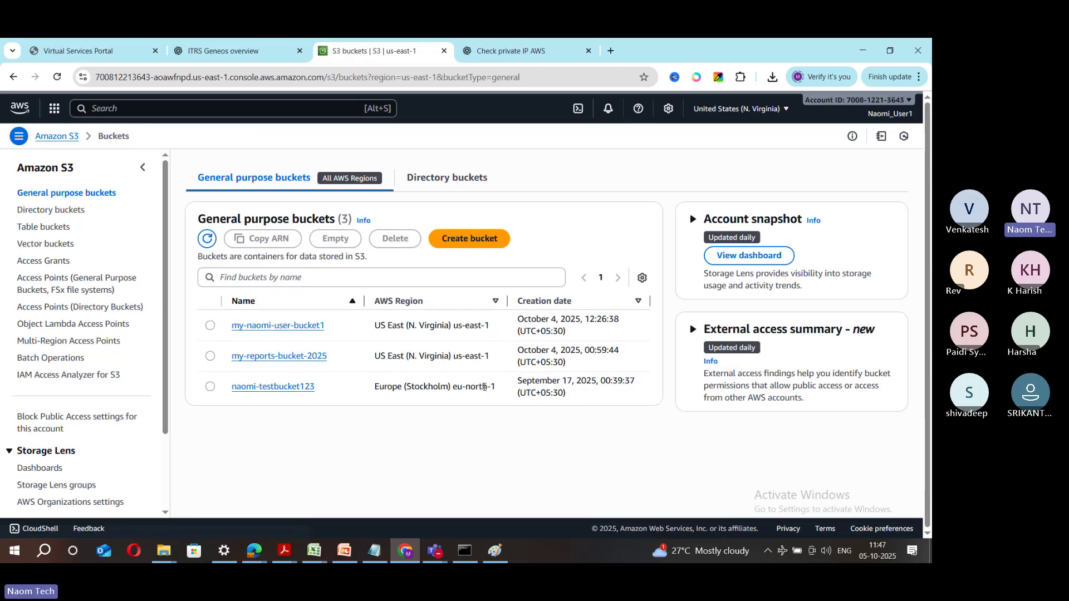
{"action": "mouse_move", "coordinate": [254, 551]}
{"action": "left_click", "coordinate": [212, 495]}
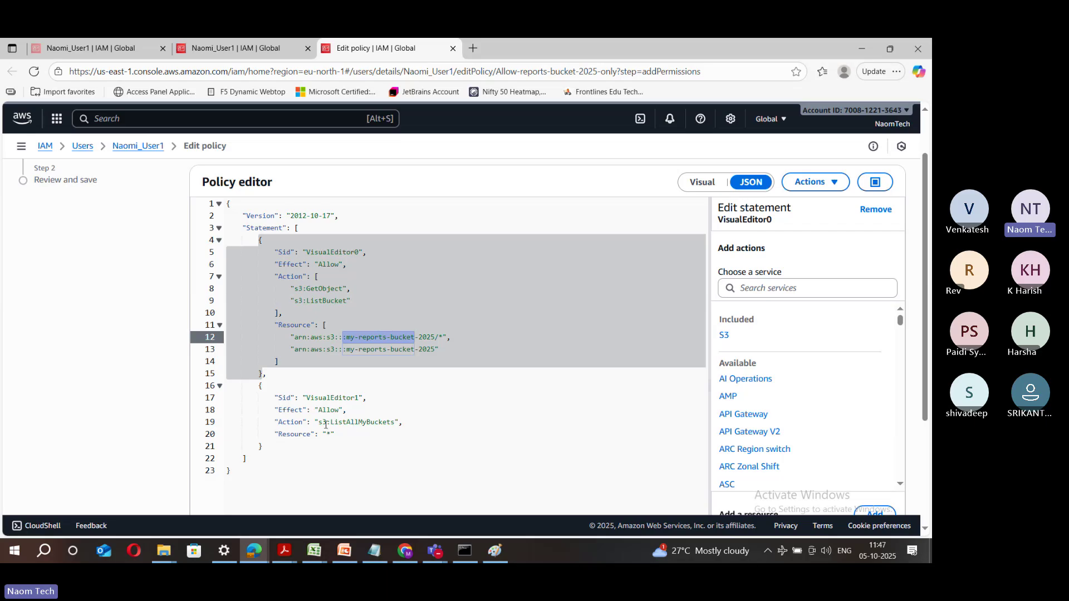
Highlight the ListAllMyBuckets action and the first statement's Action list, then switch to the Notepad notes.
{"action": "left_click_drag", "start_coordinate": [325, 425], "coordinate": [383, 424]}
{"action": "left_click", "coordinate": [400, 445]}
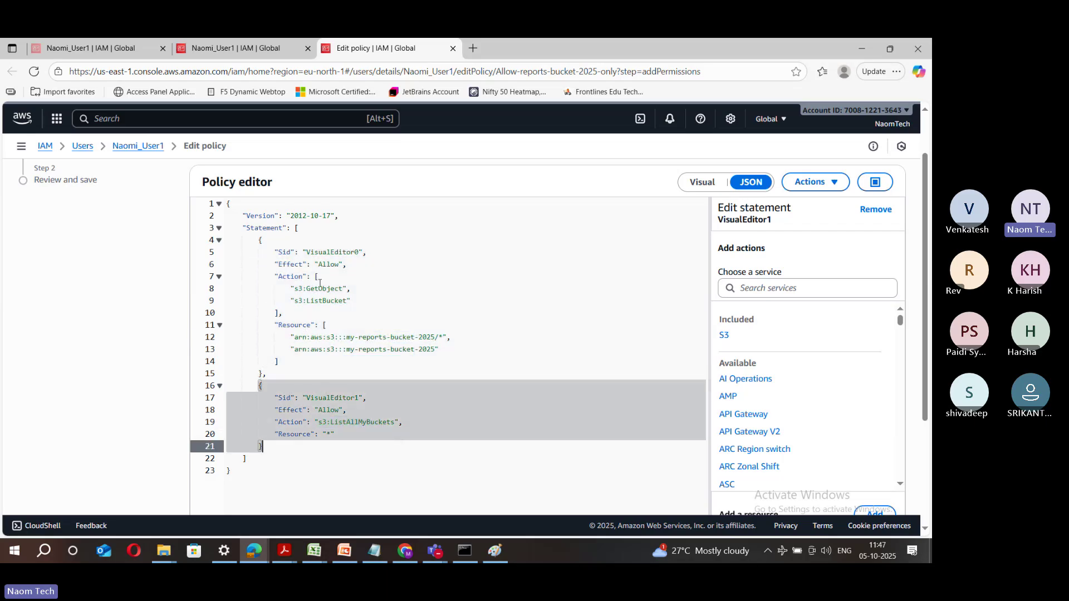
{"action": "left_click_drag", "start_coordinate": [278, 276], "coordinate": [308, 308]}
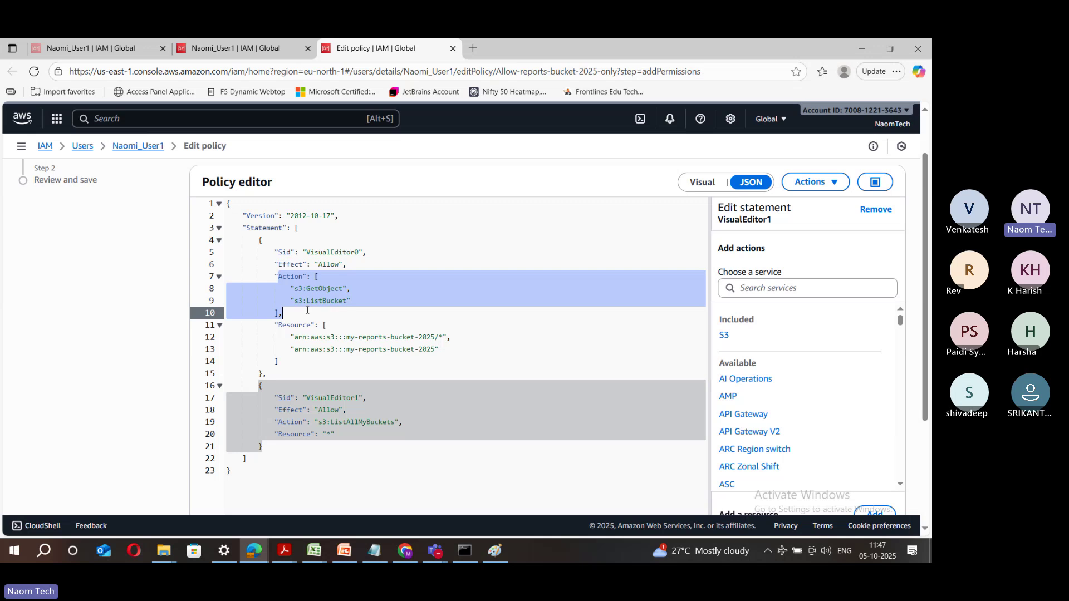
{"action": "left_click", "coordinate": [359, 315]}
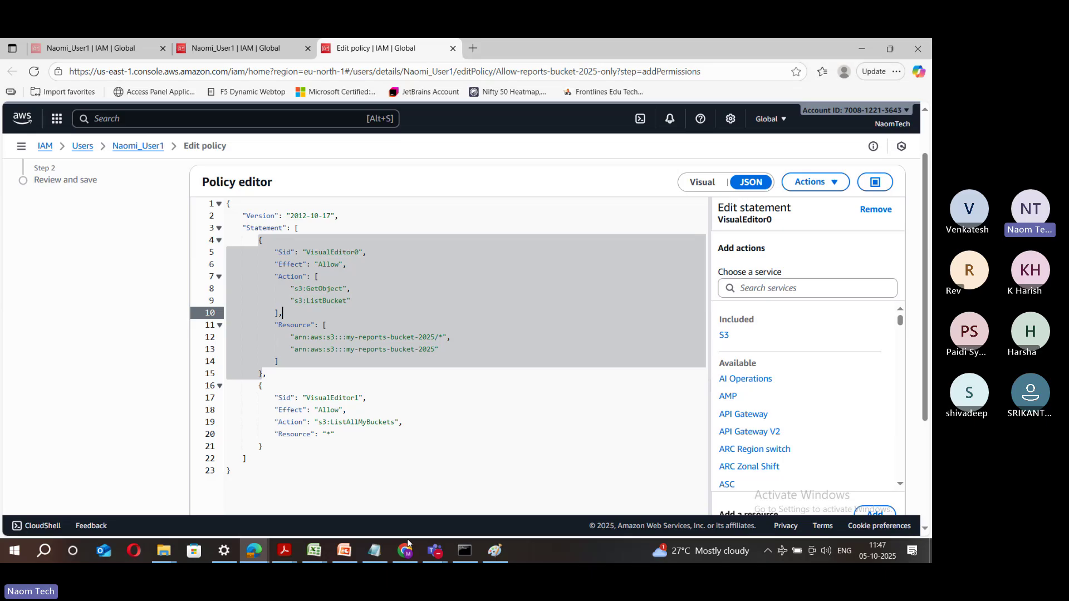
{"action": "left_click", "coordinate": [374, 550]}
{"action": "scroll", "coordinate": [123, 314], "scroll_direction": "up", "scroll_amount": 9}
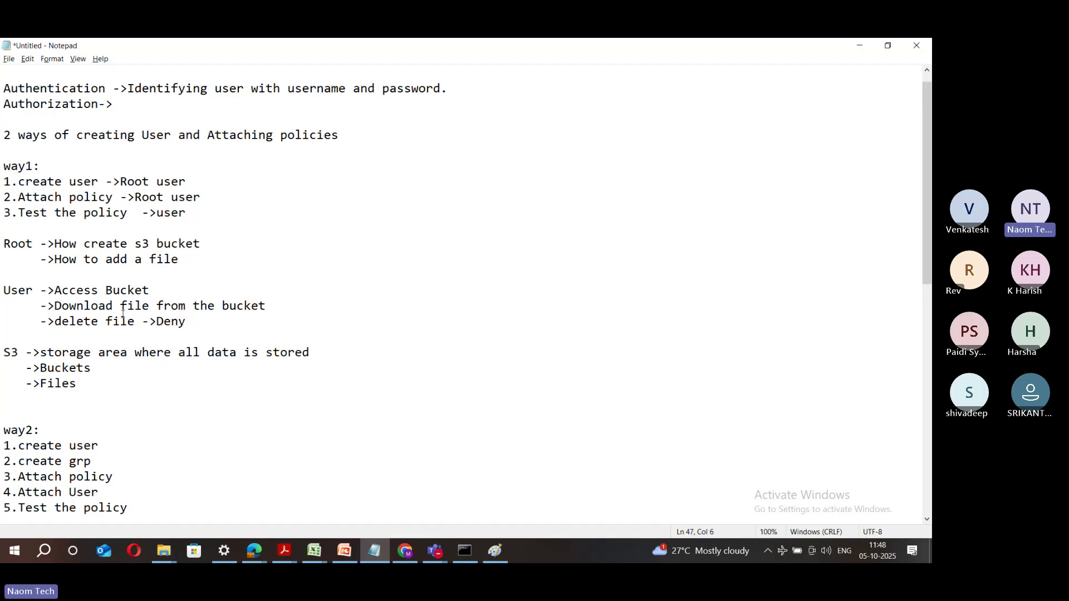
Check the Teams meeting, return to Notepad and highlight the way2 steps list.
{"action": "left_click", "coordinate": [435, 551]}
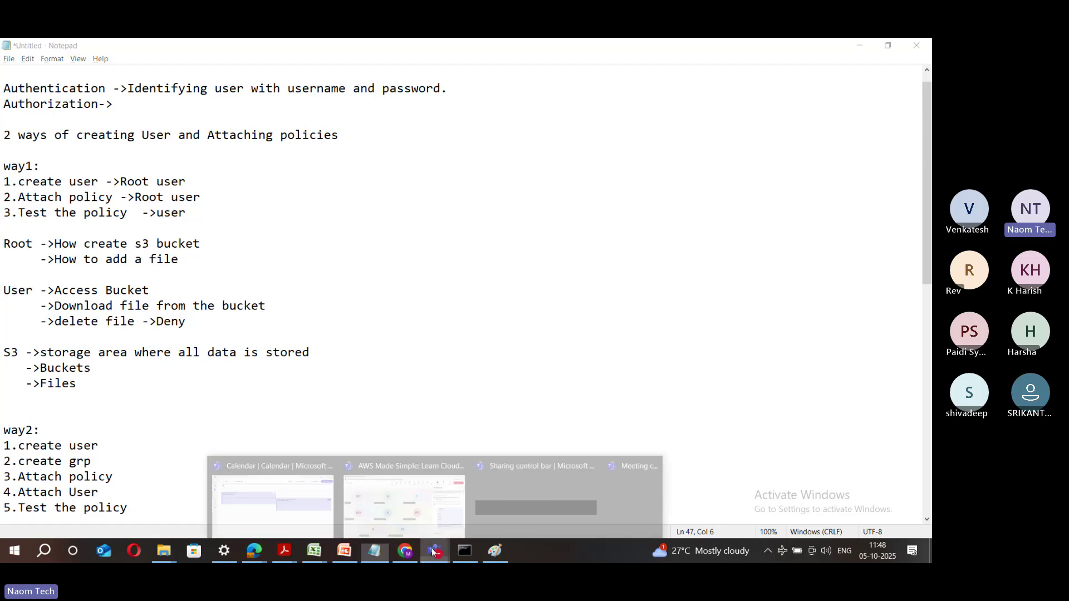
{"action": "left_click", "coordinate": [356, 504]}
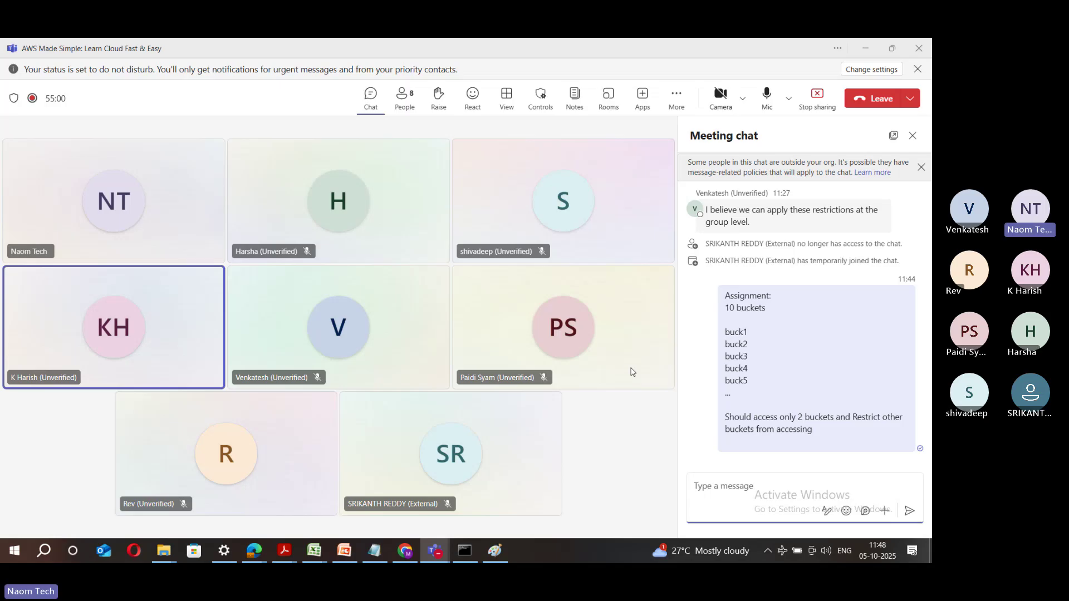
{"action": "key", "text": "alt+Tab"}
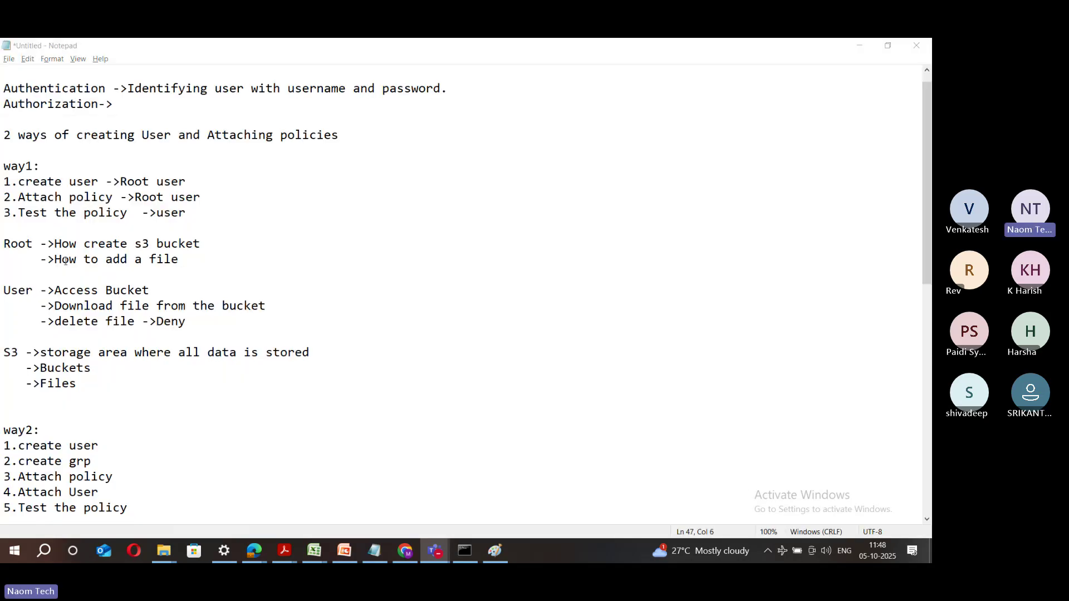
{"action": "scroll", "coordinate": [206, 296], "scroll_direction": "up", "scroll_amount": 1}
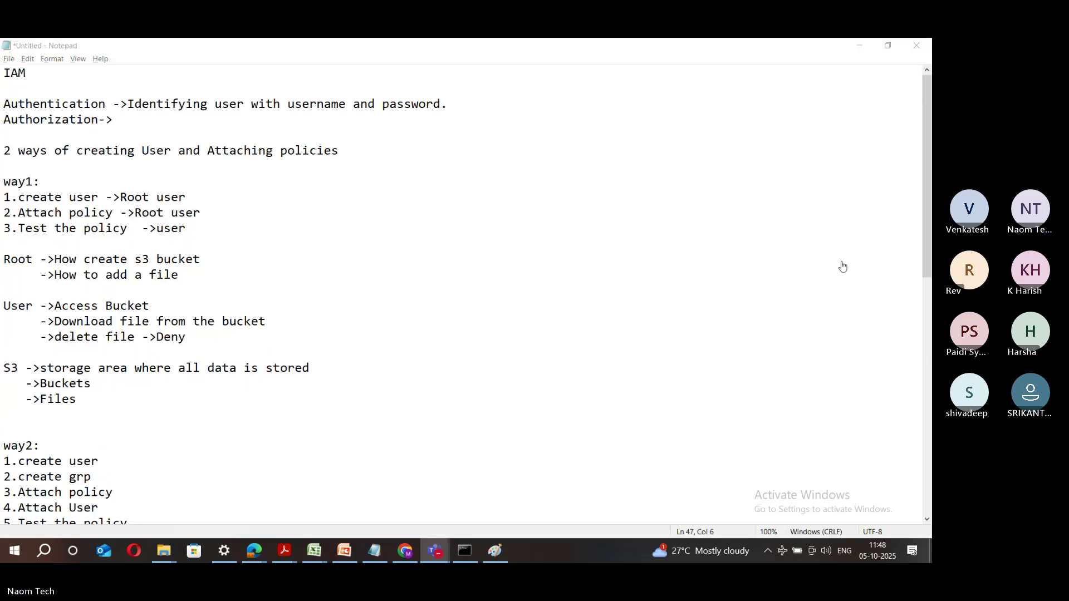
{"action": "scroll", "coordinate": [174, 262], "scroll_direction": "down", "scroll_amount": 6}
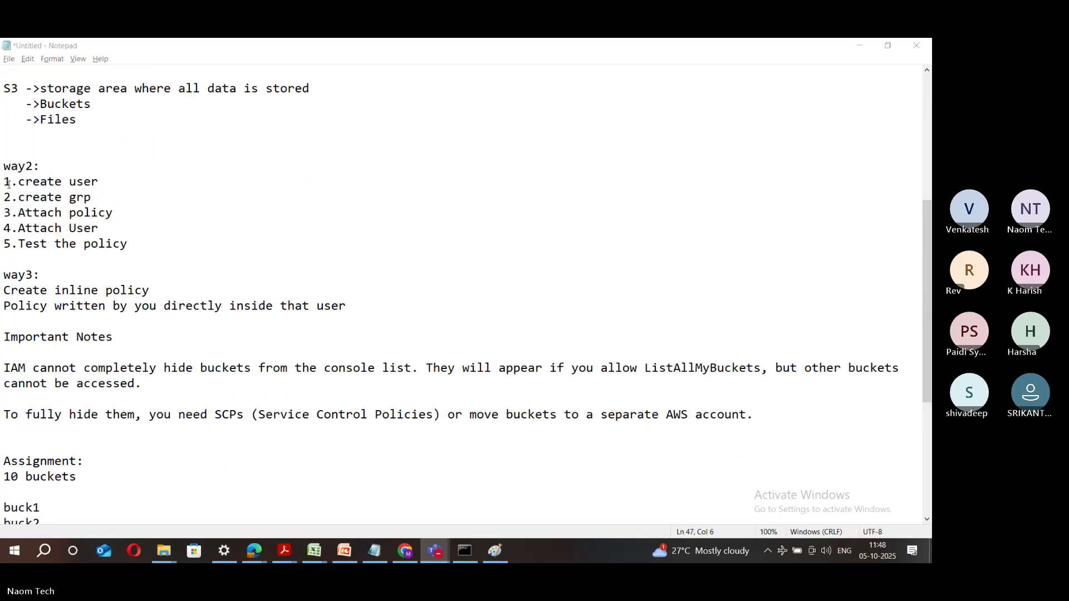
{"action": "left_click_drag", "start_coordinate": [5, 164], "coordinate": [128, 245]}
{"action": "left_click", "coordinate": [229, 231]}
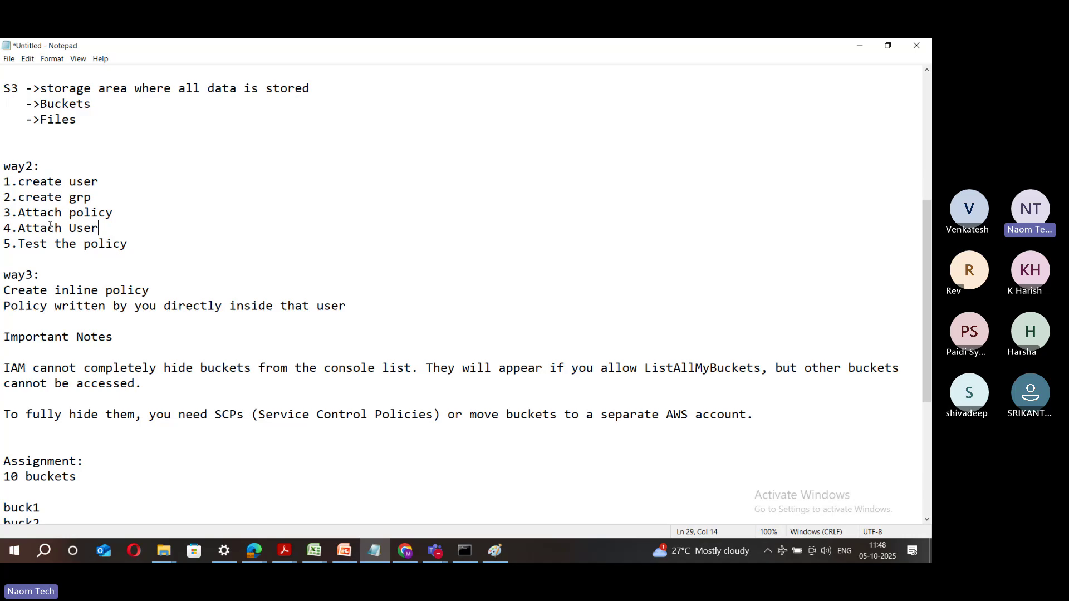
Highlight the way3 inline policy notes, then switch to the S3 buckets list in Chrome.
{"action": "left_click_drag", "start_coordinate": [3, 275], "coordinate": [347, 313]}
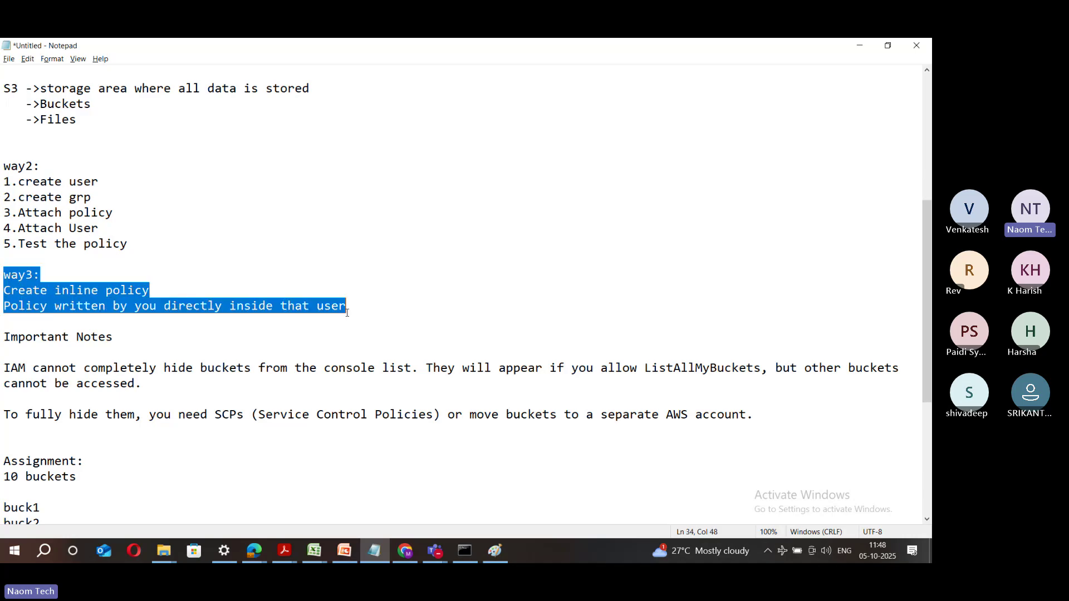
{"action": "left_click", "coordinate": [357, 307]}
{"action": "left_click_drag", "start_coordinate": [3, 275], "coordinate": [346, 306]}
{"action": "left_click", "coordinate": [358, 307]}
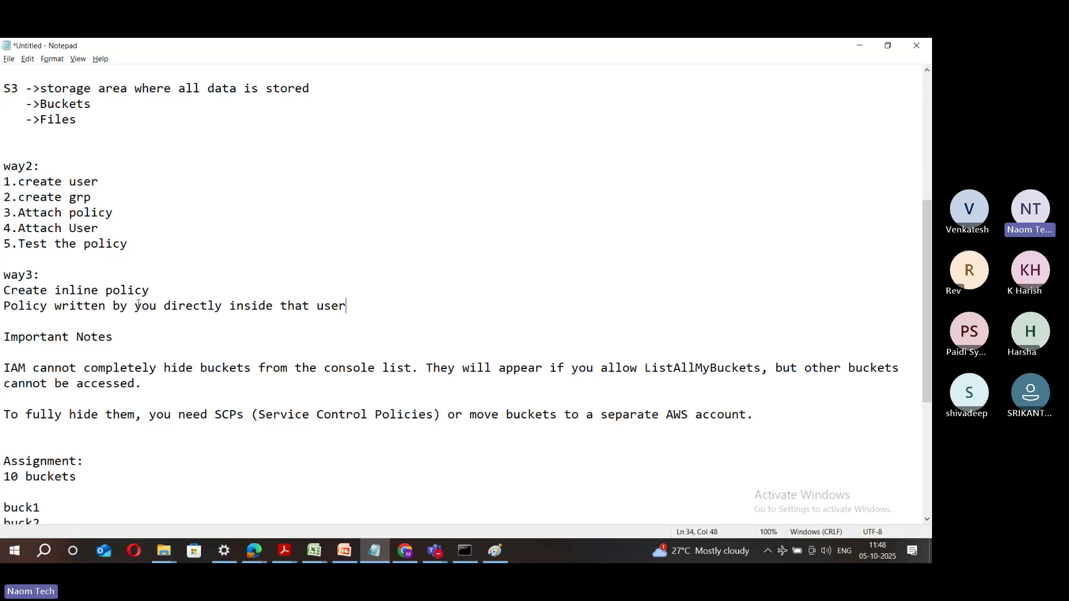
{"action": "left_click_drag", "start_coordinate": [3, 273], "coordinate": [358, 301]}
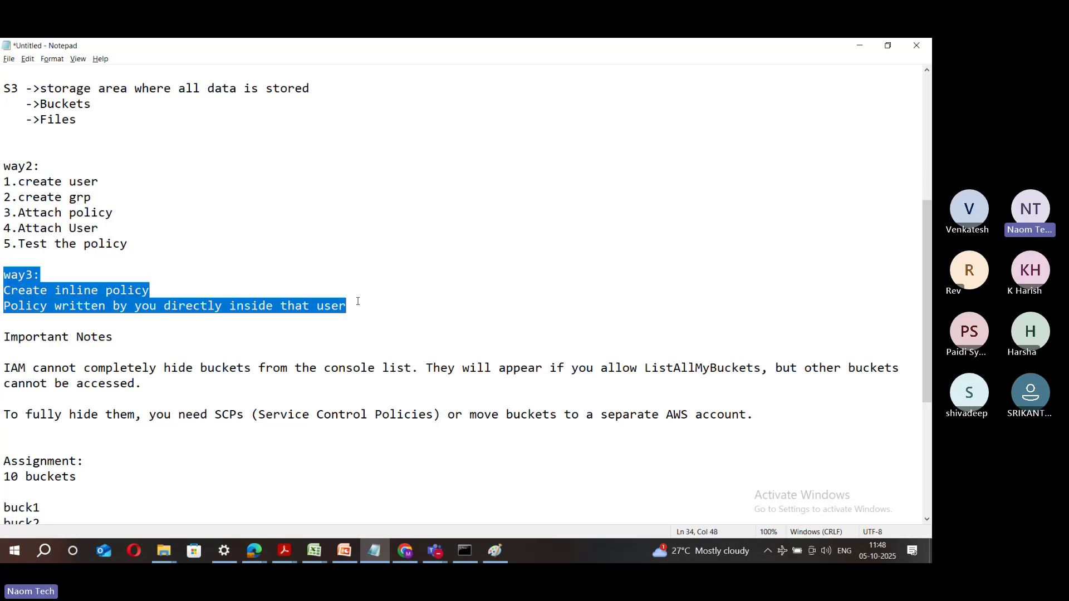
{"action": "left_click", "coordinate": [345, 243]}
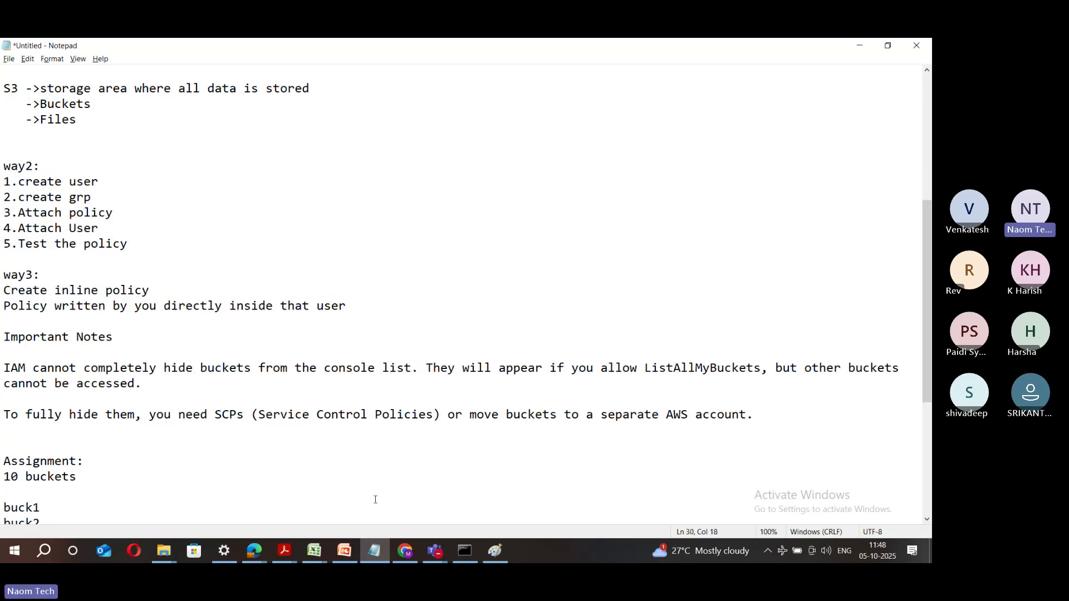
{"action": "left_click", "coordinate": [405, 551]}
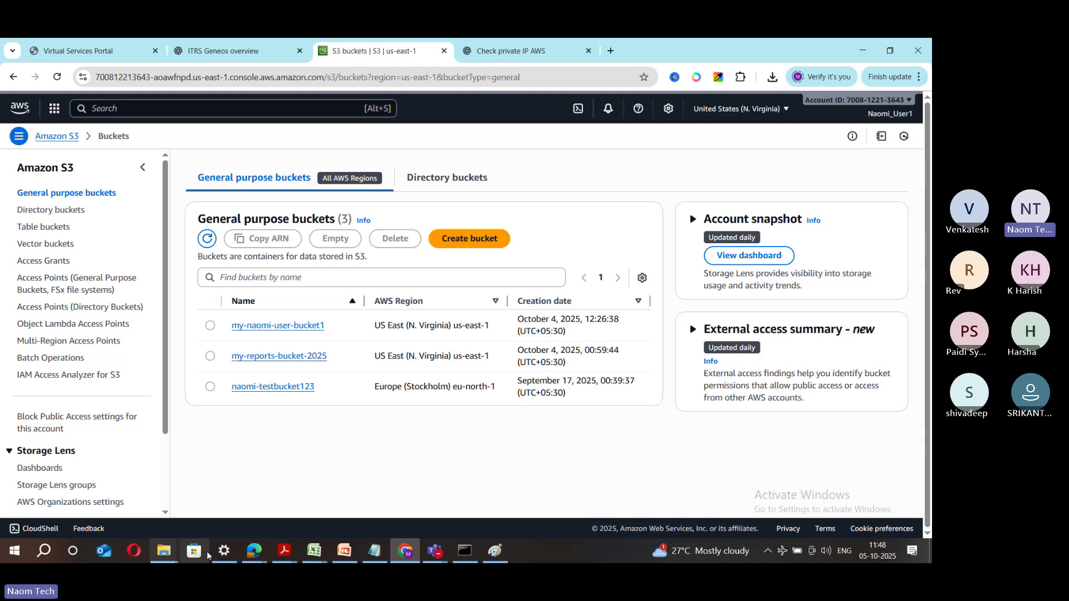
Leave the policy editor without saving and open User groups, showing dev_group and developement_group.
{"action": "left_click", "coordinate": [210, 495]}
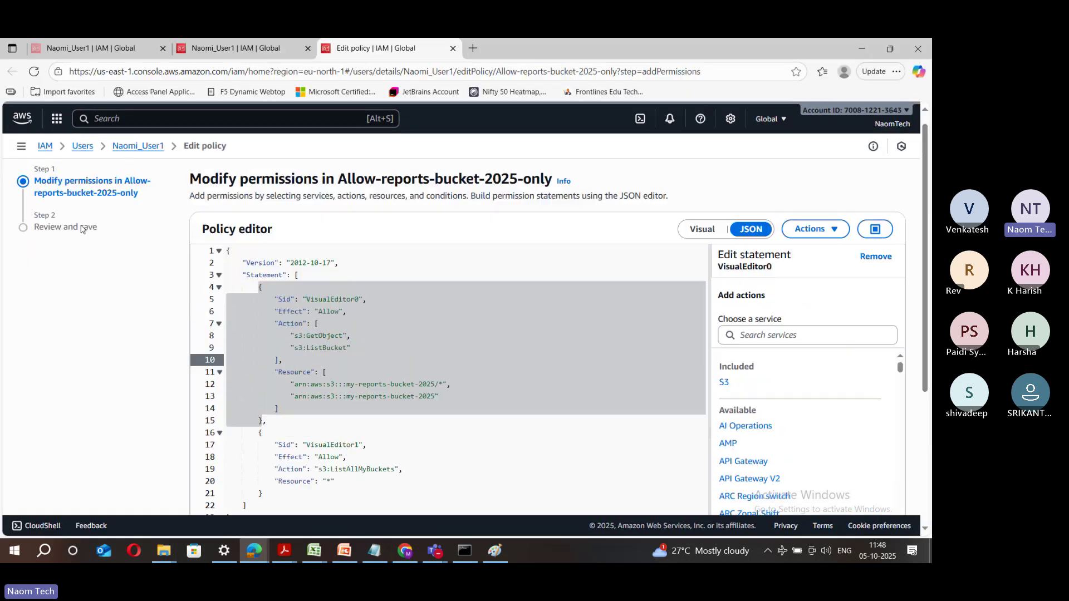
{"action": "scroll", "coordinate": [82, 229], "scroll_direction": "up", "scroll_amount": 1}
{"action": "left_click", "coordinate": [86, 146]}
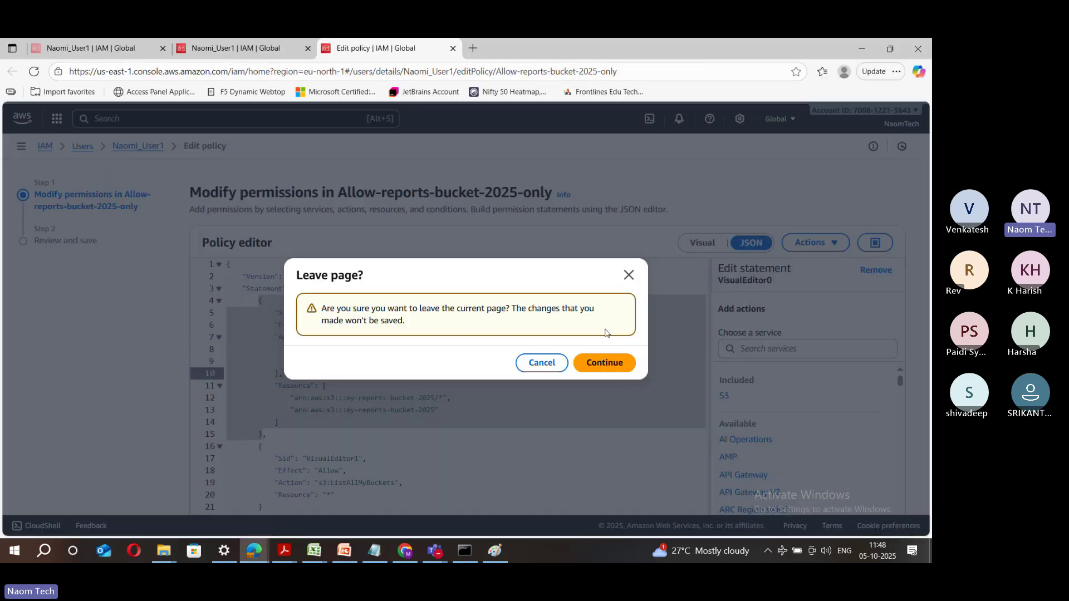
{"action": "left_click", "coordinate": [626, 362]}
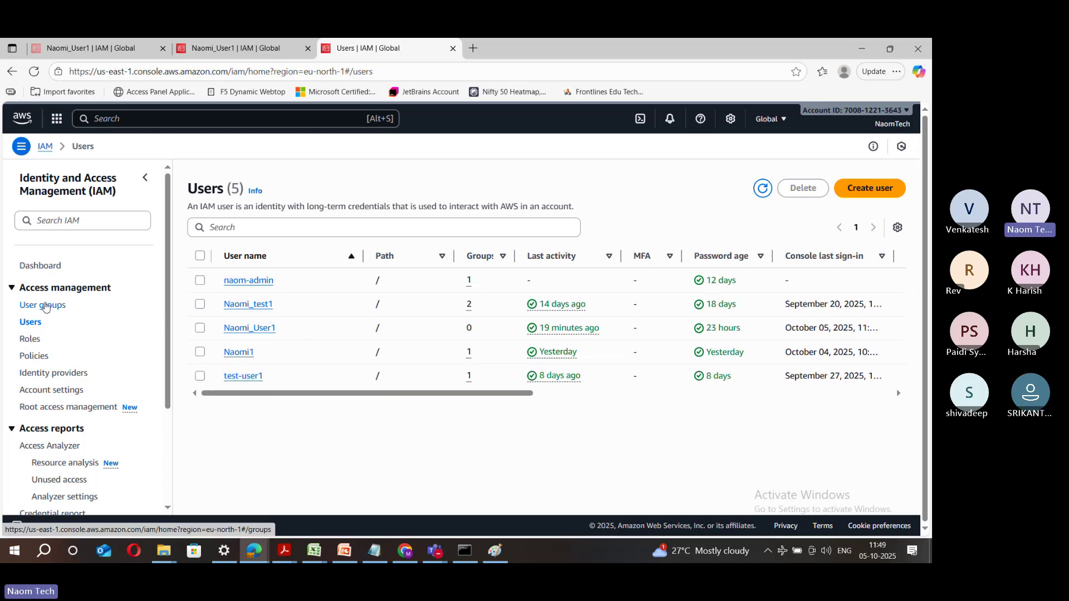
{"action": "left_click", "coordinate": [46, 306]}
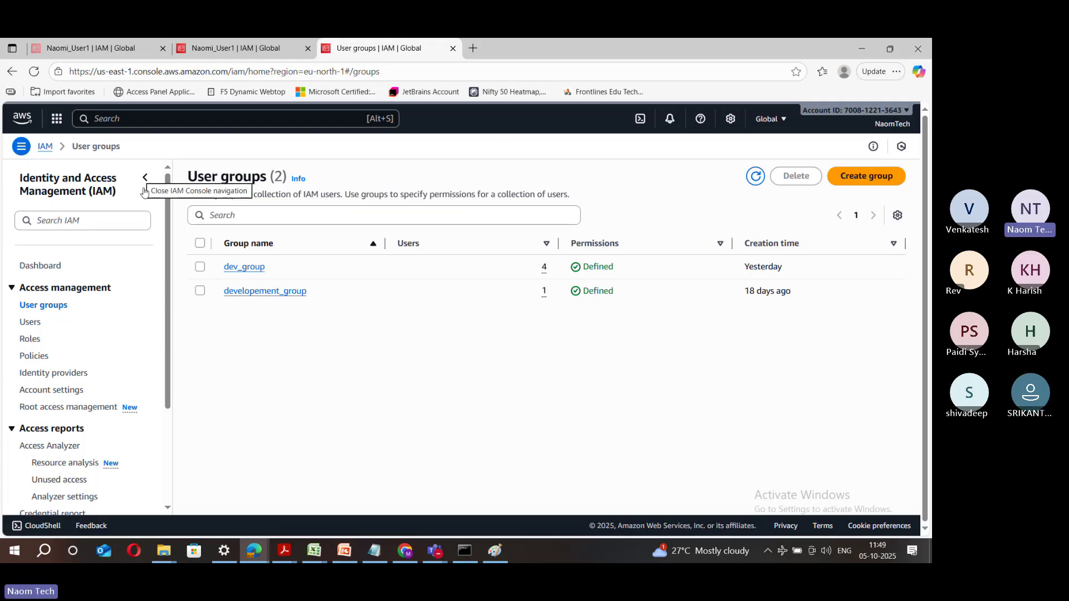
{"action": "left_click", "coordinate": [43, 149]}
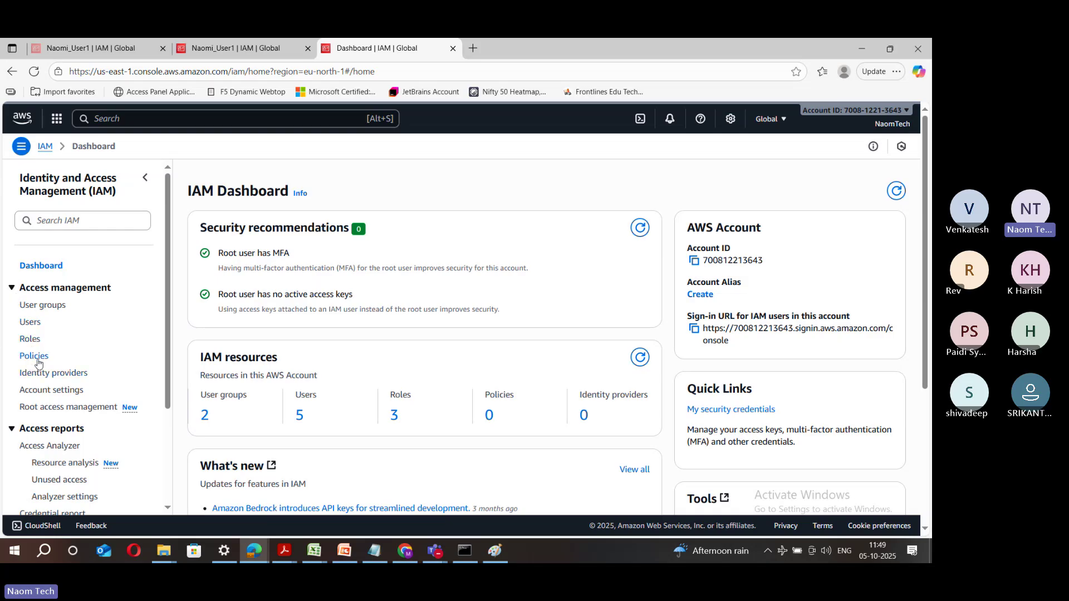
{"action": "left_click", "coordinate": [43, 305]}
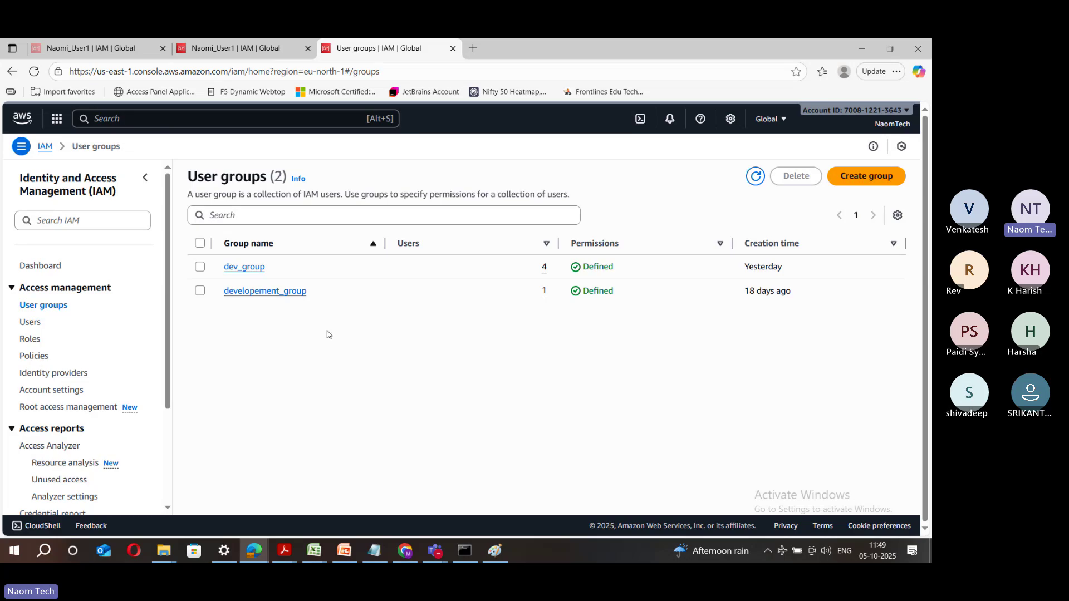
Start a new user group and name it AWS_Training instead of QA_Group.
{"action": "left_click", "coordinate": [862, 180]}
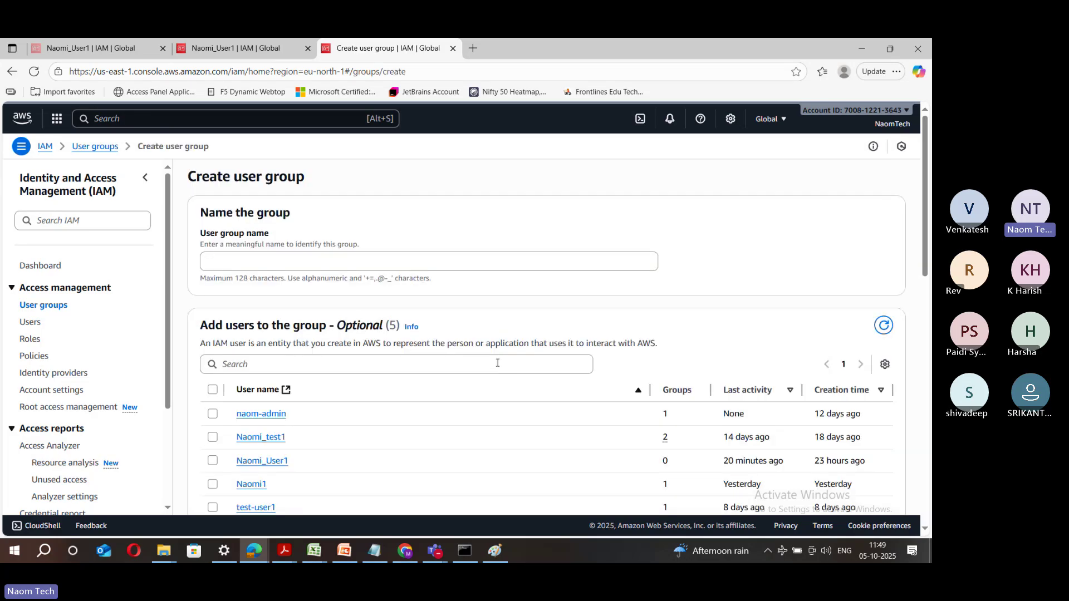
{"action": "scroll", "coordinate": [501, 361], "scroll_direction": "down", "scroll_amount": 2}
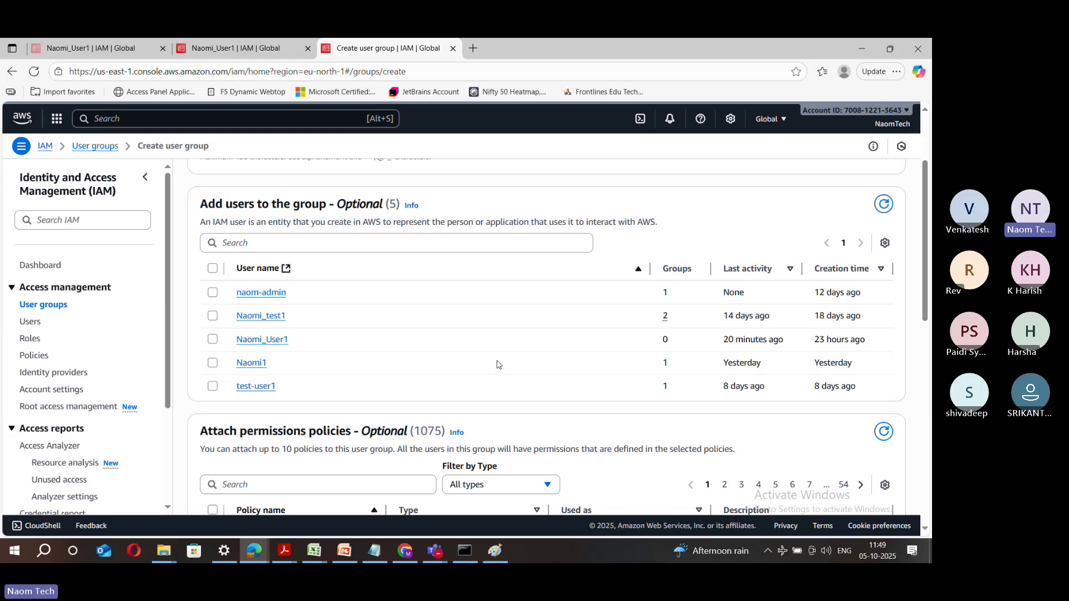
{"action": "scroll", "coordinate": [497, 364], "scroll_direction": "up", "scroll_amount": 2}
{"action": "left_click", "coordinate": [241, 261]}
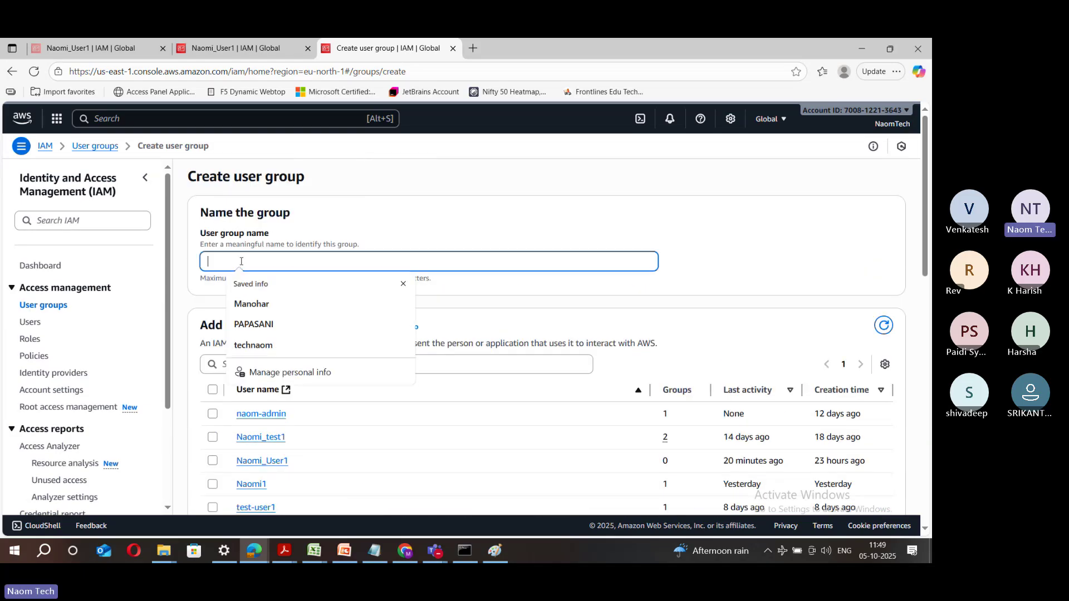
{"action": "type", "text": "Q"}
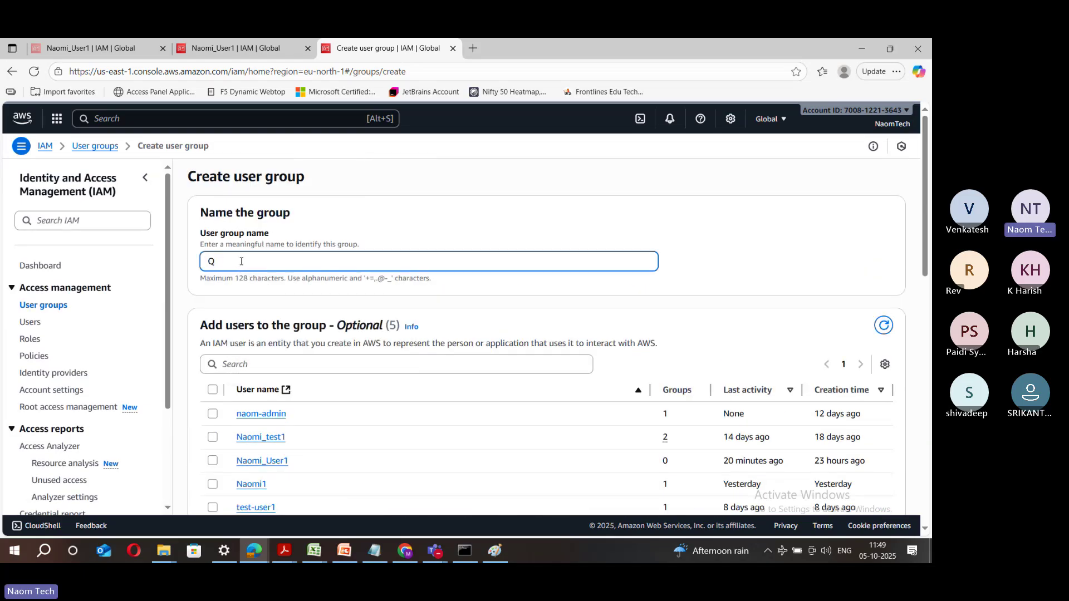
{"action": "type", "text": "A_Gr"}
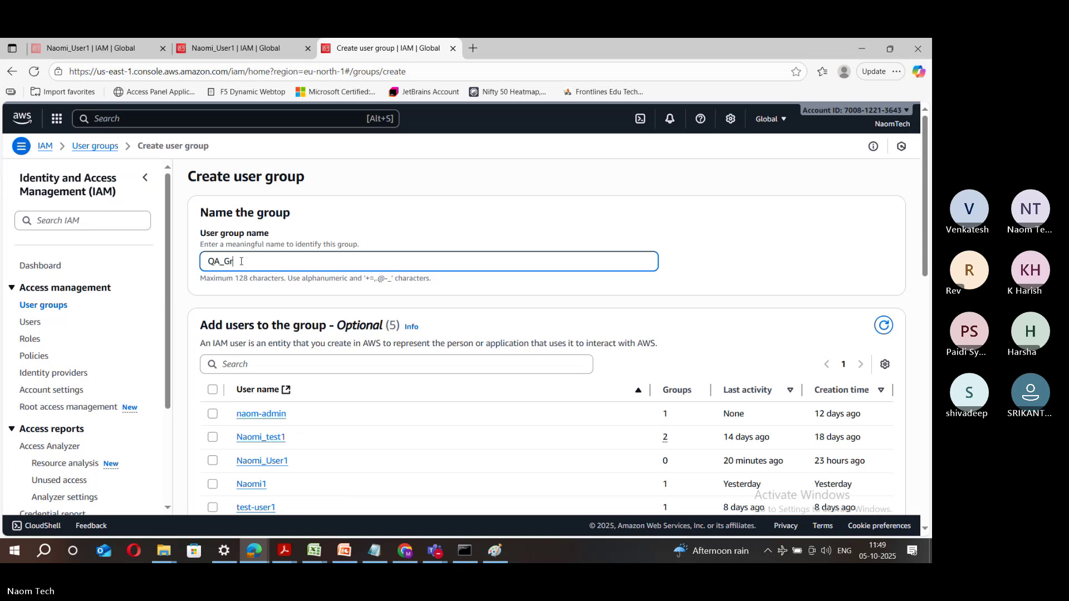
{"action": "type", "text": "oup"}
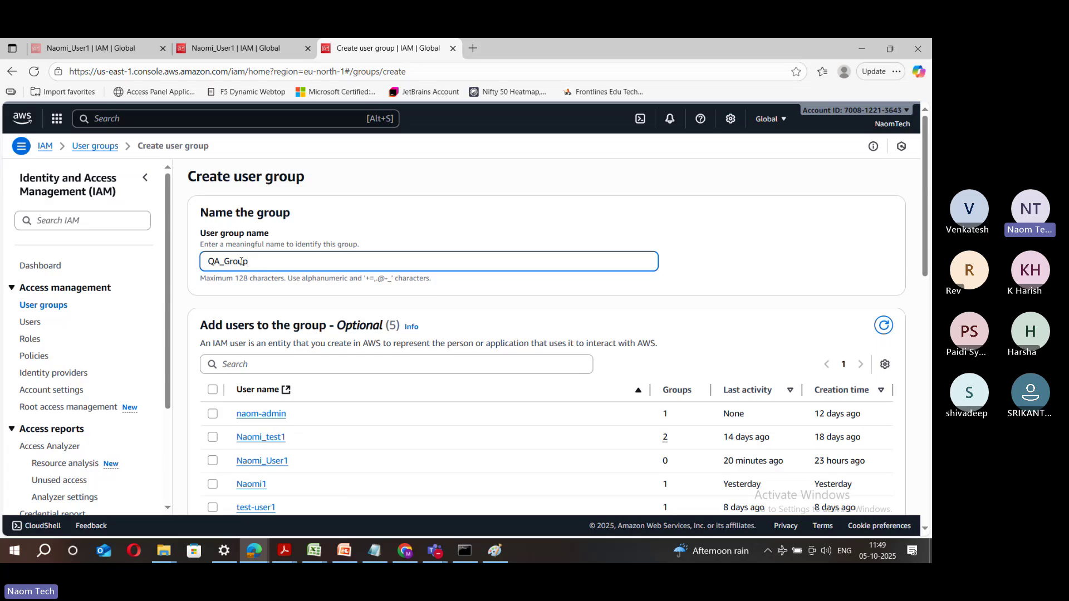
{"action": "key", "text": "BackSpace"}
{"action": "key", "text": "BackSpace"}
{"action": "key", "text": "BackSpace"}
{"action": "key", "text": "BackSpace"}
{"action": "key", "text": "BackSpace"}
{"action": "type", "text": "AWS_Training"}
Create the AWS_Training group without adding users or permission policies.
{"action": "scroll", "coordinate": [271, 264], "scroll_direction": "down", "scroll_amount": 1}
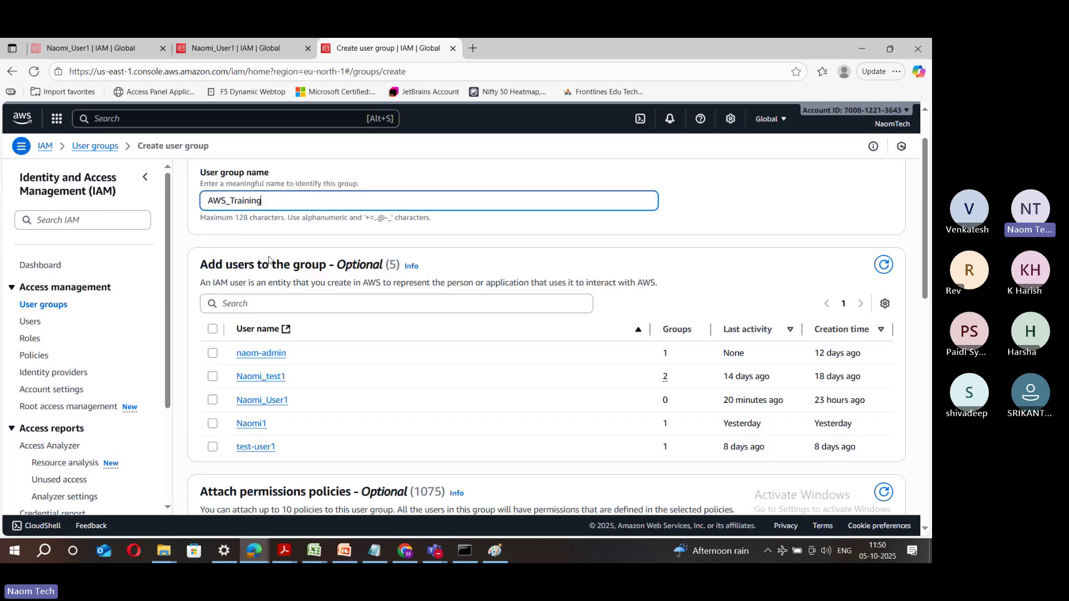
{"action": "scroll", "coordinate": [425, 238], "scroll_direction": "down", "scroll_amount": 5}
{"action": "scroll", "coordinate": [425, 238], "scroll_direction": "down", "scroll_amount": 2}
{"action": "scroll", "coordinate": [421, 231], "scroll_direction": "up", "scroll_amount": 5}
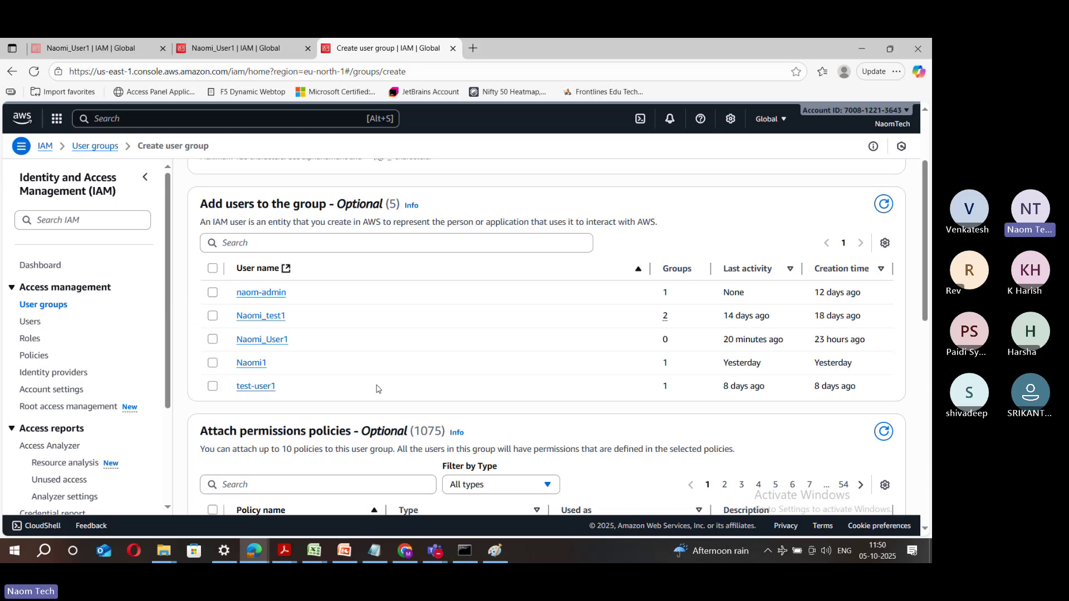
{"action": "scroll", "coordinate": [277, 478], "scroll_direction": "down", "scroll_amount": 2}
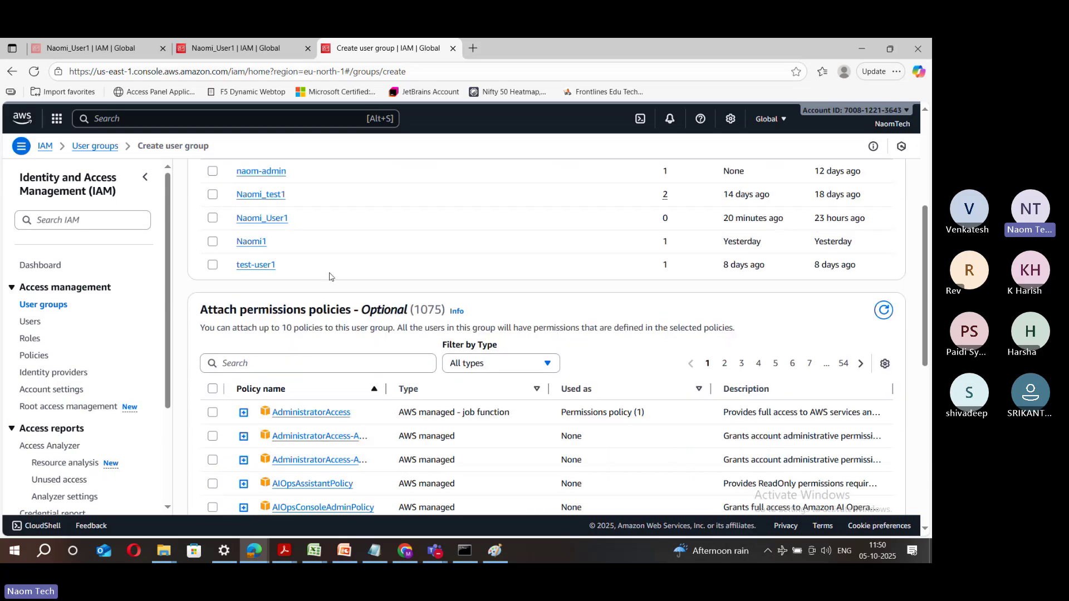
{"action": "scroll", "coordinate": [163, 277], "scroll_direction": "up", "scroll_amount": 3}
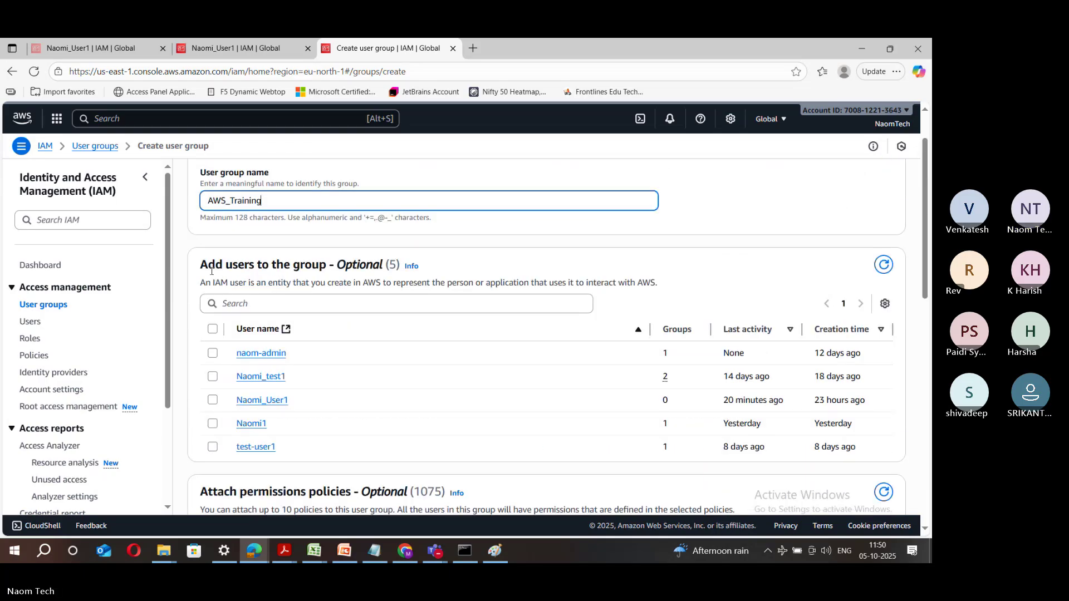
{"action": "scroll", "coordinate": [421, 298], "scroll_direction": "down", "scroll_amount": 15}
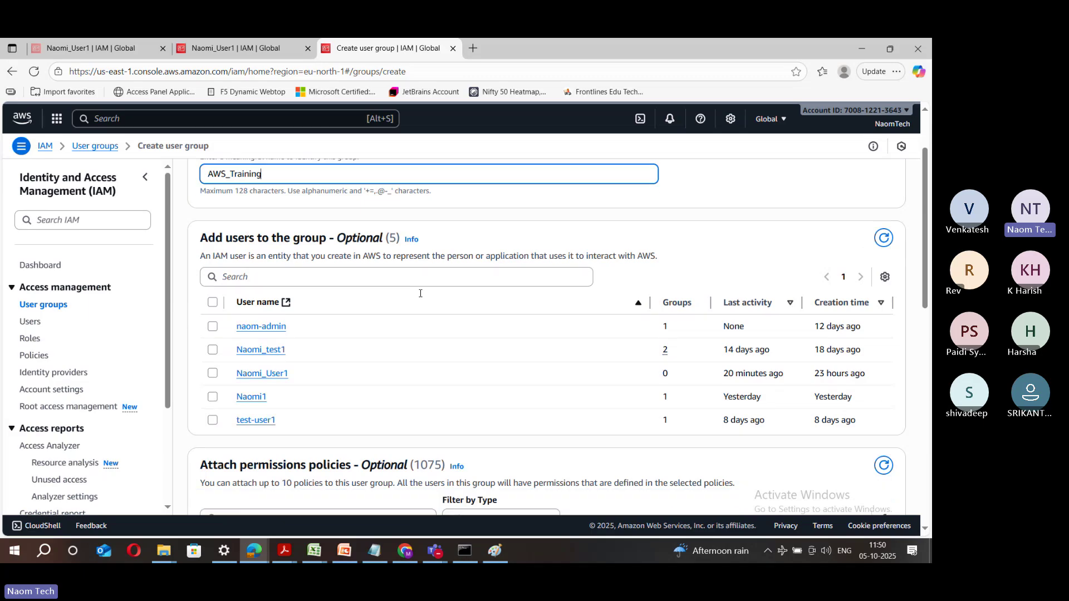
{"action": "scroll", "coordinate": [326, 332], "scroll_direction": "up", "scroll_amount": 15}
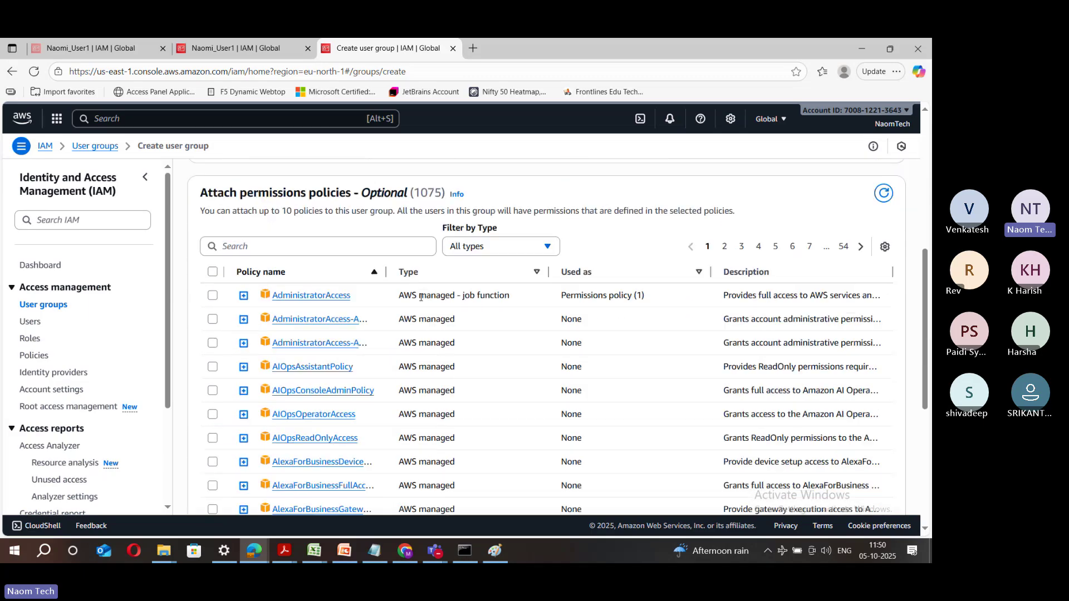
{"action": "scroll", "coordinate": [343, 336], "scroll_direction": "down", "scroll_amount": 5}
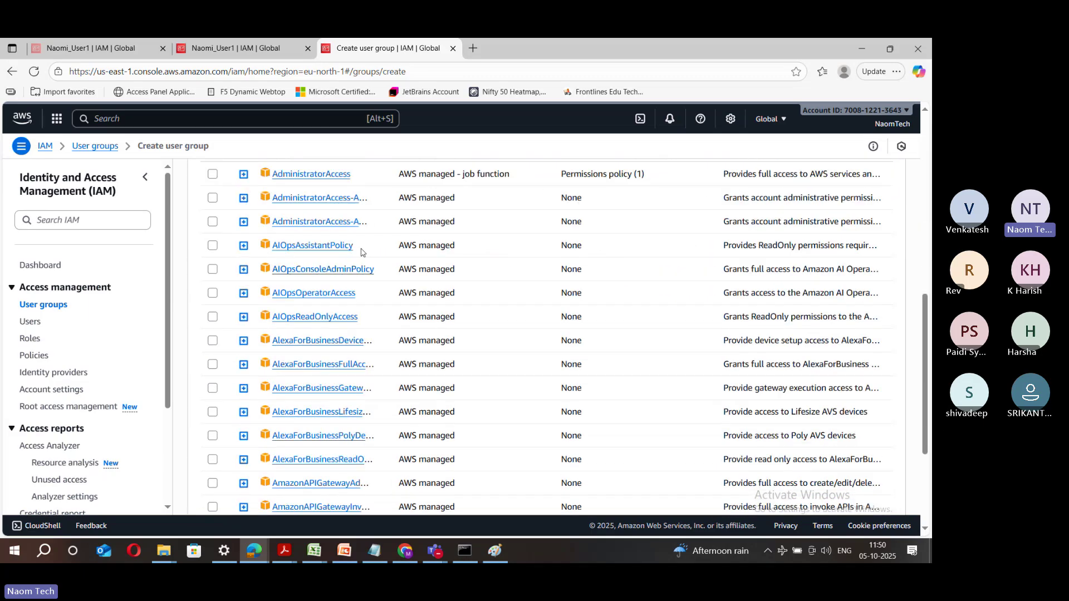
{"action": "scroll", "coordinate": [343, 336], "scroll_direction": "up", "scroll_amount": 10}
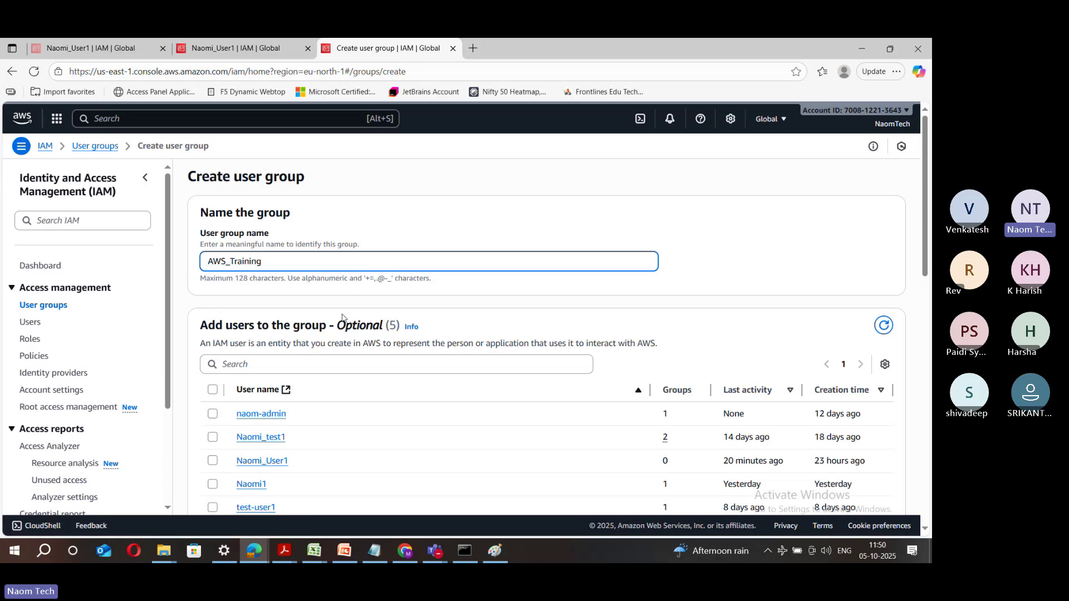
{"action": "scroll", "coordinate": [342, 316], "scroll_direction": "down", "scroll_amount": 5}
{"action": "scroll", "coordinate": [792, 339], "scroll_direction": "down", "scroll_amount": 10}
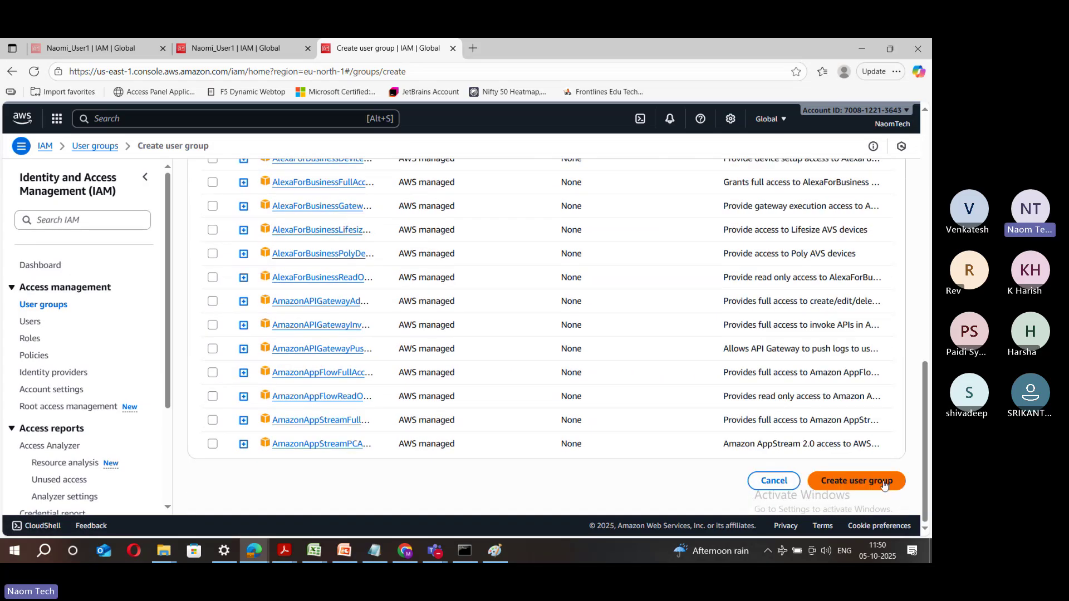
{"action": "left_click", "coordinate": [884, 486]}
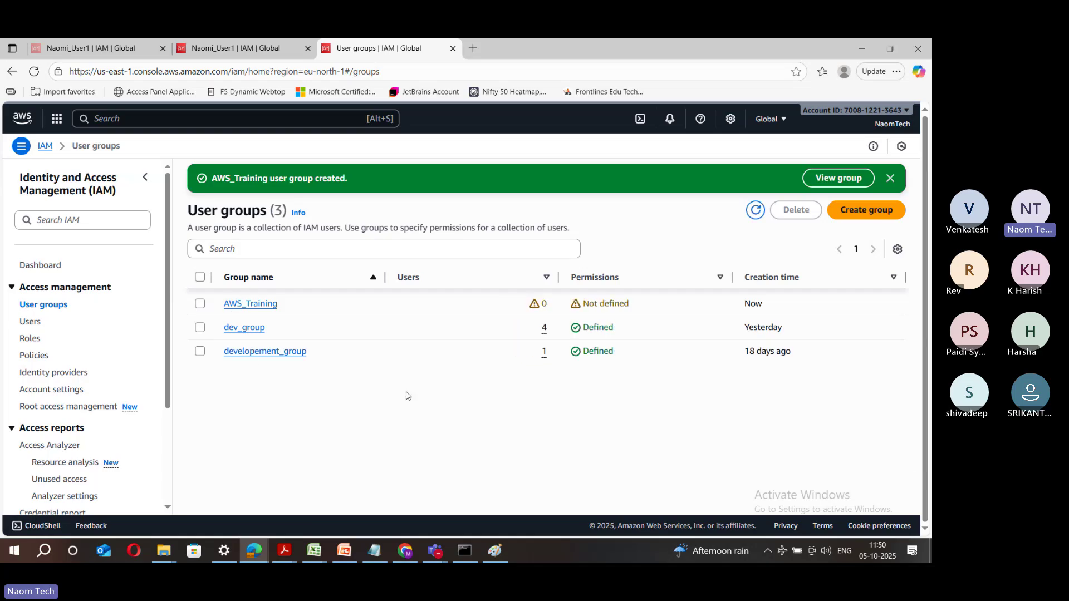
Dismiss the creation banner and open the AWS_Training group's details, showing 0 users.
{"action": "left_click", "coordinate": [890, 178]}
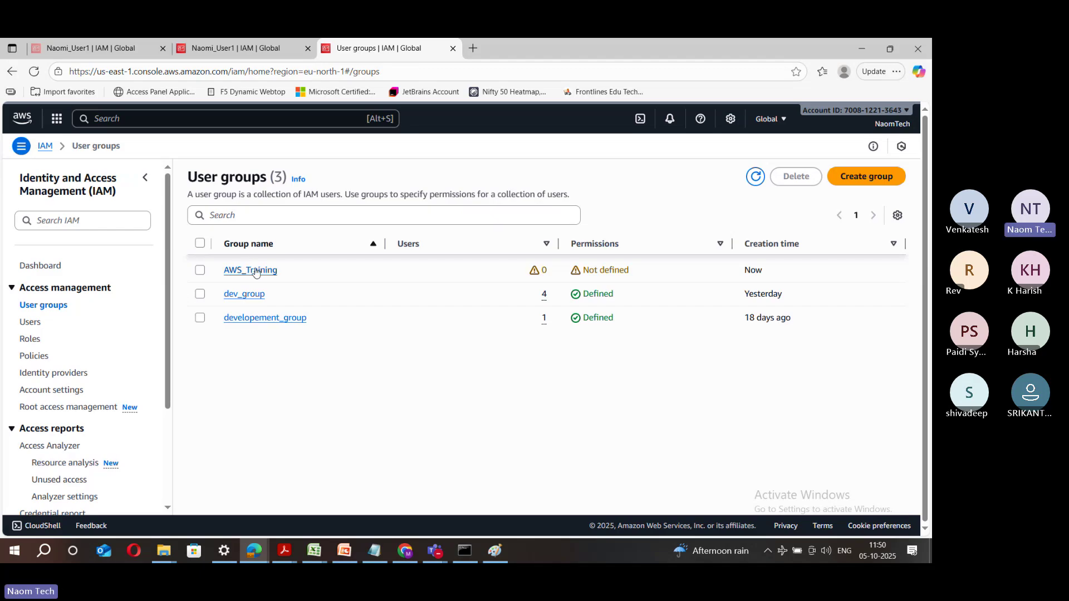
{"action": "left_click", "coordinate": [253, 270]}
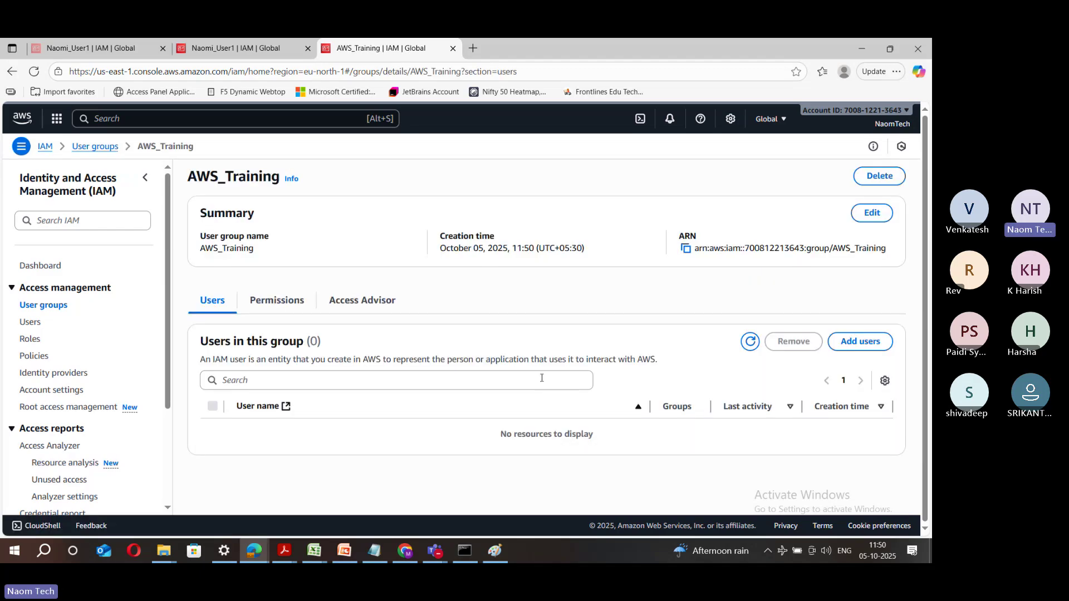
{"action": "scroll", "coordinate": [542, 378], "scroll_direction": "down", "scroll_amount": 1}
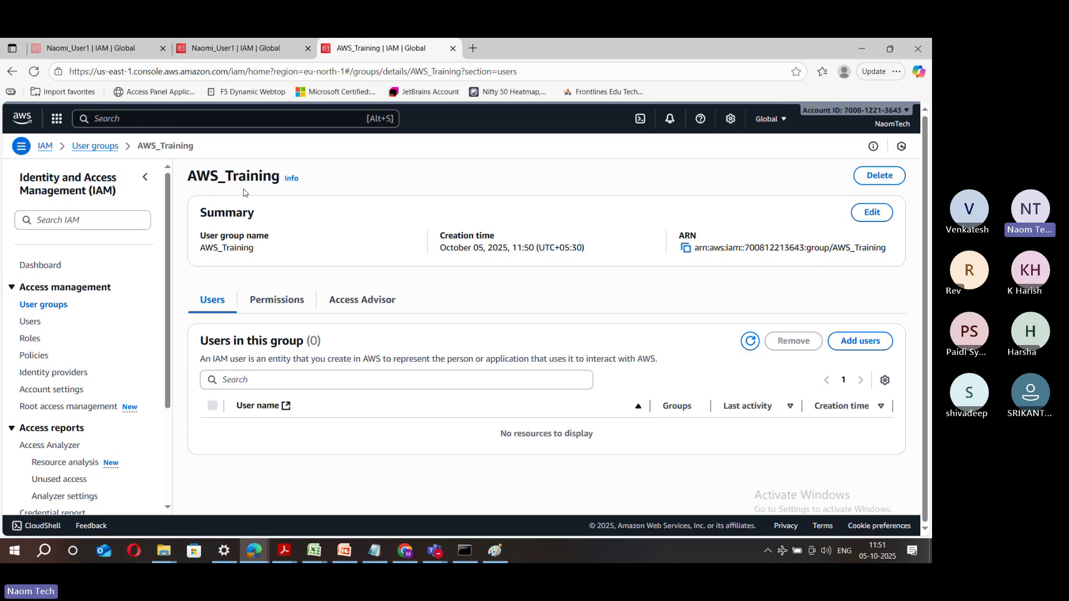
Start a new IAM user with the chosen name and console access as an IAM user, then switch to Teams.
{"action": "left_click", "coordinate": [22, 321]}
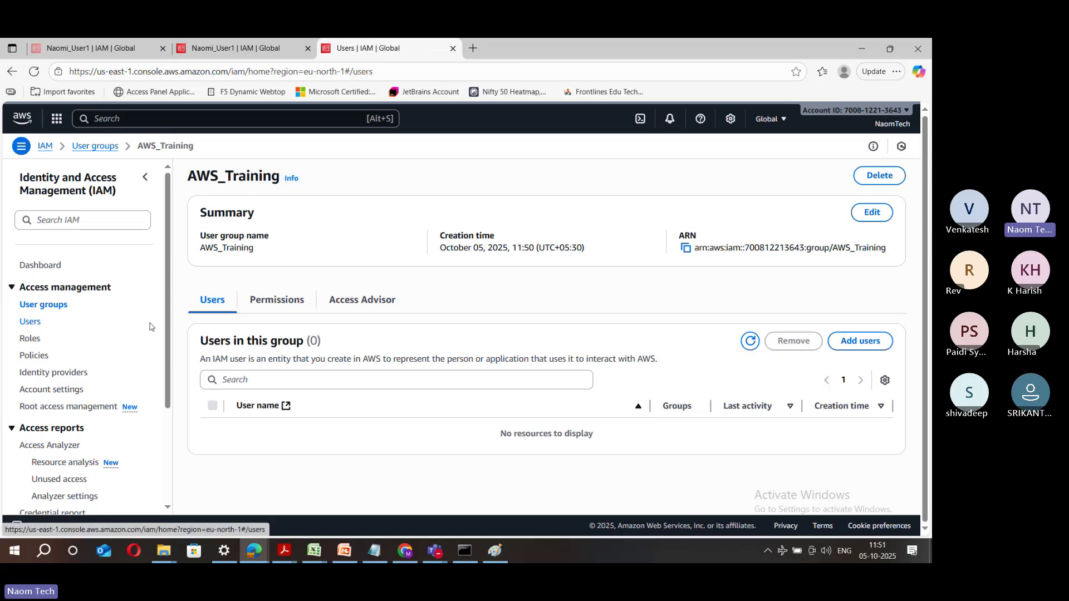
{"action": "left_click", "coordinate": [869, 188]}
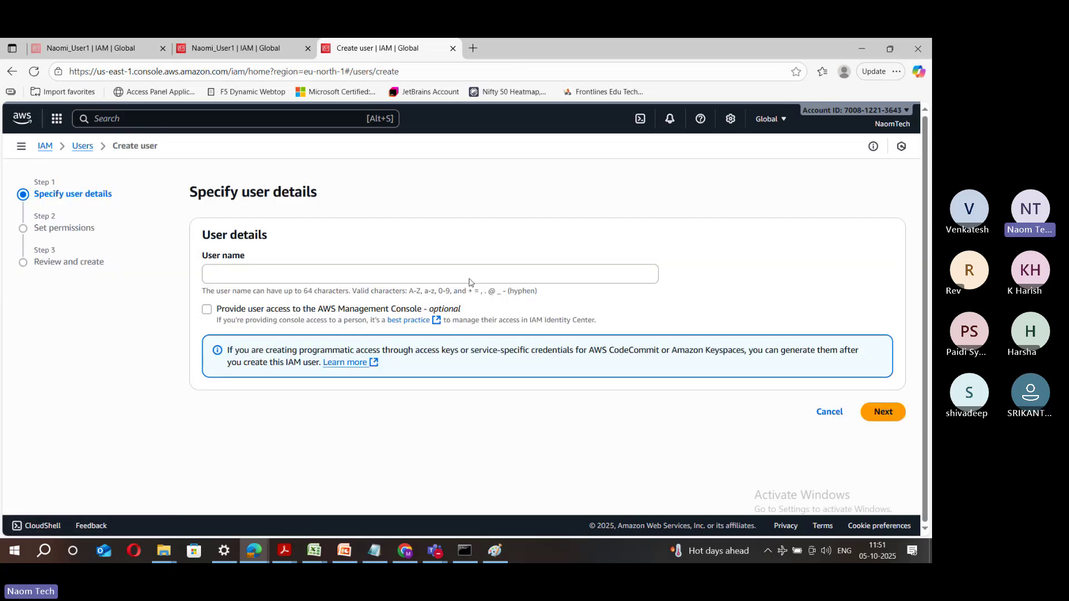
{"action": "left_click", "coordinate": [300, 280]}
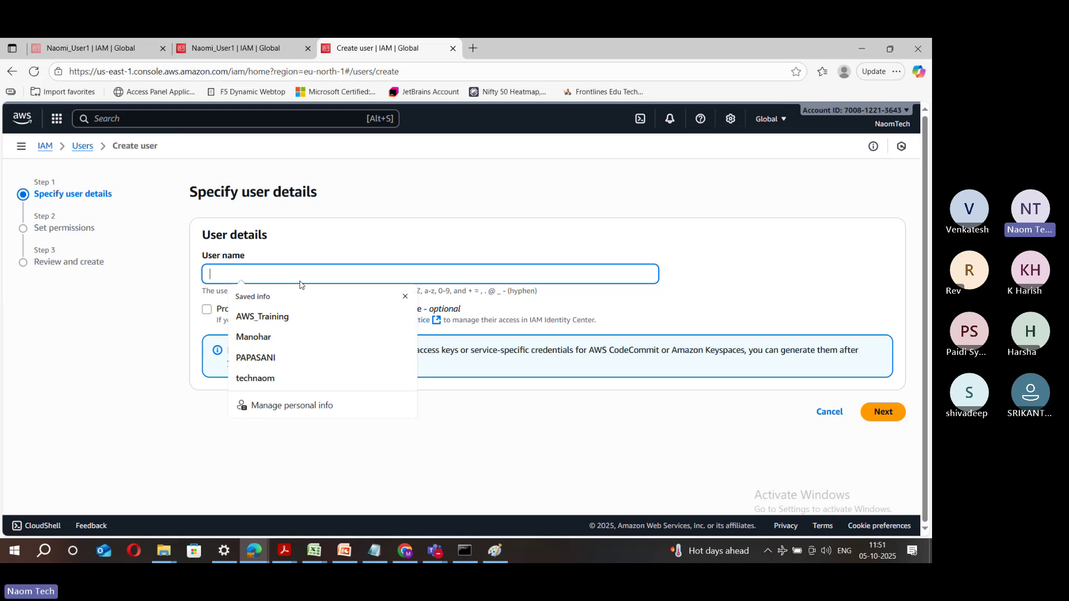
{"action": "type", "text": "Harish"}
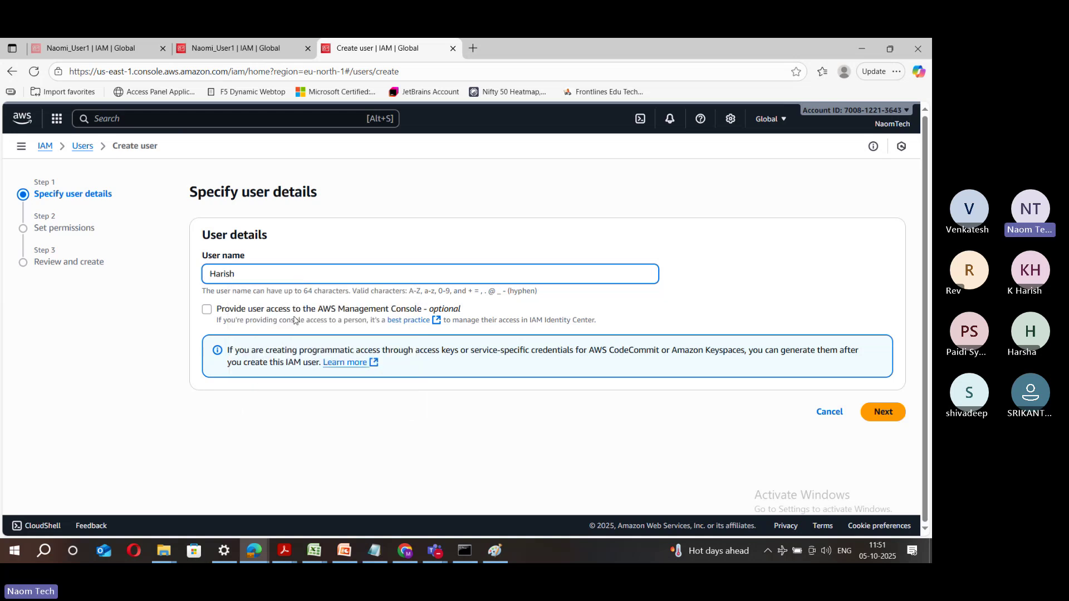
{"action": "left_click", "coordinate": [206, 309]}
{"action": "scroll", "coordinate": [528, 358], "scroll_direction": "down", "scroll_amount": 1}
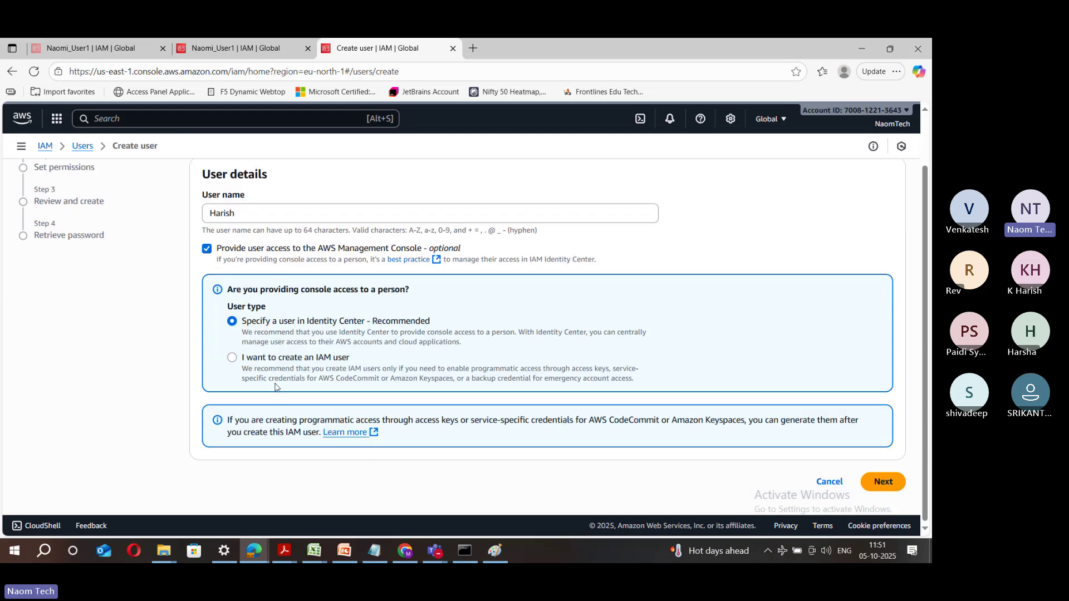
{"action": "left_click", "coordinate": [232, 358]}
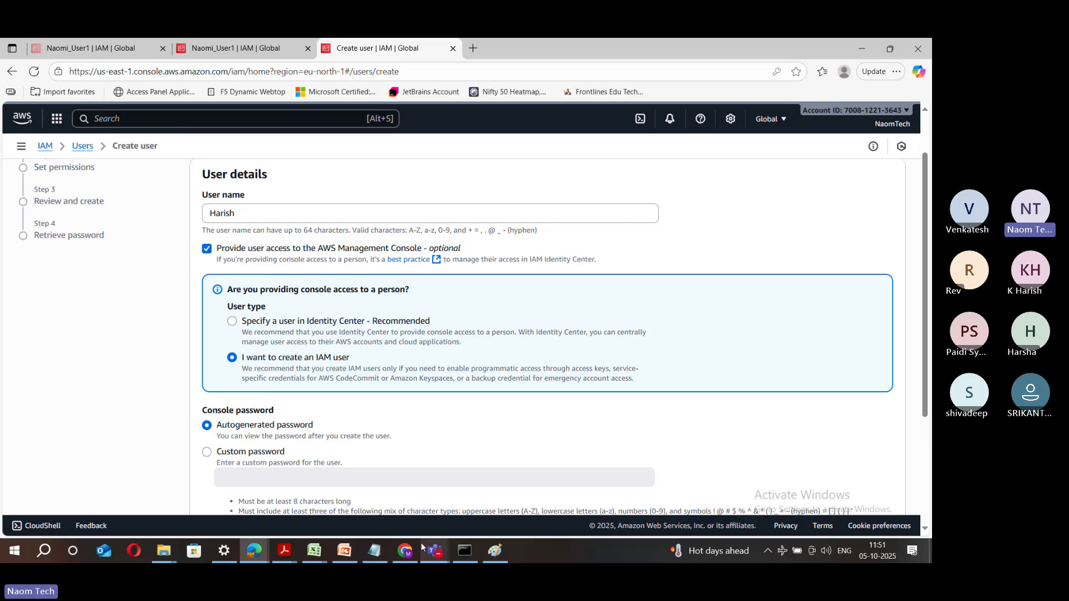
{"action": "left_click", "coordinate": [412, 496]}
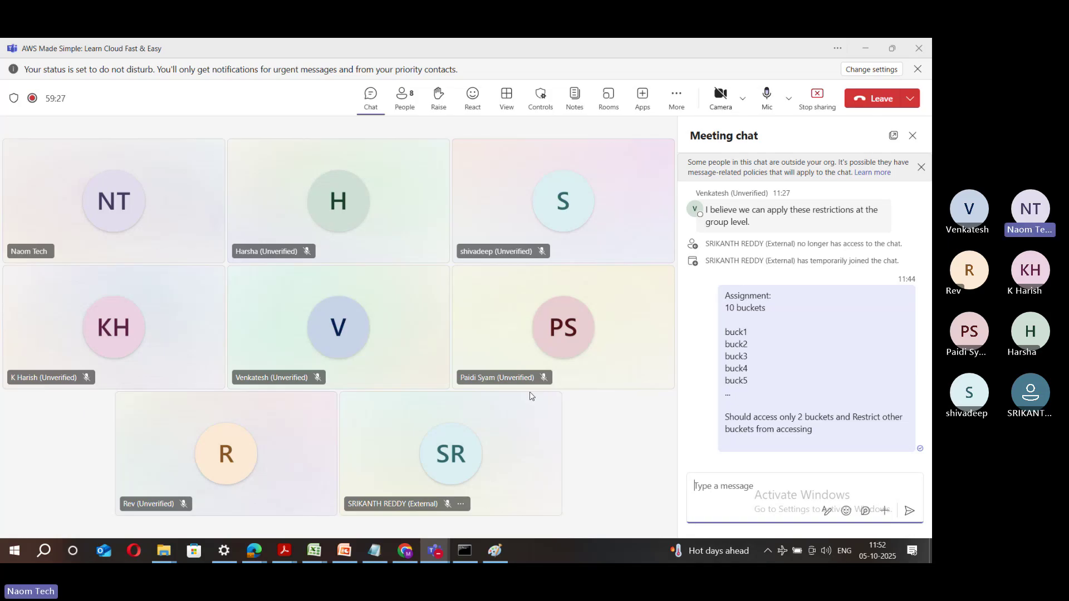
Minimize the Teams and both Edge windows and place the cursor at the end of the Notepad notes.
{"action": "left_click", "coordinate": [857, 52]}
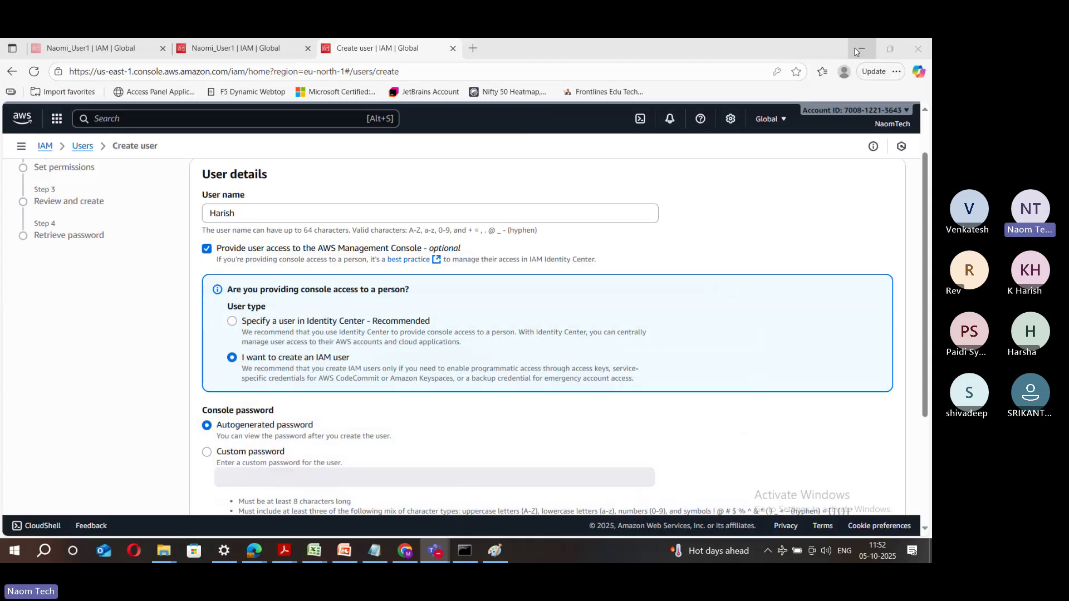
{"action": "left_click", "coordinate": [856, 50]}
{"action": "left_click", "coordinate": [855, 49]}
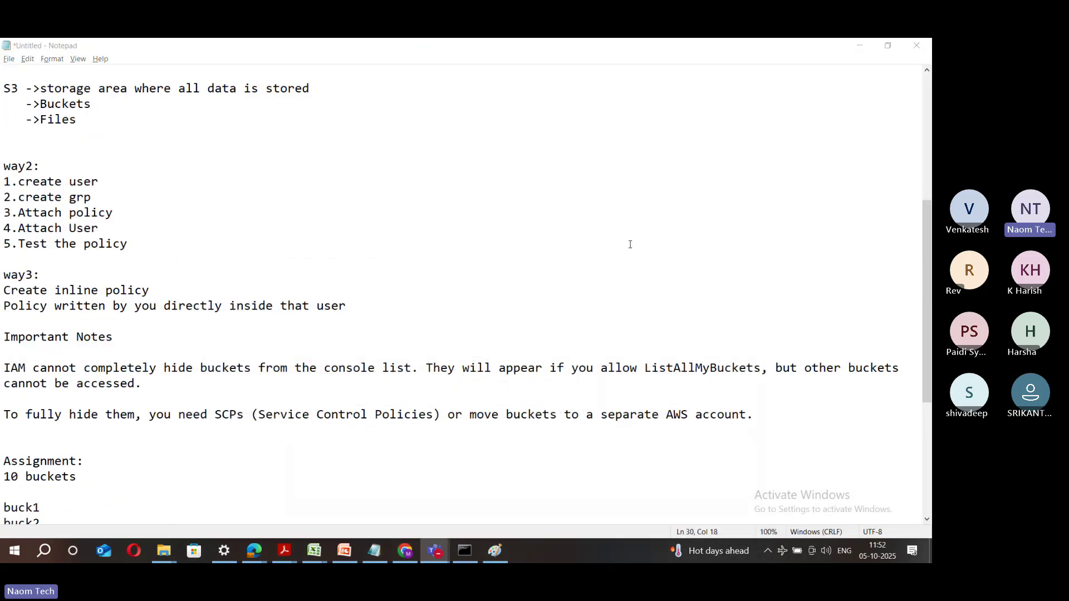
{"action": "scroll", "coordinate": [529, 275], "scroll_direction": "down", "scroll_amount": 5}
{"action": "left_click", "coordinate": [543, 383]}
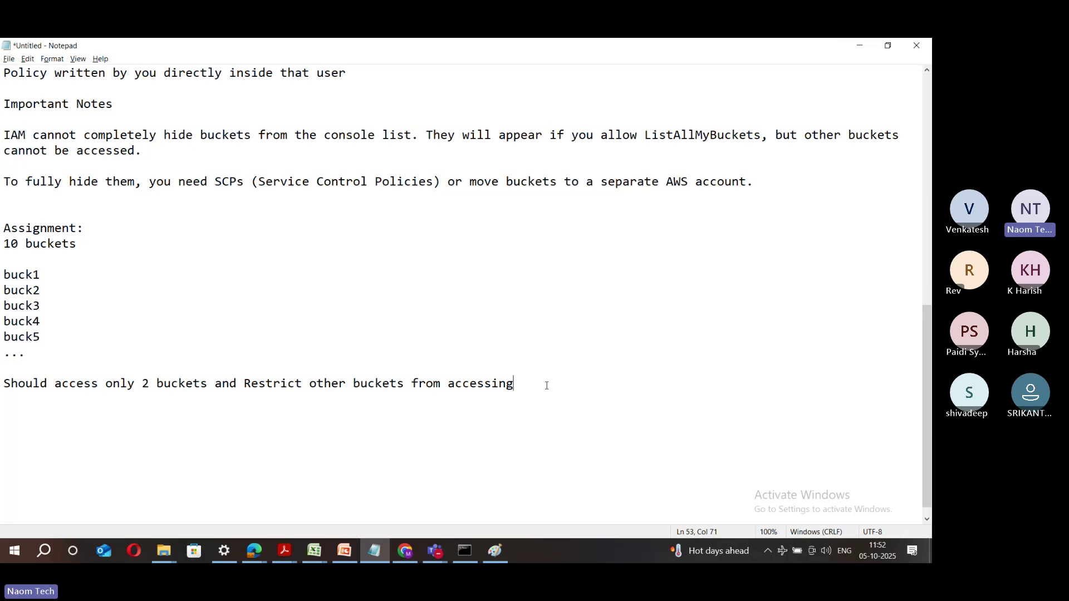
Add an AWS_Training heading with three lines User1 to User3, each followed by a user's name.
{"action": "key", "text": "Return"}
{"action": "key", "text": "Return"}
{"action": "key", "text": "Return"}
{"action": "type", "text": "AWS _Training"}
{"action": "key", "text": "Return"}
{"action": "key", "text": "Return"}
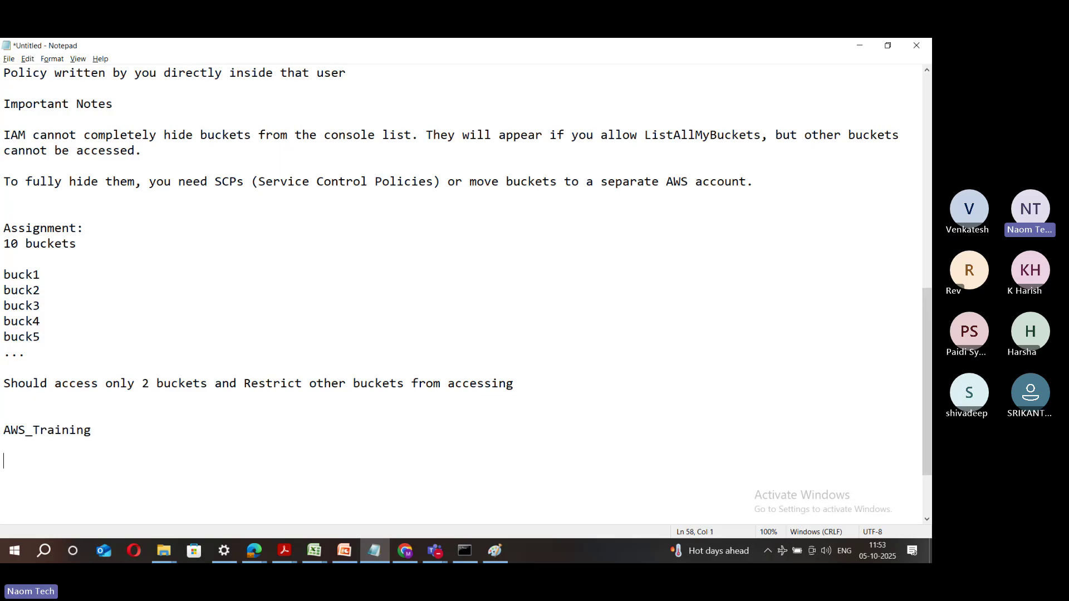
{"action": "type", "text": "User1-Harish"}
{"action": "key", "text": "Return"}
{"action": "type", "text": "User2-Harsh"}
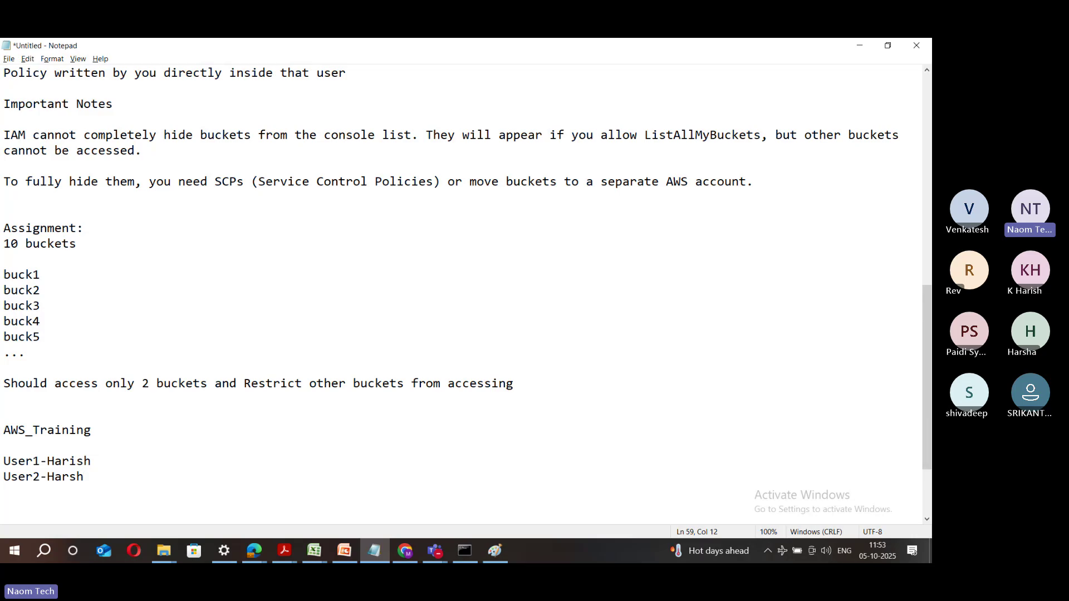
{"action": "type", "text": "a"}
{"action": "key", "text": "Return"}
{"action": "type", "text": "User3- R"}
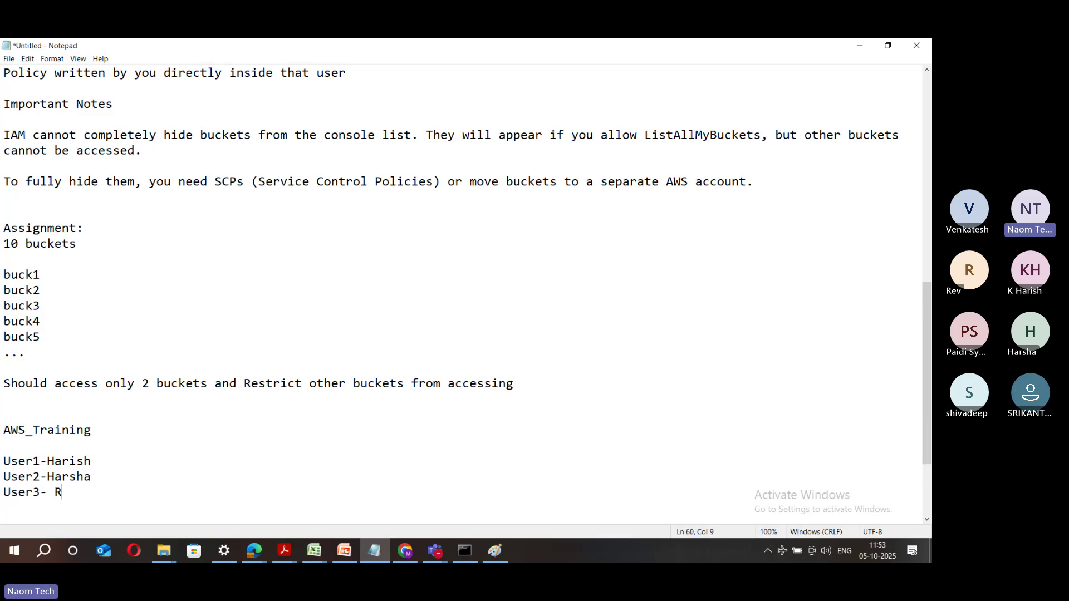
{"action": "type", "text": "evathy"}
{"action": "key", "text": "Return"}
{"action": "key", "text": "Right"}
{"action": "key", "text": "Right"}
{"action": "key", "text": "Right"}
{"action": "key", "text": "Right"}
{"action": "key", "text": "Delete"}
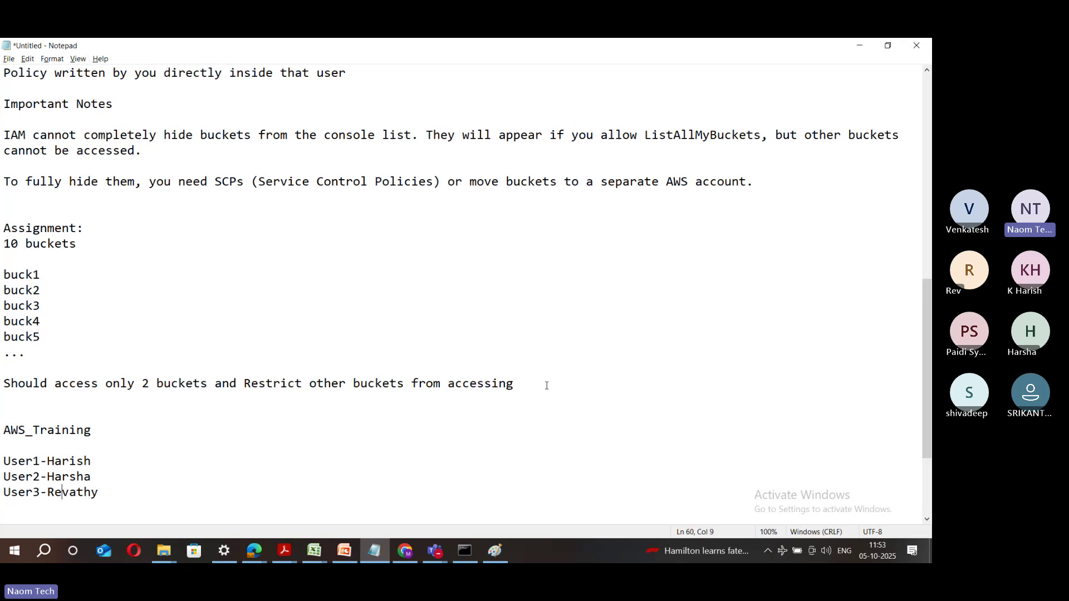
{"action": "key", "text": "End"}
Add '..' placeholder lines below the users and an 'S3 bucket' heading.
{"action": "key", "text": "Return"}
{"action": "type", "text": ".."}
{"action": "key", "text": "Return"}
{"action": "type", "text": ".."}
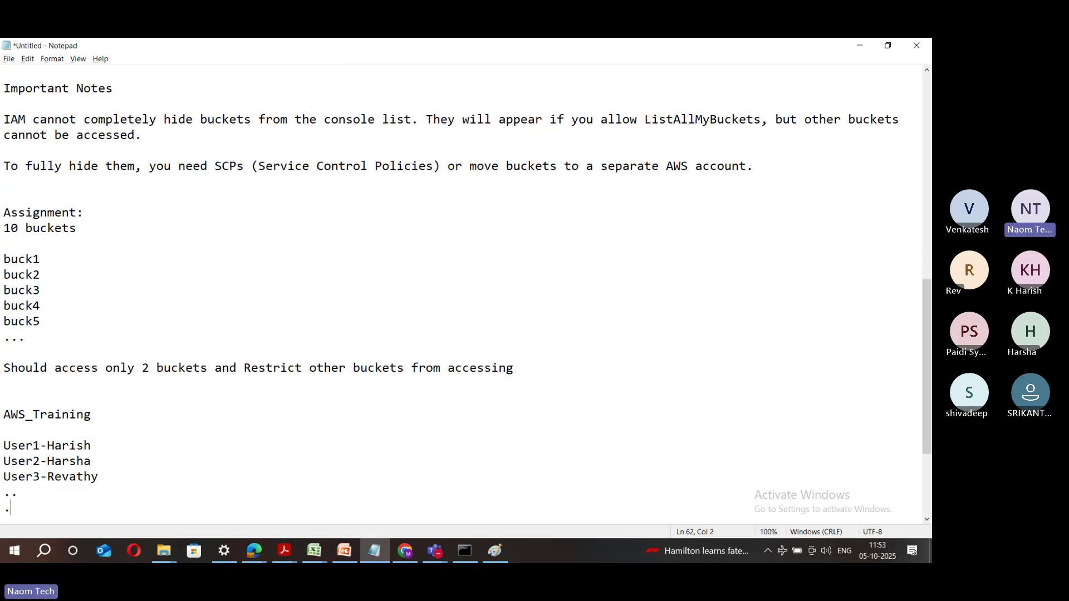
{"action": "key", "text": "Return"}
{"action": "key", "text": "BackSpace"}
{"action": "key", "text": "Return"}
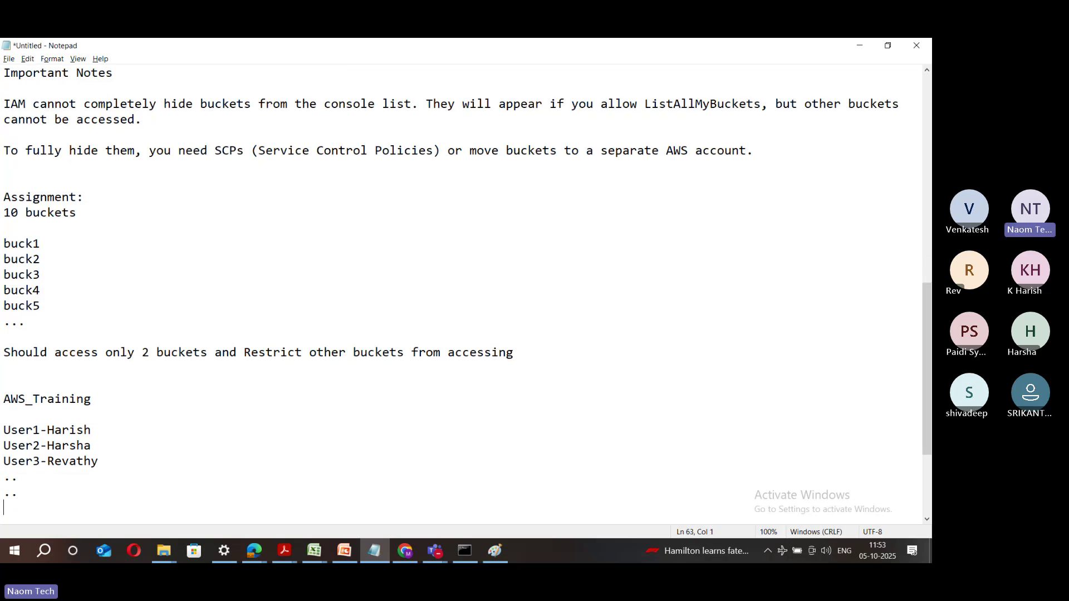
{"action": "type", "text": ".."}
{"action": "key", "text": "Return"}
{"action": "key", "text": "Return"}
{"action": "key", "text": "Return"}
{"action": "type", "text": "S"}
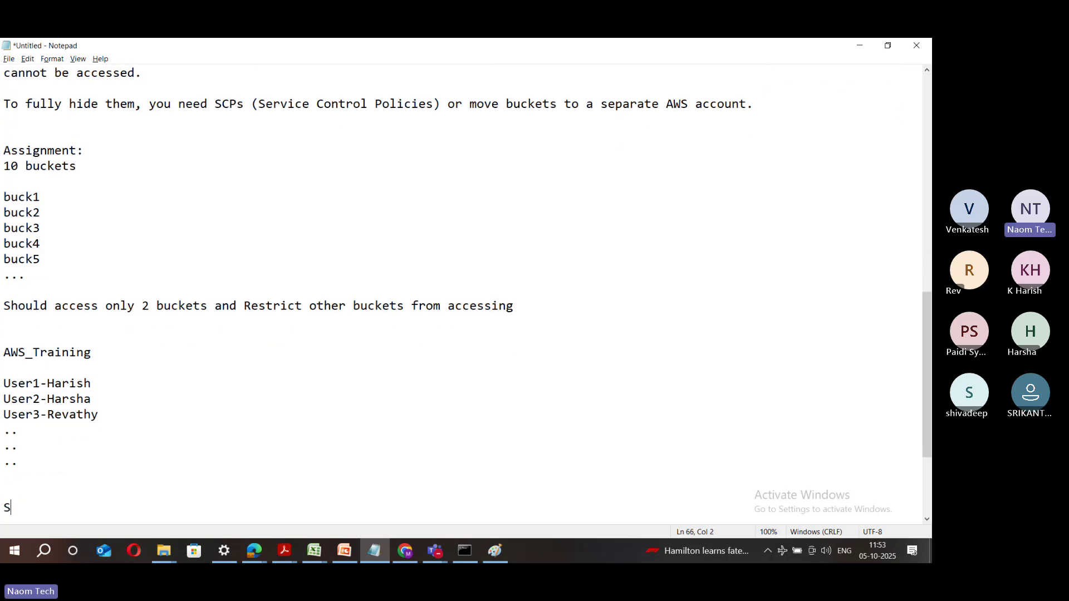
{"action": "type", "text": "3 bucket"}
Glance at the Teams meeting and minimize it to return to the notes.
{"action": "mouse_move", "coordinate": [434, 551]}
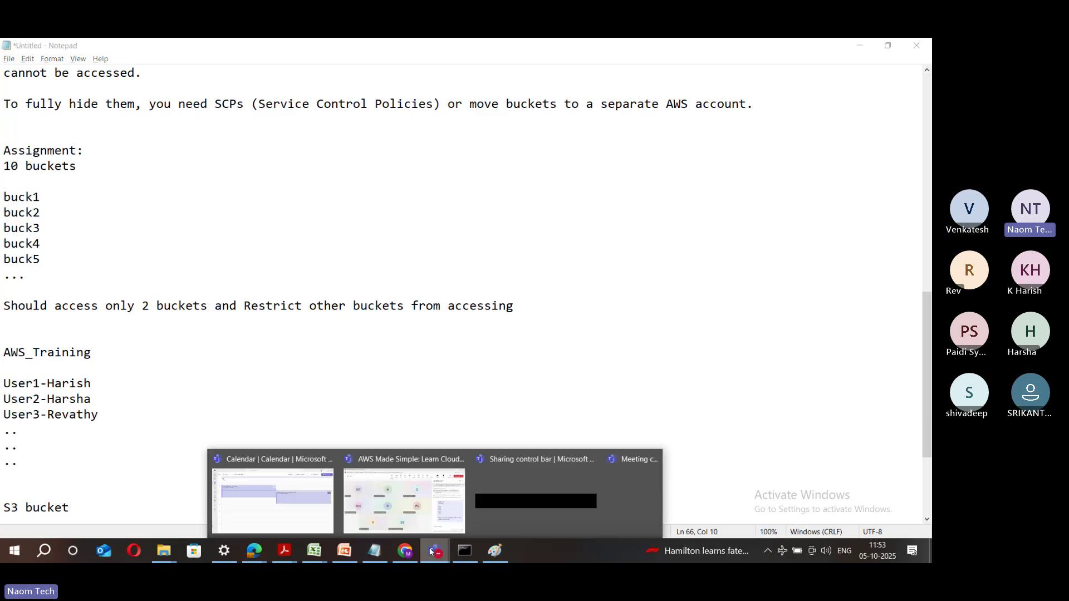
{"action": "left_click", "coordinate": [396, 513]}
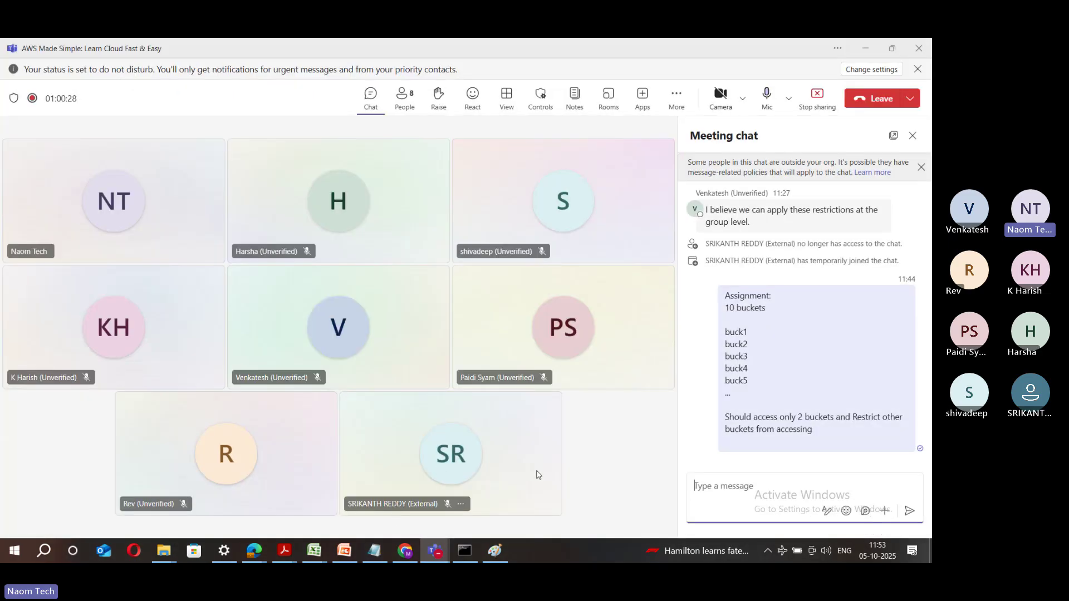
{"action": "left_click", "coordinate": [864, 49]}
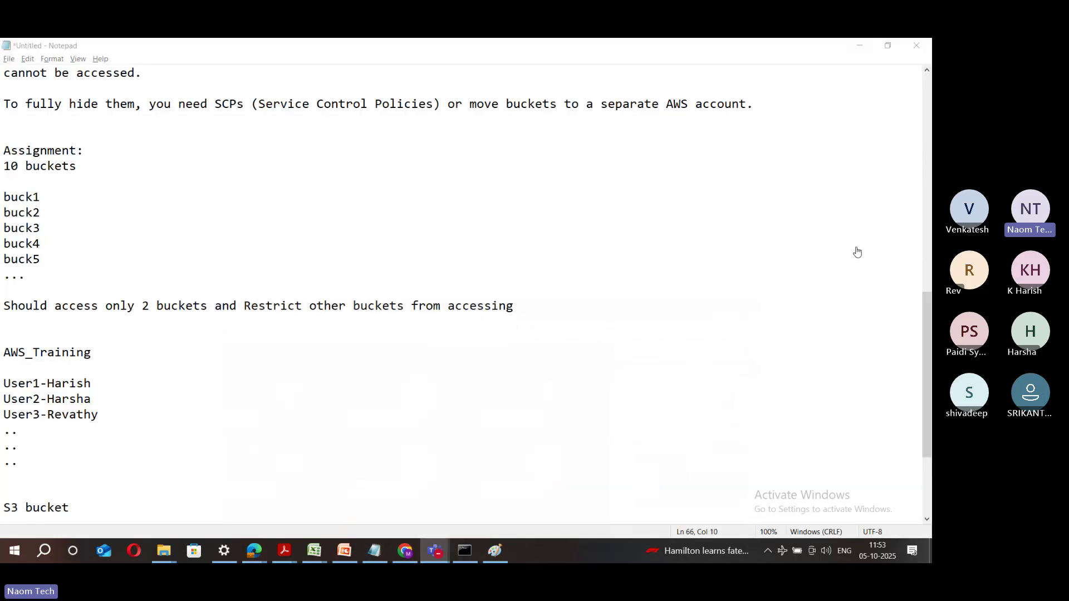
Write '->Put all training content in S3 bucket.' after the S3 bucket heading.
{"action": "scroll", "coordinate": [221, 486], "scroll_direction": "down", "scroll_amount": 2}
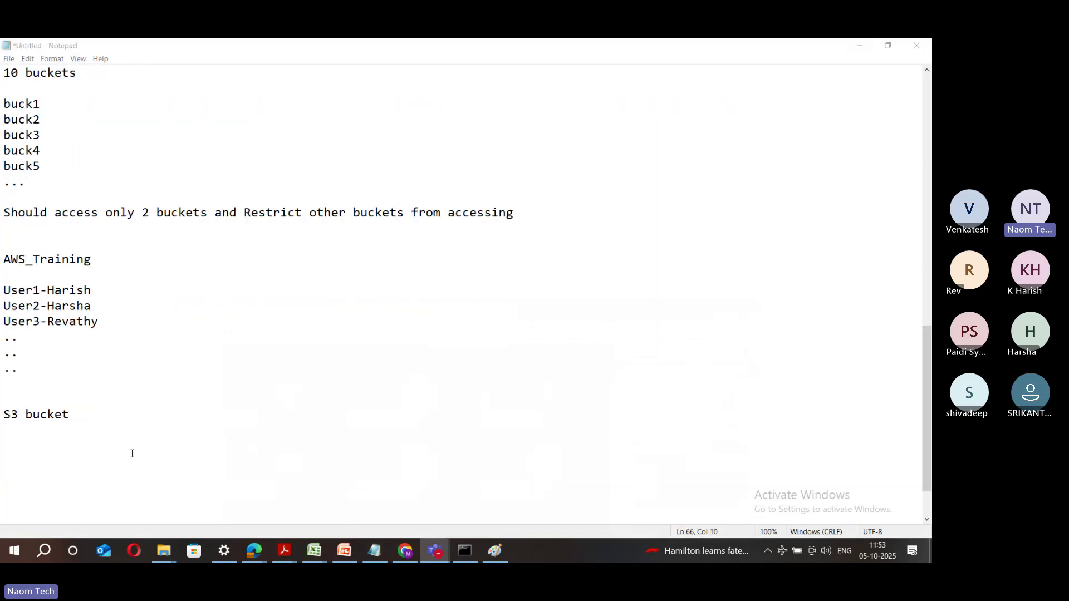
{"action": "left_click", "coordinate": [97, 402]}
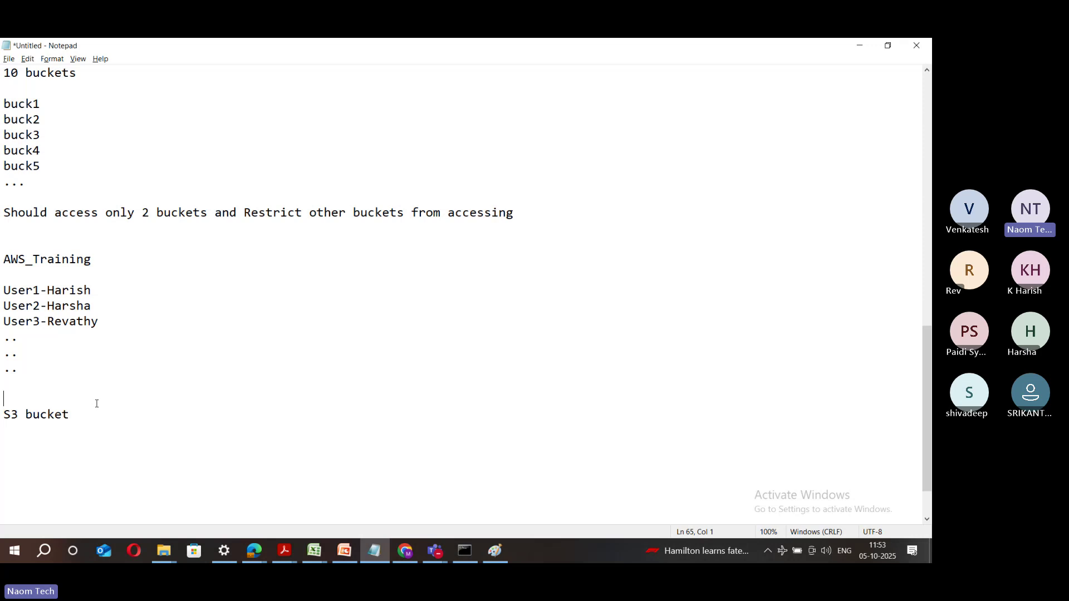
{"action": "type", "text": "->"}
{"action": "type", "text": "Put all metar"}
{"action": "key", "text": "BackSpace"}
{"action": "key", "text": "BackSpace"}
{"action": "key", "text": "BackSpace"}
{"action": "key", "text": "BackSpace"}
{"action": "key", "text": "BackSpace"}
{"action": "key", "text": "BackSpace"}
{"action": "type", "text": "contanty"}
{"action": "key", "text": "BackSpace"}
{"action": "key", "text": "BackSpace"}
{"action": "key", "text": "BackSpace"}
{"action": "key", "text": "BackSpace"}
{"action": "key", "text": "BackSpace"}
{"action": "key", "text": "BackSpace"}
{"action": "key", "text": "BackSpace"}
{"action": "key", "text": "BackSpace"}
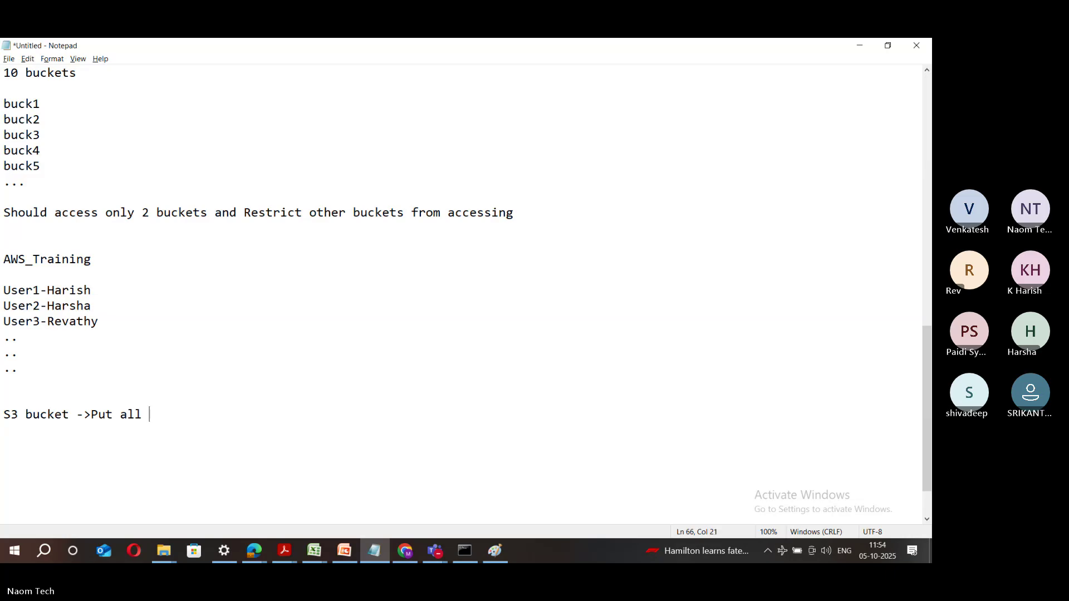
{"action": "type", "text": "training c"}
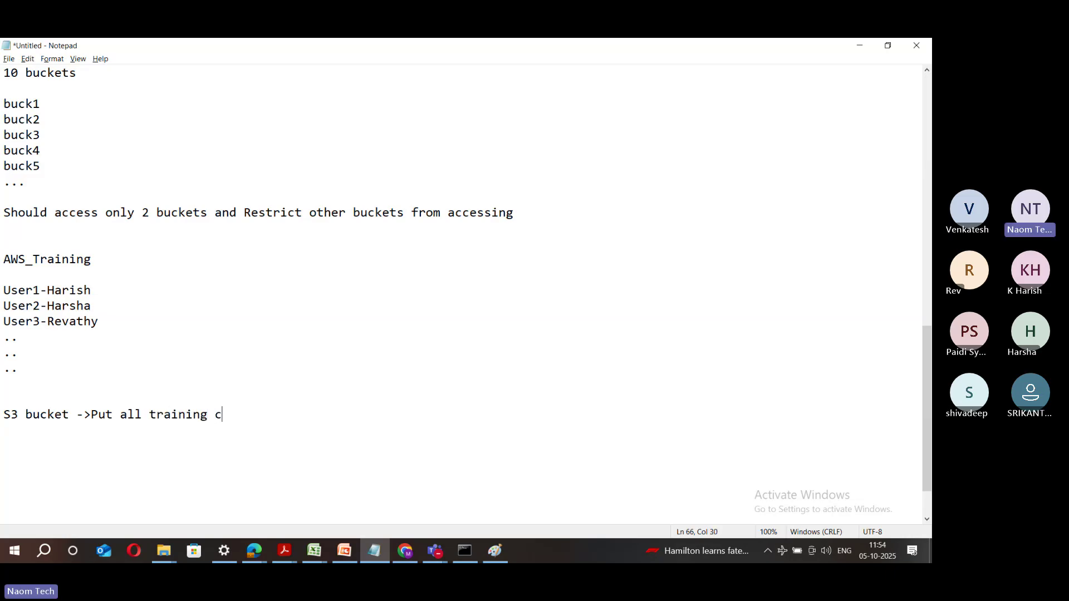
{"action": "type", "text": "ontent in S3 bucket"}
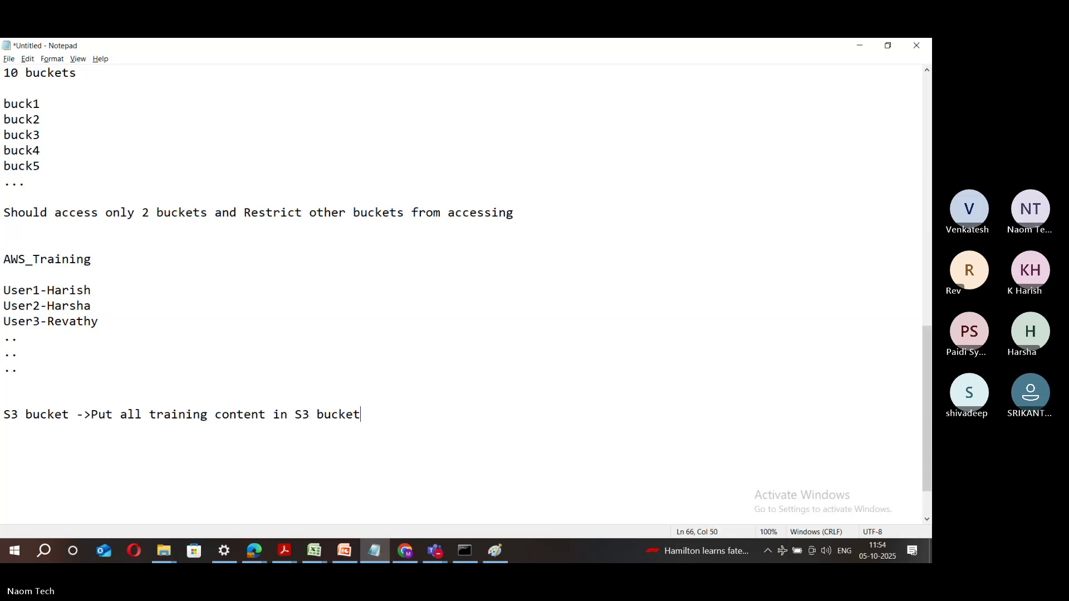
{"action": "type", "text": "."}
{"action": "key", "text": "Return"}
{"action": "key", "text": "Return"}
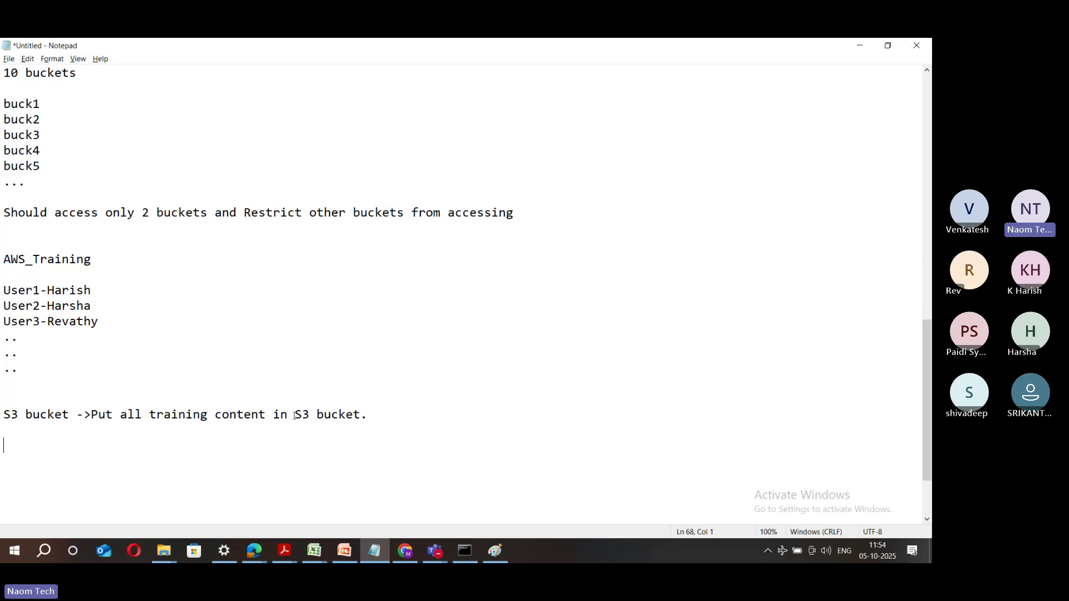
List Python_Training, Devops_Training and Data_Training groups under AWS_Training.
{"action": "left_click", "coordinate": [388, 415]}
{"action": "key", "text": "Return"}
{"action": "key", "text": "Return"}
{"action": "left_click_drag", "start_coordinate": [1, 290], "coordinate": [40, 381]}
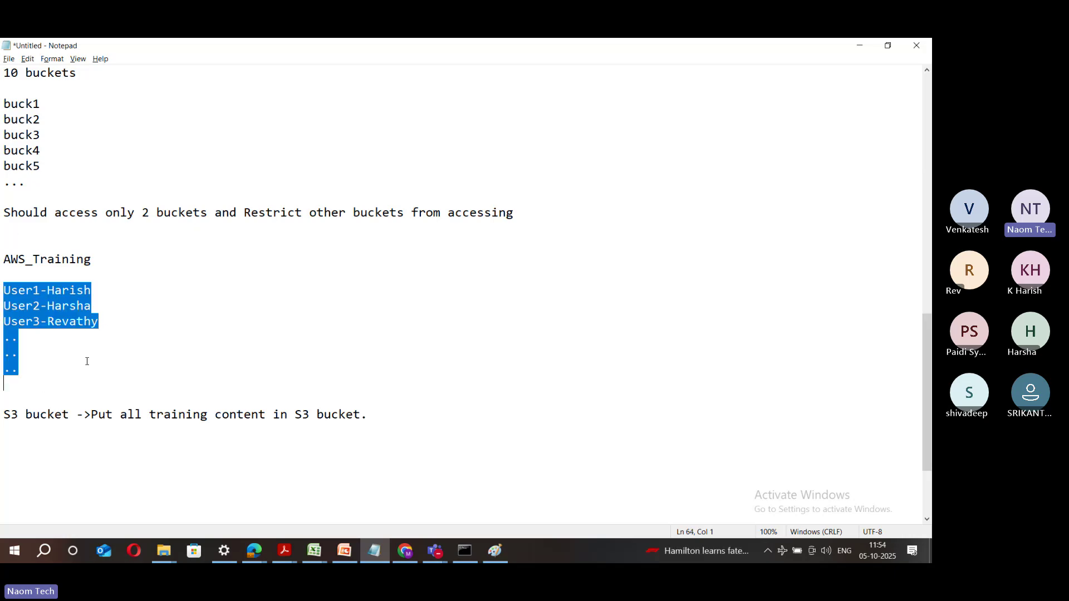
{"action": "left_click", "coordinate": [113, 306]}
{"action": "left_click", "coordinate": [93, 251]}
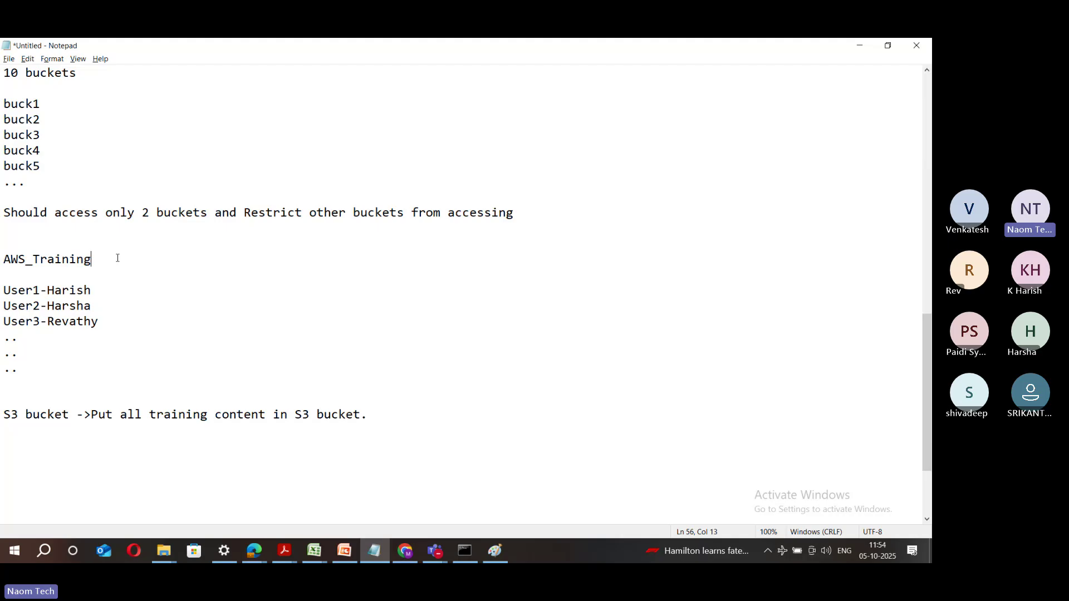
{"action": "key", "text": "Return"}
{"action": "type", "text": "Pyth"}
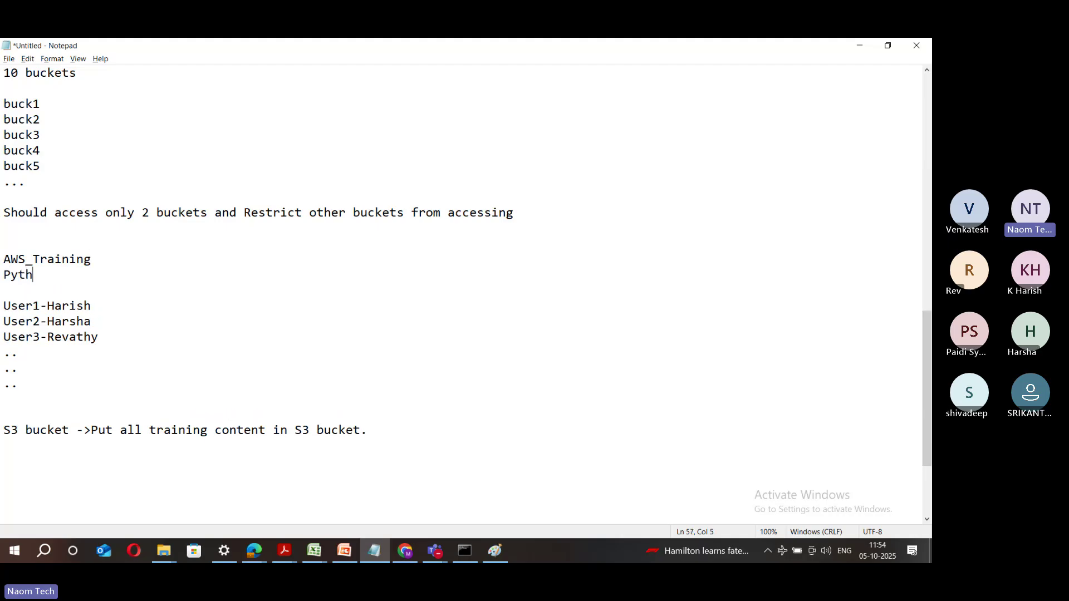
{"action": "type", "text": "on_Training"}
{"action": "key", "text": "Return"}
{"action": "type", "text": "Devops"}
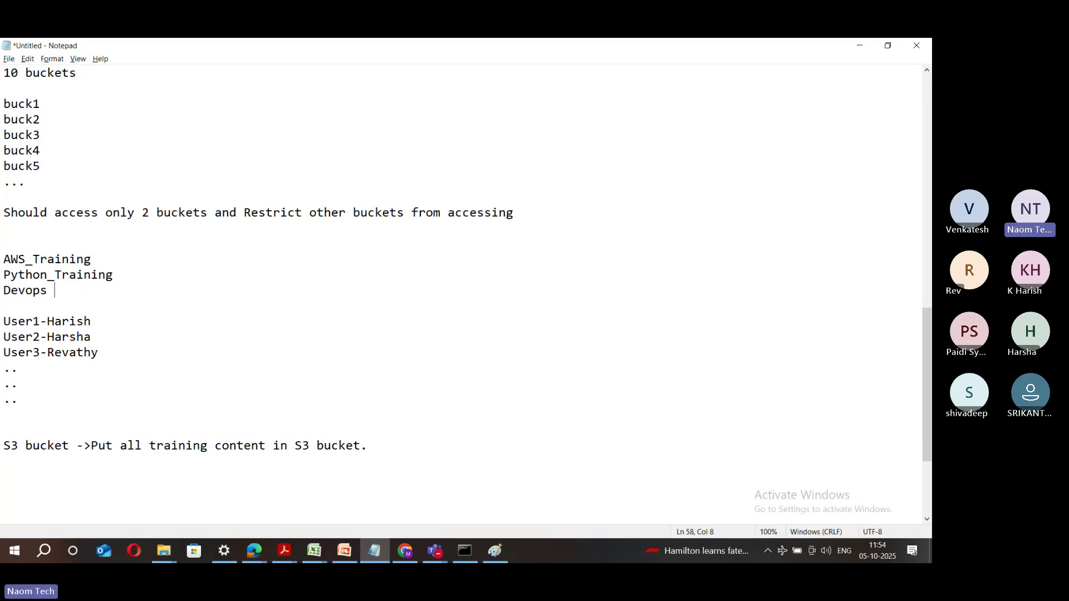
{"action": "key", "text": "BackSpace"}
{"action": "type", "text": "_Tr"}
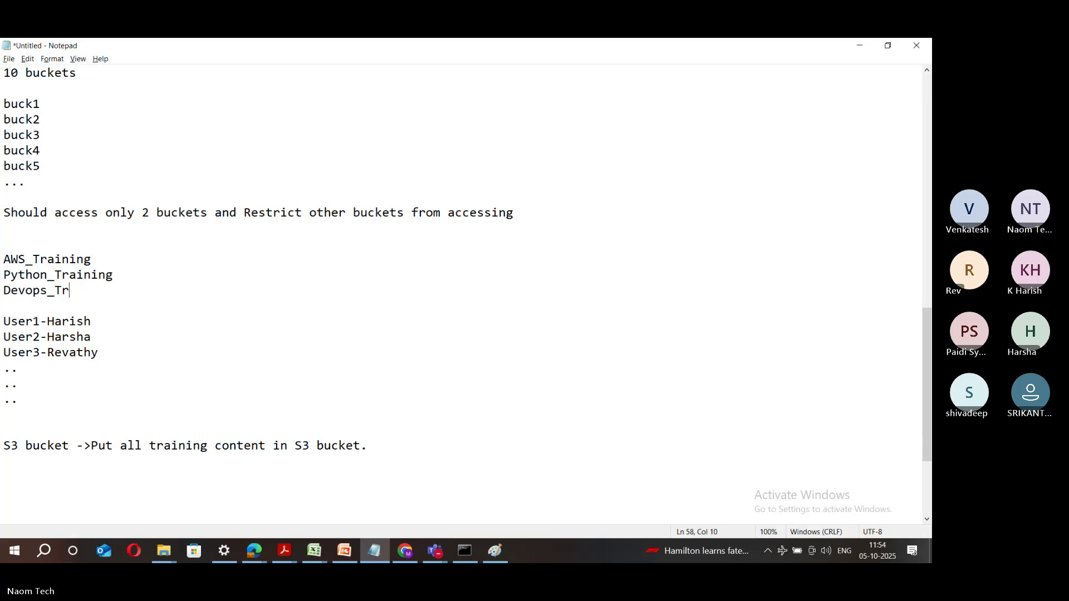
{"action": "type", "text": "aining"}
{"action": "key", "text": "Return"}
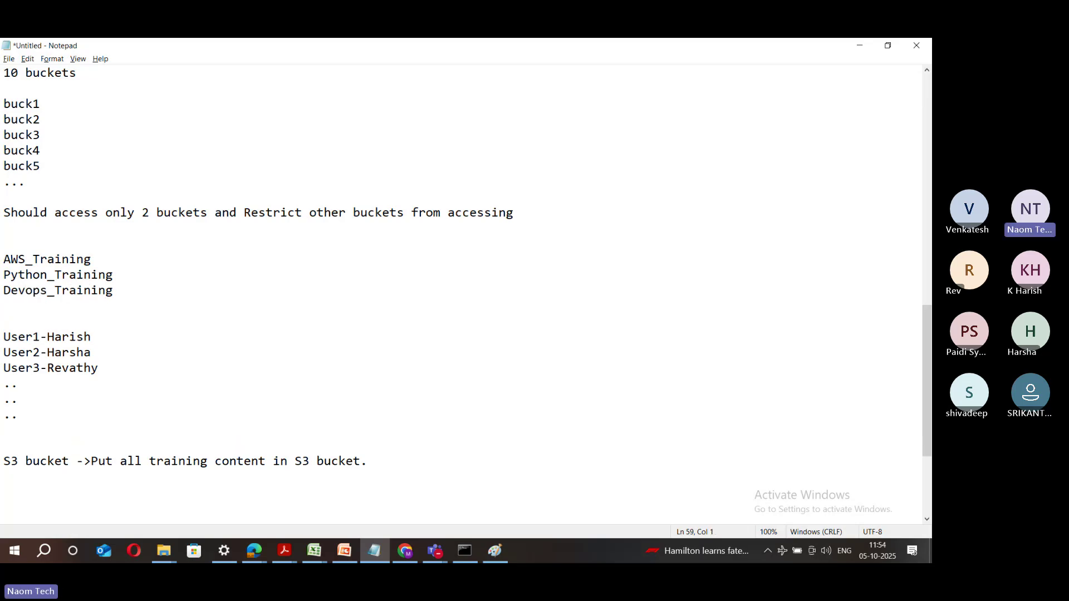
{"action": "type", "text": "Data_Training"}
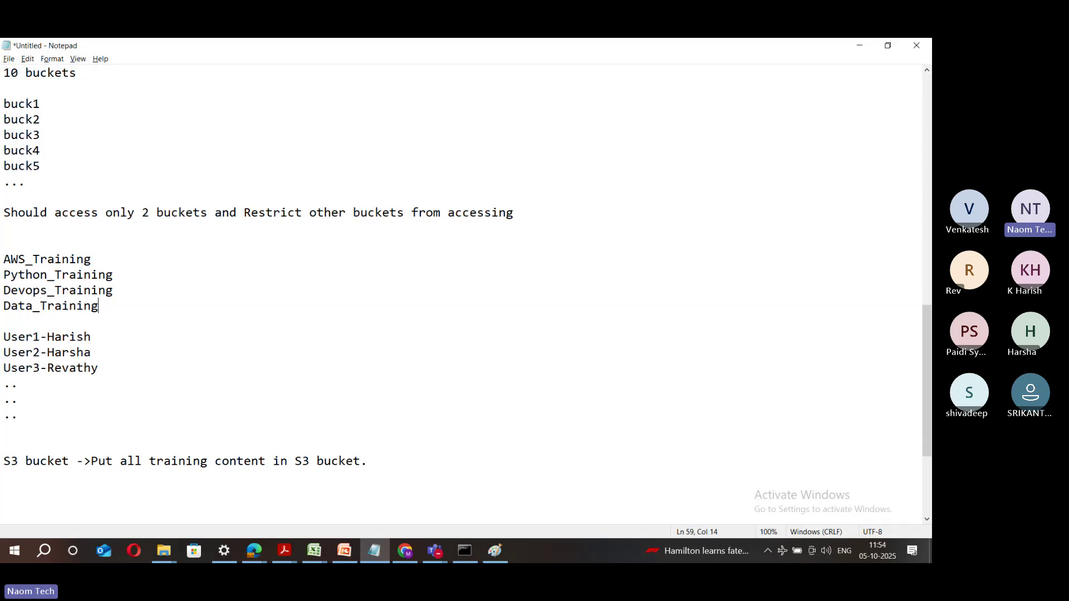
{"action": "key", "text": "Return"}
{"action": "key", "text": "Down"}
{"action": "key", "text": "Down"}
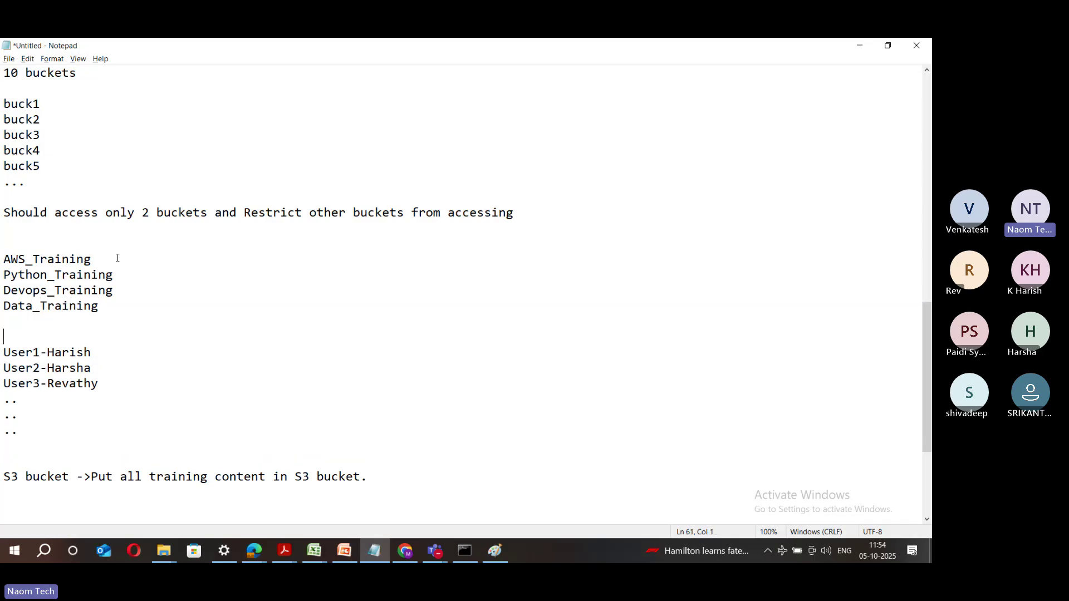
{"action": "key", "text": "BackSpace"}
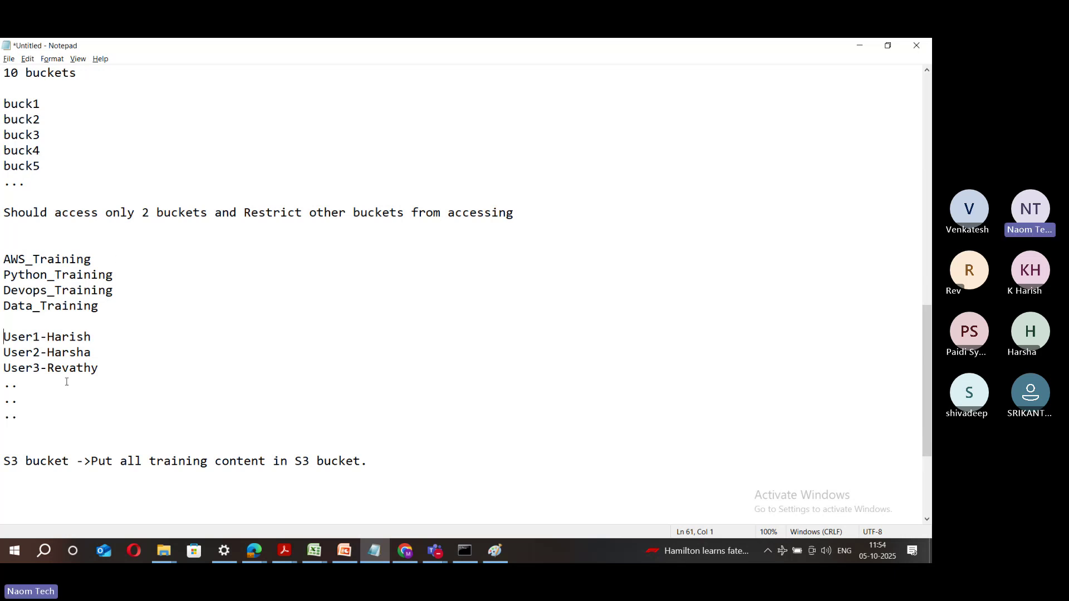
Highlight the AWS_Training group, user lines and S3 bucket note while explaining the plan.
{"action": "left_click_drag", "start_coordinate": [118, 258], "coordinate": [2, 257]}
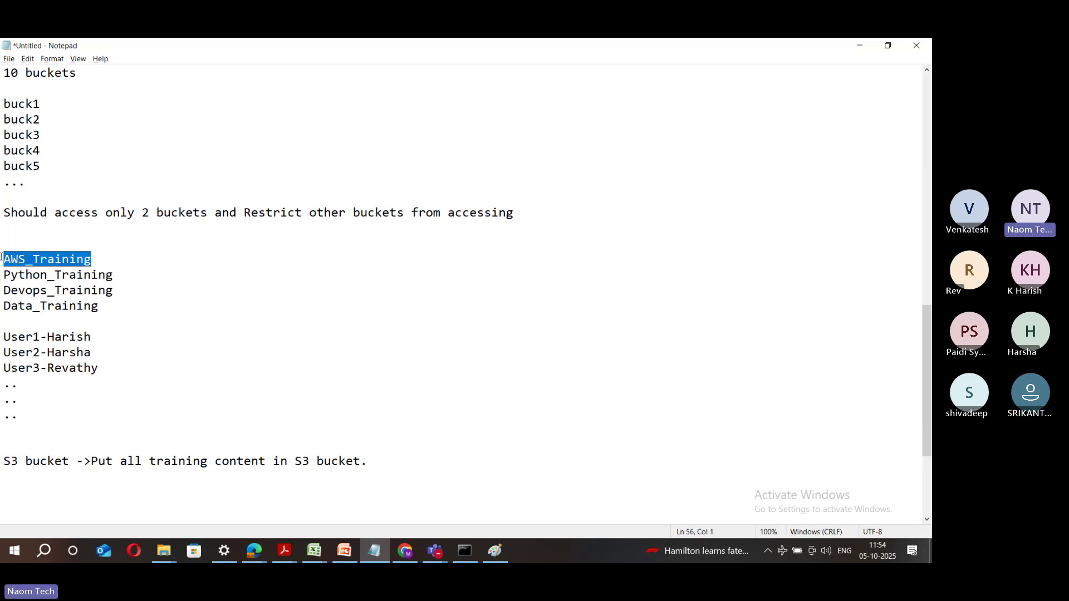
{"action": "left_click_drag", "start_coordinate": [3, 336], "coordinate": [386, 453]}
{"action": "left_click", "coordinate": [145, 368]}
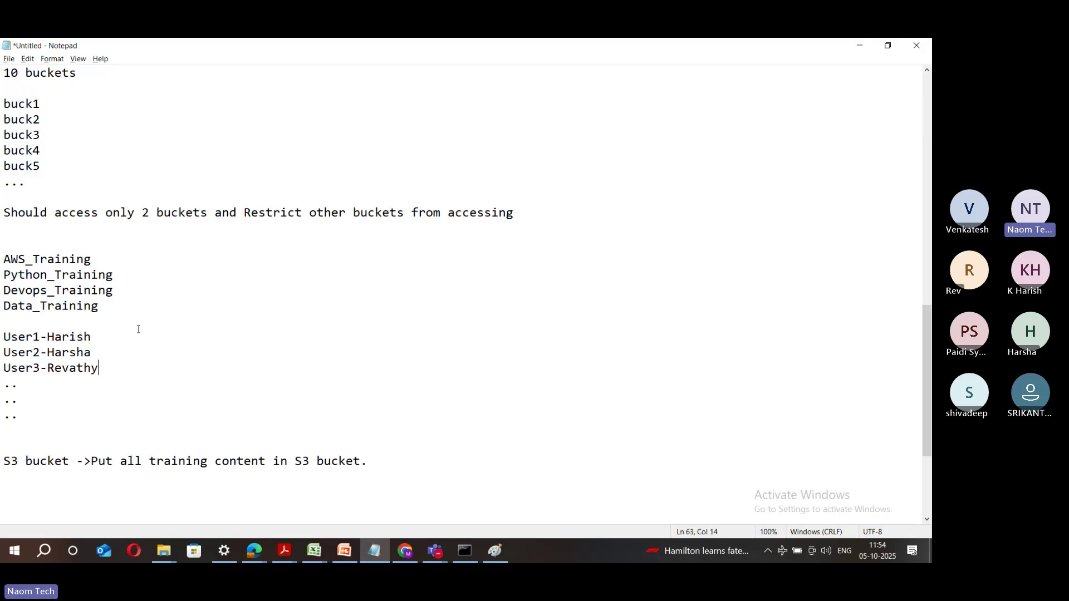
{"action": "left_click_drag", "start_coordinate": [3, 460], "coordinate": [414, 467]}
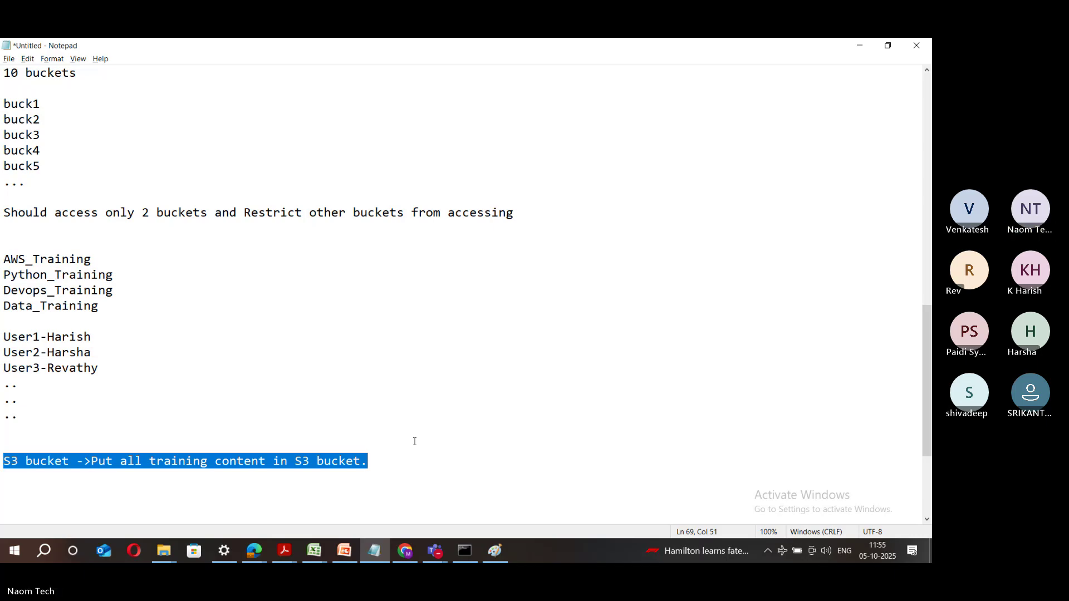
{"action": "left_click", "coordinate": [300, 423]}
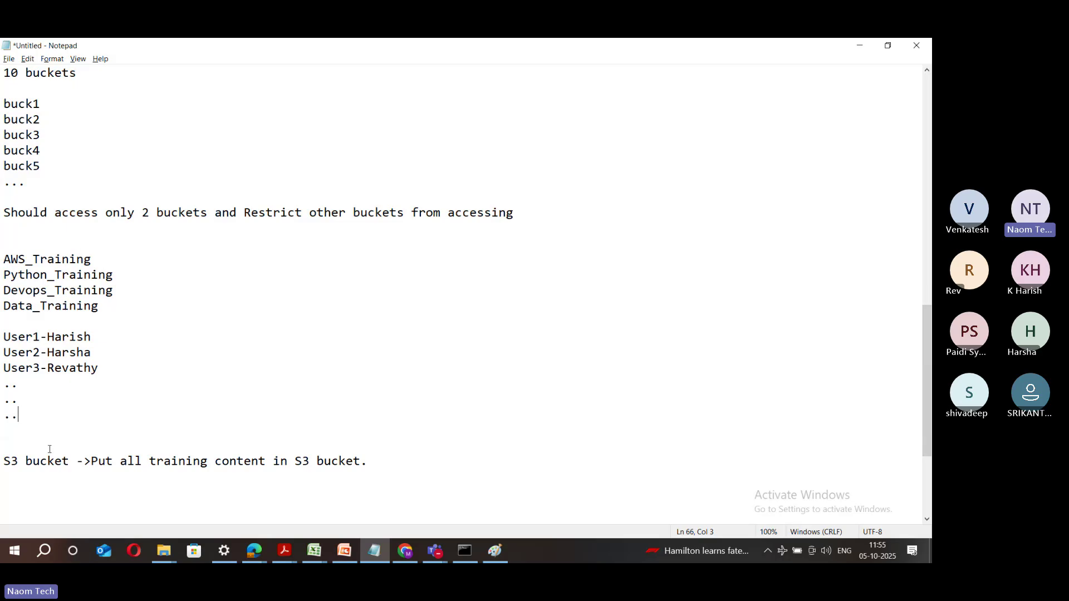
{"action": "left_click_drag", "start_coordinate": [4, 461], "coordinate": [47, 461]}
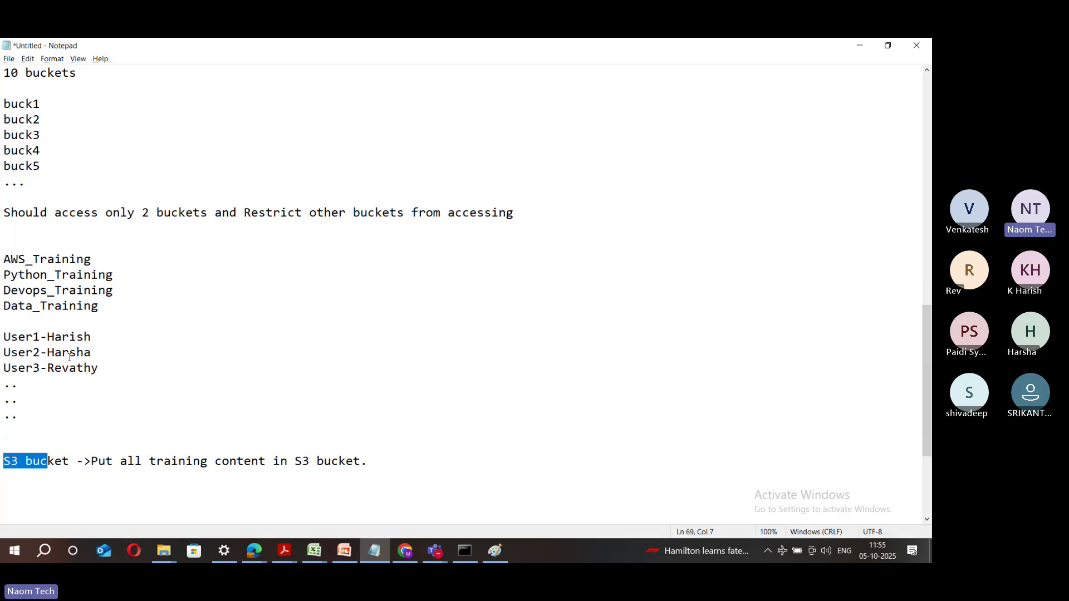
{"action": "left_click_drag", "start_coordinate": [91, 260], "coordinate": [3, 260]}
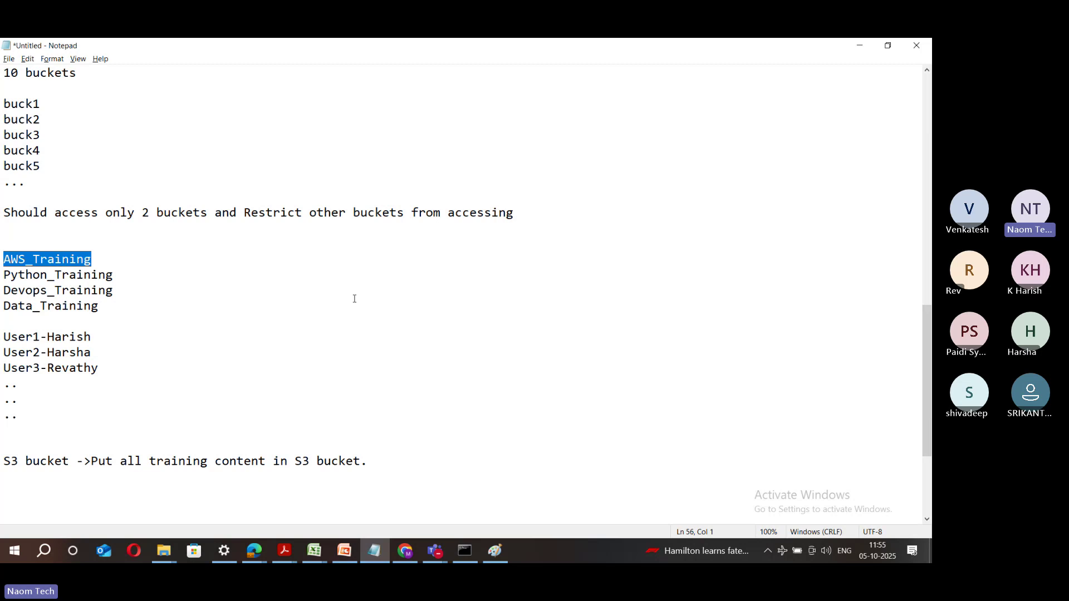
{"action": "left_click", "coordinate": [167, 402]}
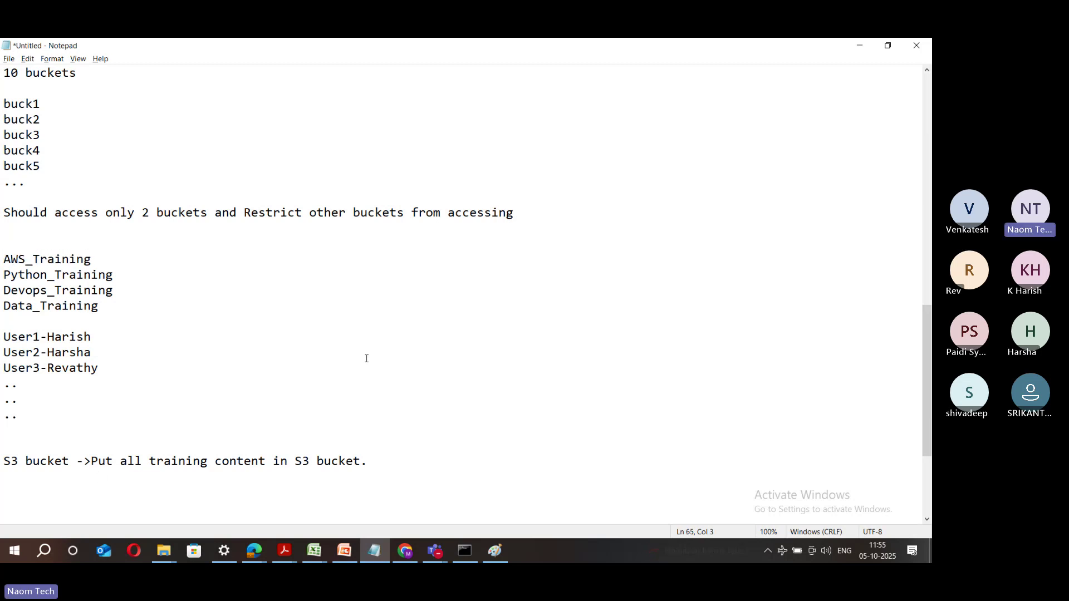
{"action": "left_click", "coordinate": [405, 551]}
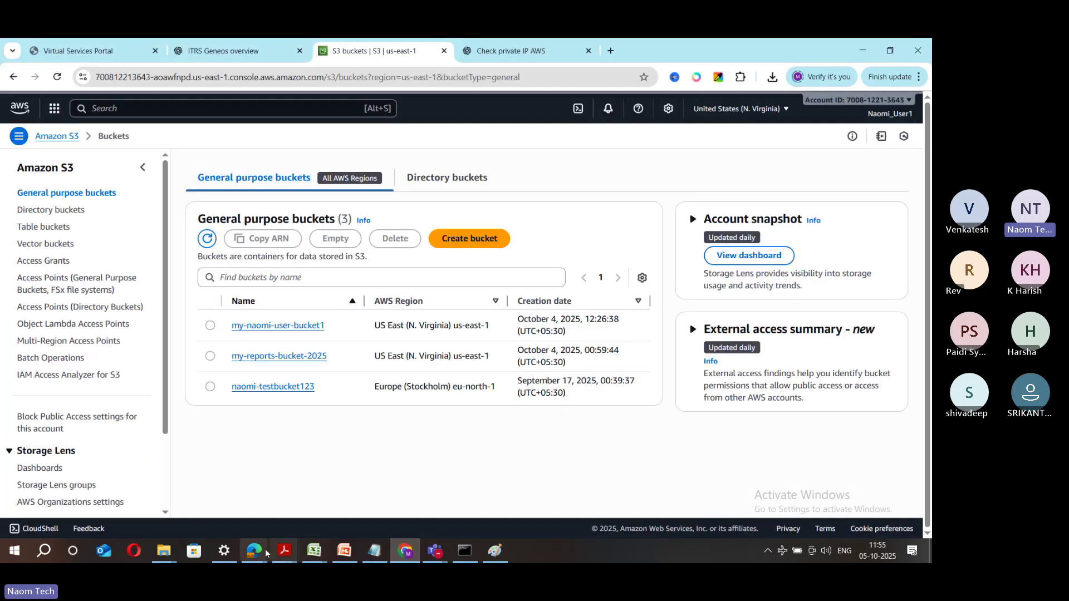
Bring back the IAM create-user wizard and review the user details entered so far.
{"action": "mouse_move", "coordinate": [254, 551]}
{"action": "left_click", "coordinate": [122, 493]}
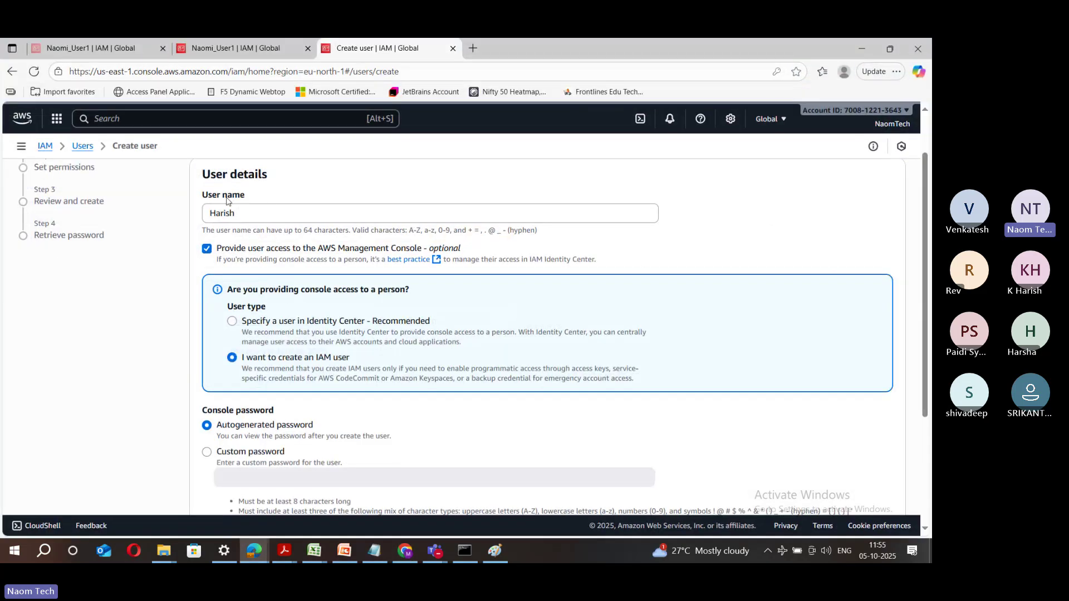
{"action": "scroll", "coordinate": [289, 239], "scroll_direction": "up", "scroll_amount": 1}
{"action": "scroll", "coordinate": [284, 228], "scroll_direction": "down", "scroll_amount": 2}
{"action": "scroll", "coordinate": [277, 216], "scroll_direction": "up", "scroll_amount": 2}
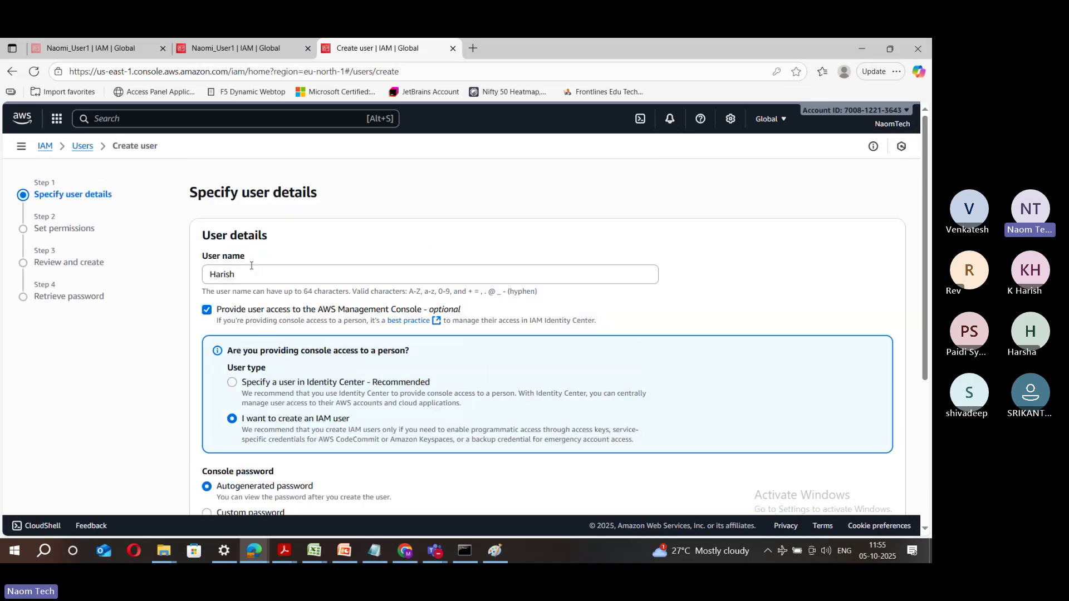
{"action": "left_click", "coordinate": [258, 275]}
{"action": "scroll", "coordinate": [345, 304], "scroll_direction": "down", "scroll_amount": 4}
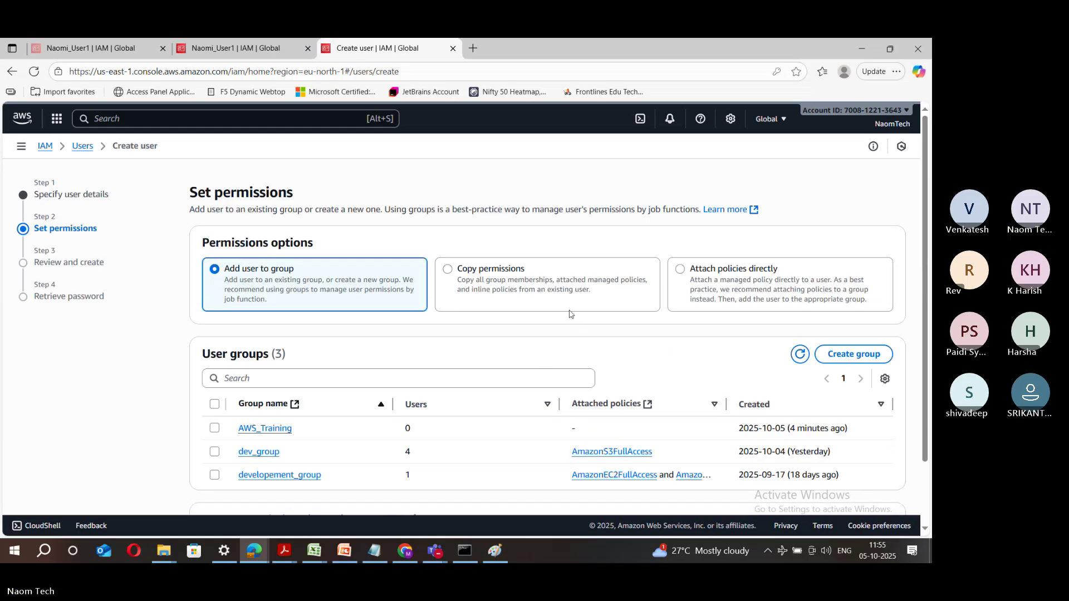
{"action": "scroll", "coordinate": [590, 334], "scroll_direction": "down", "scroll_amount": 2}
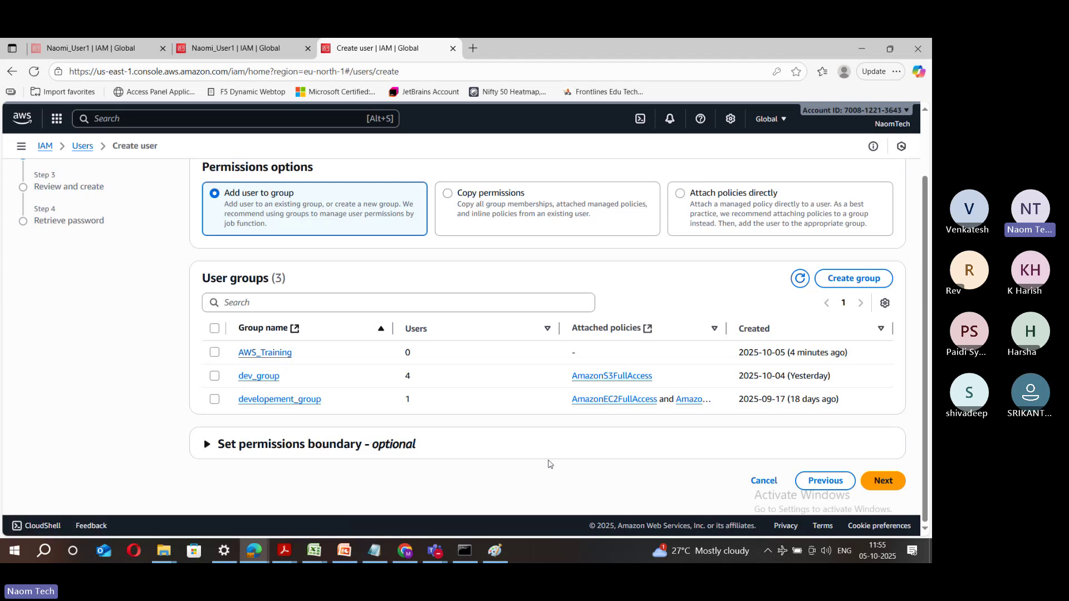
{"action": "scroll", "coordinate": [549, 463], "scroll_direction": "up", "scroll_amount": 2}
{"action": "scroll", "coordinate": [733, 310], "scroll_direction": "down", "scroll_amount": 2}
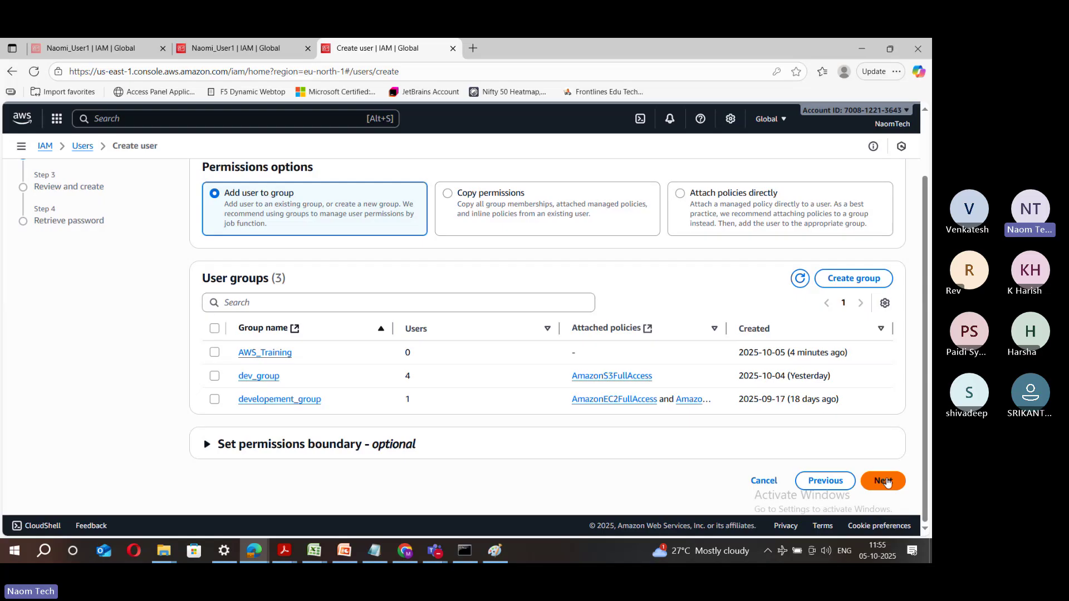
{"action": "left_click", "coordinate": [826, 481]}
Confirm the user name and console access with an autogenerated password, then continue to permissions.
{"action": "scroll", "coordinate": [439, 334], "scroll_direction": "down", "scroll_amount": 3}
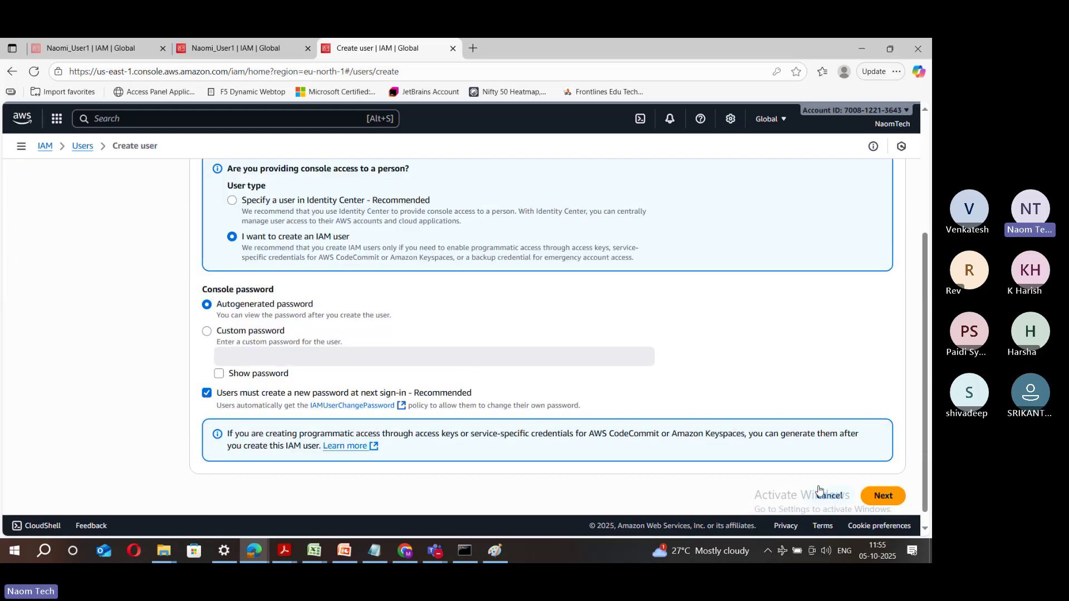
{"action": "scroll", "coordinate": [501, 333], "scroll_direction": "up", "scroll_amount": 3}
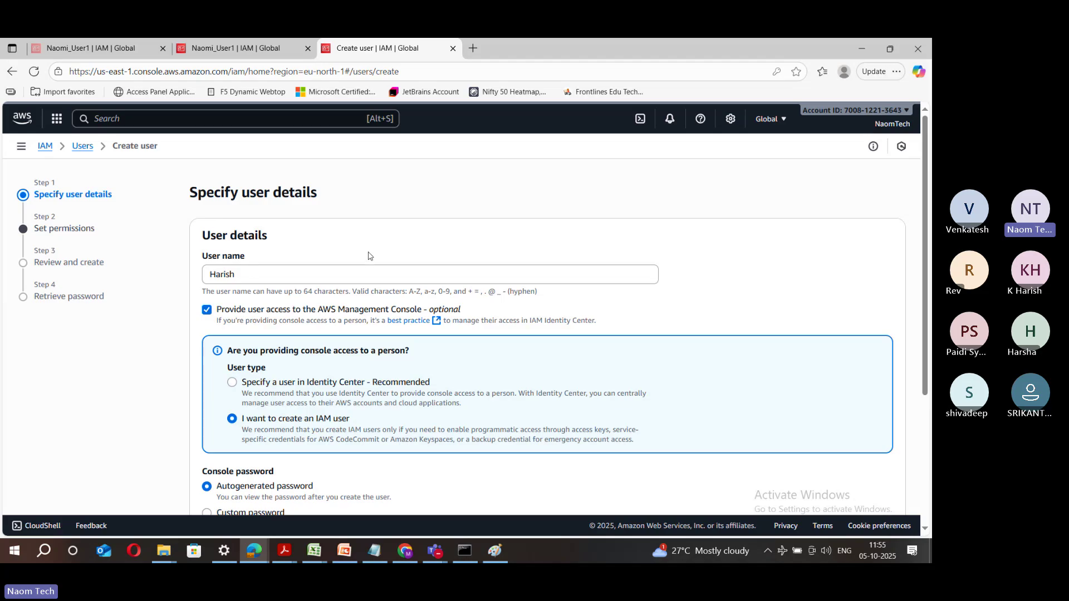
{"action": "scroll", "coordinate": [368, 255], "scroll_direction": "down", "scroll_amount": 1}
{"action": "left_click", "coordinate": [258, 210]}
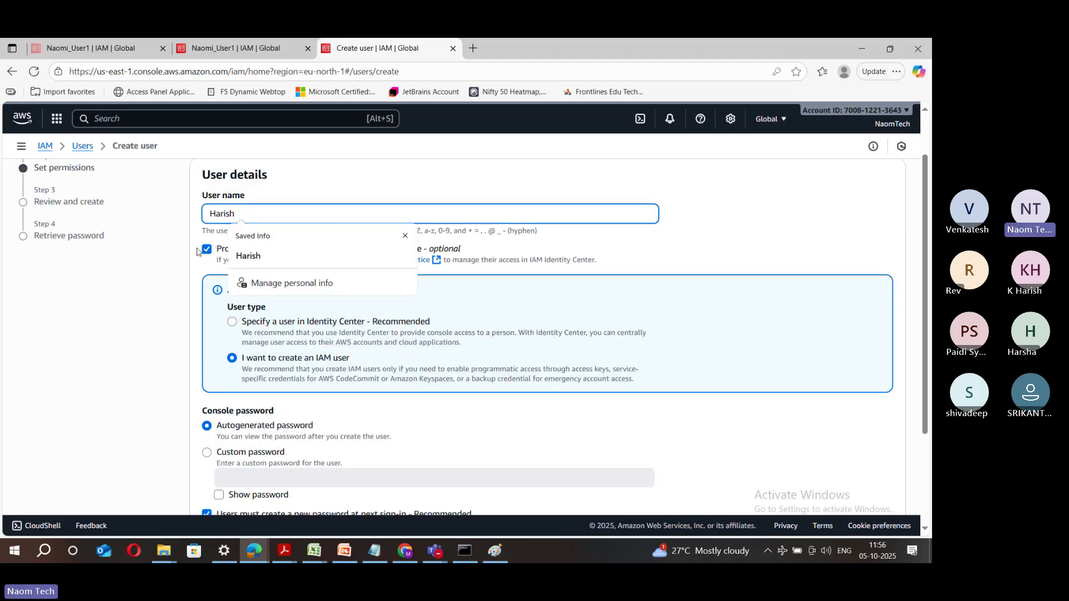
{"action": "left_click", "coordinate": [89, 309]}
{"action": "scroll", "coordinate": [233, 295], "scroll_direction": "down", "scroll_amount": 2}
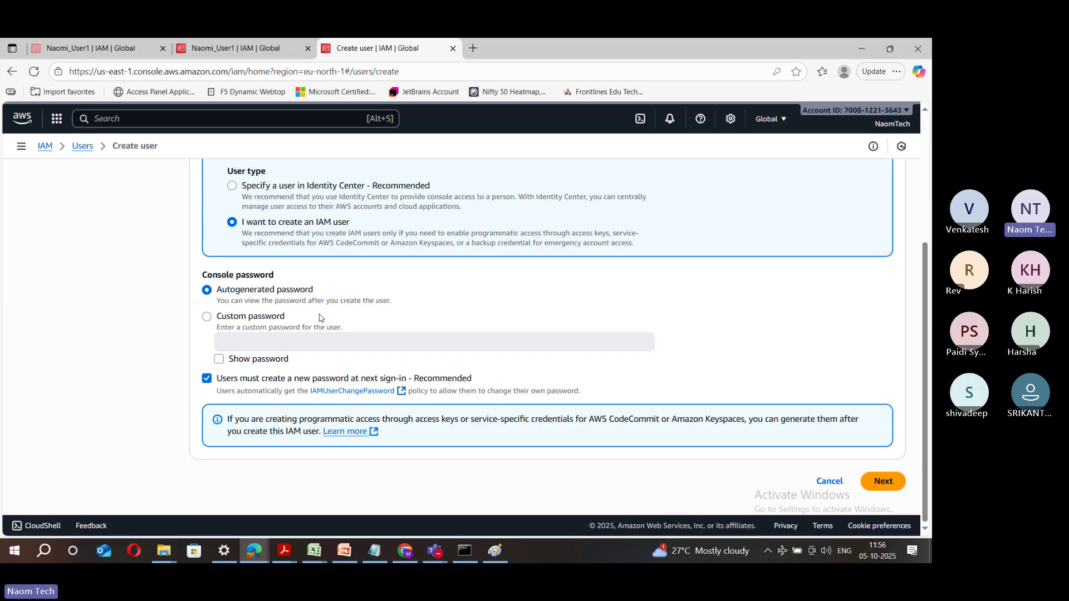
{"action": "left_click", "coordinate": [882, 484]}
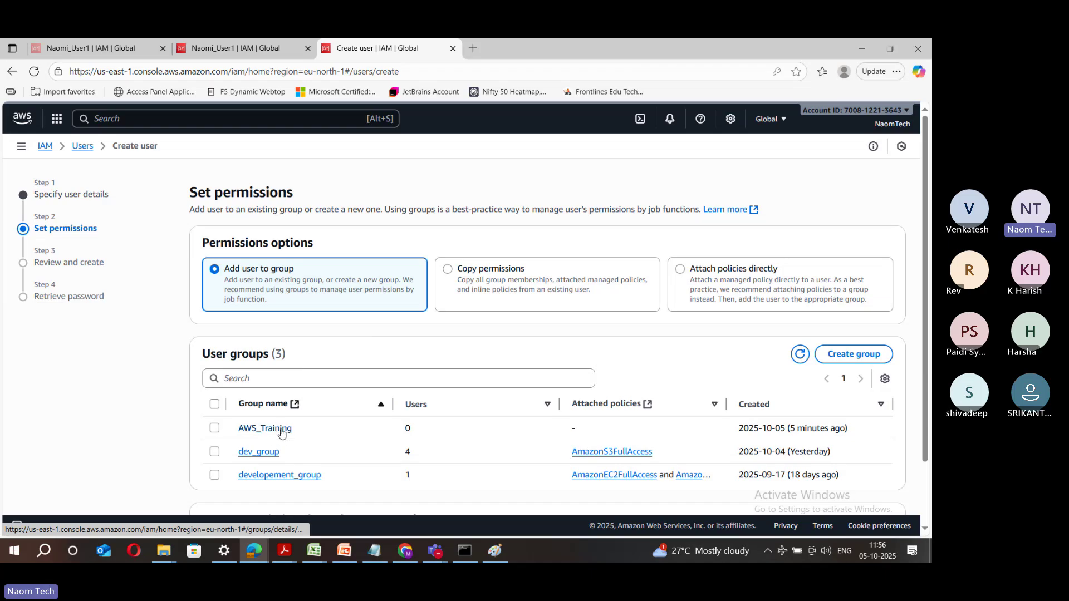
{"action": "scroll", "coordinate": [461, 370], "scroll_direction": "down", "scroll_amount": 2}
Create the IAM user, reveal its password, download the .csv sign-in file and return to Users.
{"action": "left_click", "coordinate": [881, 481]}
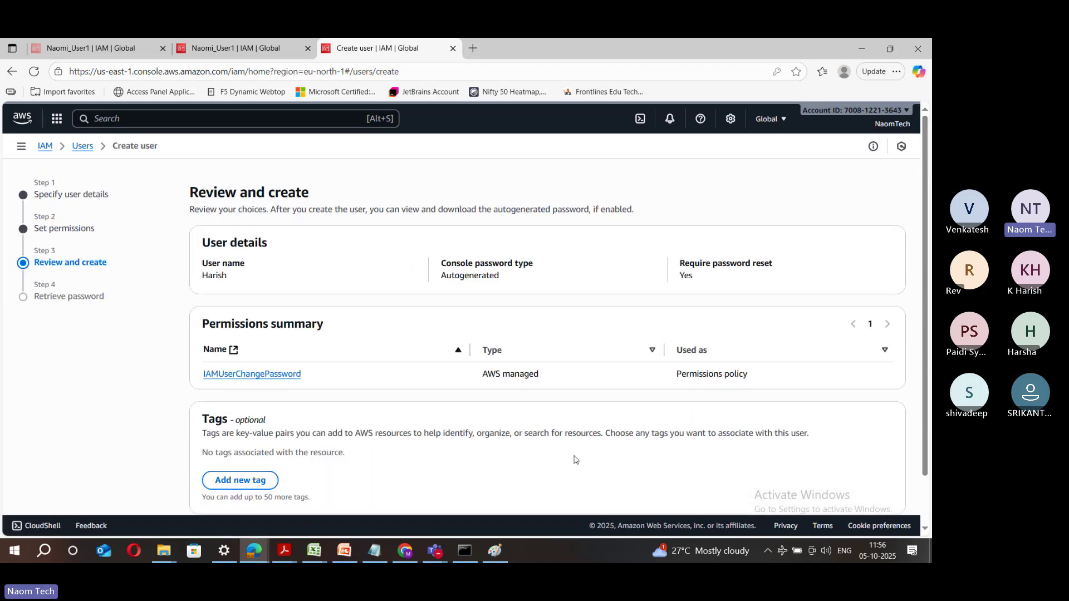
{"action": "scroll", "coordinate": [350, 359], "scroll_direction": "down", "scroll_amount": 1}
{"action": "left_click", "coordinate": [869, 480]}
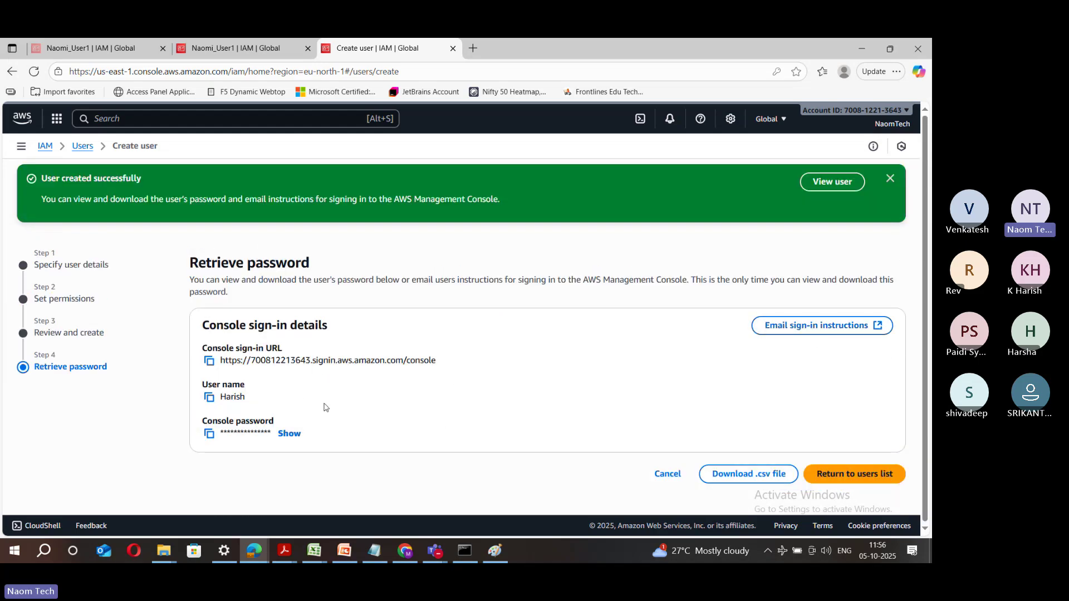
{"action": "left_click", "coordinate": [290, 434]}
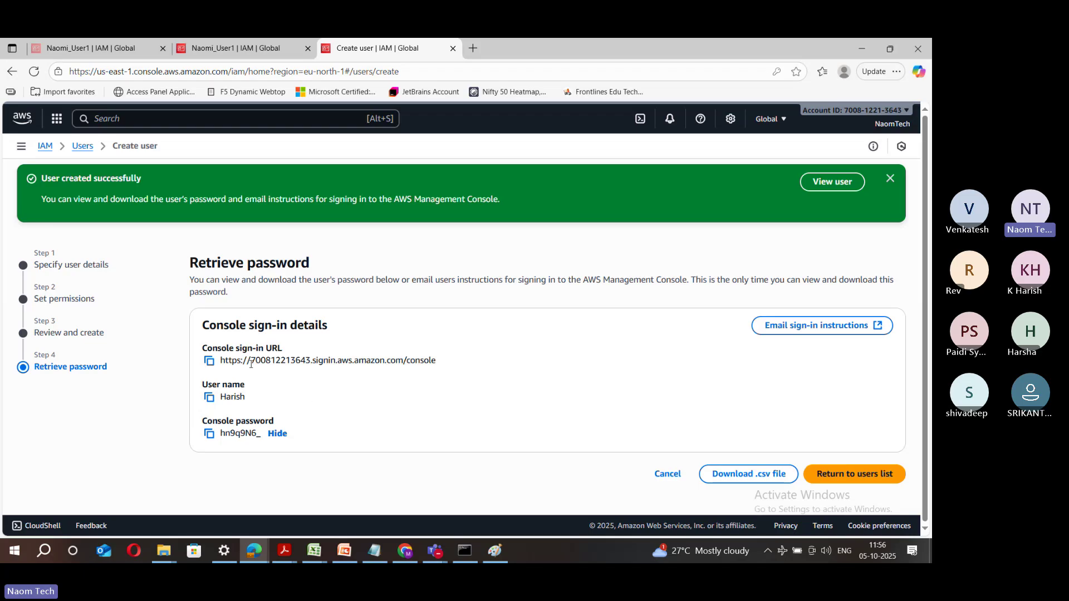
{"action": "left_click", "coordinate": [748, 472]}
{"action": "left_click", "coordinate": [890, 179]}
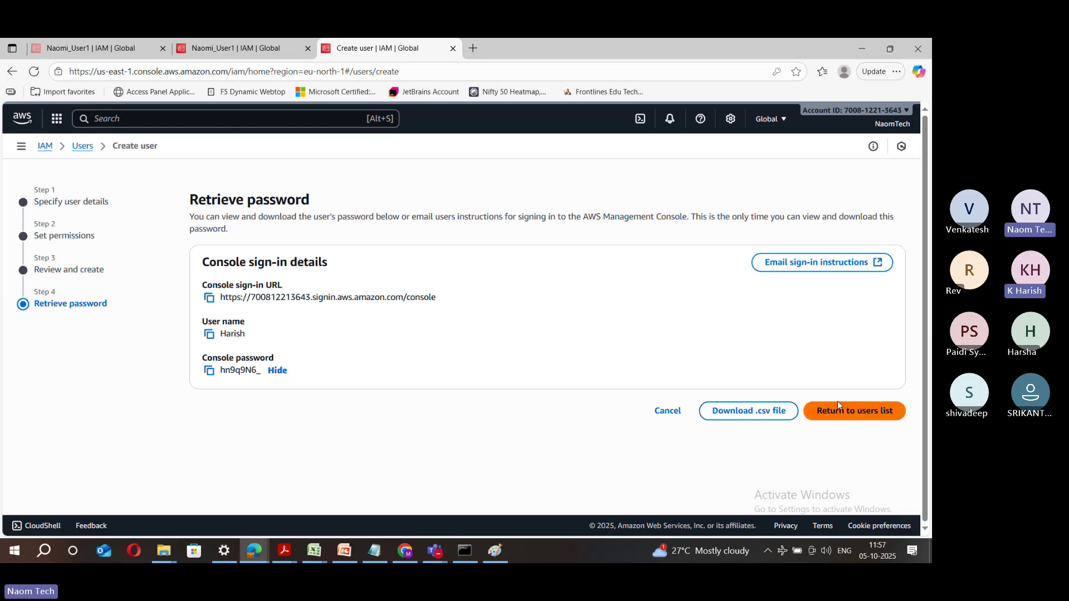
{"action": "left_click", "coordinate": [83, 147]}
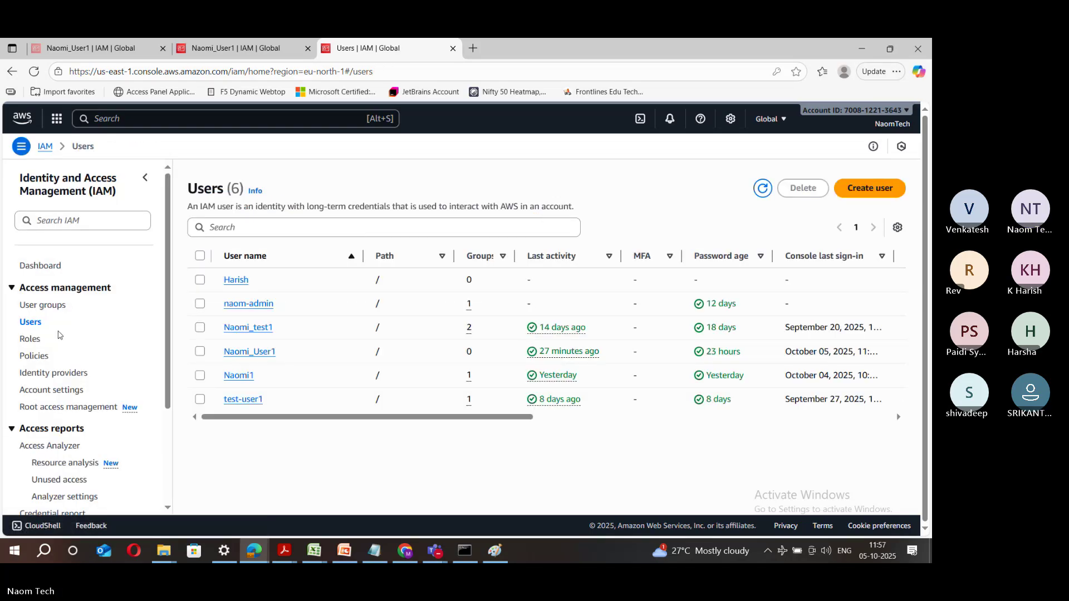
Open the AWS_Training group's permissions and choose Add permissions > Attach policies.
{"action": "left_click", "coordinate": [47, 306]}
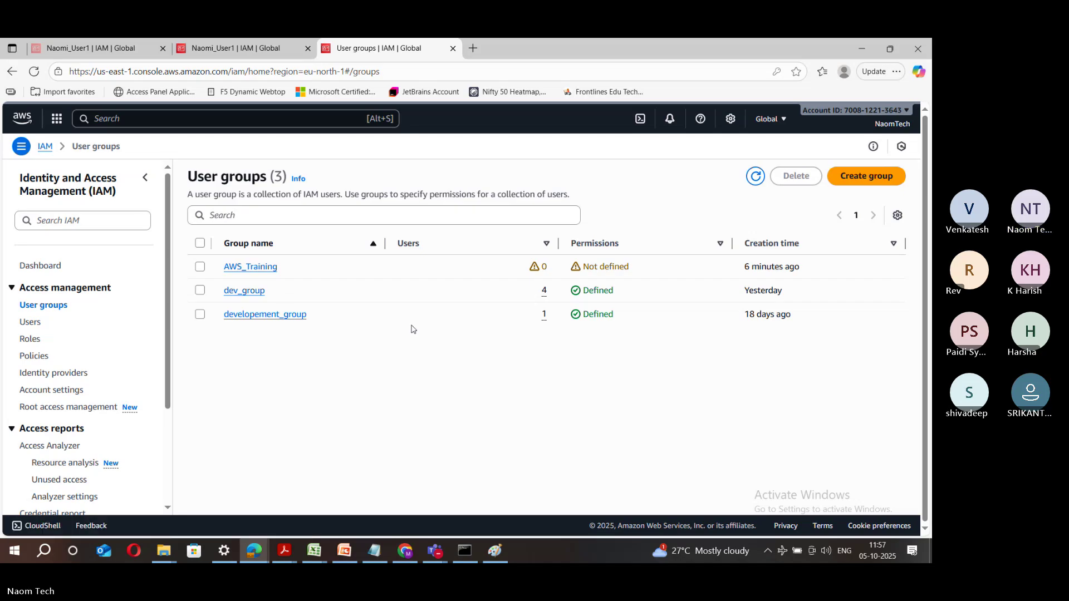
{"action": "left_click", "coordinate": [243, 268]}
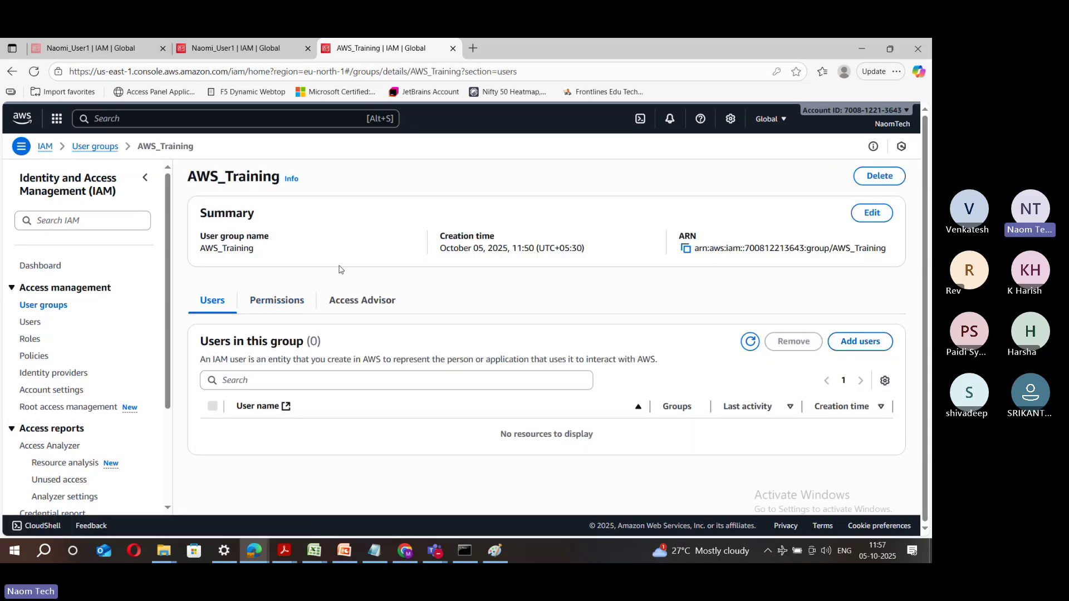
{"action": "left_click", "coordinate": [282, 297]}
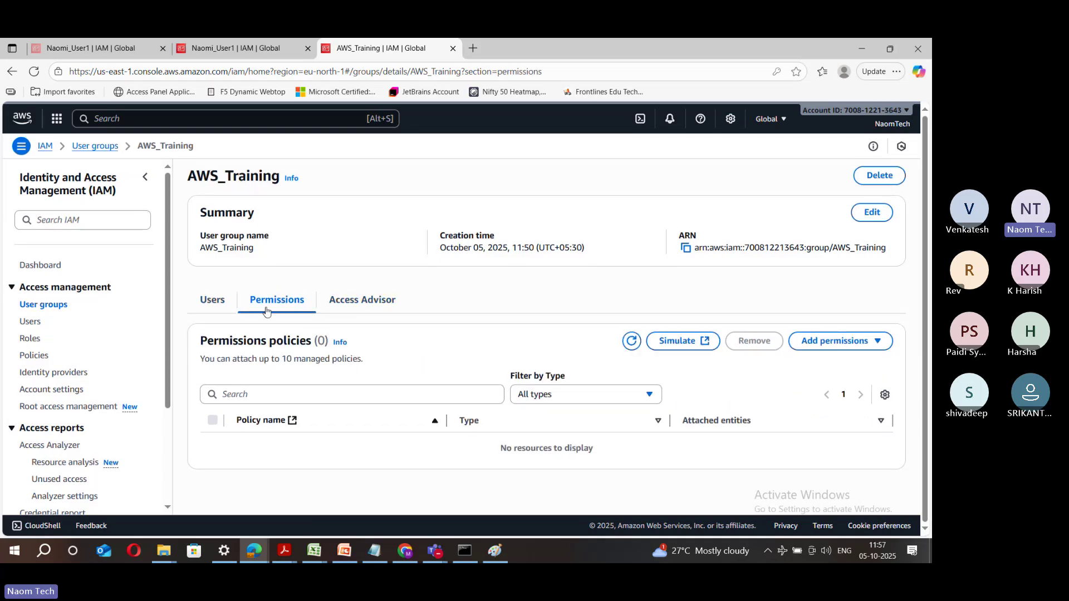
{"action": "left_click", "coordinate": [215, 304]}
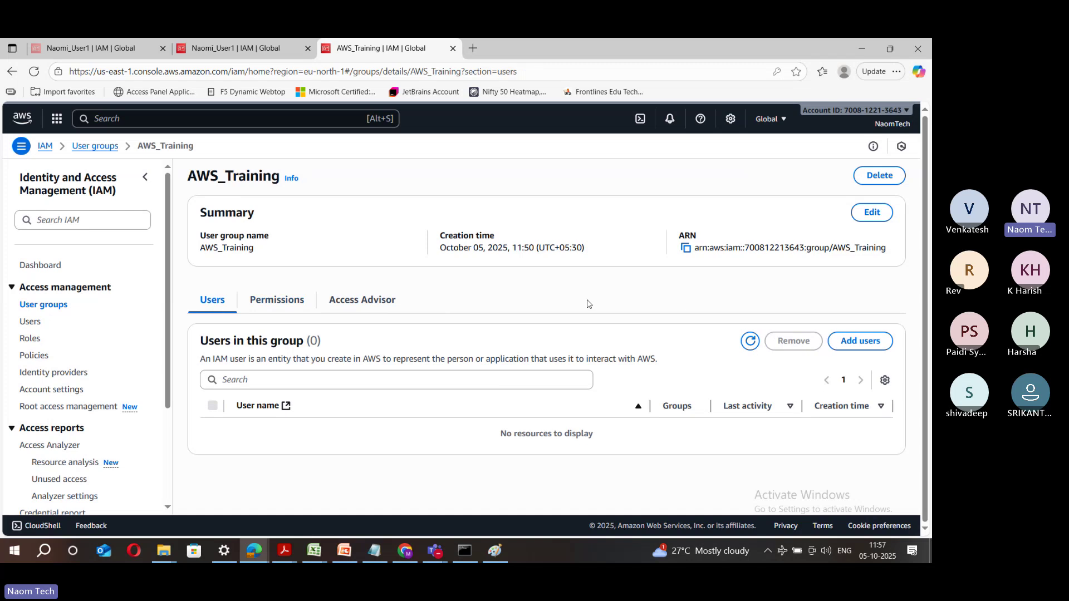
{"action": "left_click", "coordinate": [276, 302]}
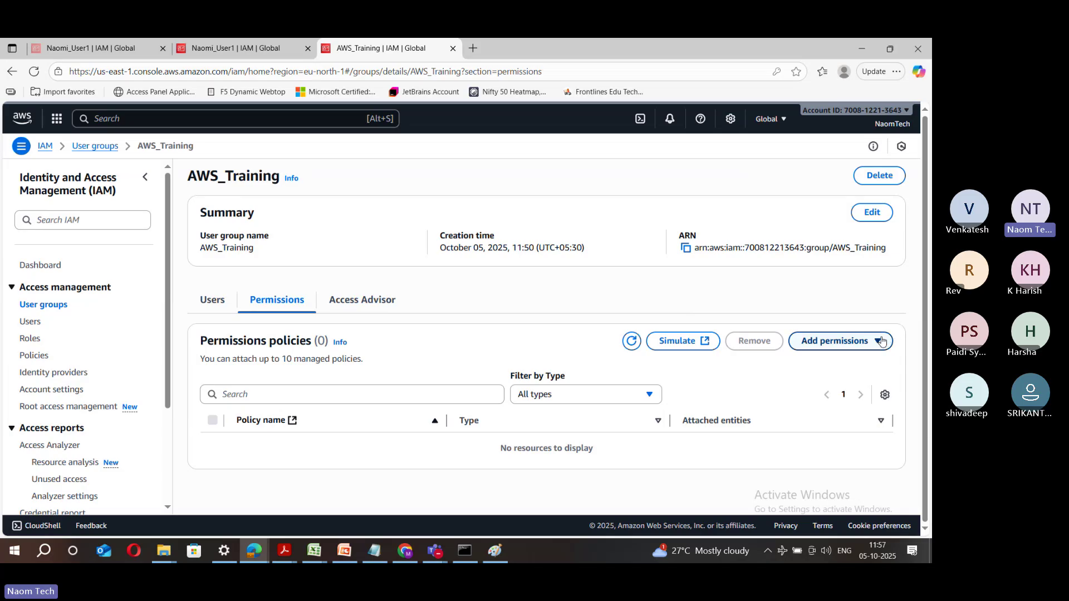
{"action": "left_click", "coordinate": [880, 340]}
{"action": "left_click", "coordinate": [837, 363]}
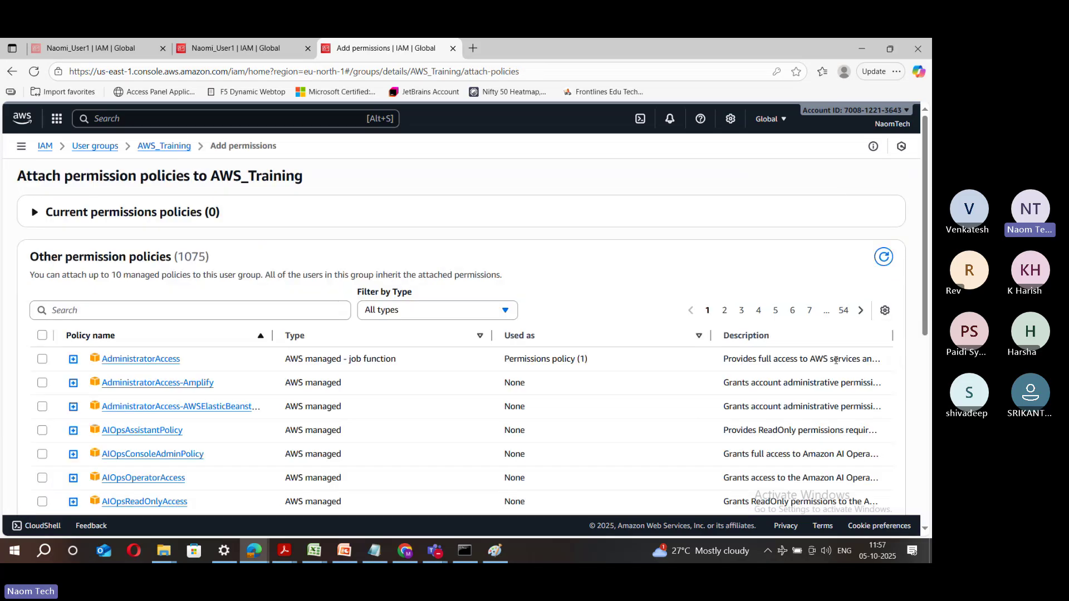
Search policies for 's3', select AmazonS3FullAccess and attach it to AWS_Training.
{"action": "left_click", "coordinate": [152, 315]}
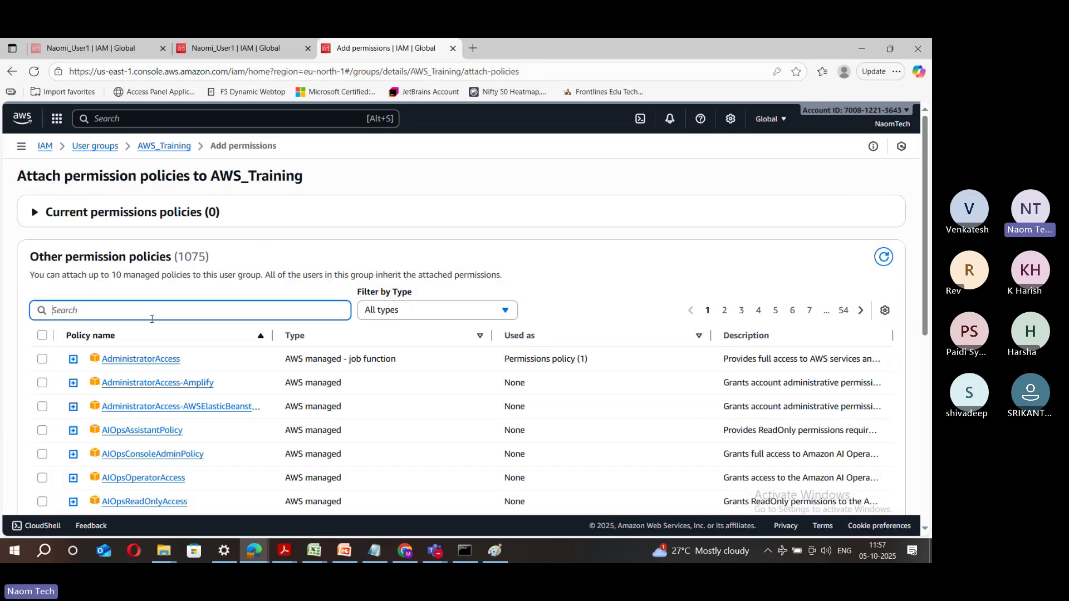
{"action": "type", "text": "s3"}
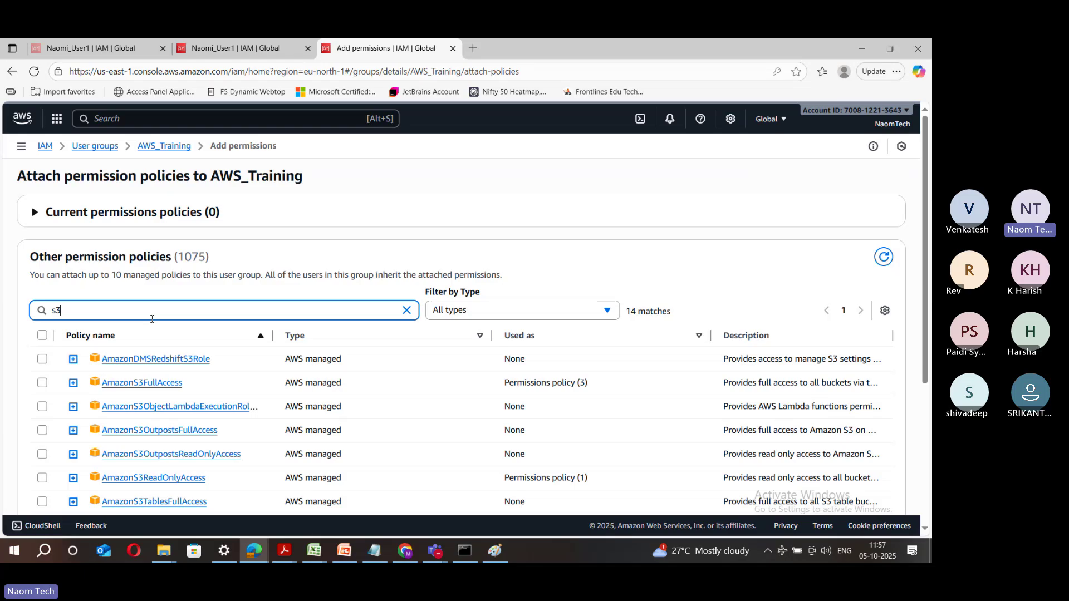
{"action": "scroll", "coordinate": [152, 319], "scroll_direction": "down", "scroll_amount": 1}
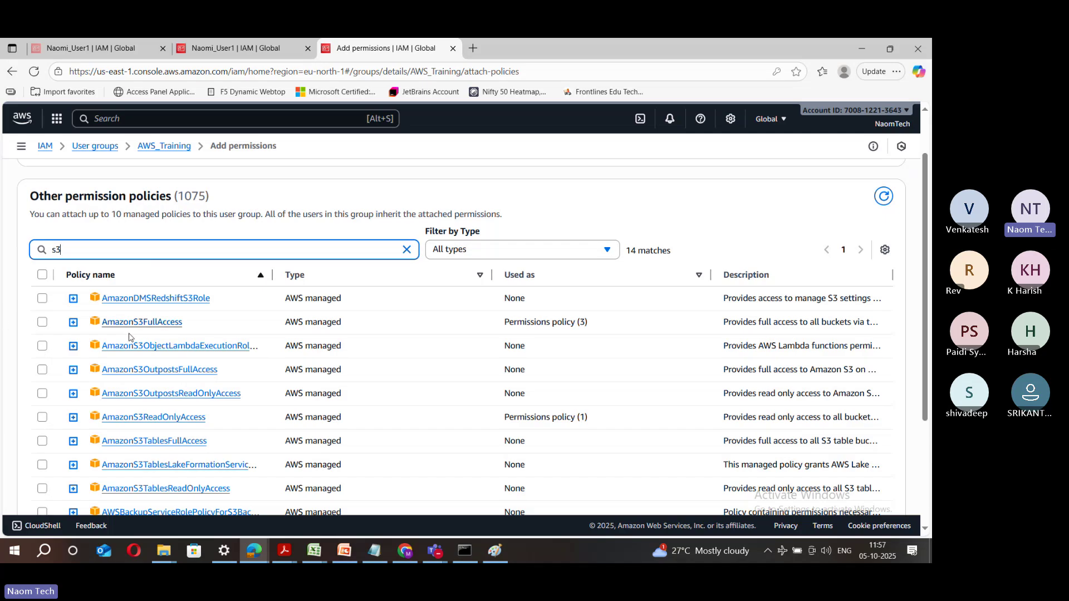
{"action": "scroll", "coordinate": [150, 326], "scroll_direction": "down", "scroll_amount": 3}
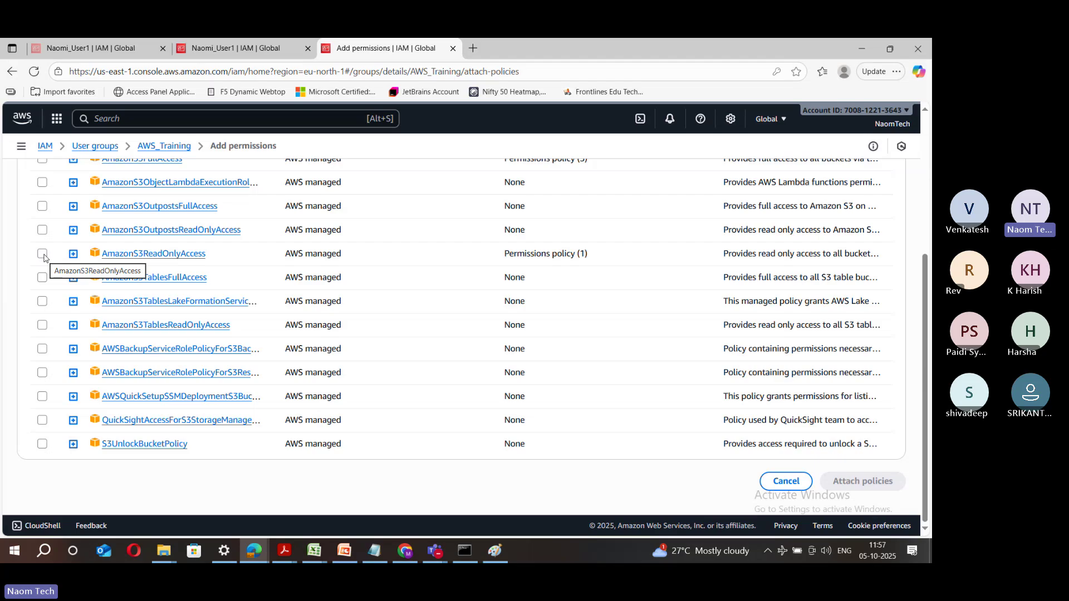
{"action": "scroll", "coordinate": [45, 258], "scroll_direction": "up", "scroll_amount": 3}
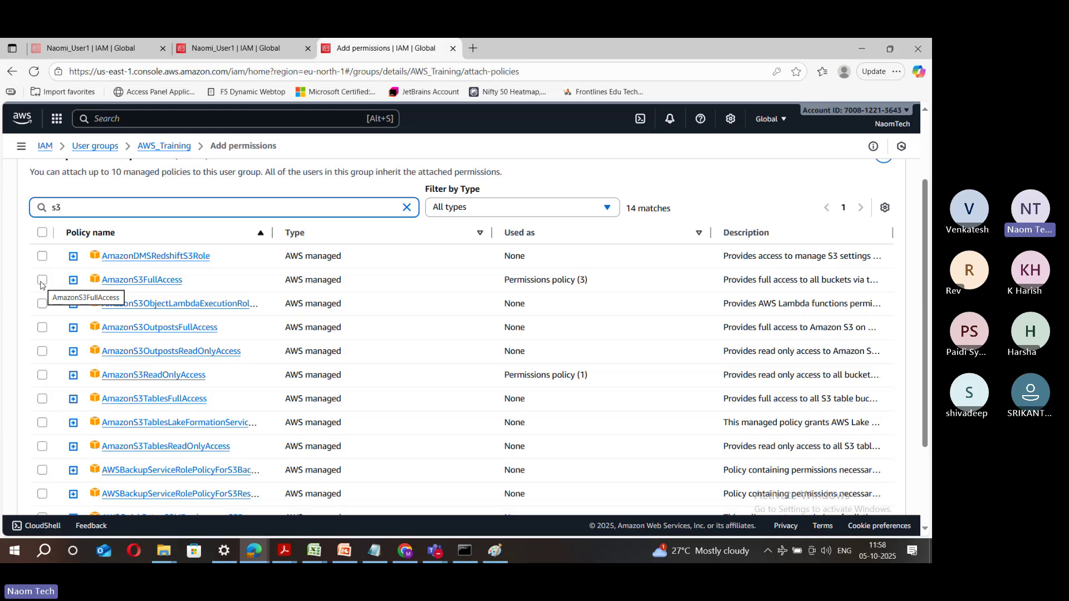
{"action": "scroll", "coordinate": [67, 317], "scroll_direction": "down", "scroll_amount": 3}
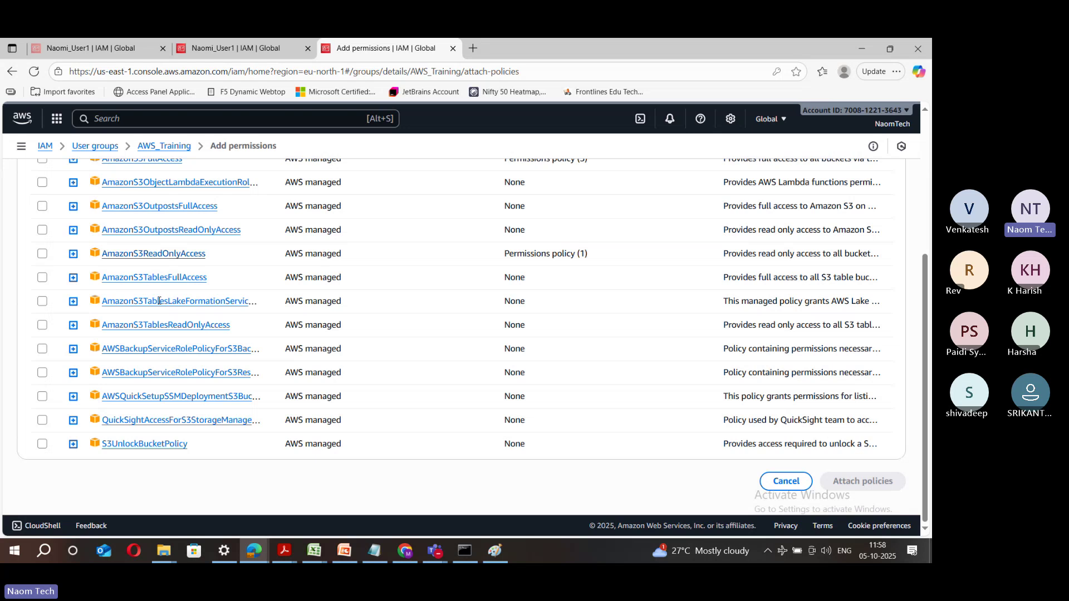
{"action": "scroll", "coordinate": [184, 335], "scroll_direction": "up", "scroll_amount": 3}
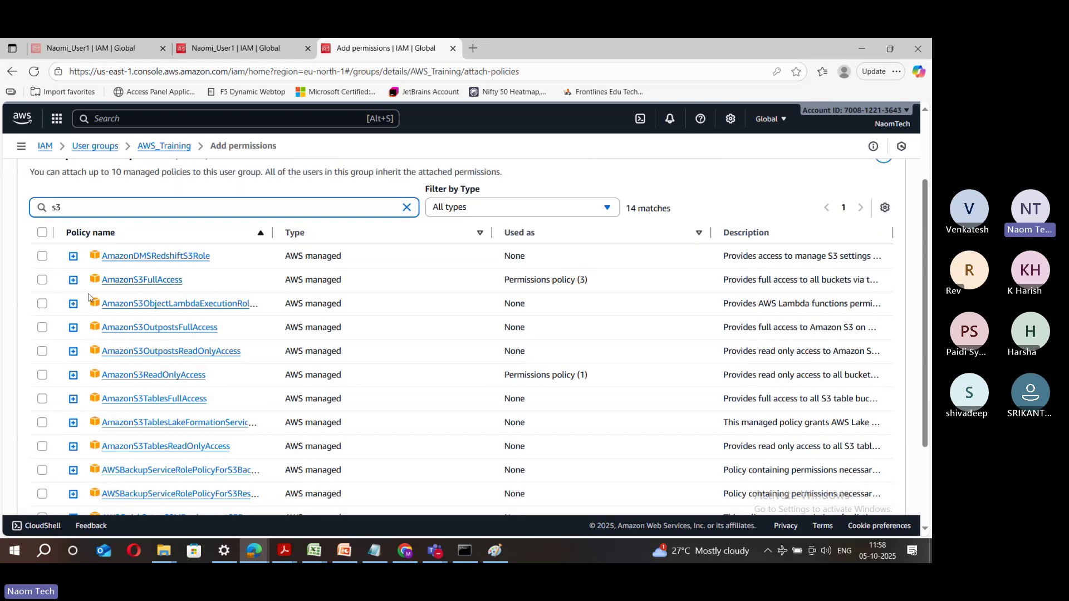
{"action": "left_click", "coordinate": [42, 279]}
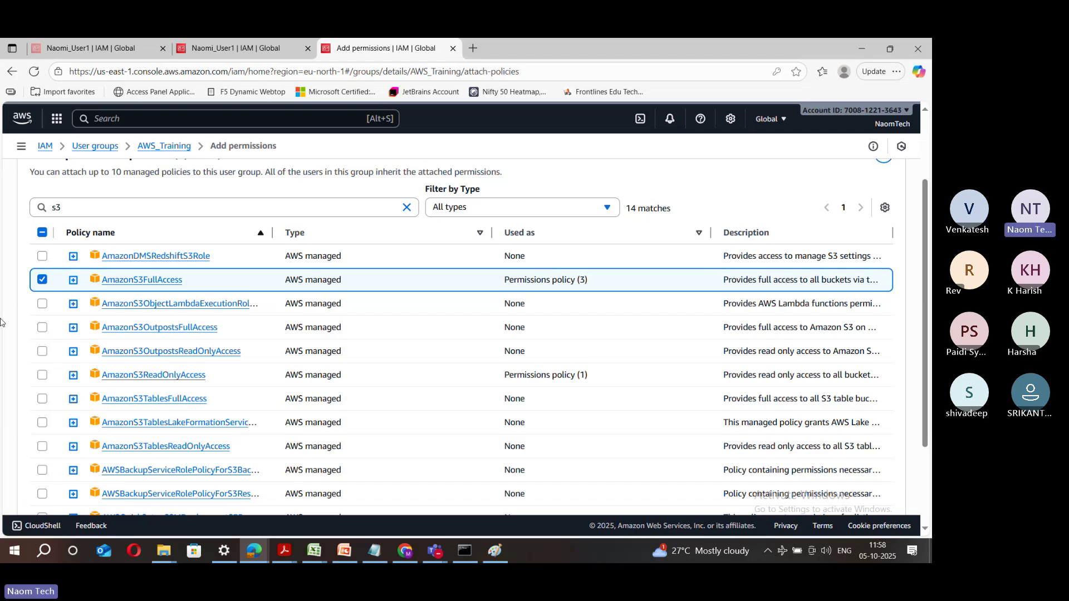
{"action": "scroll", "coordinate": [1, 322], "scroll_direction": "down", "scroll_amount": 2}
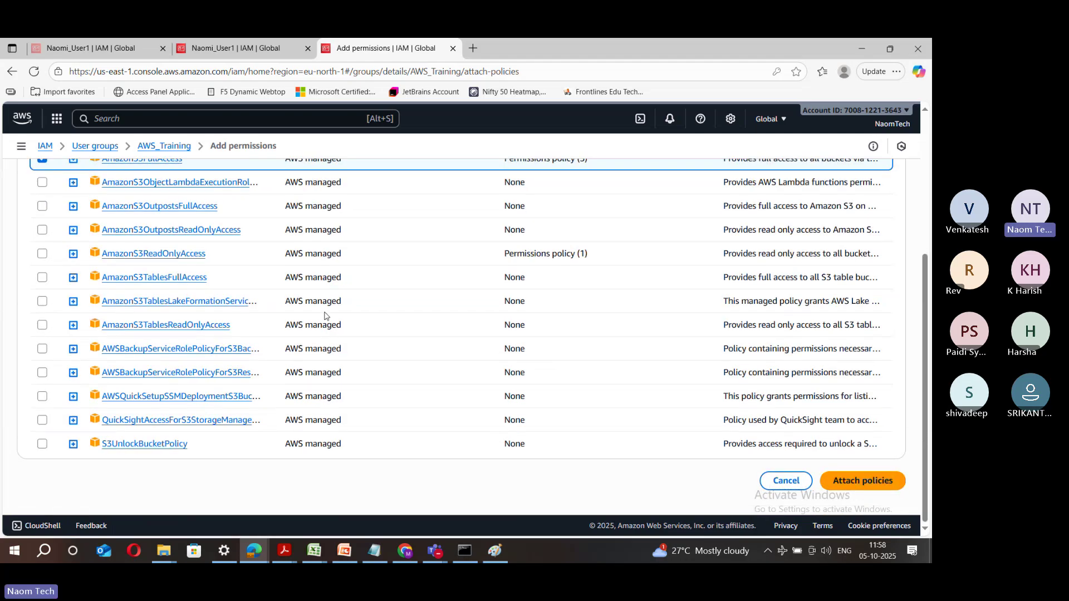
{"action": "scroll", "coordinate": [229, 203], "scroll_direction": "up", "scroll_amount": 3}
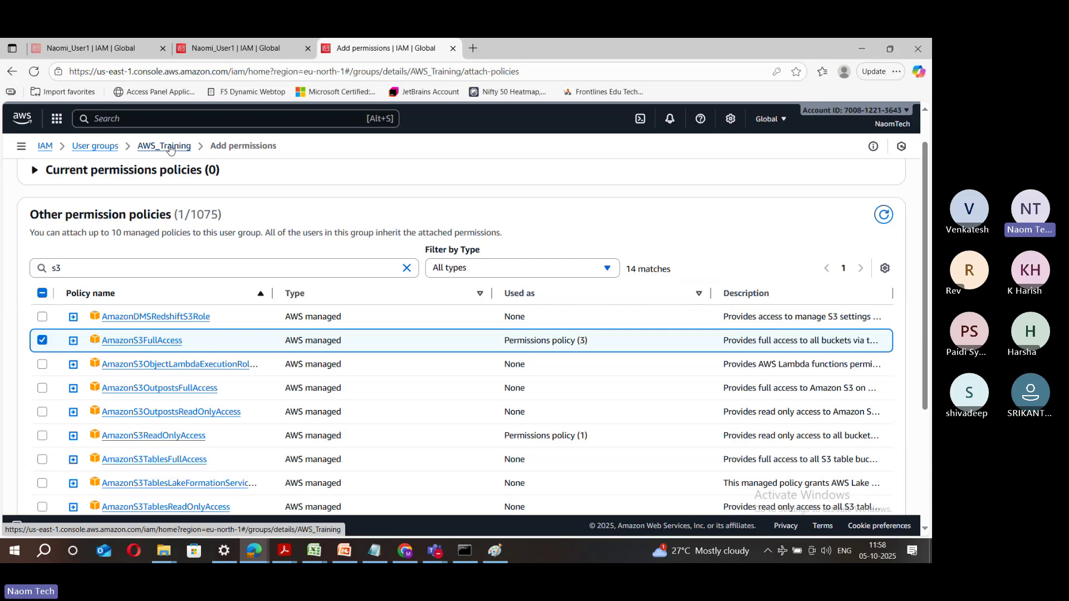
{"action": "scroll", "coordinate": [726, 375], "scroll_direction": "down", "scroll_amount": 4}
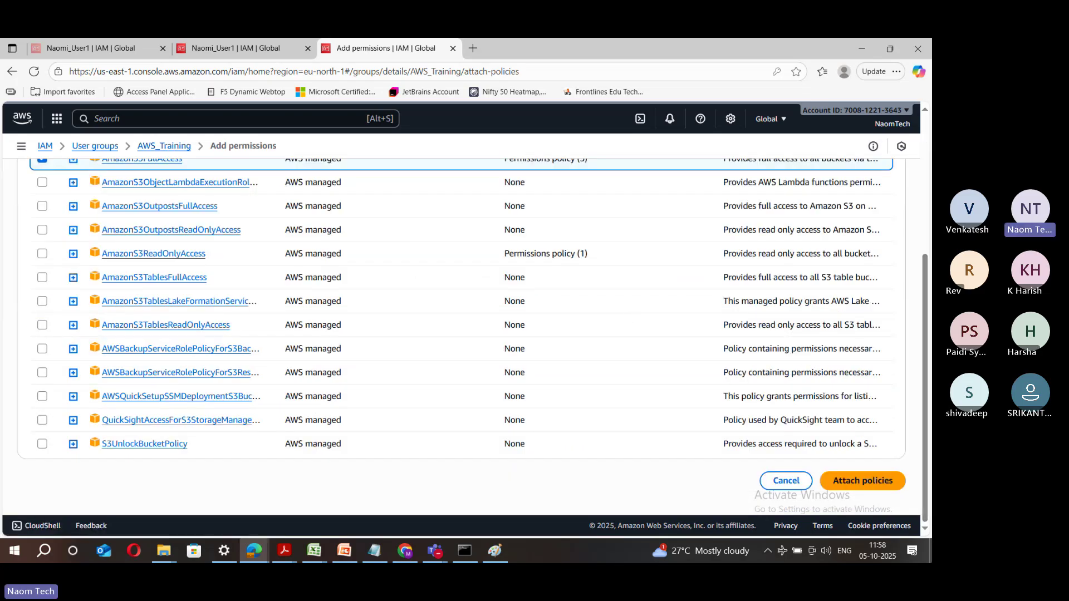
{"action": "left_click", "coordinate": [889, 488]}
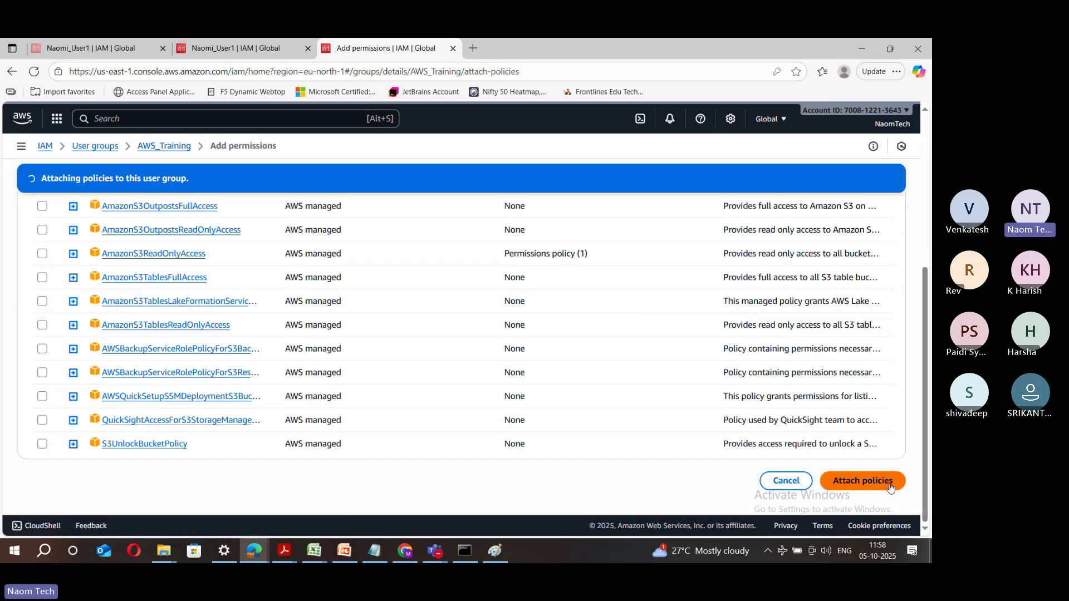
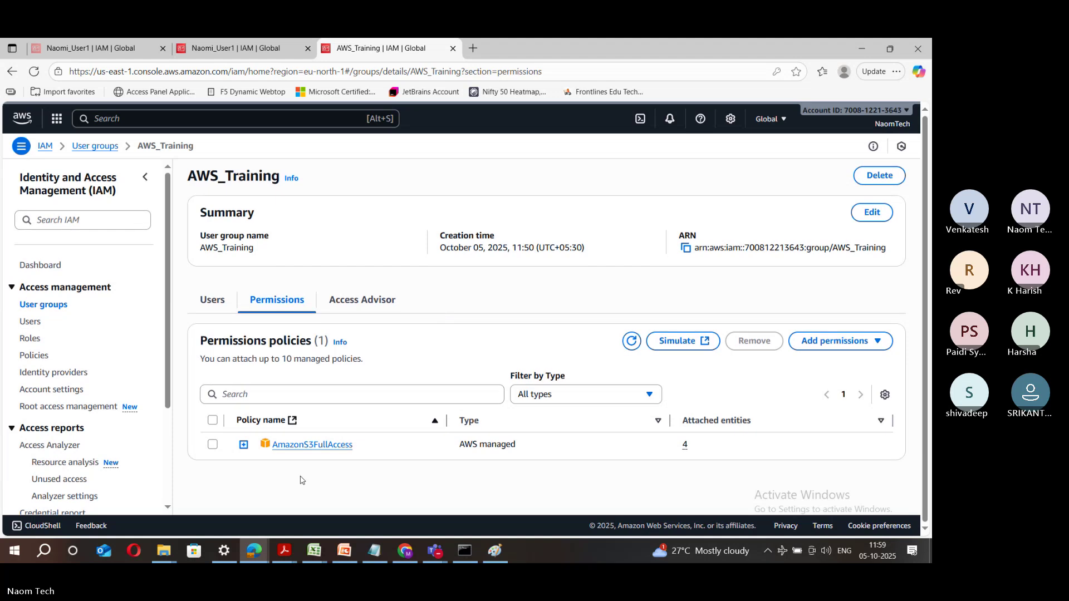
Toggle the AmazonS3FullAccess selection off and close the Add permissions options.
{"action": "left_click", "coordinate": [213, 445]}
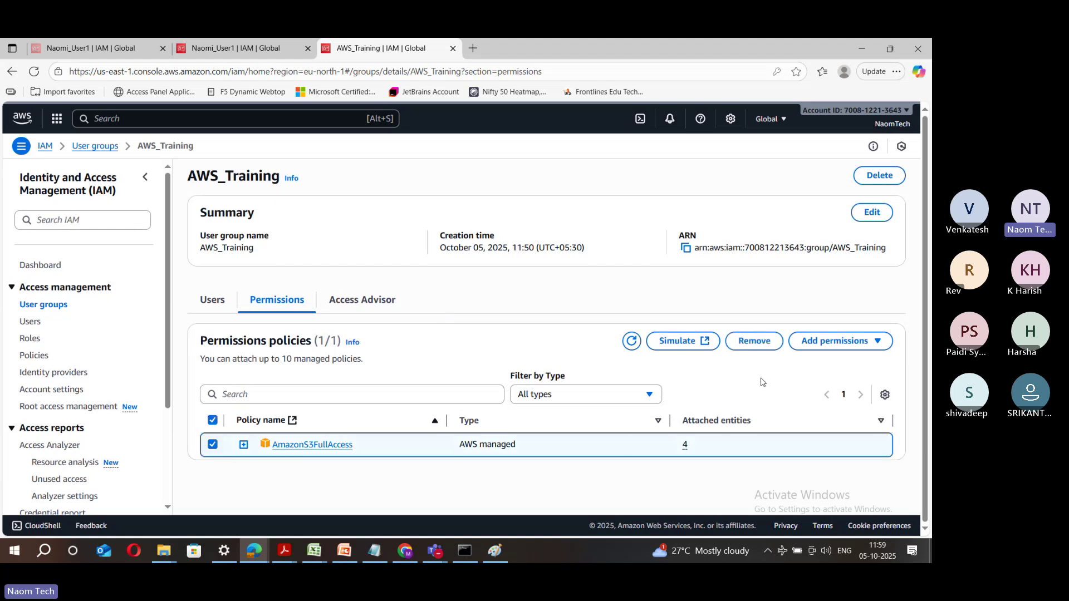
{"action": "left_click", "coordinate": [885, 342]}
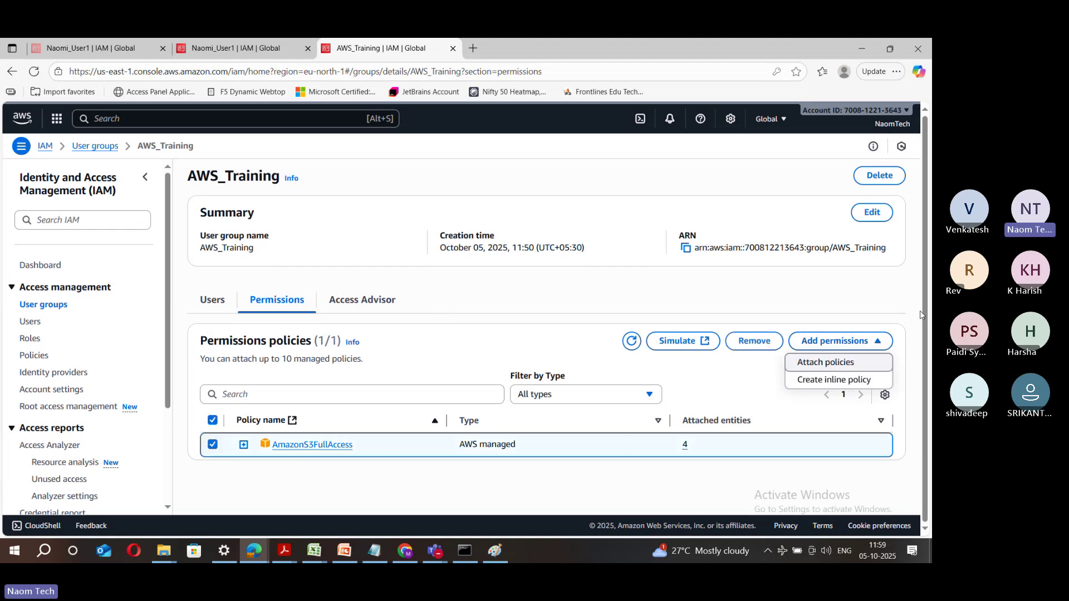
{"action": "left_click", "coordinate": [330, 251]}
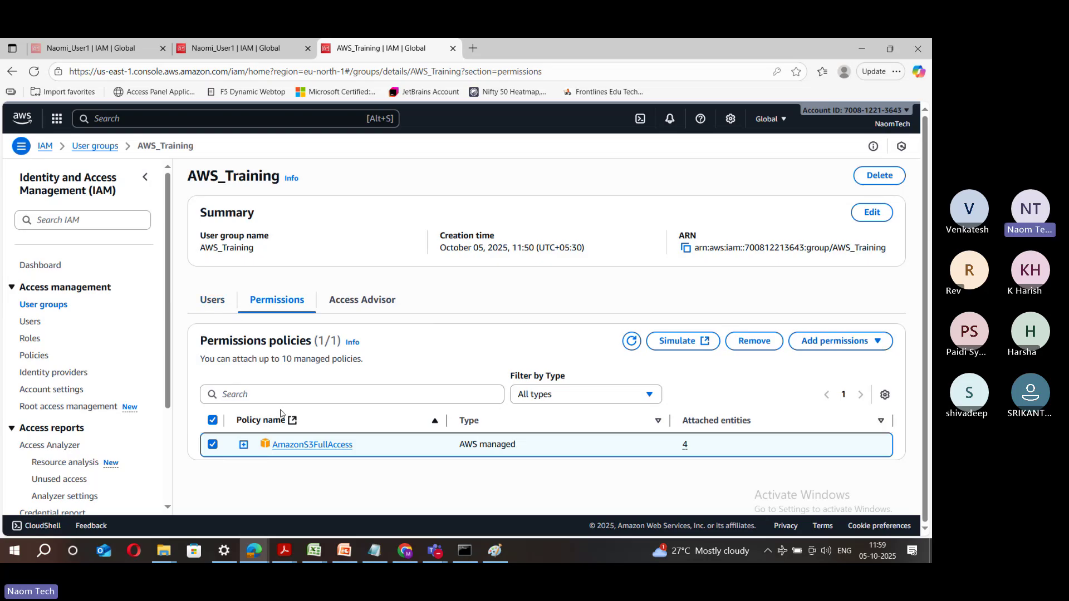
{"action": "left_click", "coordinate": [215, 444]}
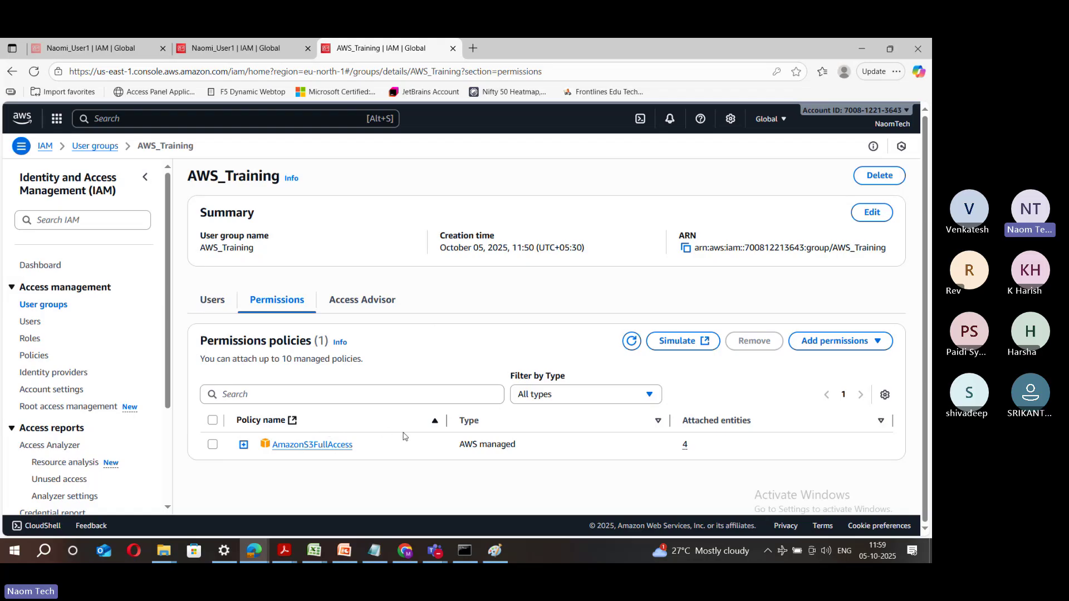
Add the recently created user to the AWS_Training group from its Users tab.
{"action": "left_click", "coordinate": [224, 305]}
{"action": "left_click", "coordinate": [866, 345]}
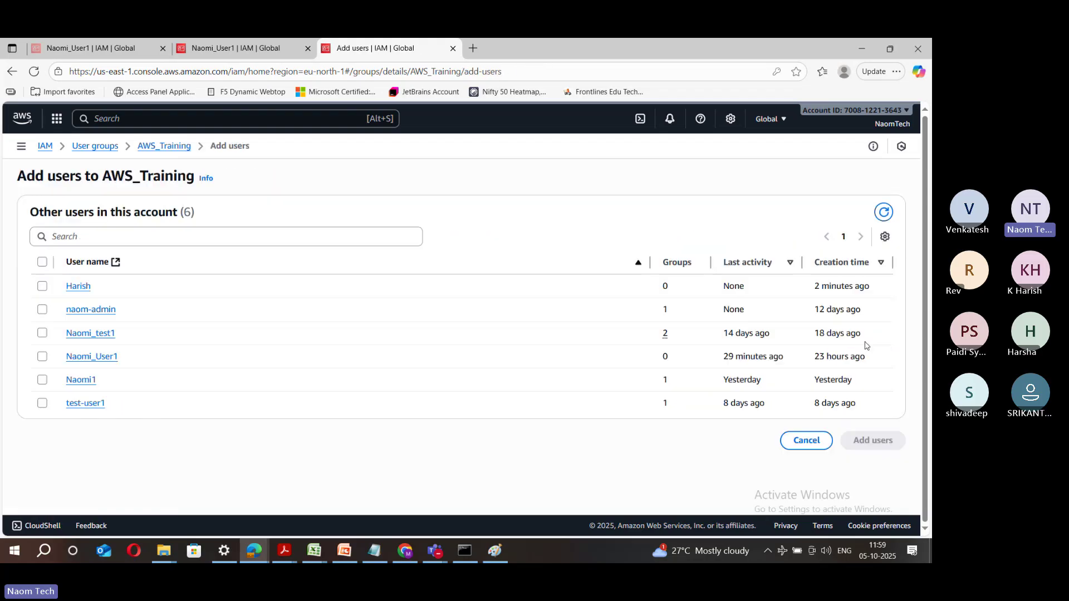
{"action": "left_click", "coordinate": [42, 286]}
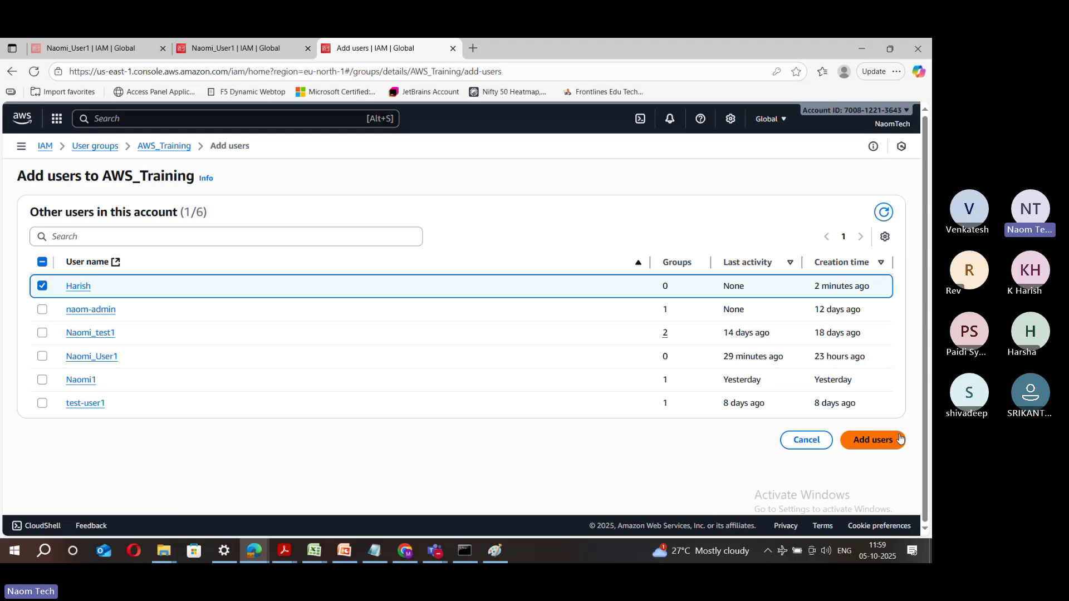
{"action": "left_click", "coordinate": [872, 439]}
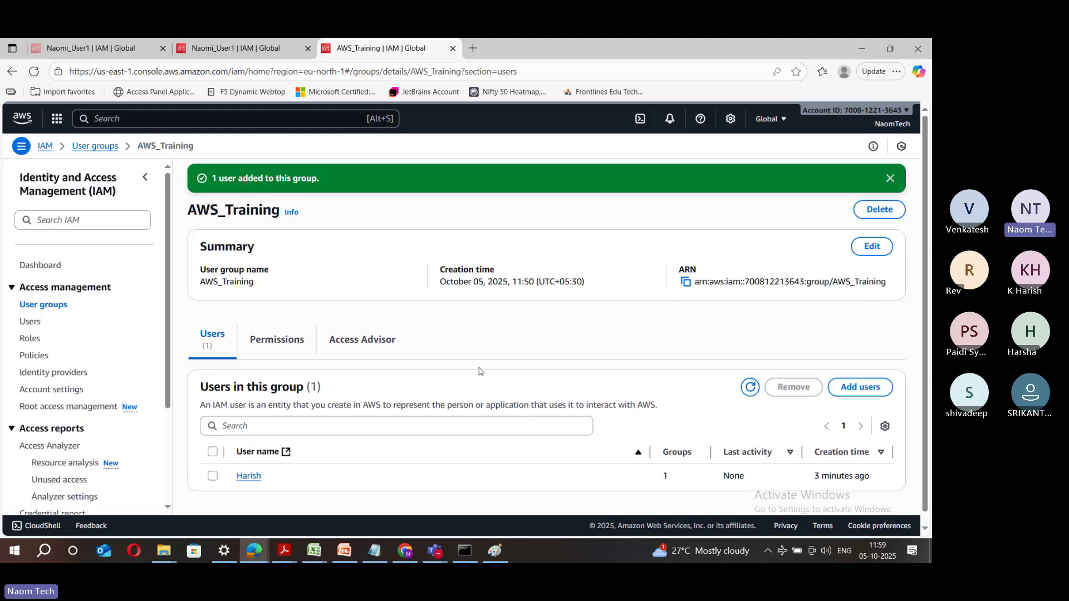
Check AWS_Training's attached policies and members, then go to the IAM Users list.
{"action": "scroll", "coordinate": [480, 371], "scroll_direction": "down", "scroll_amount": 1}
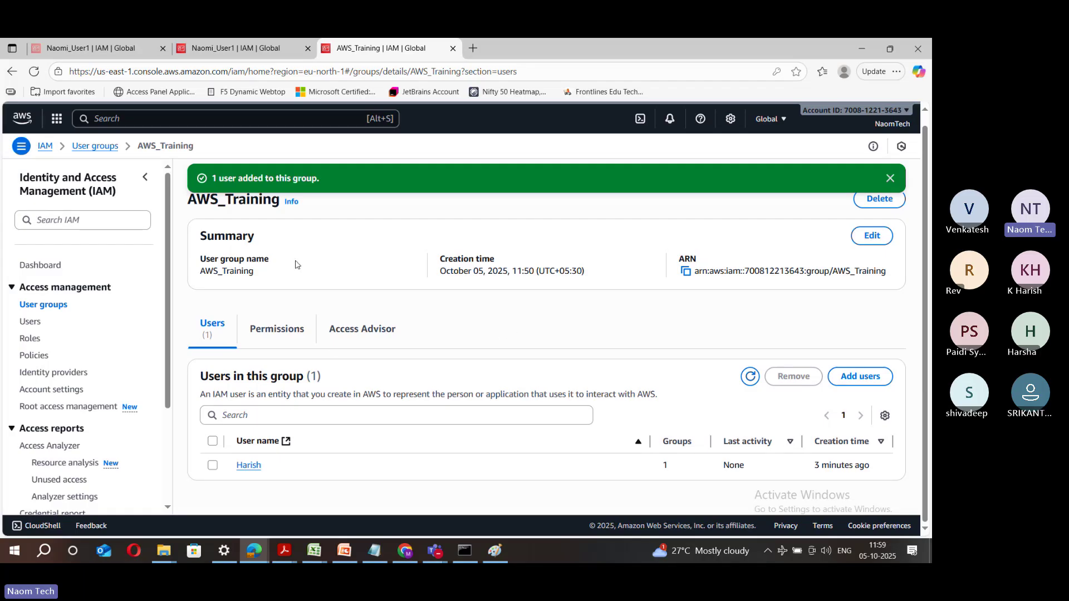
{"action": "left_click", "coordinate": [278, 336]}
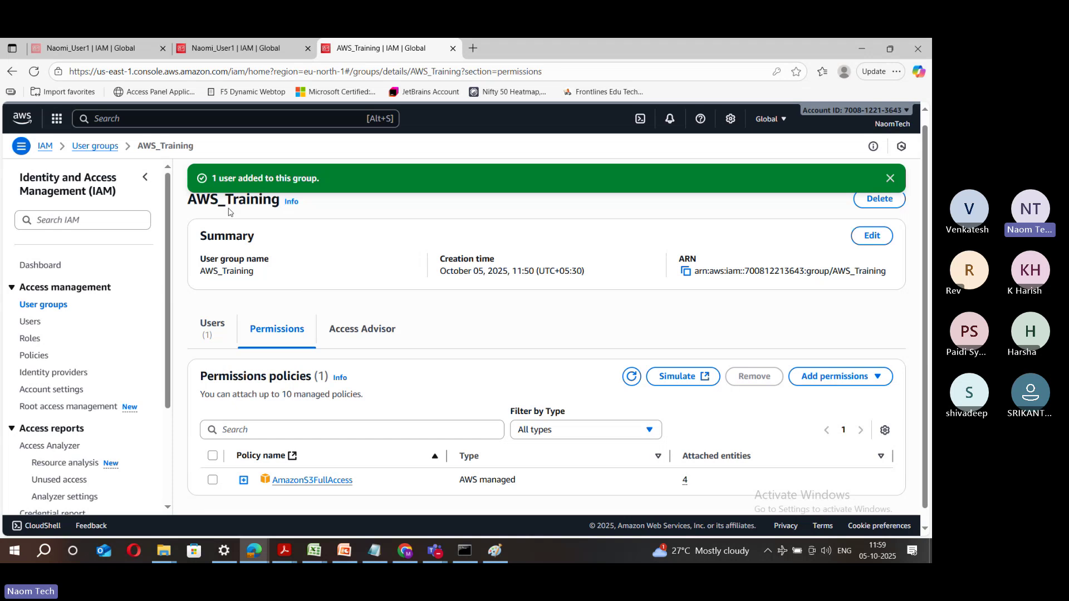
{"action": "left_click", "coordinate": [211, 328]}
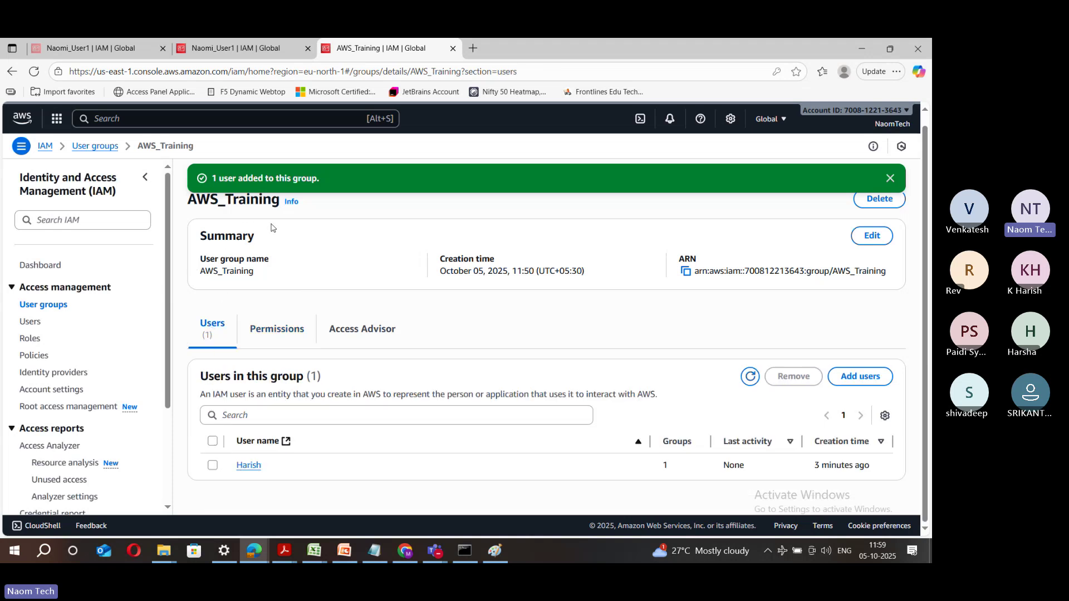
{"action": "left_click", "coordinate": [29, 321]}
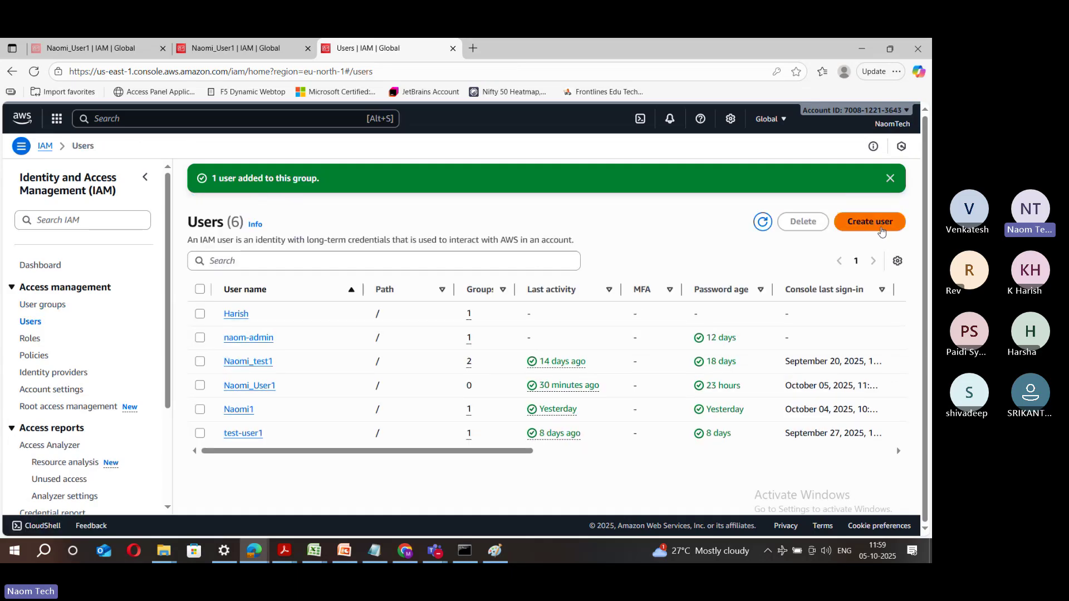
Start a new IAM user, enter its user name, and enable console access as an IAM user.
{"action": "left_click", "coordinate": [868, 223]}
{"action": "left_click", "coordinate": [337, 279]}
{"action": "type", "text": "Hrahs"}
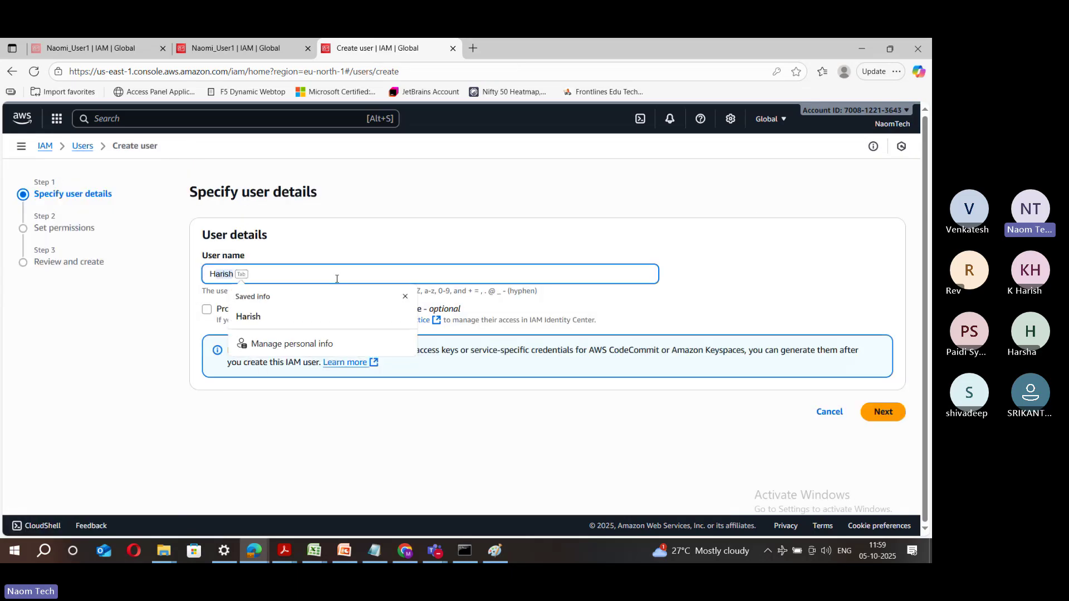
{"action": "type", "text": "arhsa"}
{"action": "key", "text": "BackSpace"}
{"action": "key", "text": "BackSpace"}
{"action": "key", "text": "BackSpace"}
{"action": "type", "text": "sha"}
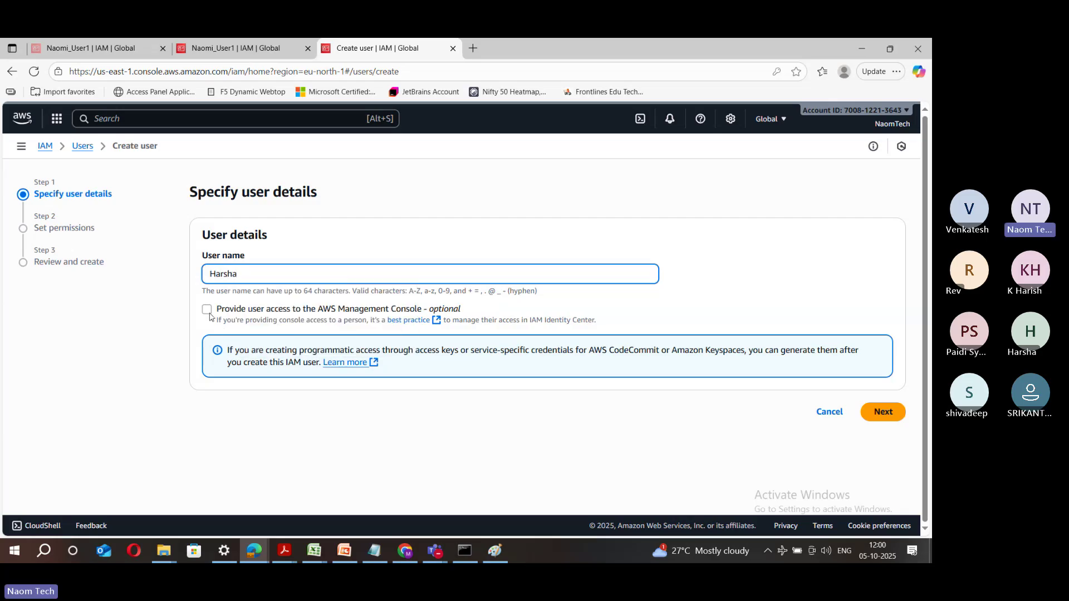
{"action": "left_click", "coordinate": [206, 309]}
{"action": "scroll", "coordinate": [313, 341], "scroll_direction": "down", "scroll_amount": 1}
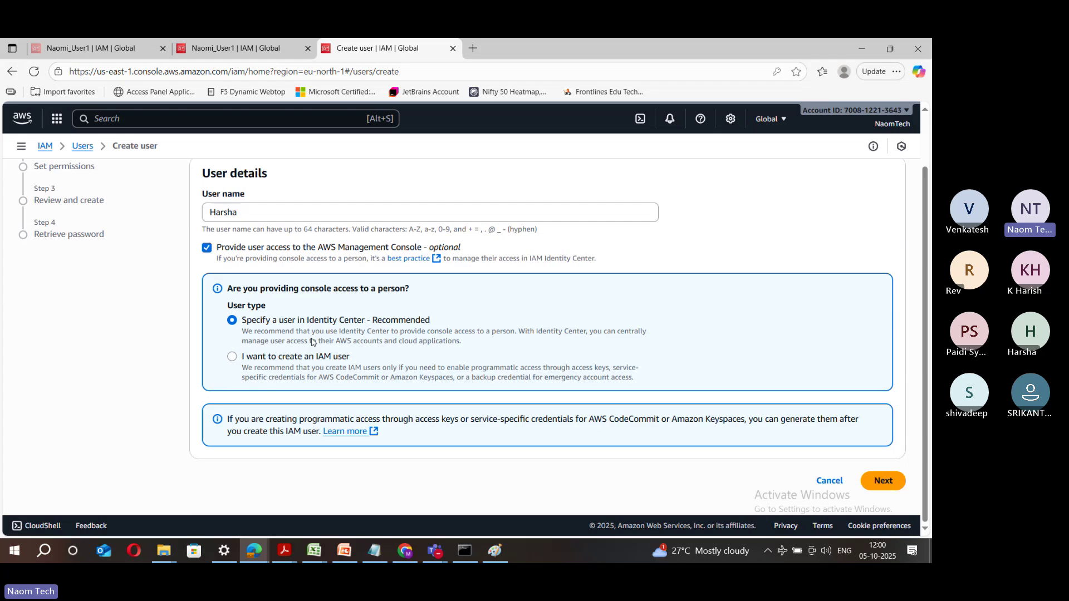
{"action": "left_click", "coordinate": [233, 358]}
{"action": "scroll", "coordinate": [588, 369], "scroll_direction": "down", "scroll_amount": 3}
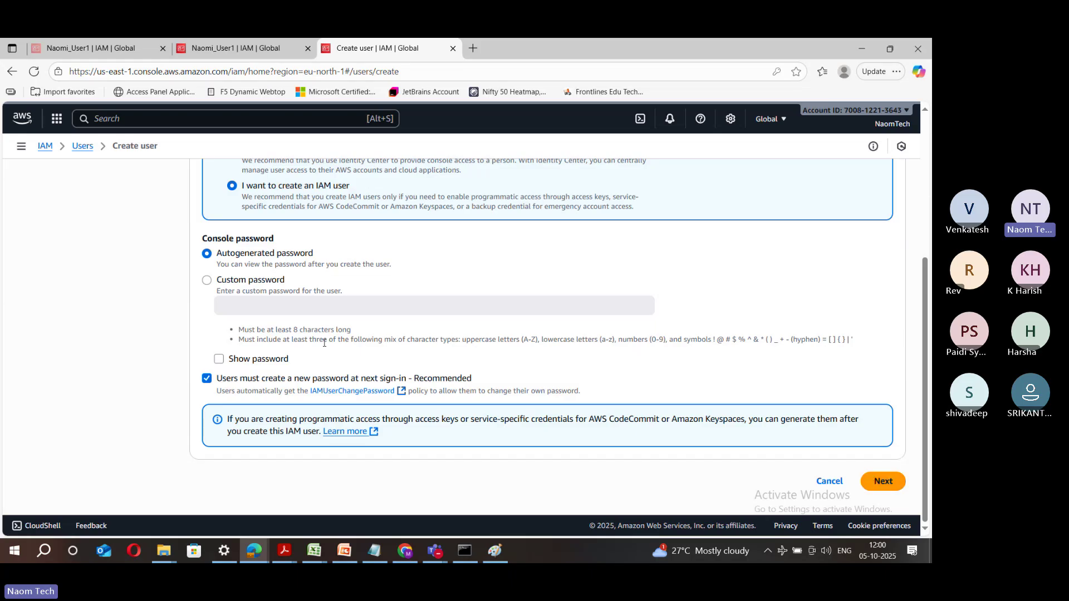
Put the user in AWS_Training, create it with an autogenerated password, and return to Users.
{"action": "left_click", "coordinate": [885, 483]}
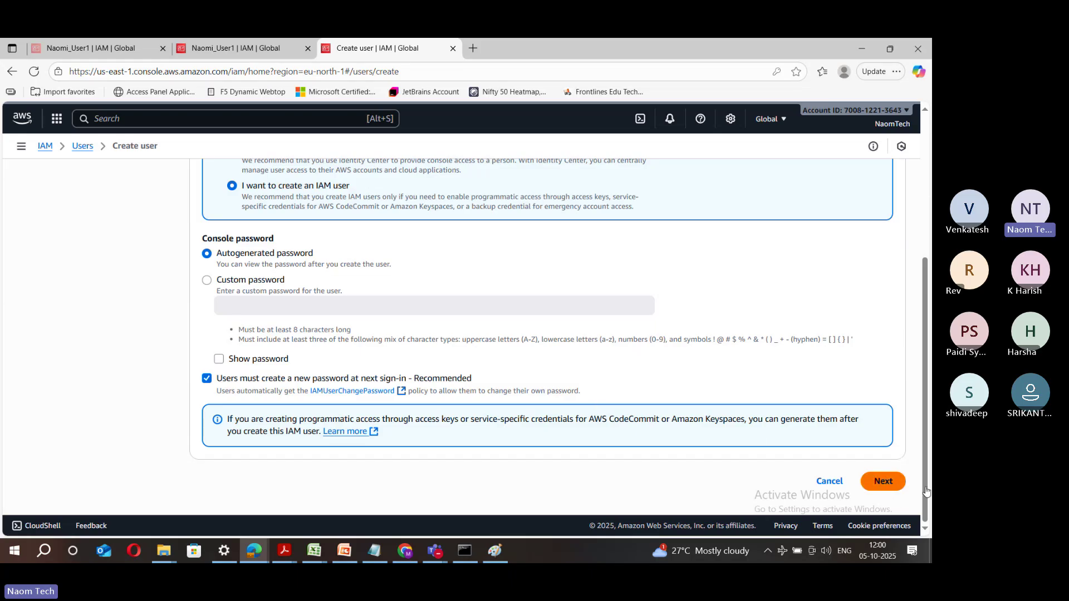
{"action": "scroll", "coordinate": [389, 370], "scroll_direction": "down", "scroll_amount": 2}
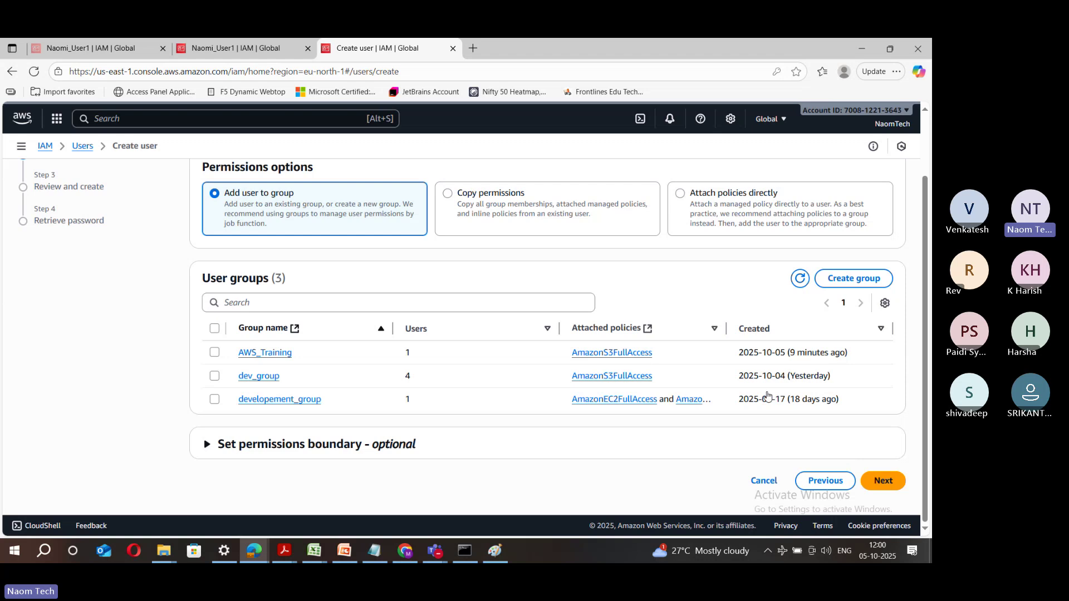
{"action": "left_click", "coordinate": [884, 482]}
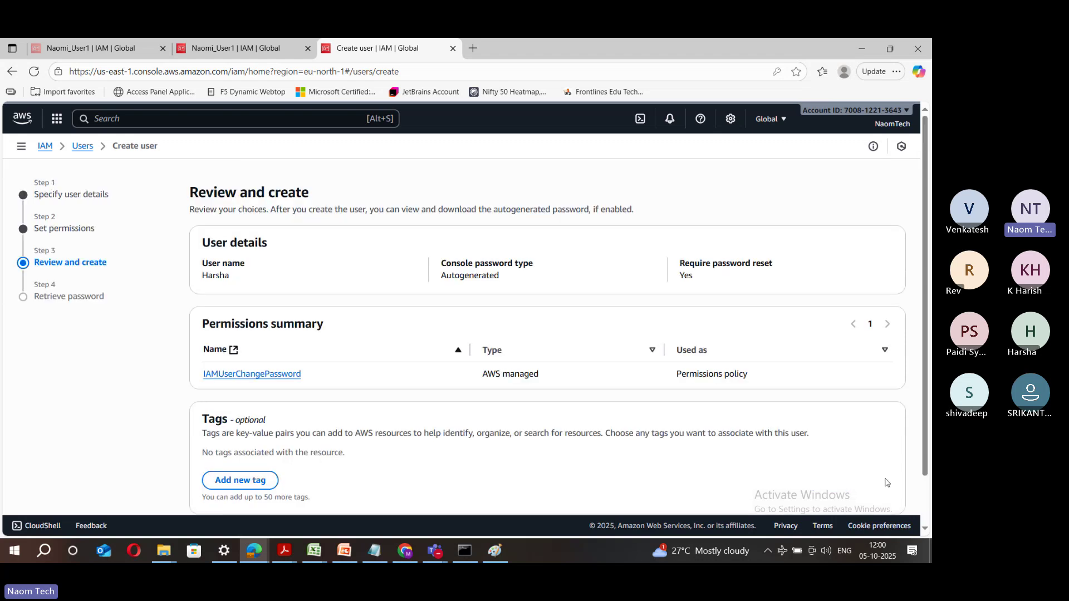
{"action": "scroll", "coordinate": [807, 480], "scroll_direction": "down", "scroll_amount": 1}
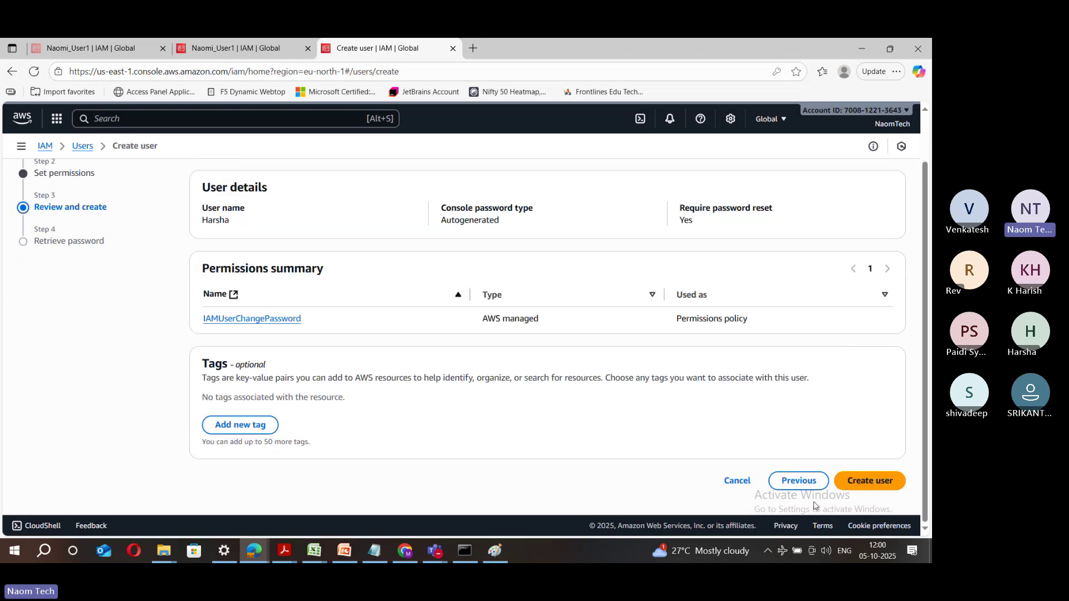
{"action": "left_click", "coordinate": [793, 482]}
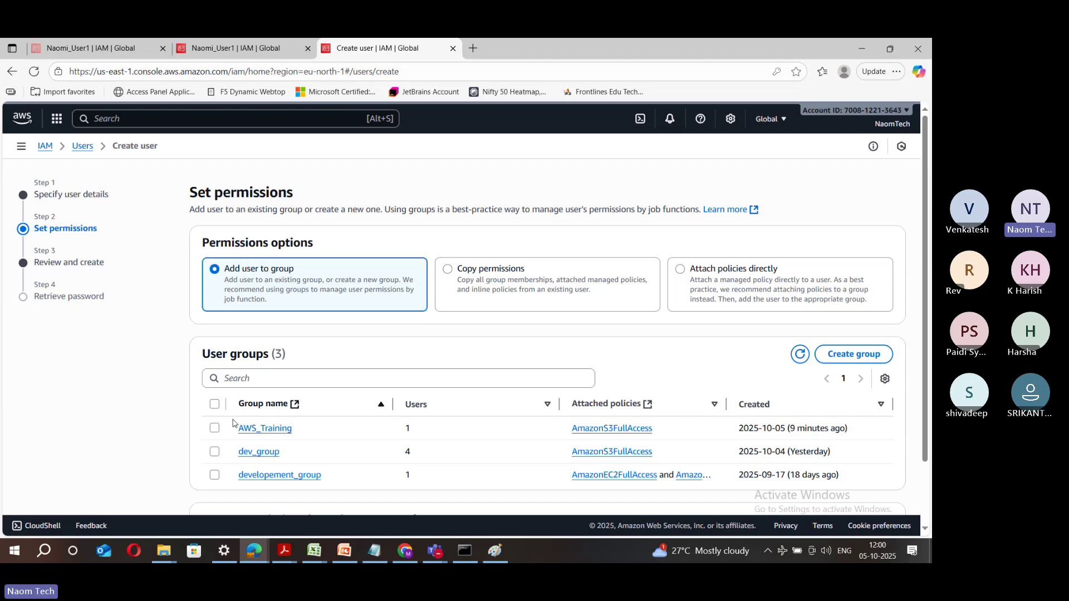
{"action": "left_click", "coordinate": [215, 429]}
{"action": "scroll", "coordinate": [478, 503], "scroll_direction": "down", "scroll_amount": 3}
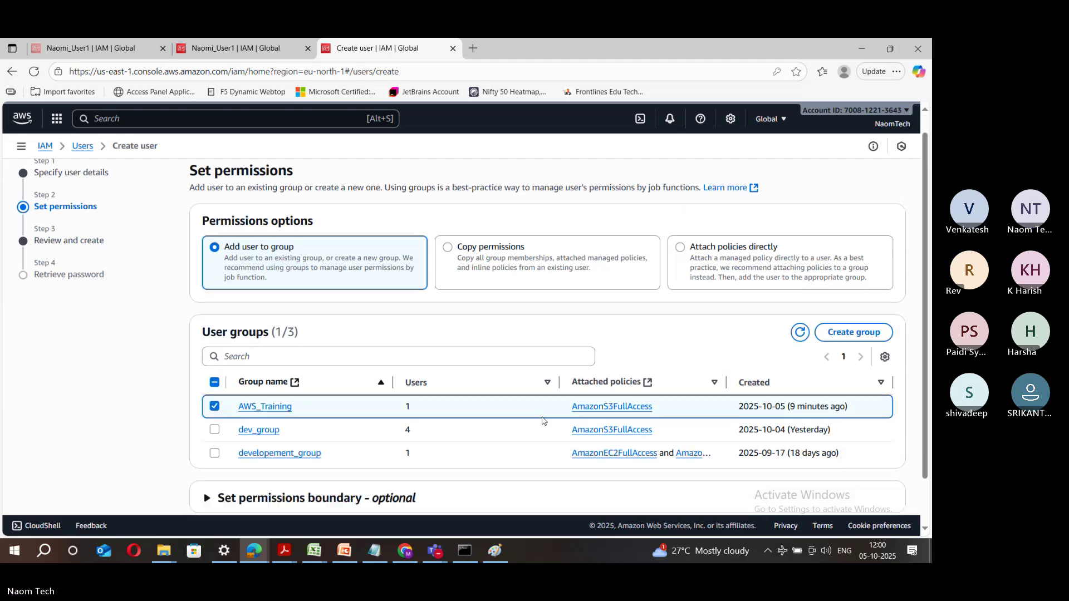
{"action": "left_click", "coordinate": [885, 482]}
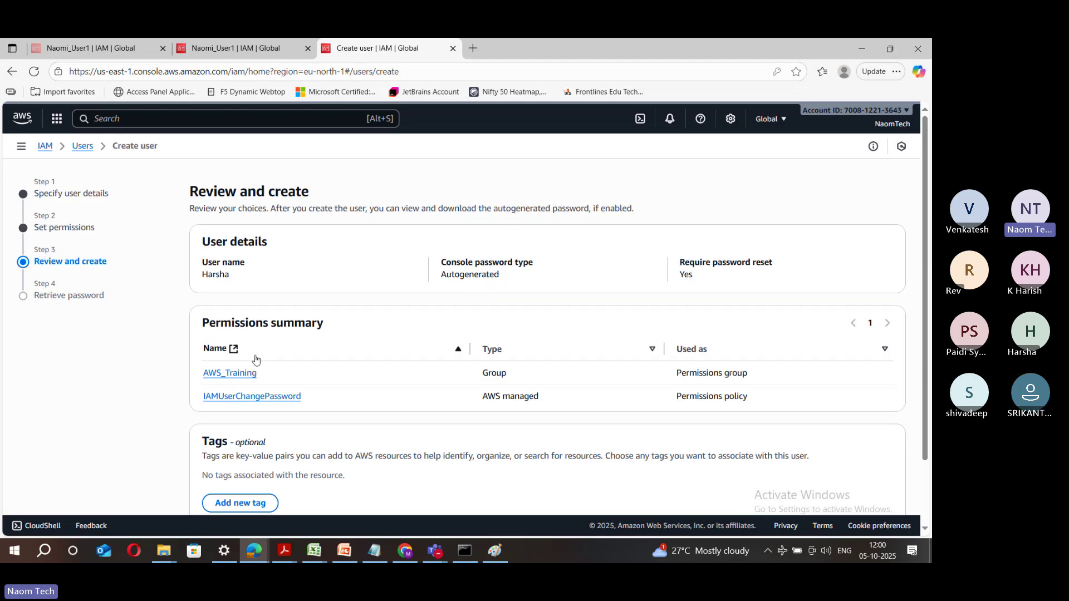
{"action": "scroll", "coordinate": [248, 333], "scroll_direction": "down", "scroll_amount": 1}
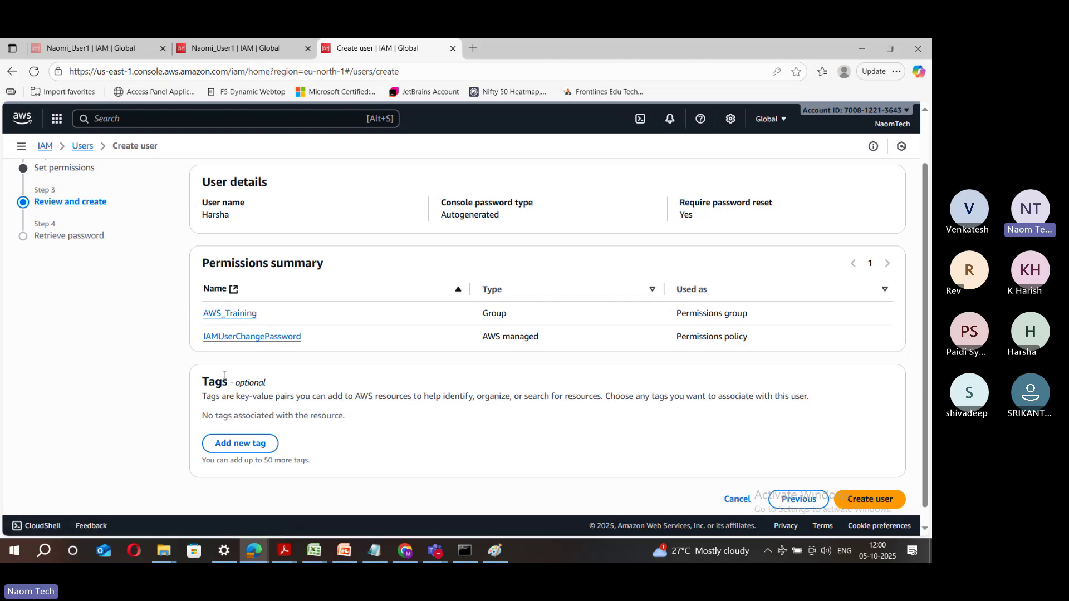
{"action": "left_click", "coordinate": [871, 500]}
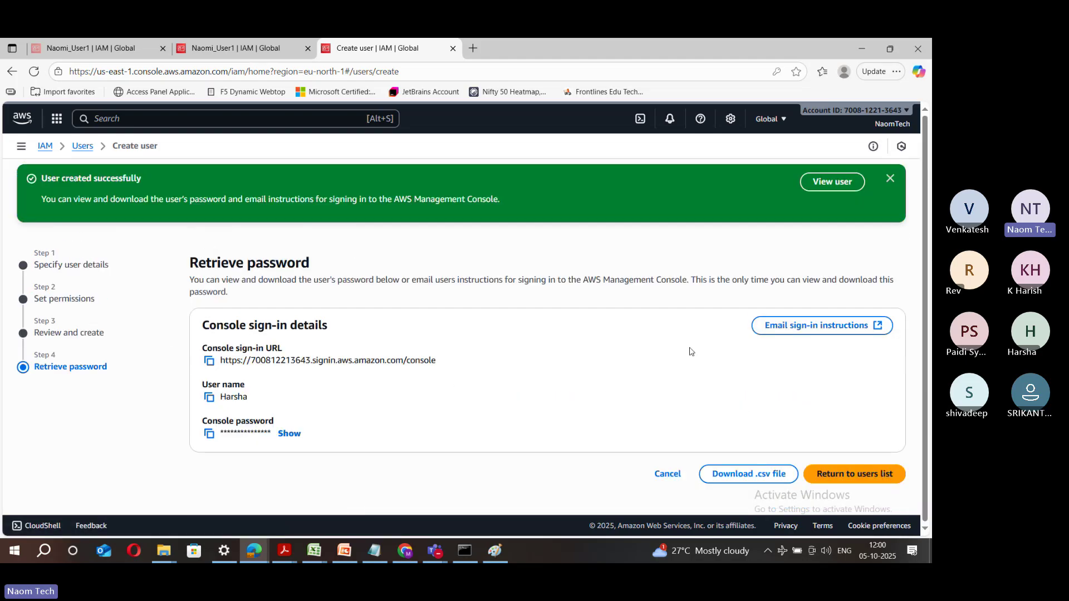
{"action": "left_click", "coordinate": [861, 476]}
Leave without downloading the password, open the new user, and view its AWS_Training group membership.
{"action": "left_click", "coordinate": [610, 373]}
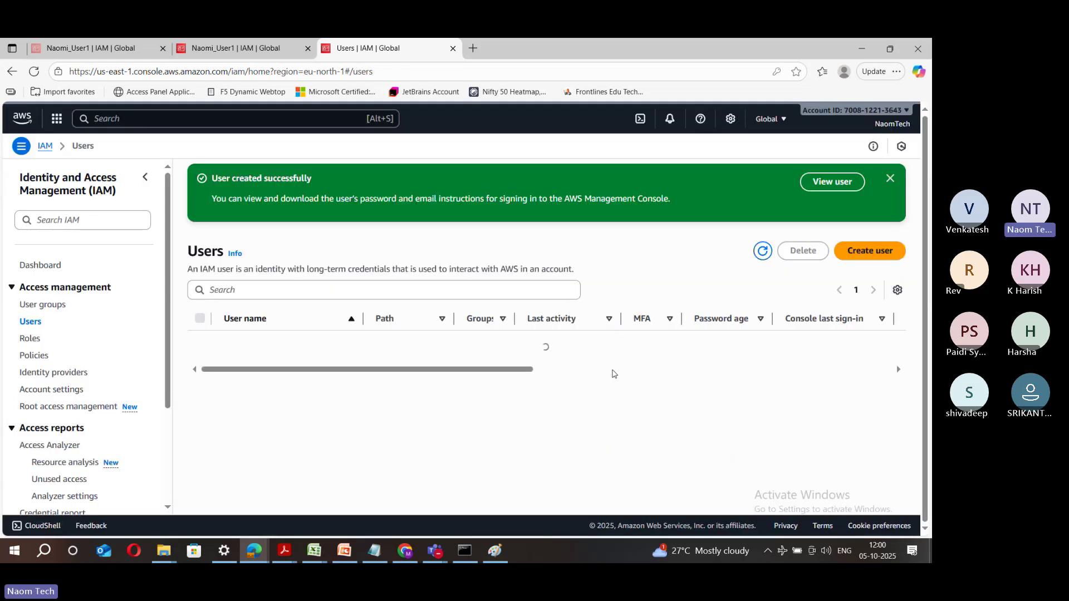
{"action": "left_click", "coordinate": [244, 342]}
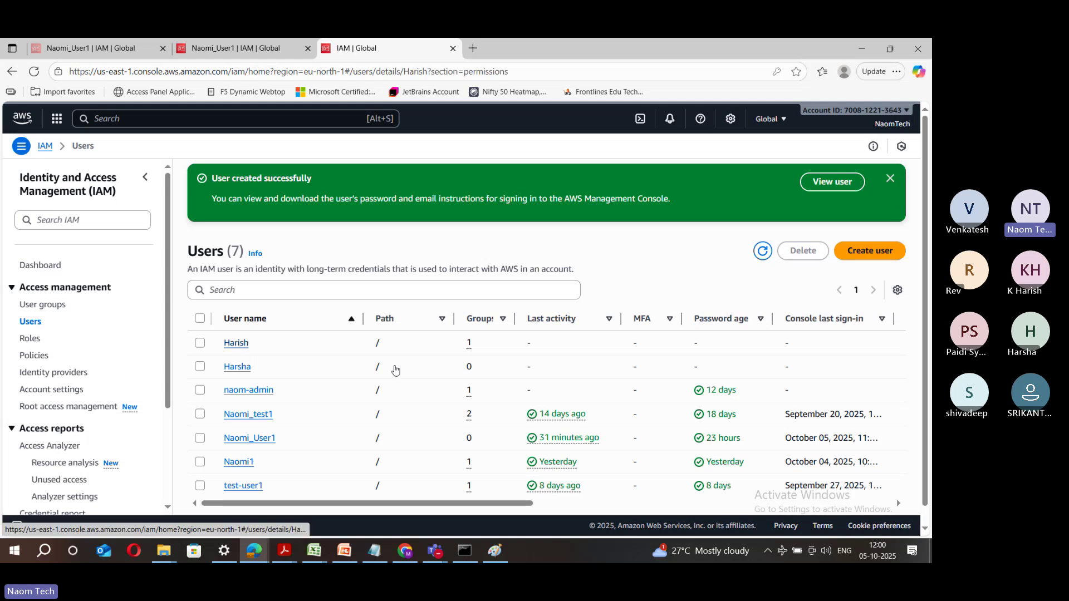
{"action": "scroll", "coordinate": [462, 355], "scroll_direction": "down", "scroll_amount": 2}
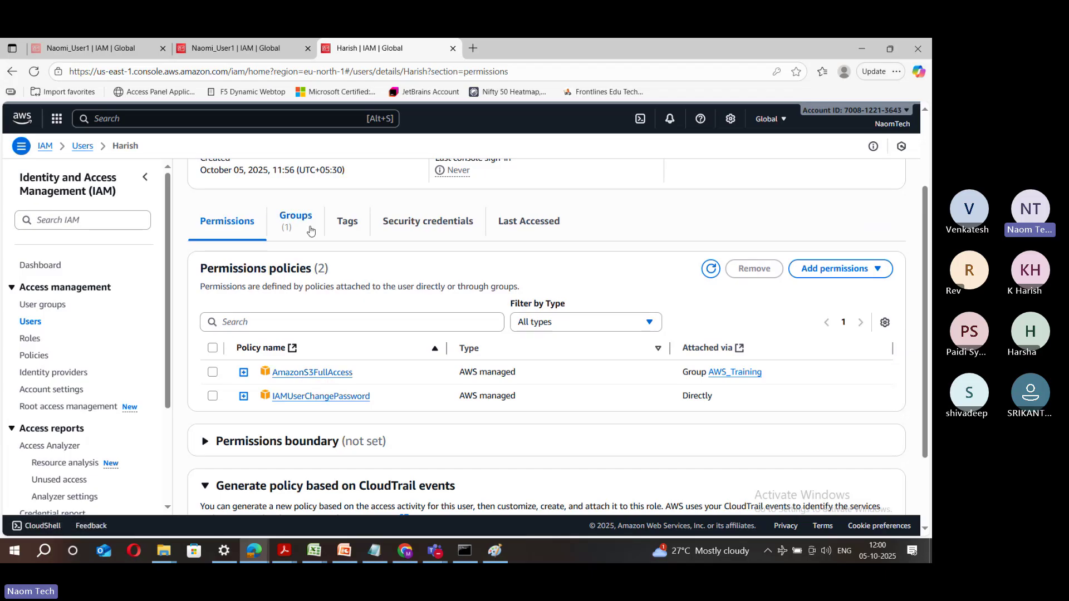
{"action": "left_click", "coordinate": [289, 218]}
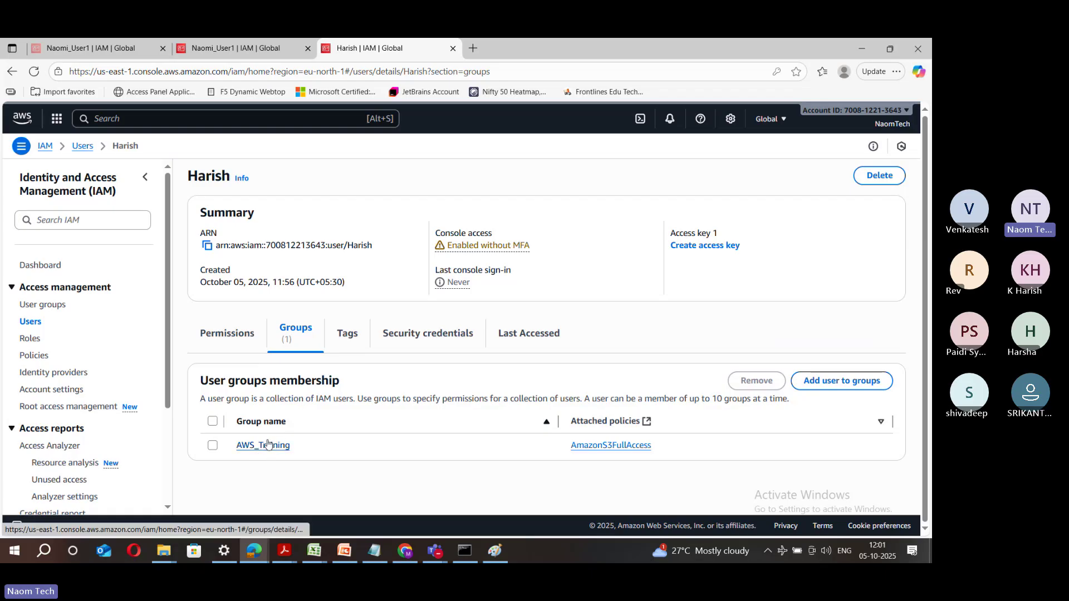
{"action": "left_click", "coordinate": [81, 151]}
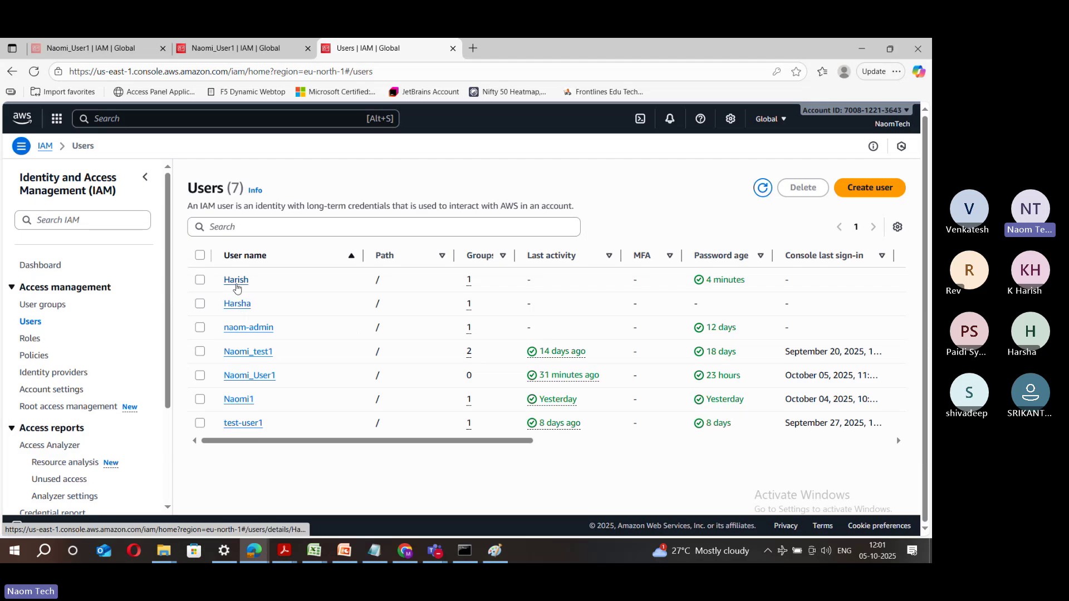
{"action": "left_click", "coordinate": [236, 279]}
{"action": "scroll", "coordinate": [362, 322], "scroll_direction": "down", "scroll_amount": 5}
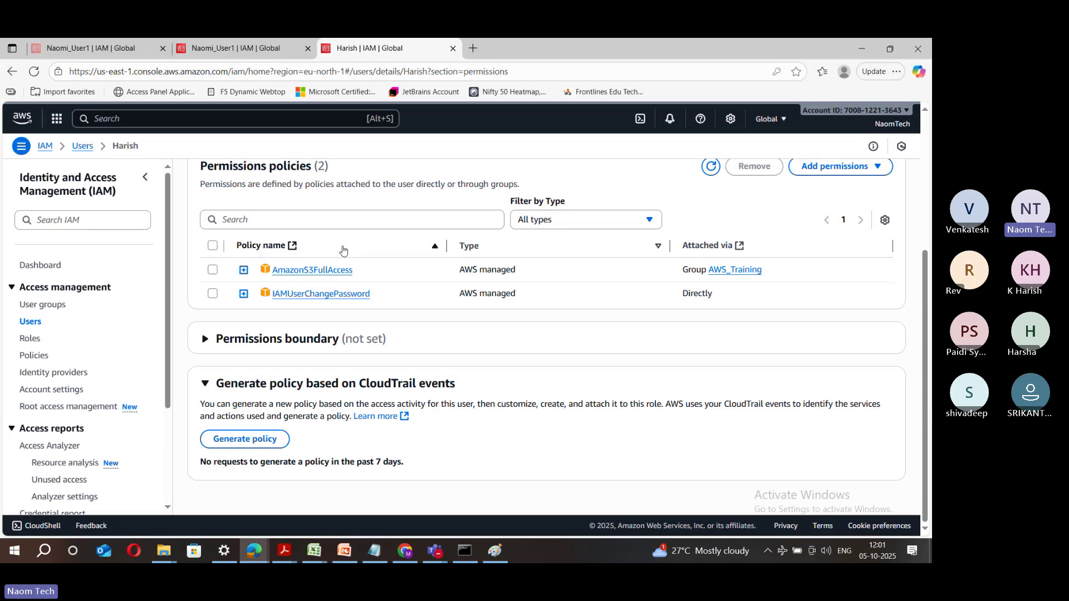
{"action": "scroll", "coordinate": [378, 264], "scroll_direction": "up", "scroll_amount": 2}
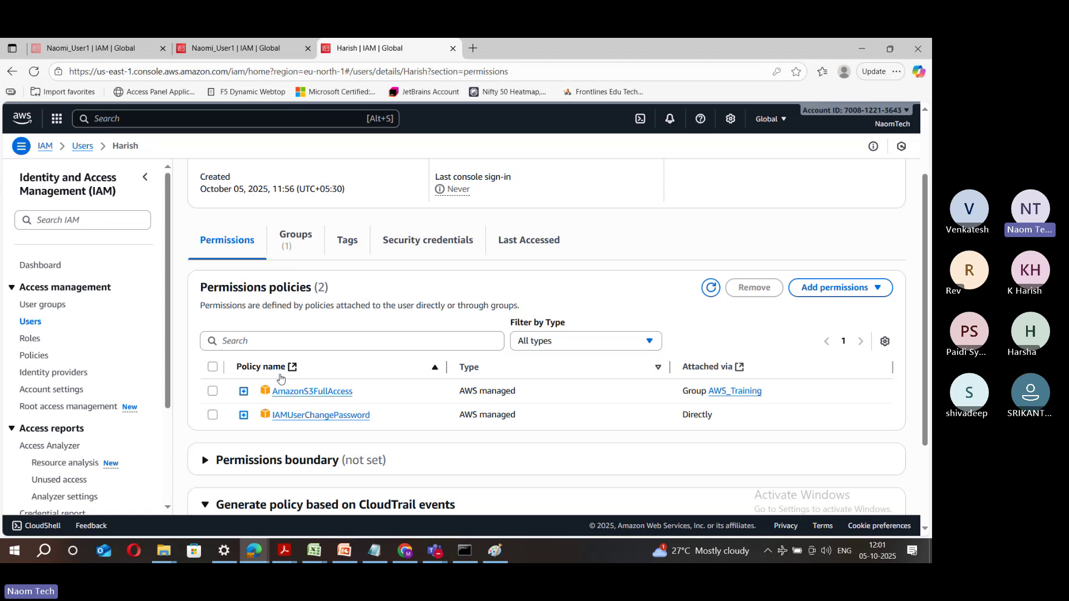
{"action": "left_click", "coordinate": [298, 241]}
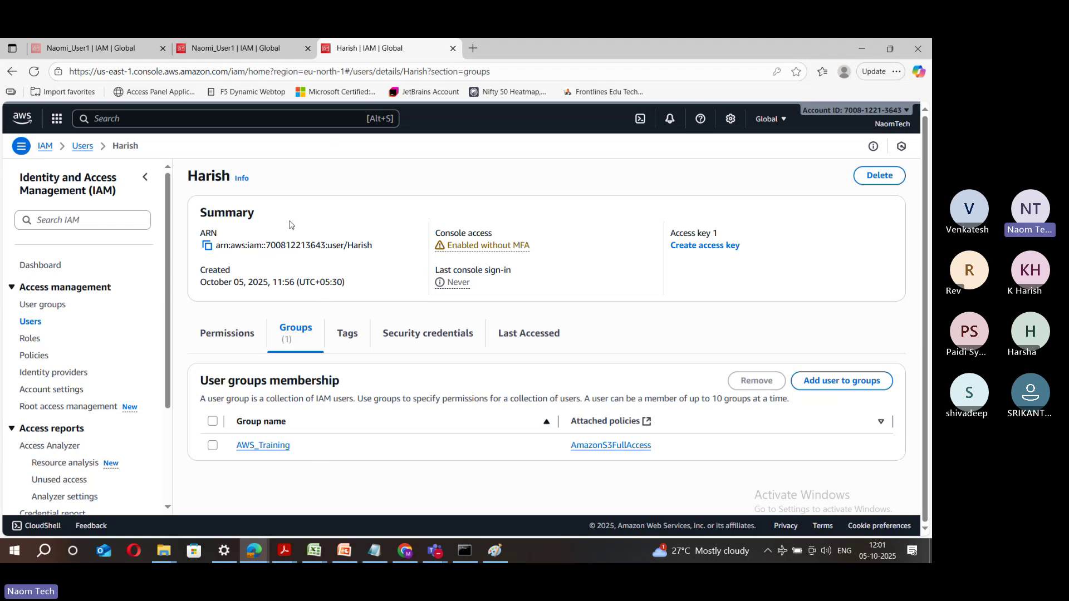
Highlight each way2 note: create user, create grp, Attach policy, Attach User, Test the policy.
{"action": "left_click", "coordinate": [374, 551]}
{"action": "scroll", "coordinate": [62, 284], "scroll_direction": "up", "scroll_amount": 10}
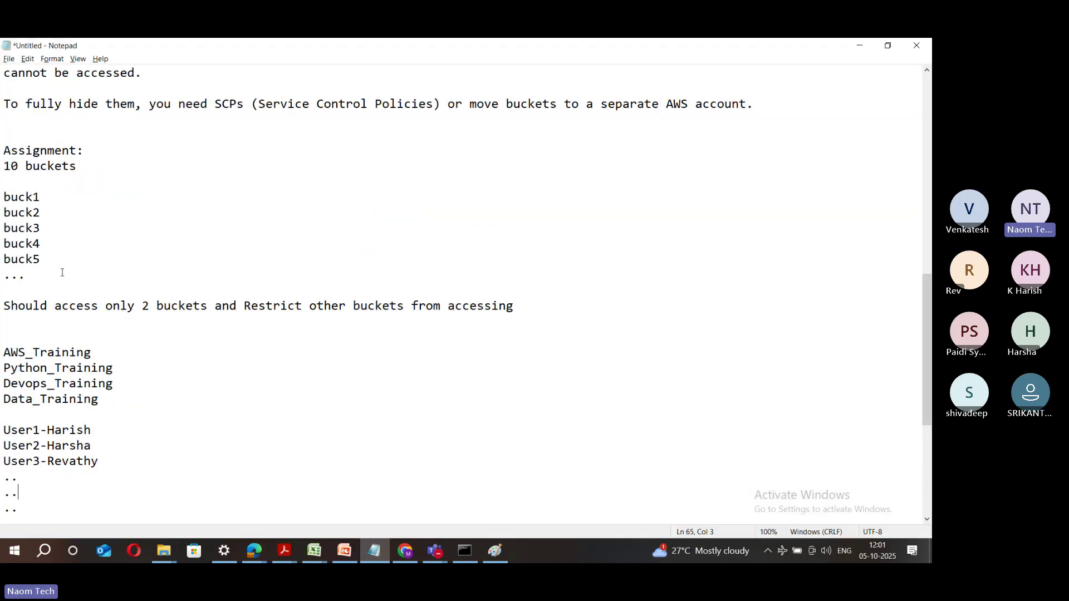
{"action": "left_click_drag", "start_coordinate": [18, 244], "coordinate": [87, 244]}
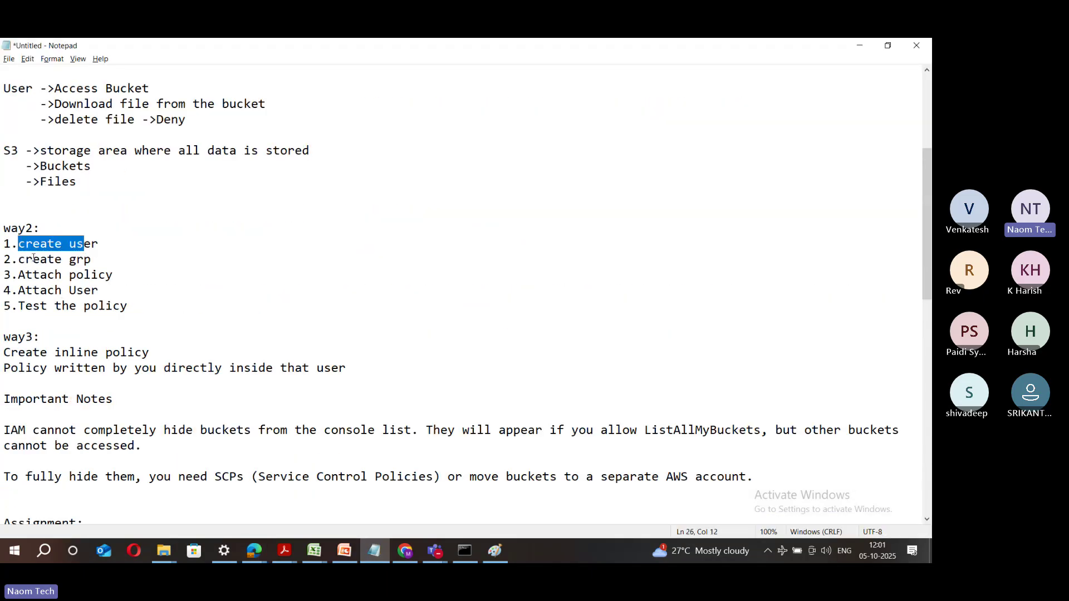
{"action": "left_click_drag", "start_coordinate": [26, 259], "coordinate": [105, 259]}
{"action": "left_click_drag", "start_coordinate": [25, 274], "coordinate": [117, 277]}
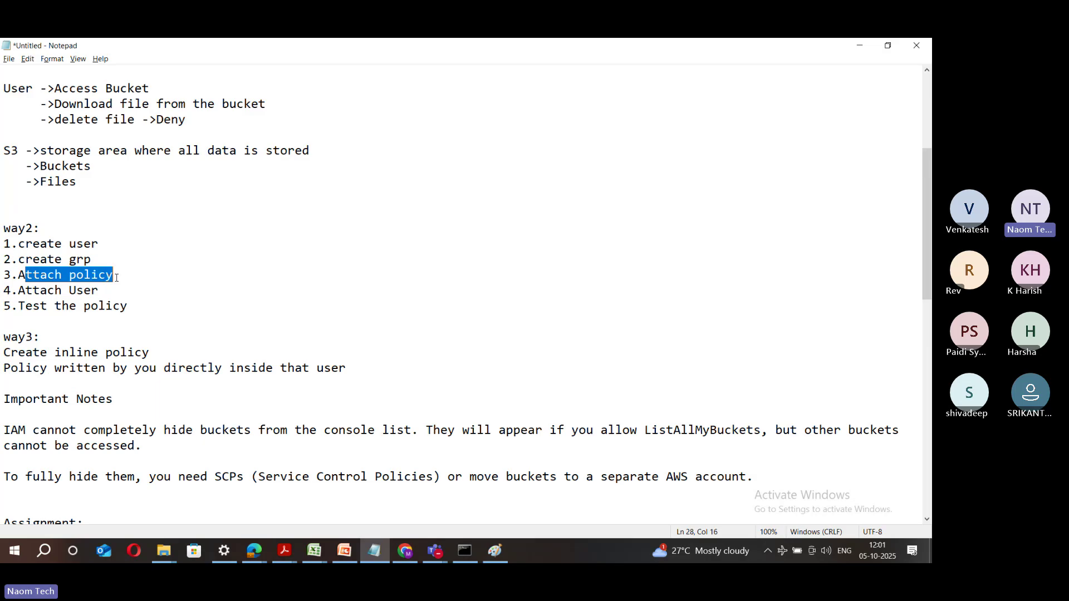
{"action": "left_click_drag", "start_coordinate": [25, 290], "coordinate": [93, 290]}
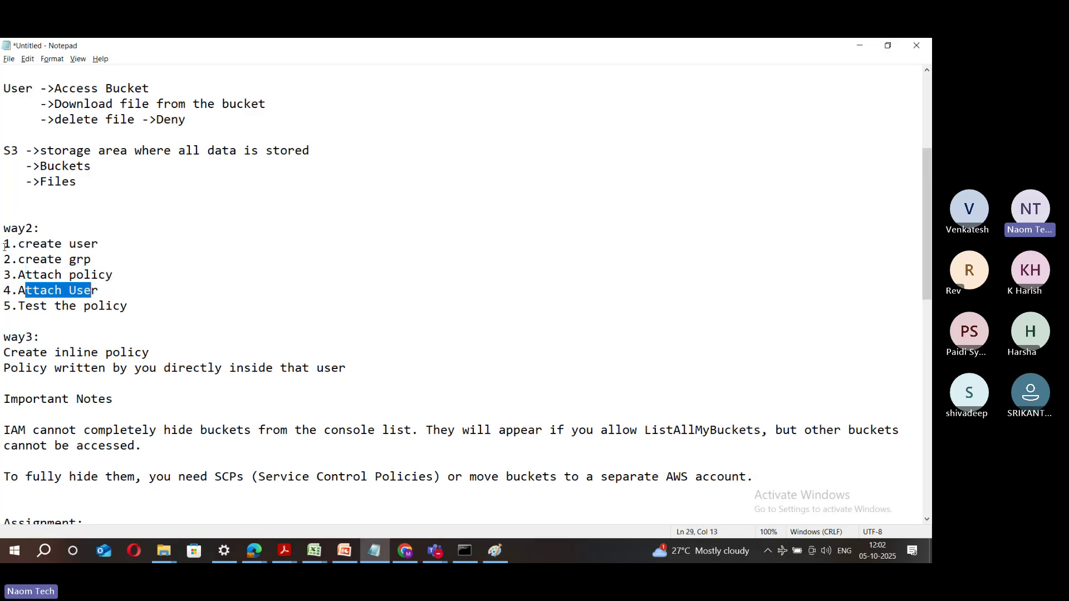
{"action": "left_click_drag", "start_coordinate": [4, 246], "coordinate": [100, 290]}
{"action": "left_click", "coordinate": [114, 292]}
{"action": "left_click_drag", "start_coordinate": [39, 303], "coordinate": [126, 306]}
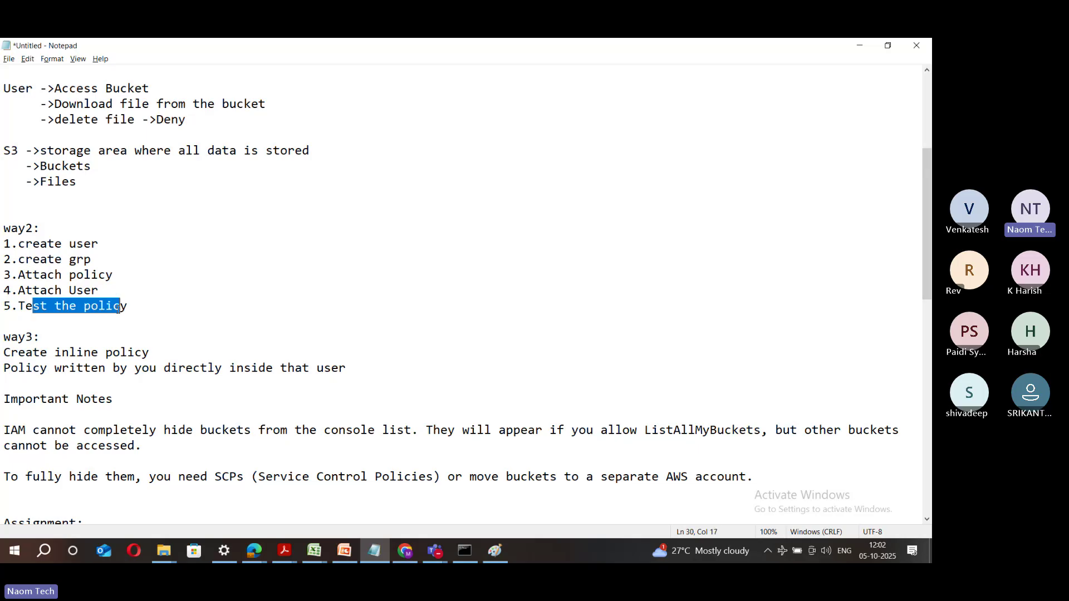
{"action": "left_click", "coordinate": [216, 308]}
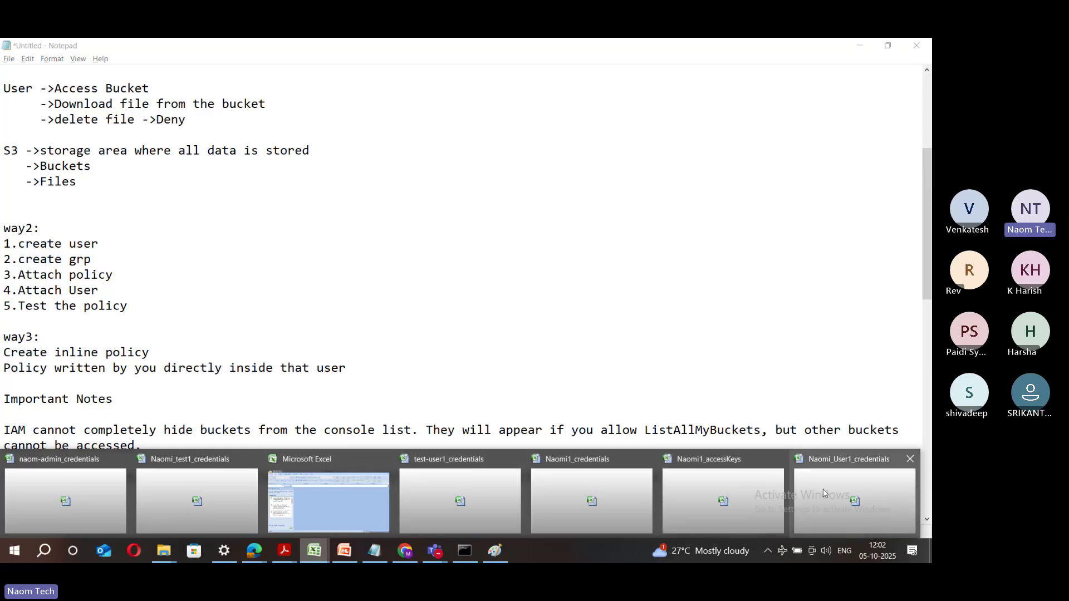
View the credentials workbook's console sign-in URL in Excel, then return to the user's IAM page.
{"action": "left_click", "coordinate": [873, 494]}
{"action": "mouse_move", "coordinate": [314, 550]}
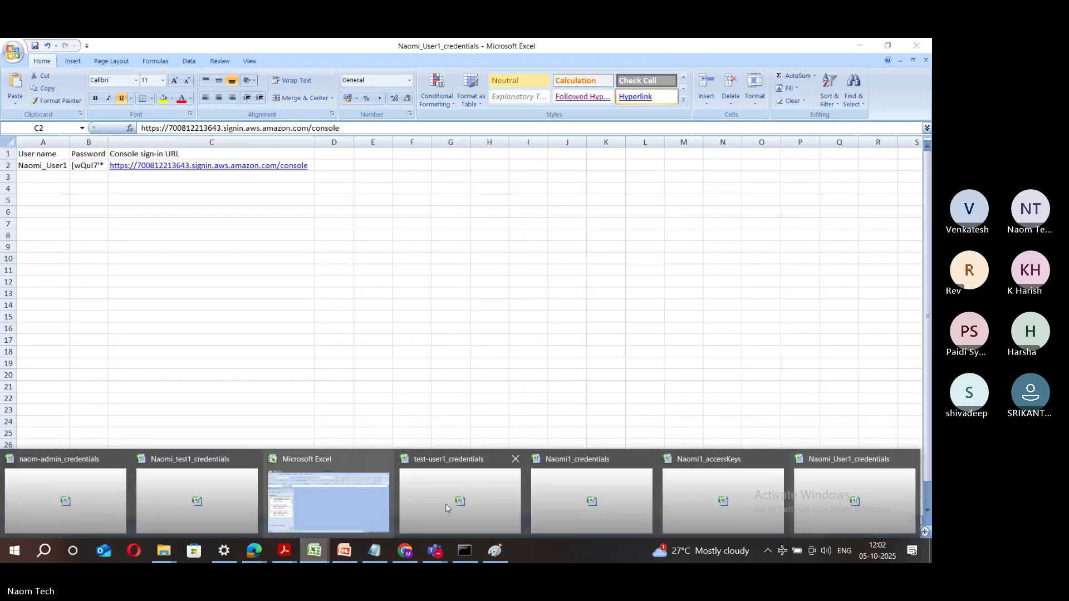
{"action": "left_click", "coordinate": [821, 495]}
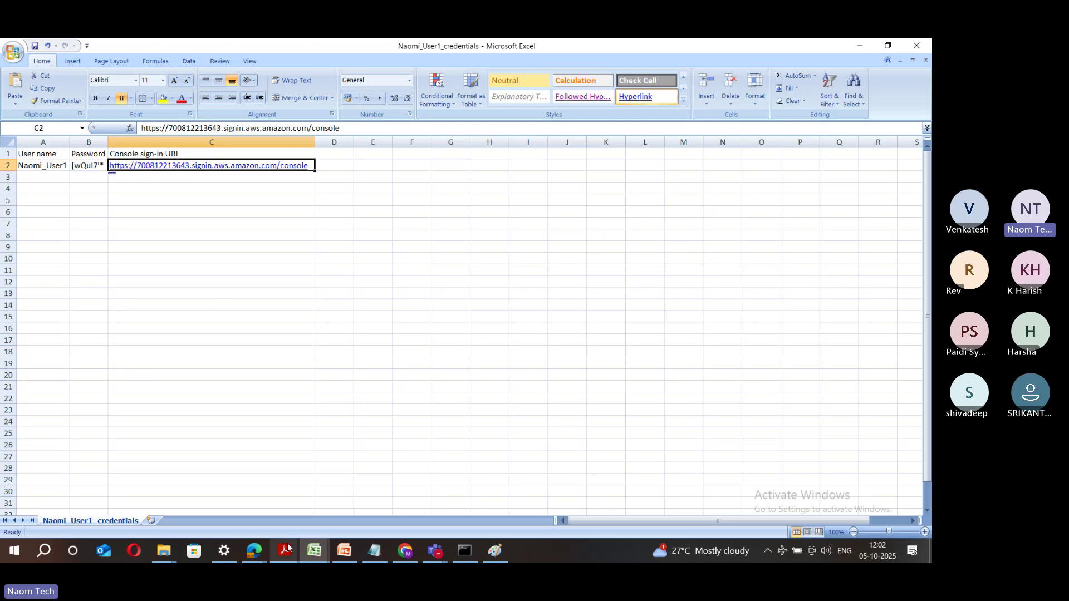
{"action": "mouse_move", "coordinate": [252, 551]}
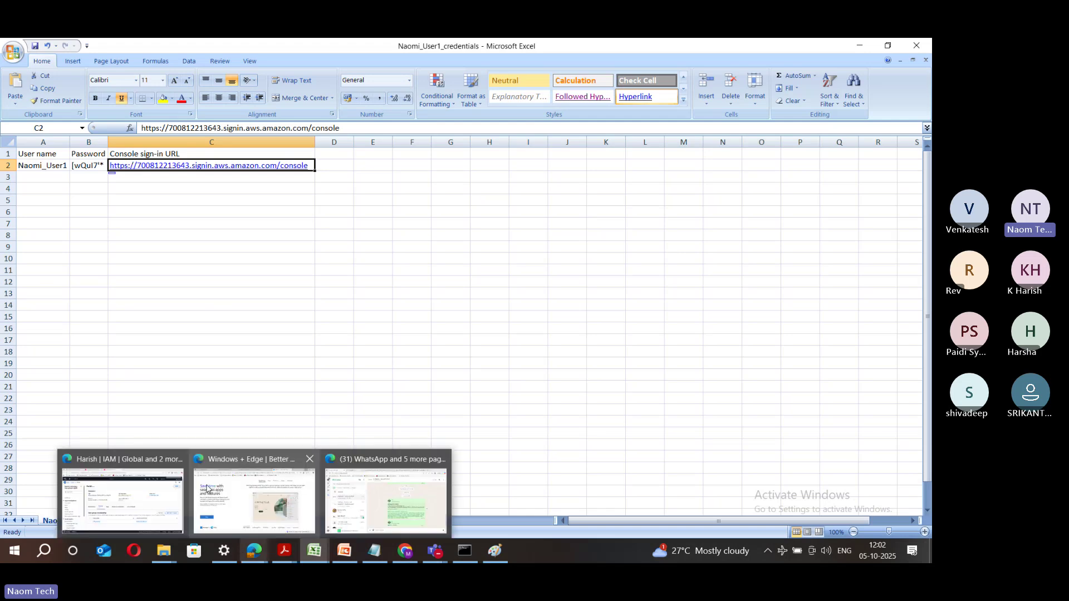
{"action": "left_click", "coordinate": [214, 493]}
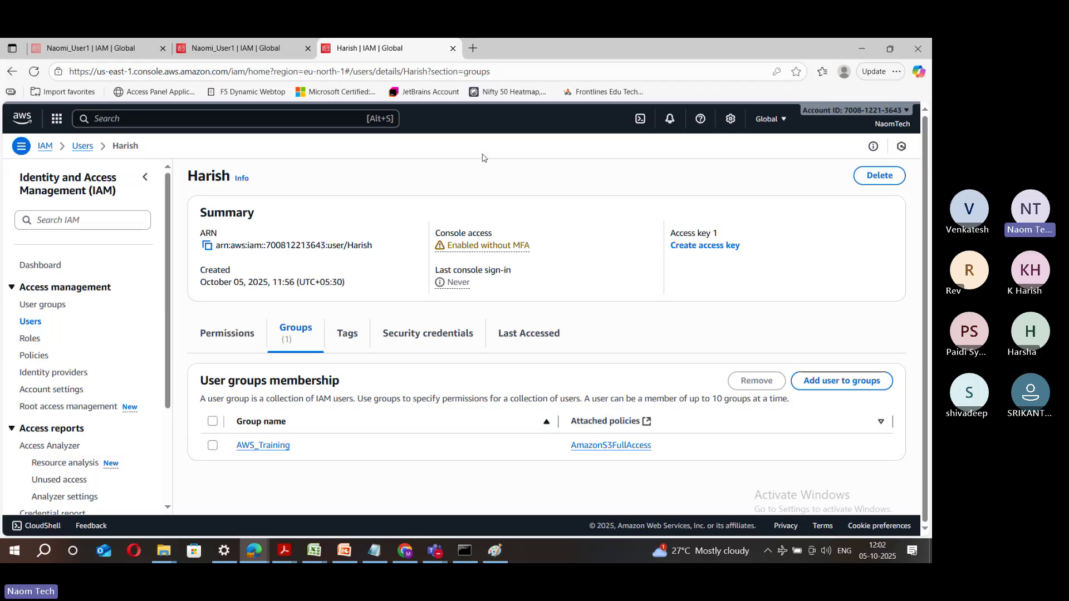
Review the user's Security credentials: console password set, no MFA device, no access keys.
{"action": "left_click", "coordinate": [422, 331]}
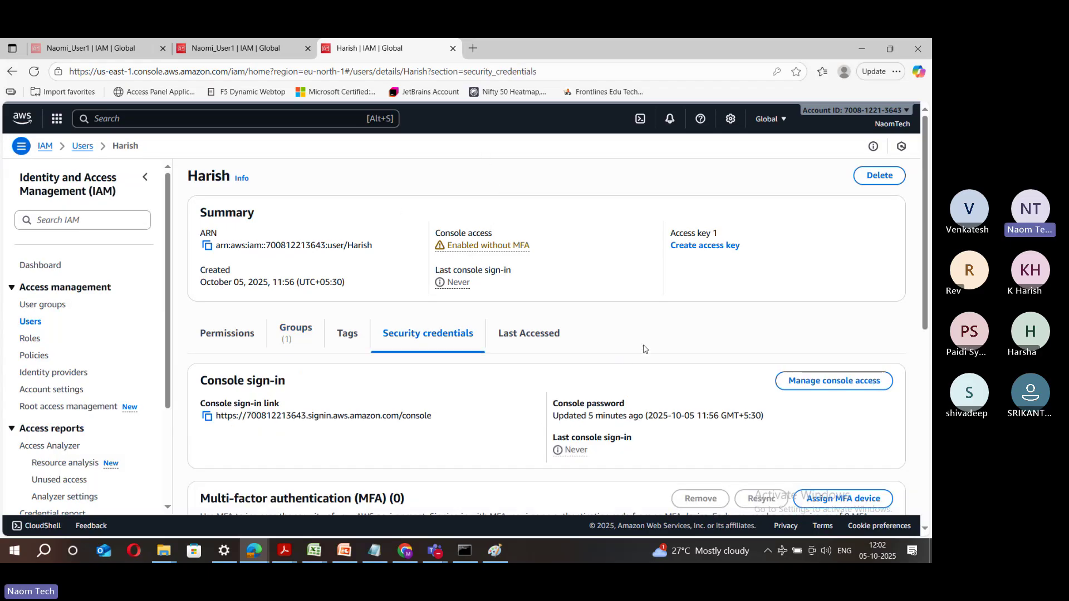
{"action": "scroll", "coordinate": [475, 280], "scroll_direction": "down", "scroll_amount": 3}
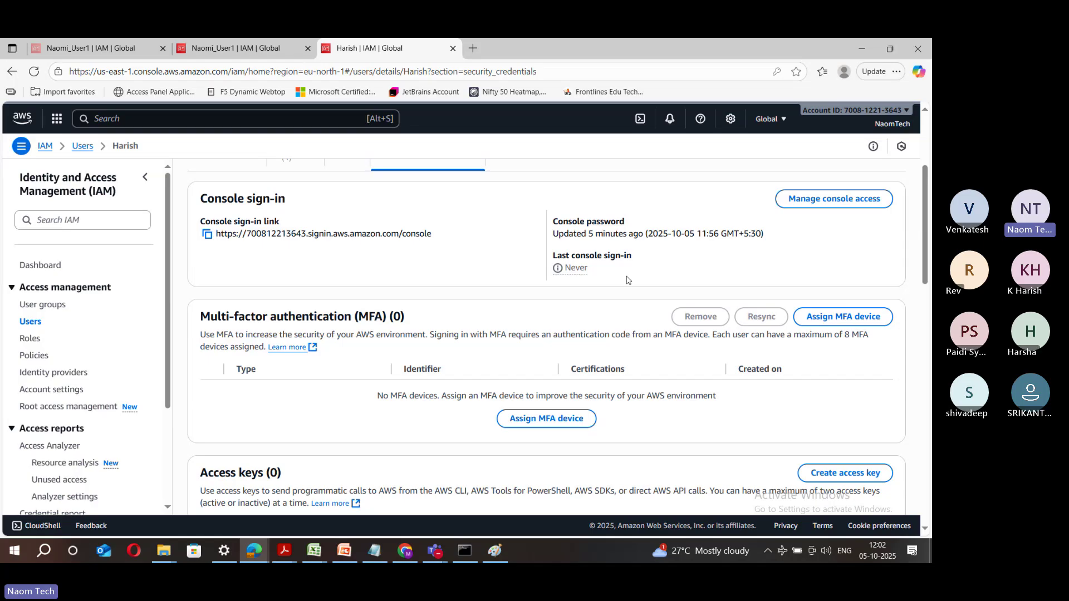
{"action": "scroll", "coordinate": [627, 280], "scroll_direction": "down", "scroll_amount": 15}
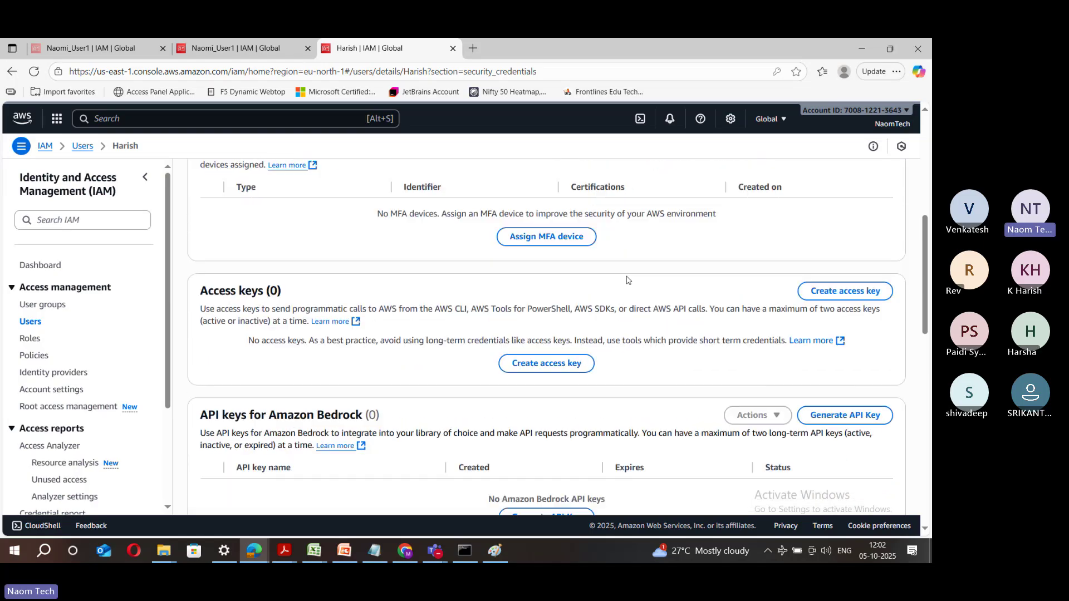
{"action": "scroll", "coordinate": [627, 280], "scroll_direction": "down", "scroll_amount": 1}
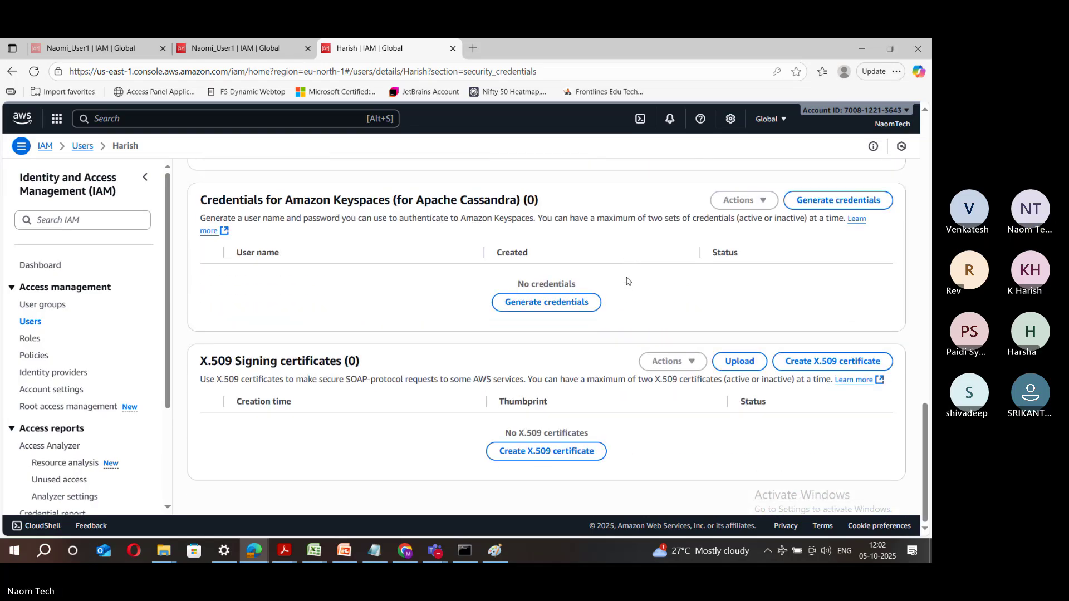
{"action": "scroll", "coordinate": [627, 280], "scroll_direction": "up", "scroll_amount": 16}
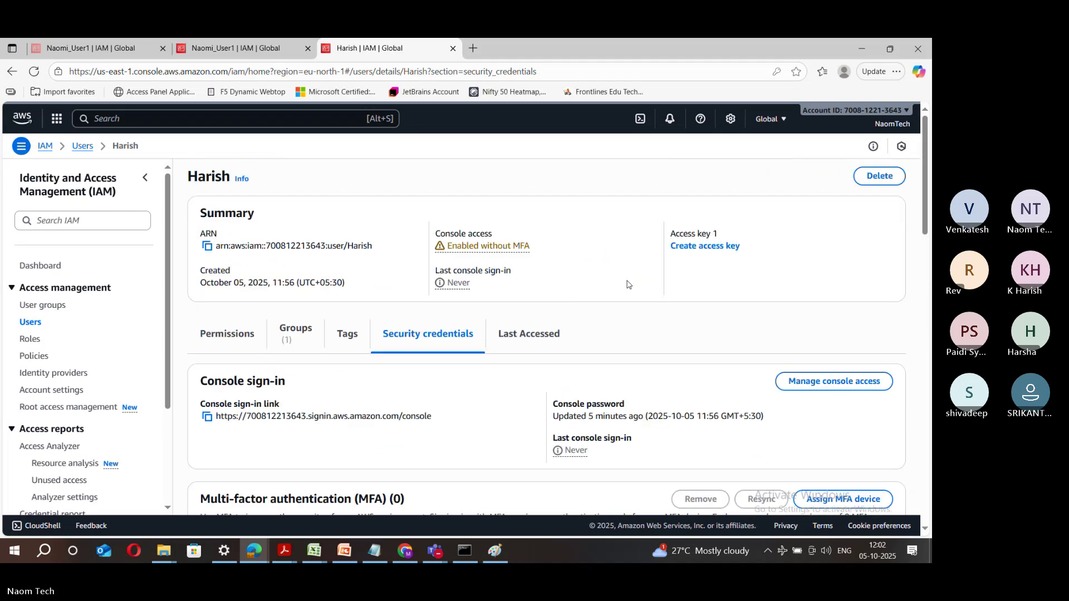
{"action": "scroll", "coordinate": [626, 282], "scroll_direction": "down", "scroll_amount": 3}
{"action": "scroll", "coordinate": [627, 281], "scroll_direction": "up", "scroll_amount": 3}
{"action": "mouse_move", "coordinate": [311, 550]}
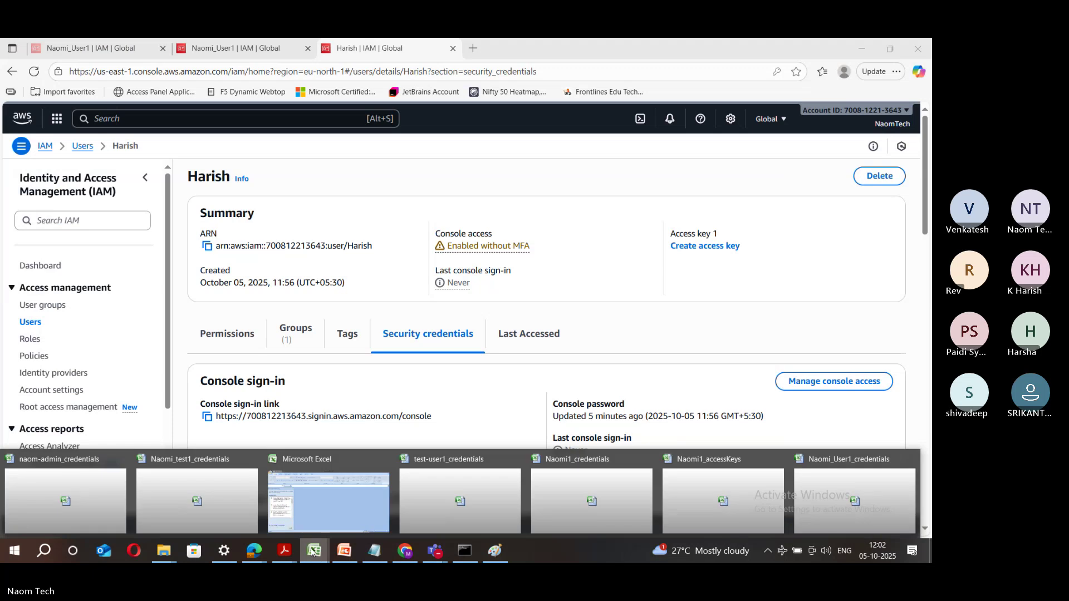
{"action": "left_click", "coordinate": [167, 479]}
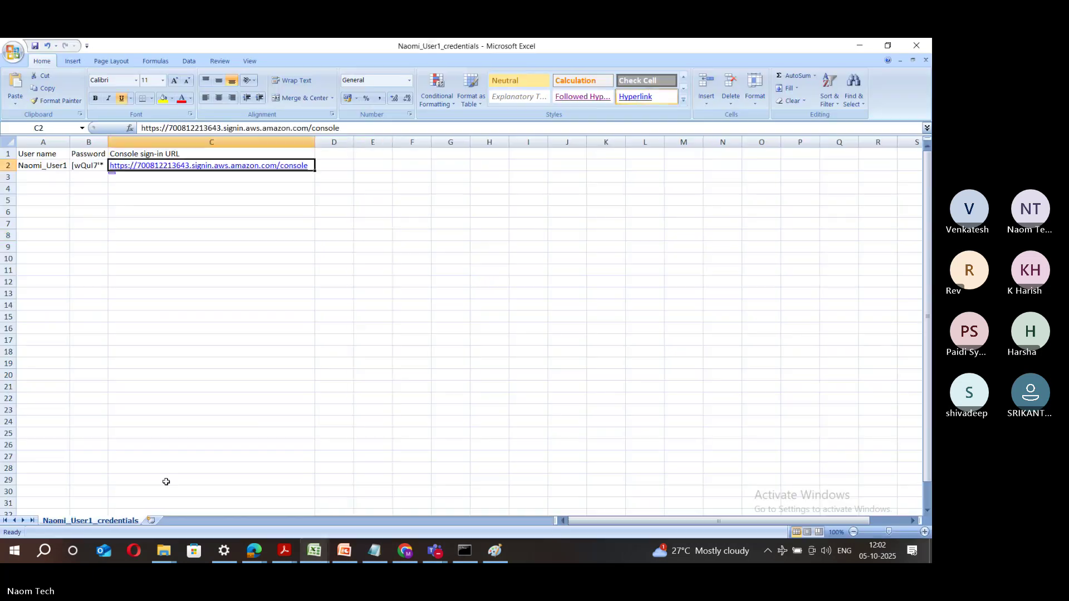
{"action": "left_click", "coordinate": [848, 50]}
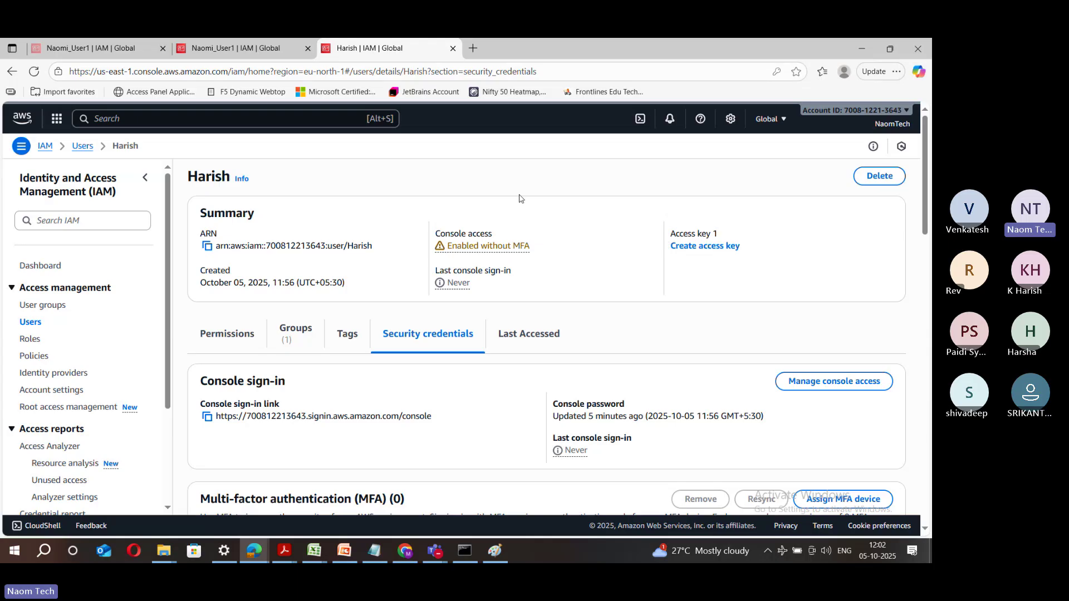
Confirm the other test user has no groups and only two policies, then return to User groups.
{"action": "left_click", "coordinate": [44, 305]}
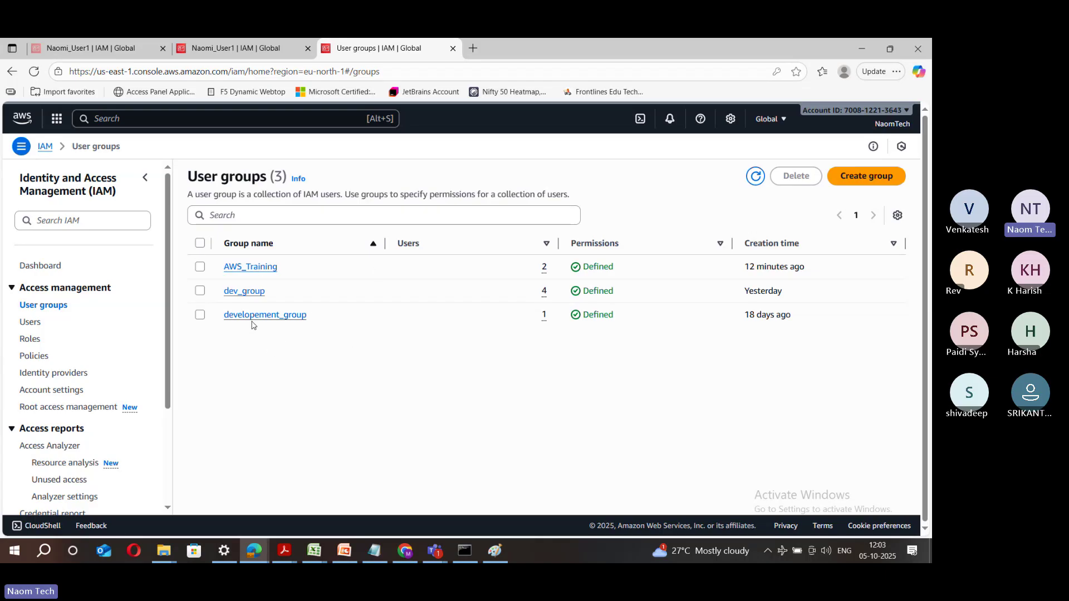
{"action": "left_click", "coordinate": [33, 323]}
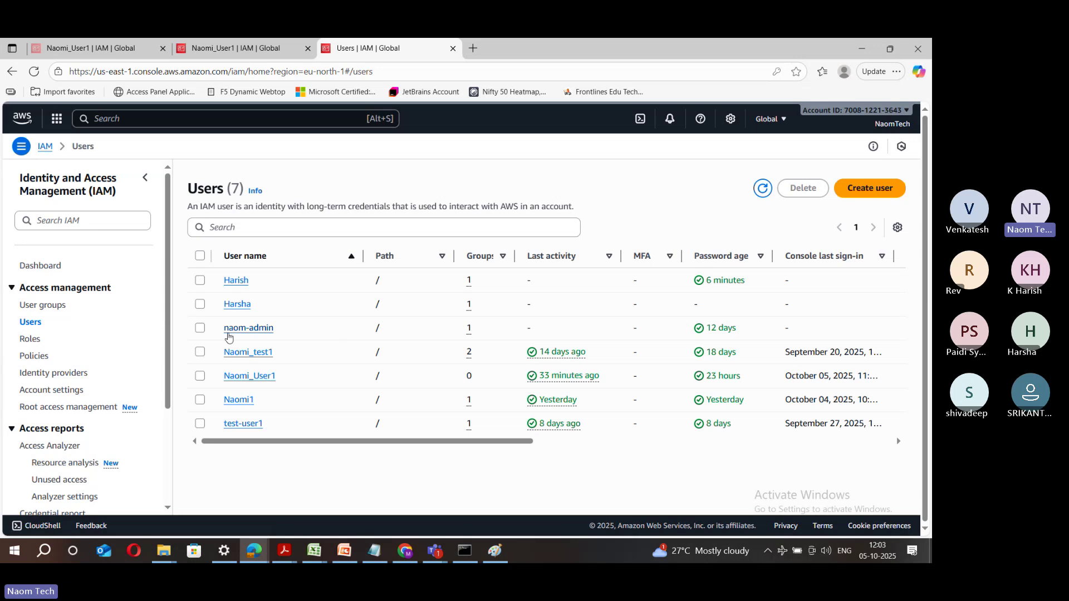
{"action": "left_click", "coordinate": [250, 376]}
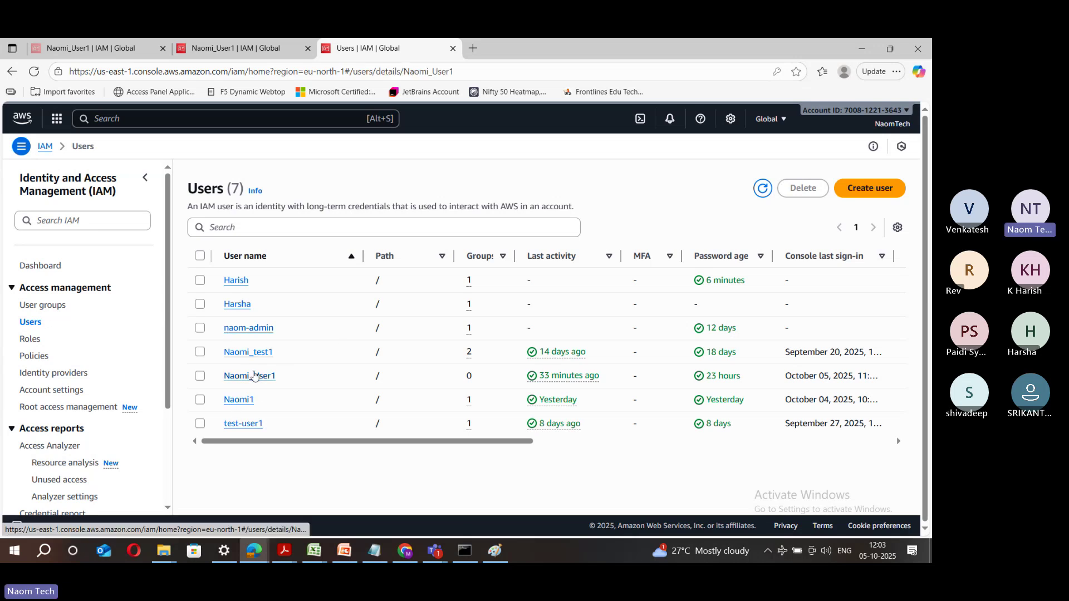
{"action": "scroll", "coordinate": [206, 483], "scroll_direction": "down", "scroll_amount": 2}
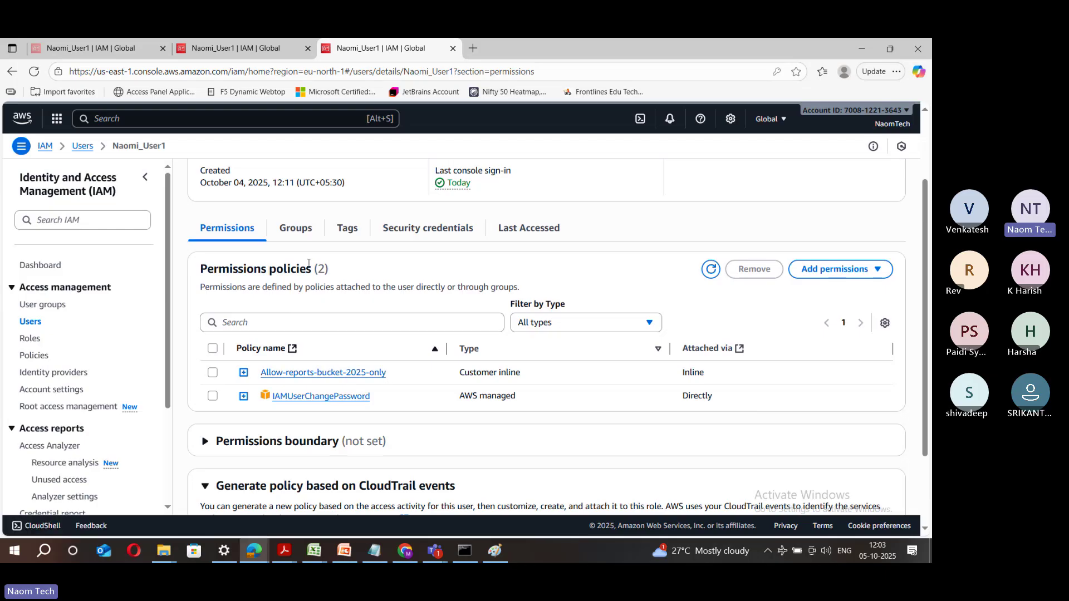
{"action": "left_click", "coordinate": [297, 229]}
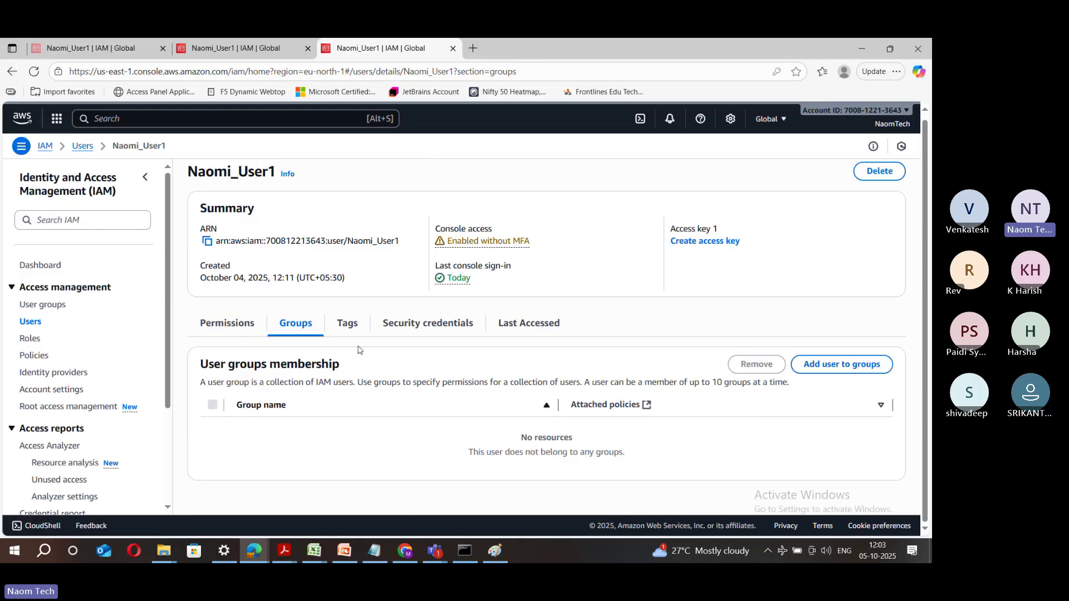
{"action": "left_click", "coordinate": [225, 324]}
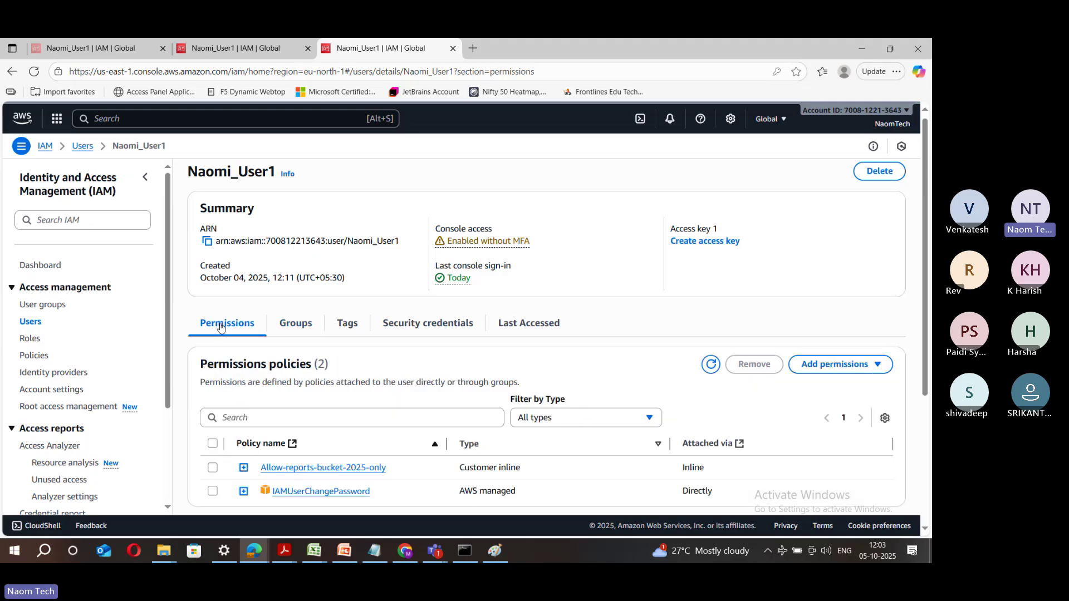
{"action": "scroll", "coordinate": [683, 248], "scroll_direction": "down", "scroll_amount": 1}
{"action": "scroll", "coordinate": [683, 248], "scroll_direction": "down", "scroll_amount": 3}
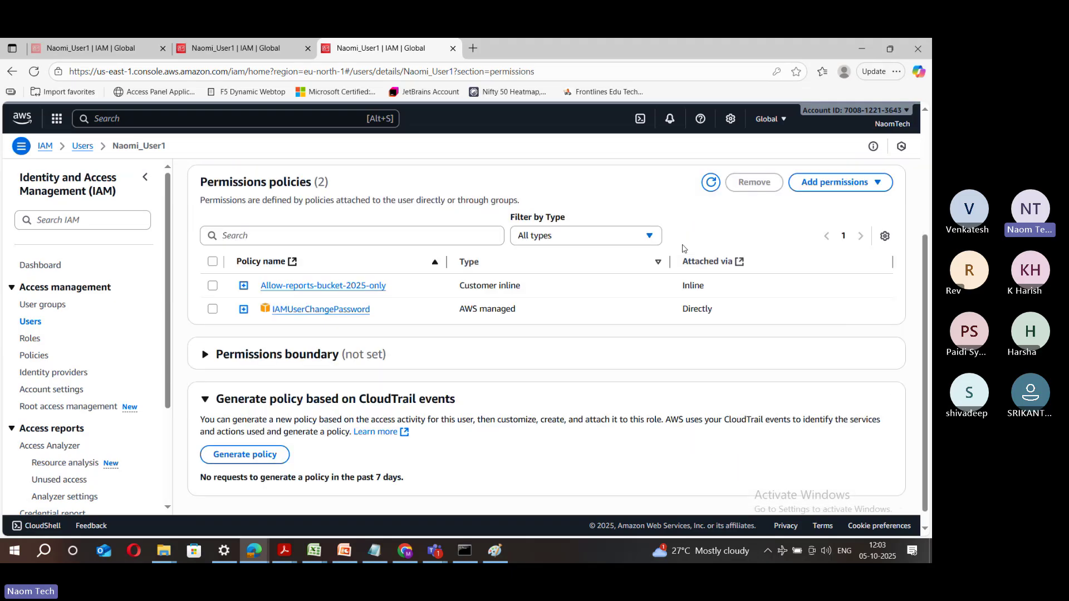
{"action": "left_click", "coordinate": [42, 305]}
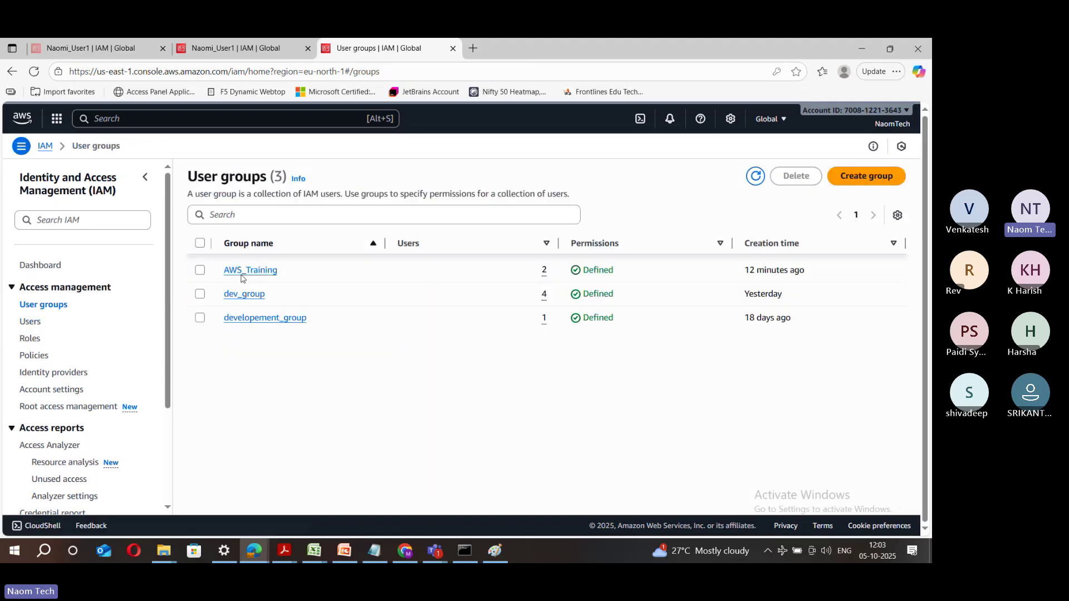
Add the user with no groups to AWS_Training, then open the third member's details in a new tab.
{"action": "left_click", "coordinate": [250, 271]}
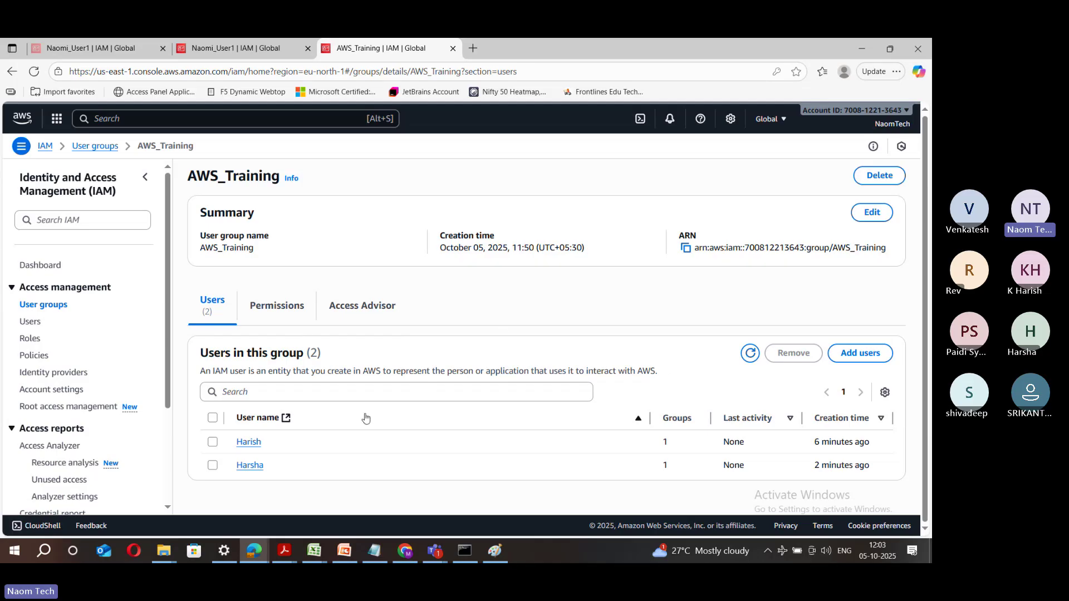
{"action": "left_click", "coordinate": [889, 352]}
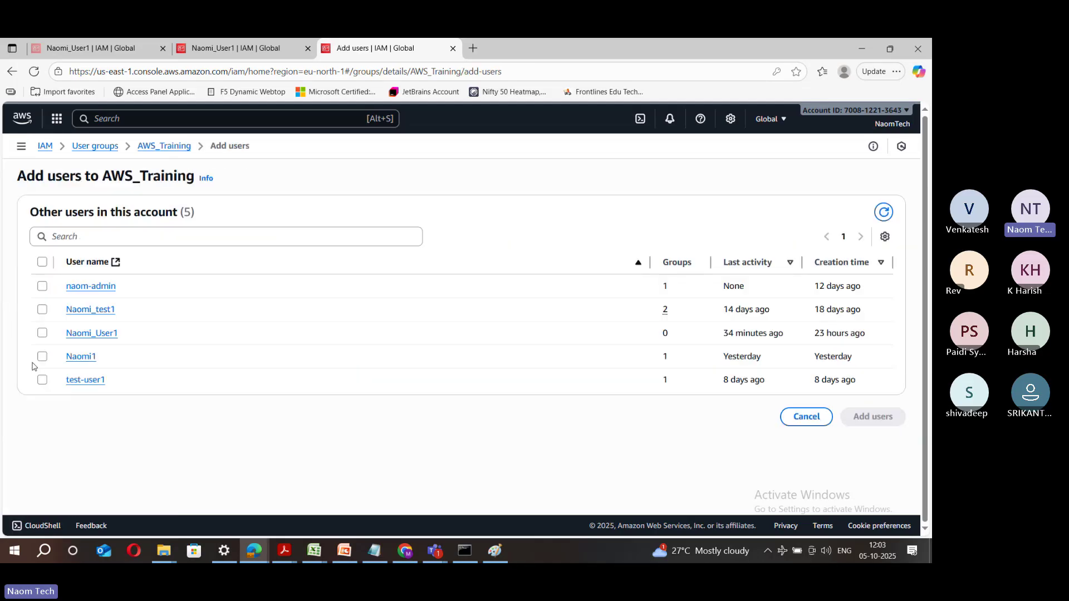
{"action": "left_click", "coordinate": [44, 334]}
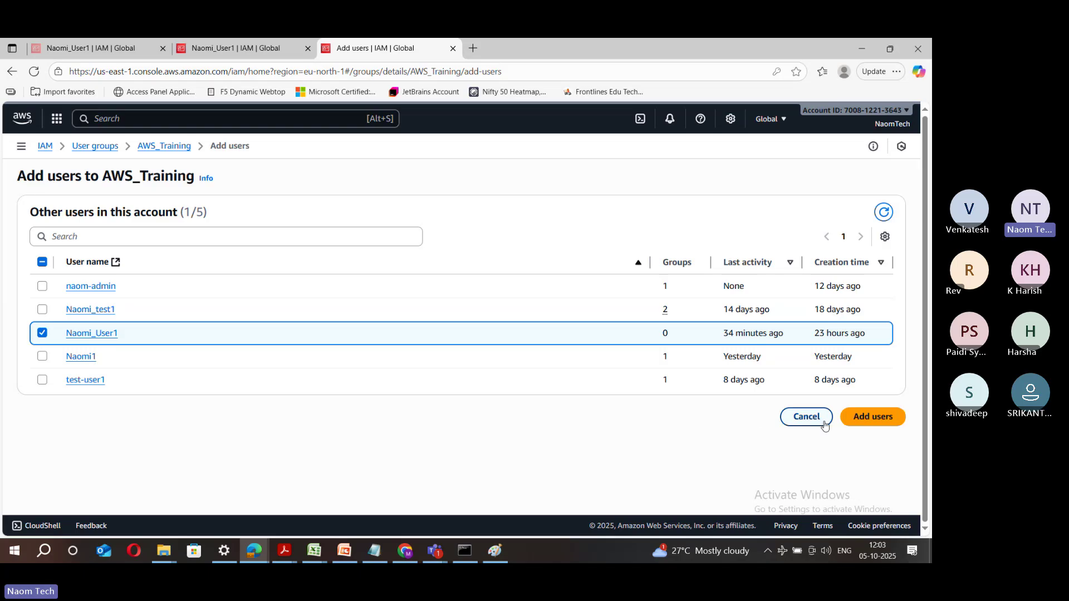
{"action": "left_click", "coordinate": [870, 424]}
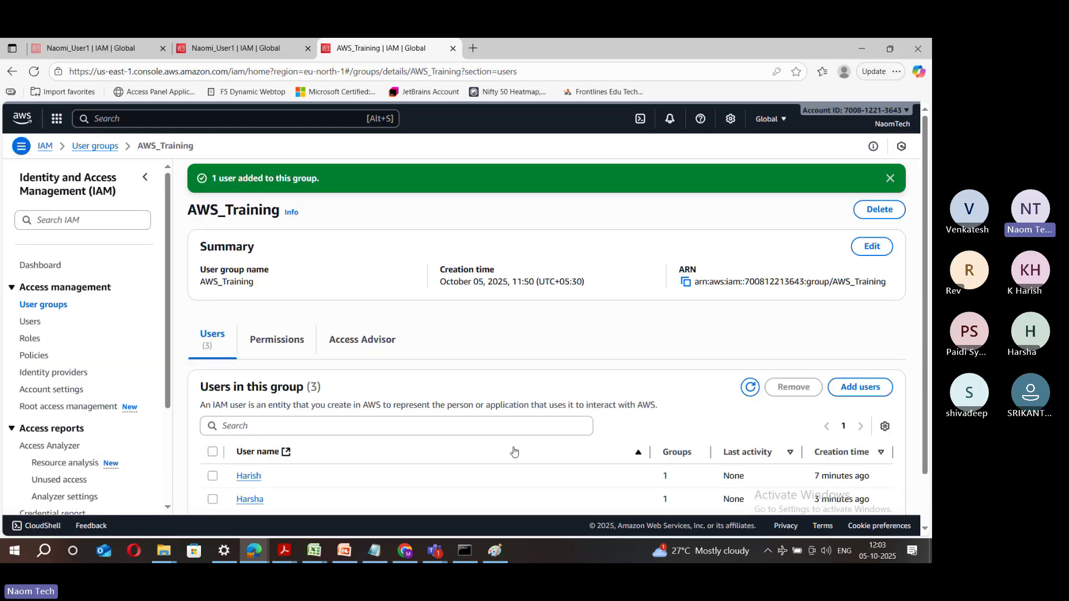
{"action": "scroll", "coordinate": [501, 402], "scroll_direction": "down", "scroll_amount": 2}
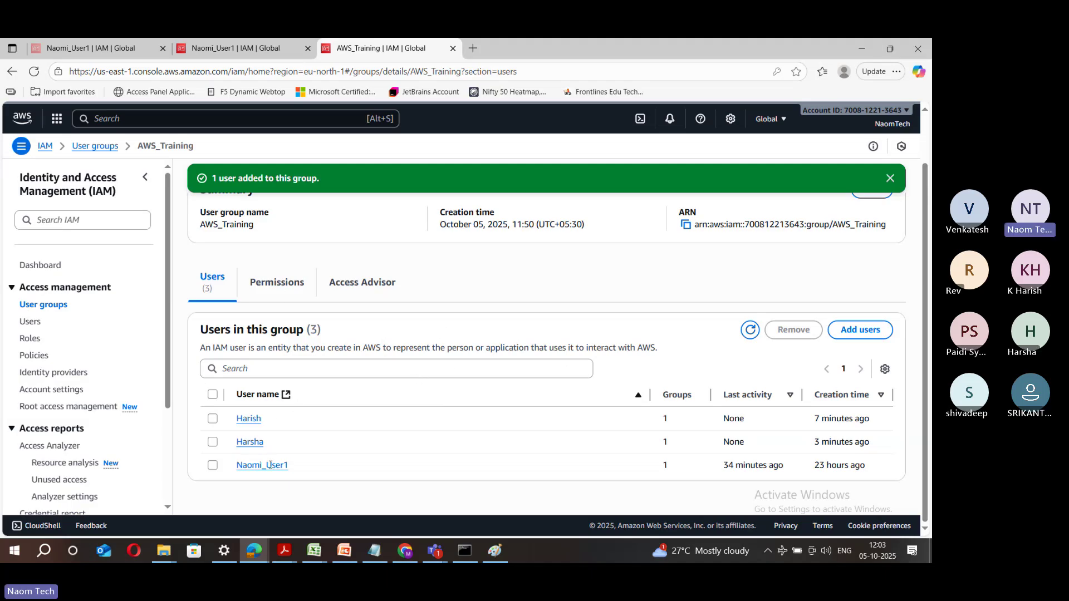
{"action": "left_click", "coordinate": [266, 465]}
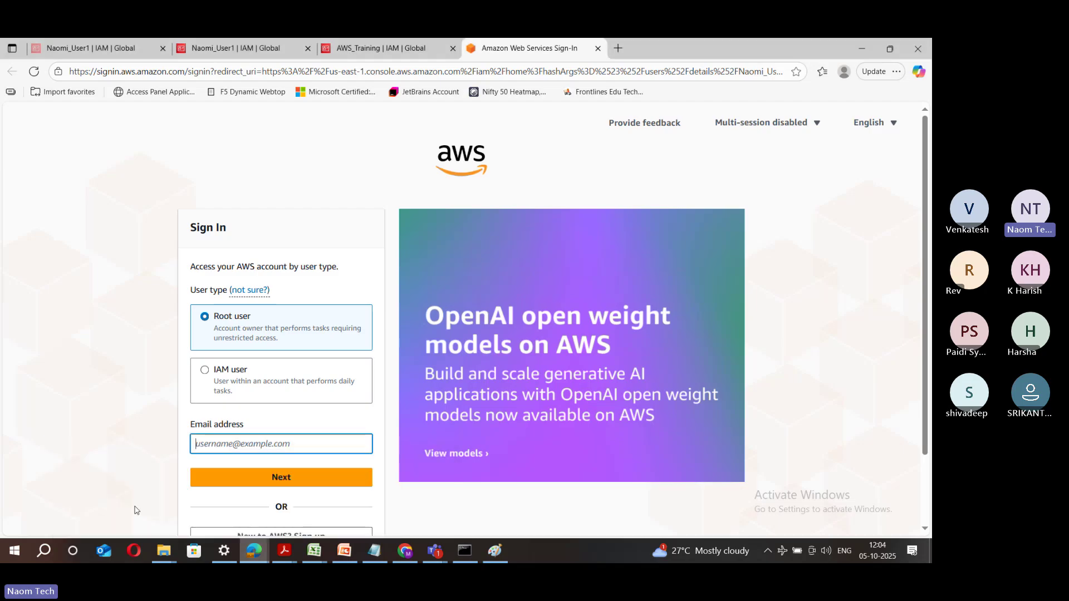
Dismiss the signed-out notices on both user detail tabs and reload the sign-in page.
{"action": "scroll", "coordinate": [134, 510], "scroll_direction": "down", "scroll_amount": 2}
{"action": "mouse_move", "coordinate": [254, 551]}
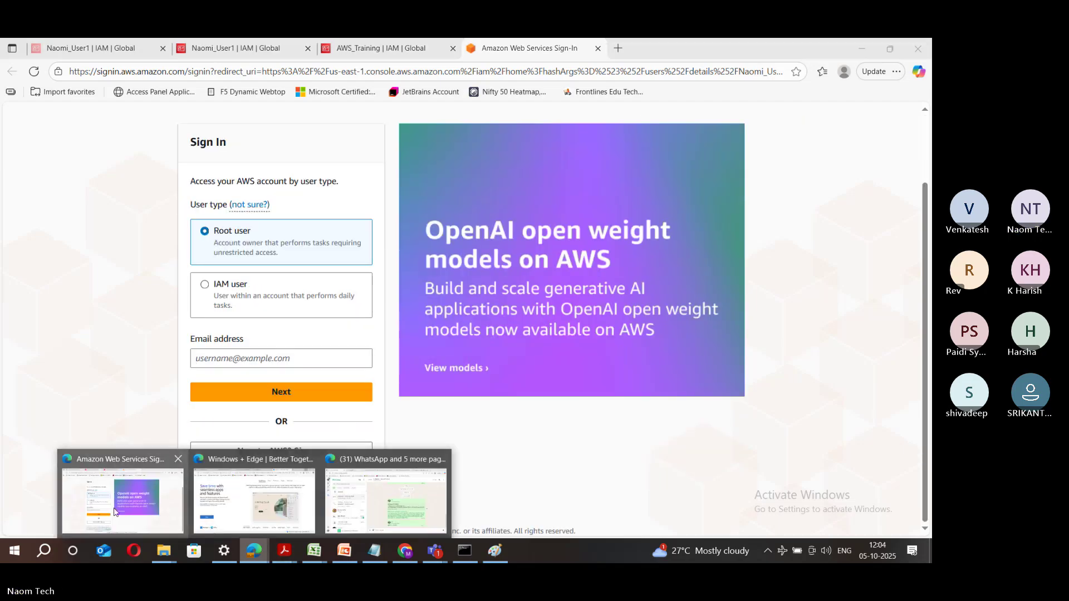
{"action": "left_click", "coordinate": [381, 48]}
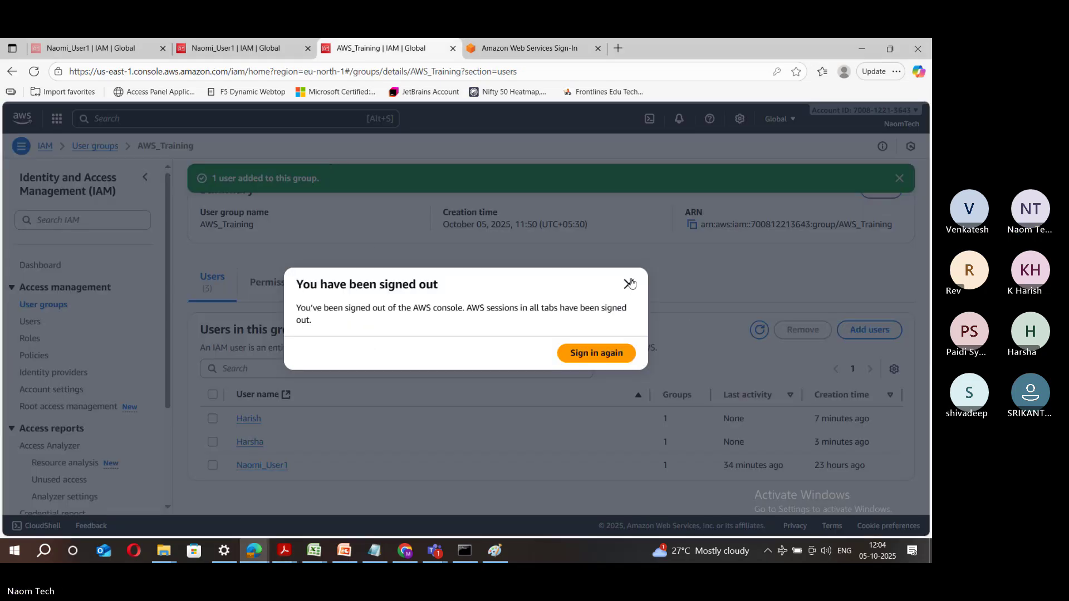
{"action": "left_click", "coordinate": [278, 56]}
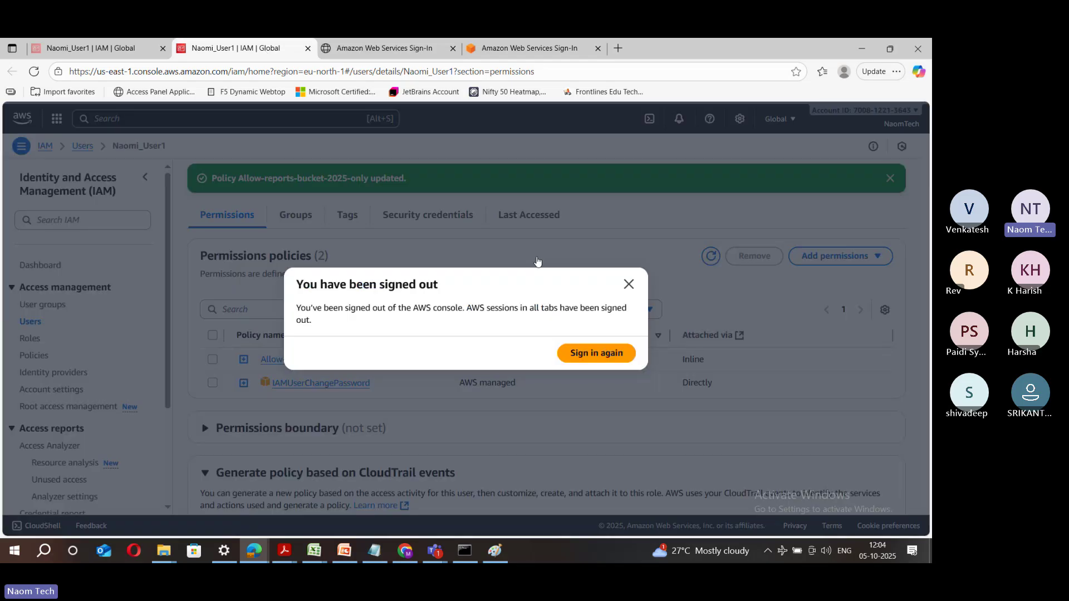
{"action": "left_click", "coordinate": [628, 283]}
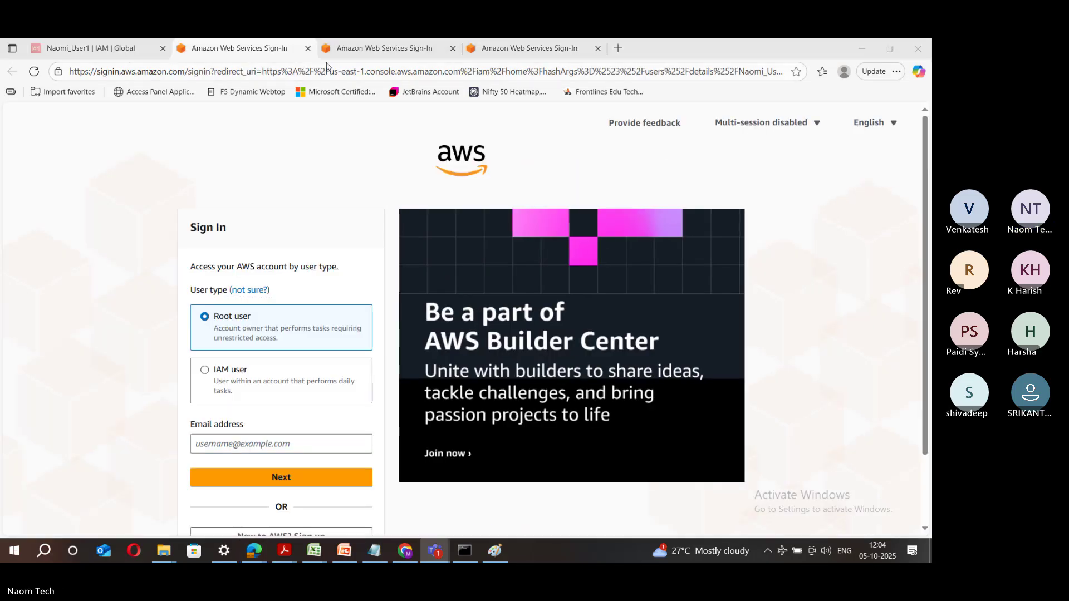
{"action": "left_click", "coordinate": [38, 50]}
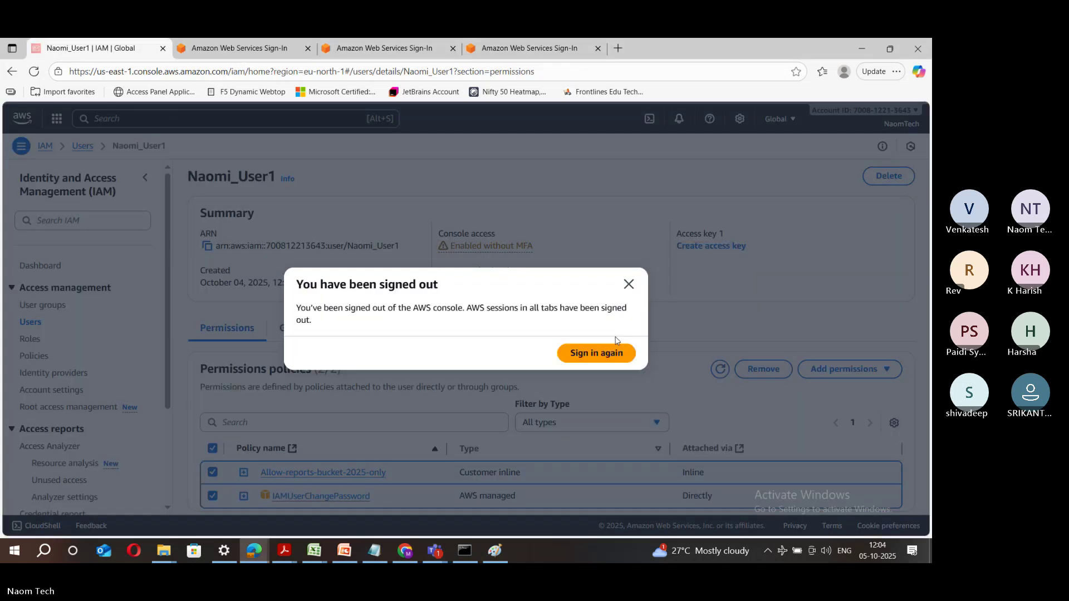
{"action": "left_click", "coordinate": [562, 353]}
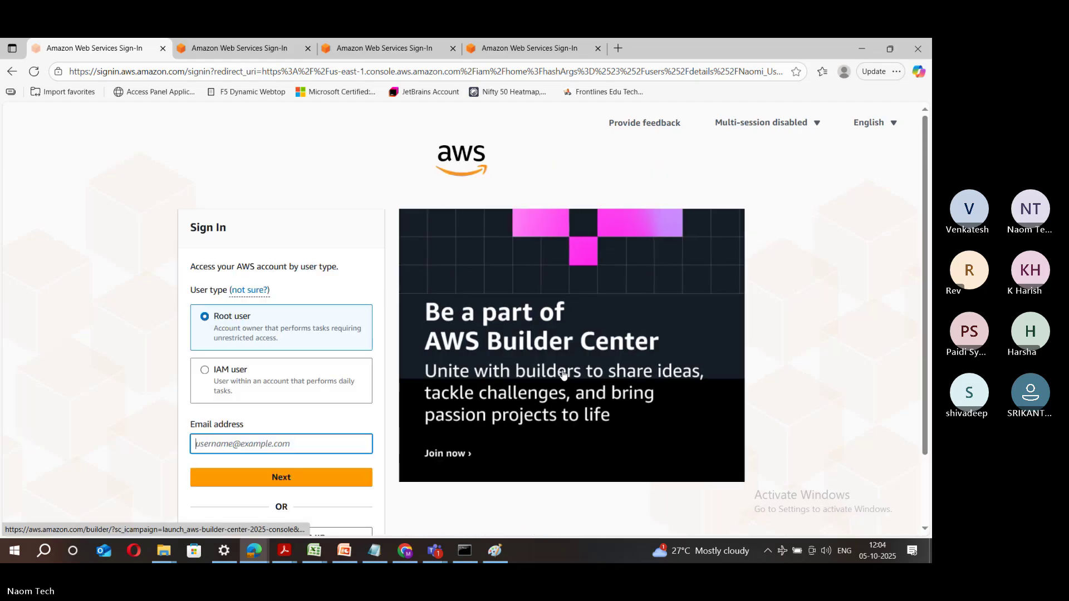
Sign in as root with the saved e-mail, password and MFA code.
{"action": "left_click", "coordinate": [244, 443]}
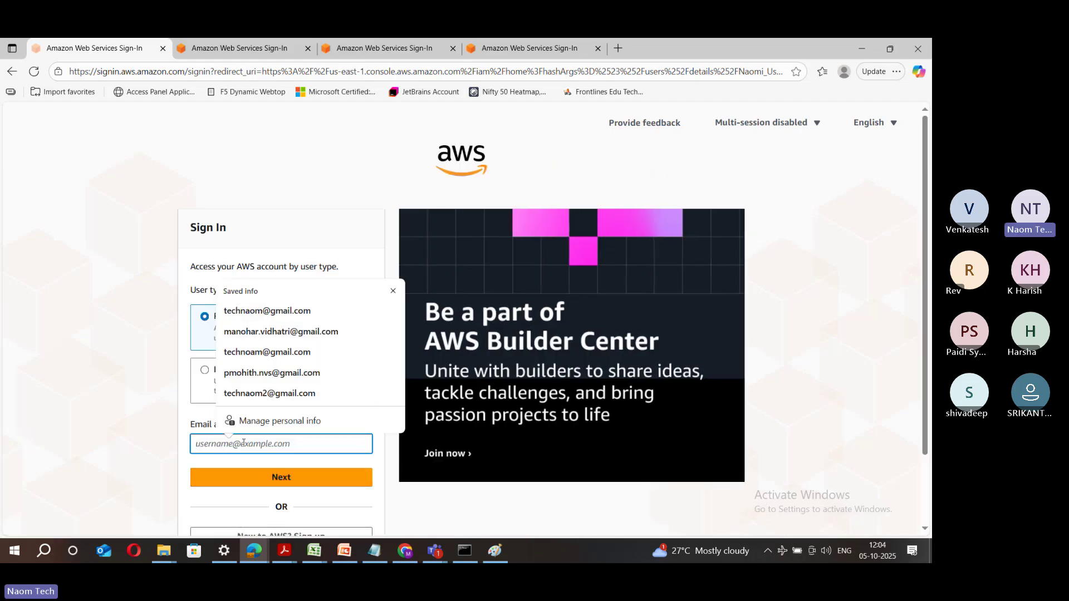
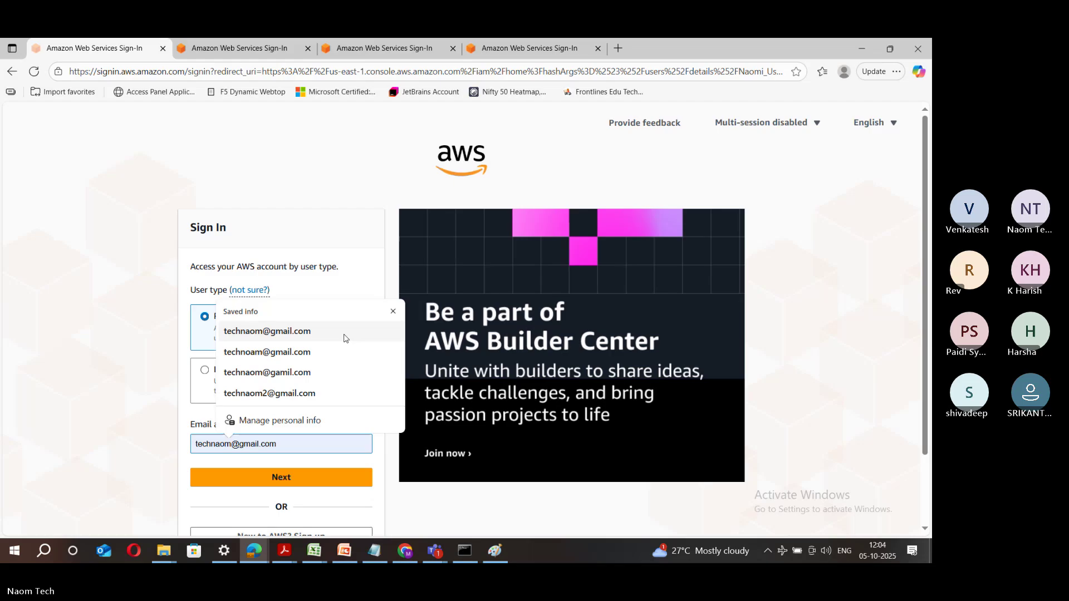
{"action": "left_click", "coordinate": [346, 332]}
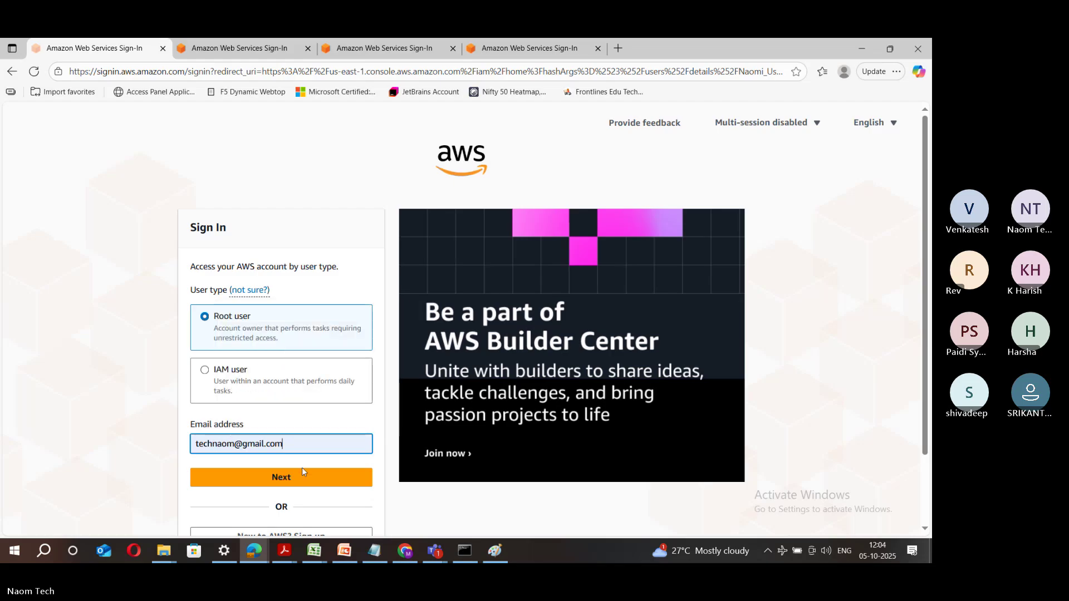
{"action": "left_click", "coordinate": [302, 471]}
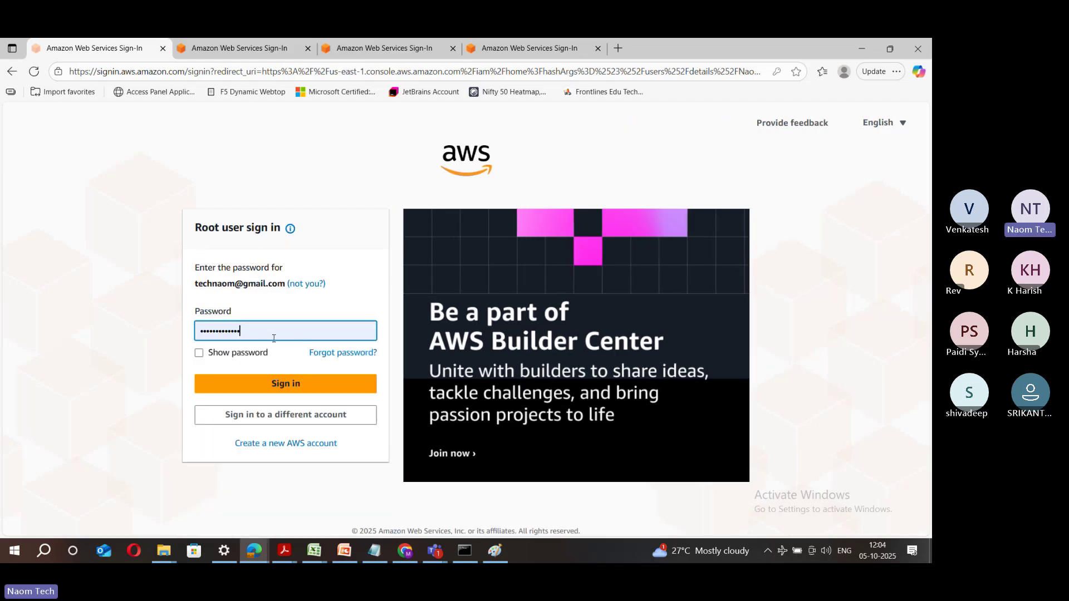
{"action": "left_click", "coordinate": [298, 384]}
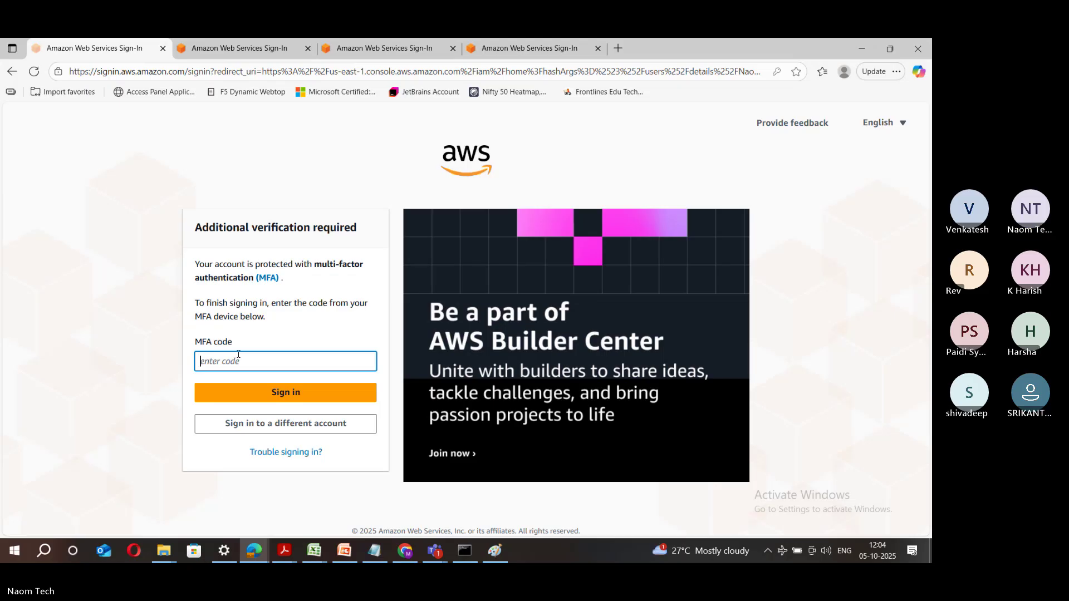
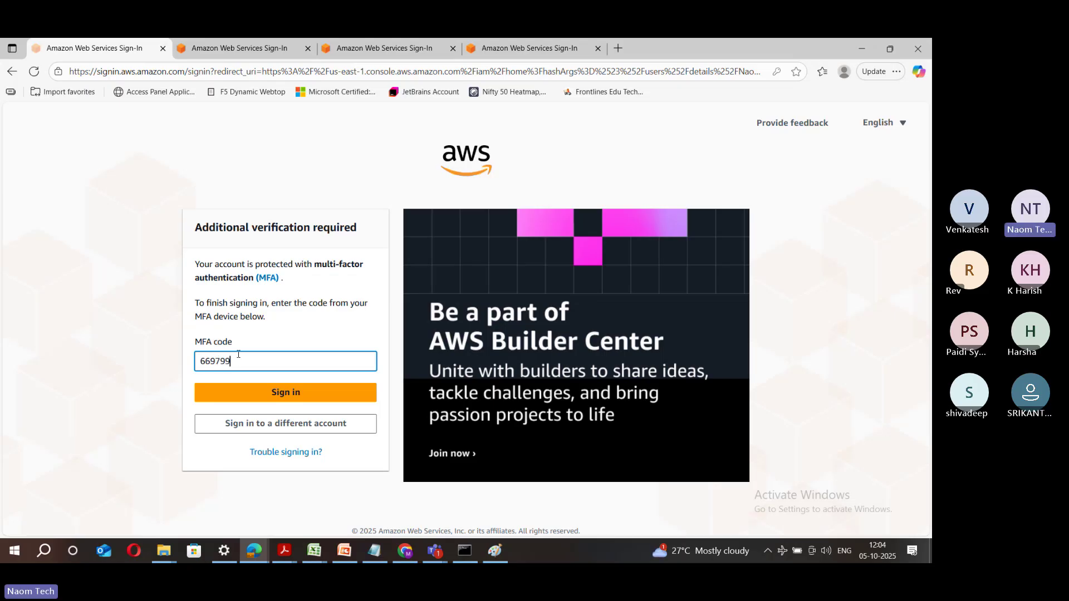
{"action": "key", "text": "Return"}
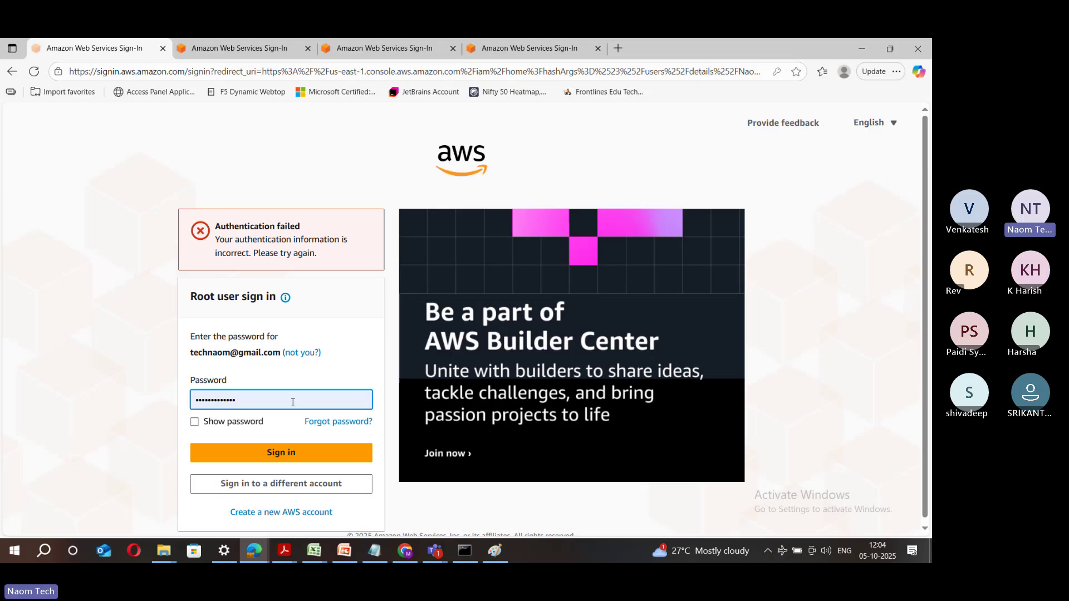
Re-enter the root password after the failed attempt, submit a new MFA code, and decline saving it.
{"action": "left_click", "coordinate": [292, 402]}
{"action": "key", "text": "BackSpace"}
{"action": "key", "text": "BackSpace"}
{"action": "key", "text": "BackSpace"}
{"action": "key", "text": "BackSpace"}
{"action": "key", "text": "BackSpace"}
{"action": "key", "text": "BackSpace"}
{"action": "key", "text": "BackSpace"}
{"action": "key", "text": "BackSpace"}
{"action": "key", "text": "BackSpace"}
{"action": "key", "text": "BackSpace"}
{"action": "key", "text": "BackSpace"}
{"action": "key", "text": "BackSpace"}
{"action": "key", "text": "BackSpace"}
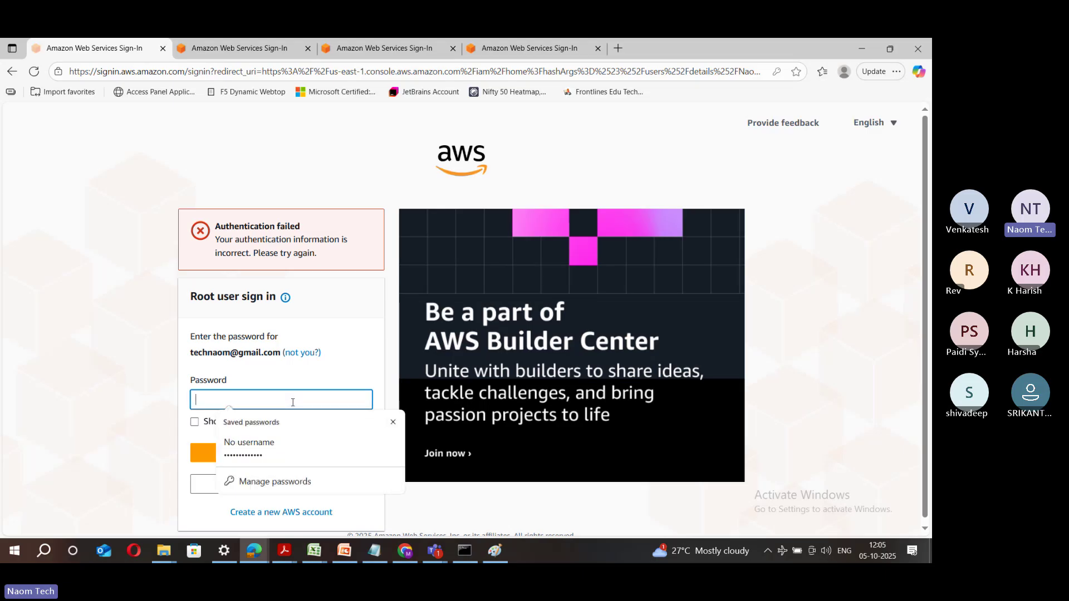
{"action": "type", "text": "•••••••••••"}
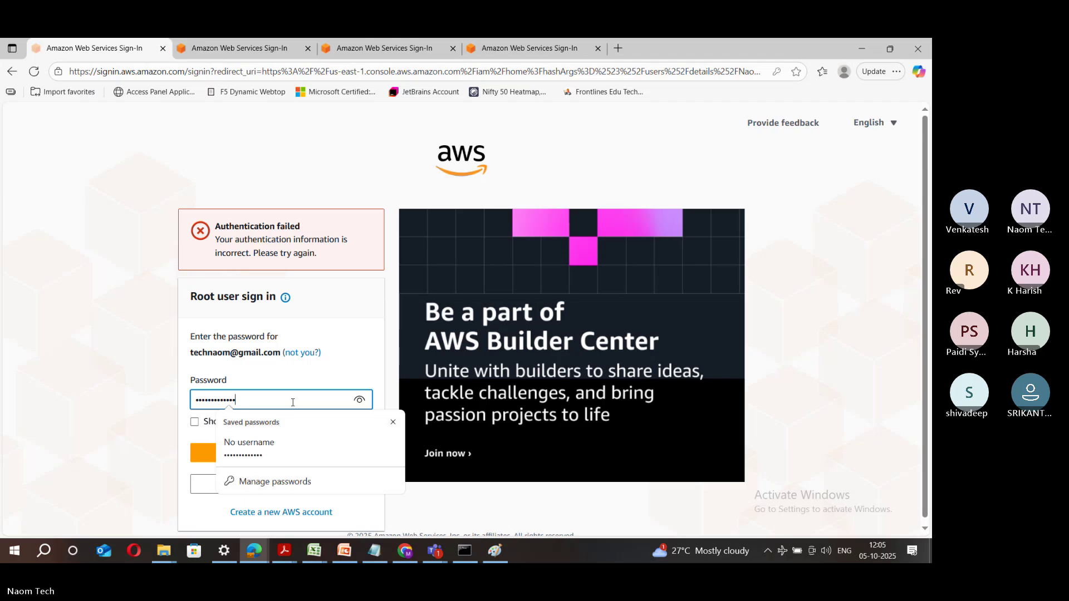
{"action": "left_click", "coordinate": [64, 358]}
{"action": "left_click", "coordinate": [274, 462]}
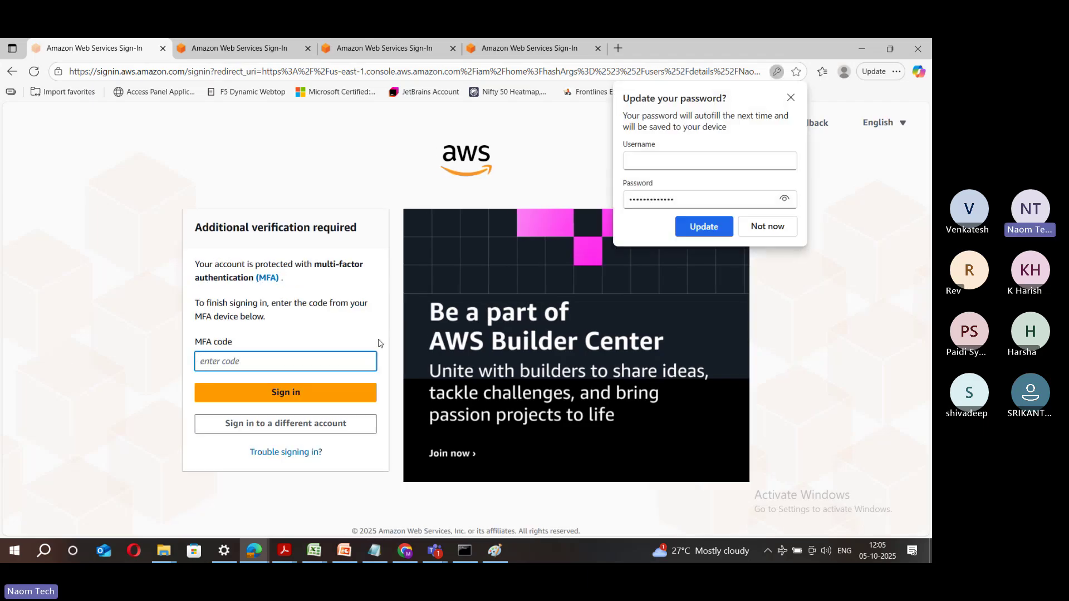
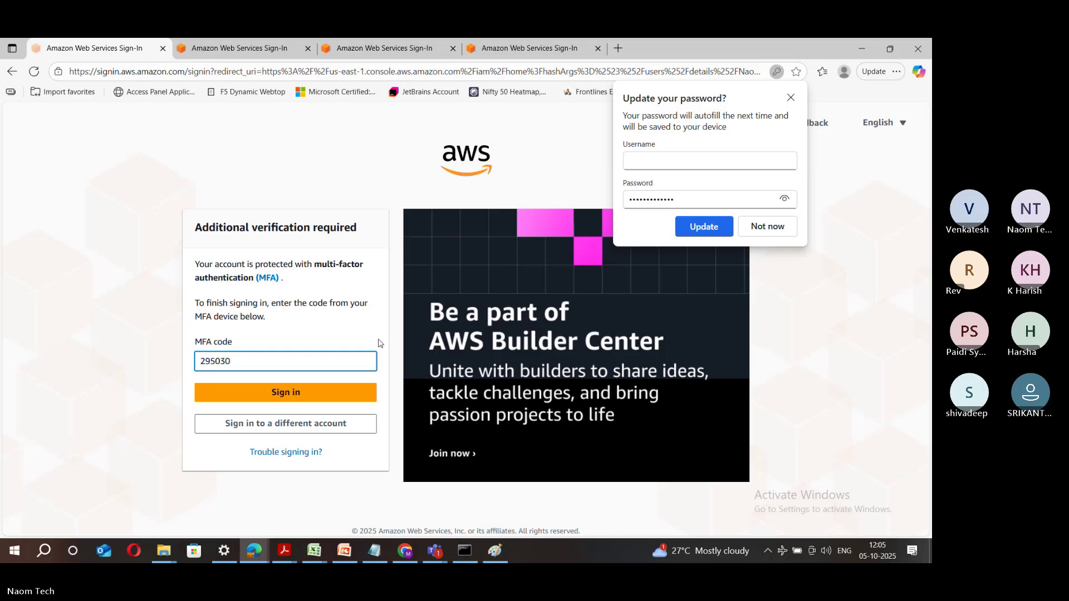
{"action": "key", "text": "Return"}
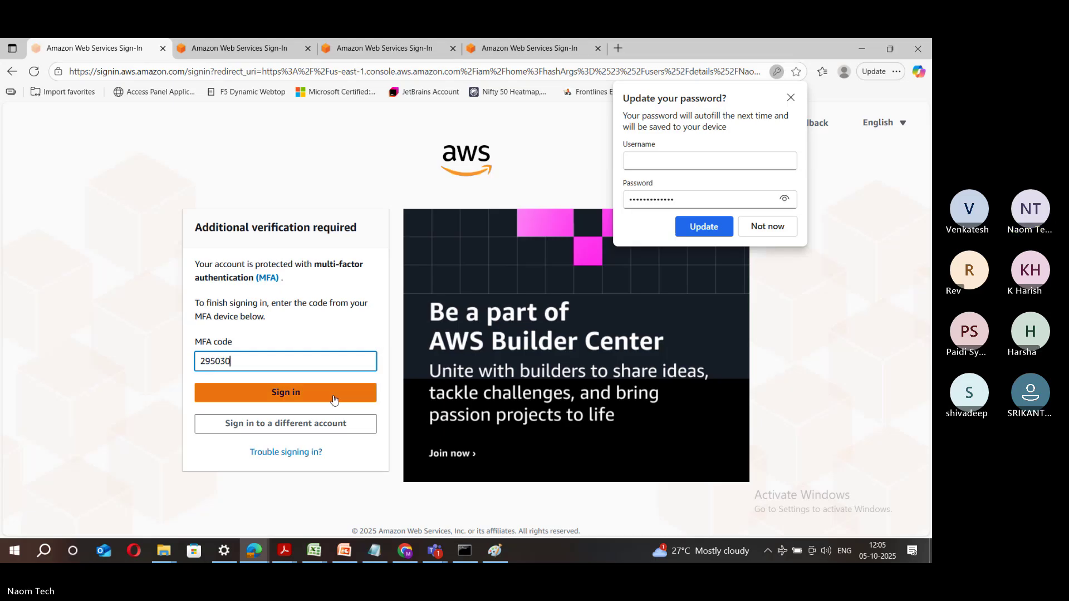
{"action": "left_click", "coordinate": [781, 234]}
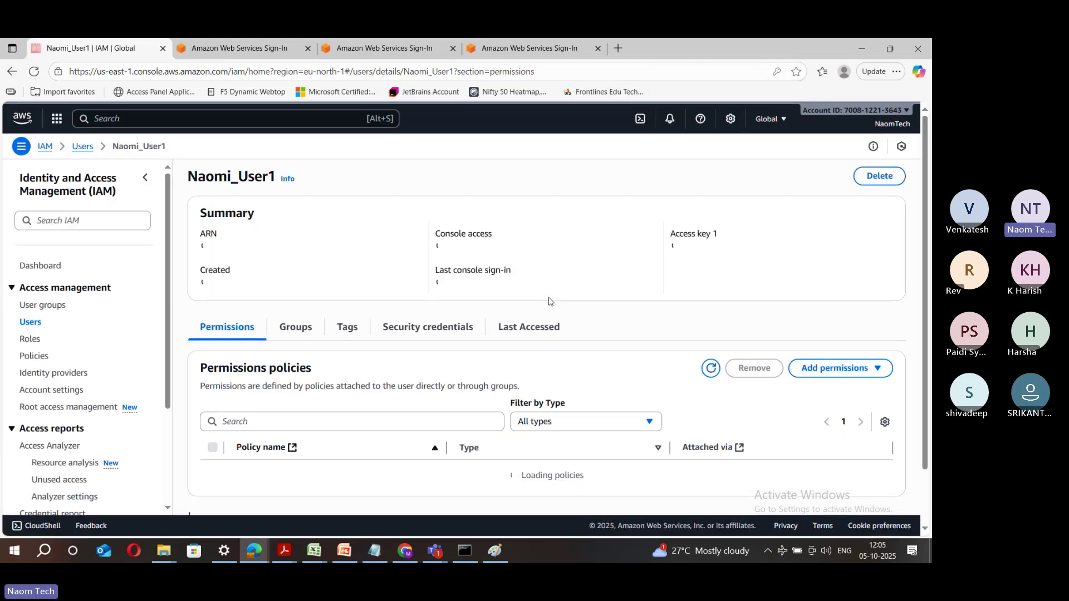
Check the user's AWS_Training membership with AmazonS3FullAccess, then switch to Chrome's S3 buckets list.
{"action": "scroll", "coordinate": [337, 350], "scroll_direction": "down", "scroll_amount": 1}
{"action": "scroll", "coordinate": [337, 350], "scroll_direction": "down", "scroll_amount": 1}
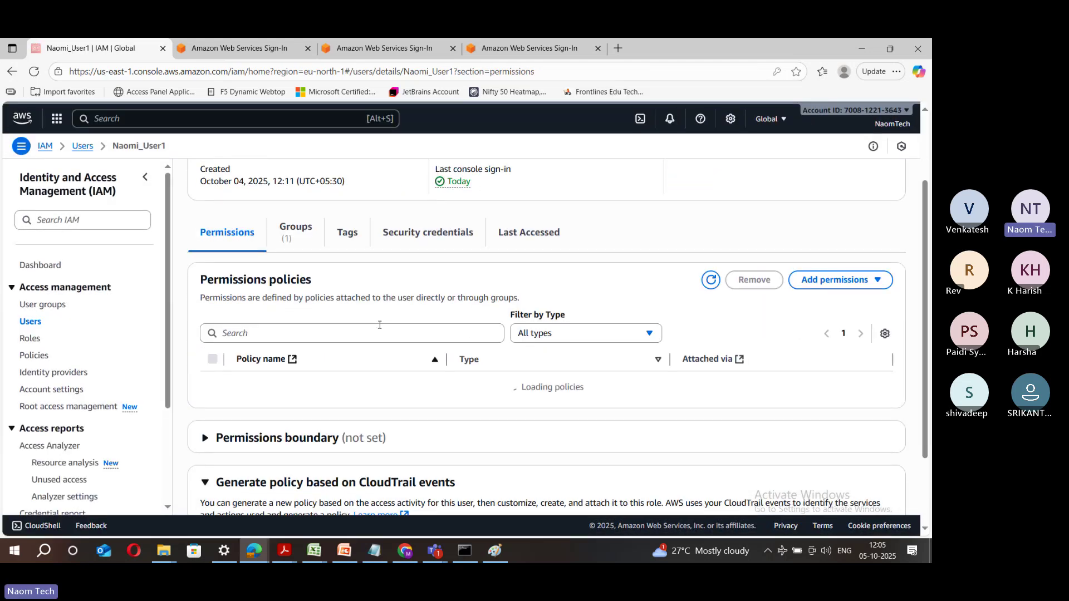
{"action": "scroll", "coordinate": [377, 333], "scroll_direction": "up", "scroll_amount": 2}
{"action": "left_click", "coordinate": [302, 315]}
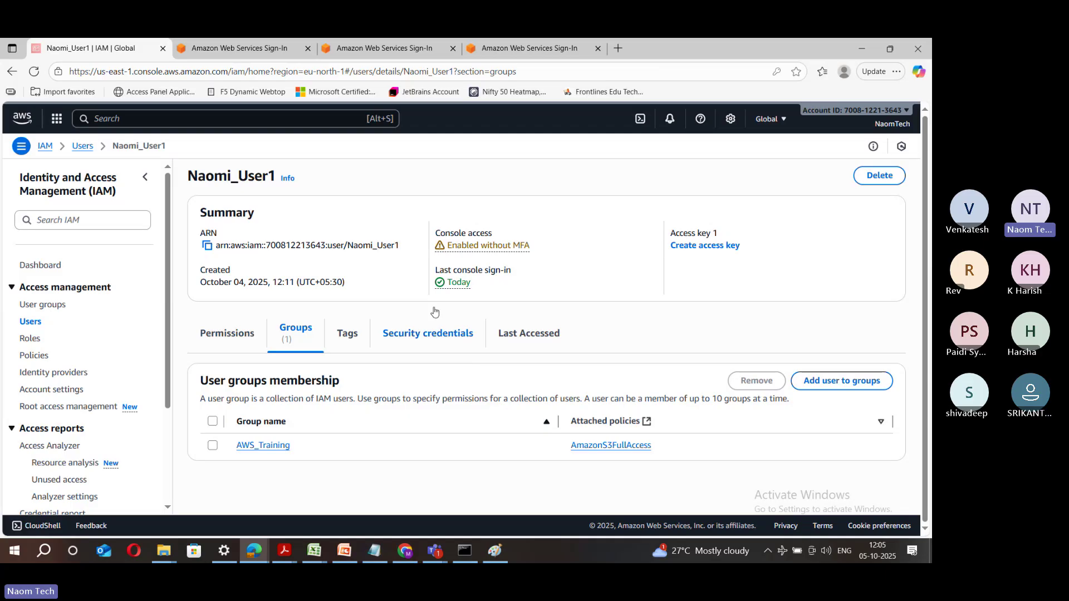
{"action": "left_click", "coordinate": [405, 550]}
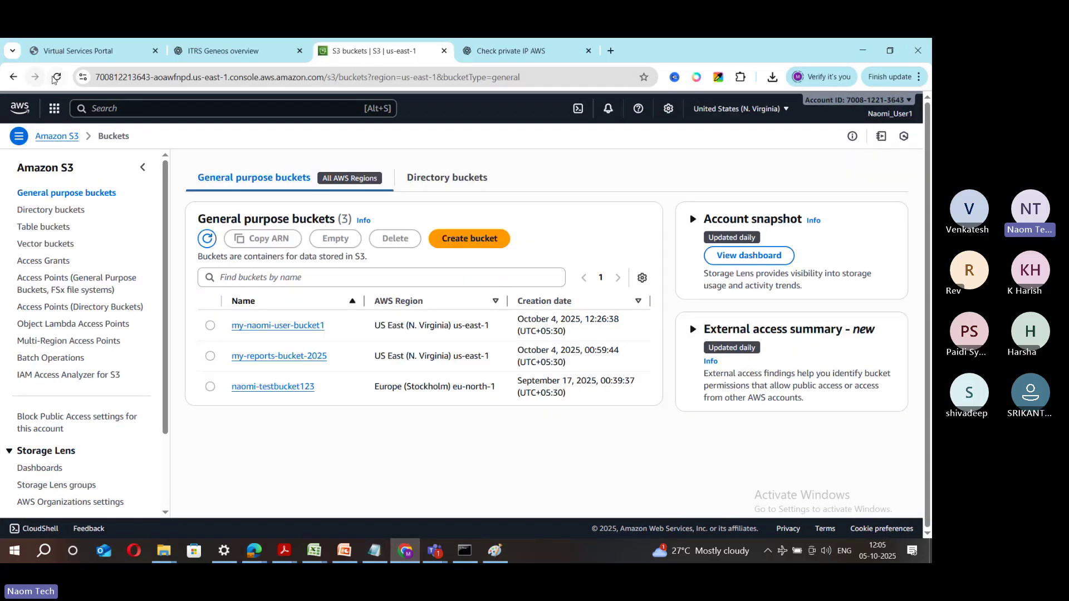
{"action": "left_click", "coordinate": [57, 77]}
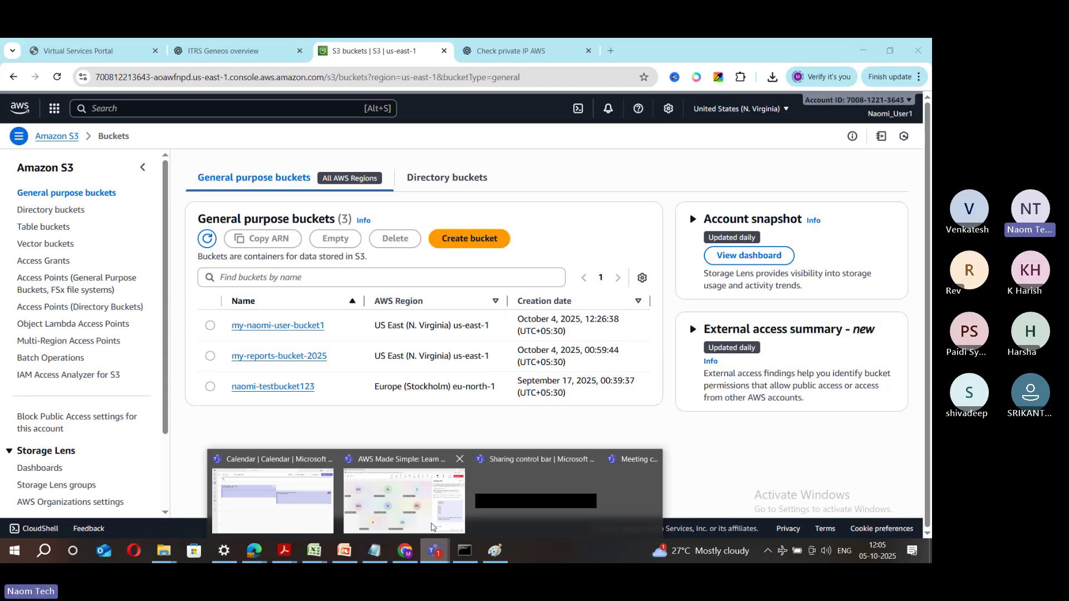
{"action": "left_click", "coordinate": [435, 551]}
{"action": "left_click", "coordinate": [420, 505]}
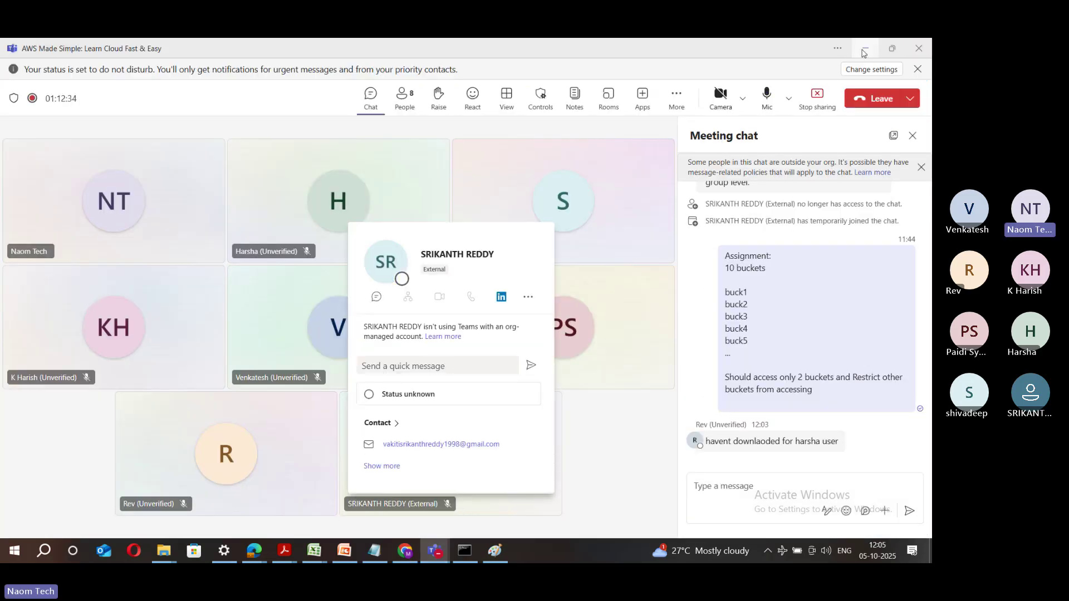
Leave the Teams meeting window and return to the Chrome S3 general purpose buckets list.
{"action": "key", "text": "alt+Tab"}
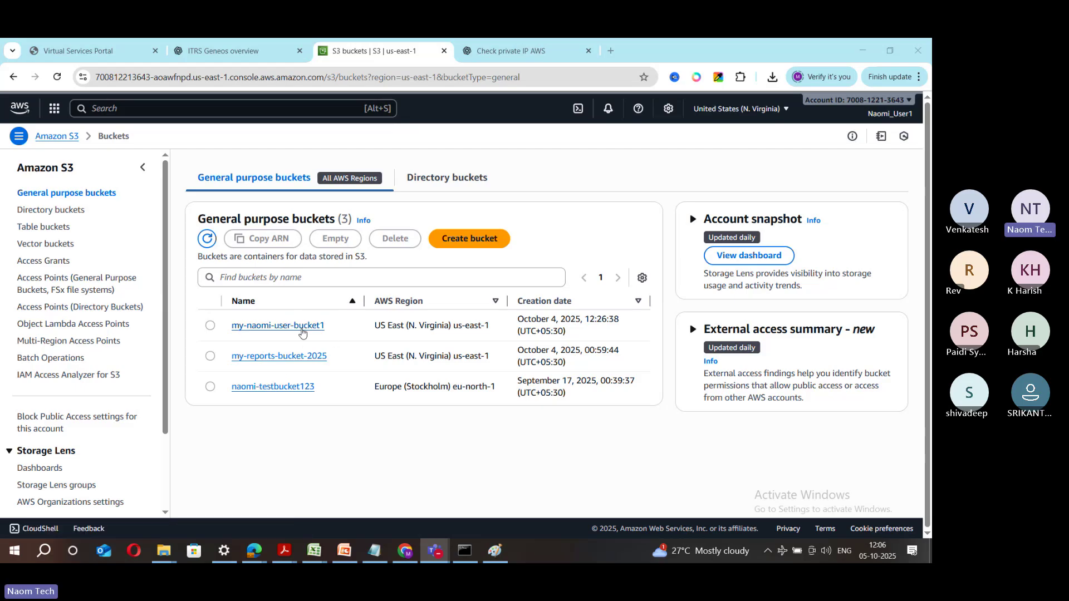
Look inside my-naomi-user-bucket1 and my-reports-bucket-2025, returning to the bucket list after each.
{"action": "left_click", "coordinate": [298, 327]}
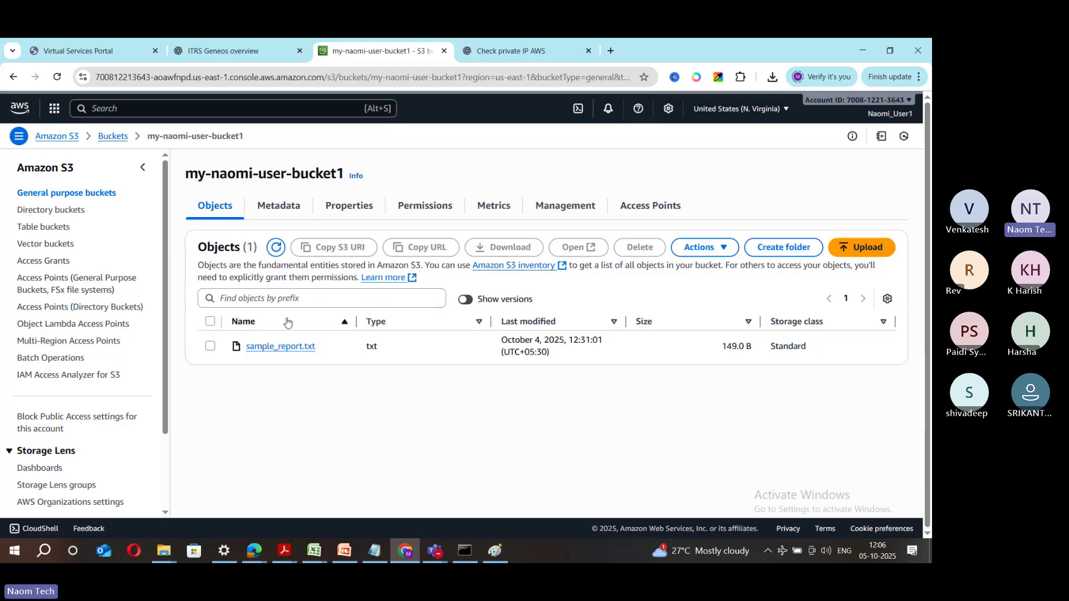
{"action": "left_click", "coordinate": [113, 136]}
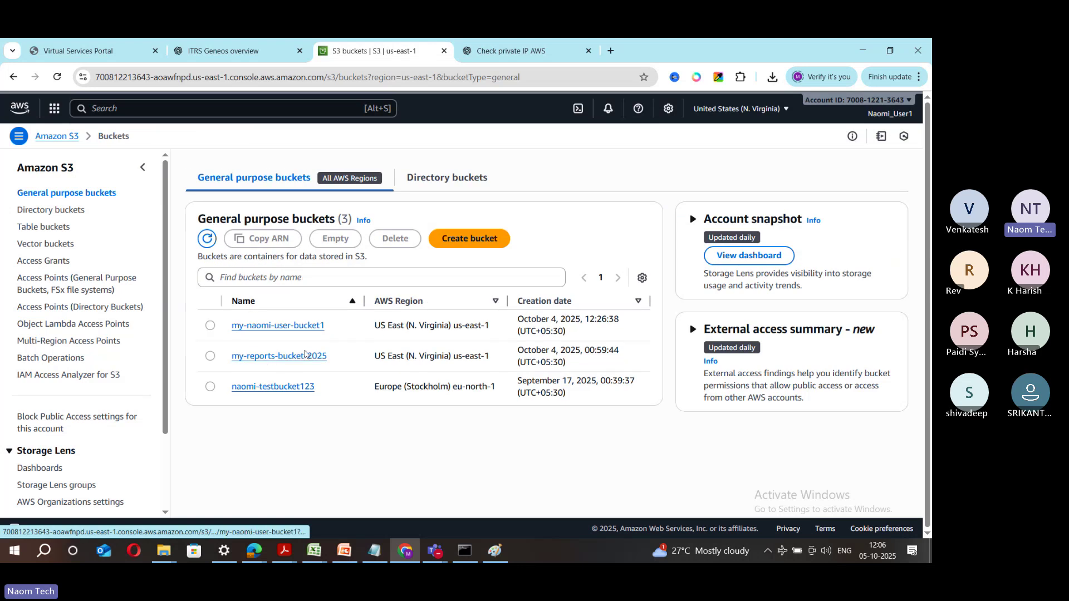
{"action": "left_click", "coordinate": [278, 356]}
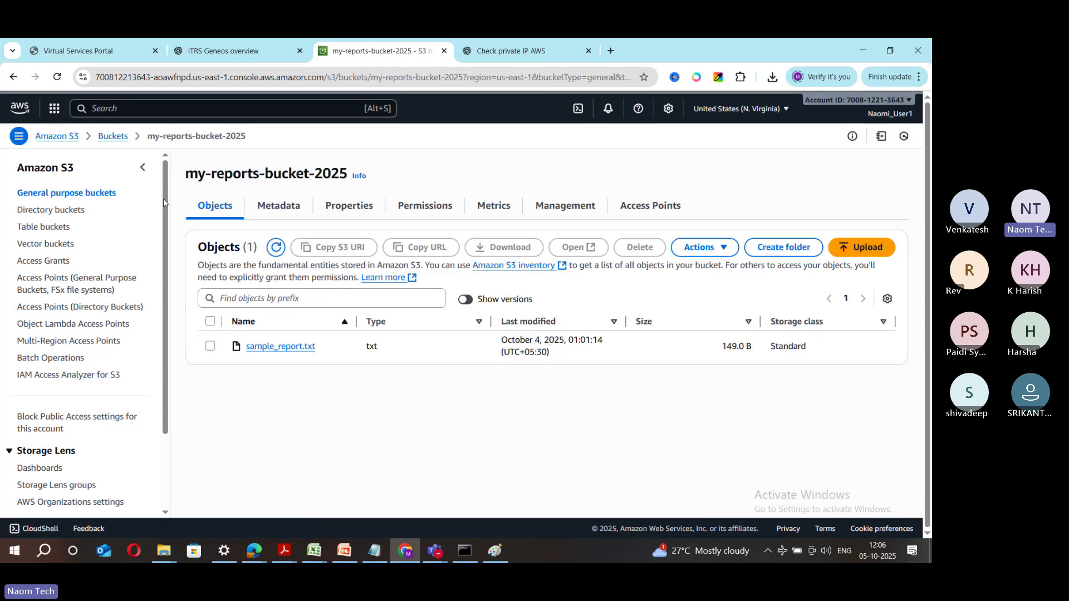
{"action": "left_click", "coordinate": [113, 136]}
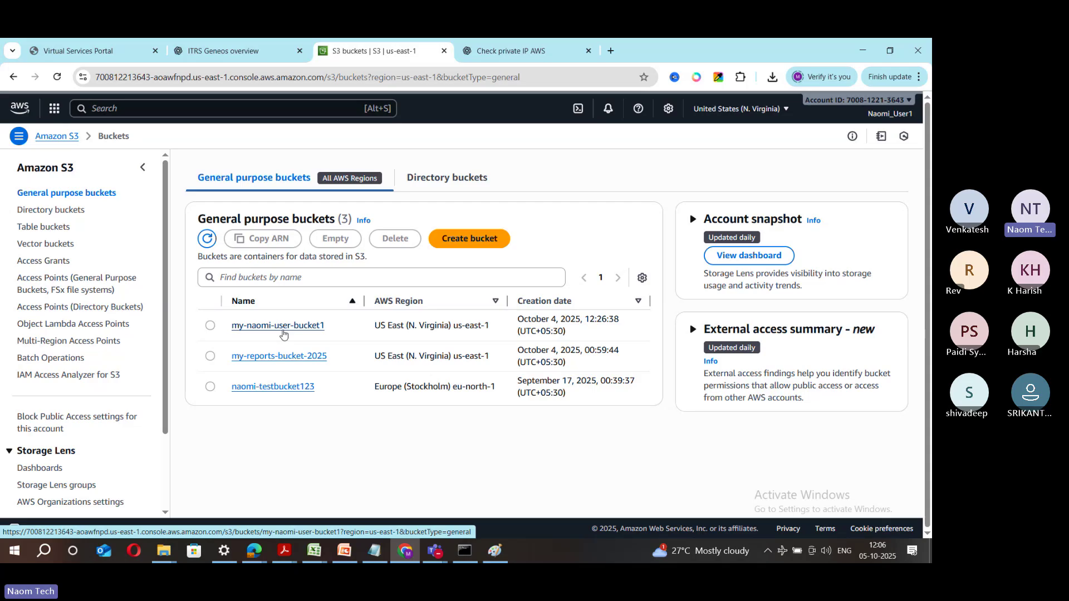
{"action": "left_click", "coordinate": [283, 332]}
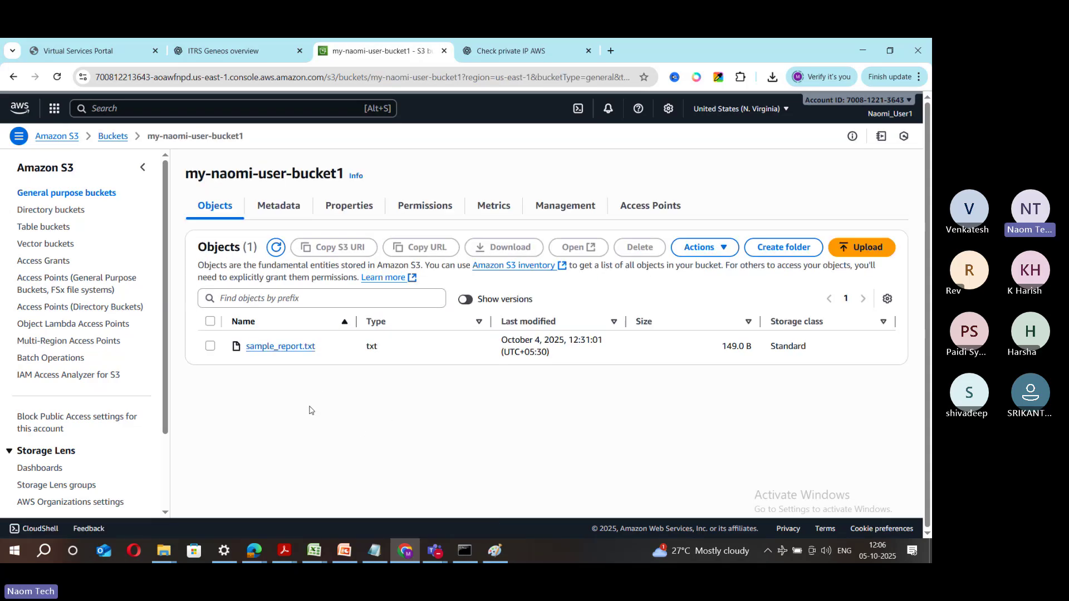
{"action": "left_click", "coordinate": [113, 137]}
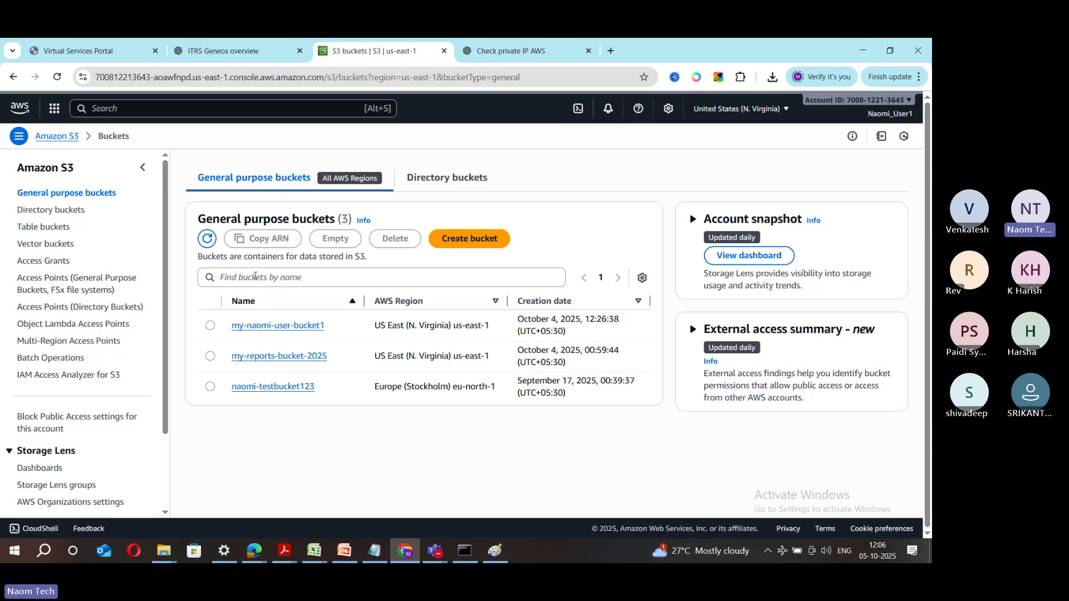
Open Naomi_User1 from IAM Users and tick the Allow-reports-bucket-2025-only inline policy.
{"action": "mouse_move", "coordinate": [254, 551]}
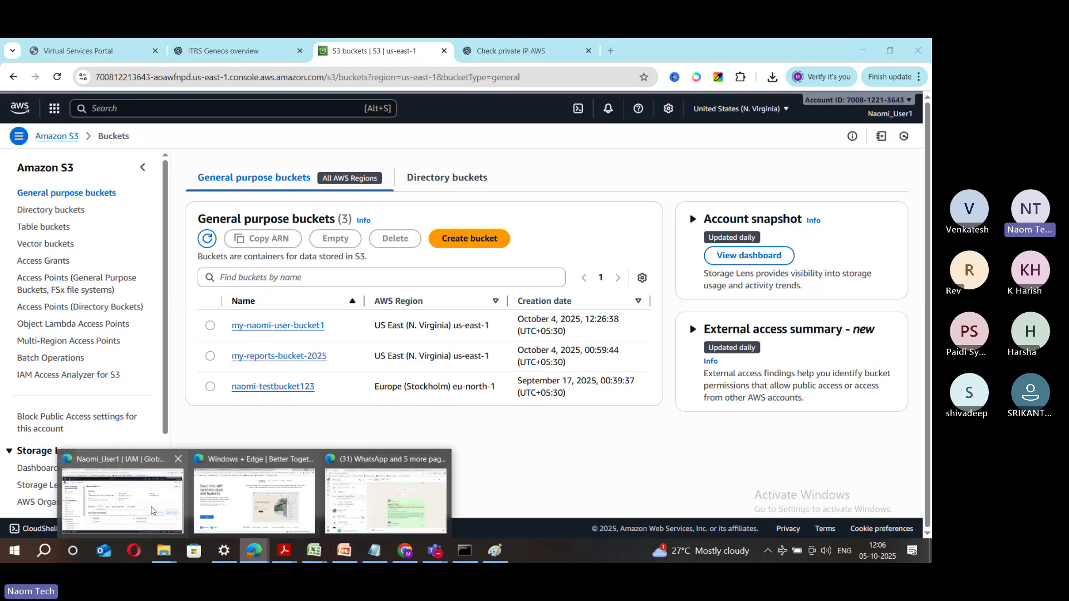
{"action": "left_click", "coordinate": [117, 509]}
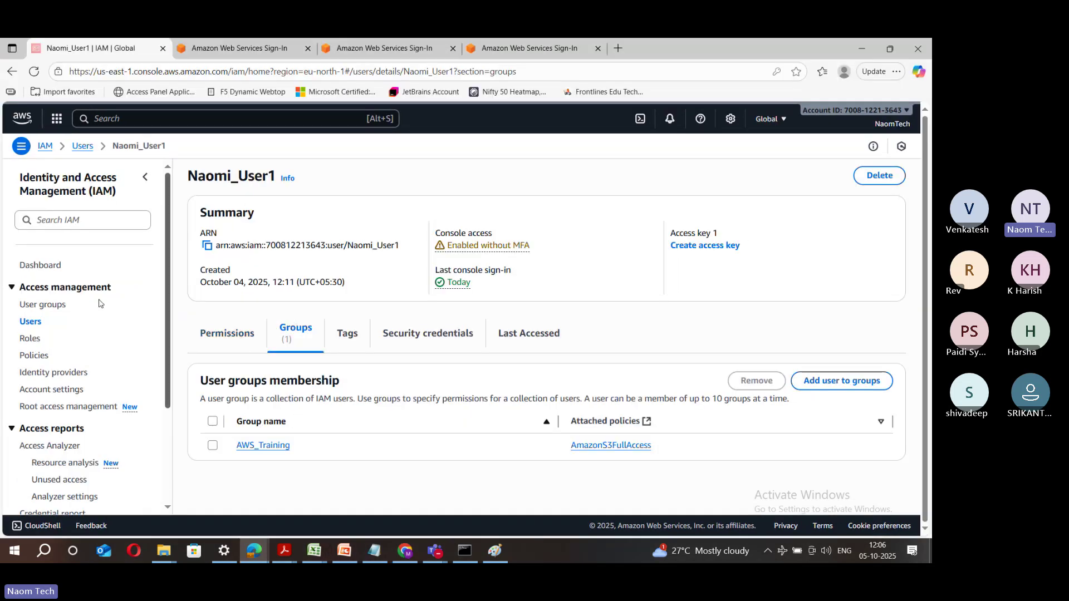
{"action": "left_click", "coordinate": [33, 322]}
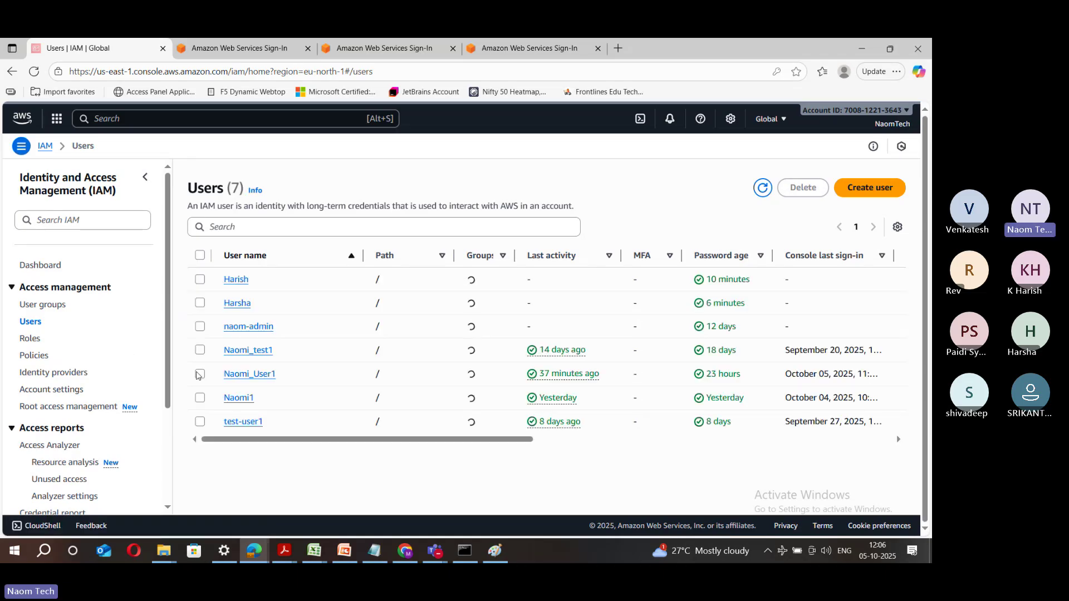
{"action": "left_click", "coordinate": [200, 374]}
{"action": "left_click", "coordinate": [248, 374]}
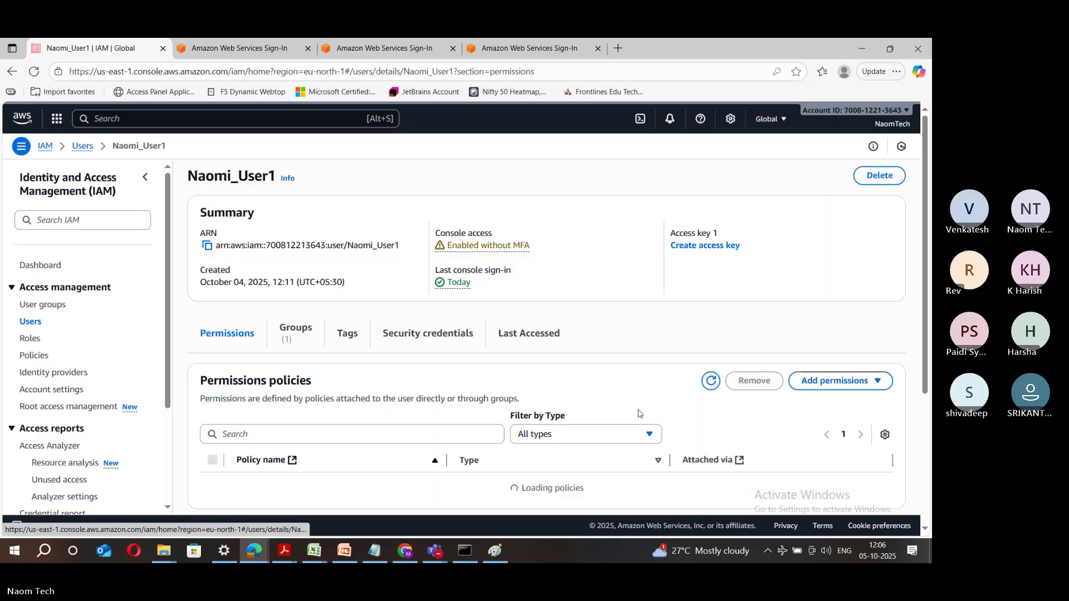
{"action": "scroll", "coordinate": [481, 383], "scroll_direction": "down", "scroll_amount": 4}
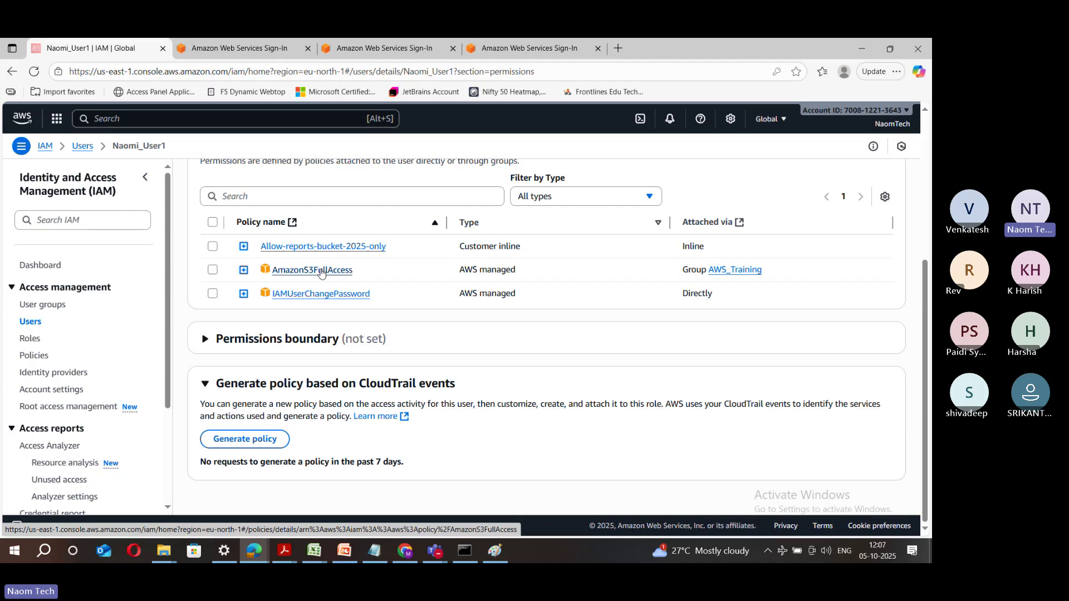
{"action": "left_click", "coordinate": [212, 246]}
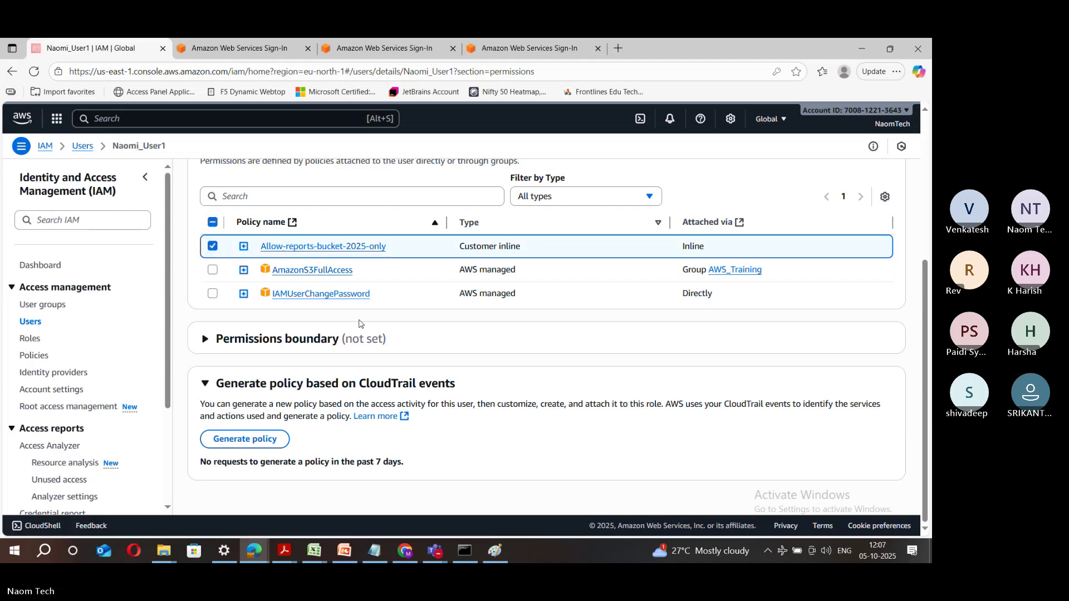
{"action": "scroll", "coordinate": [359, 324], "scroll_direction": "up", "scroll_amount": 1}
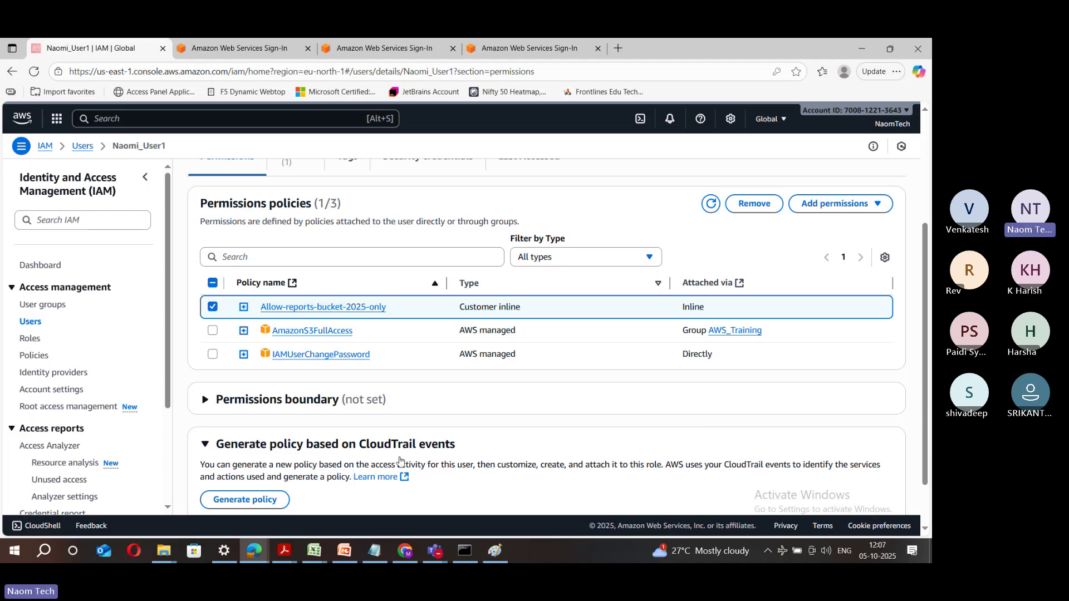
{"action": "mouse_move", "coordinate": [434, 551]}
{"action": "left_click", "coordinate": [398, 497]}
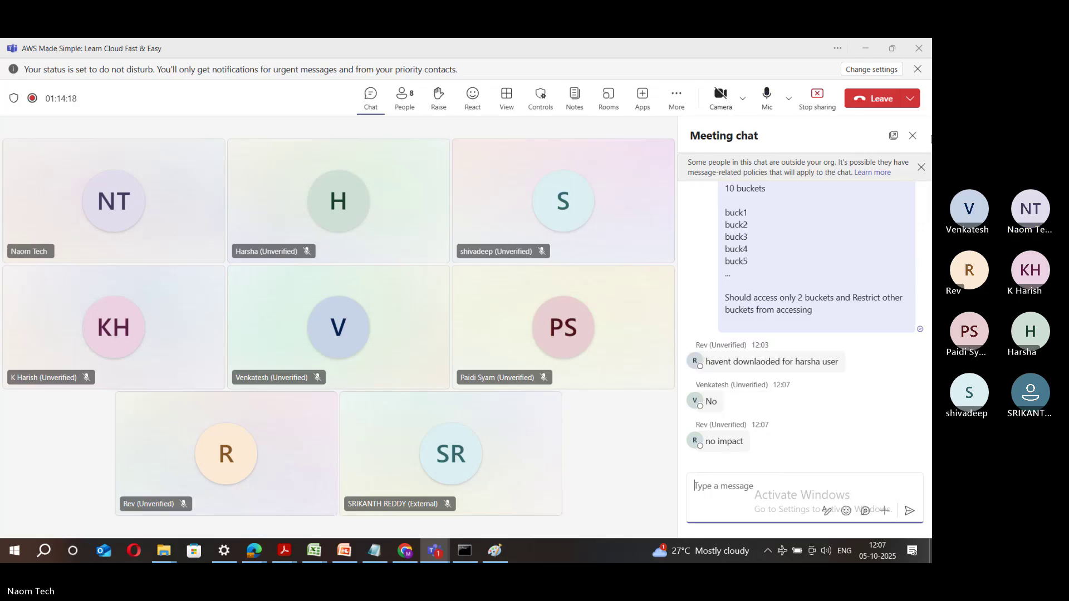
{"action": "left_click", "coordinate": [865, 48]}
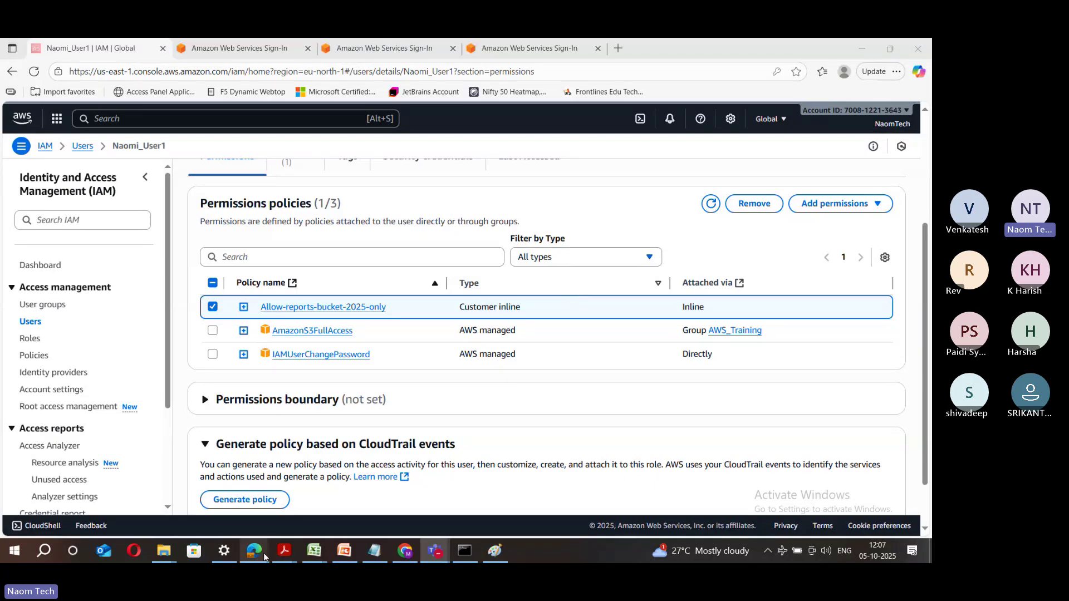
{"action": "mouse_move", "coordinate": [266, 550]}
{"action": "mouse_move", "coordinate": [321, 537]}
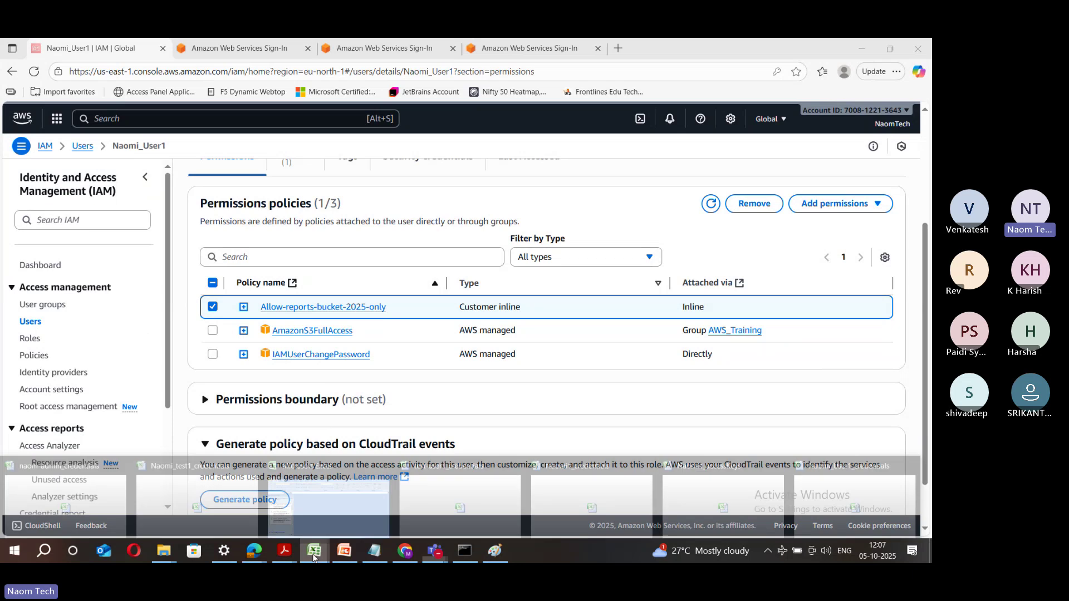
{"action": "left_click", "coordinate": [879, 512]}
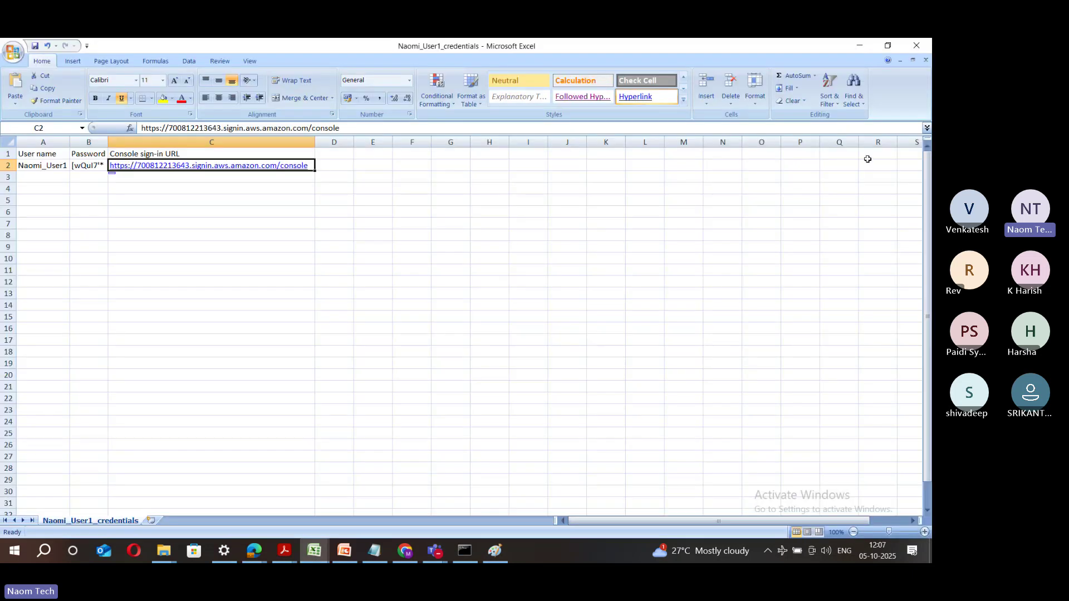
{"action": "left_click", "coordinate": [860, 46]}
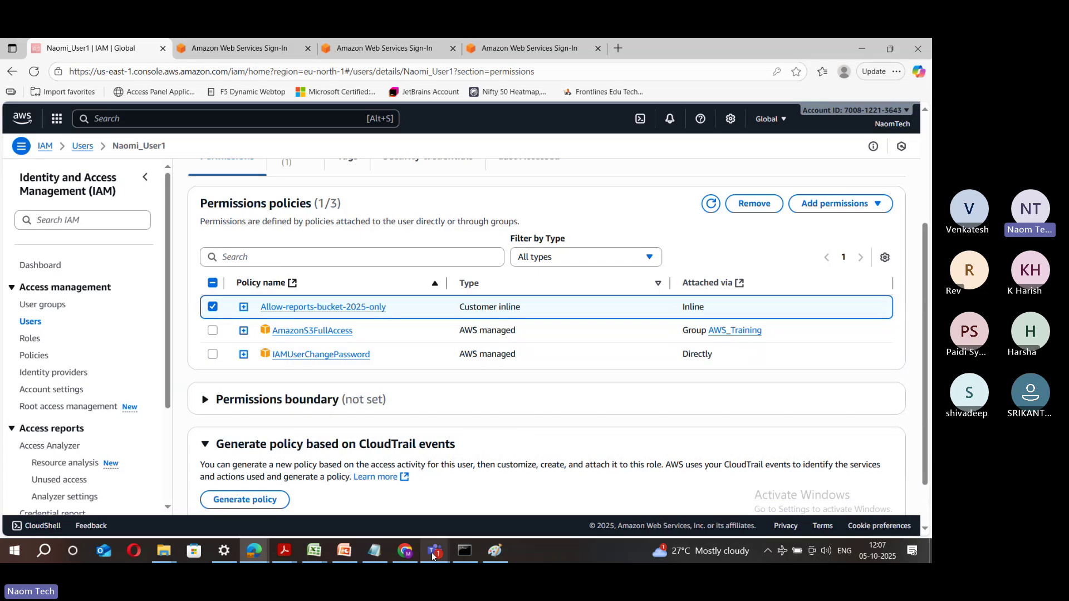
{"action": "mouse_move", "coordinate": [434, 554]}
{"action": "left_click", "coordinate": [404, 495]}
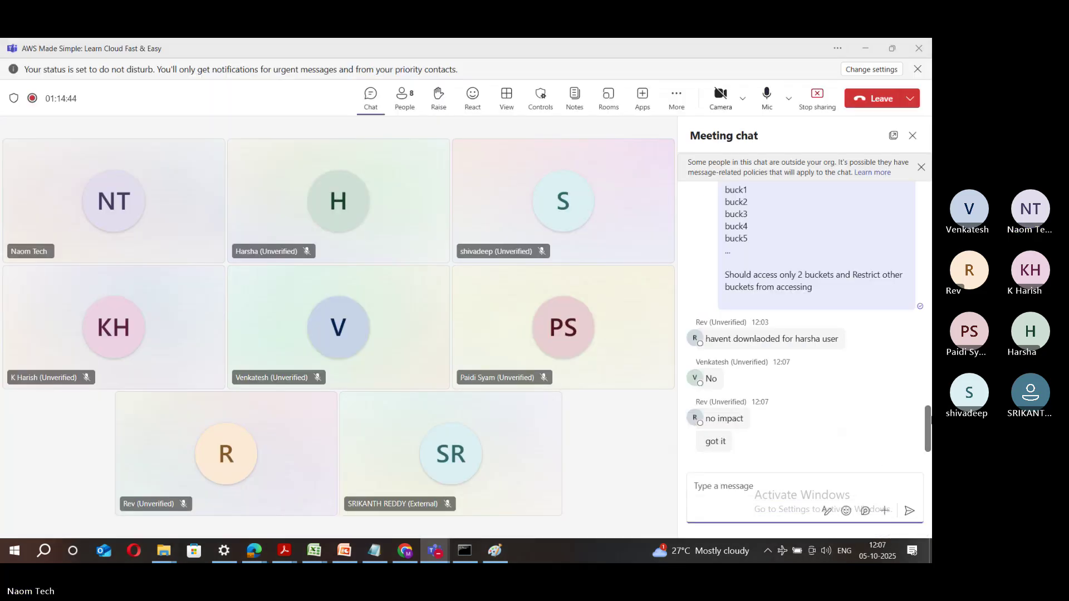
{"action": "left_click", "coordinate": [865, 49]}
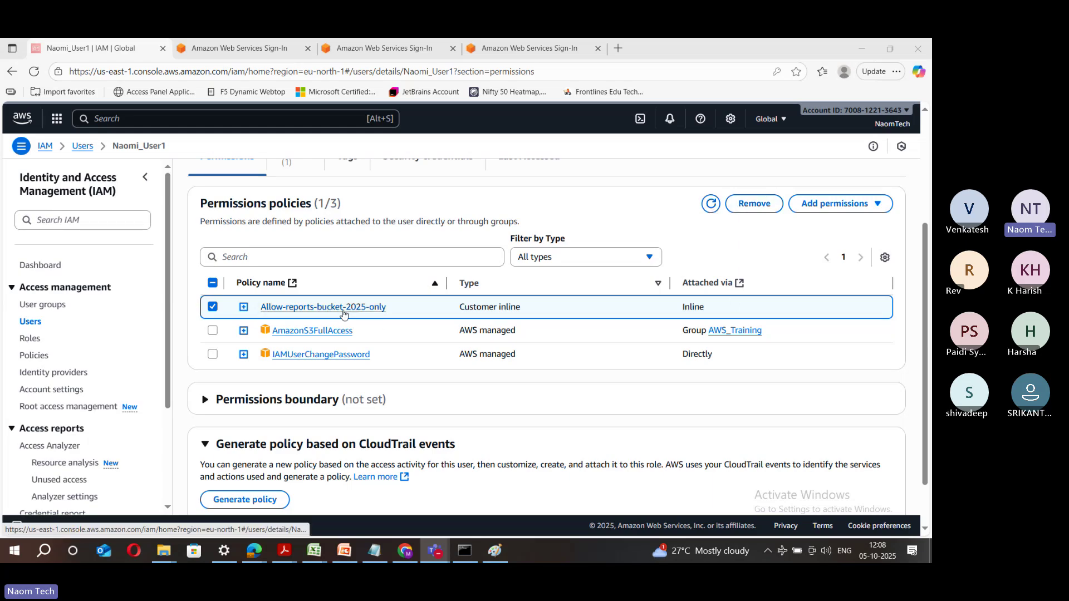
Cancel removing Allow-reports-bucket-2025-only and untick it, keeping all three policies attached.
{"action": "left_click", "coordinate": [758, 205]}
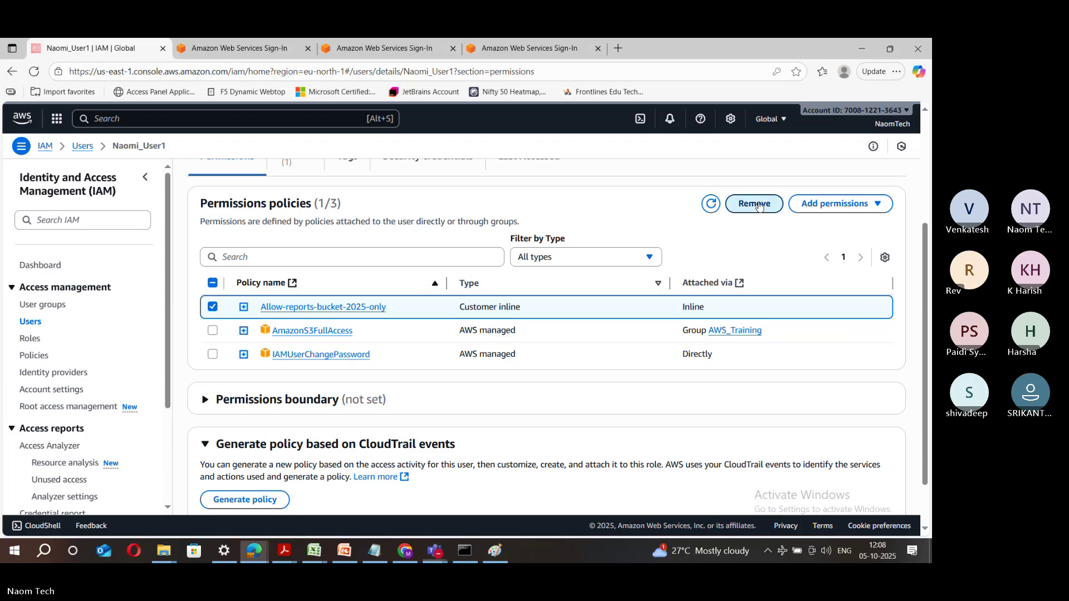
{"action": "left_click", "coordinate": [626, 285]}
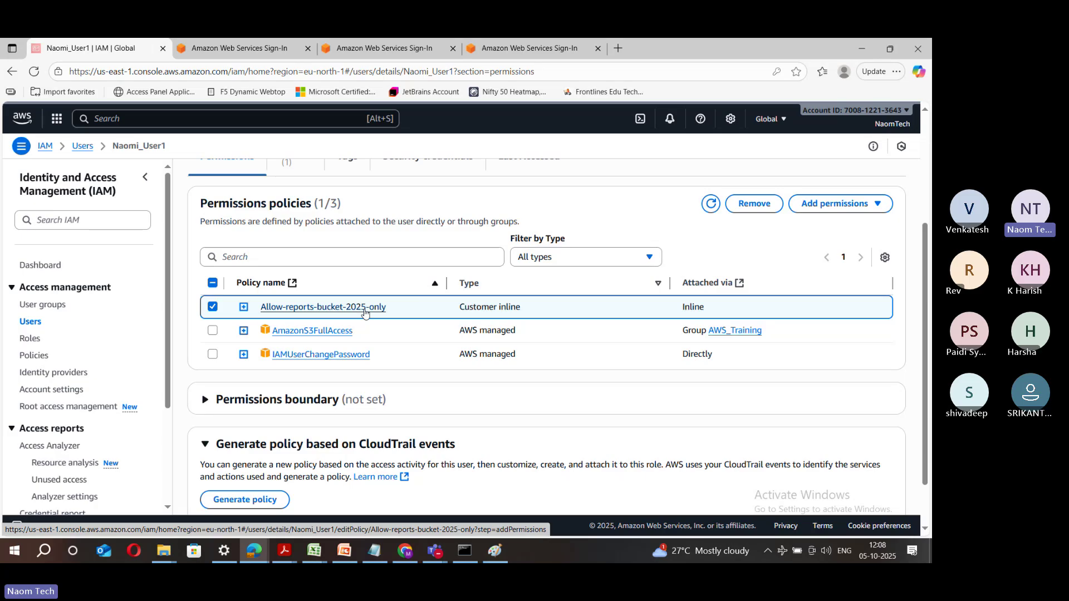
{"action": "left_click", "coordinate": [390, 311]}
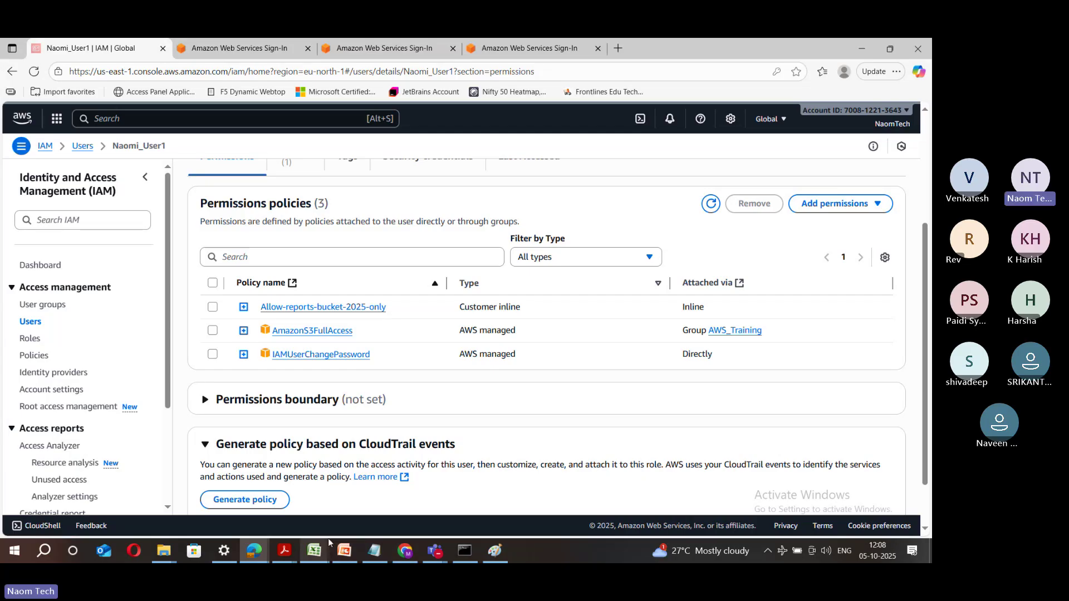
After checking the notes and Naomi_User1's IAM page, open the S3 Create bucket form.
{"action": "left_click", "coordinate": [376, 551]}
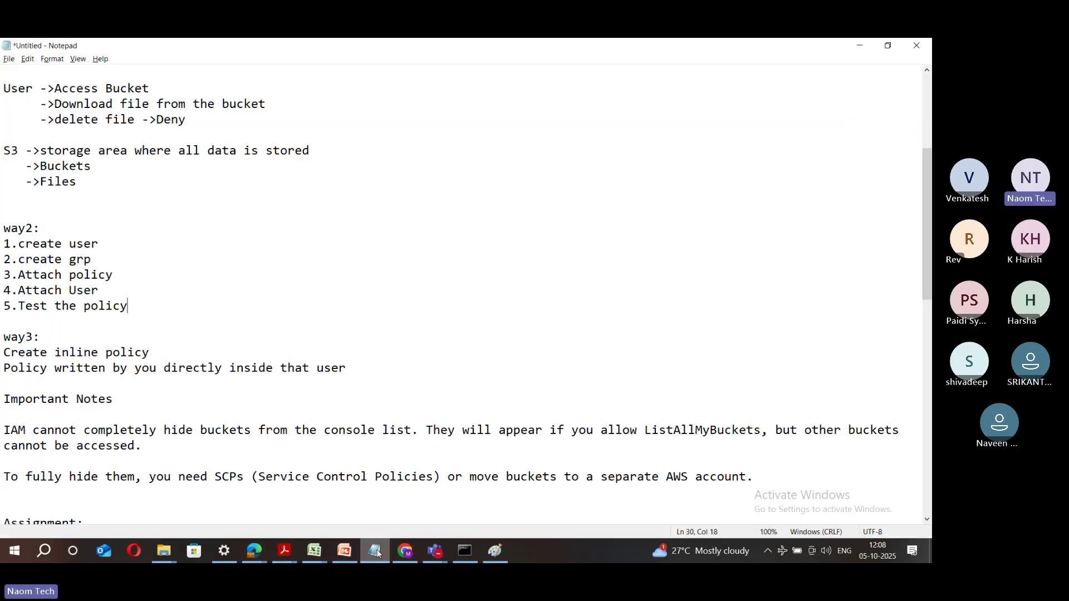
{"action": "left_click", "coordinate": [377, 551]}
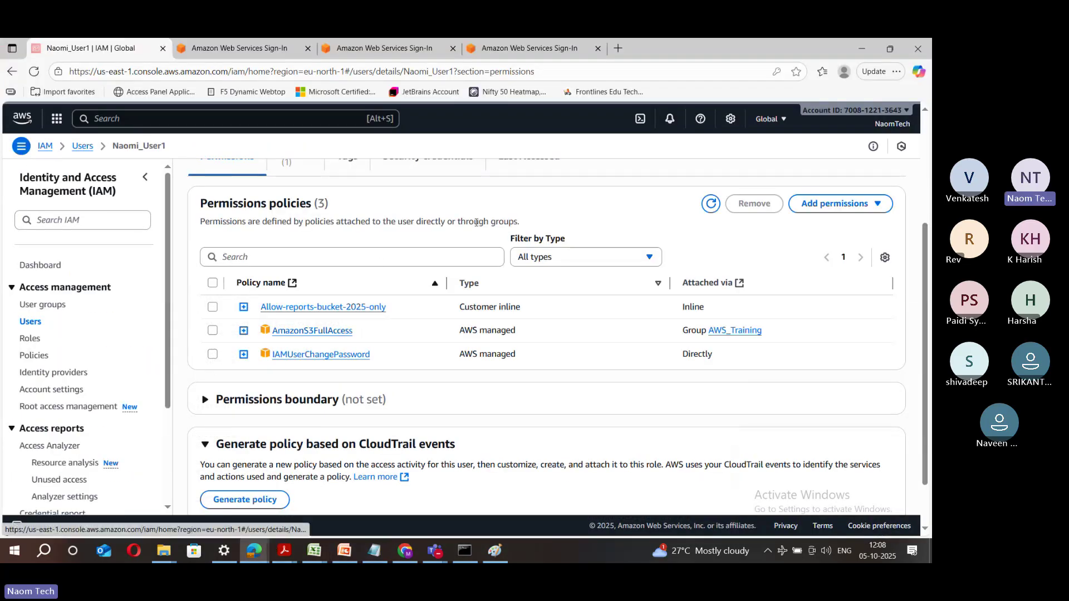
{"action": "left_click", "coordinate": [405, 551]}
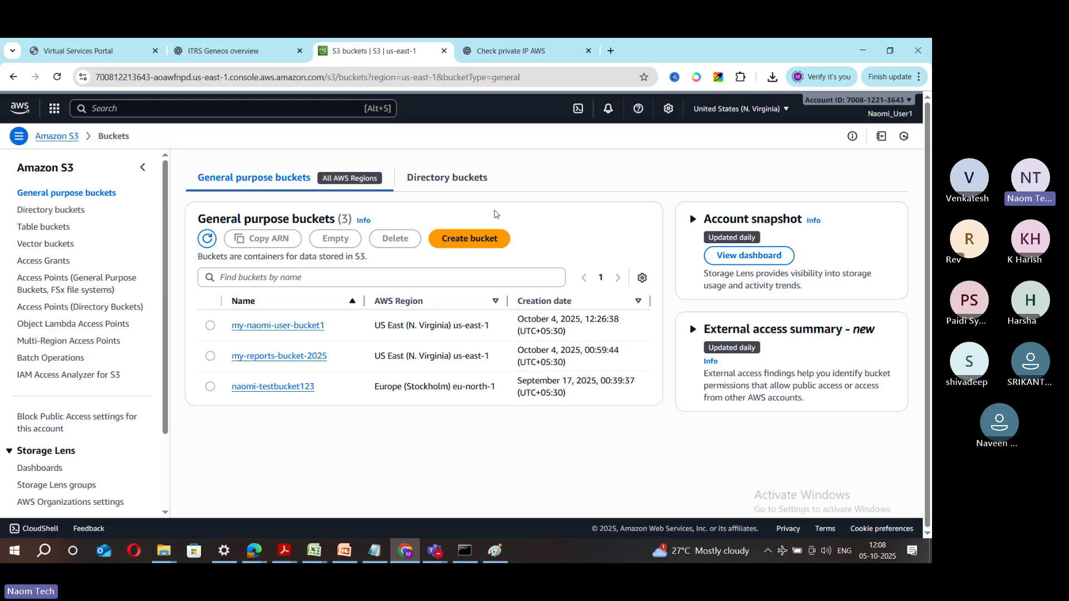
{"action": "left_click", "coordinate": [261, 550]}
{"action": "left_click", "coordinate": [120, 492]}
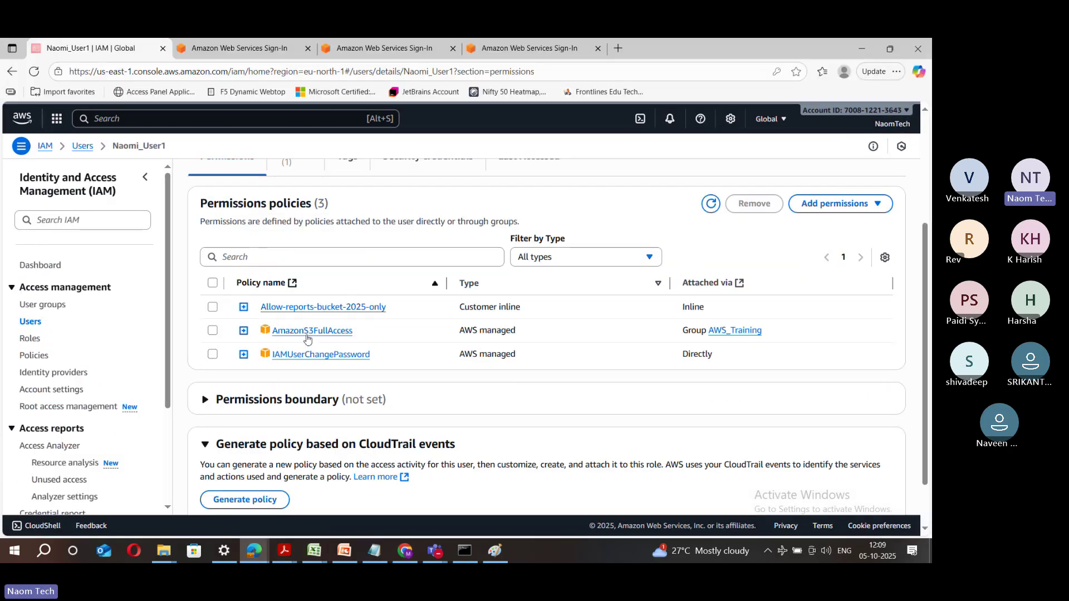
{"action": "scroll", "coordinate": [334, 339], "scroll_direction": "up", "scroll_amount": 3}
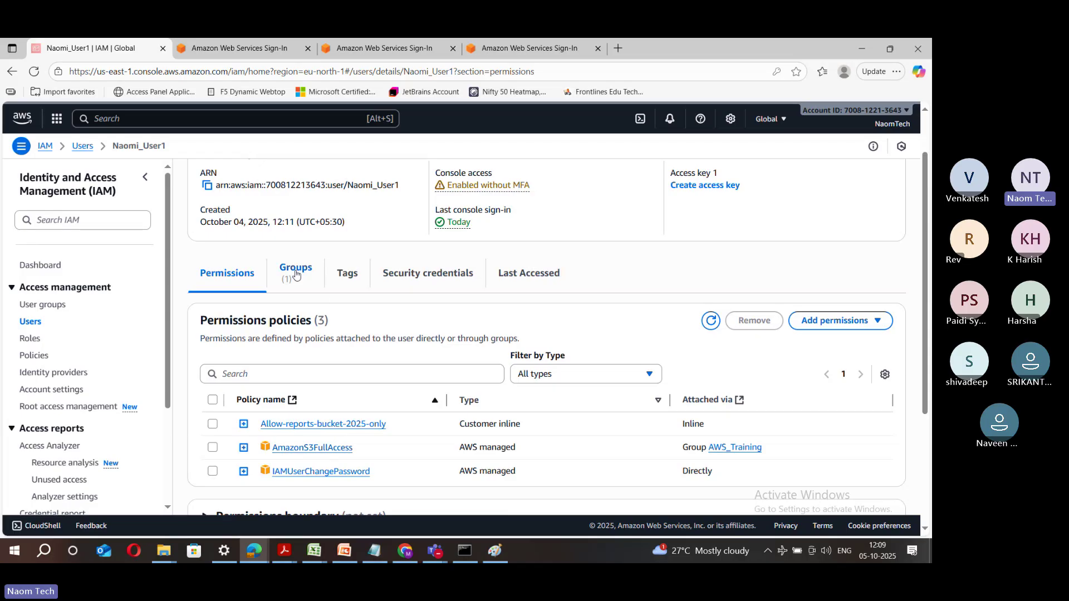
{"action": "left_click", "coordinate": [405, 550]}
{"action": "left_click", "coordinate": [491, 239]}
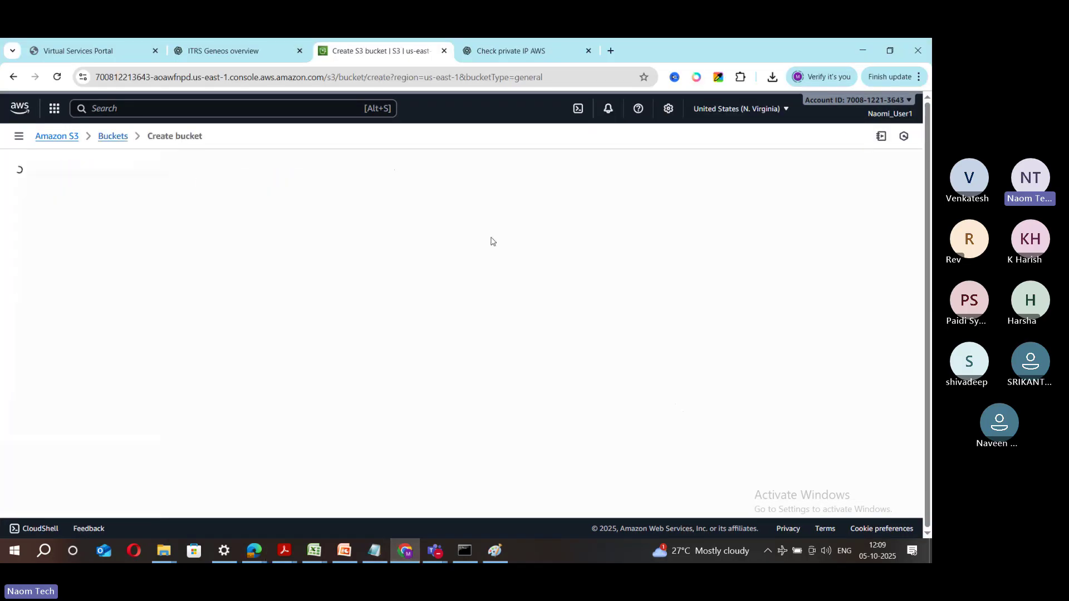
Select naomi-testbucket123 in the buckets list and bring up its Delete bucket page.
{"action": "left_click", "coordinate": [113, 137]}
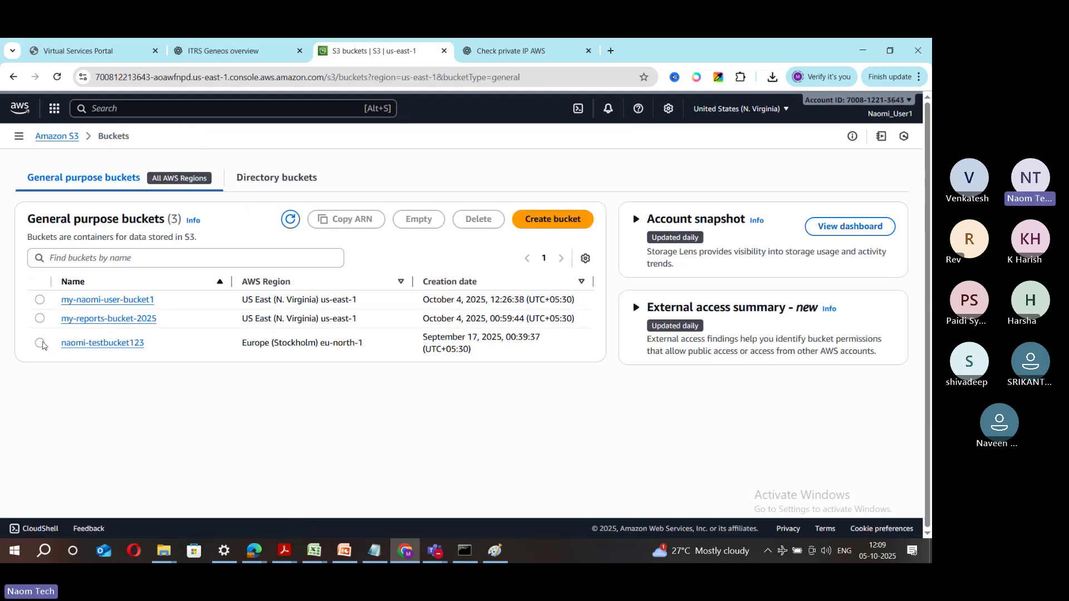
{"action": "left_click", "coordinate": [41, 343]}
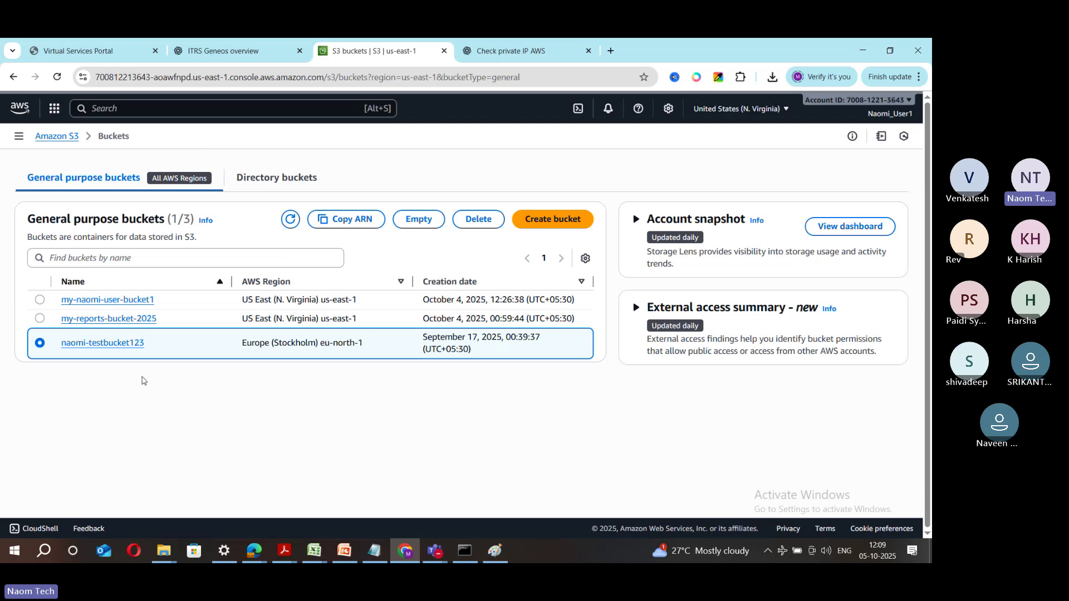
{"action": "left_click", "coordinate": [477, 219]}
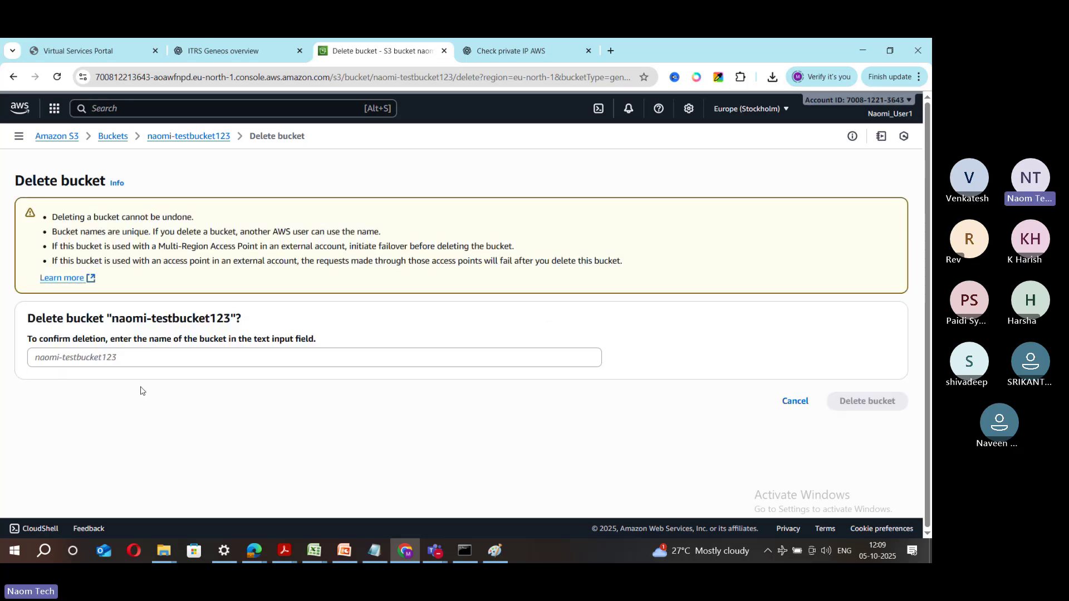
Try the confirmation field, then cancel deleting naomi-testbucket123 and return to the buckets list.
{"action": "left_click", "coordinate": [93, 362]}
{"action": "type", "text": "delete"}
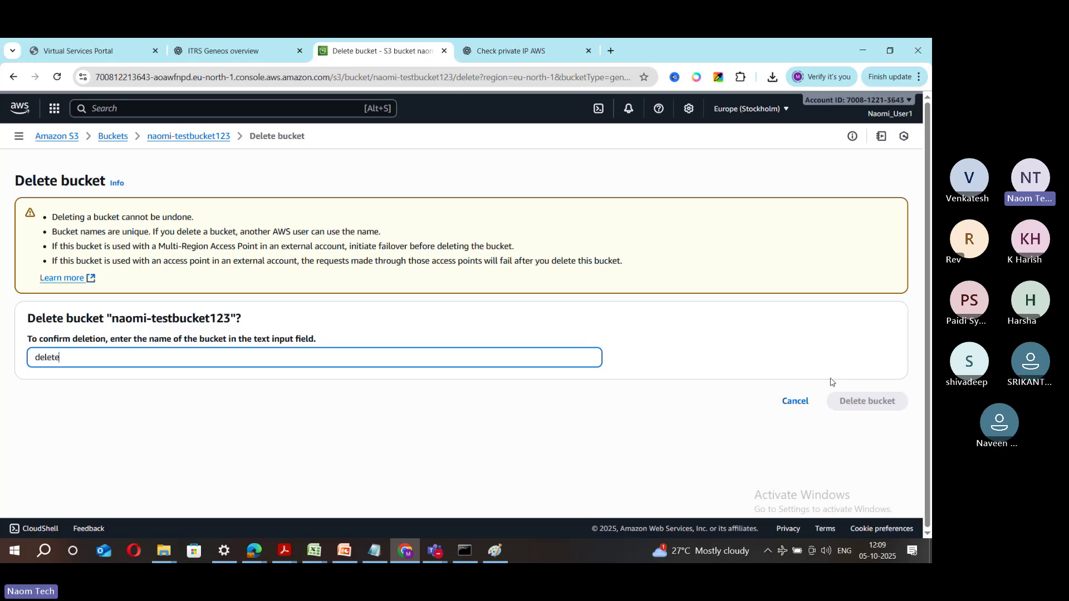
{"action": "left_click", "coordinate": [814, 382]}
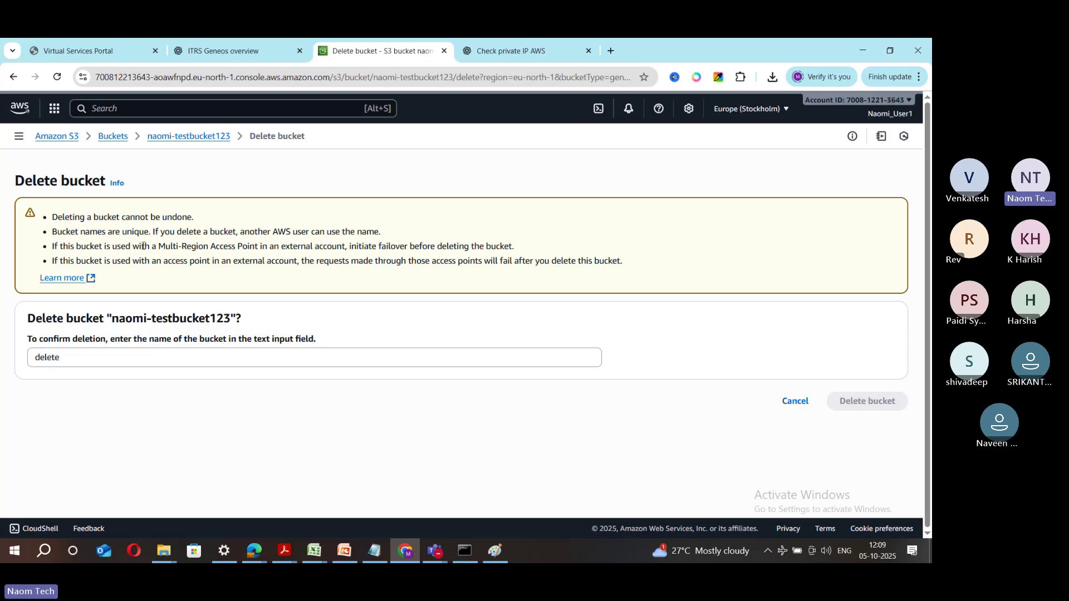
{"action": "left_click", "coordinate": [104, 358]}
{"action": "left_click", "coordinate": [878, 405]}
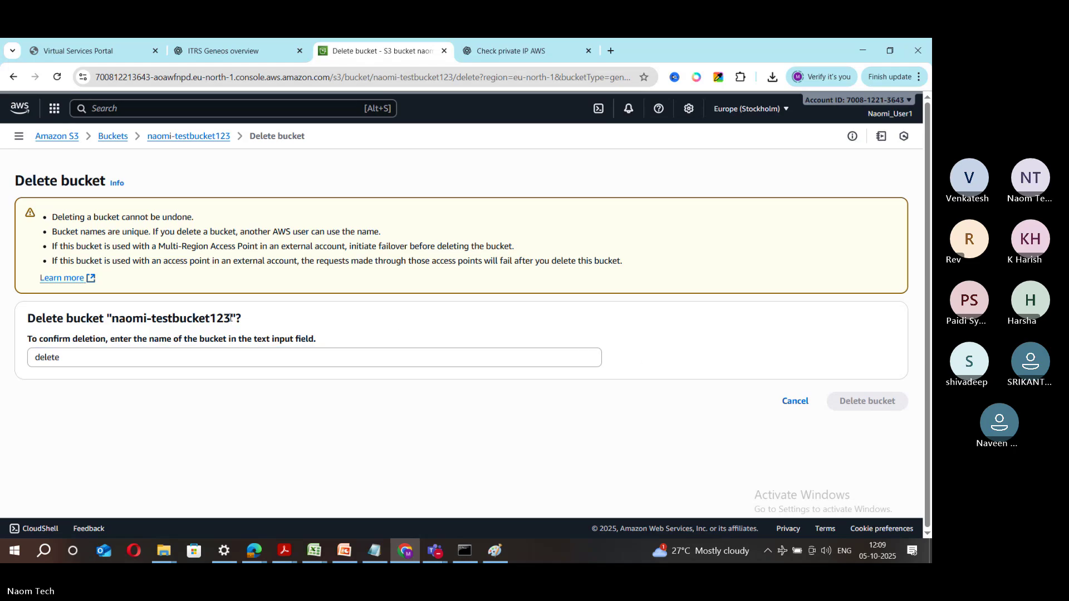
{"action": "left_click", "coordinate": [114, 136]}
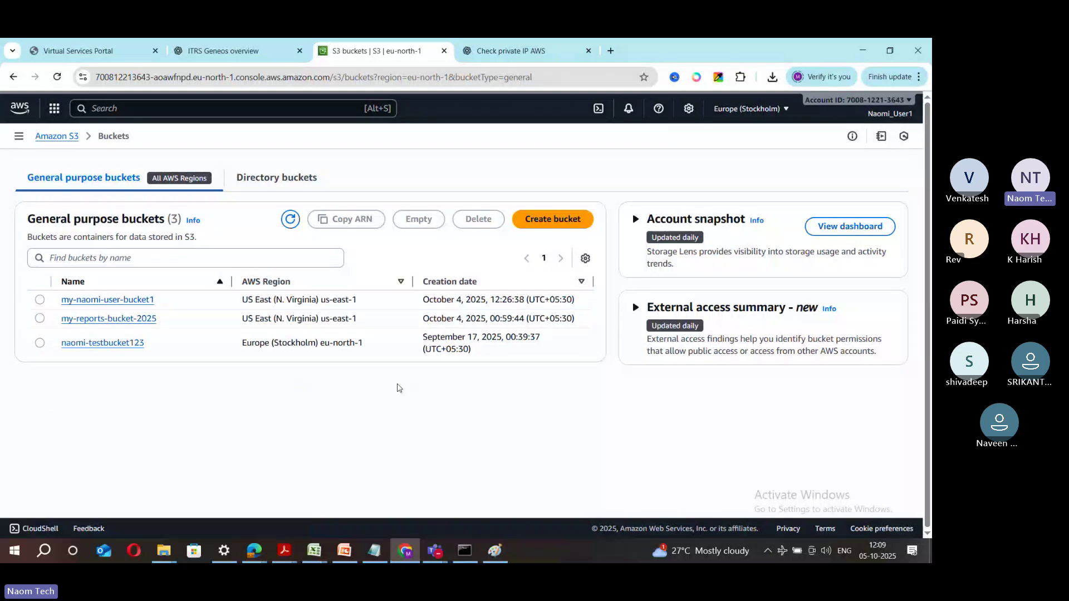
Reload the buckets list, open naomi-testbucket123's delete page and copy its bucket name.
{"action": "left_click", "coordinate": [39, 342]}
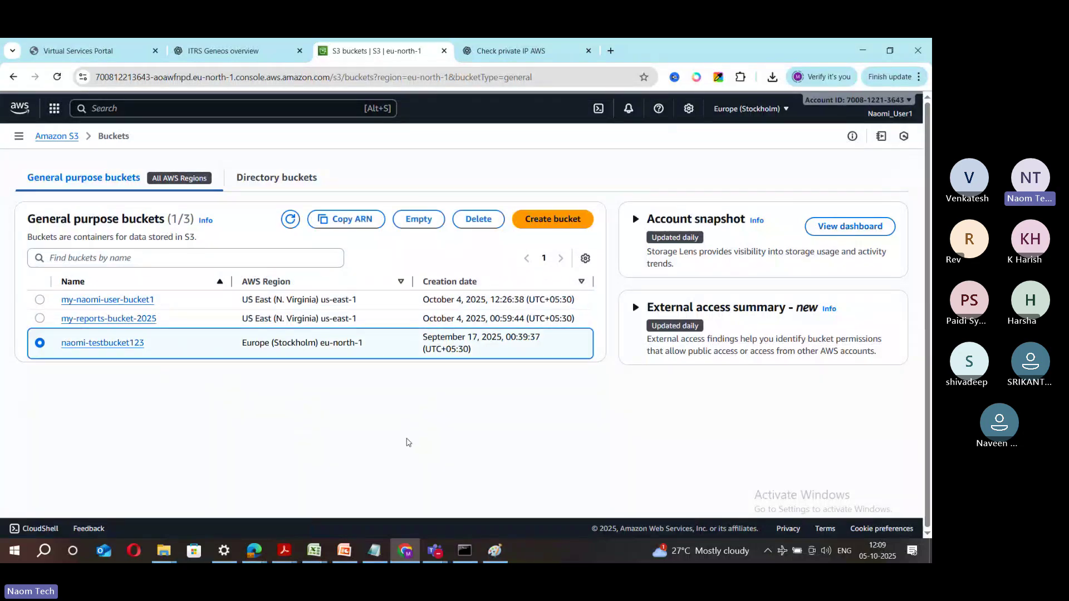
{"action": "key", "text": "F5"}
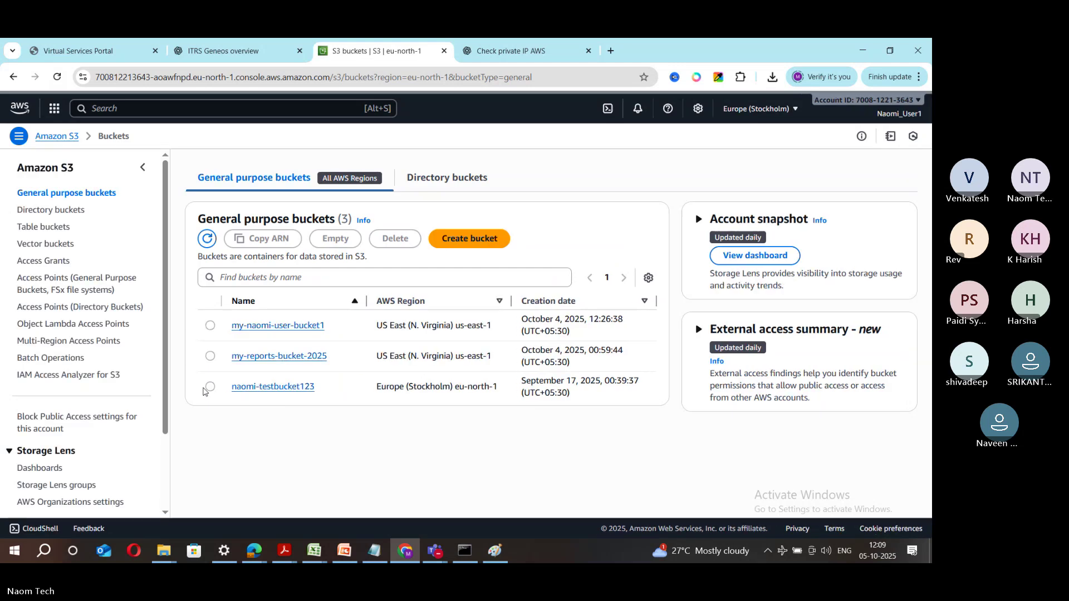
{"action": "left_click", "coordinate": [272, 379]}
{"action": "left_click", "coordinate": [392, 240]}
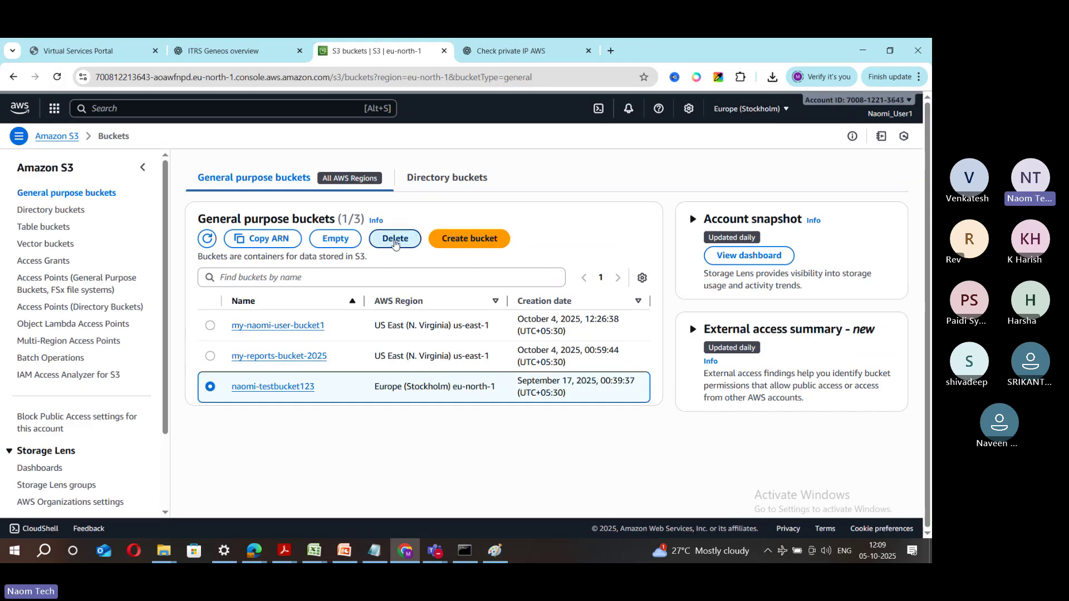
{"action": "left_click", "coordinate": [203, 359]}
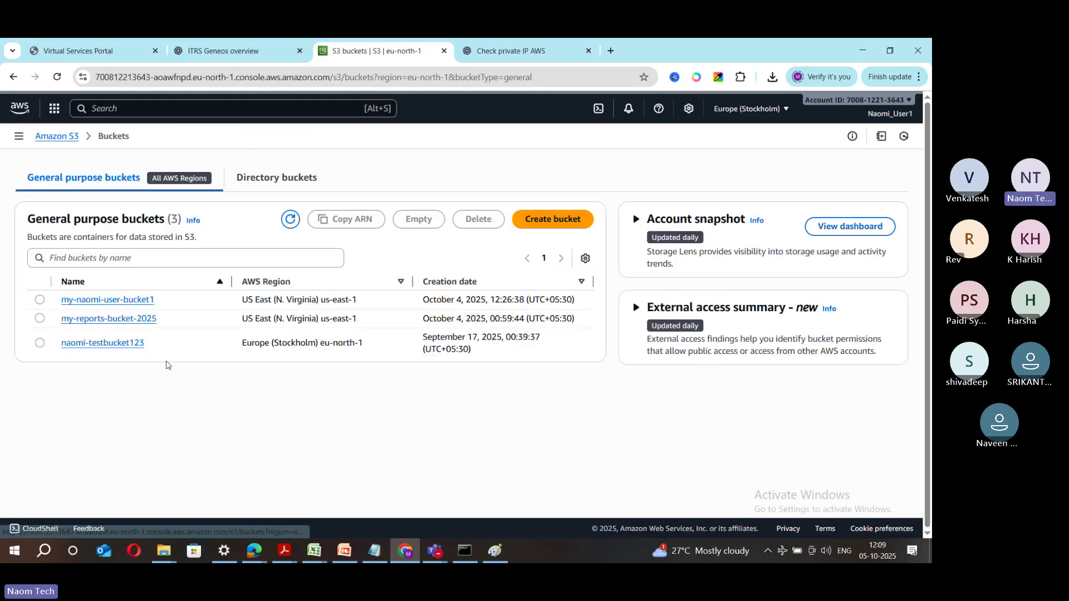
{"action": "left_click_drag", "start_coordinate": [148, 344], "coordinate": [58, 347]}
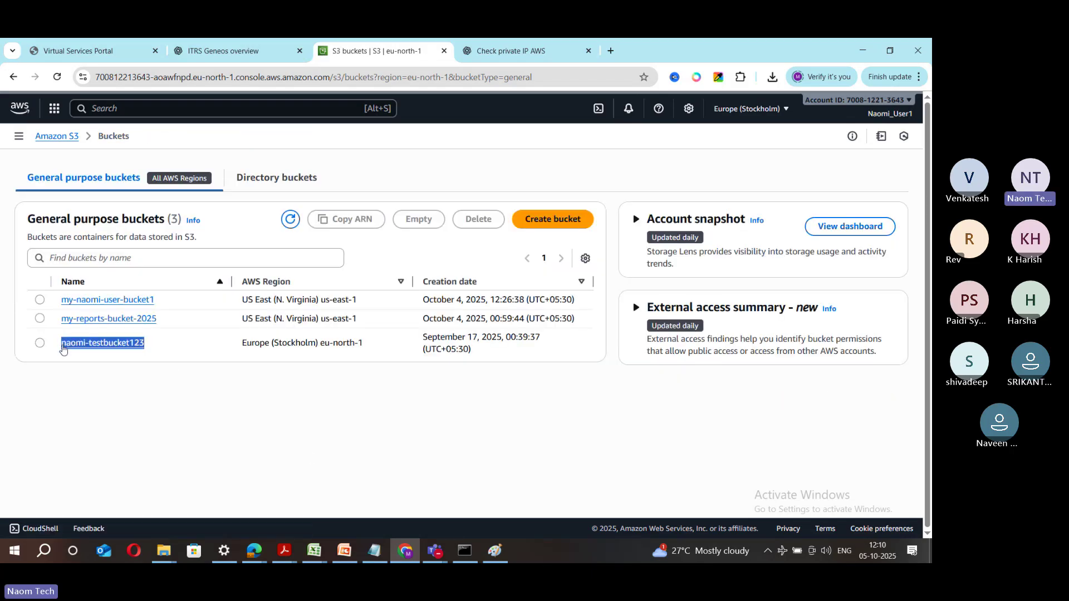
{"action": "key", "text": "ctrl+c"}
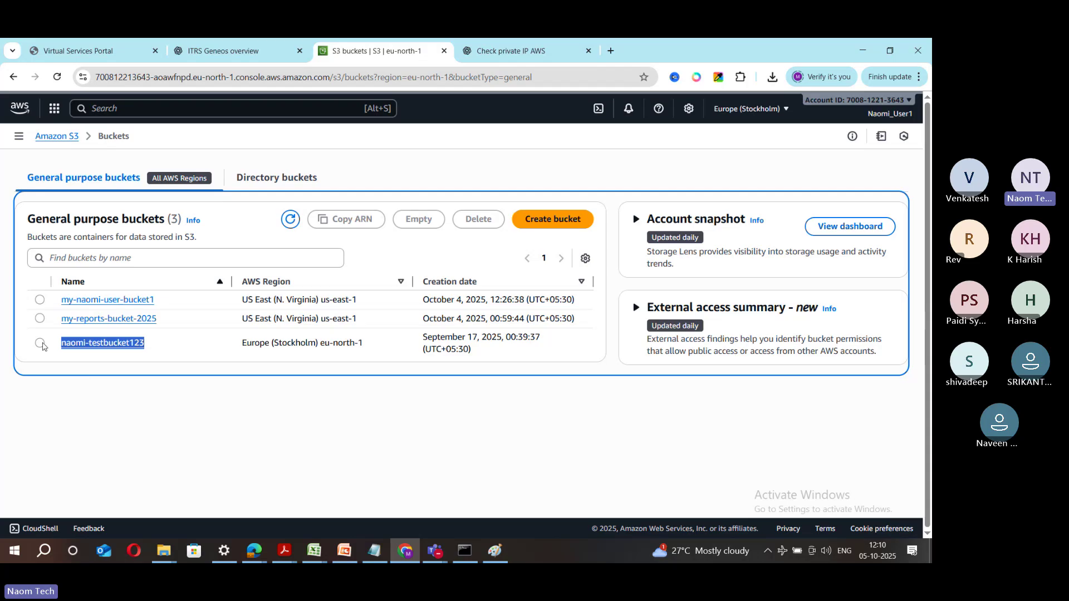
Delete naomi-testbucket123 by pasting its name to confirm, then dismiss the success banner.
{"action": "left_click", "coordinate": [40, 343]}
{"action": "left_click", "coordinate": [479, 220]}
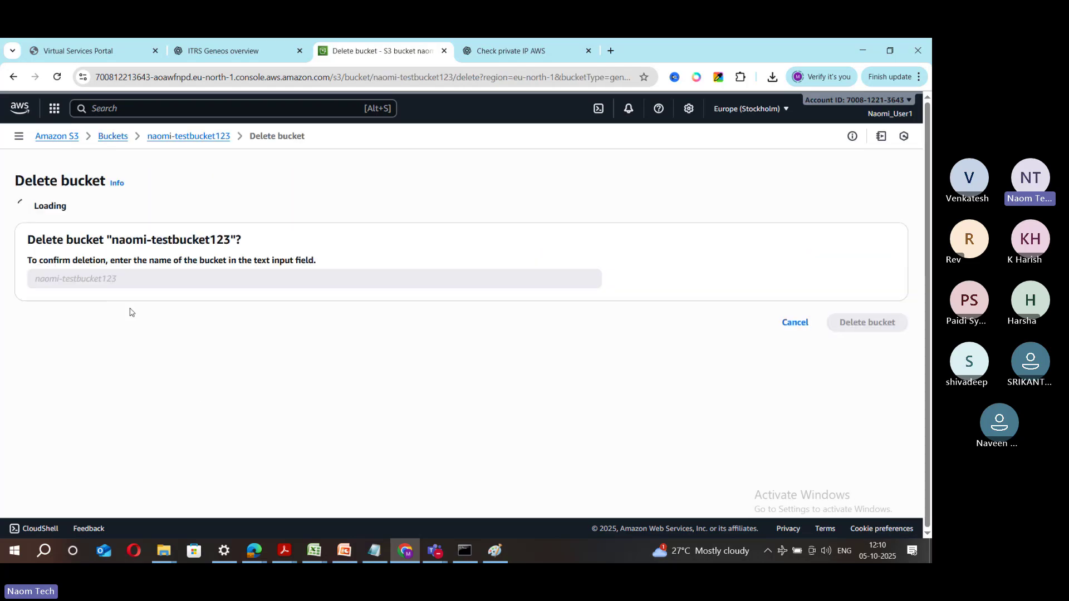
{"action": "left_click", "coordinate": [108, 357]}
{"action": "key", "text": "ctrl+v"}
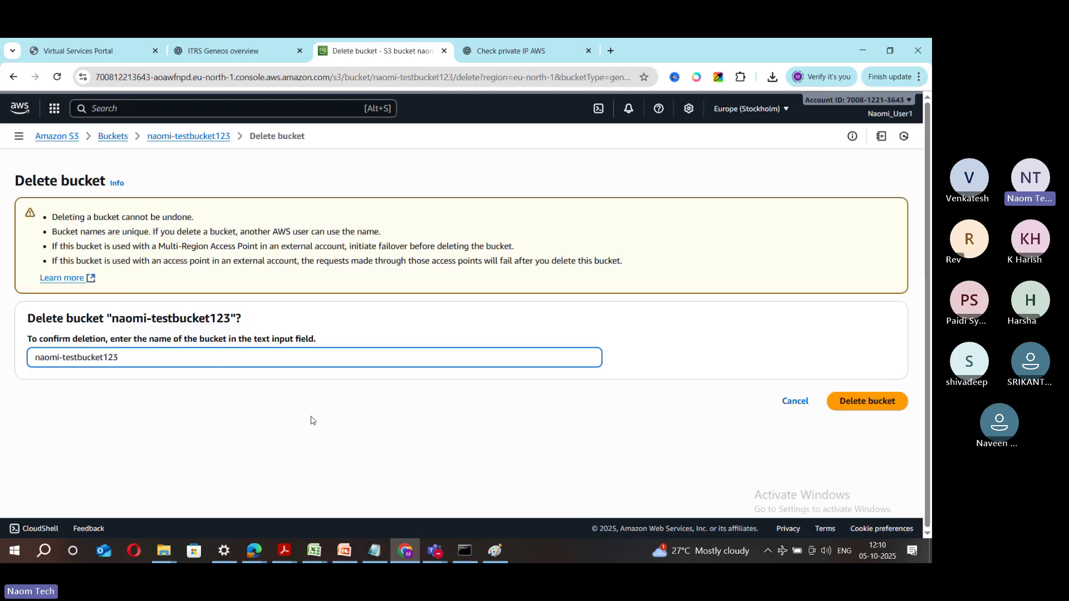
{"action": "left_click", "coordinate": [891, 407]}
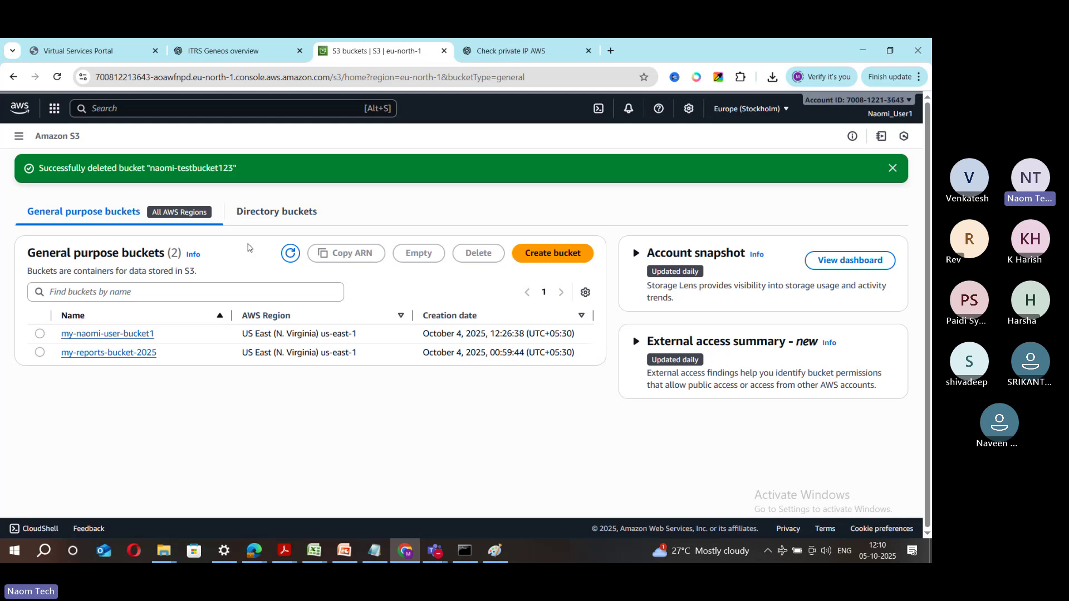
{"action": "left_click", "coordinate": [894, 169]}
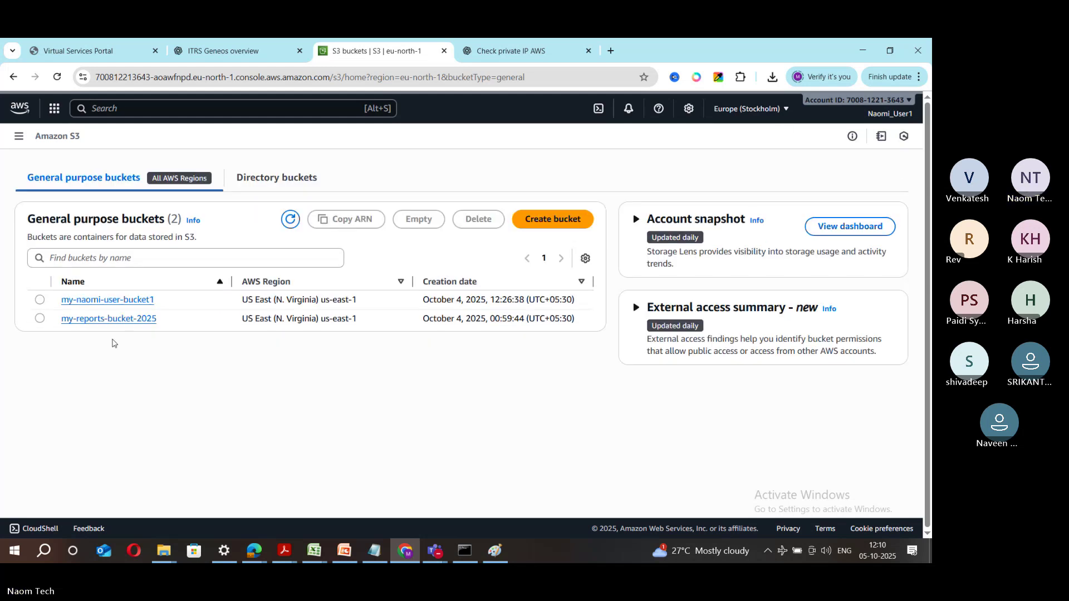
Start a new bucket and enter the name my_naomi_user-bucket2.
{"action": "left_click", "coordinate": [558, 218]}
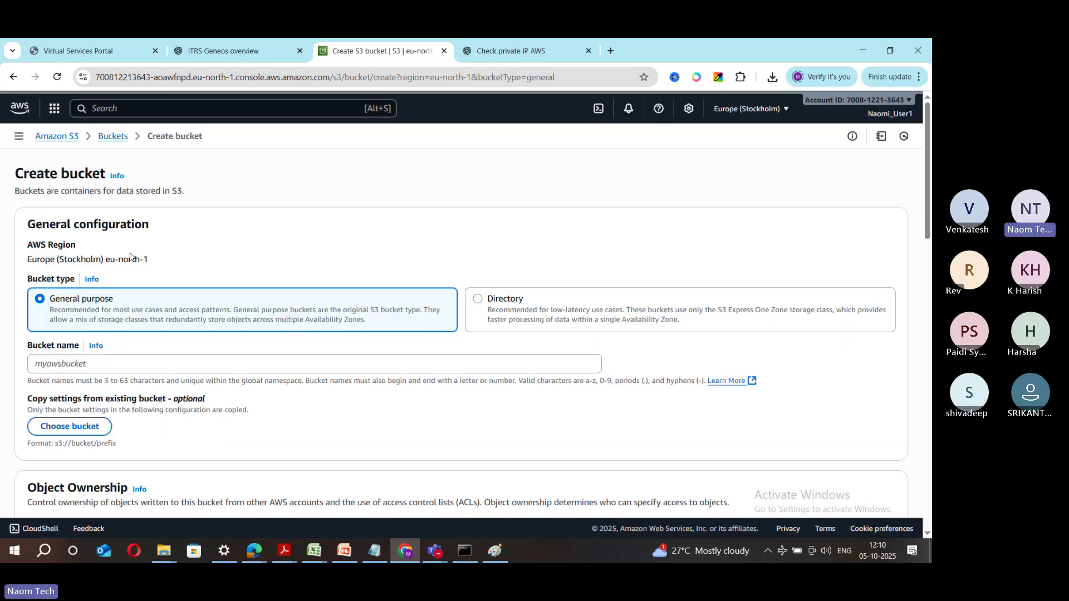
{"action": "left_click", "coordinate": [92, 363]}
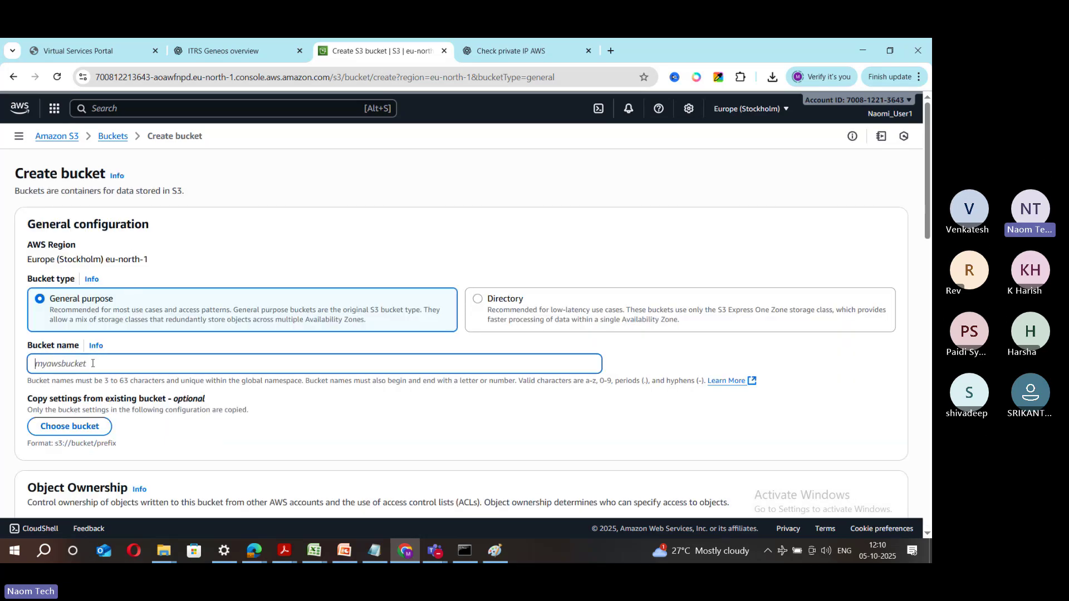
{"action": "type", "text": "my"}
{"action": "type", "text": "_"}
{"action": "type", "text": "nao"}
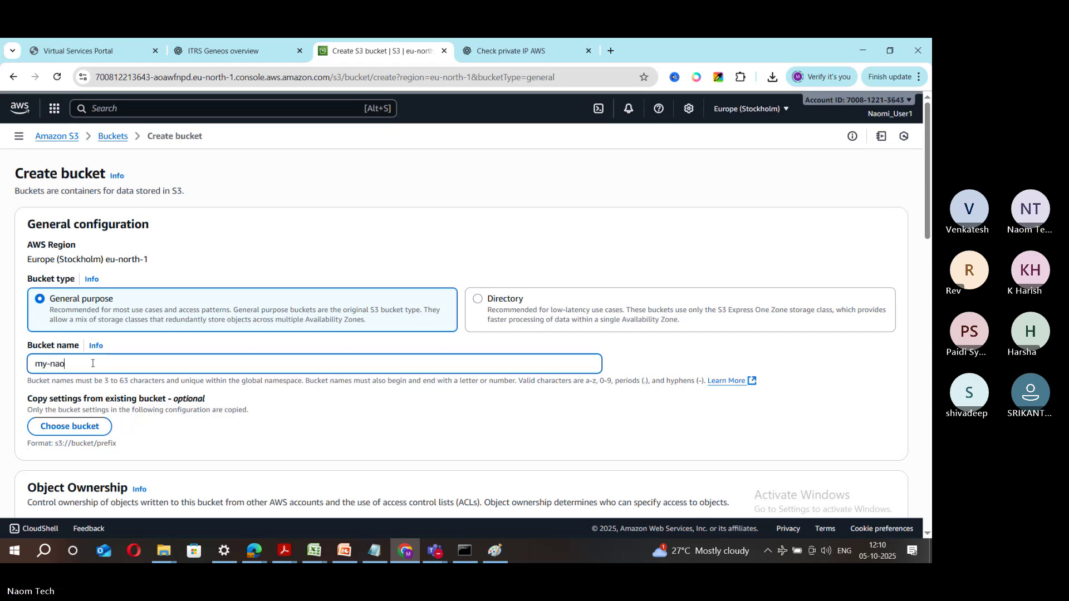
{"action": "type", "text": "mi_u"}
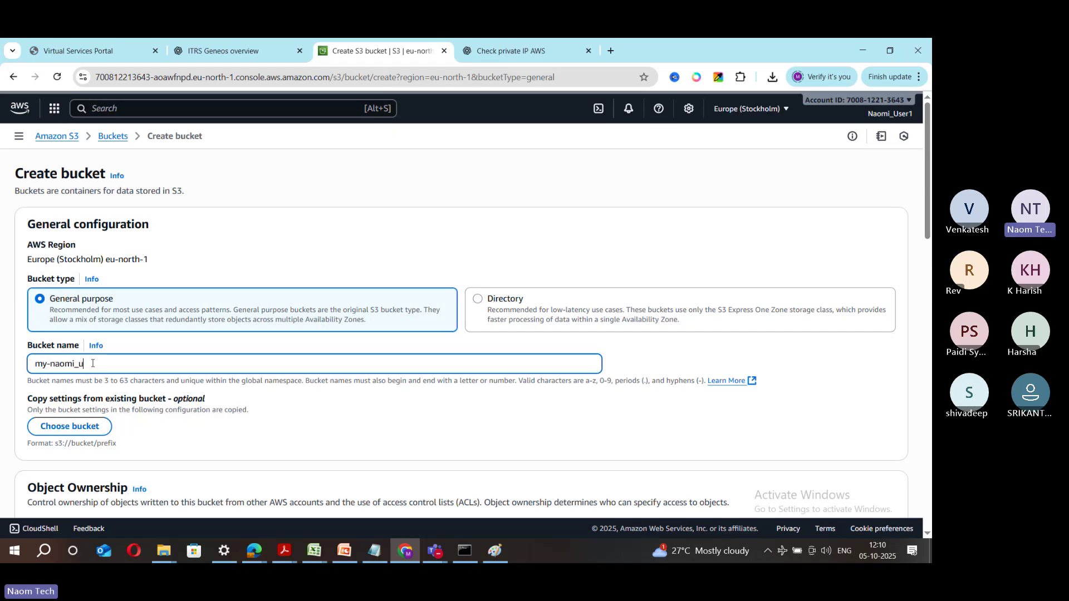
{"action": "type", "text": "ser-bucket"}
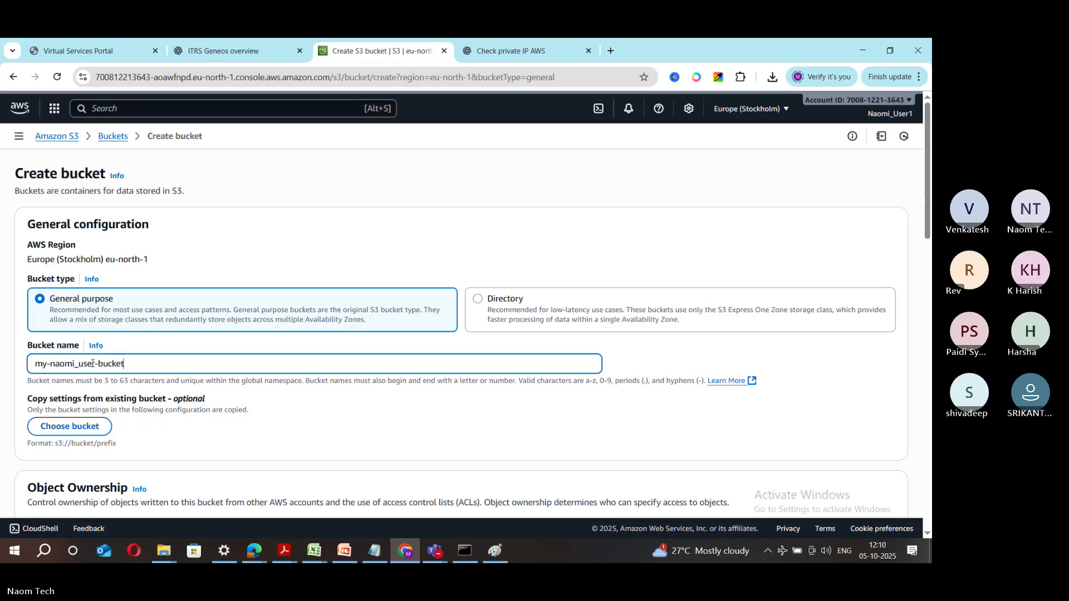
{"action": "type", "text": "2"}
Enable Bucket Versioning and attempt to create the bucket.
{"action": "scroll", "coordinate": [78, 370], "scroll_direction": "down", "scroll_amount": 2}
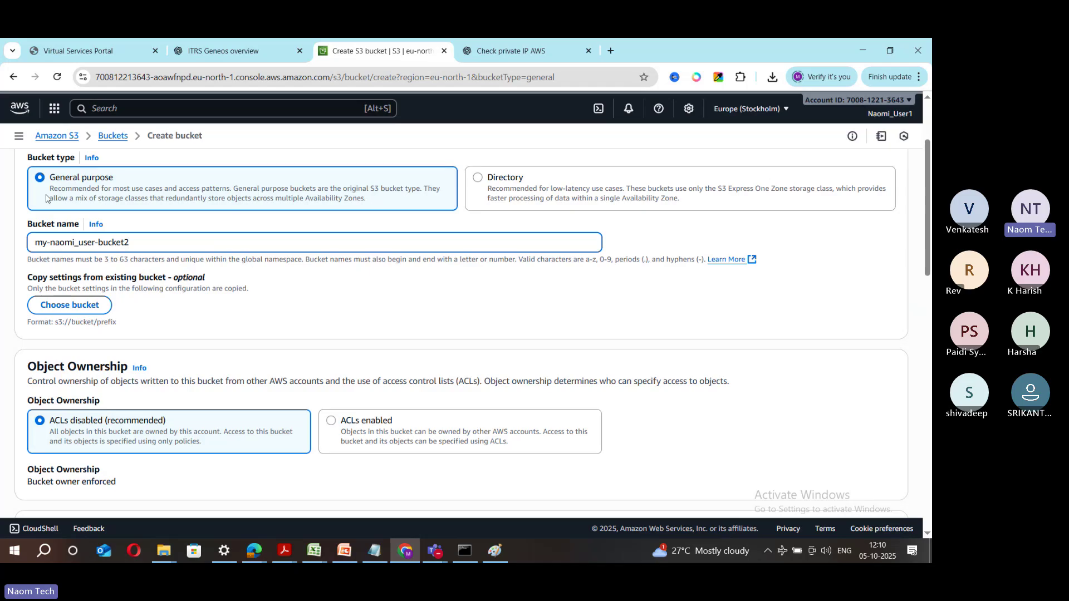
{"action": "scroll", "coordinate": [46, 198], "scroll_direction": "down", "scroll_amount": 5}
{"action": "scroll", "coordinate": [142, 323], "scroll_direction": "down", "scroll_amount": 3}
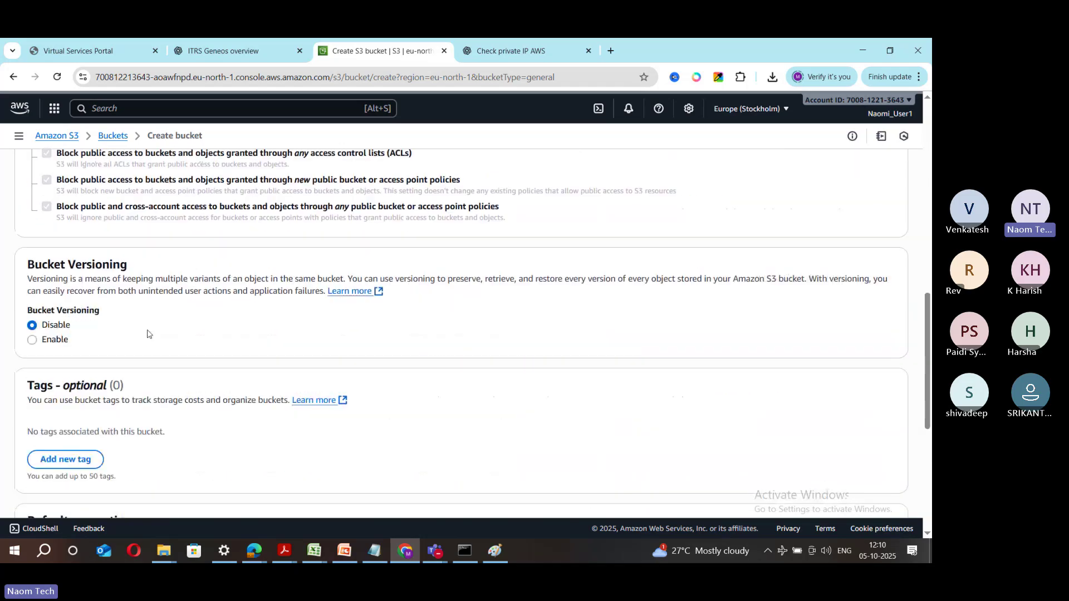
{"action": "scroll", "coordinate": [147, 333], "scroll_direction": "down", "scroll_amount": 1}
{"action": "scroll", "coordinate": [136, 295], "scroll_direction": "up", "scroll_amount": 3}
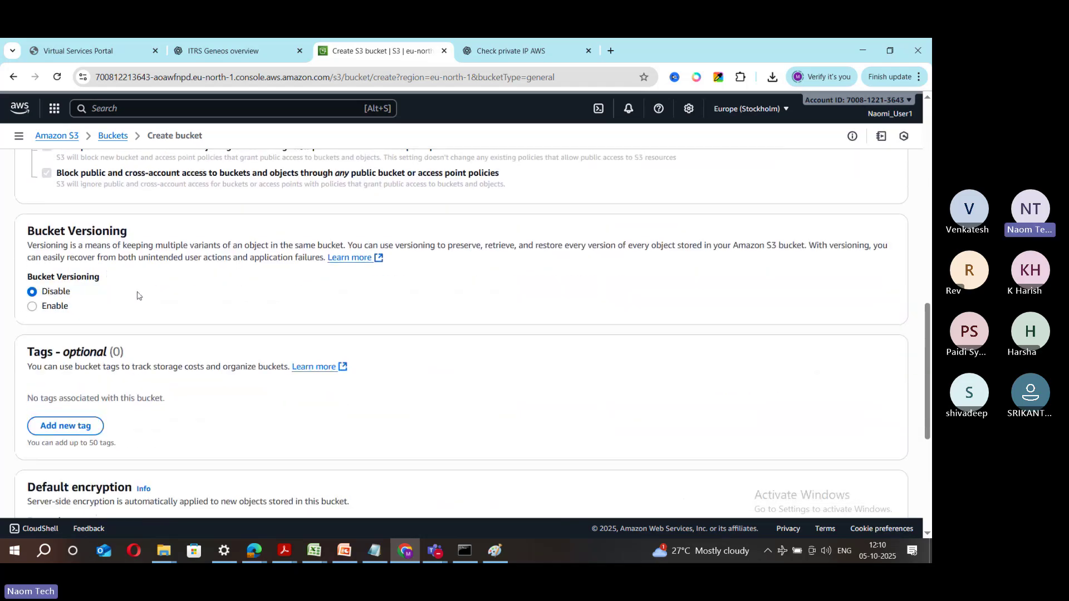
{"action": "scroll", "coordinate": [112, 289], "scroll_direction": "down", "scroll_amount": 2}
{"action": "left_click", "coordinate": [59, 358]}
{"action": "scroll", "coordinate": [428, 376], "scroll_direction": "down", "scroll_amount": 4}
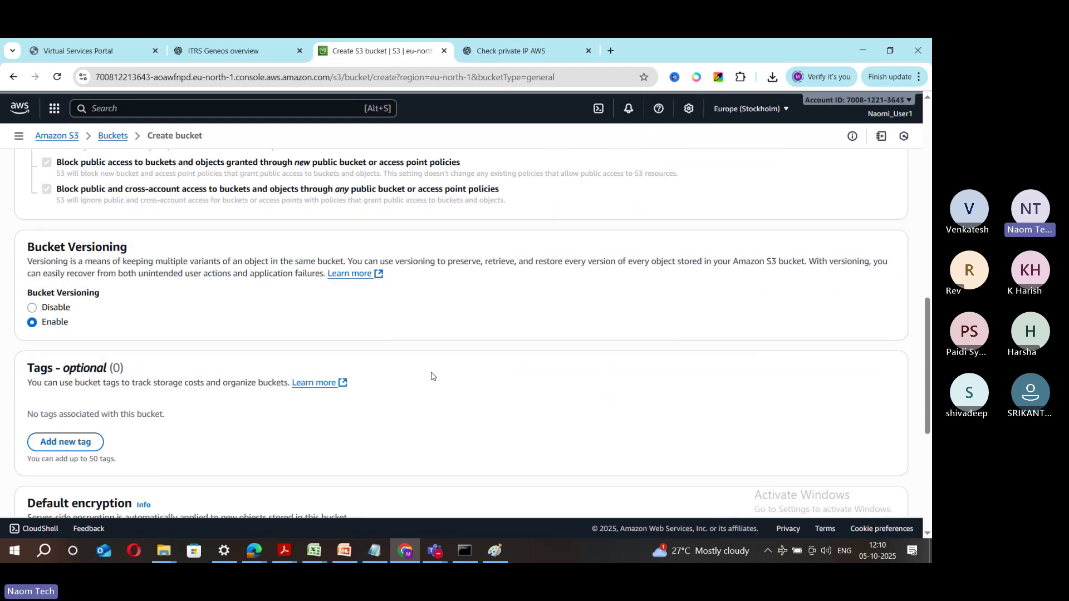
{"action": "scroll", "coordinate": [75, 282], "scroll_direction": "down", "scroll_amount": 3}
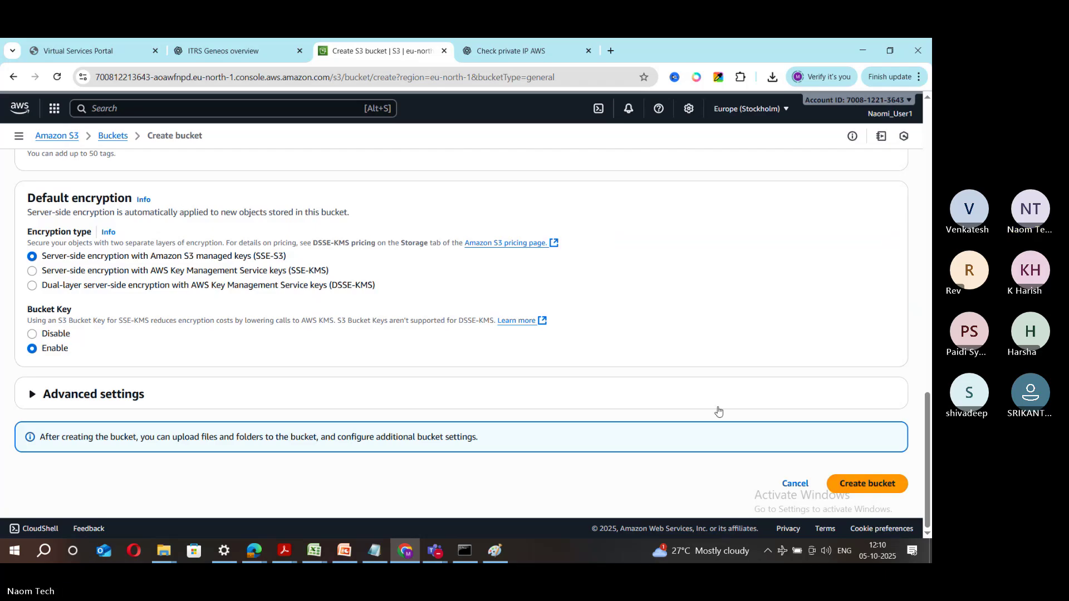
{"action": "left_click", "coordinate": [877, 489]}
Replace the invalid underscore so the name is my-naomi-user-bucket2, then create the bucket.
{"action": "scroll", "coordinate": [139, 324], "scroll_direction": "up", "scroll_amount": 2}
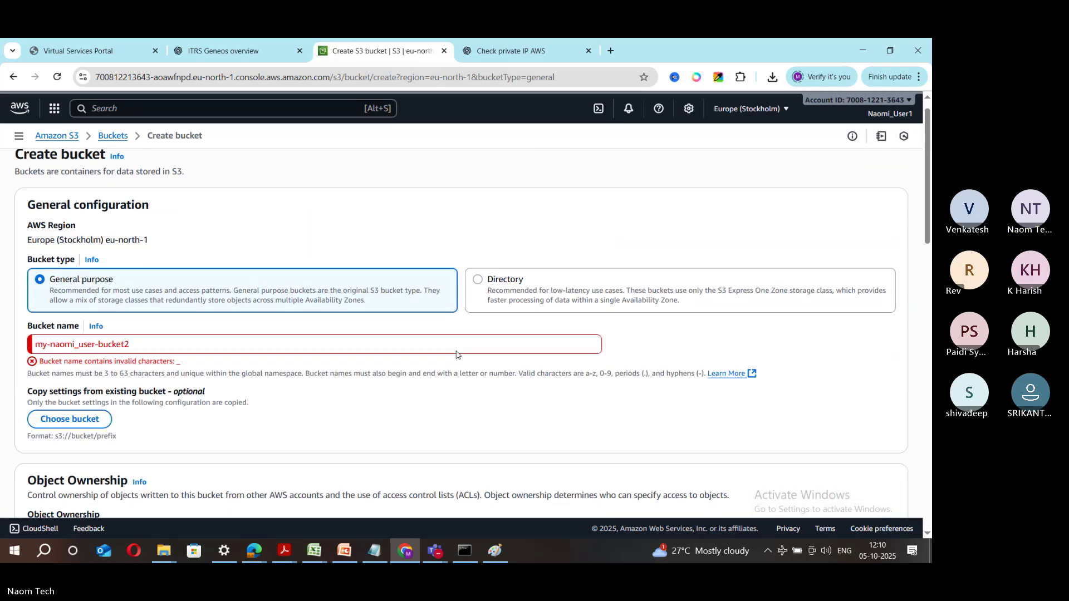
{"action": "left_click", "coordinate": [81, 345]}
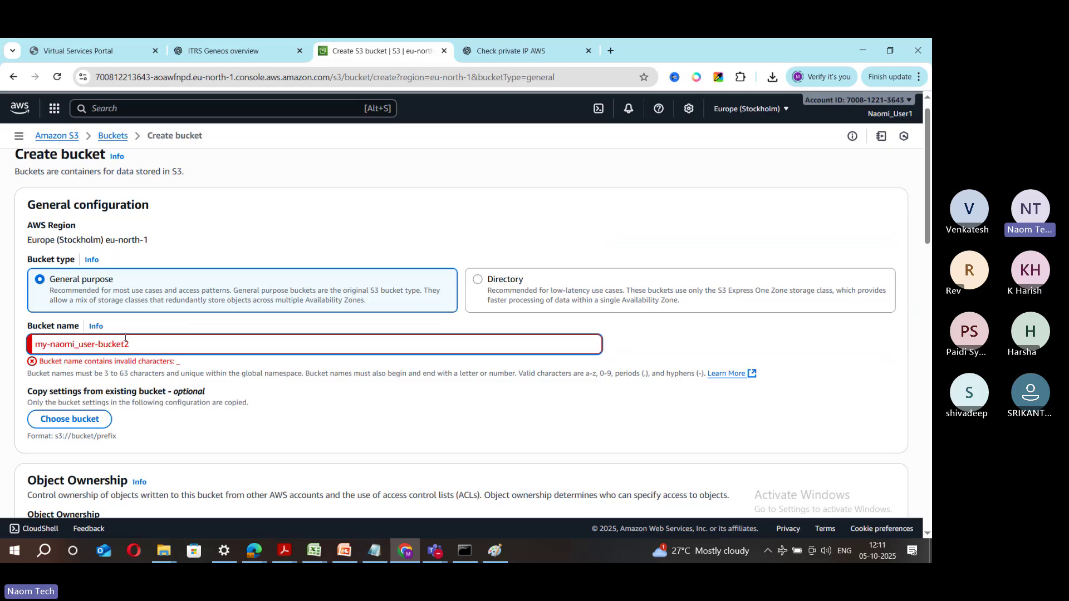
{"action": "key", "text": "BackSpace"}
{"action": "type", "text": "-"}
{"action": "scroll", "coordinate": [741, 374], "scroll_direction": "down", "scroll_amount": 15}
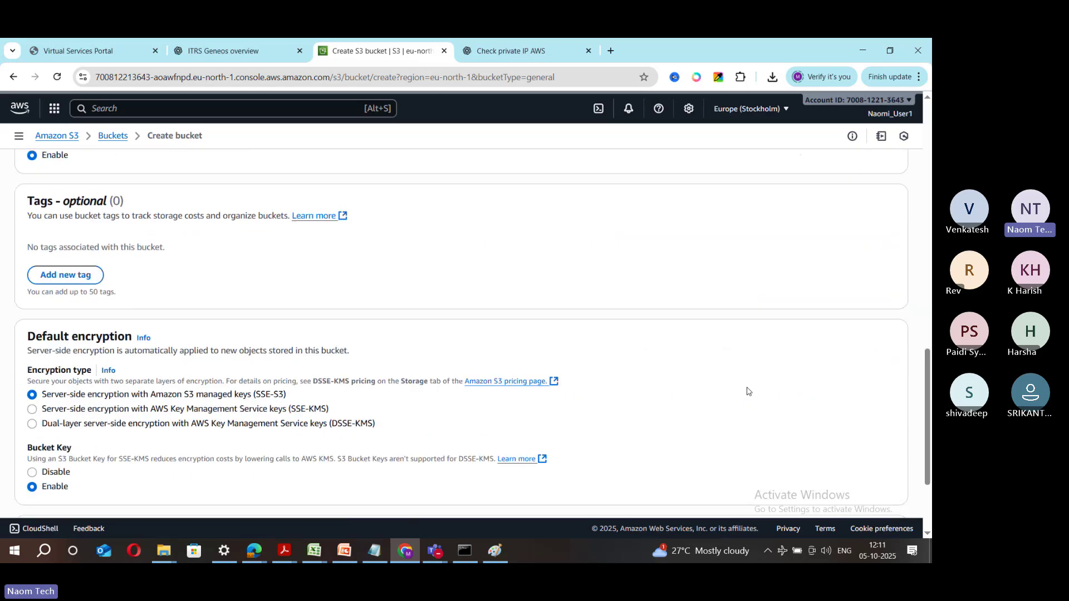
{"action": "left_click", "coordinate": [878, 491]}
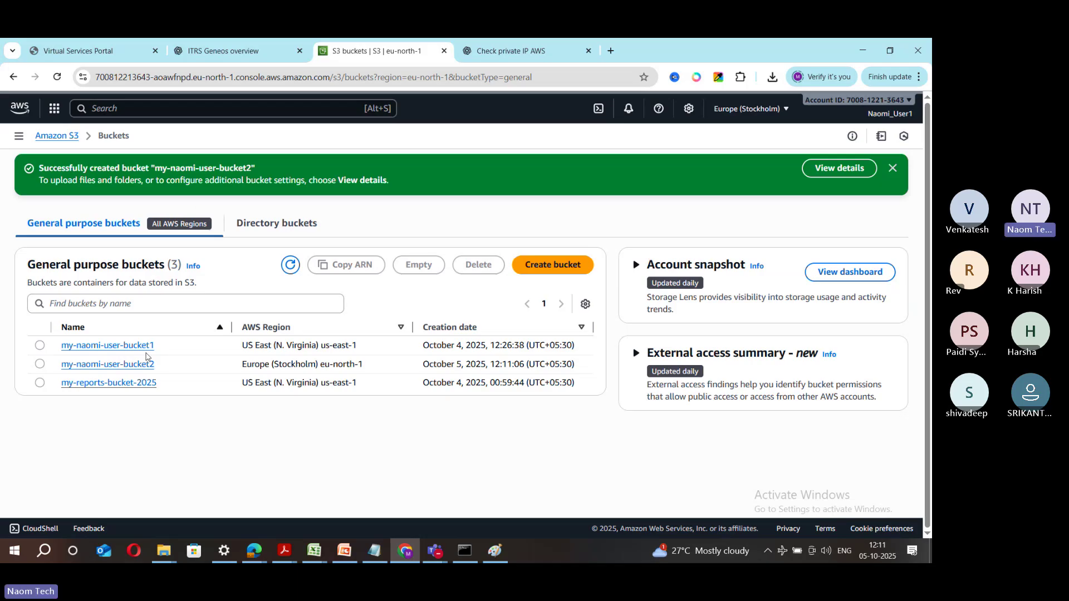
Open my-naomi-user-bucket2, start an upload and bring up the file chooser at Downloads.
{"action": "left_click", "coordinate": [134, 365]}
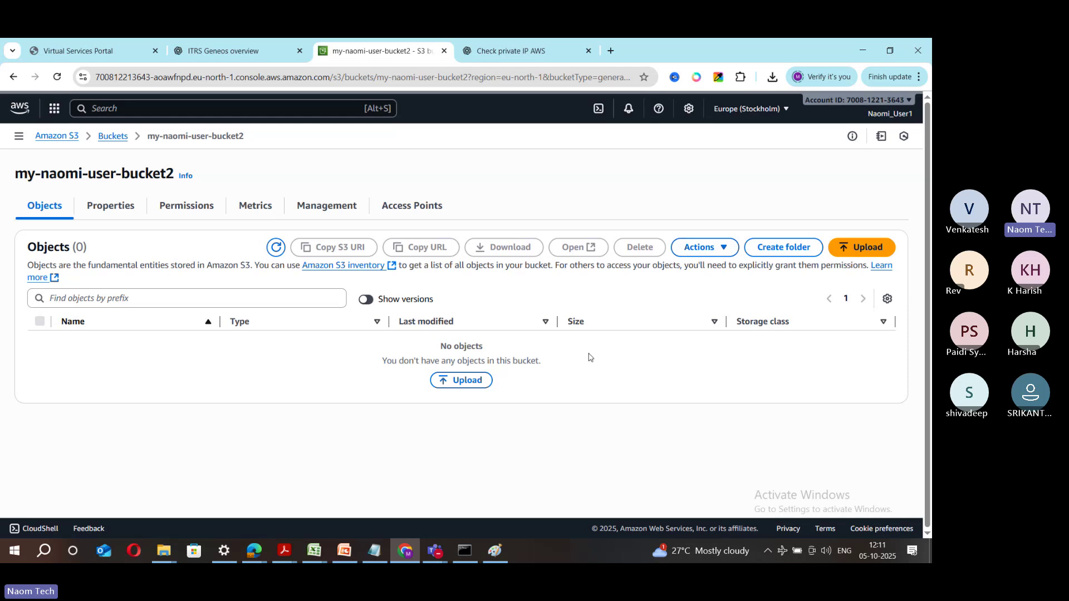
{"action": "left_click", "coordinate": [462, 381]}
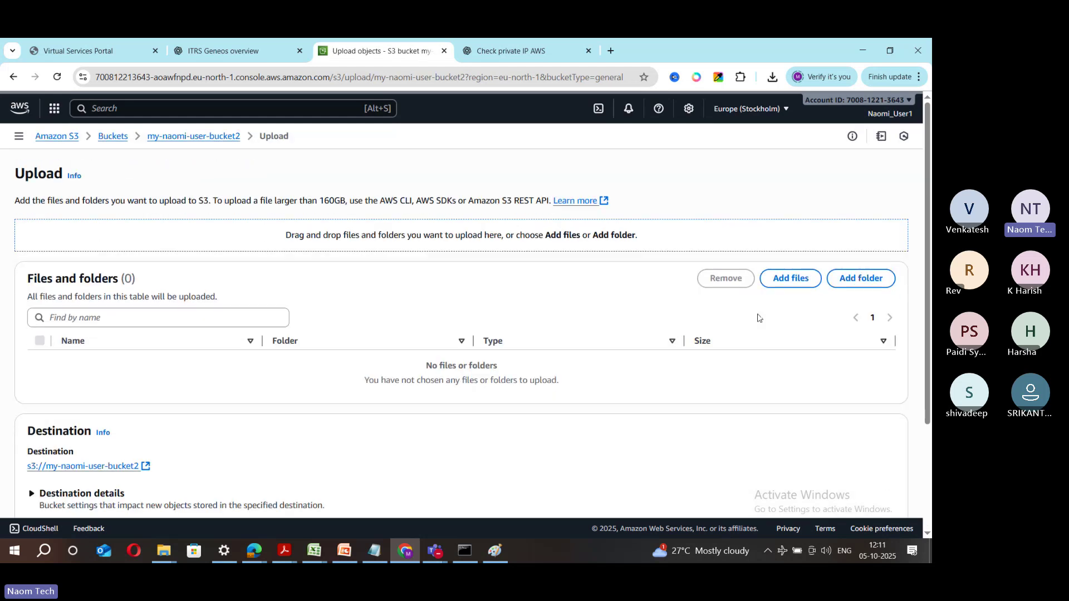
{"action": "left_click", "coordinate": [780, 284]}
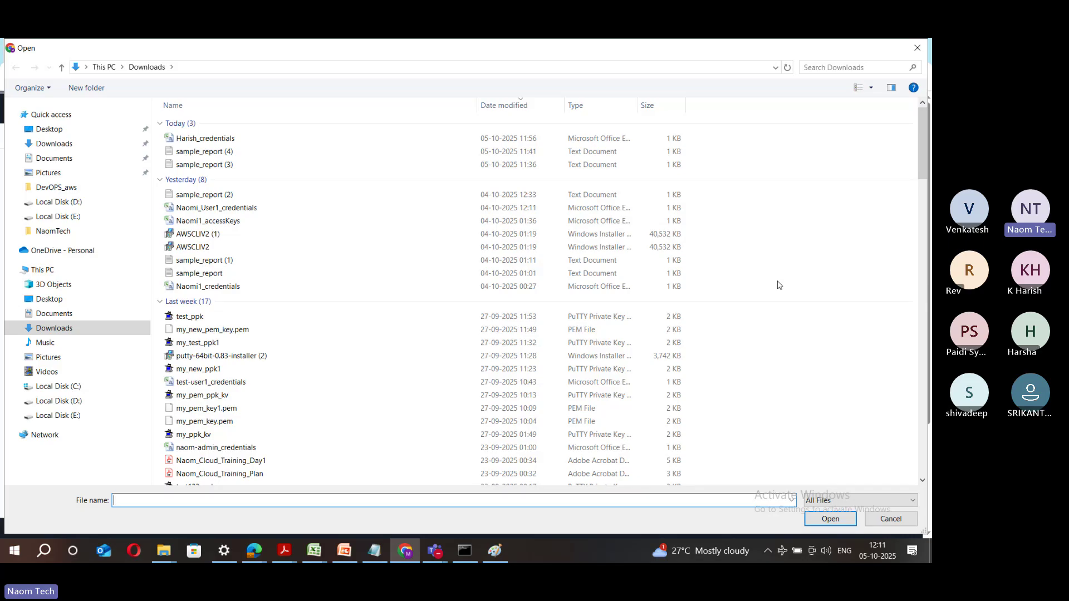
Pick 'Amazon Elastic Compute Cloud (Amazon EC2) (2)' PDF from Downloads as the upload file.
{"action": "left_click", "coordinate": [223, 138]}
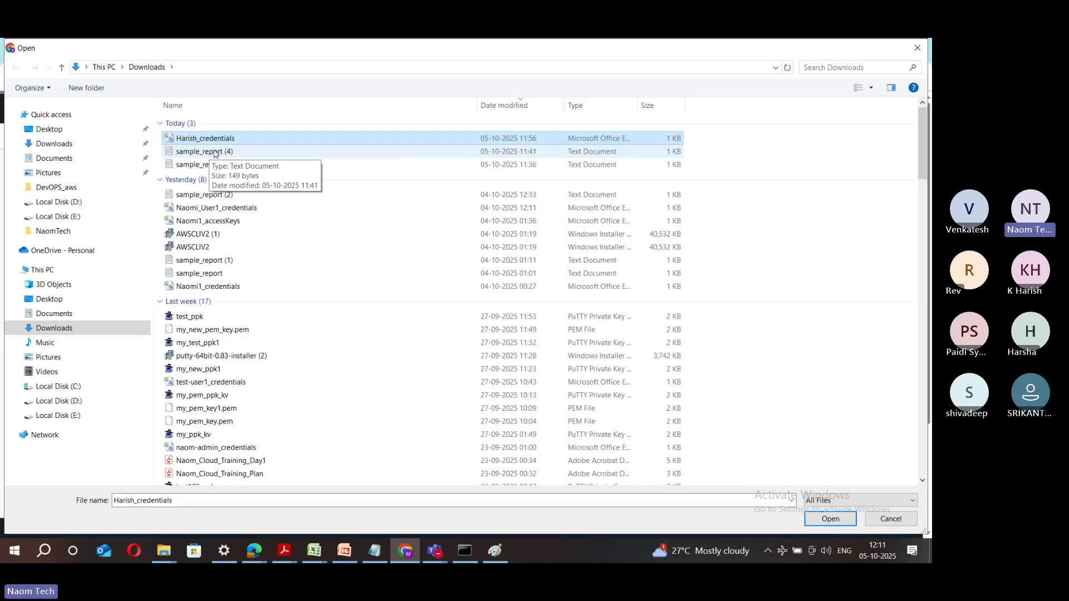
{"action": "left_click", "coordinate": [223, 152]}
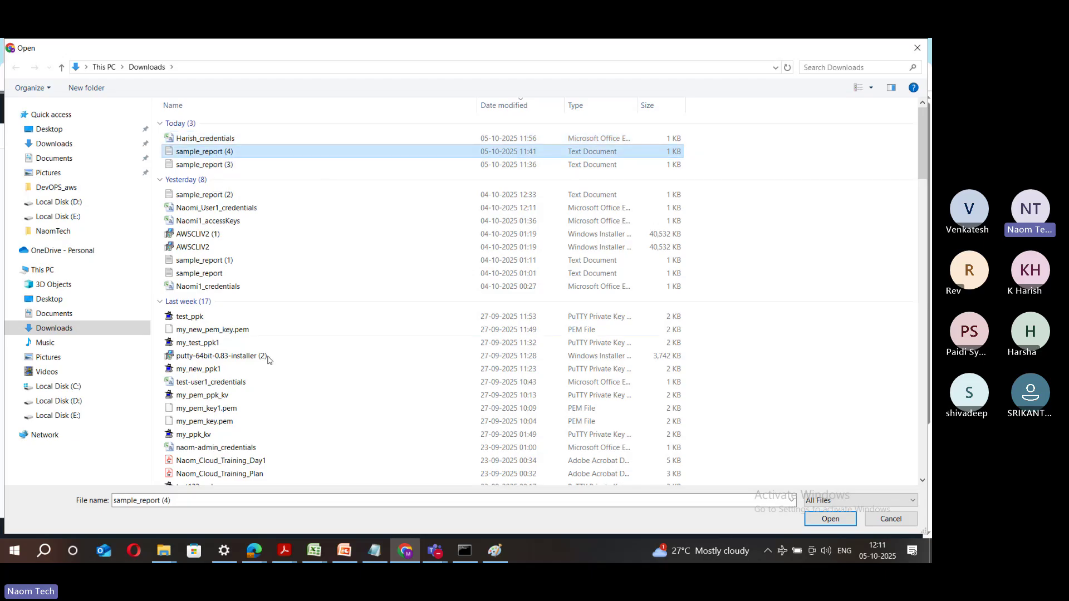
{"action": "scroll", "coordinate": [310, 303], "scroll_direction": "down", "scroll_amount": 3}
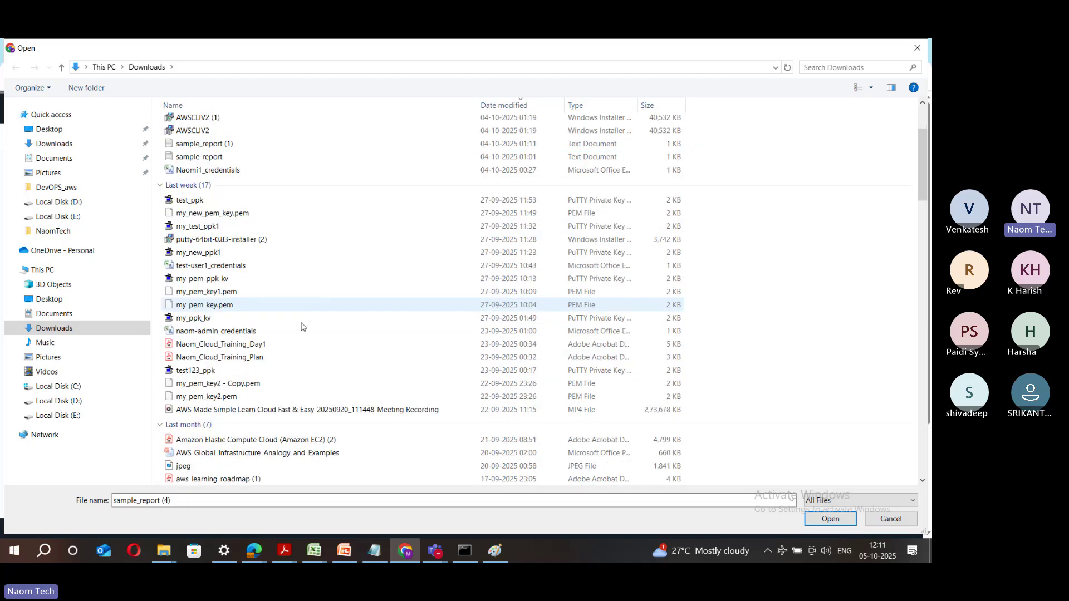
{"action": "left_click", "coordinate": [328, 357]}
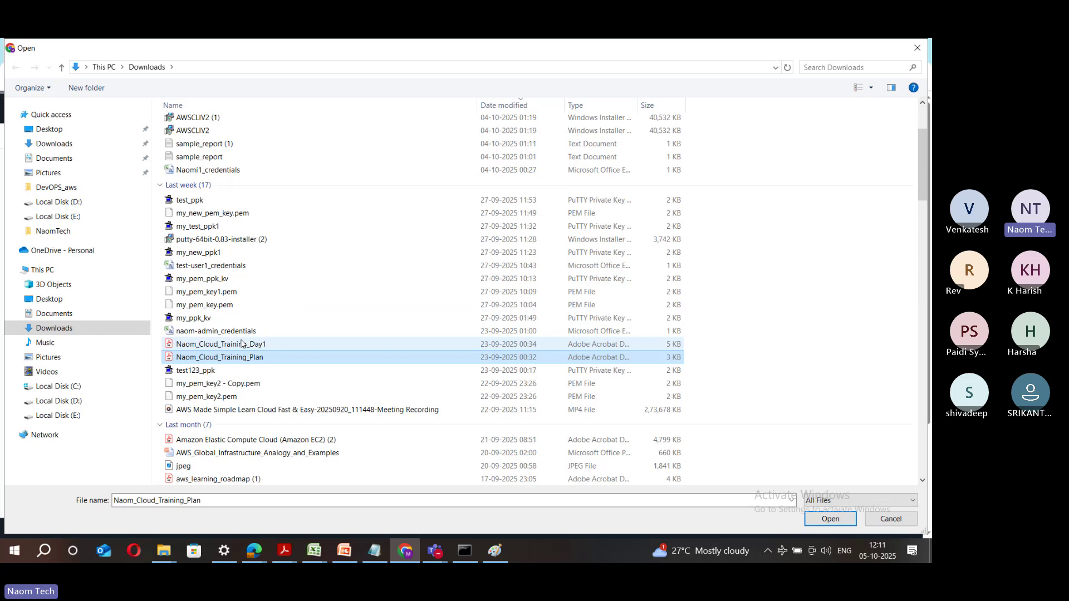
{"action": "left_click", "coordinate": [281, 345]}
{"action": "scroll", "coordinate": [338, 320], "scroll_direction": "down", "scroll_amount": 1}
{"action": "scroll", "coordinate": [338, 320], "scroll_direction": "down", "scroll_amount": 1}
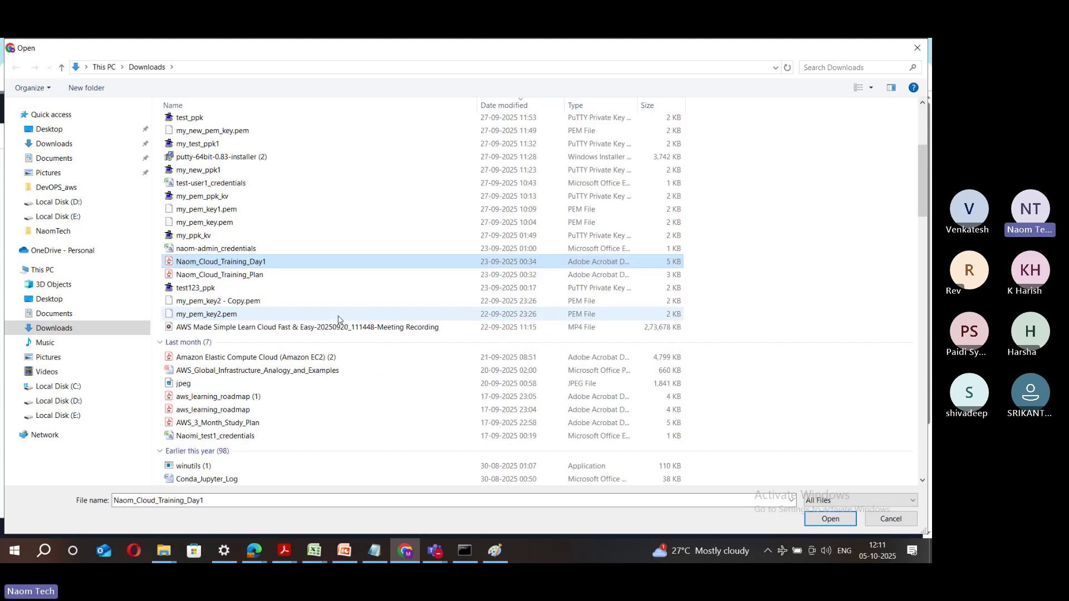
{"action": "left_click", "coordinate": [295, 382]}
{"action": "left_click", "coordinate": [295, 357]}
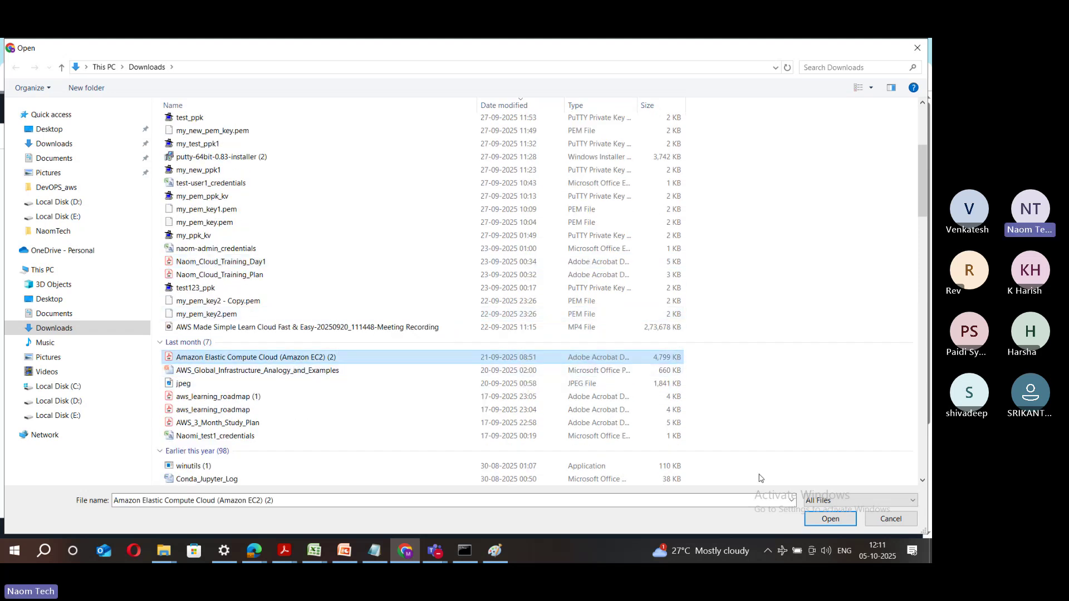
{"action": "left_click", "coordinate": [827, 519]}
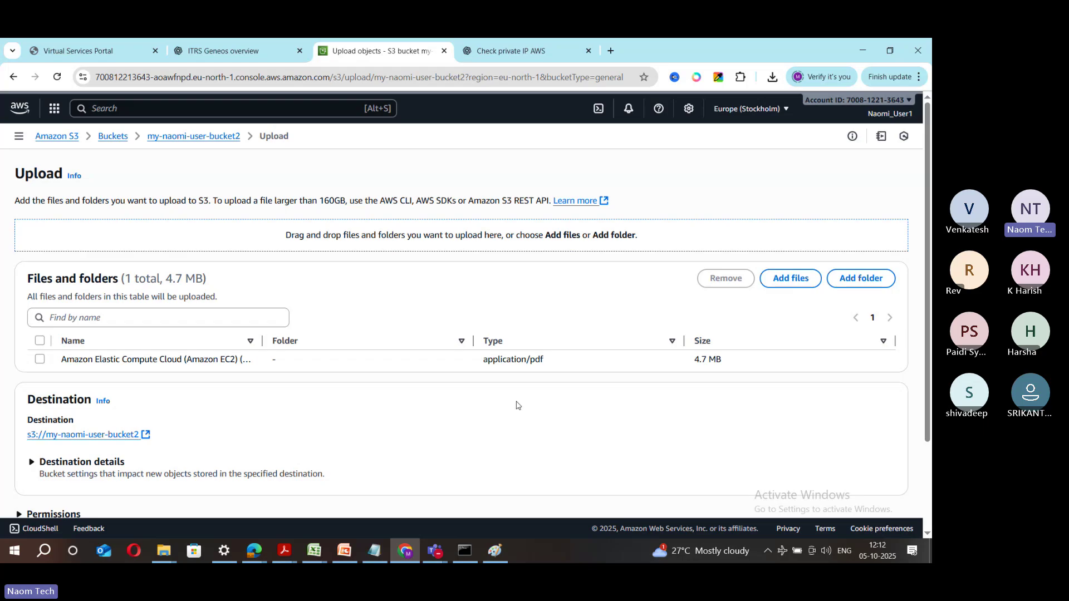
Upload the 4.7 MB EC2 PDF to my-naomi-user-bucket2 and dismiss the success notice.
{"action": "scroll", "coordinate": [516, 405], "scroll_direction": "down", "scroll_amount": 2}
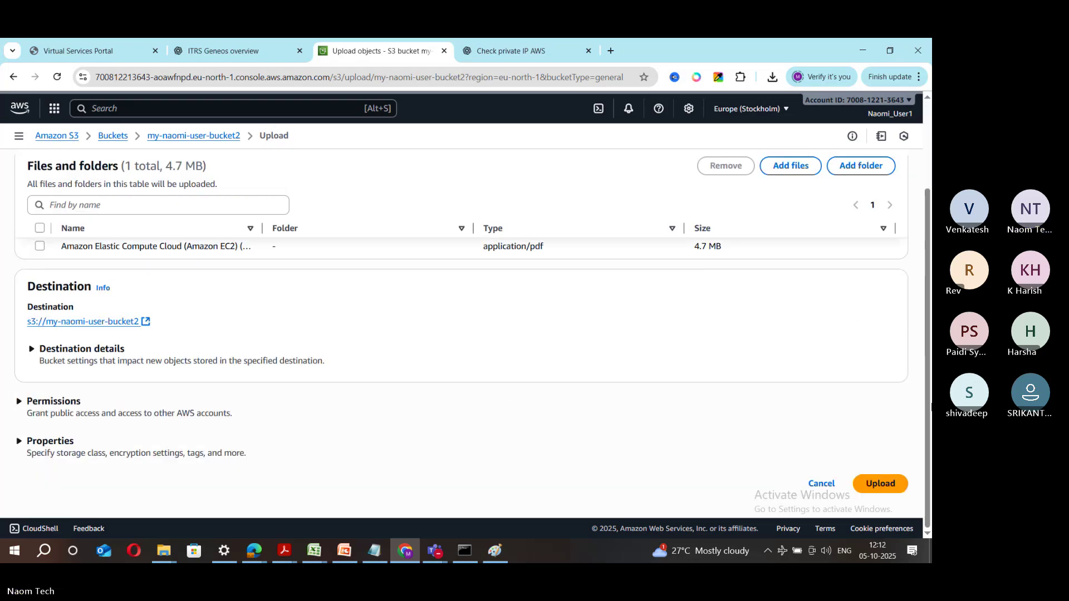
{"action": "left_click", "coordinate": [880, 484]}
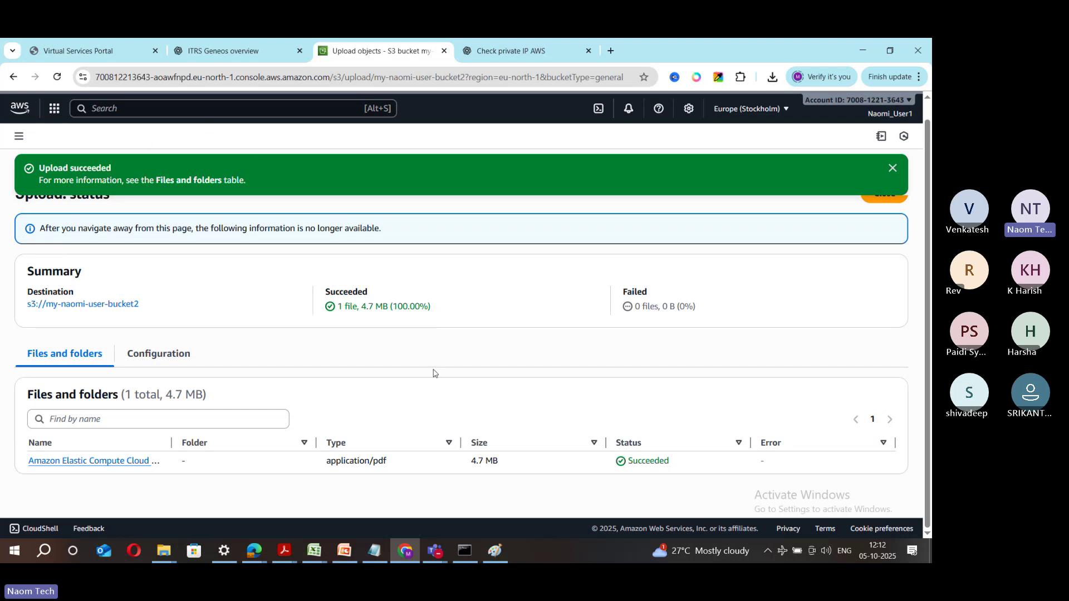
{"action": "scroll", "coordinate": [243, 329], "scroll_direction": "up", "scroll_amount": 1}
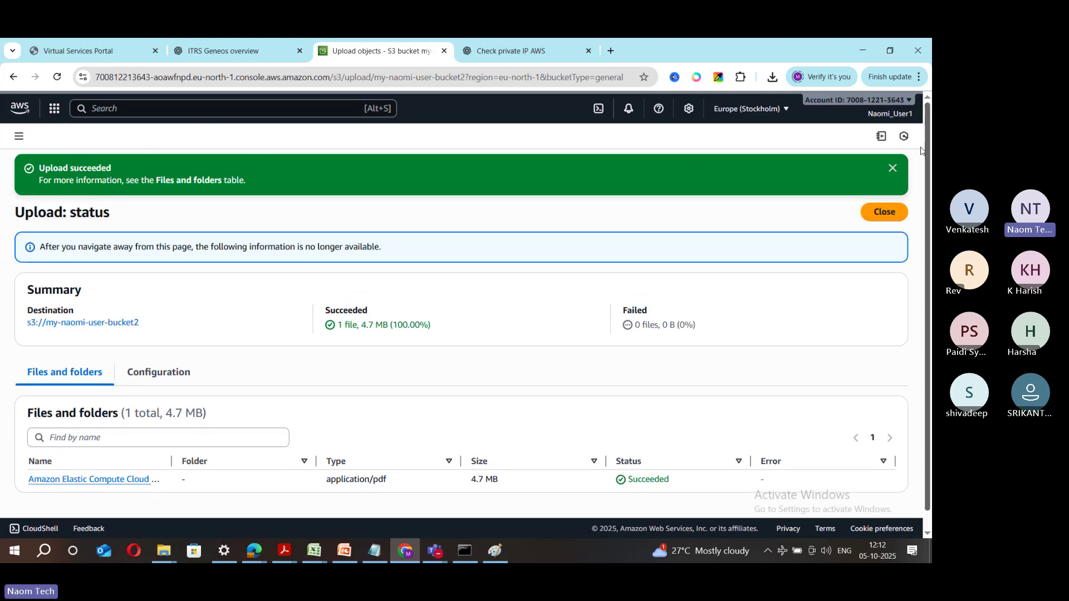
{"action": "left_click", "coordinate": [893, 168]}
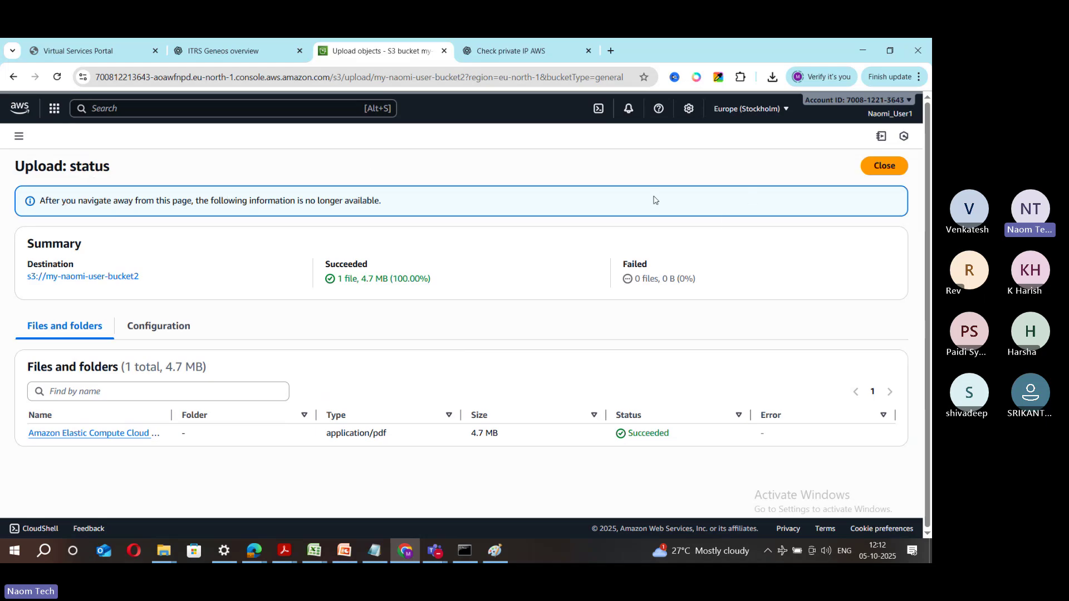
Return to my-naomi-user-bucket2 via the Buckets list and select the uploaded PDF object.
{"action": "left_click", "coordinate": [882, 165]}
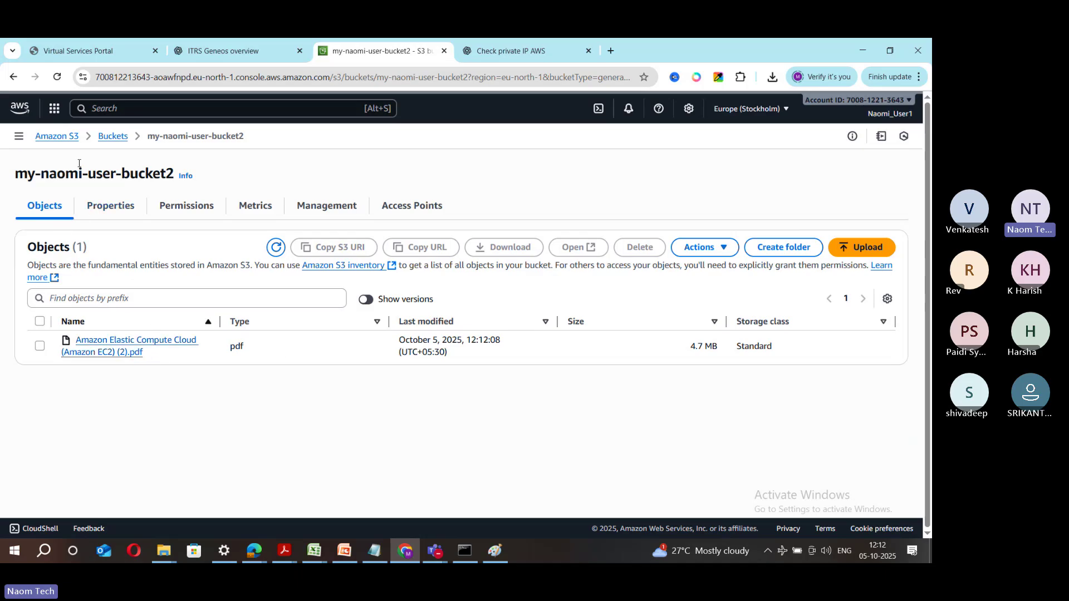
{"action": "left_click", "coordinate": [103, 136]}
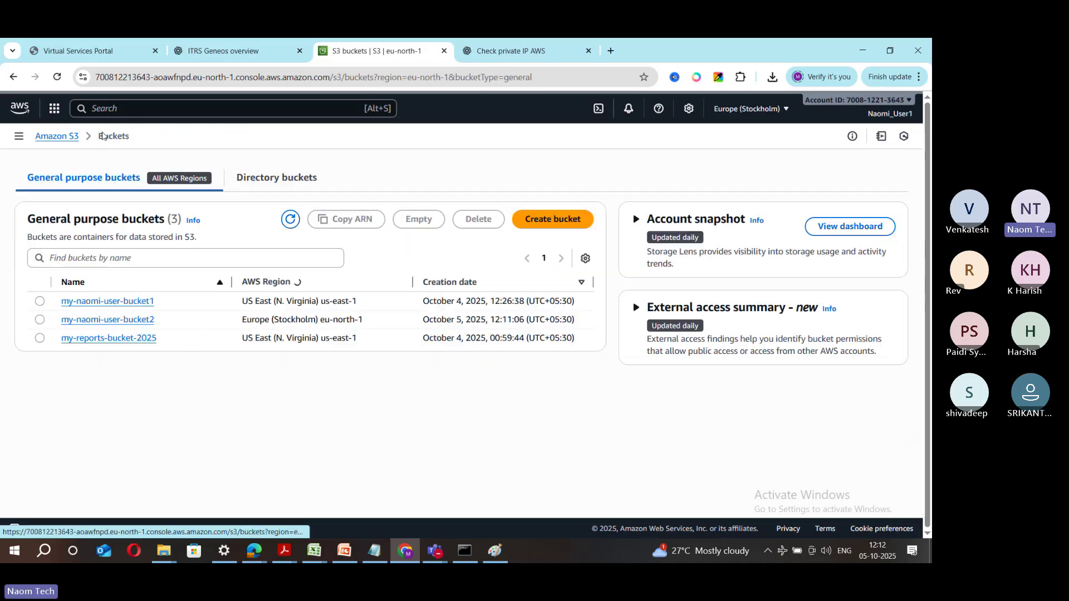
{"action": "left_click", "coordinate": [118, 320]}
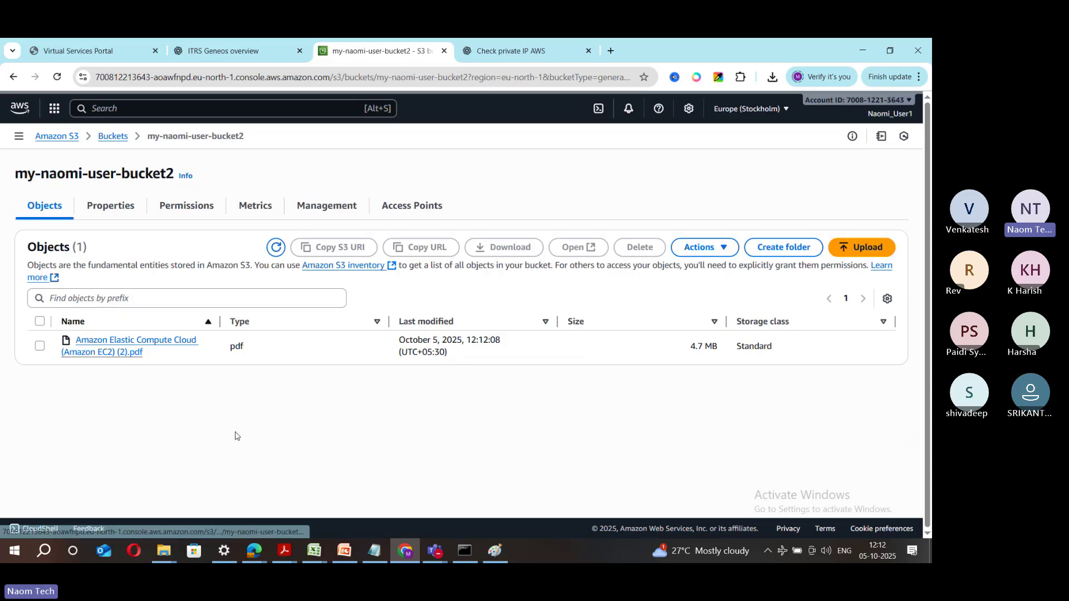
{"action": "left_click", "coordinate": [39, 345]}
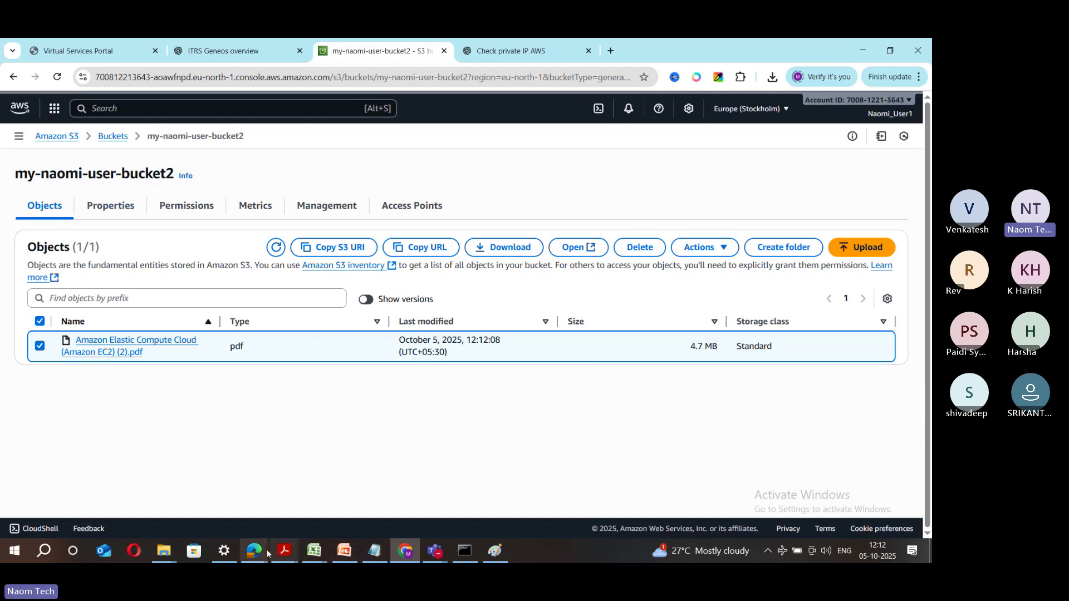
Open the IAM user's credentials workbook from Downloads and inspect the account ID in C2's sign-in URL.
{"action": "mouse_move", "coordinate": [160, 551]}
{"action": "left_click", "coordinate": [181, 501]}
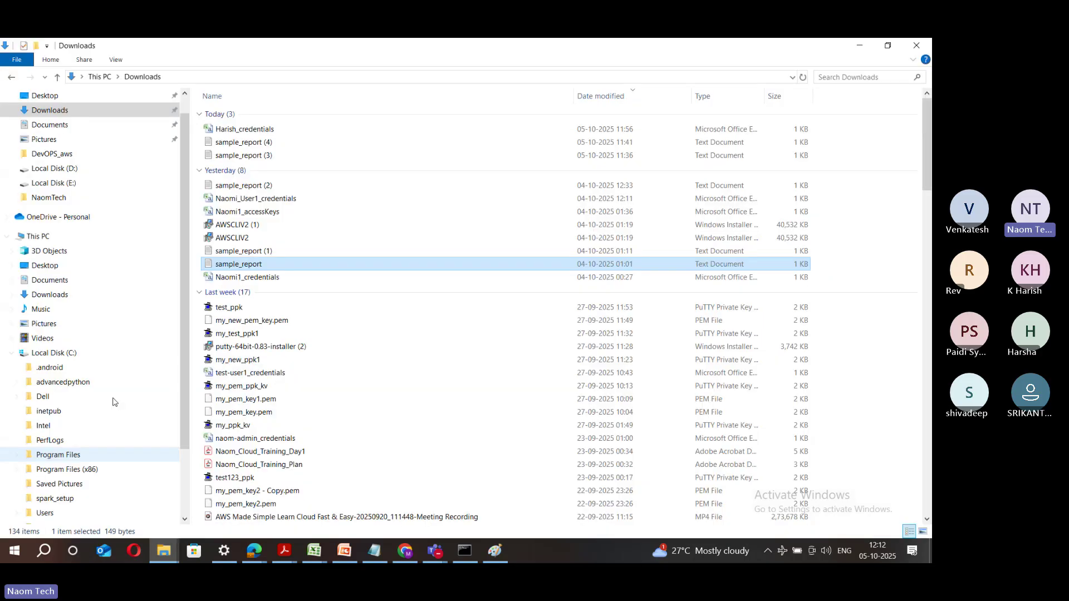
{"action": "left_click", "coordinate": [239, 129]}
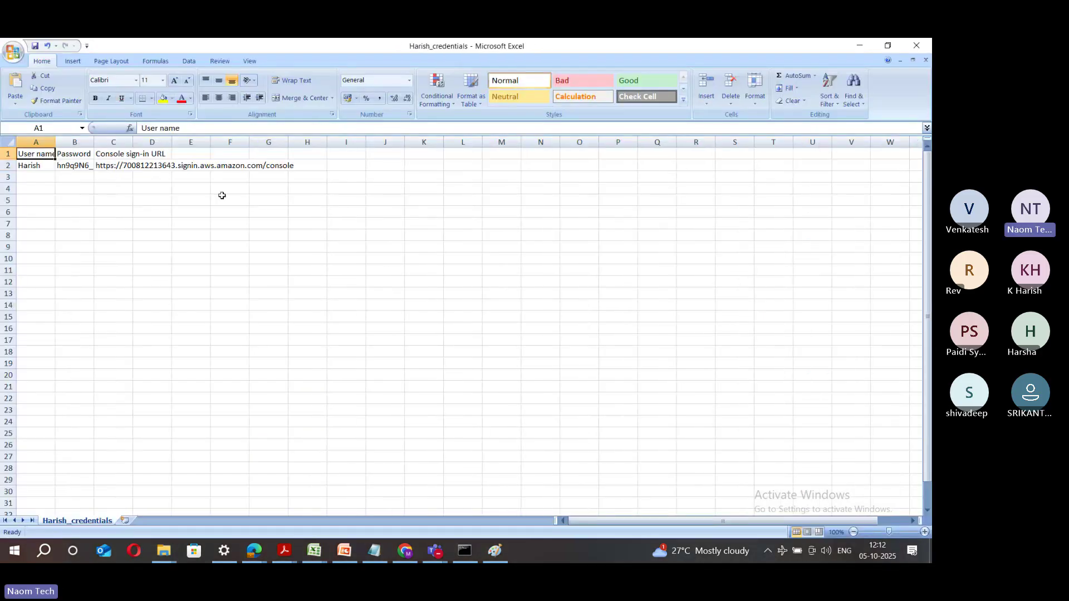
{"action": "double_click", "coordinate": [128, 165]}
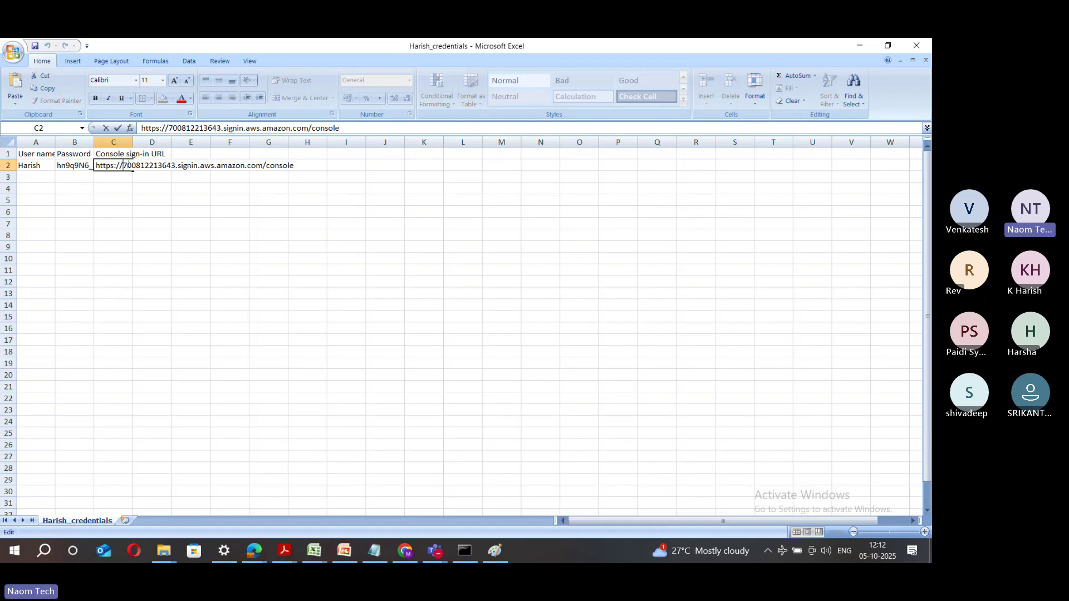
{"action": "left_click_drag", "start_coordinate": [124, 166], "coordinate": [176, 166]}
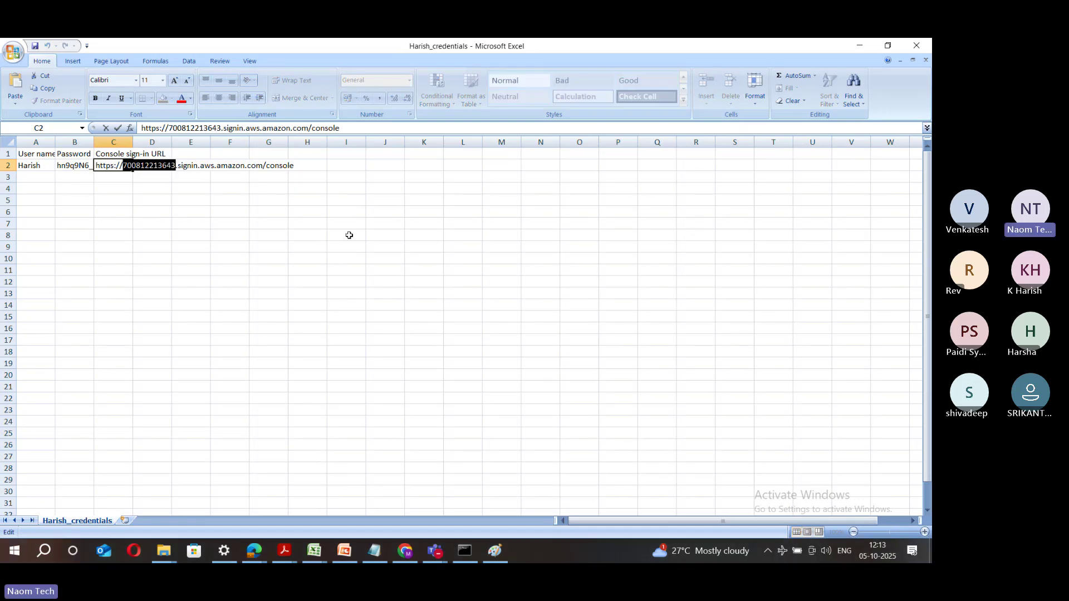
{"action": "left_click", "coordinate": [411, 234]}
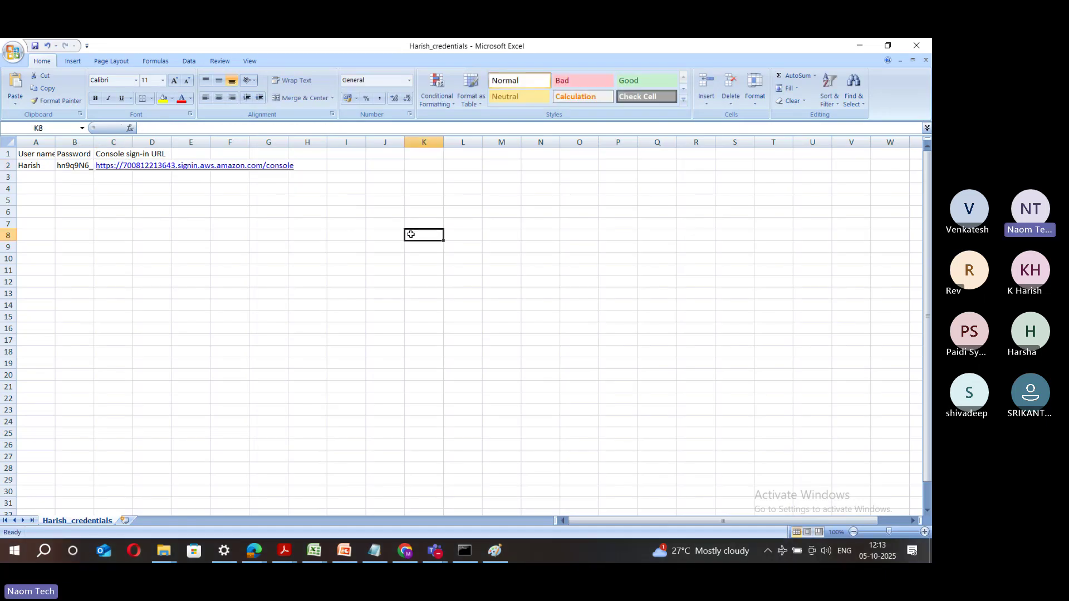
{"action": "left_click", "coordinate": [147, 167]}
{"action": "left_click", "coordinate": [122, 181]}
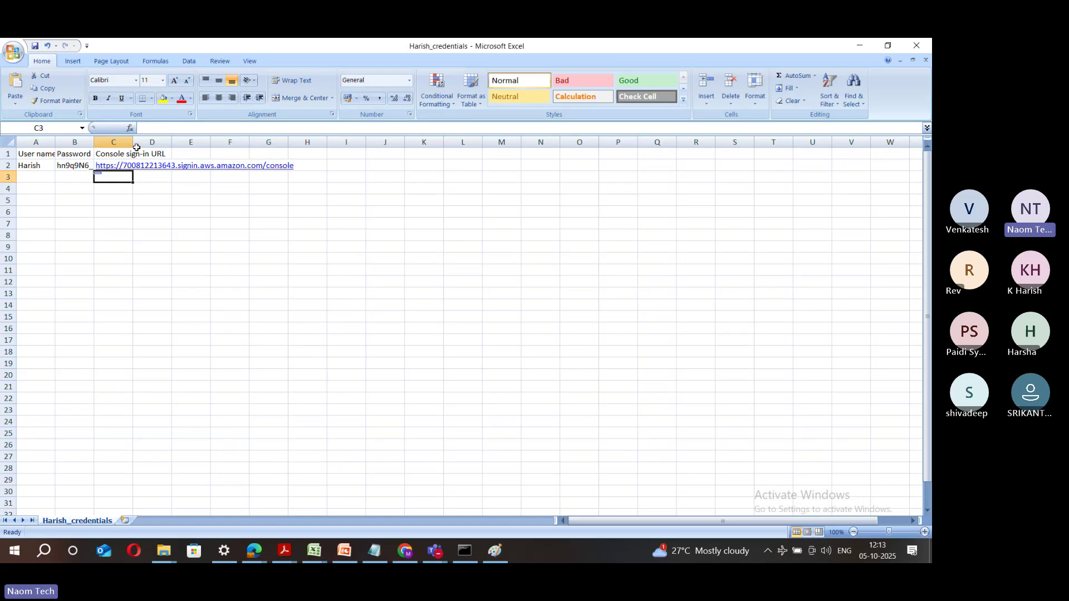
AutoFit all sheet columns, then select the account ID inside the C2 sign-in URL.
{"action": "left_click", "coordinate": [20, 142]}
{"action": "double_click", "coordinate": [55, 140]}
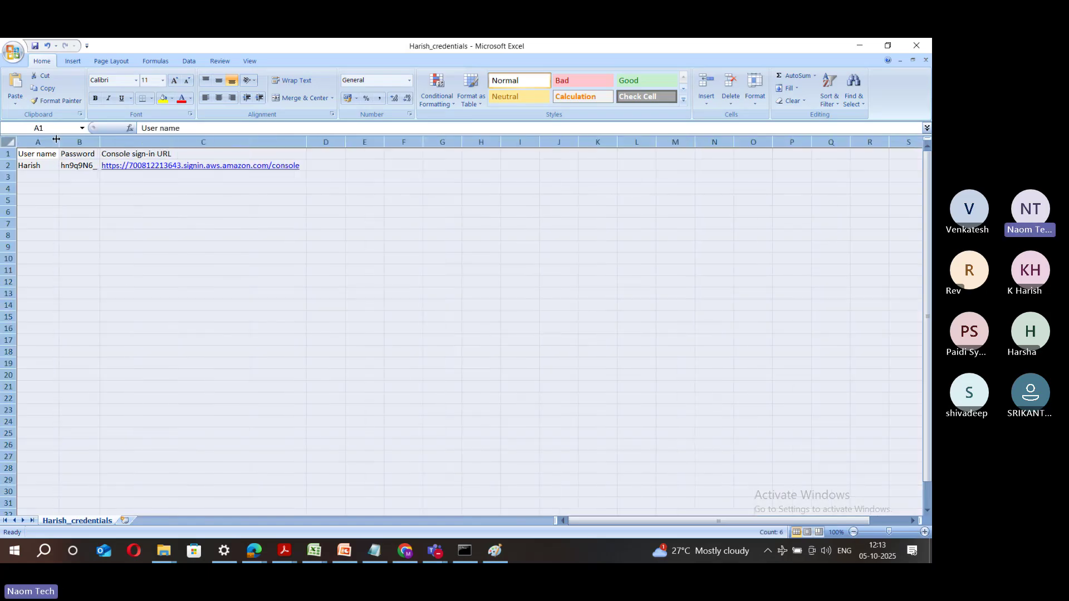
{"action": "double_click", "coordinate": [146, 166]}
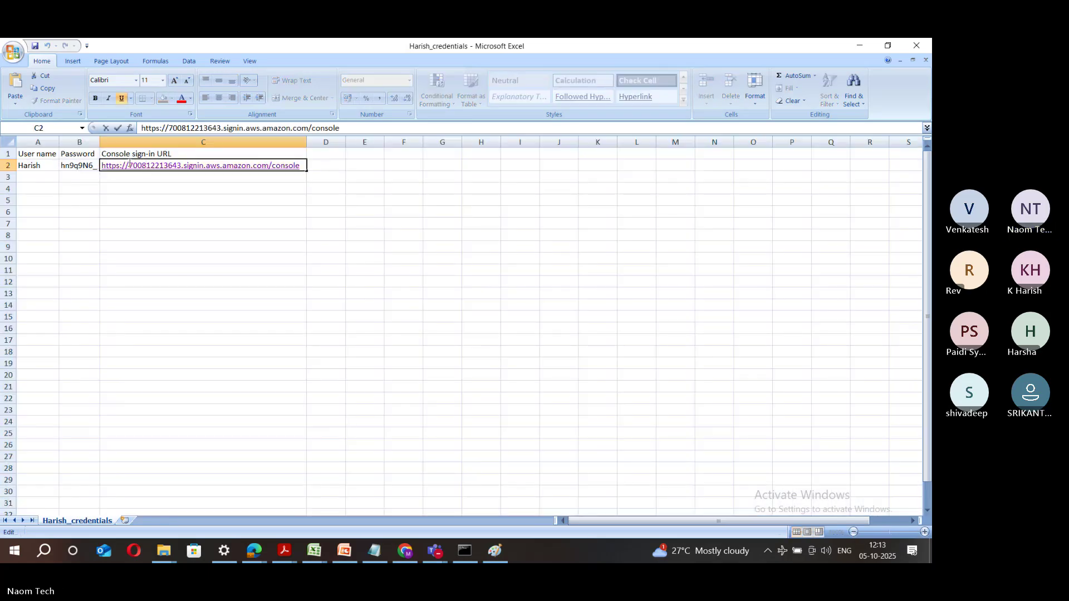
{"action": "left_click_drag", "start_coordinate": [128, 166], "coordinate": [182, 165]}
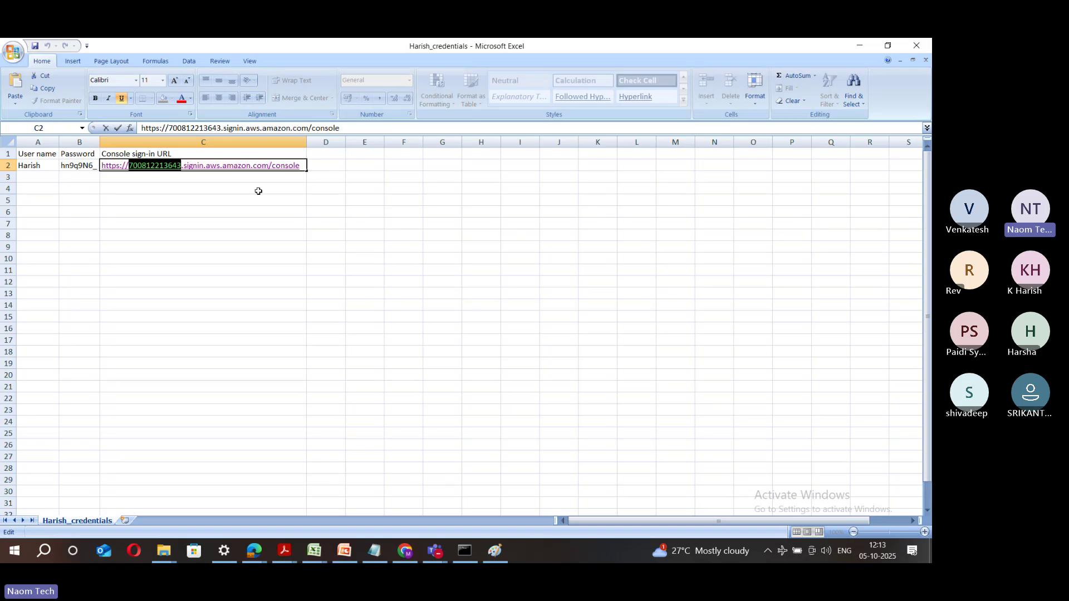
Sign out of the current IAM user from the account menu and go to Sign in to console.
{"action": "left_click", "coordinate": [405, 551]}
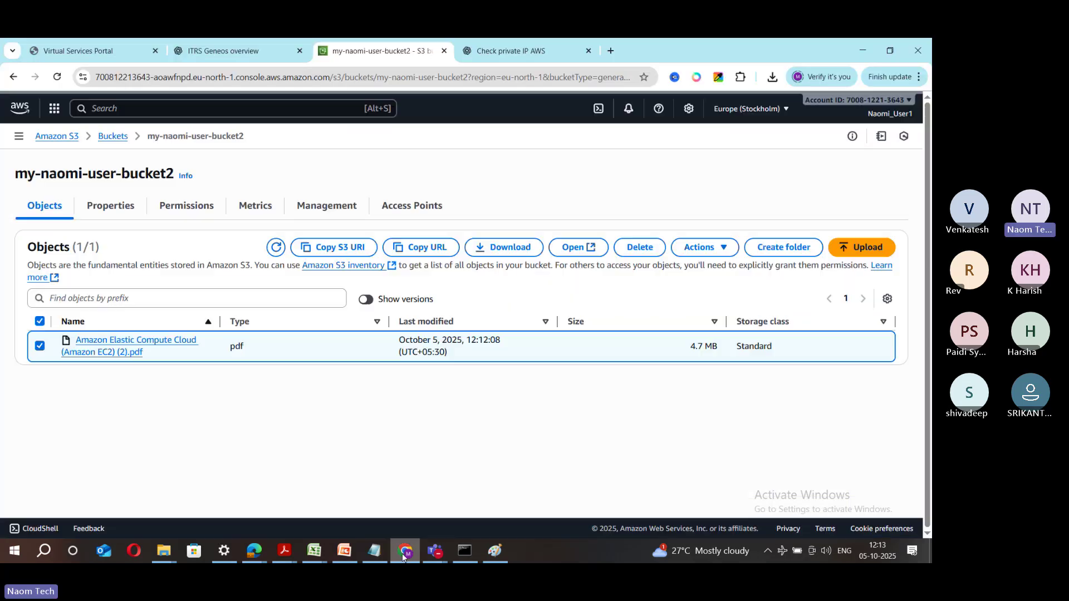
{"action": "left_click", "coordinate": [914, 114]}
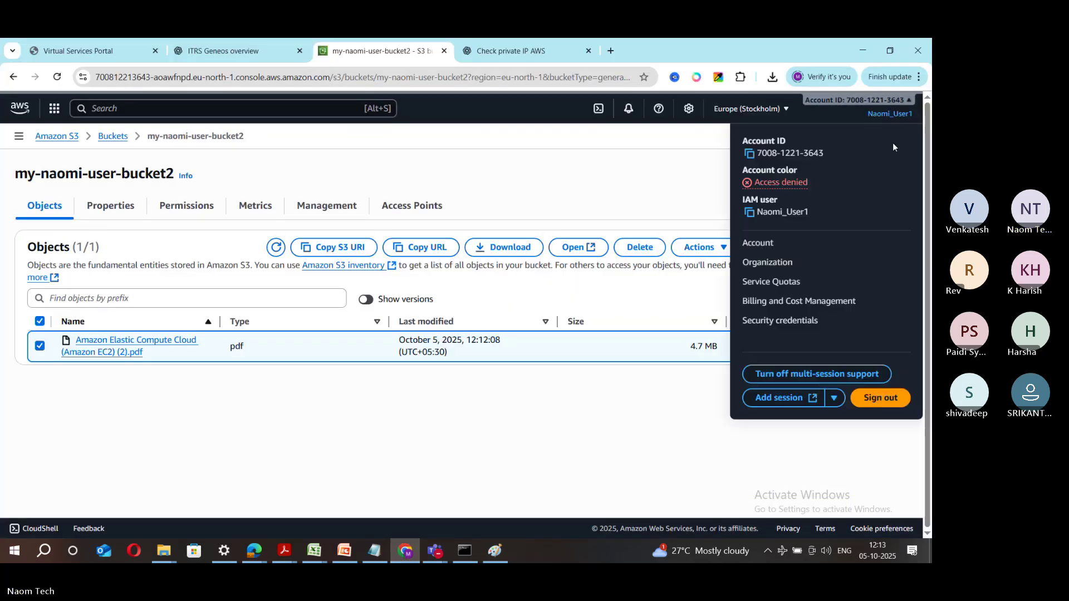
{"action": "left_click", "coordinate": [901, 402]}
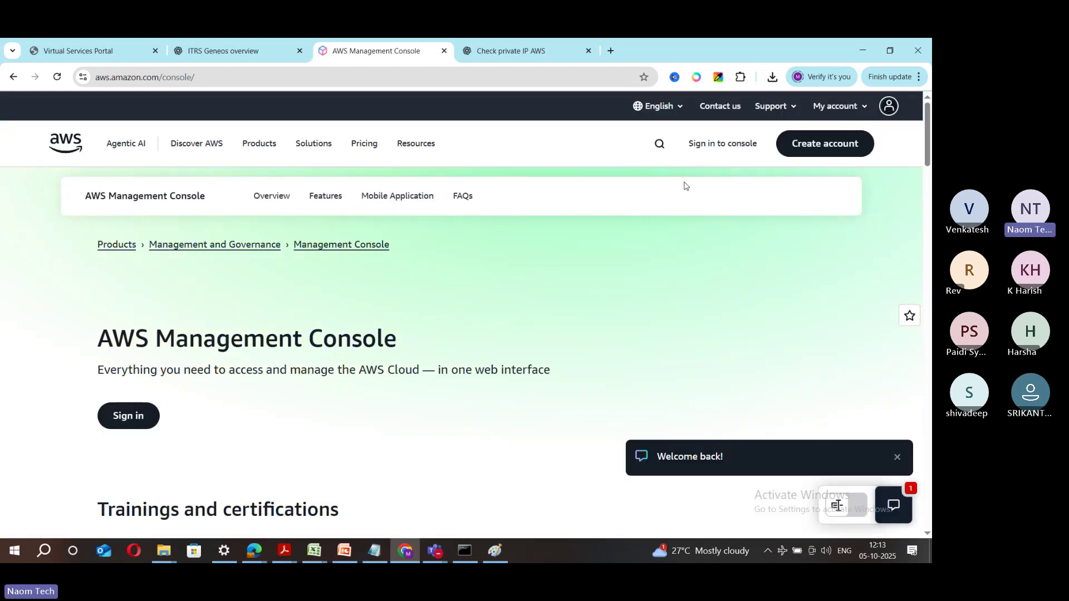
{"action": "left_click", "coordinate": [898, 454]}
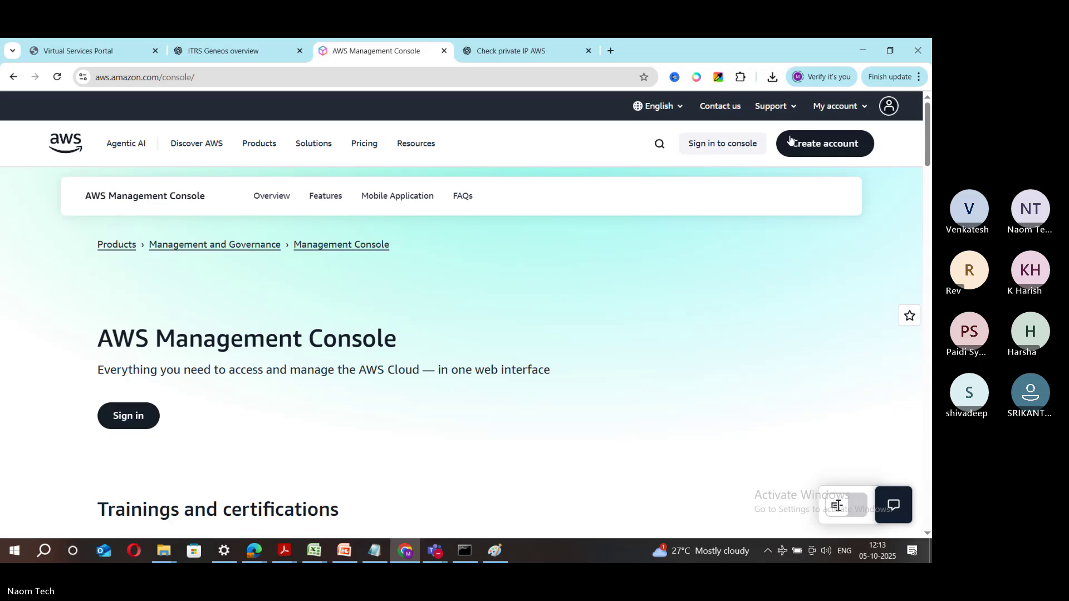
{"action": "left_click", "coordinate": [709, 143]}
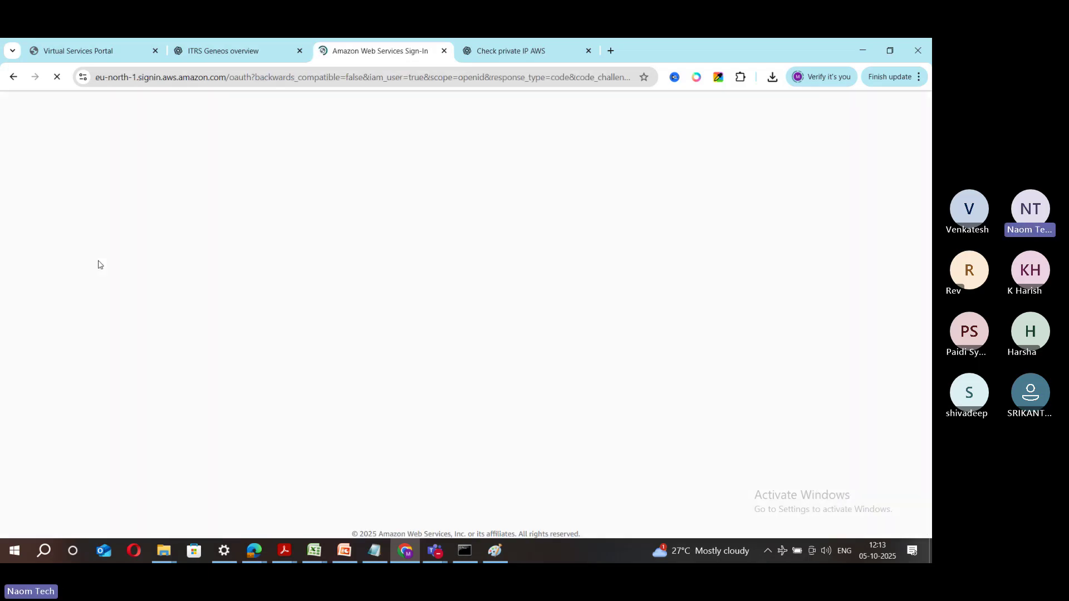
Check the prefilled account ID in the sign-in form against the credentials workbook.
{"action": "left_click", "coordinate": [279, 277]}
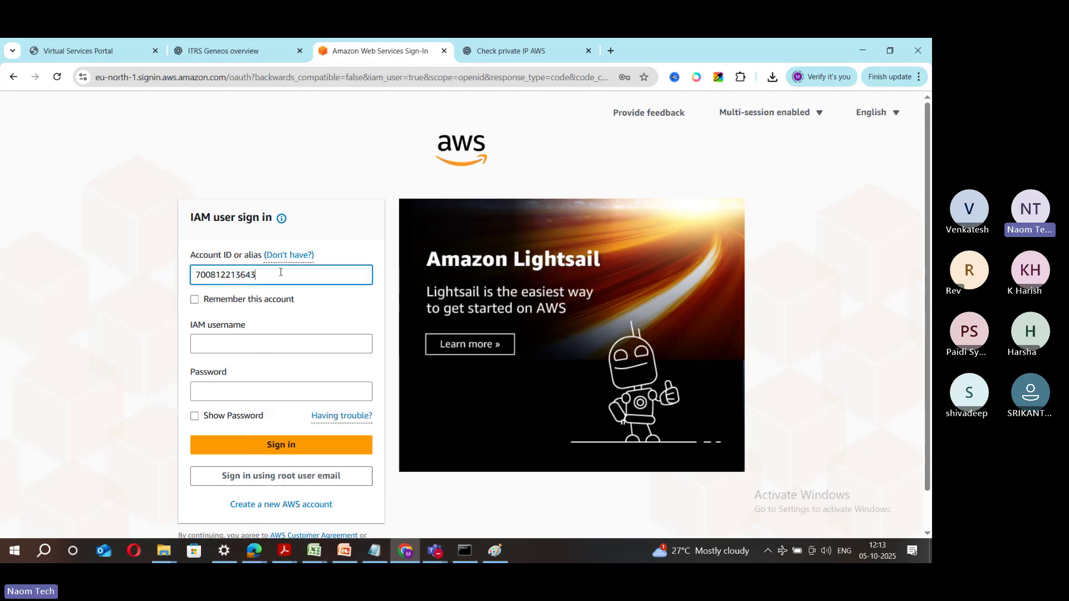
{"action": "double_click", "coordinate": [280, 272]}
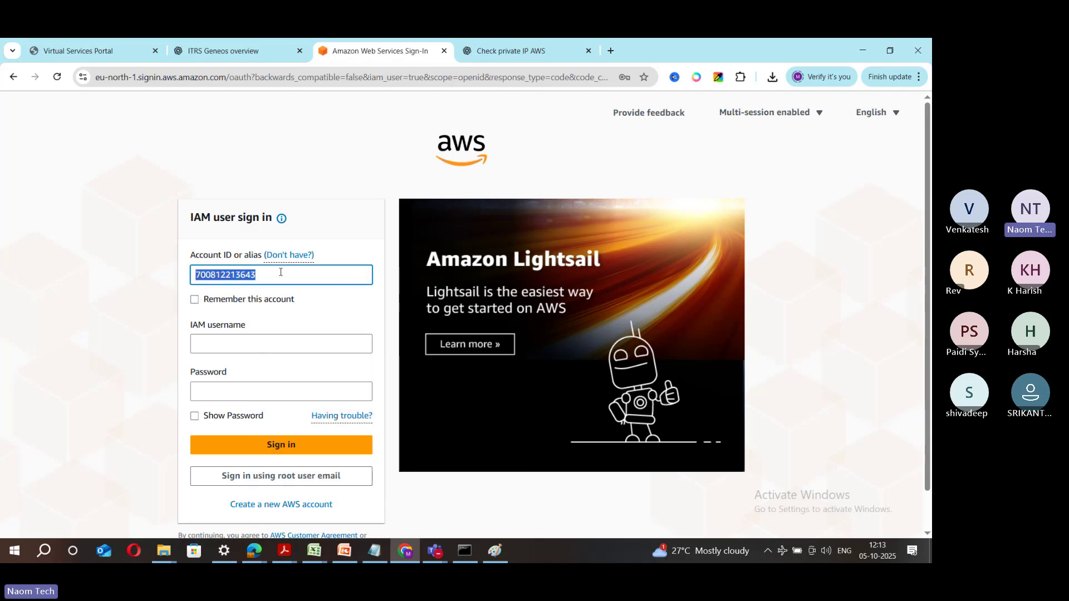
{"action": "left_click", "coordinate": [314, 552]}
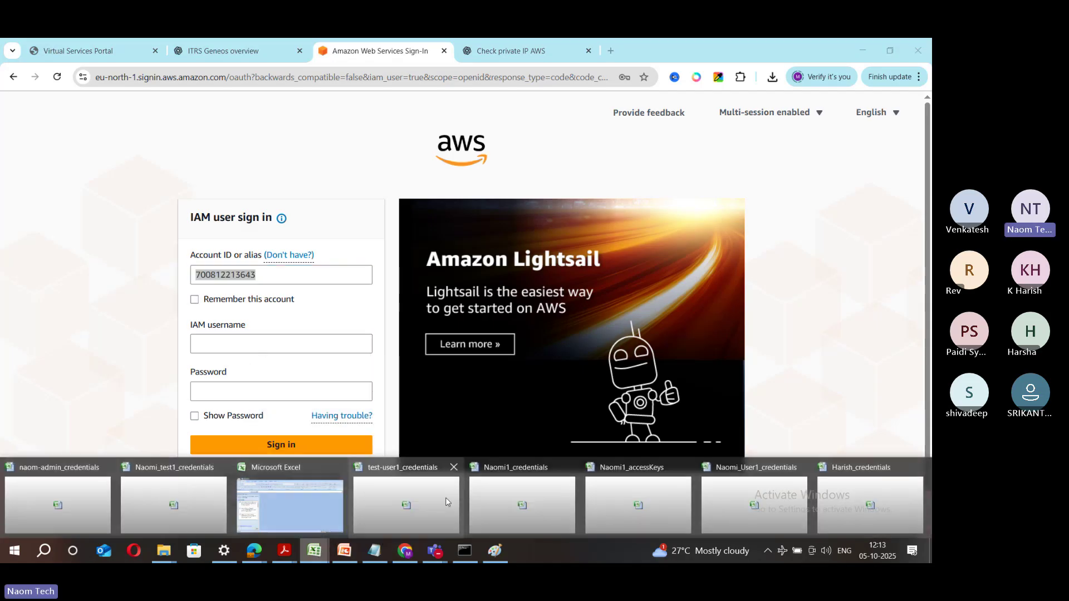
{"action": "left_click", "coordinate": [905, 505]}
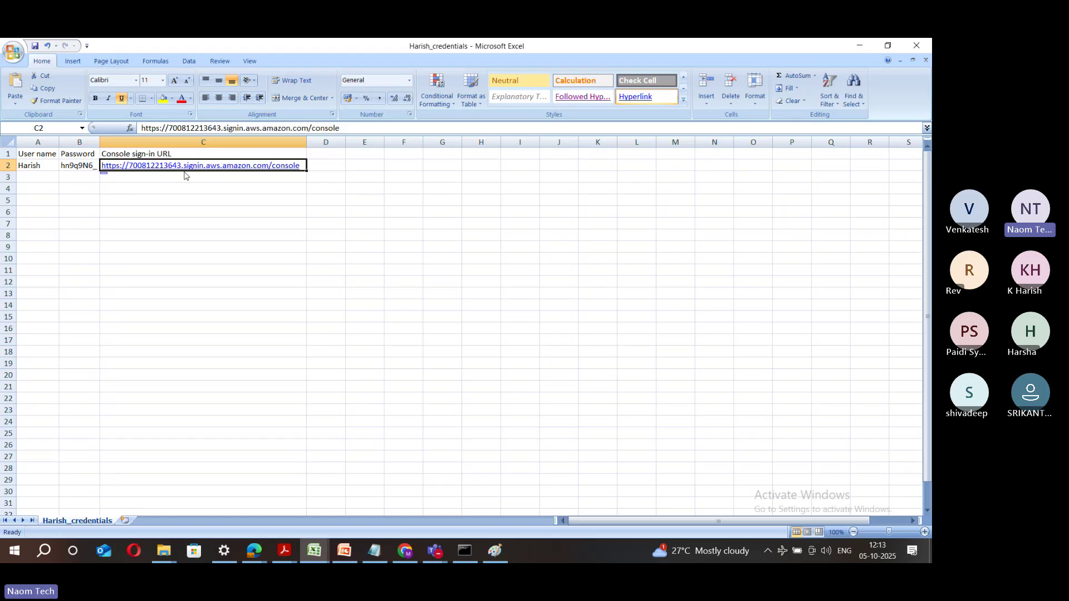
{"action": "key", "text": "alt+Tab"}
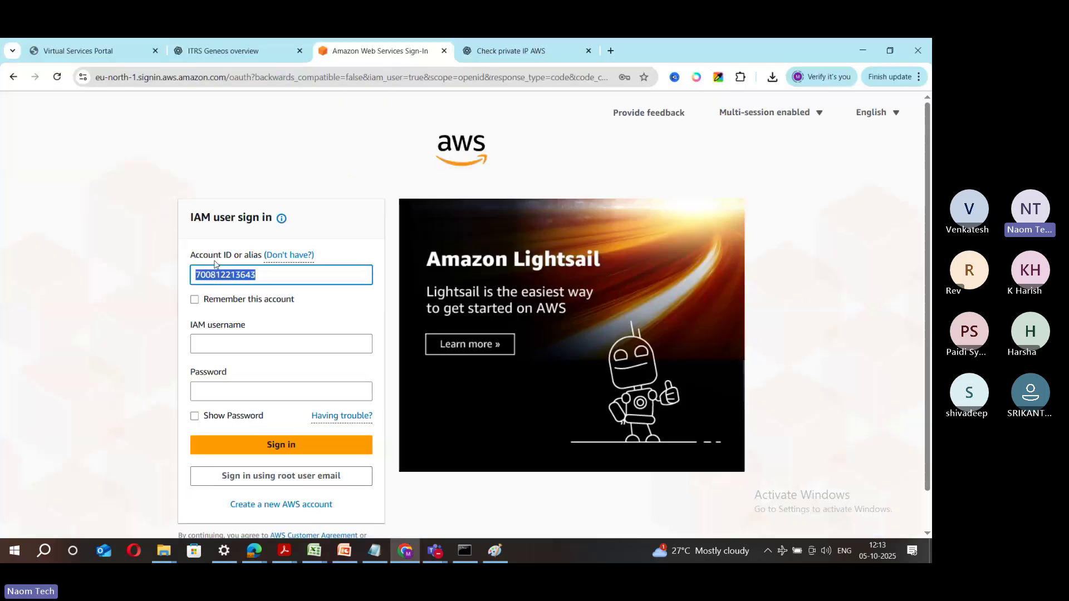
{"action": "left_click", "coordinate": [281, 273]}
{"action": "double_click", "coordinate": [225, 268]}
{"action": "key", "text": "alt+Tab"}
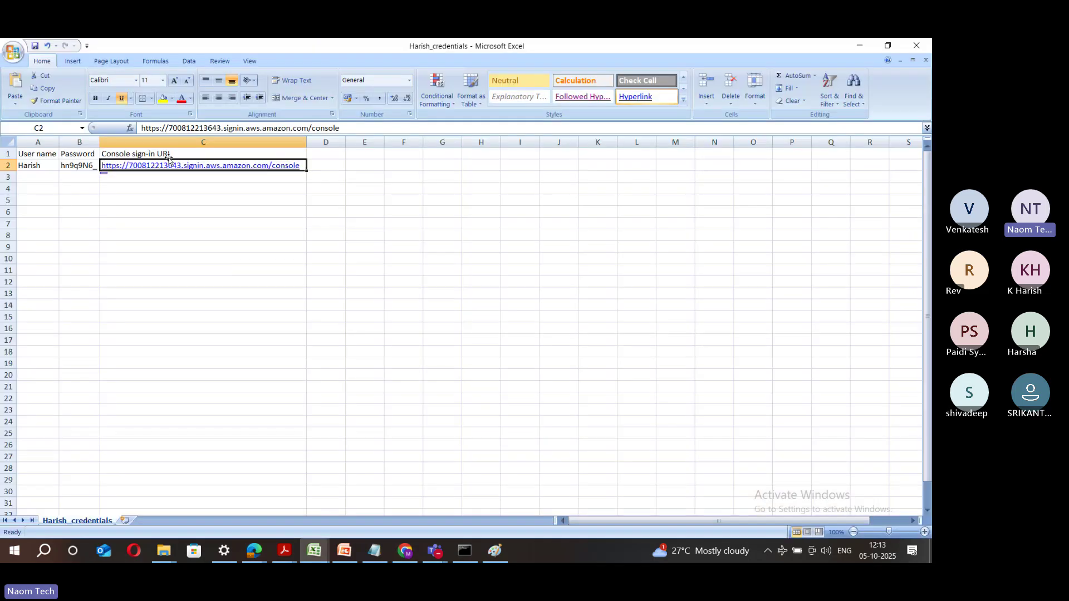
Enter the IAM username from cell A2 of the spreadsheet into the username field.
{"action": "double_click", "coordinate": [42, 165]}
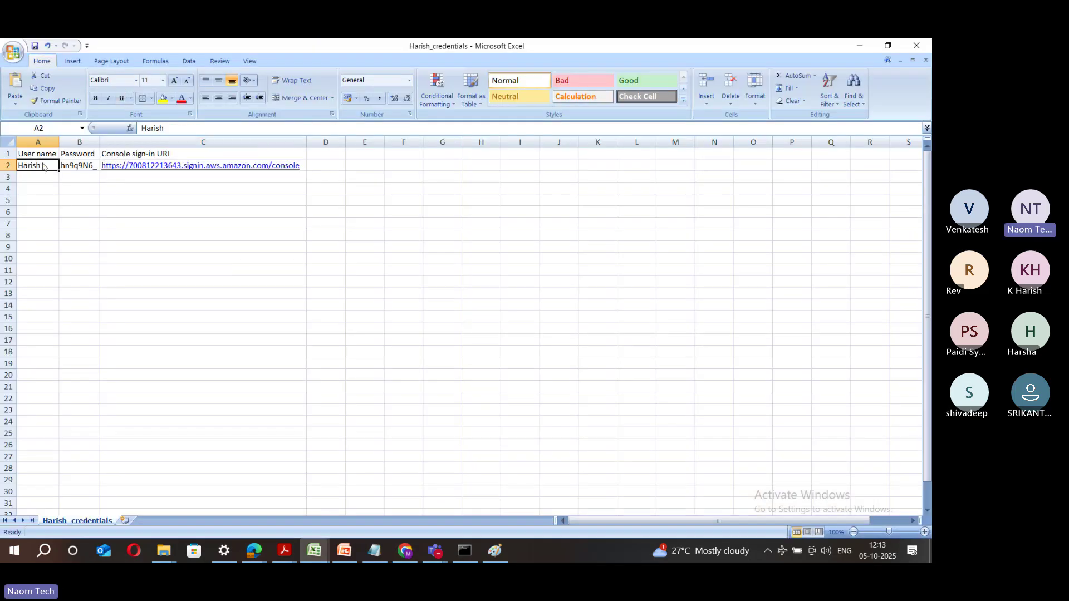
{"action": "double_click", "coordinate": [42, 165]}
{"action": "key", "text": "alt+Tab"}
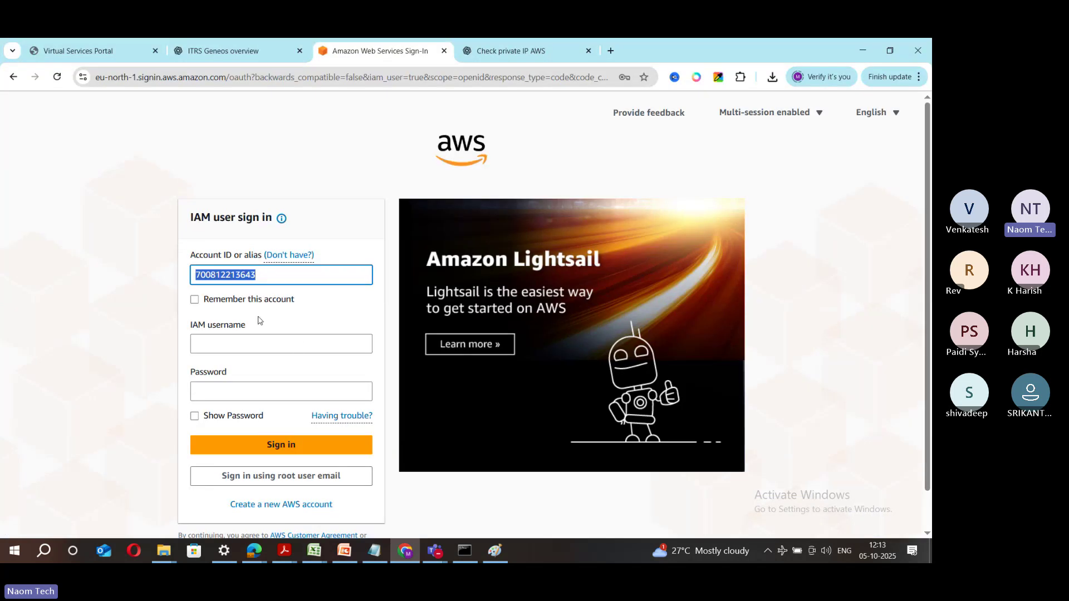
{"action": "left_click", "coordinate": [229, 336]}
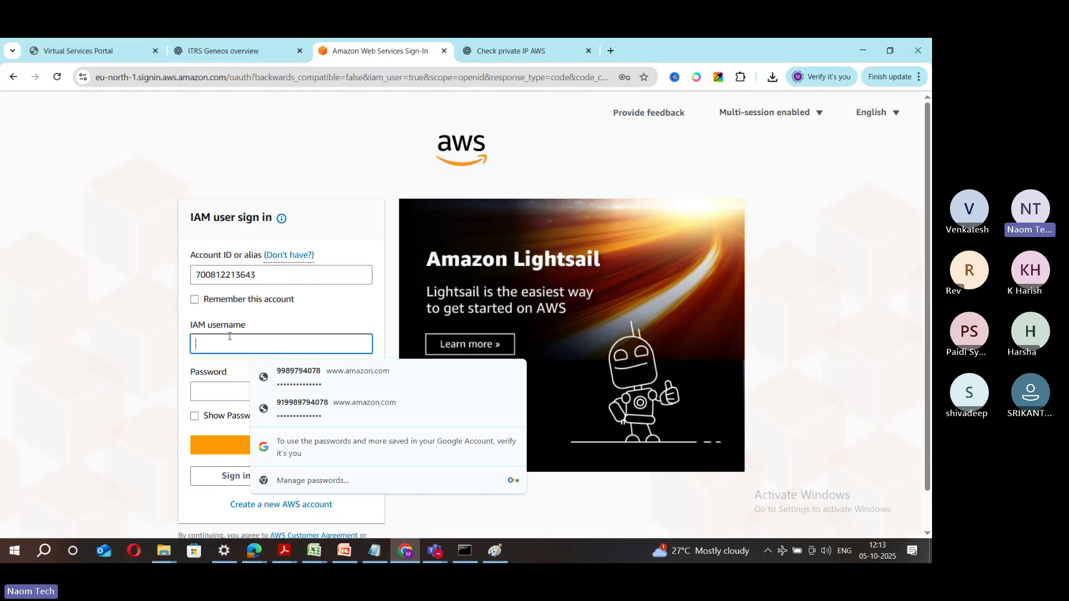
{"action": "type", "text": "Har"}
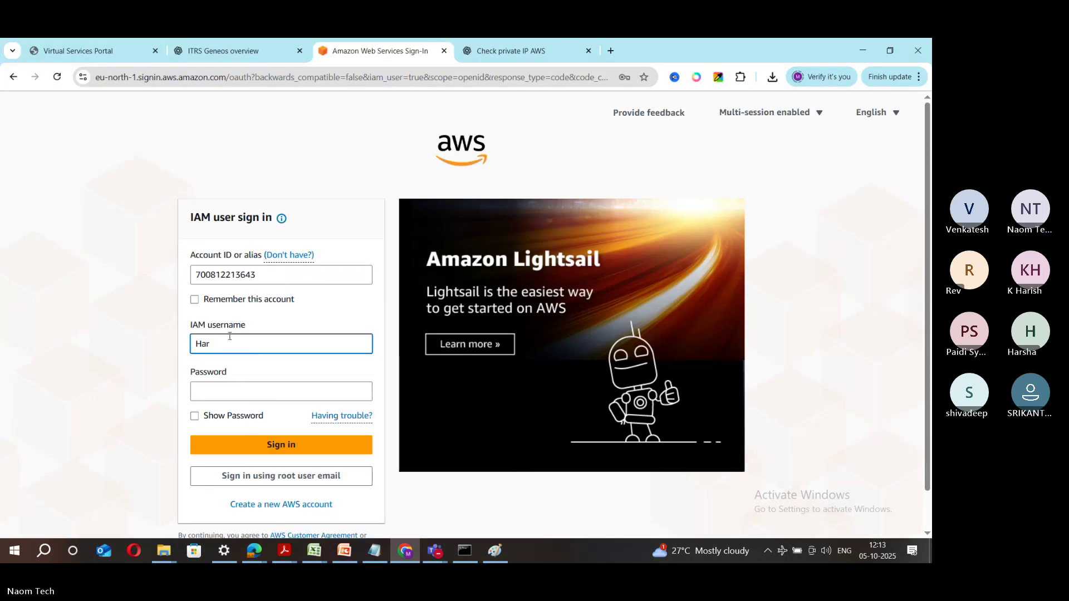
{"action": "type", "text": "sish"}
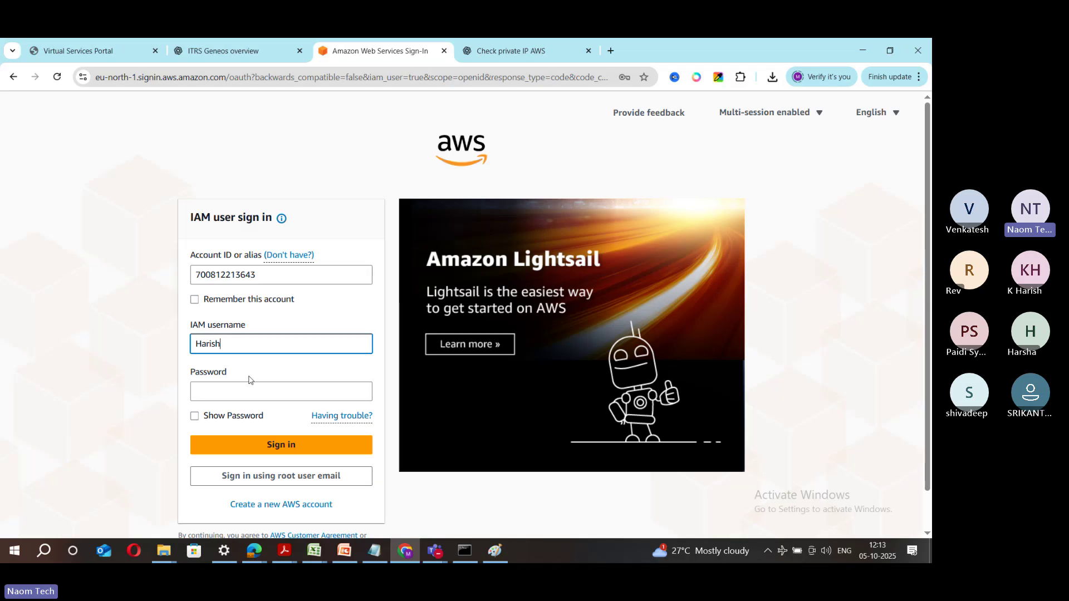
Paste the password from cell B2 into the password field, show it, and sign in.
{"action": "left_click", "coordinate": [248, 390]}
{"action": "key", "text": "alt+Tab"}
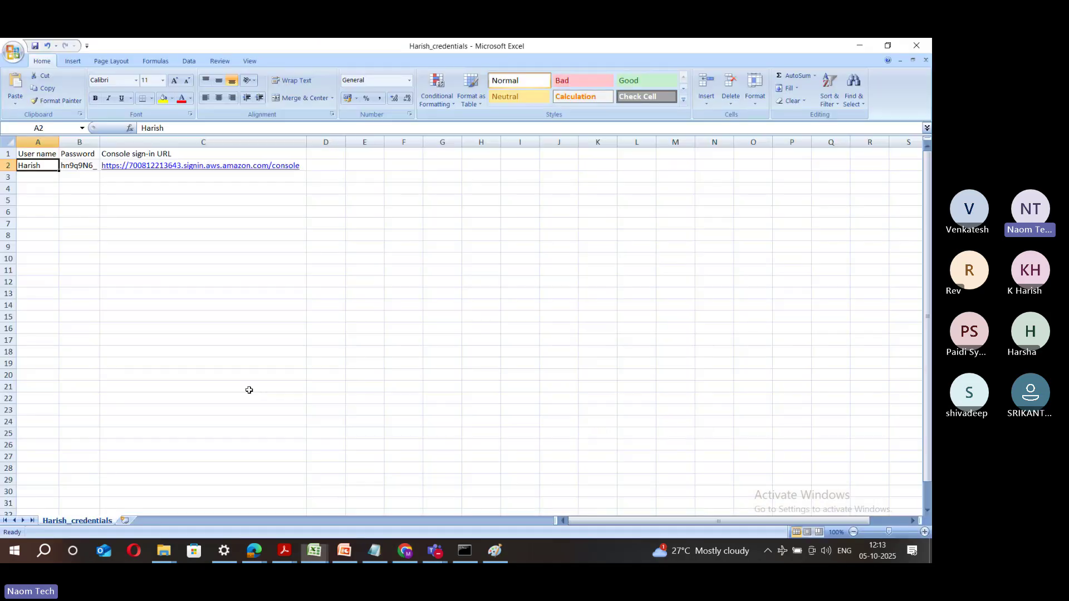
{"action": "left_click", "coordinate": [96, 166]}
{"action": "double_click", "coordinate": [97, 165]}
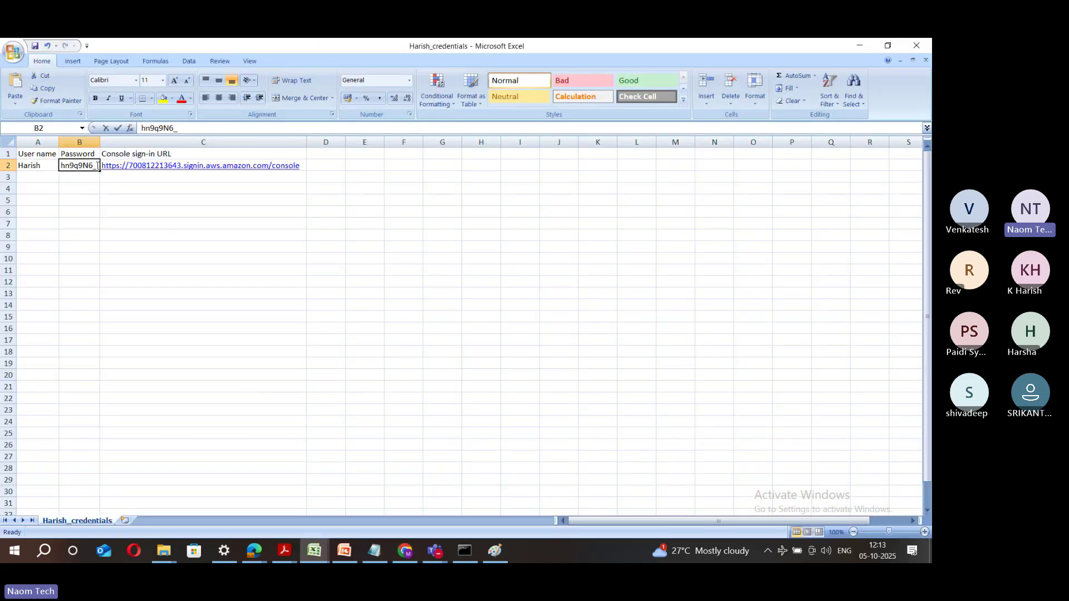
{"action": "left_click_drag", "start_coordinate": [95, 165], "coordinate": [62, 166]}
{"action": "left_click", "coordinate": [62, 166]}
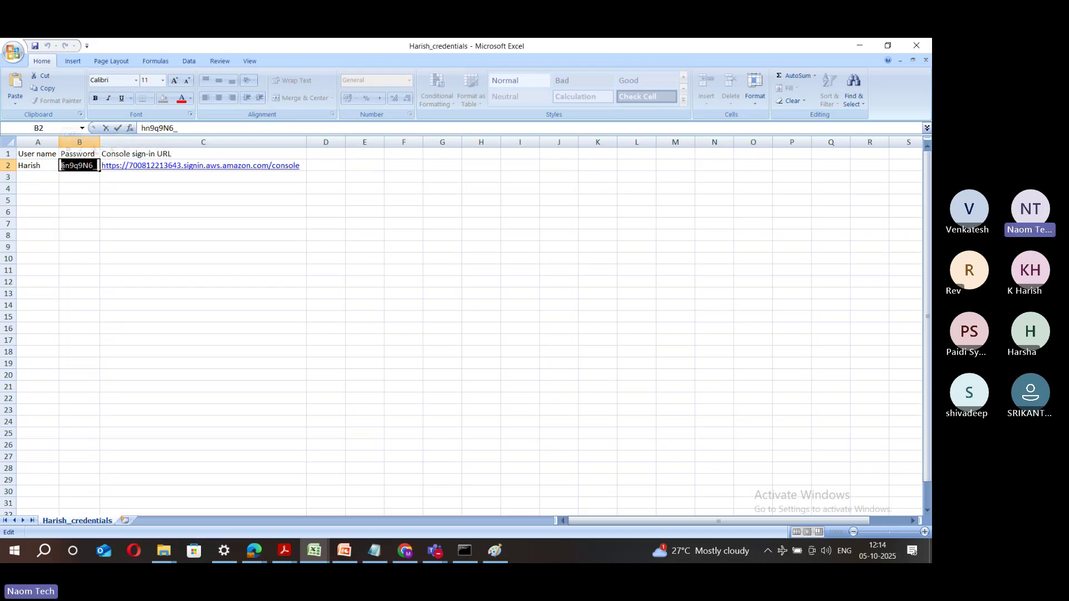
{"action": "key", "text": "Escape"}
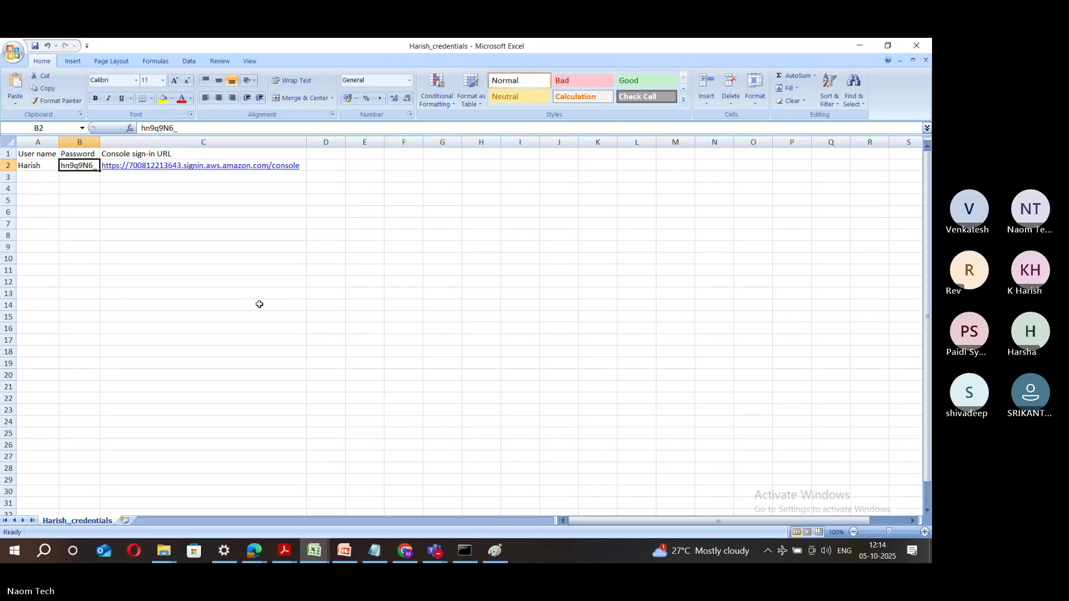
{"action": "key", "text": "alt+Tab"}
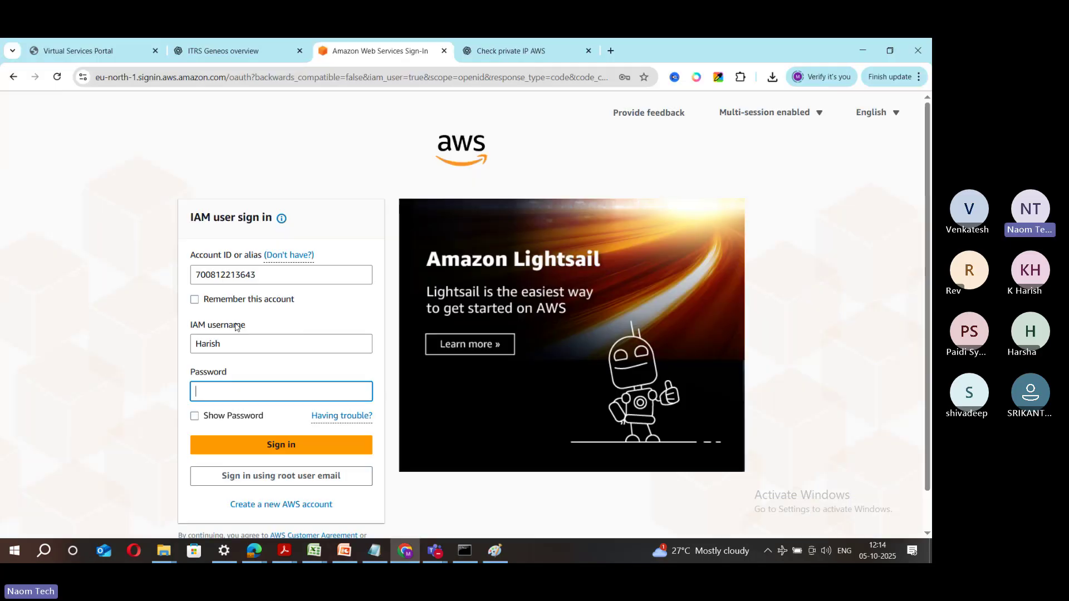
{"action": "left_click", "coordinate": [222, 390]}
{"action": "key", "text": "ctrl+v"}
{"action": "left_click", "coordinate": [76, 390]}
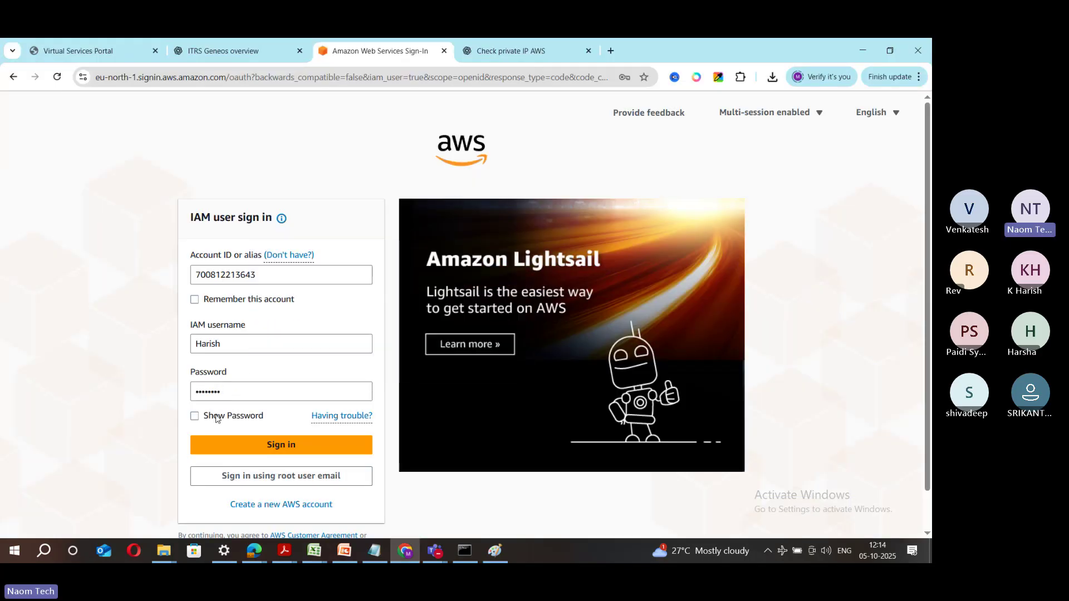
{"action": "left_click", "coordinate": [194, 416]}
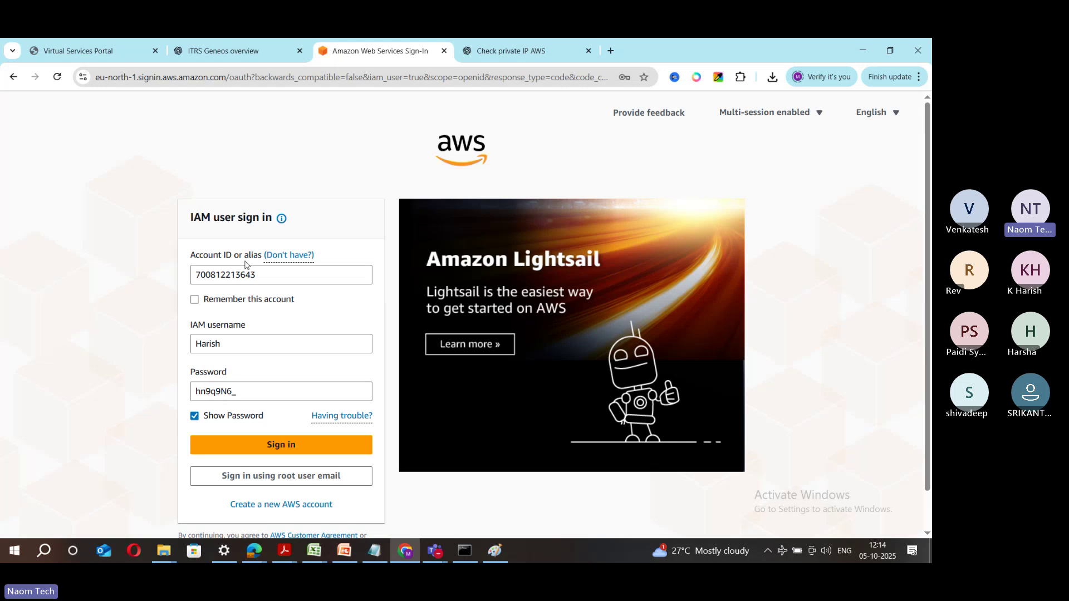
{"action": "left_click", "coordinate": [275, 445]}
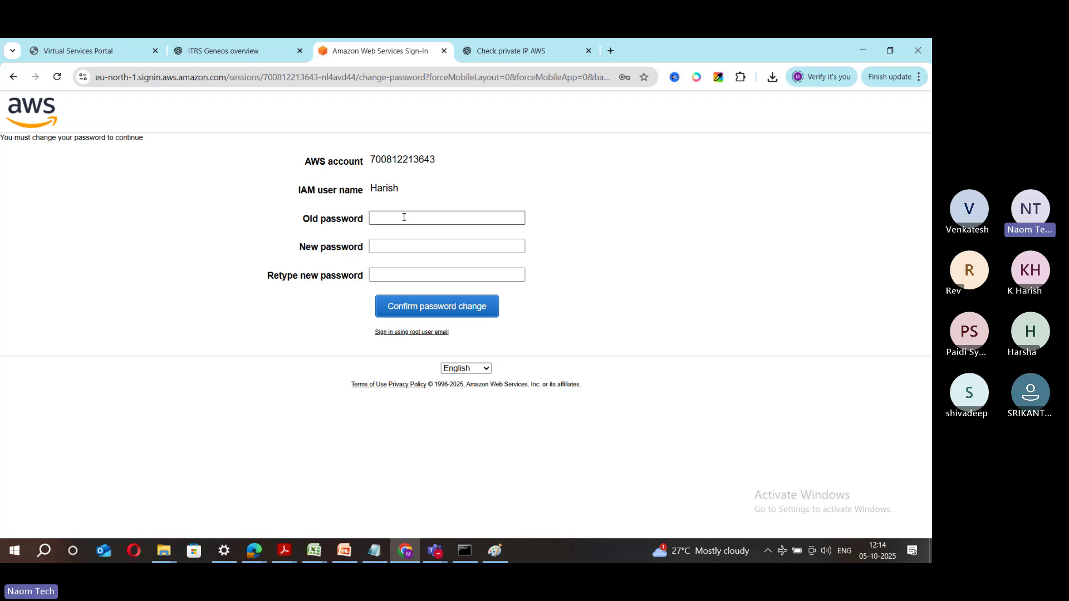
Enter the old password, type the new password twice, and submit the password change.
{"action": "left_click", "coordinate": [404, 217]}
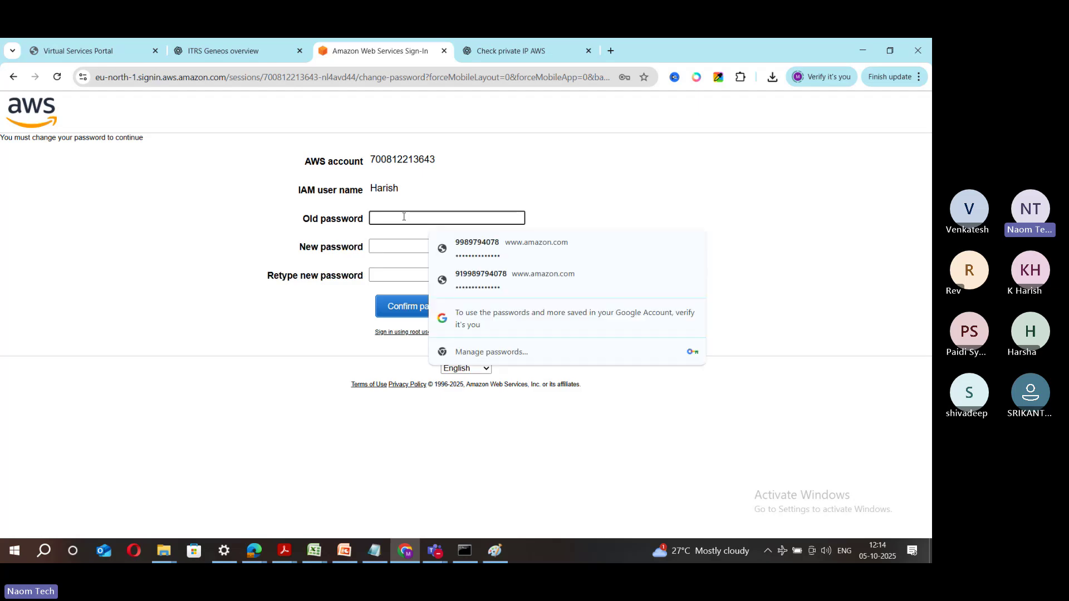
{"action": "type", "text": "********"}
{"action": "left_click", "coordinate": [645, 201]}
{"action": "left_click", "coordinate": [404, 245]}
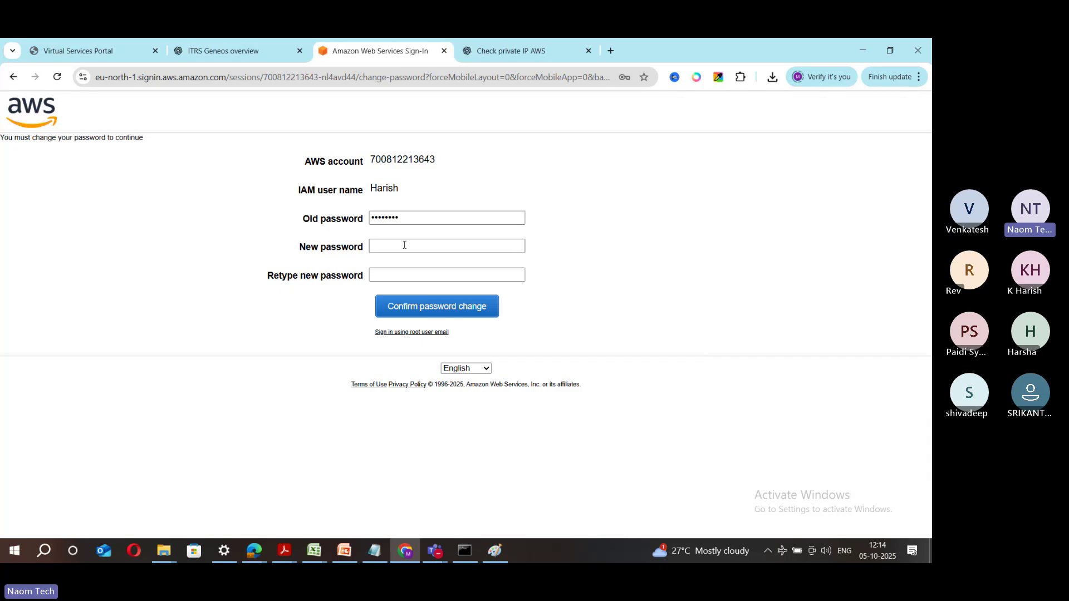
{"action": "left_click", "coordinate": [404, 245]}
{"action": "type", "text": "****"}
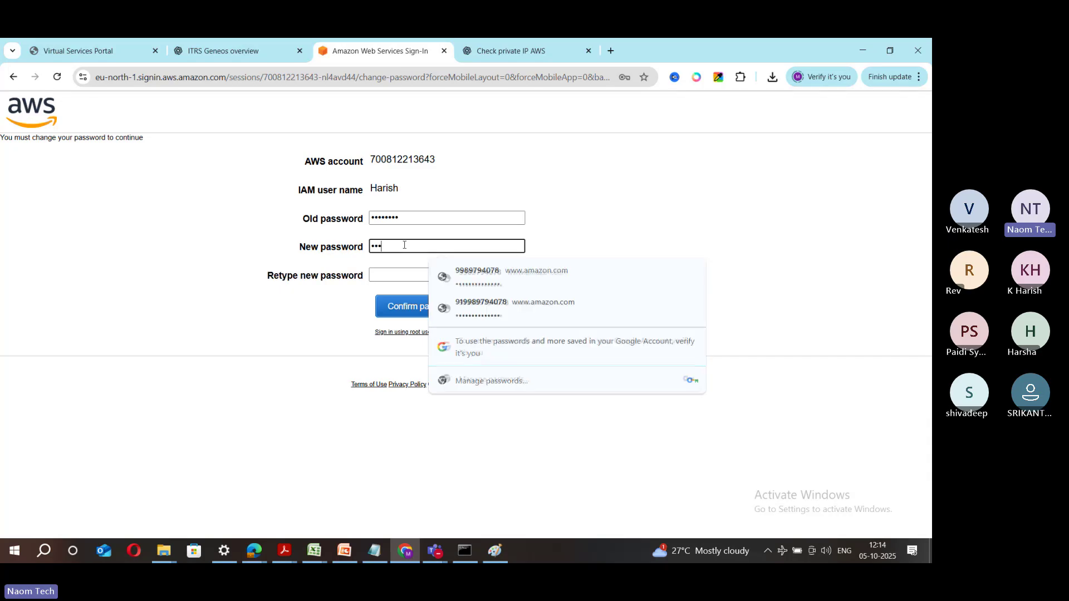
{"action": "key", "text": "BackSpace"}
{"action": "key", "text": "BackSpace"}
{"action": "key", "text": "BackSpace"}
{"action": "key", "text": "BackSpace"}
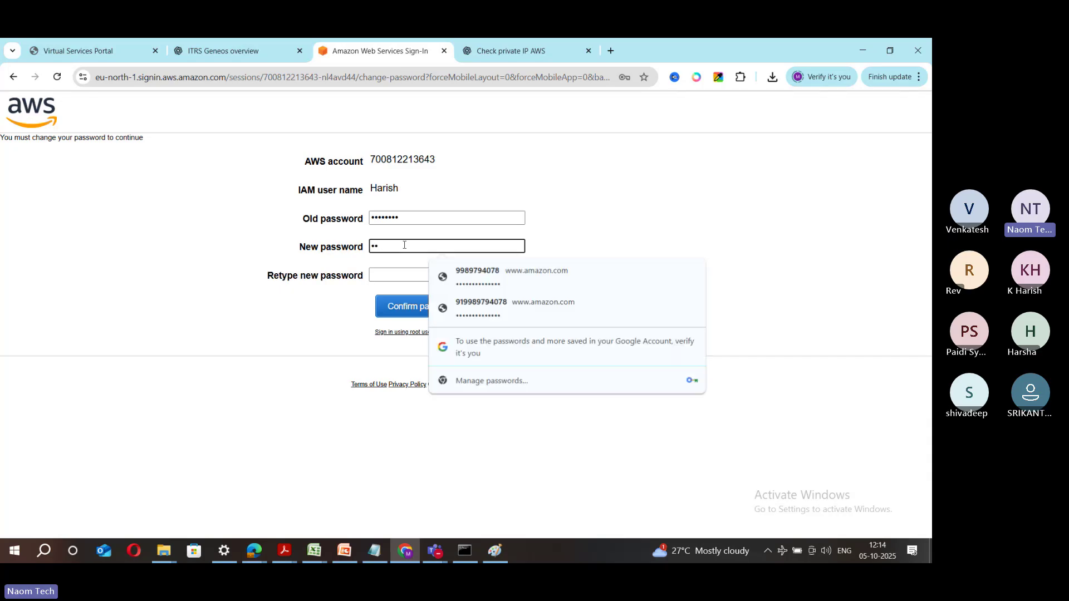
{"action": "type", "text": "****"}
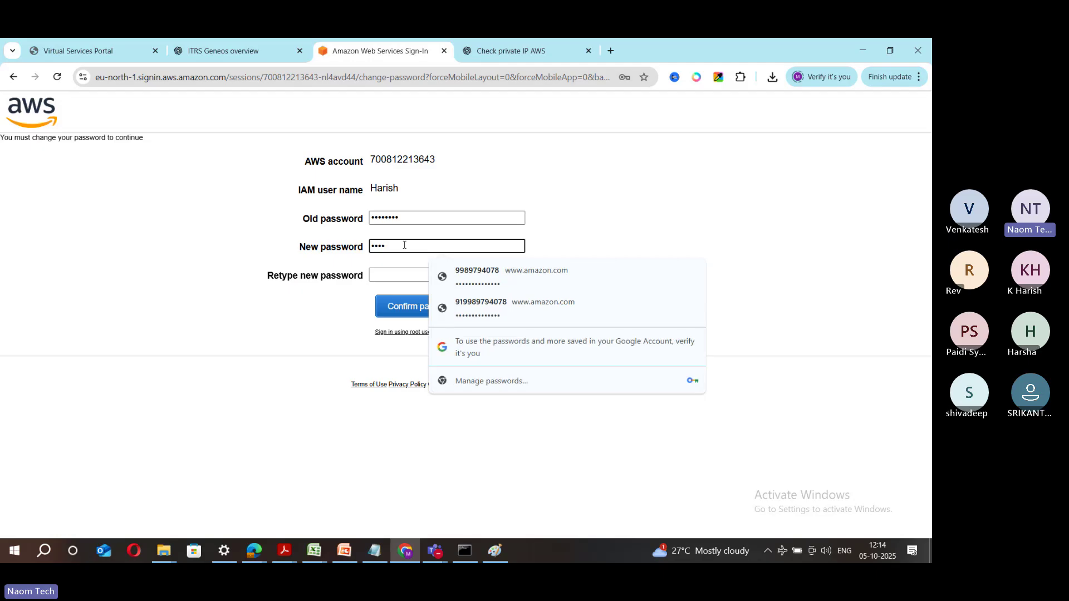
{"action": "type", "text": "*******"}
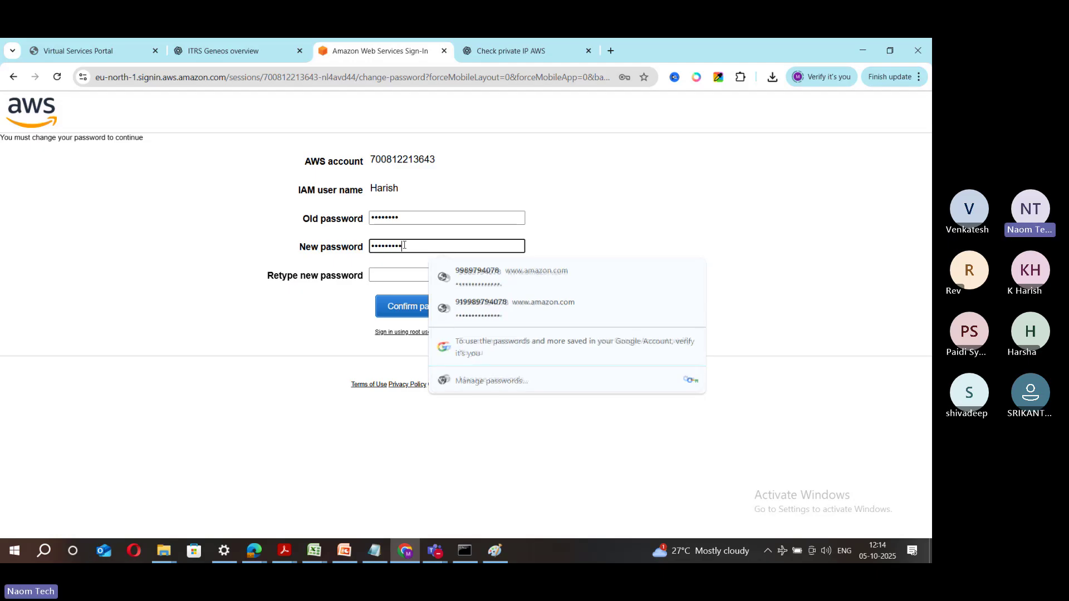
{"action": "left_click", "coordinate": [643, 195]}
{"action": "left_click", "coordinate": [404, 277]}
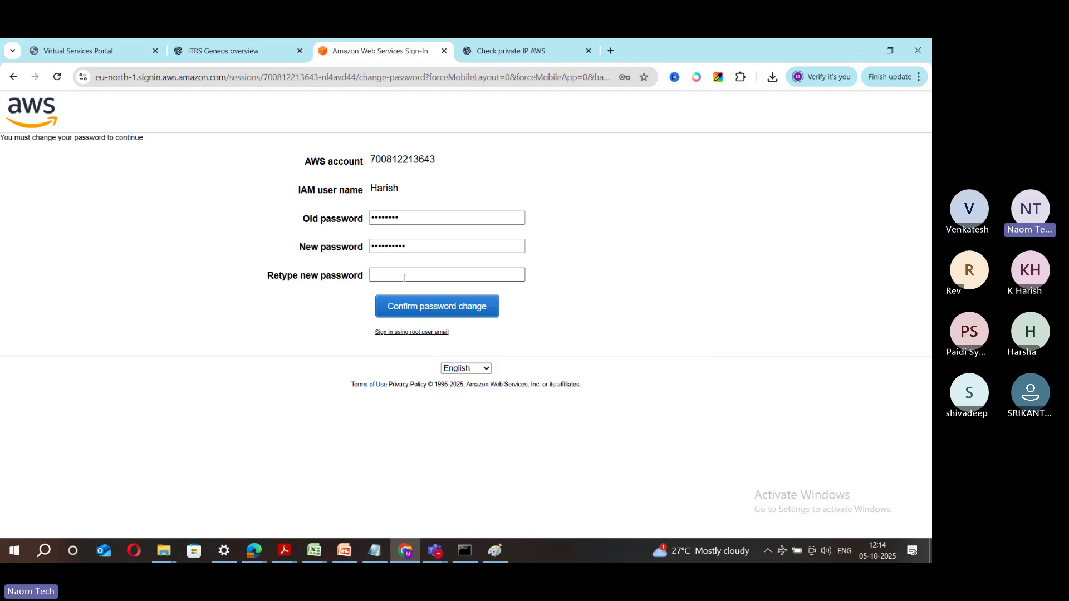
{"action": "type", "text": "*******"}
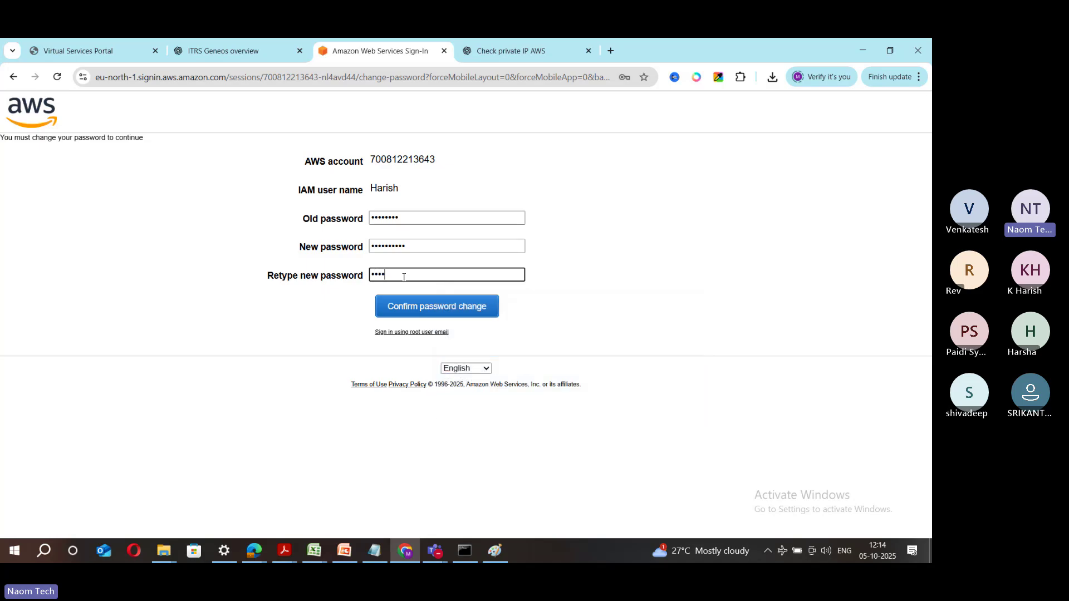
{"action": "type", "text": "***"}
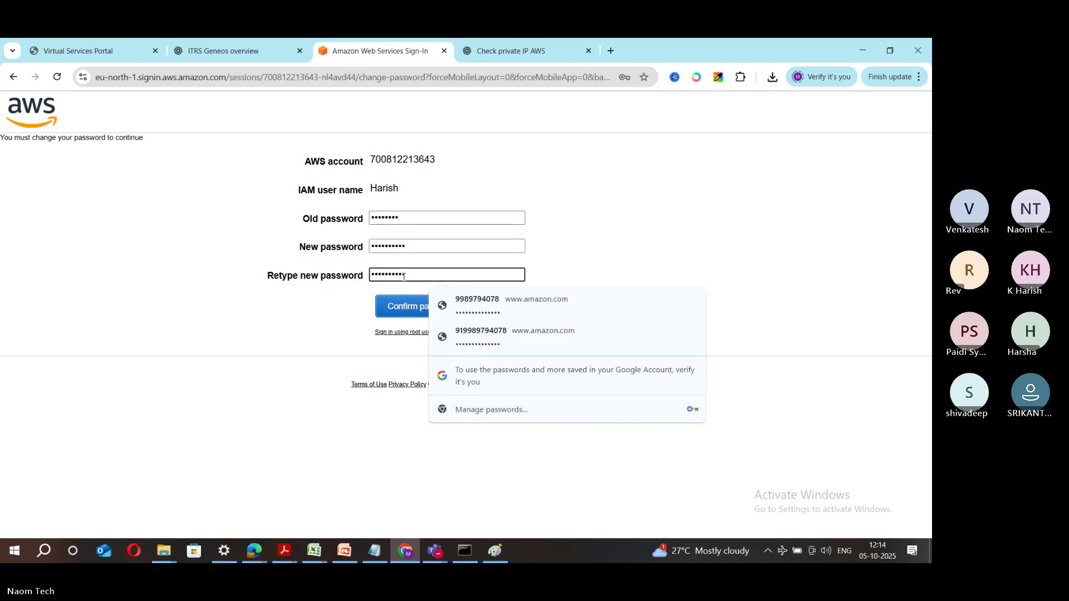
{"action": "key", "text": "Return"}
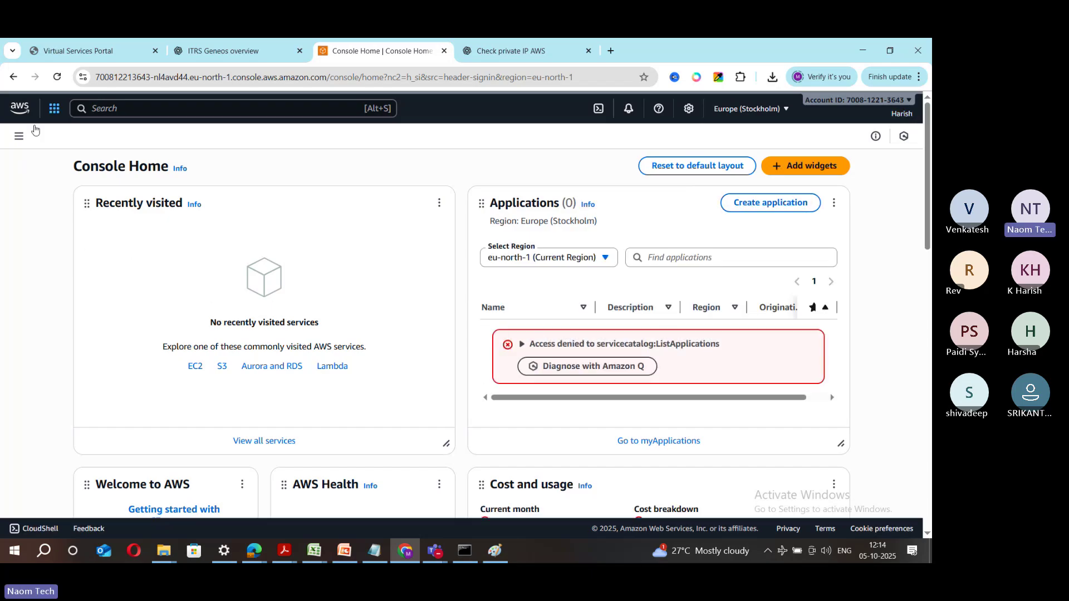
Open S3 from the navigation panel's All services list.
{"action": "left_click", "coordinate": [18, 136]}
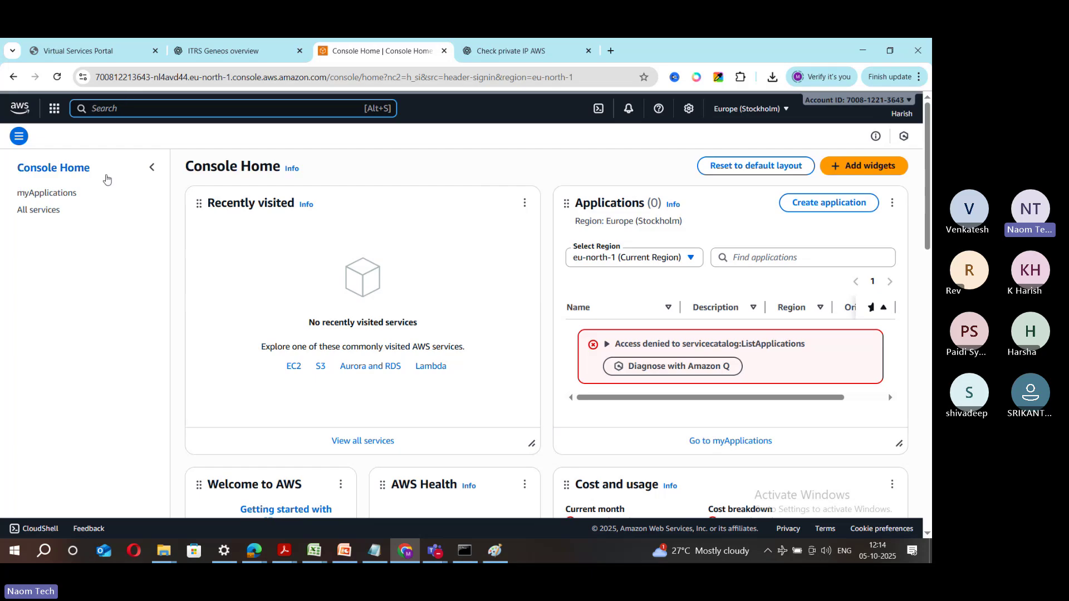
{"action": "left_click", "coordinate": [61, 210]}
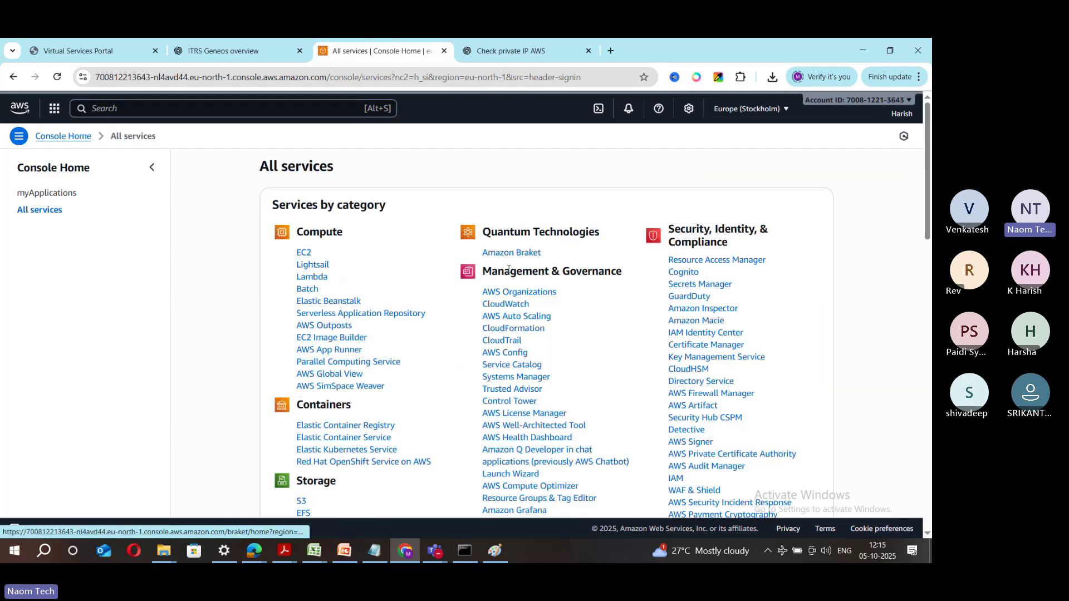
{"action": "scroll", "coordinate": [397, 359], "scroll_direction": "down", "scroll_amount": 2}
{"action": "left_click", "coordinate": [302, 380]}
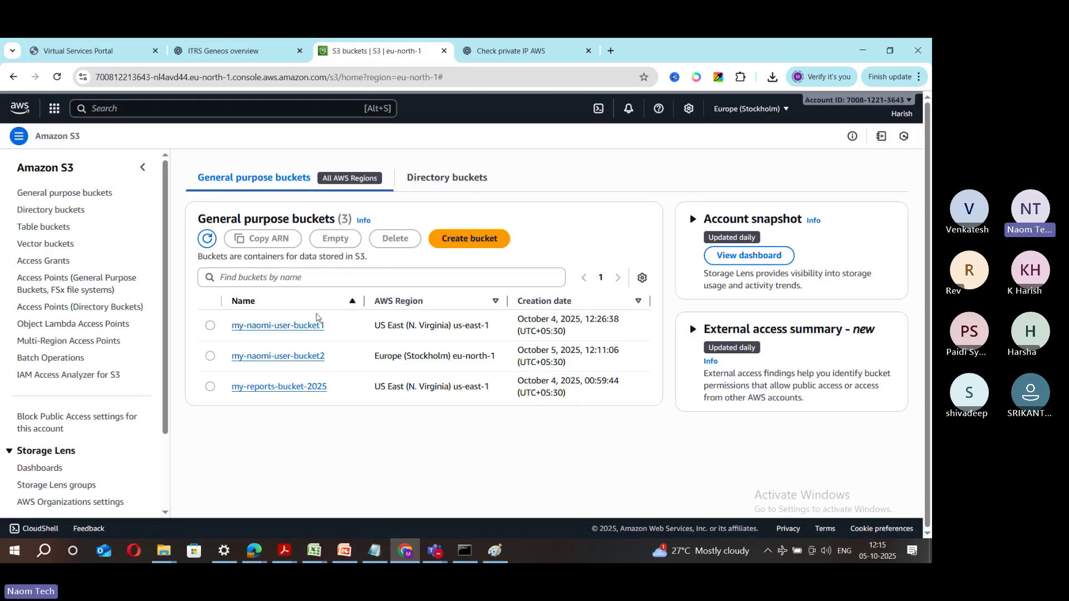
Open my-naomi-user-bucket2 and download 'Amazon Elastic Compute Cloud (Amazon EC2) (2).pdf'.
{"action": "left_click", "coordinate": [307, 359]}
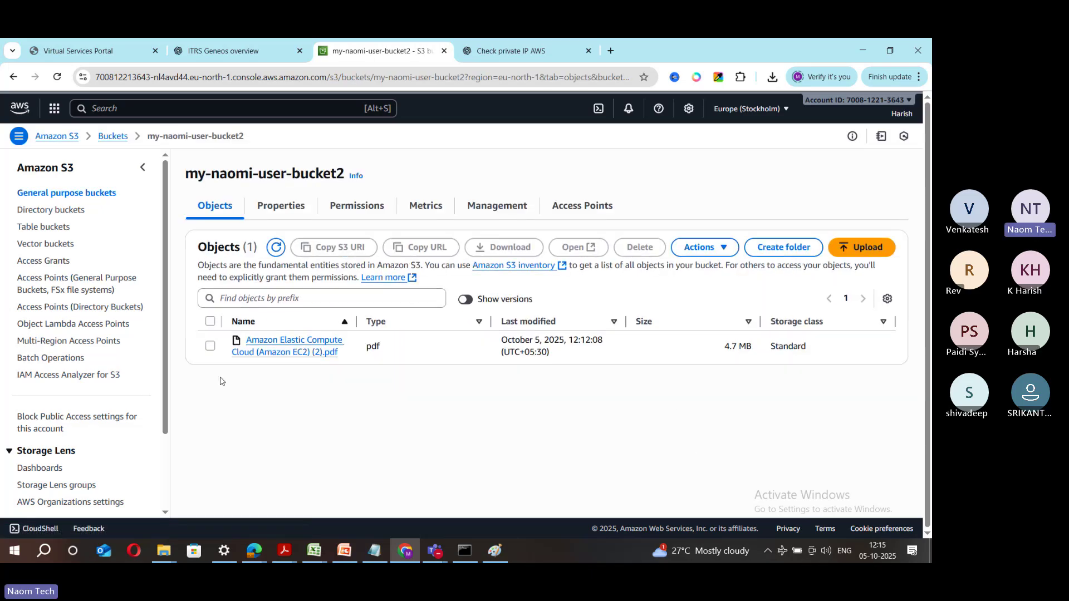
{"action": "left_click", "coordinate": [212, 347]}
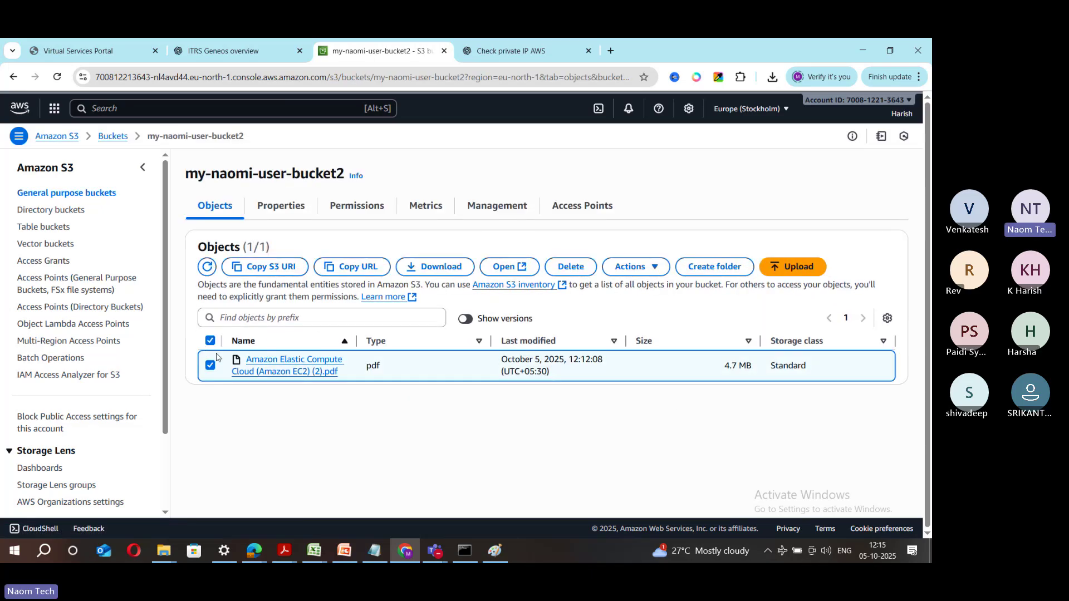
{"action": "left_click", "coordinate": [452, 271]}
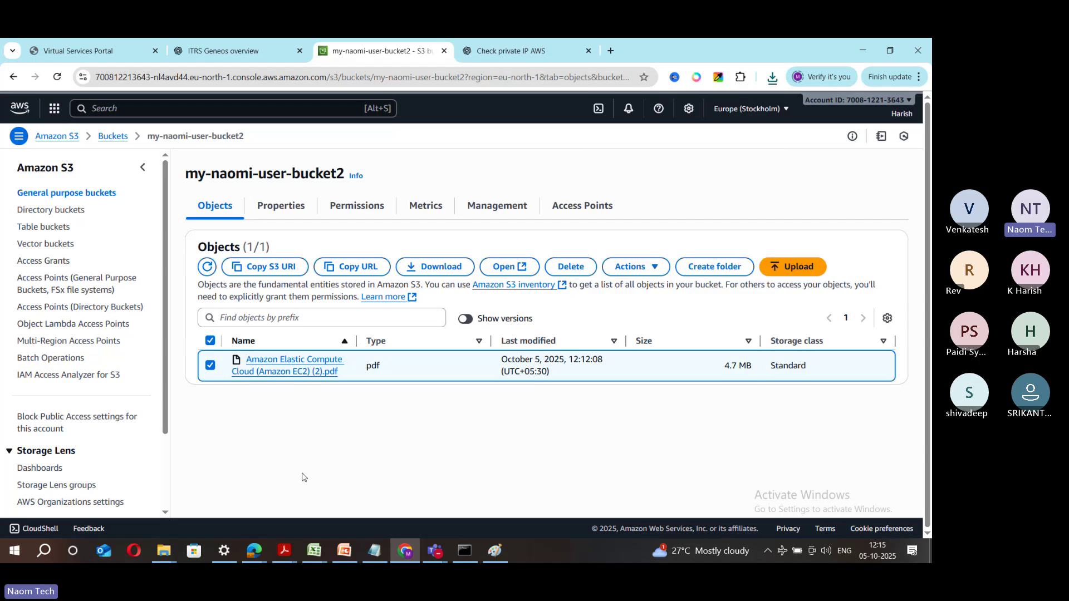
Dismiss the account menu and bring up the IAM policy-methods notes in Notepad.
{"action": "left_click", "coordinate": [910, 115]}
{"action": "left_click", "coordinate": [576, 139]}
{"action": "left_click", "coordinate": [374, 552]}
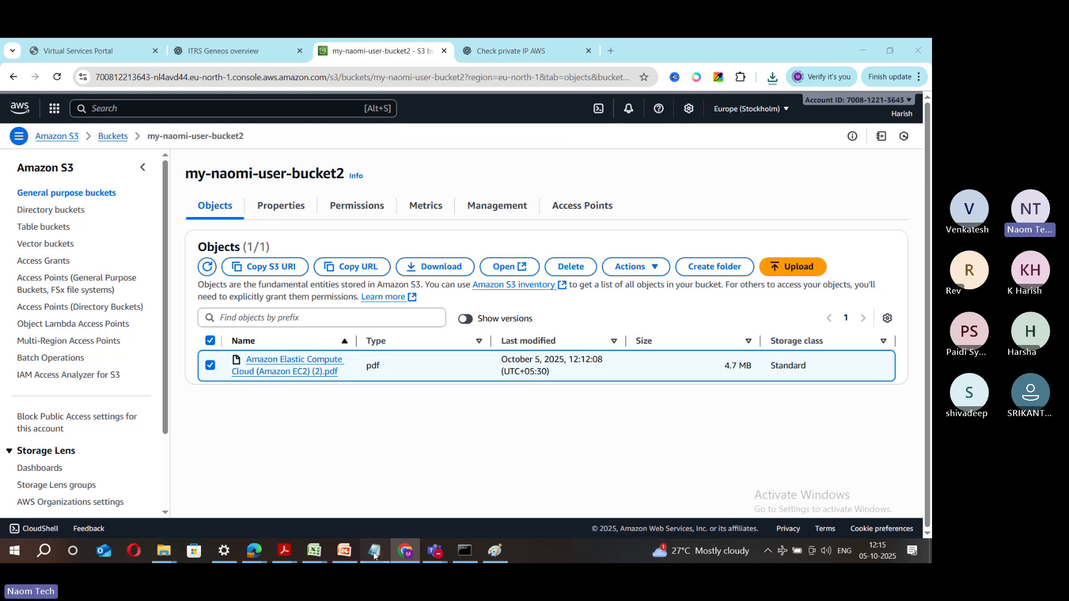
{"action": "scroll", "coordinate": [130, 219], "scroll_direction": "down", "scroll_amount": 3}
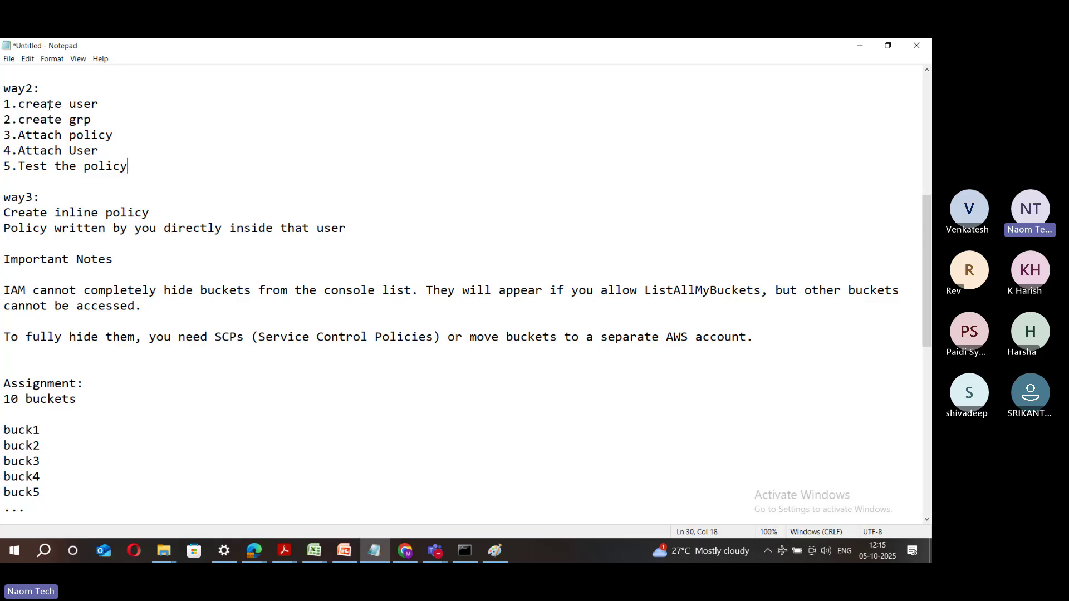
Highlight the way2 steps, glance at the browser and Teams meeting, then return to Notepad.
{"action": "left_click_drag", "start_coordinate": [3, 89], "coordinate": [160, 162]}
{"action": "left_click", "coordinate": [213, 162]}
{"action": "left_click", "coordinate": [413, 552]}
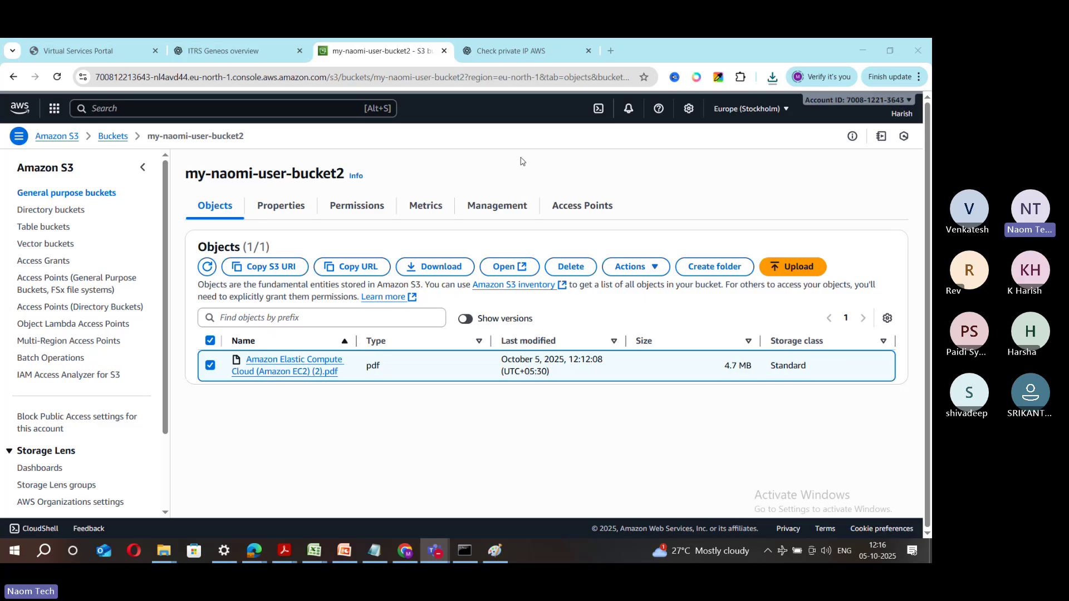
{"action": "left_click", "coordinate": [405, 551]}
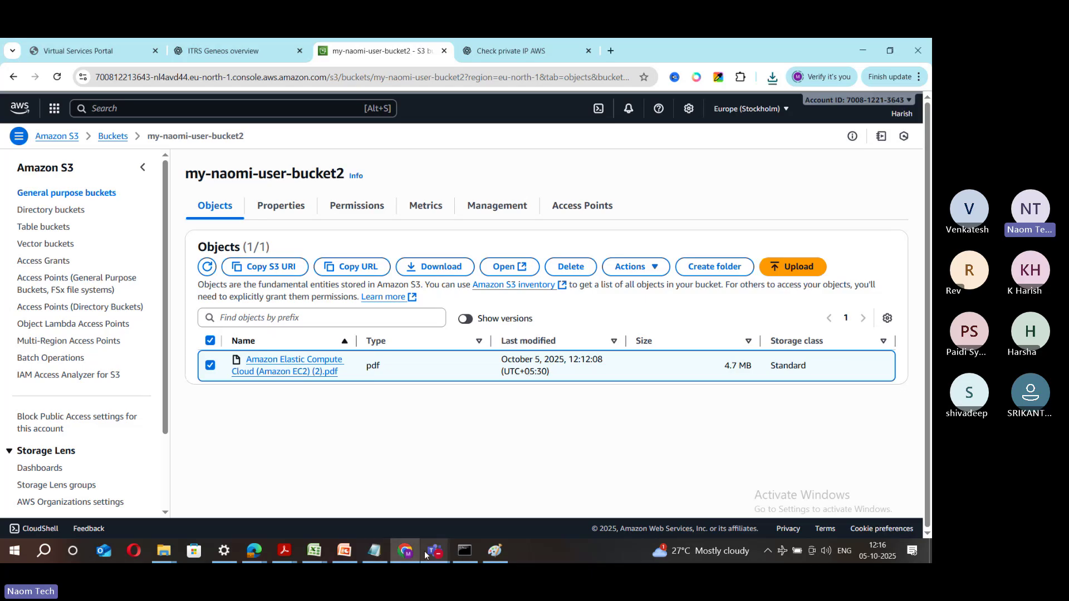
{"action": "mouse_move", "coordinate": [429, 554]}
{"action": "left_click", "coordinate": [495, 480]}
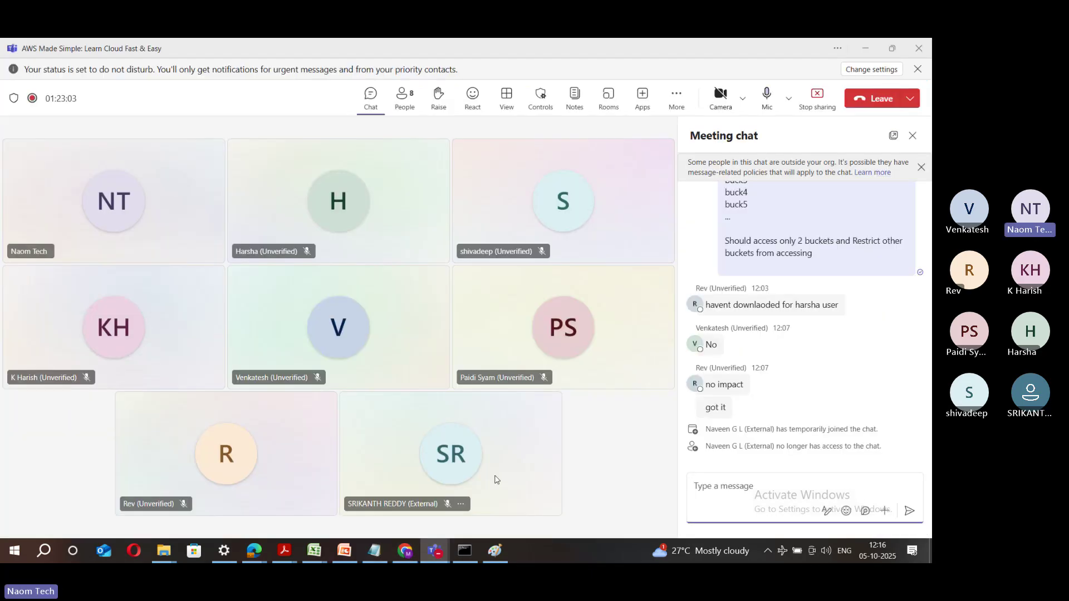
{"action": "left_click", "coordinate": [866, 49]}
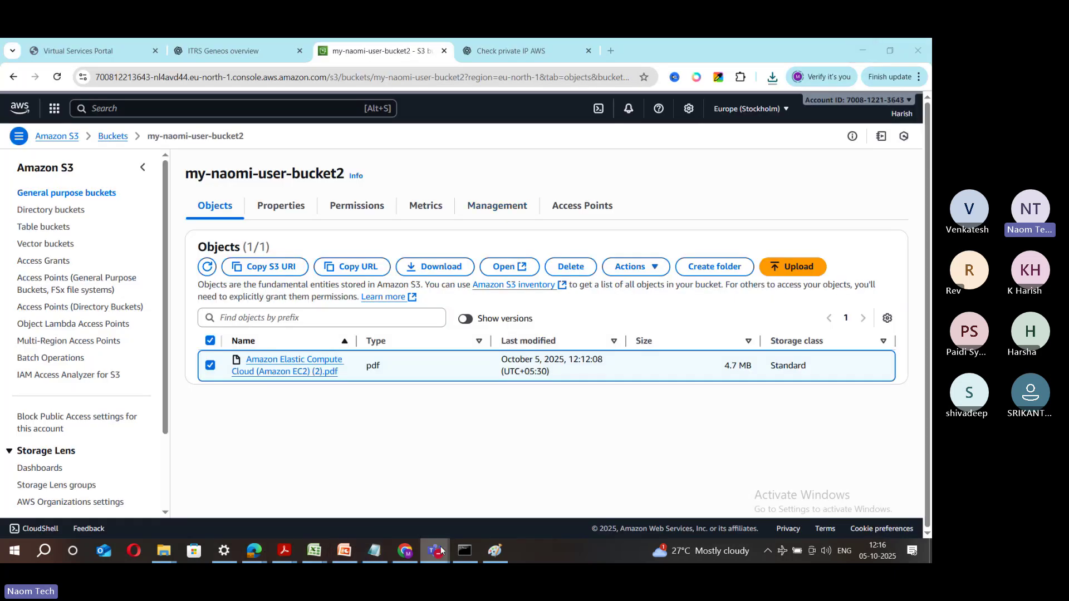
{"action": "mouse_move", "coordinate": [374, 552]}
{"action": "left_click", "coordinate": [256, 492]}
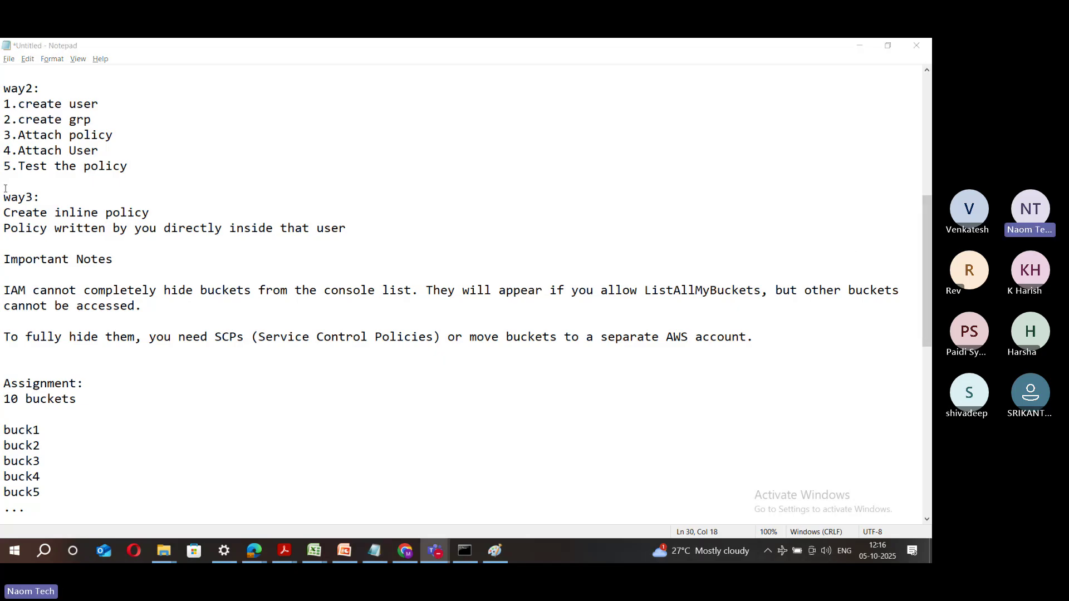
Delete the blank lines under Important Notes and before 'To fully hide them'.
{"action": "left_click_drag", "start_coordinate": [5, 189], "coordinate": [389, 229]}
{"action": "left_click", "coordinate": [389, 234]}
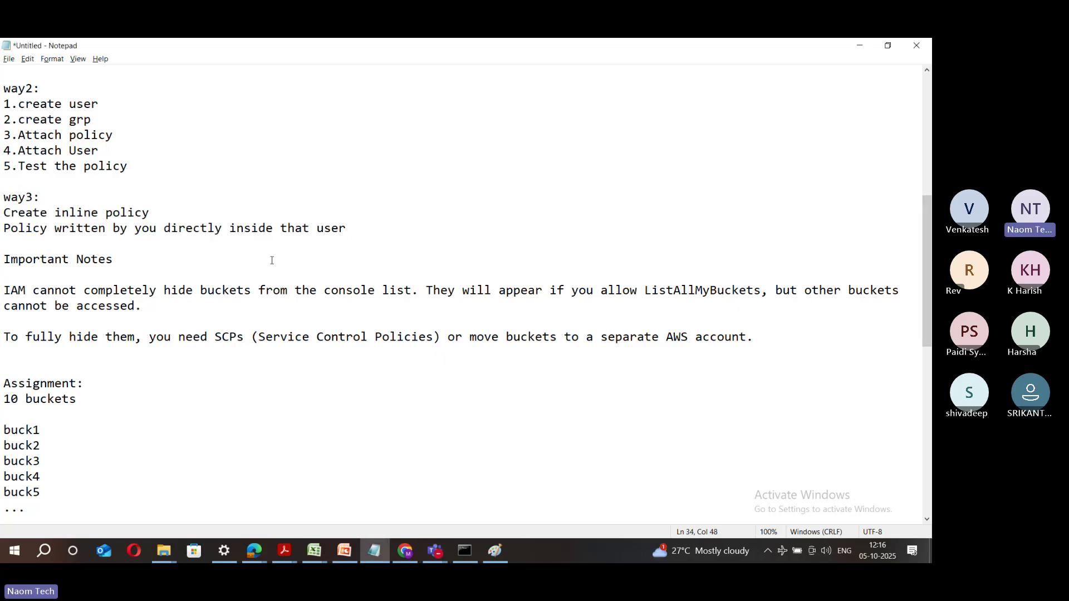
{"action": "left_click", "coordinate": [60, 269]}
{"action": "key", "text": "Delete"}
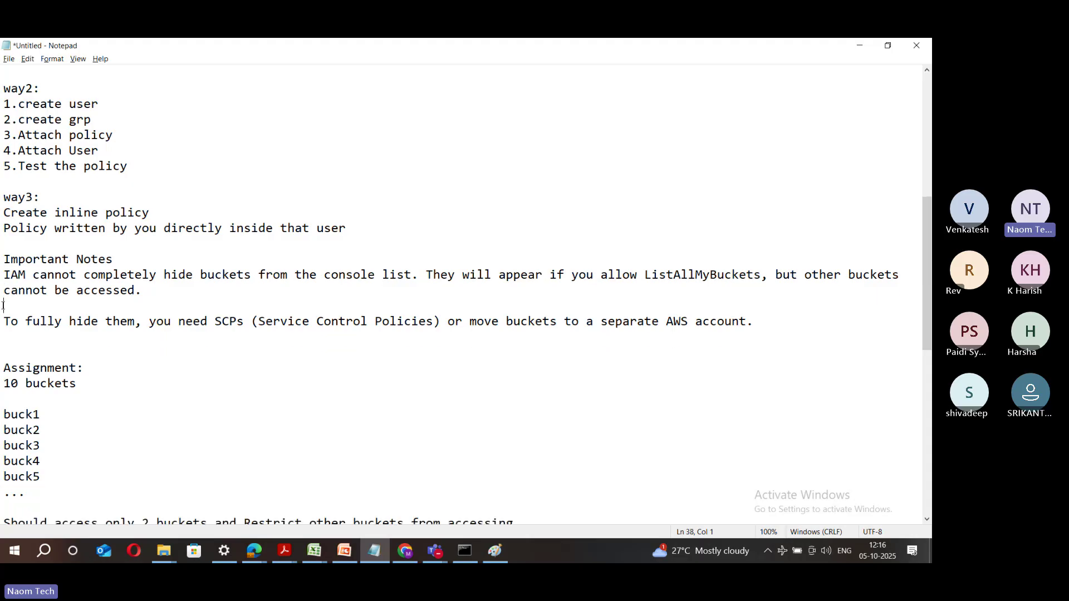
{"action": "key", "text": "Delete"}
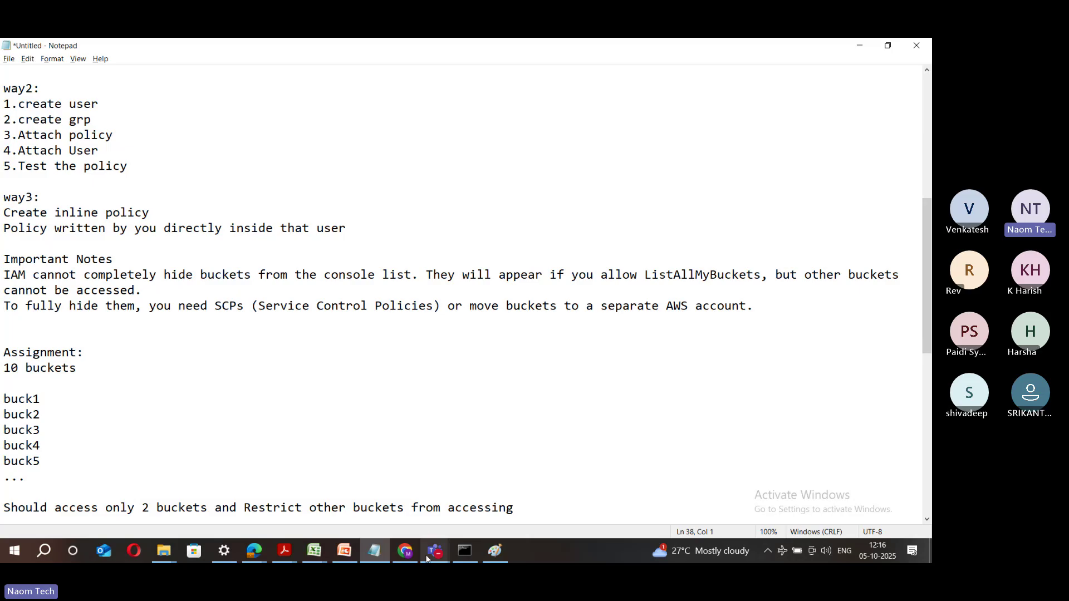
{"action": "mouse_move", "coordinate": [434, 551]}
{"action": "left_click", "coordinate": [359, 489]}
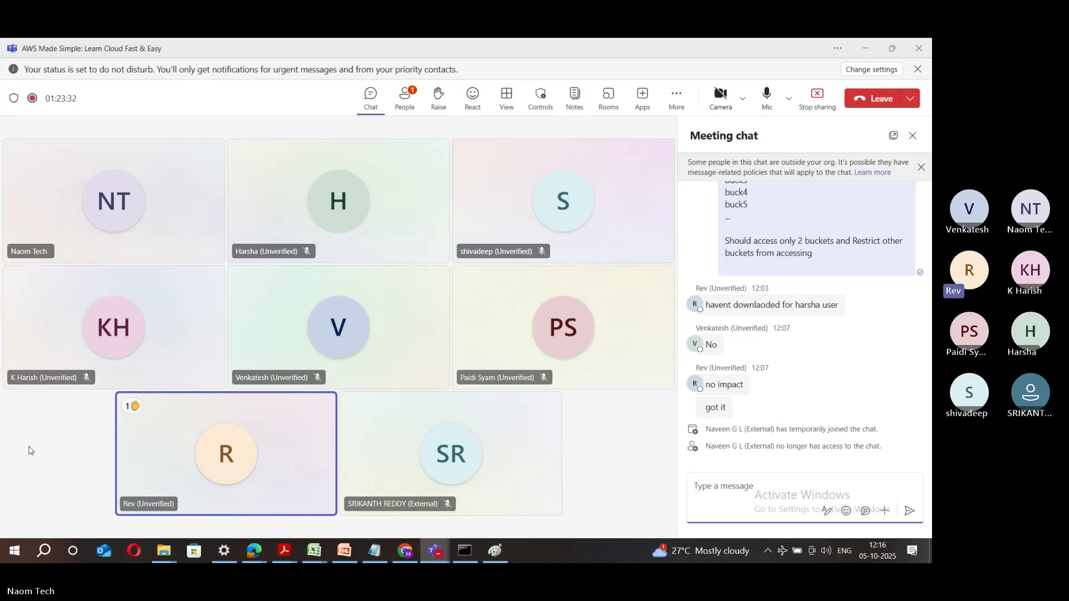
Show the meeting's People list, minimise Teams, and bring back the S3 bucket page.
{"action": "left_click", "coordinate": [406, 99]}
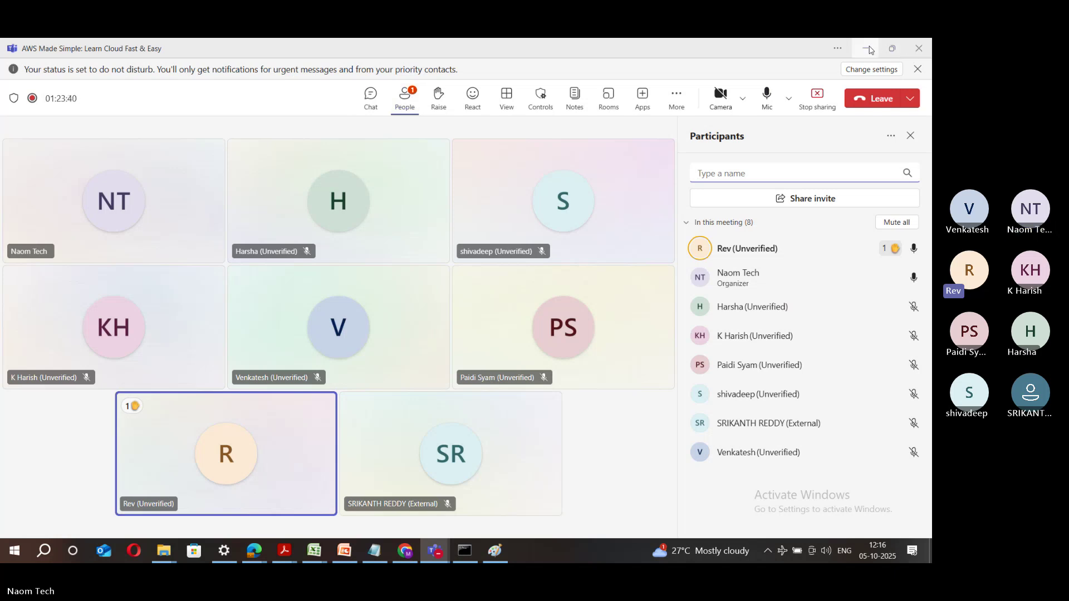
{"action": "left_click", "coordinate": [867, 49]}
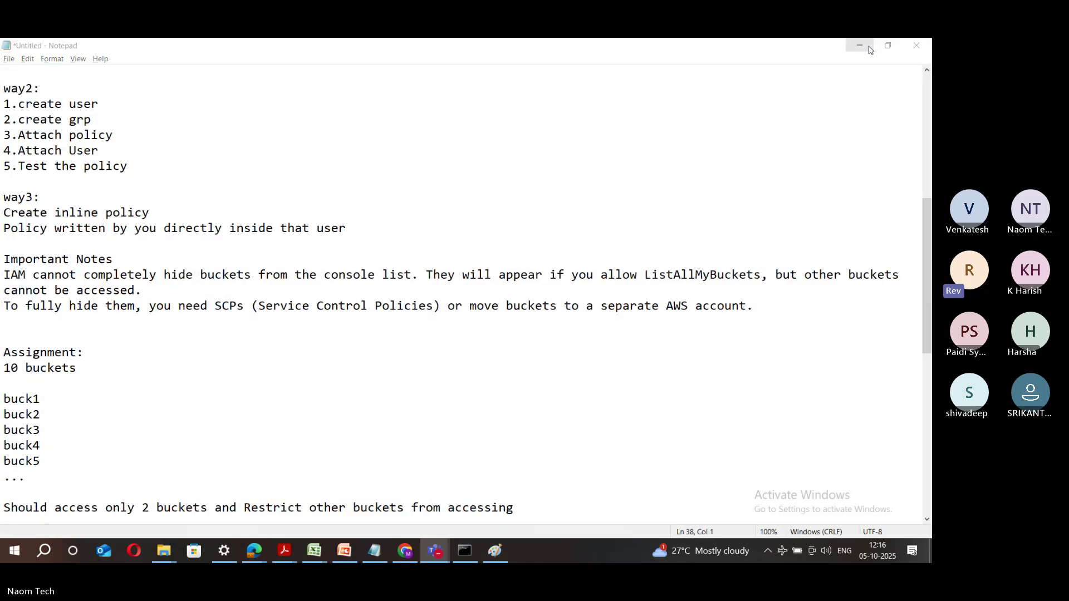
{"action": "left_click", "coordinate": [396, 552]}
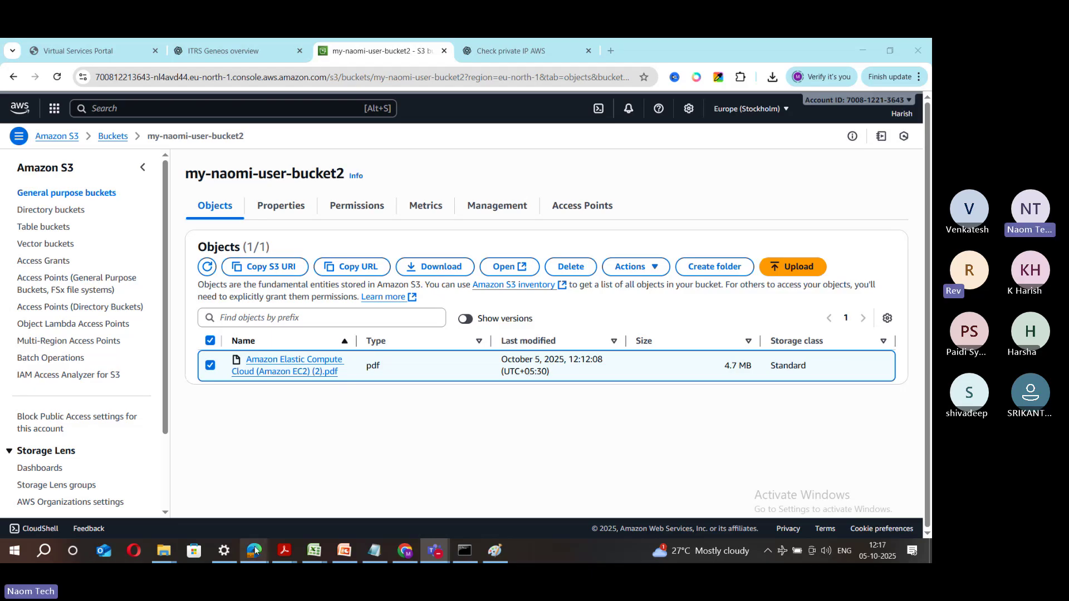
{"action": "mouse_move", "coordinate": [235, 541]}
{"action": "left_click", "coordinate": [123, 498]}
{"action": "scroll", "coordinate": [425, 388], "scroll_direction": "down", "scroll_amount": 2}
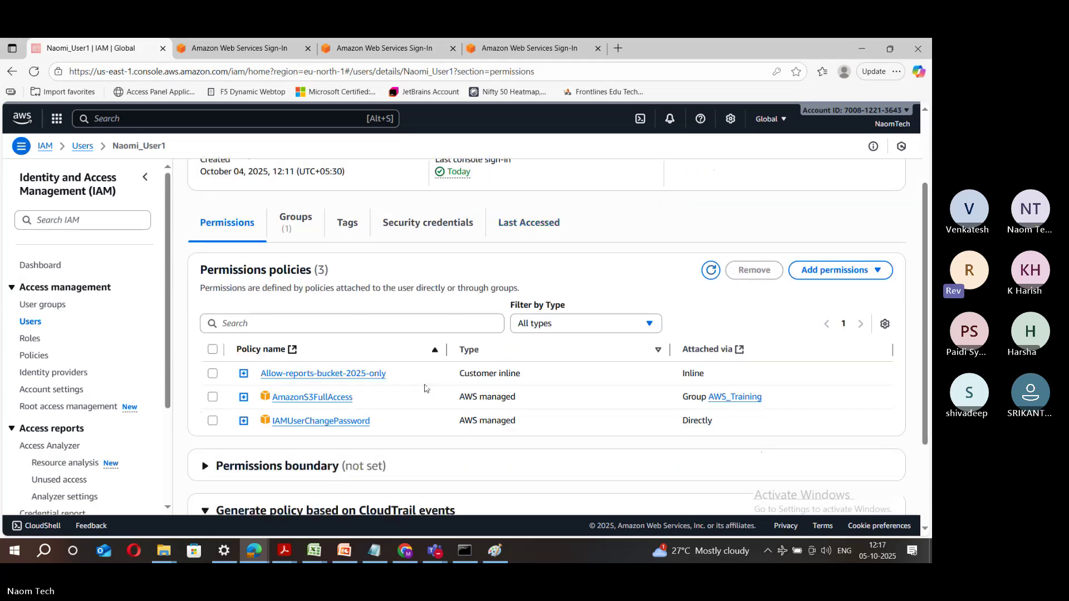
{"action": "scroll", "coordinate": [551, 390], "scroll_direction": "up", "scroll_amount": 2}
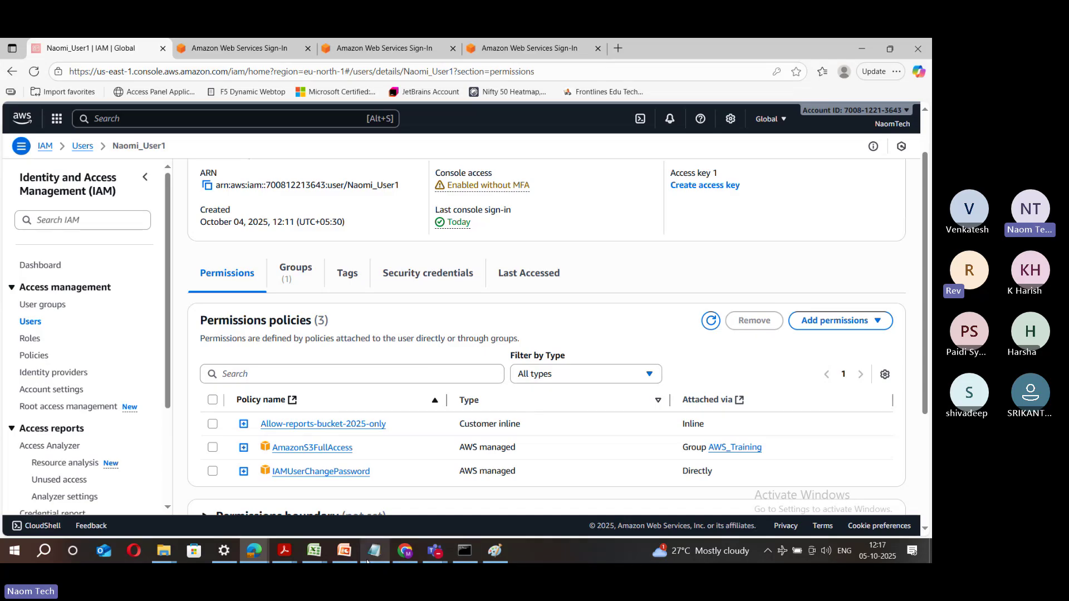
{"action": "left_click", "coordinate": [404, 551]}
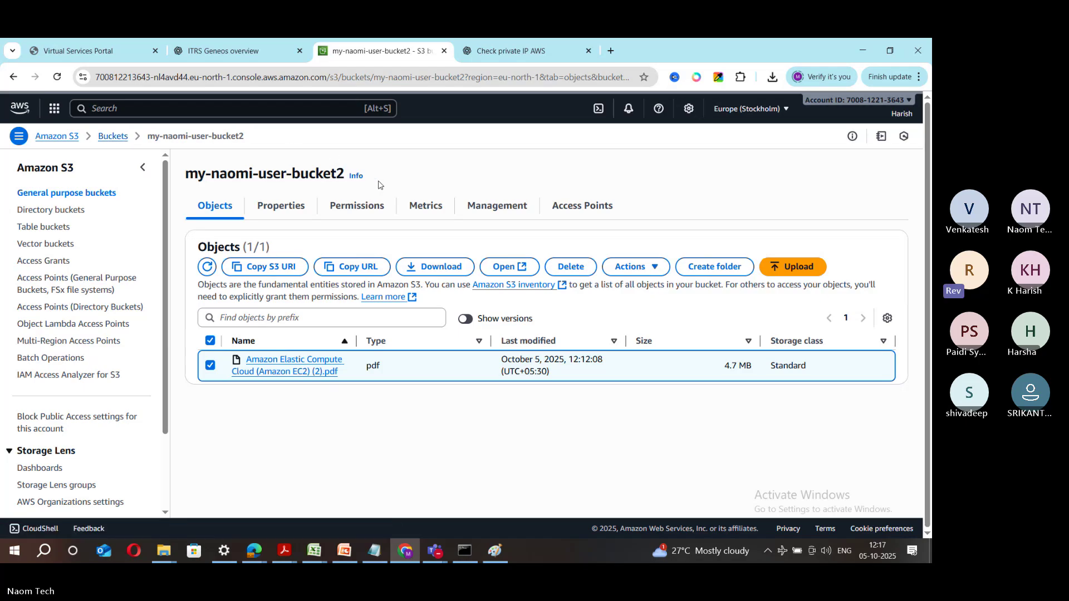
View the bucket's Permissions, return to General purpose buckets, then open IAM via the 'IAM' search.
{"action": "left_click", "coordinate": [377, 207]}
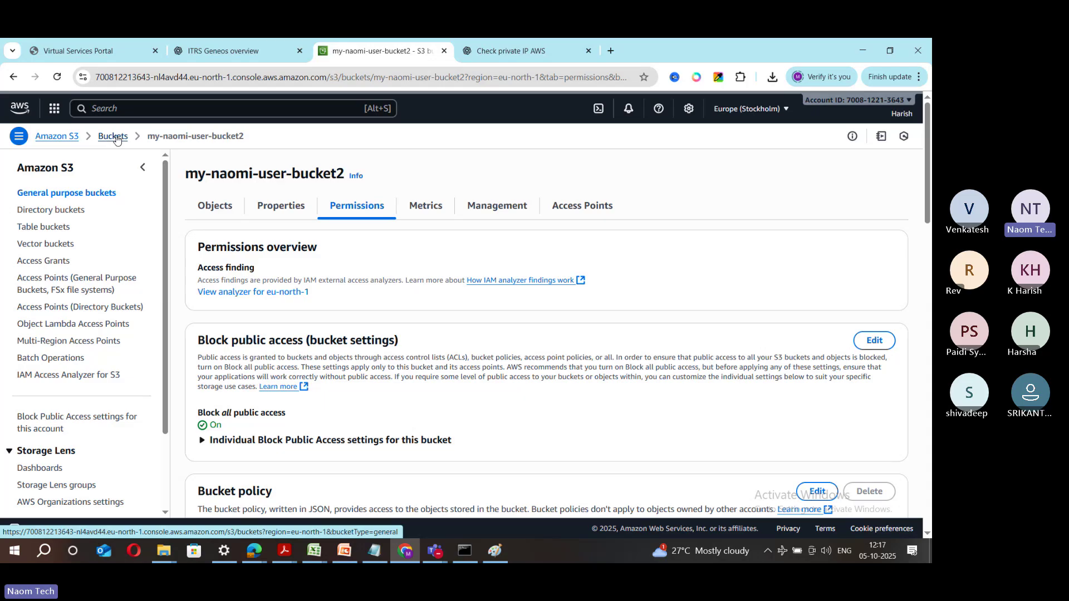
{"action": "left_click", "coordinate": [116, 139]}
{"action": "left_click", "coordinate": [40, 143]}
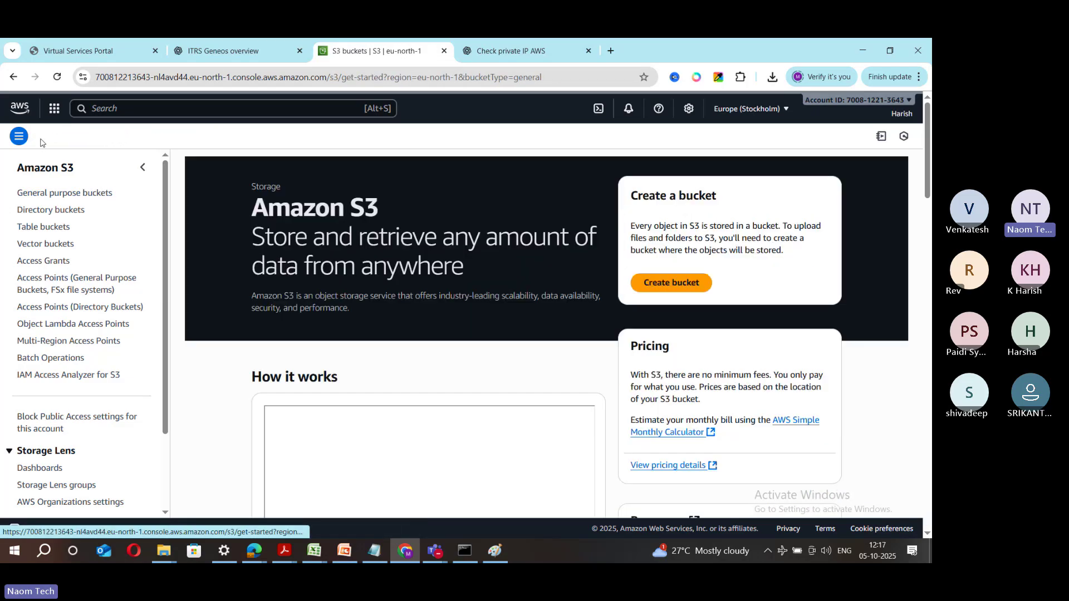
{"action": "left_click", "coordinate": [70, 193]}
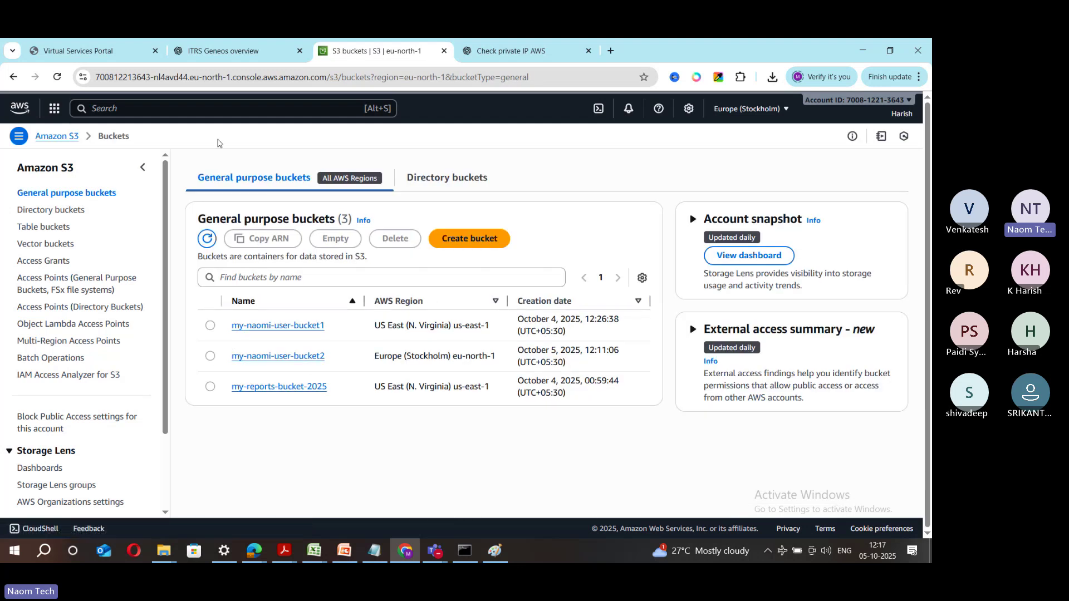
{"action": "left_click", "coordinate": [139, 110]}
{"action": "type", "text": "IAM"}
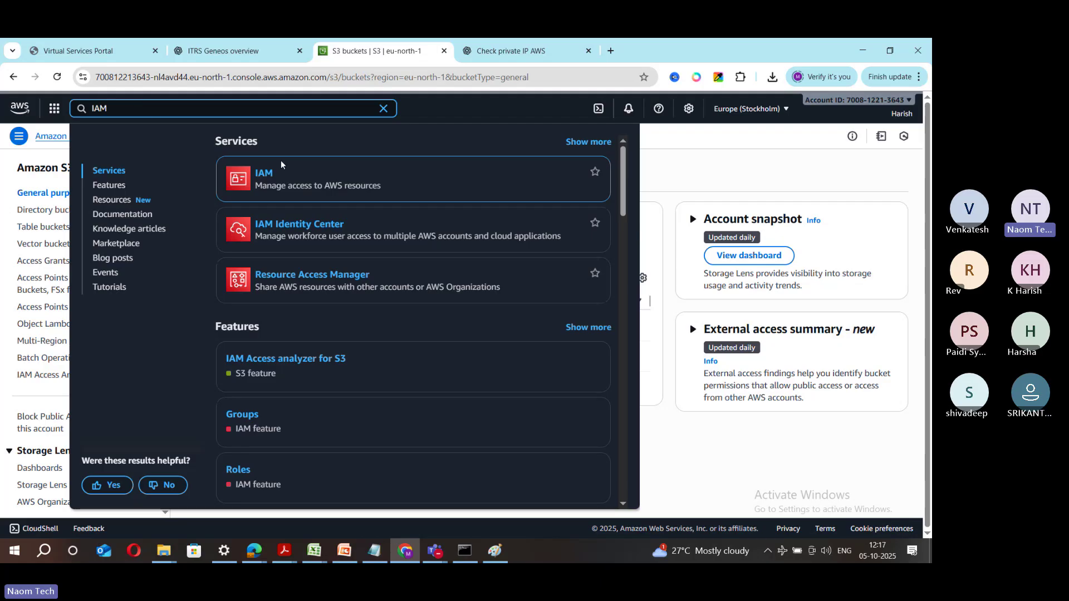
{"action": "left_click", "coordinate": [269, 176]}
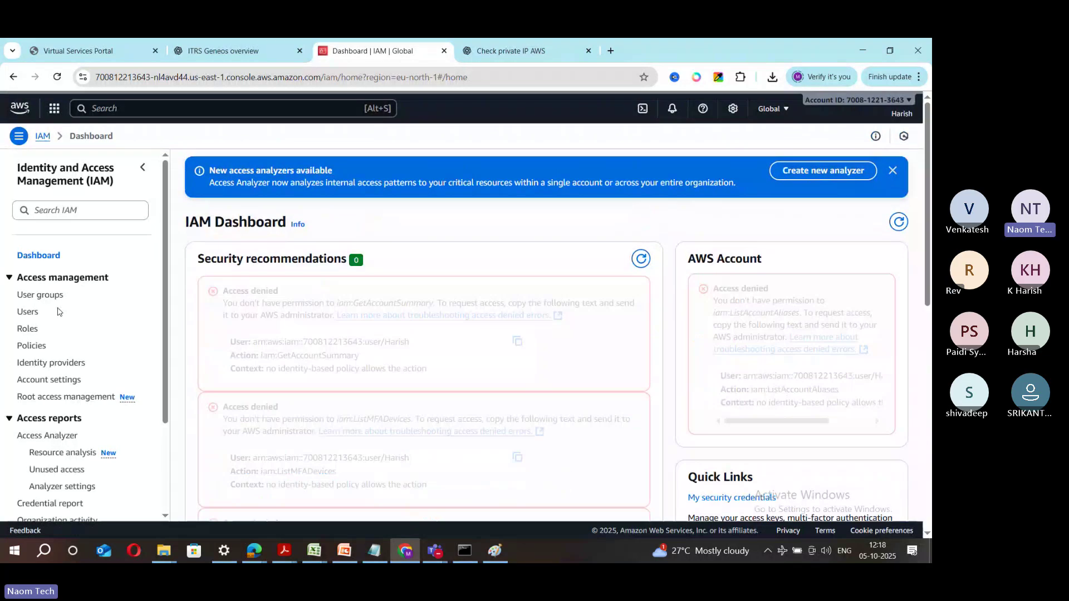
Open IAM Users then User groups, comparing against the other user's permissions page.
{"action": "left_click", "coordinate": [29, 312]}
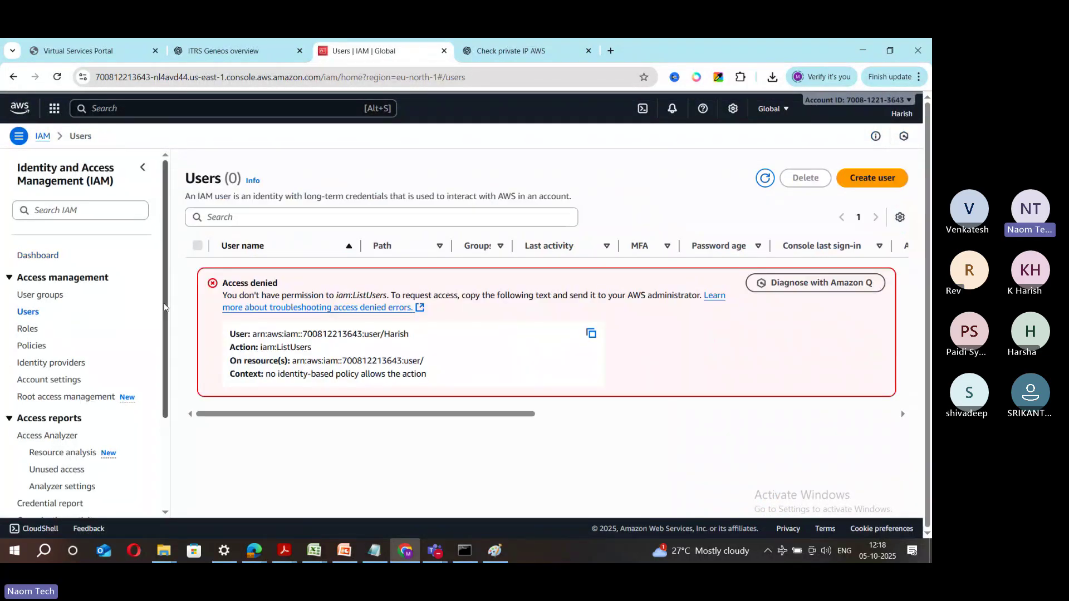
{"action": "left_click", "coordinate": [48, 296]}
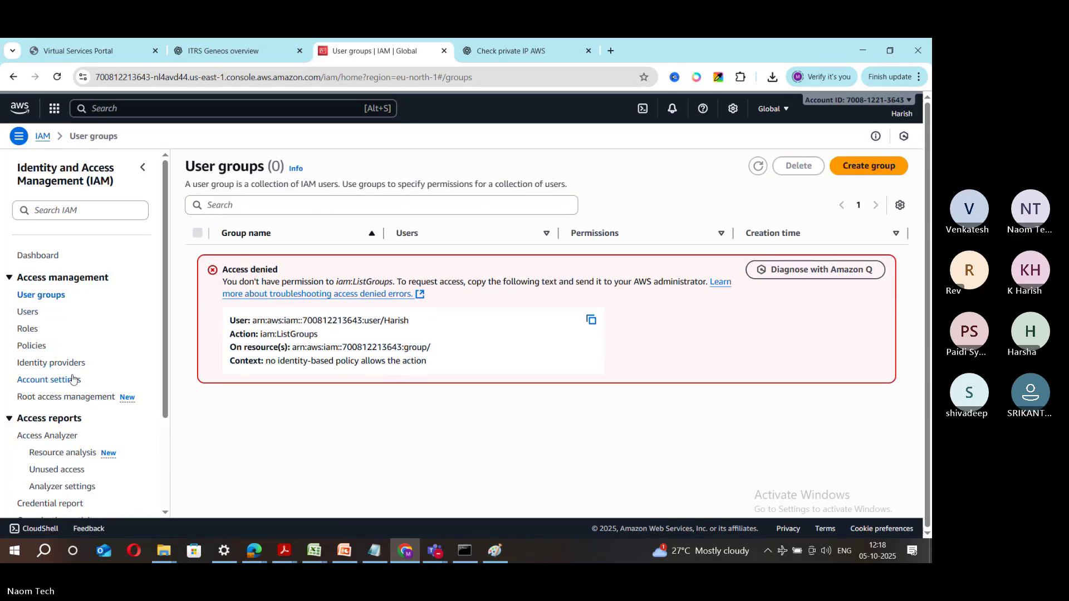
{"action": "scroll", "coordinate": [72, 379], "scroll_direction": "down", "scroll_amount": 2}
{"action": "scroll", "coordinate": [114, 383], "scroll_direction": "up", "scroll_amount": 2}
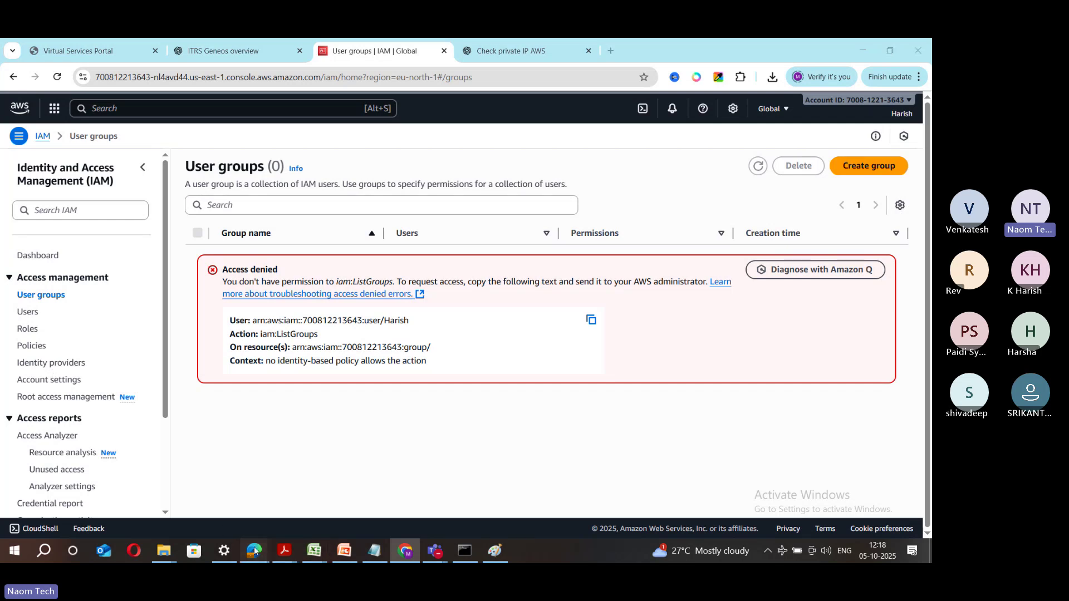
{"action": "mouse_move", "coordinate": [254, 551]}
{"action": "left_click", "coordinate": [124, 494]}
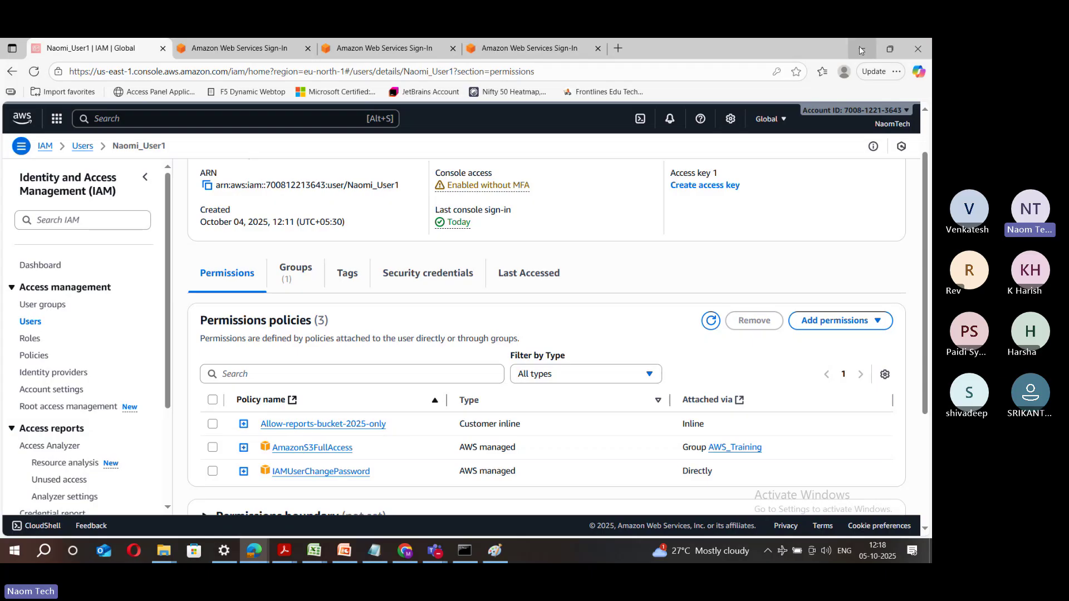
{"action": "key", "text": "alt+Tab"}
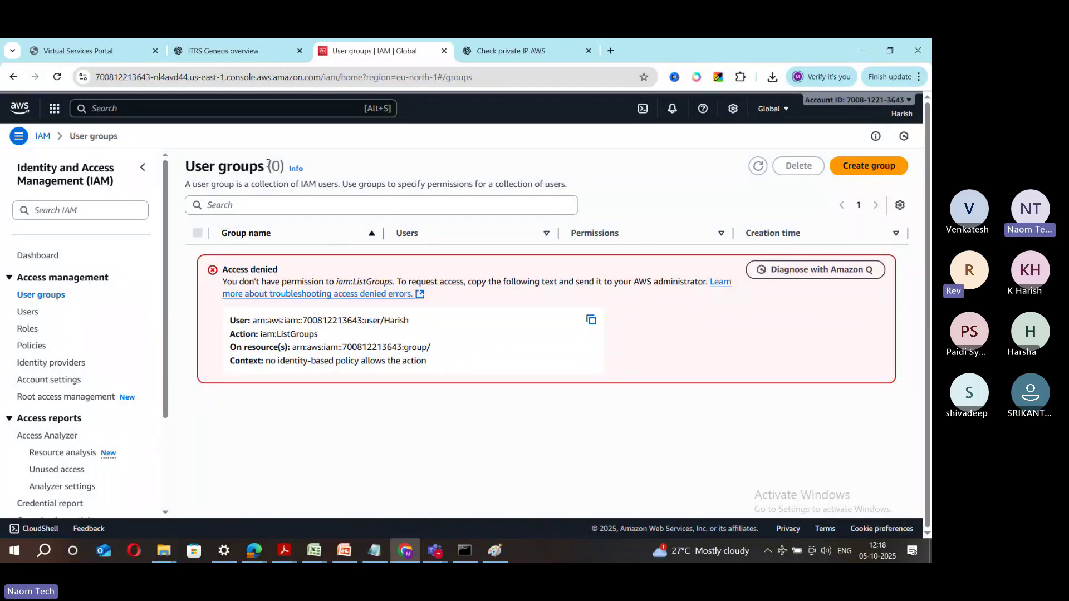
{"action": "left_click_drag", "start_coordinate": [268, 165], "coordinate": [186, 163]}
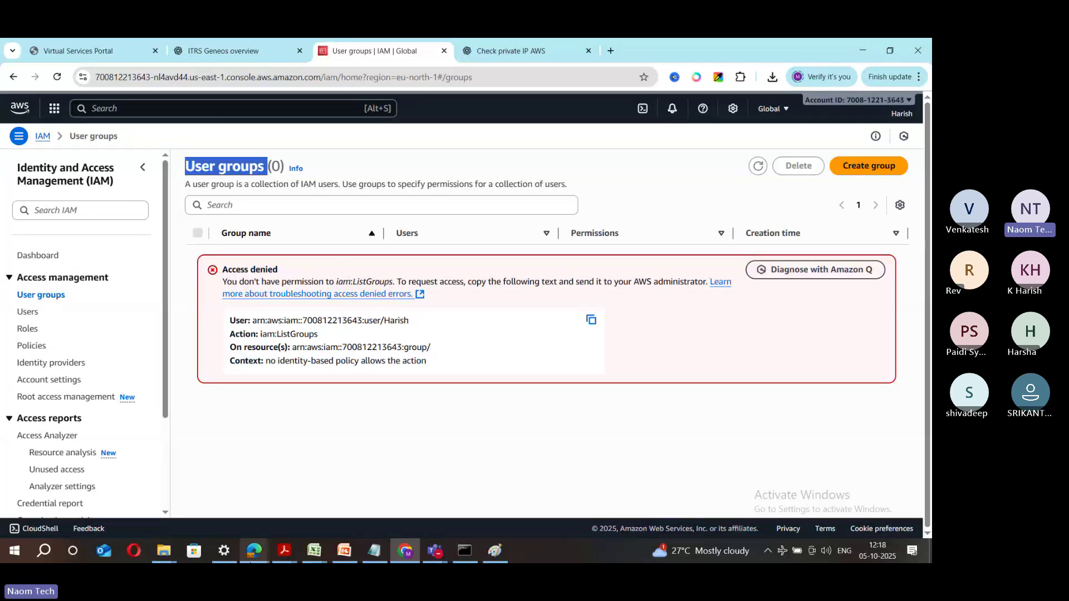
{"action": "left_click", "coordinate": [254, 550]}
On the user's permissions page, filter policies by 'grp' and then clear the filter.
{"action": "left_click", "coordinate": [146, 501]}
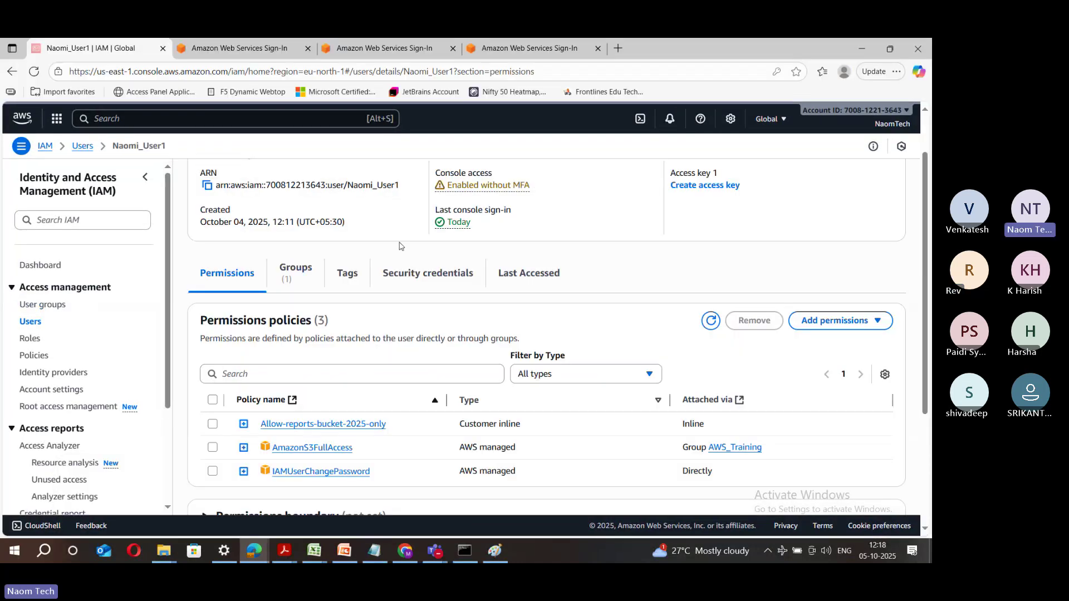
{"action": "left_click", "coordinate": [299, 375]}
{"action": "type", "text": "grp"}
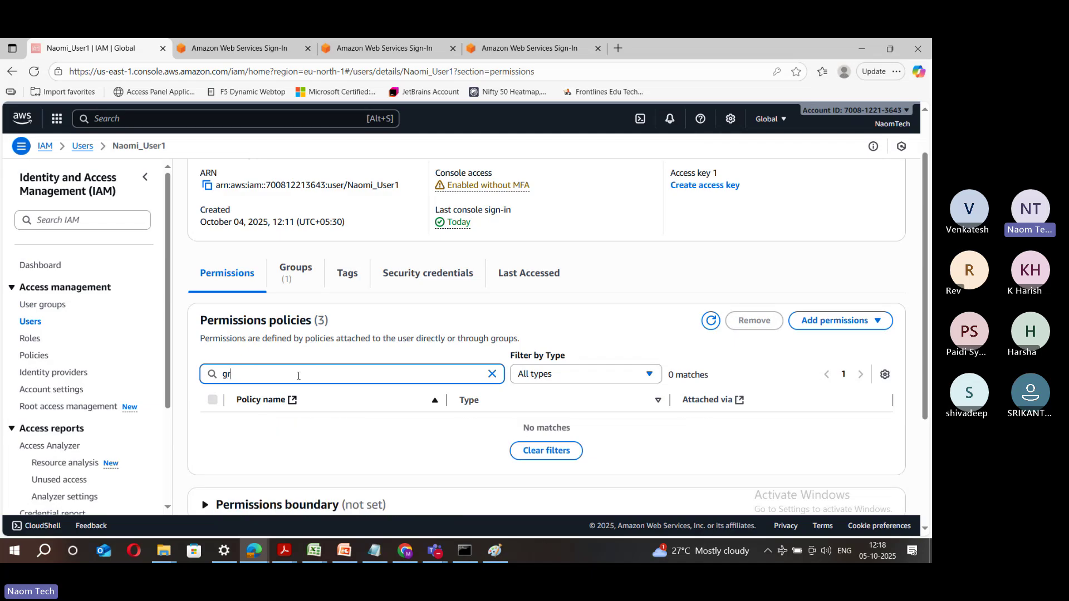
{"action": "key", "text": "BackSpace"}
{"action": "key", "text": "BackSpace"}
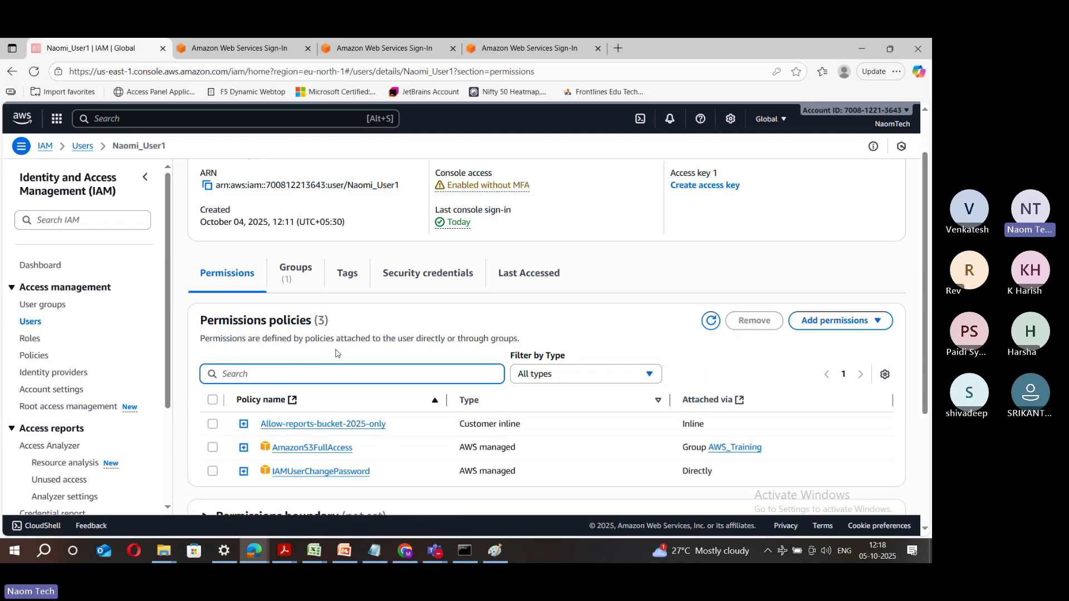
{"action": "scroll", "coordinate": [336, 353], "scroll_direction": "up", "scroll_amount": 1}
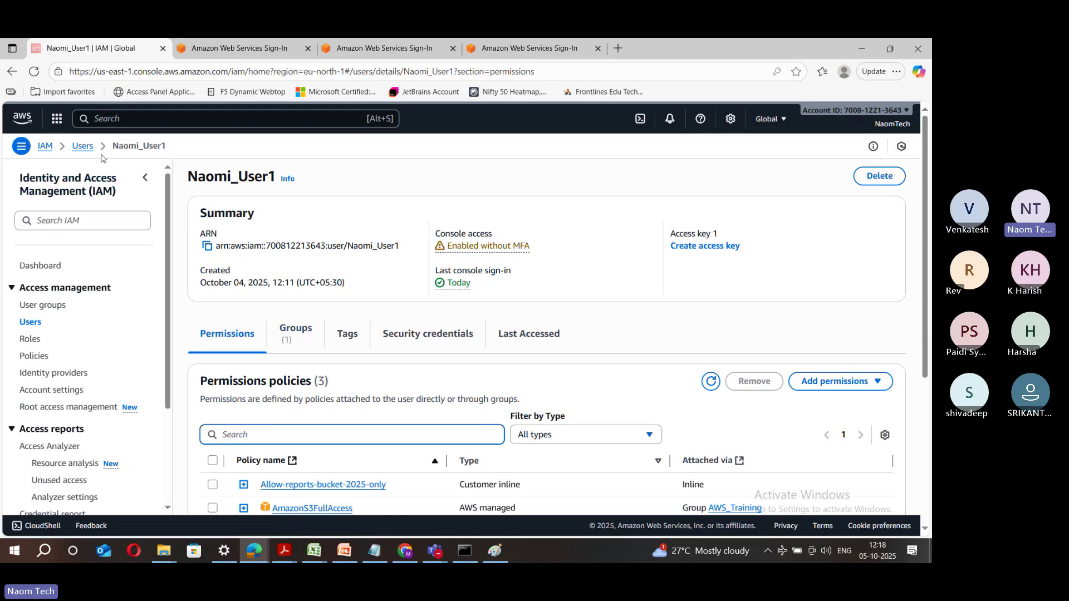
Go to User groups > AWS_Training > Permissions and choose Add permissions > Attach policies.
{"action": "left_click", "coordinate": [83, 146]}
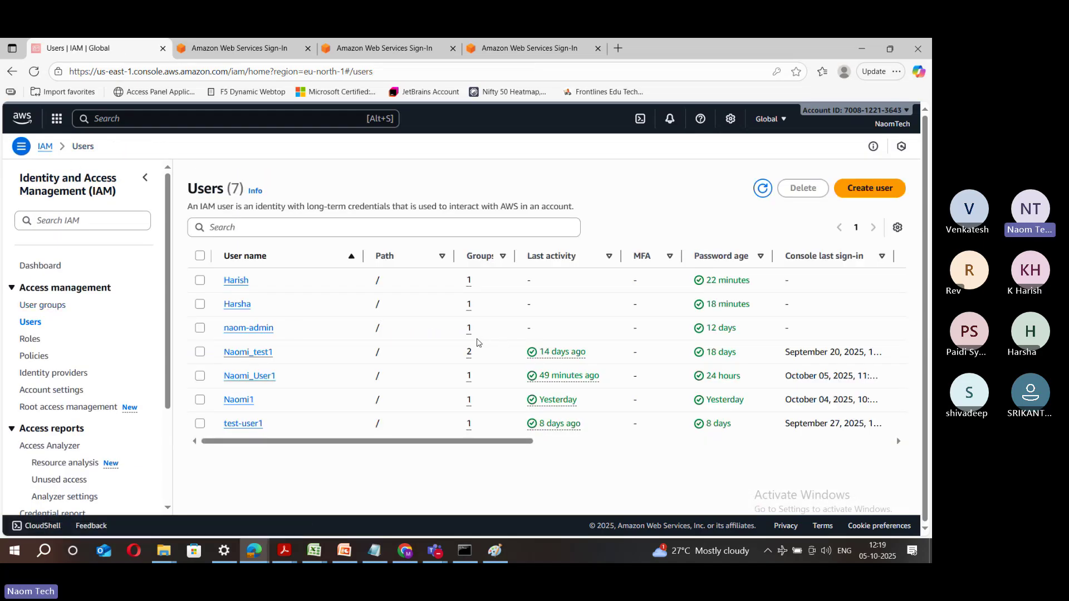
{"action": "left_click", "coordinate": [50, 306]}
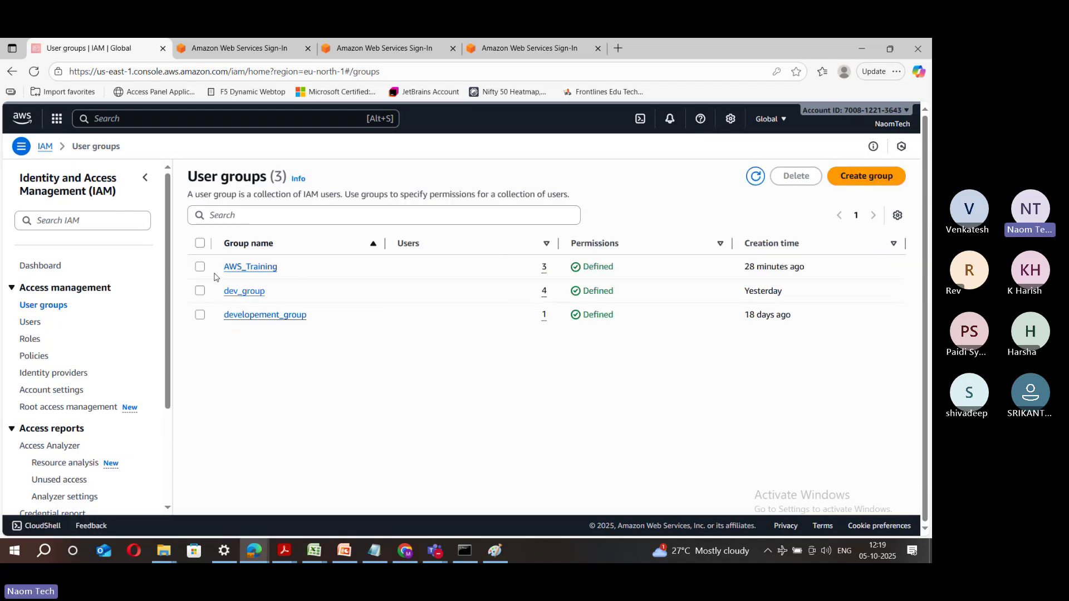
{"action": "left_click", "coordinate": [249, 269]}
{"action": "scroll", "coordinate": [852, 360], "scroll_direction": "down", "scroll_amount": 1}
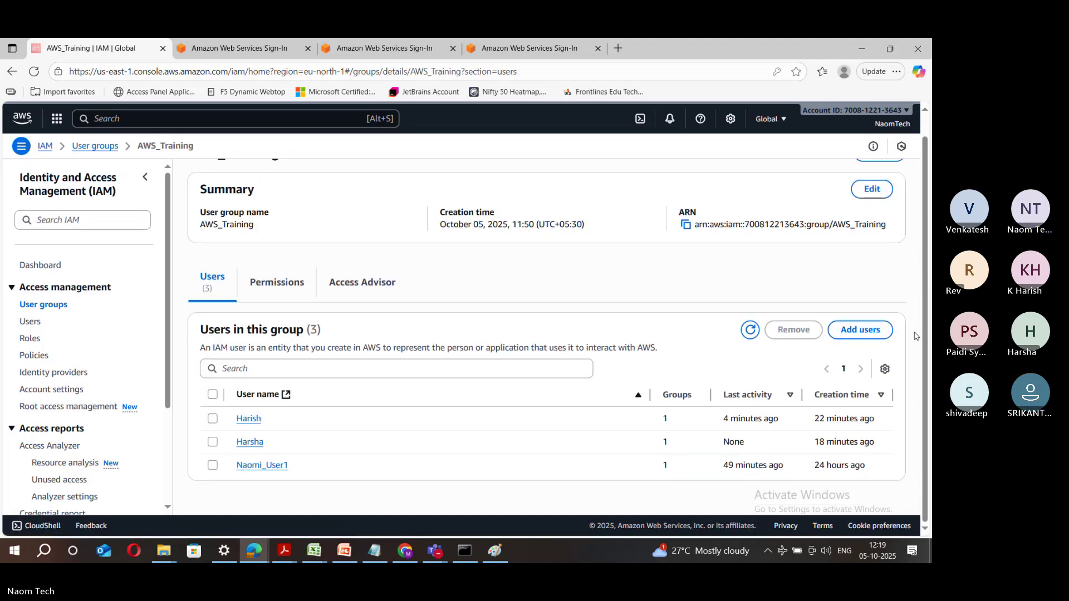
{"action": "left_click", "coordinate": [288, 282]}
{"action": "left_click", "coordinate": [860, 356]}
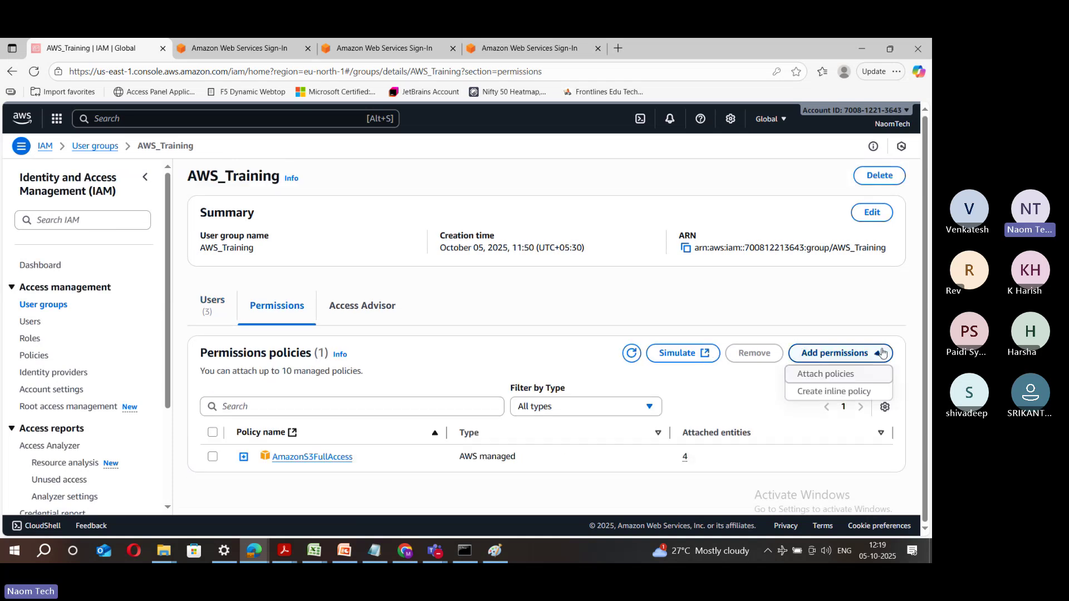
{"action": "left_click", "coordinate": [827, 375]}
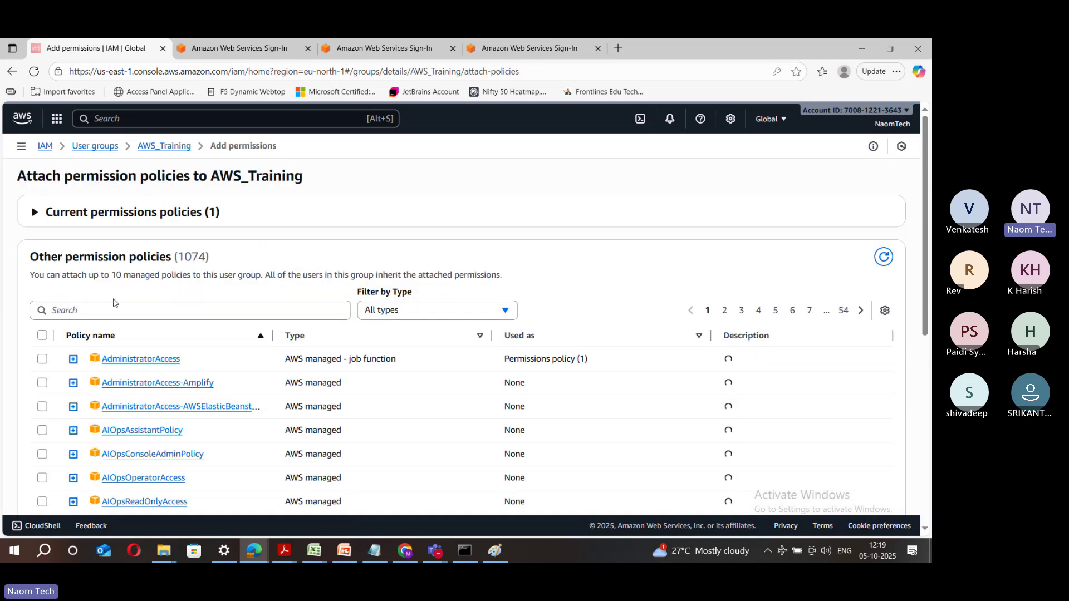
Search the permission policies for 'group' and review the matches.
{"action": "left_click", "coordinate": [158, 313]}
{"action": "scroll", "coordinate": [162, 320], "scroll_direction": "down", "scroll_amount": 3}
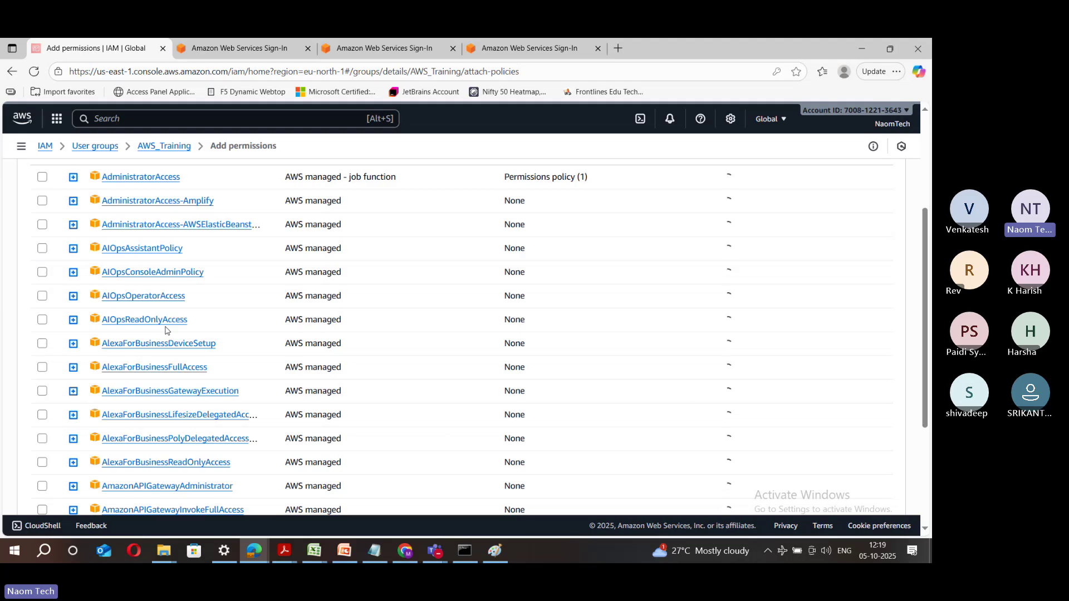
{"action": "scroll", "coordinate": [166, 328], "scroll_direction": "up", "scroll_amount": 3}
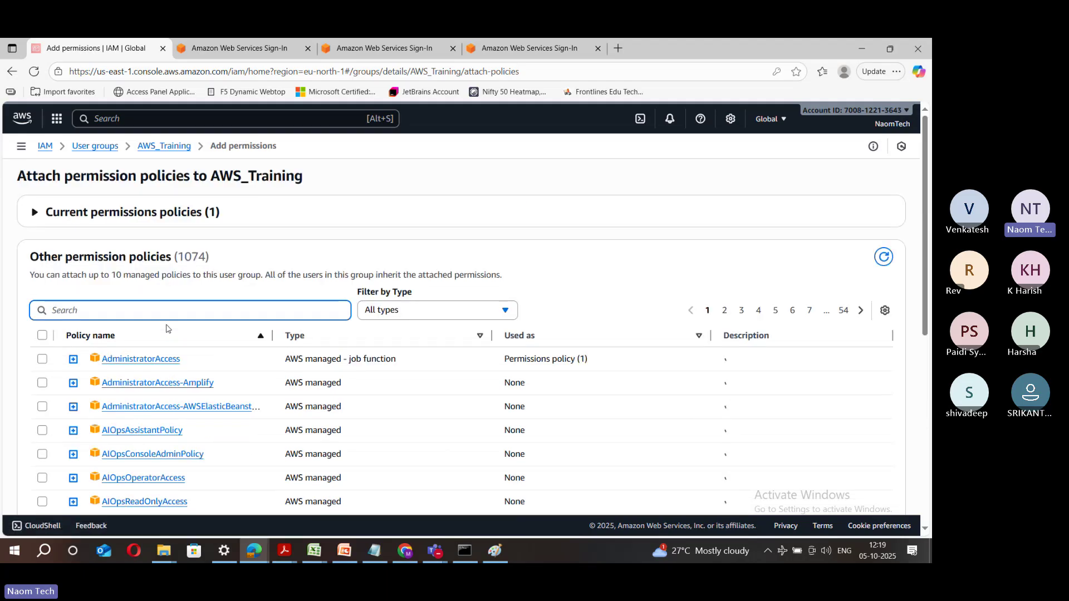
{"action": "type", "text": "gr"}
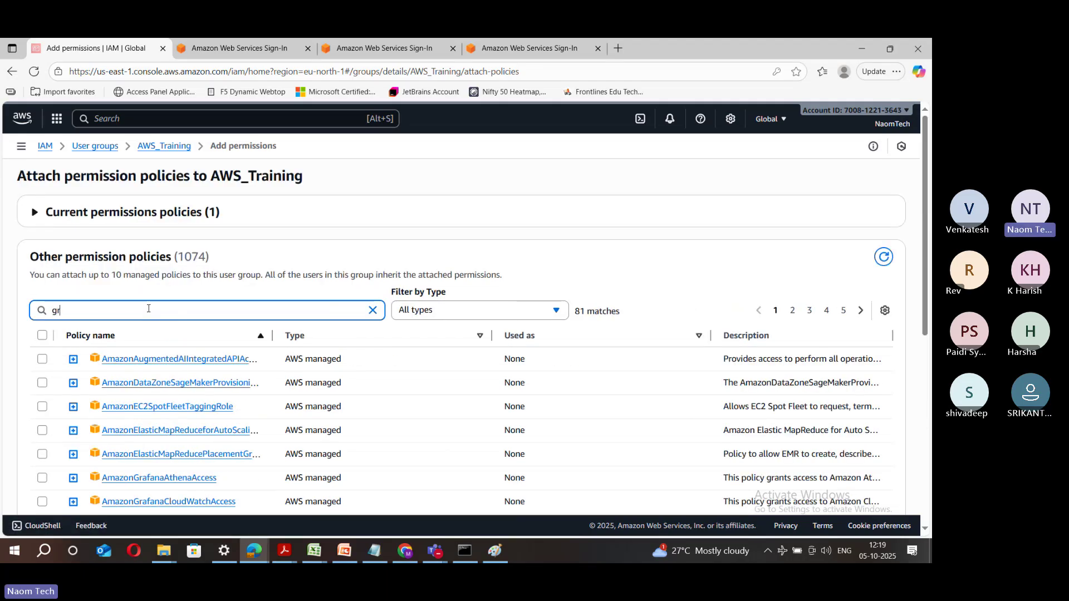
{"action": "type", "text": "oup"}
{"action": "scroll", "coordinate": [209, 304], "scroll_direction": "down", "scroll_amount": 2}
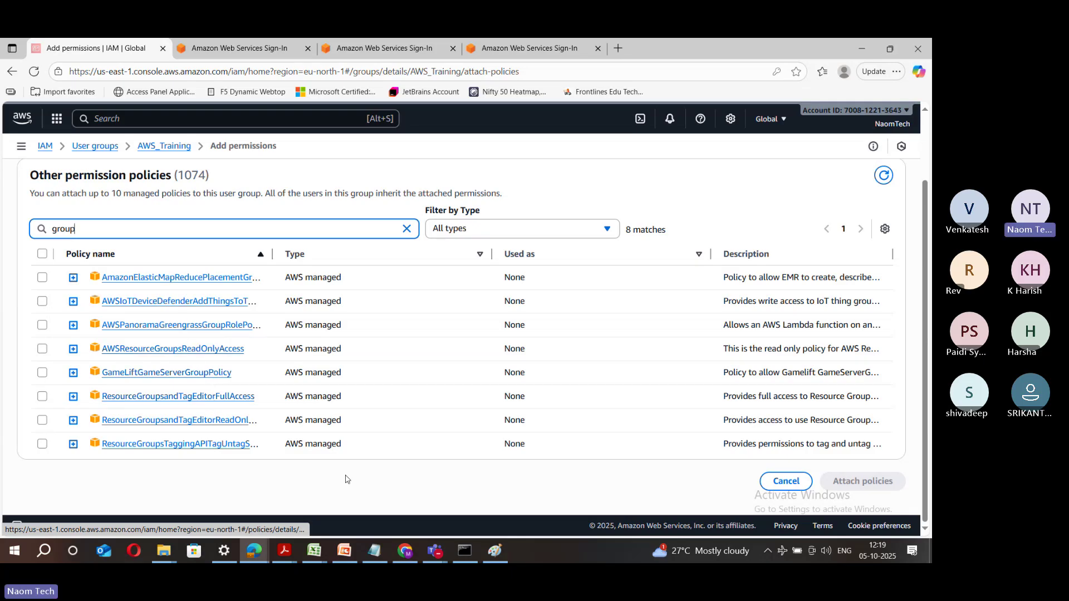
{"action": "left_click", "coordinate": [405, 552]}
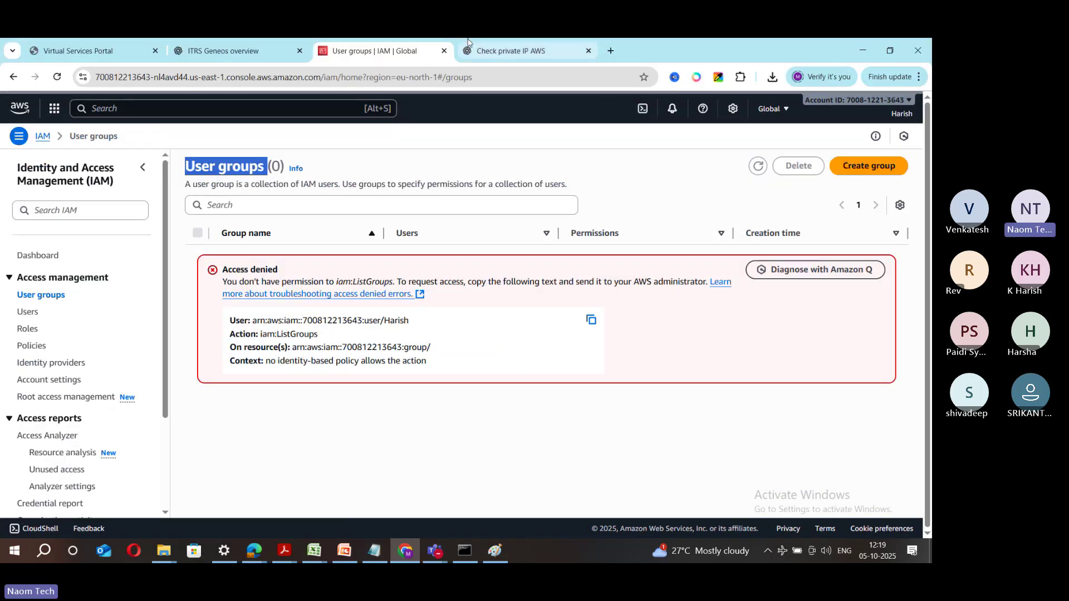
In the Check private IP AWS chat, discard the quoted reply and start typing 'How to provide permission a grouop'.
{"action": "left_click", "coordinate": [486, 49]}
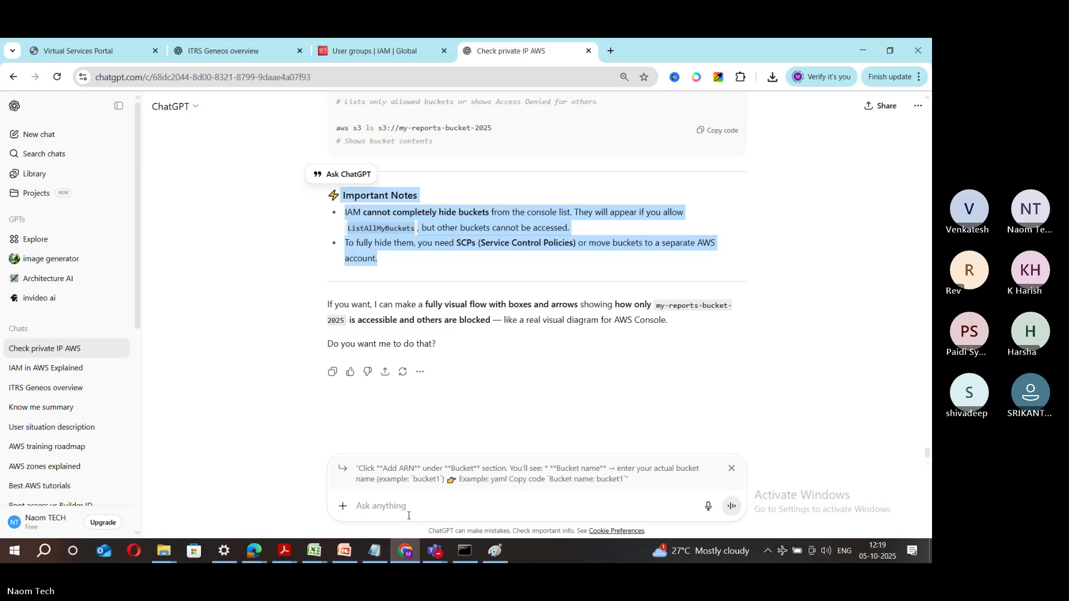
{"action": "left_click", "coordinate": [408, 516]}
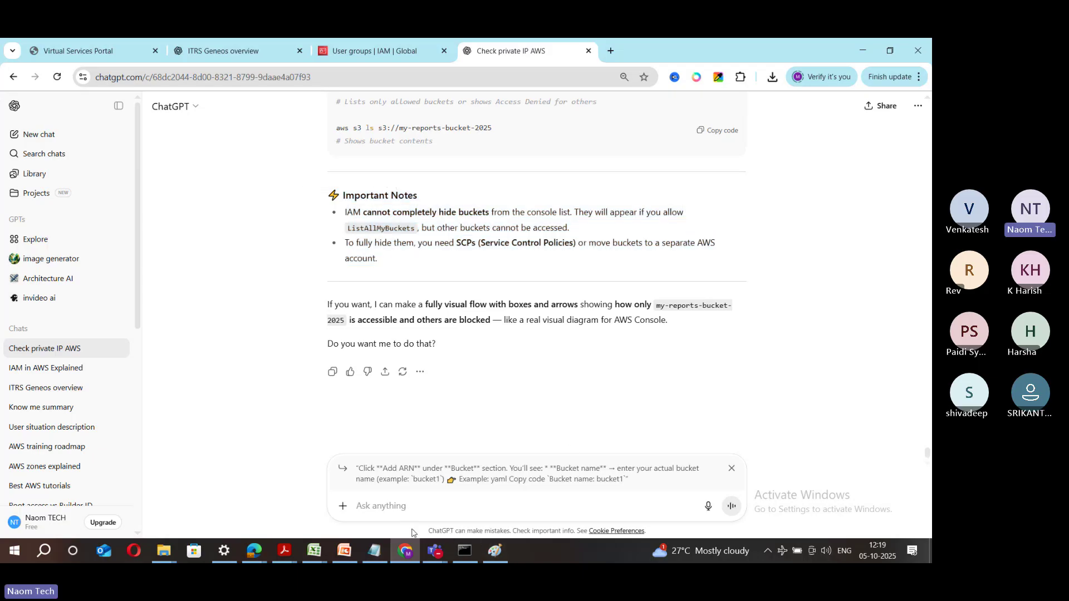
{"action": "left_click", "coordinate": [733, 470]}
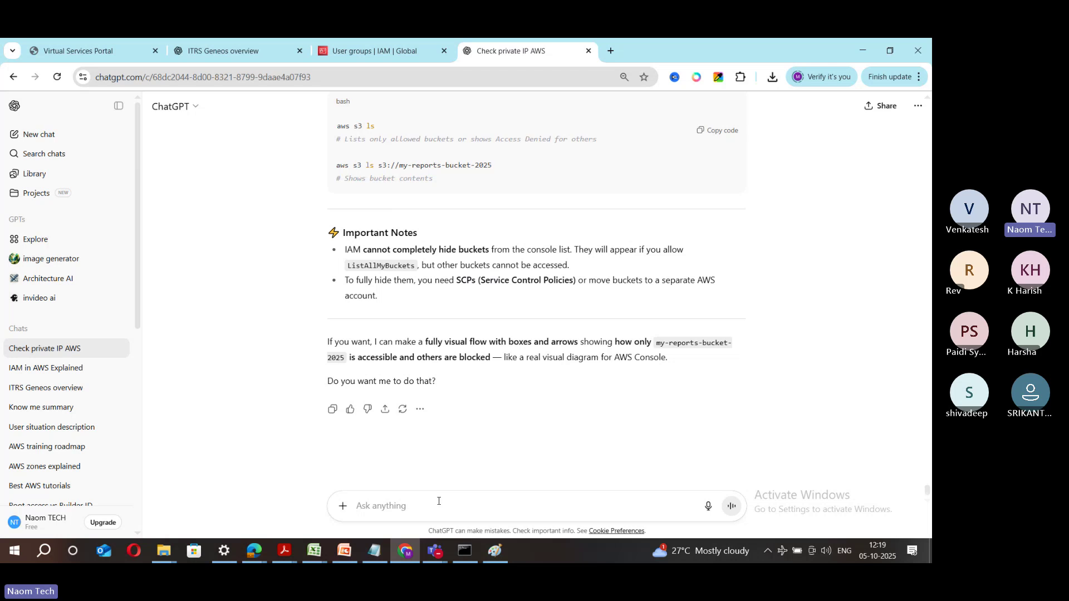
{"action": "type", "text": "How to provi"}
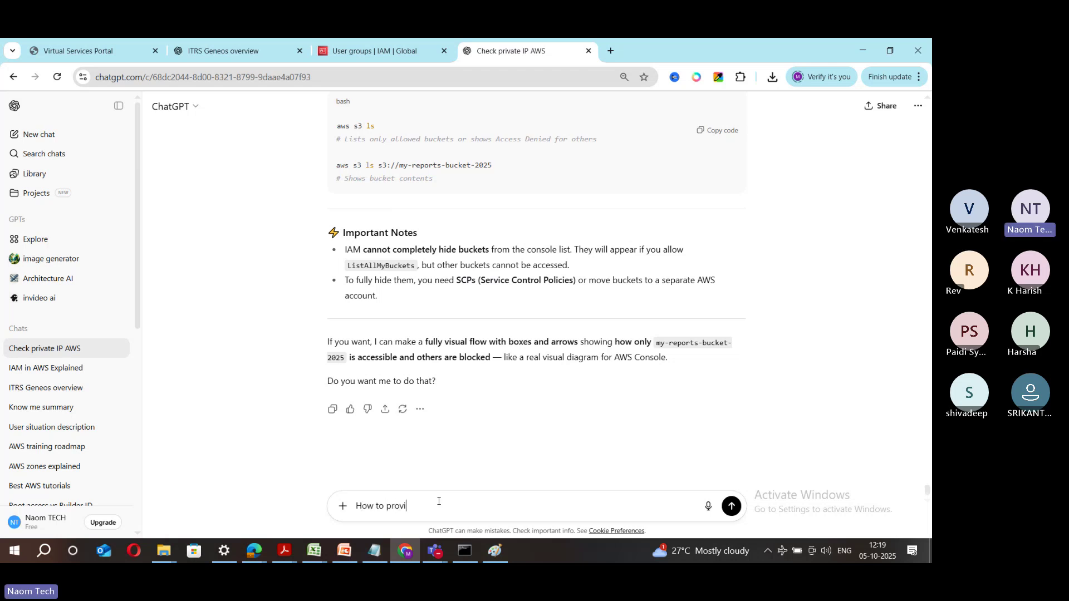
{"action": "type", "text": "de permission a"}
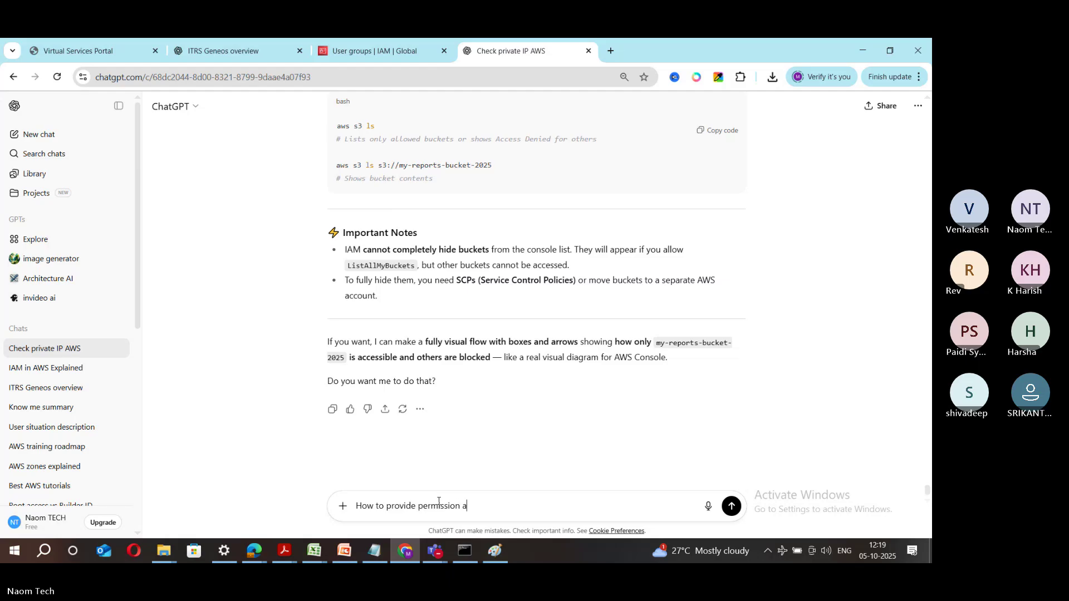
{"action": "type", "text": " grouop"}
Fix the typos and send the question about letting a user view a group in his/her account.
{"action": "key", "text": "BackSpace"}
{"action": "key", "text": "BackSpace"}
{"action": "key", "text": "BackSpace"}
{"action": "key", "text": "BackSpace"}
{"action": "key", "text": "BackSpace"}
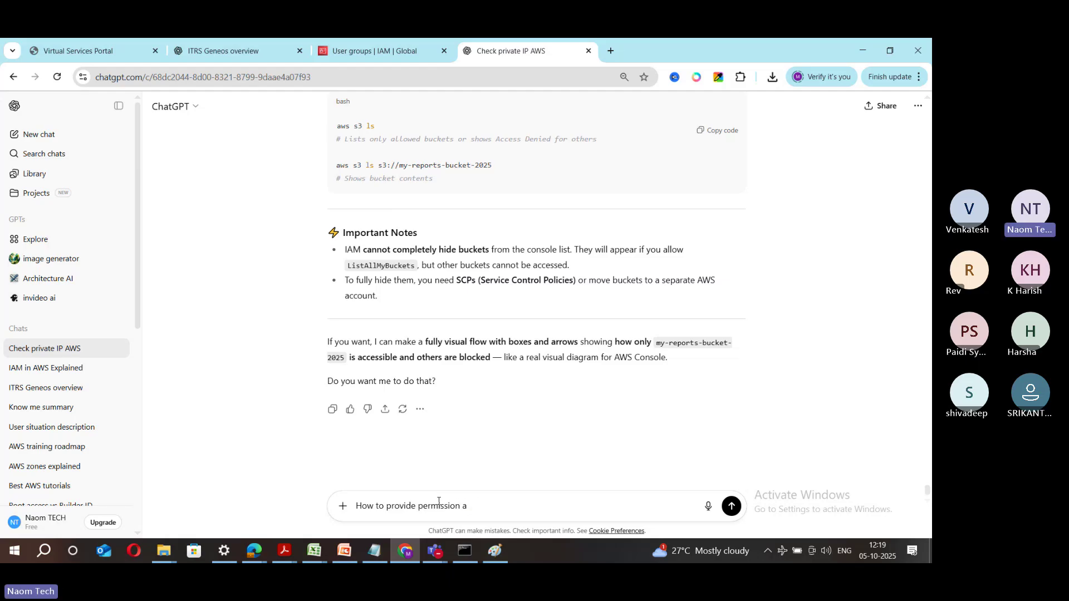
{"action": "type", "text": "t"}
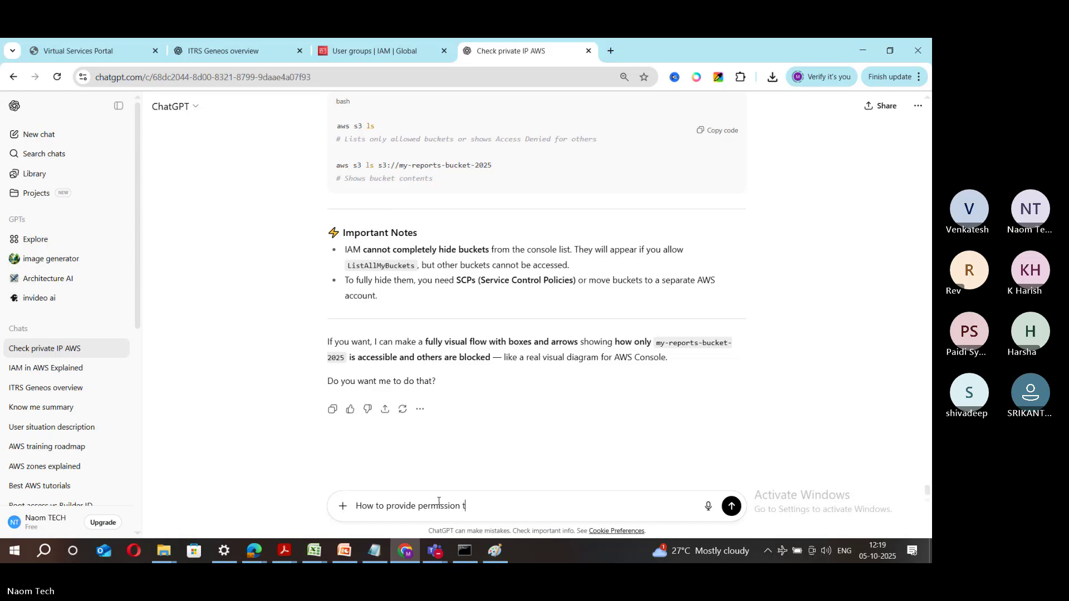
{"action": "type", "text": "o view "}
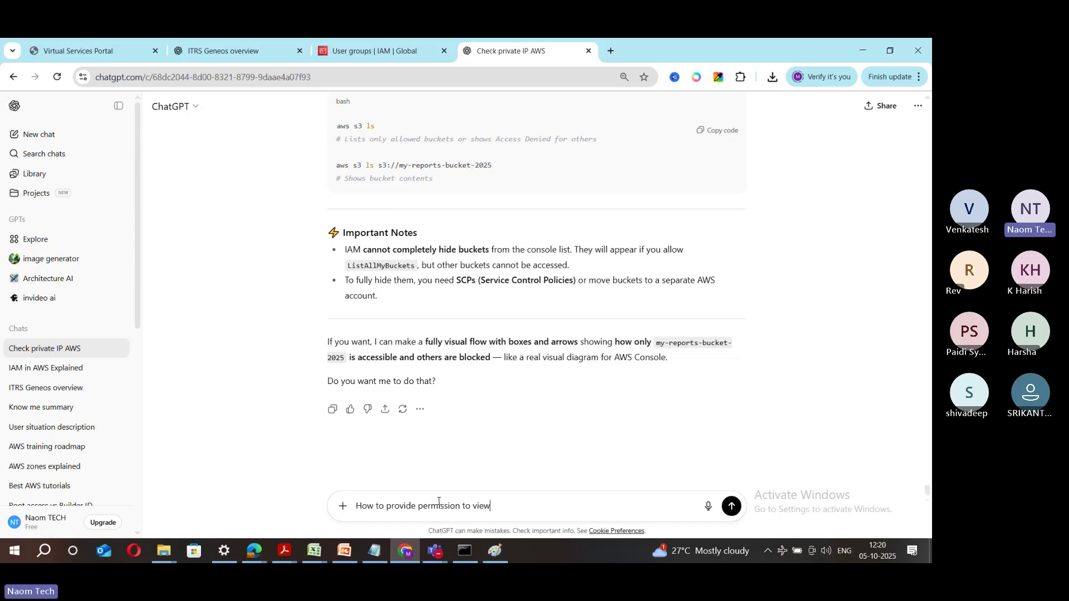
{"action": "type", "text": "a grou"}
{"action": "type", "text": "p rto"}
{"action": "key", "text": "BackSpace"}
{"action": "key", "text": "BackSpace"}
{"action": "key", "text": "BackSpace"}
{"action": "type", "text": "to view a group"}
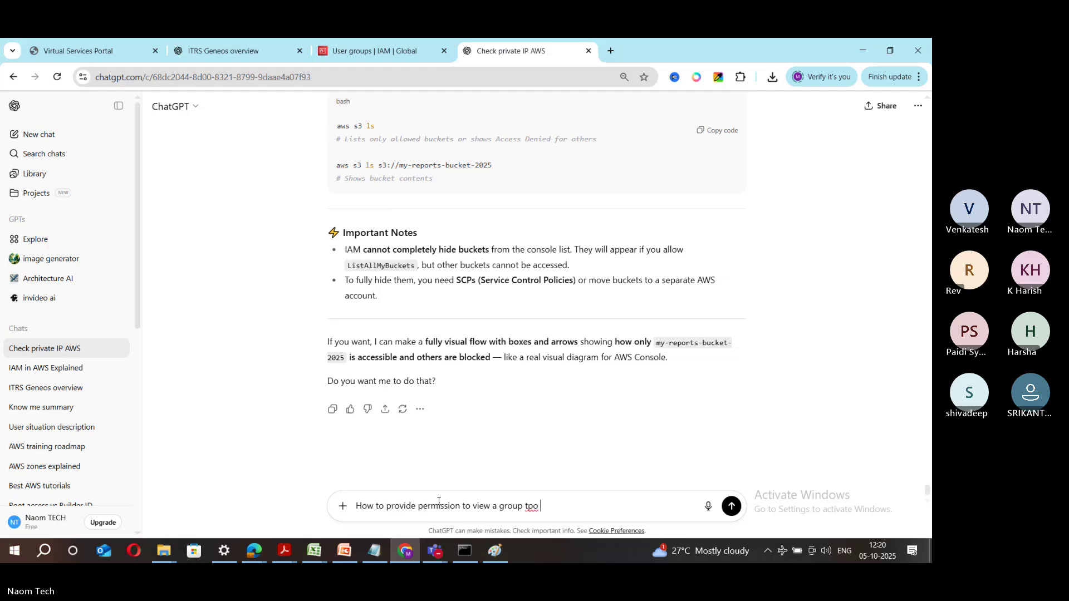
{"action": "type", "text": " to us"}
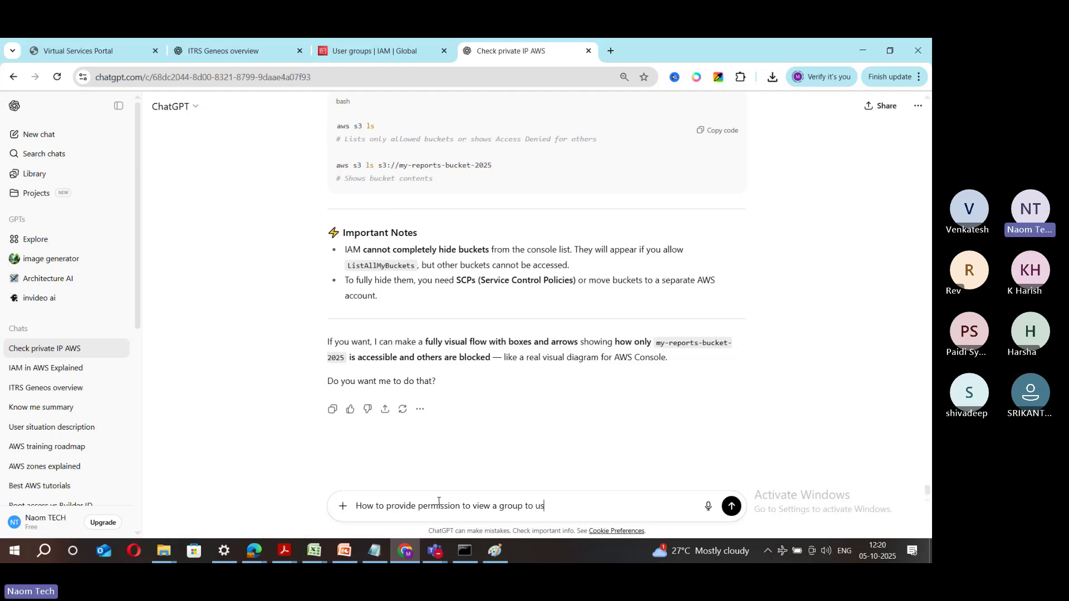
{"action": "type", "text": "er in"}
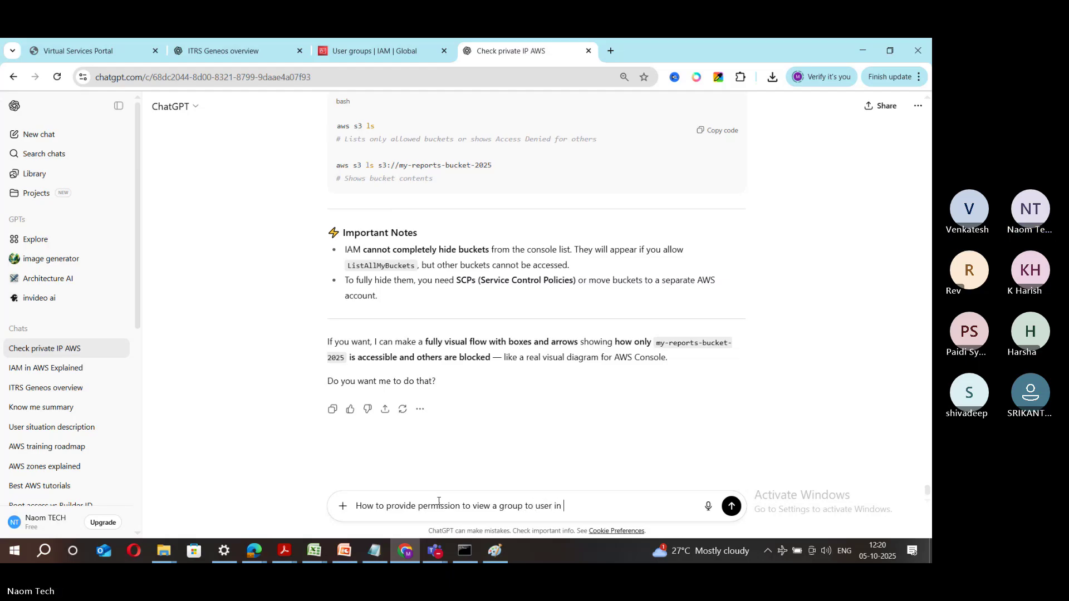
{"action": "type", "text": " his"}
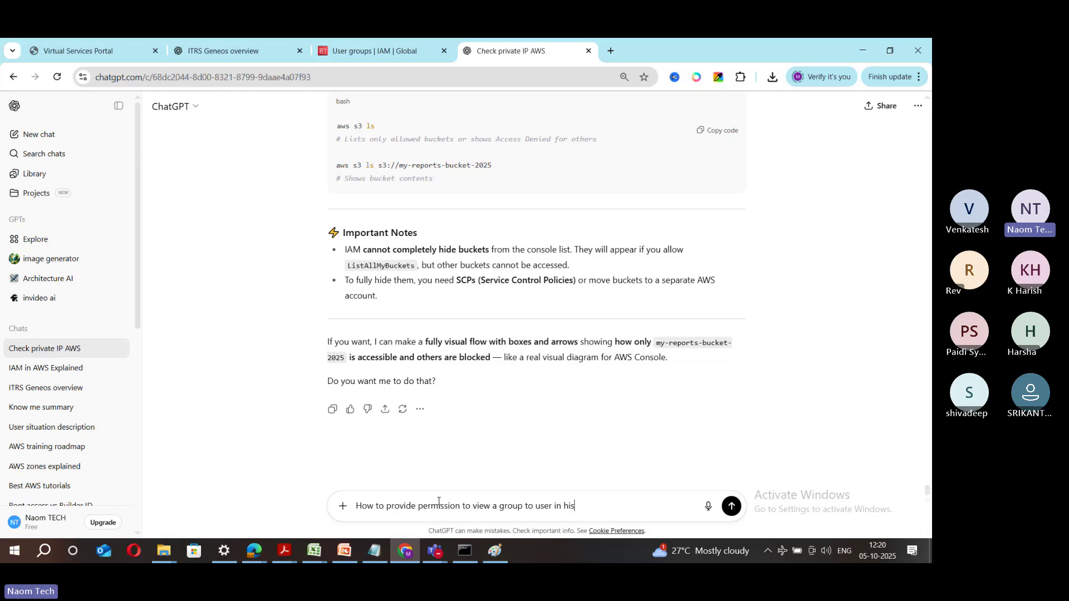
{"action": "type", "text": "/her account?"}
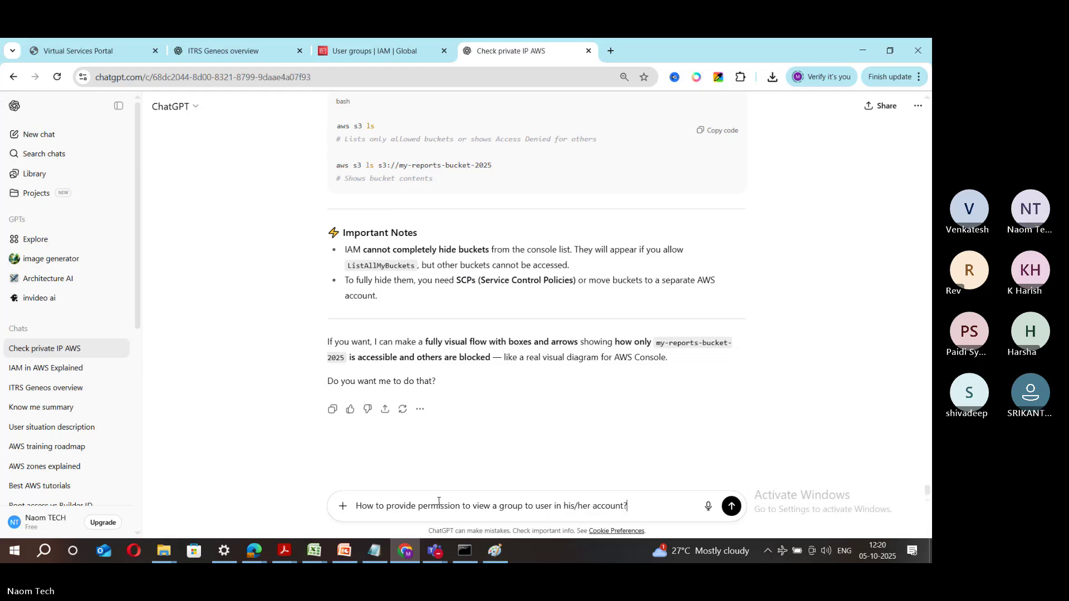
{"action": "key", "text": "Return"}
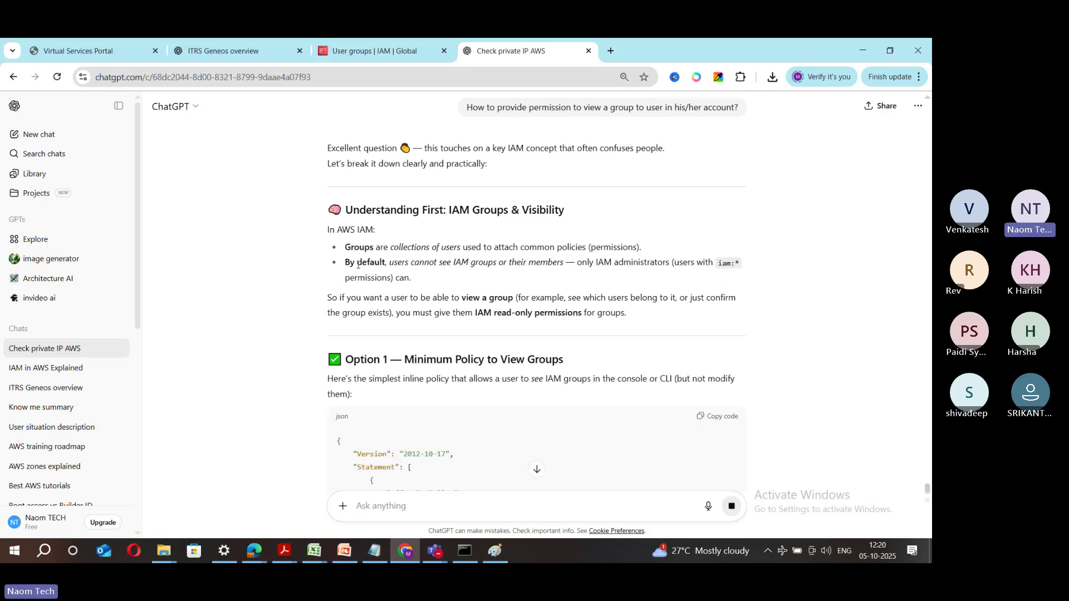
Highlight the answer's points on default group visibility and 'only IAM administrators'.
{"action": "left_click_drag", "start_coordinate": [358, 265], "coordinate": [621, 279]}
{"action": "left_click", "coordinate": [570, 276]}
{"action": "left_click_drag", "start_coordinate": [400, 247], "coordinate": [514, 248]}
{"action": "left_click", "coordinate": [496, 273]}
{"action": "left_click_drag", "start_coordinate": [347, 273], "coordinate": [452, 276]}
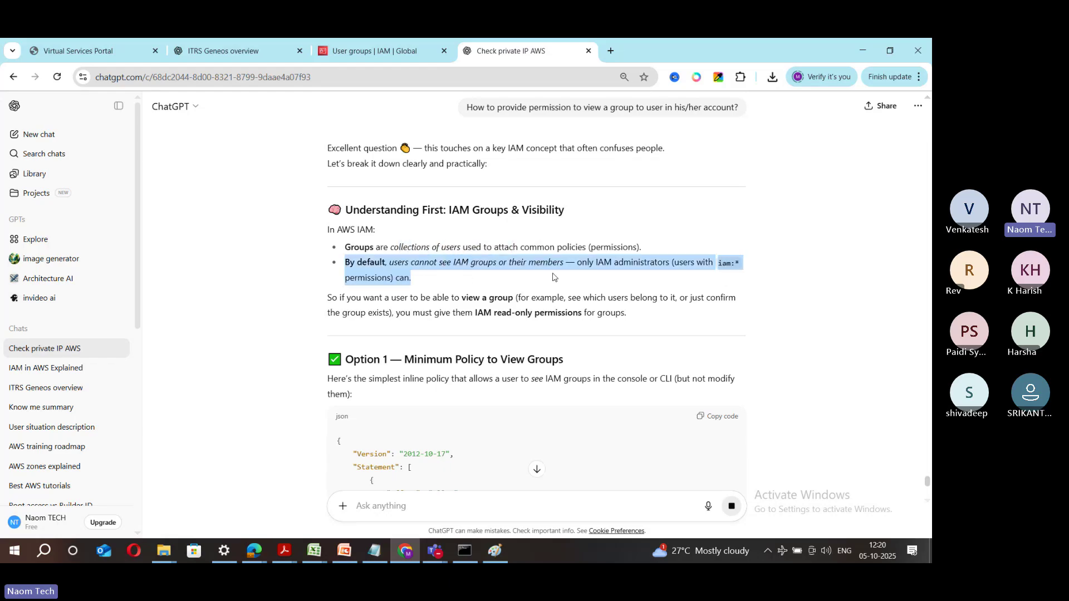
{"action": "left_click", "coordinate": [597, 264]}
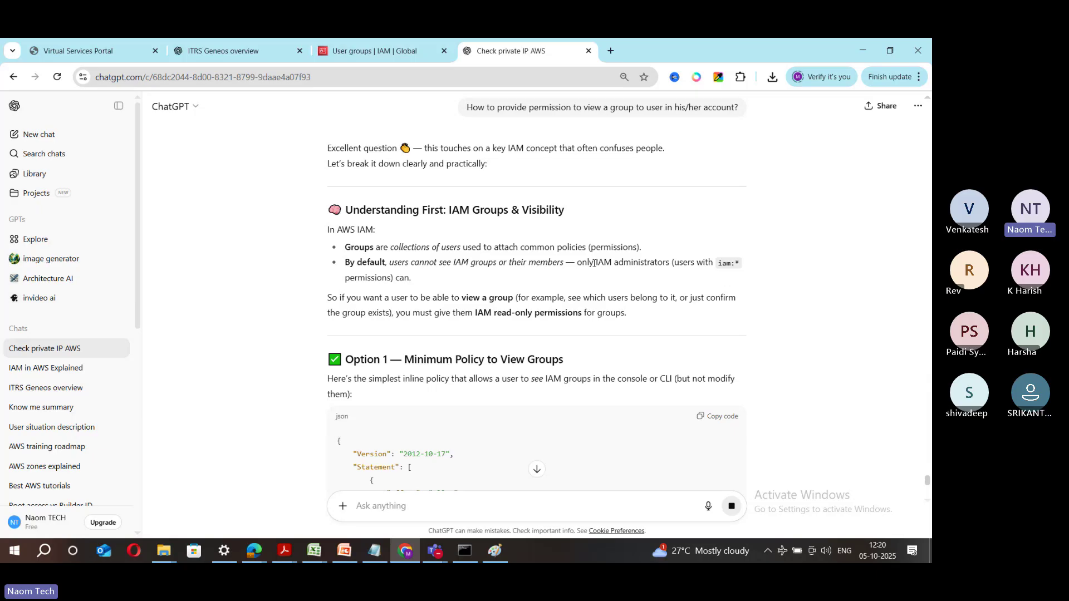
{"action": "left_click_drag", "start_coordinate": [577, 263], "coordinate": [672, 261]}
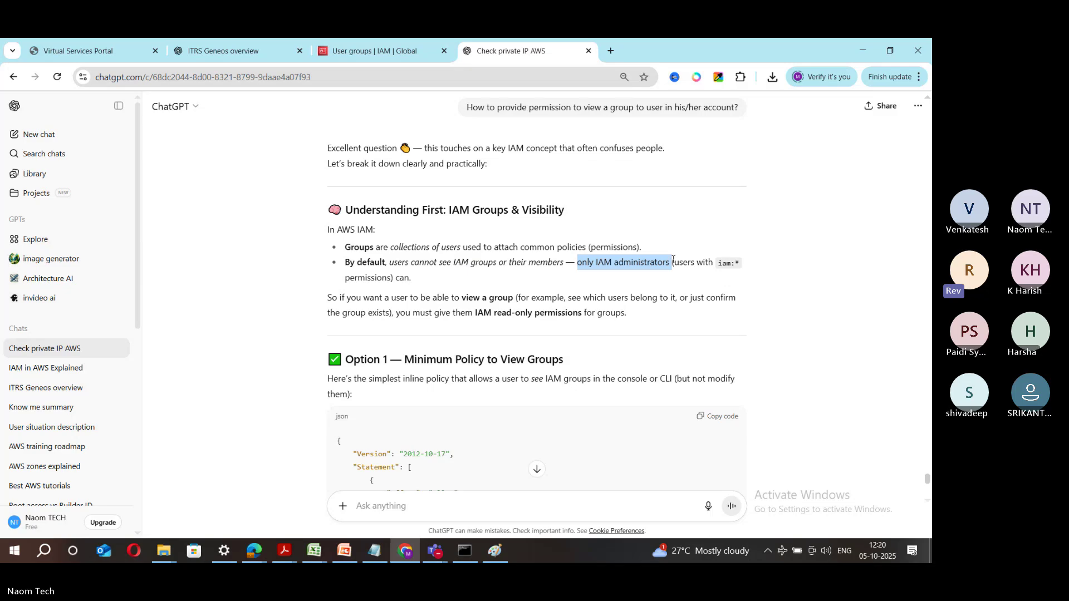
Read the sample JSON policies, picking out iam:ListGroups and iam:GetGroup, then return to AWS.
{"action": "scroll", "coordinate": [673, 260], "scroll_direction": "down", "scroll_amount": 2}
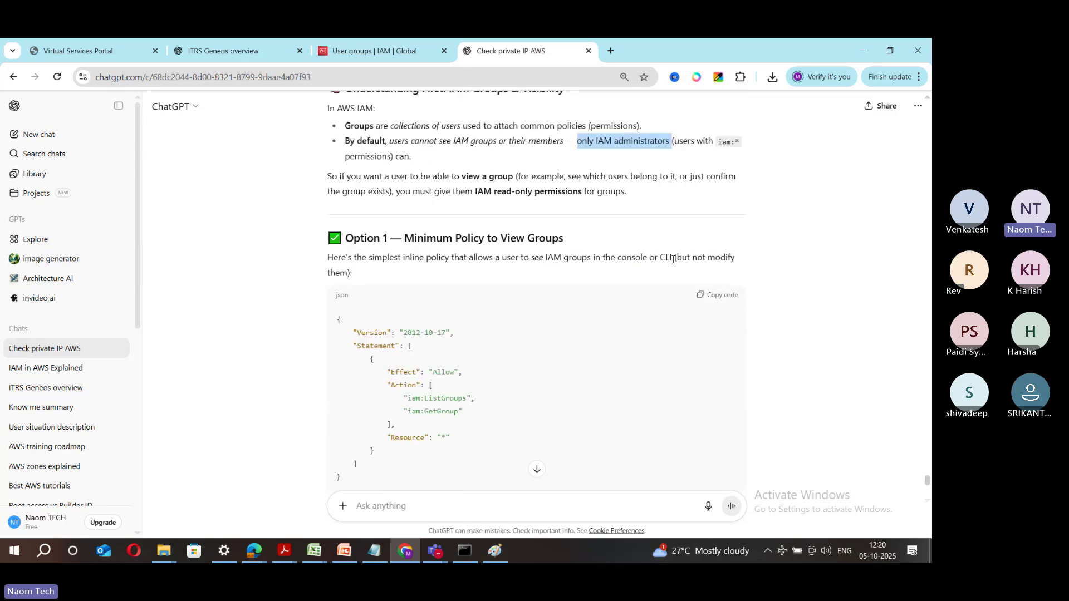
{"action": "scroll", "coordinate": [487, 327], "scroll_direction": "down", "scroll_amount": 2}
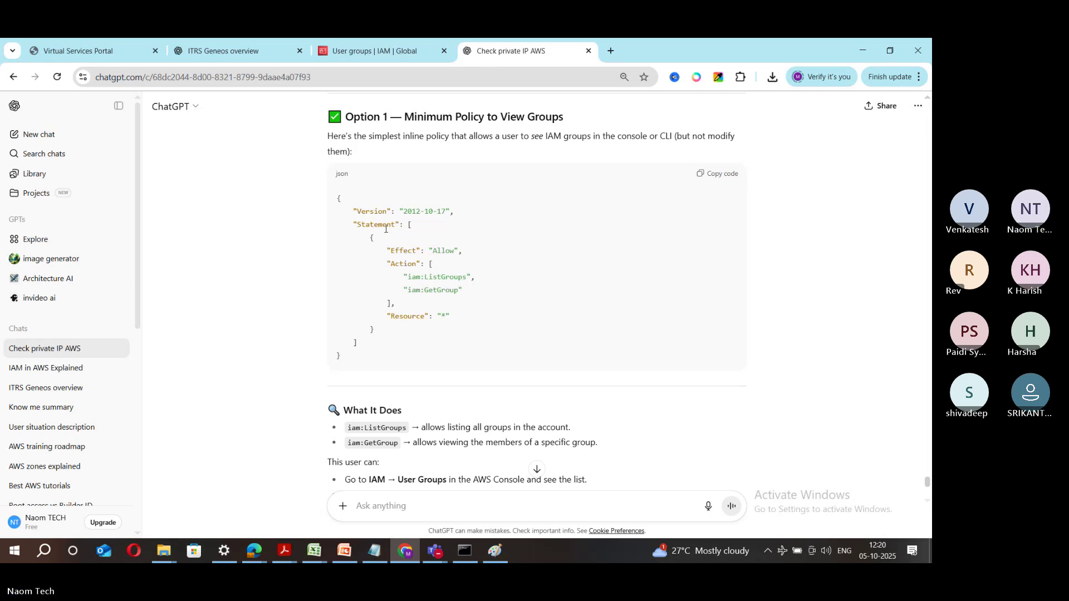
{"action": "double_click", "coordinate": [419, 278]}
{"action": "double_click", "coordinate": [439, 290]}
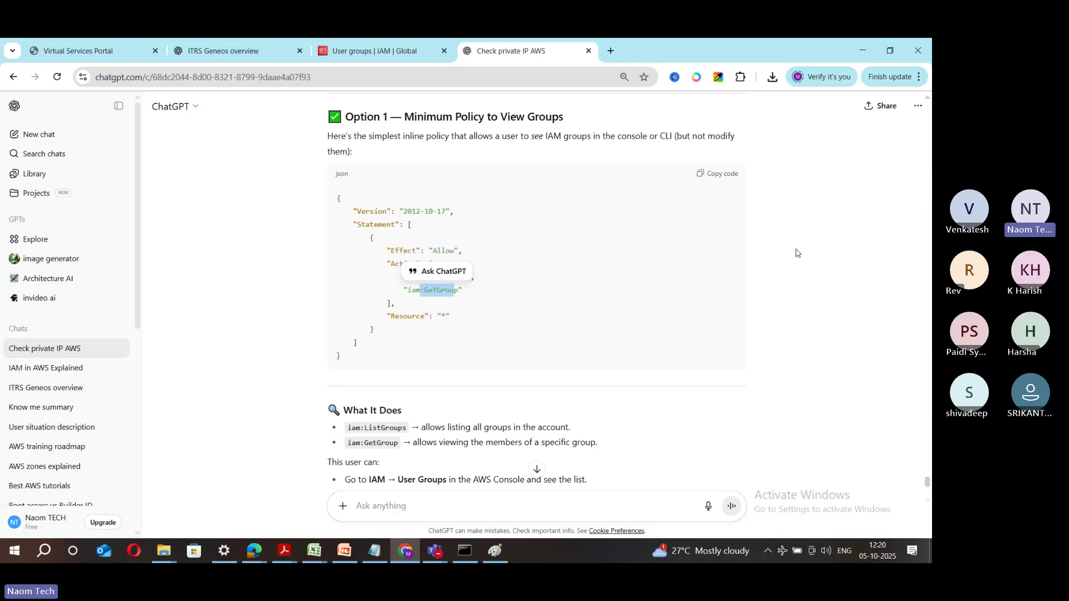
{"action": "left_click", "coordinate": [459, 290]}
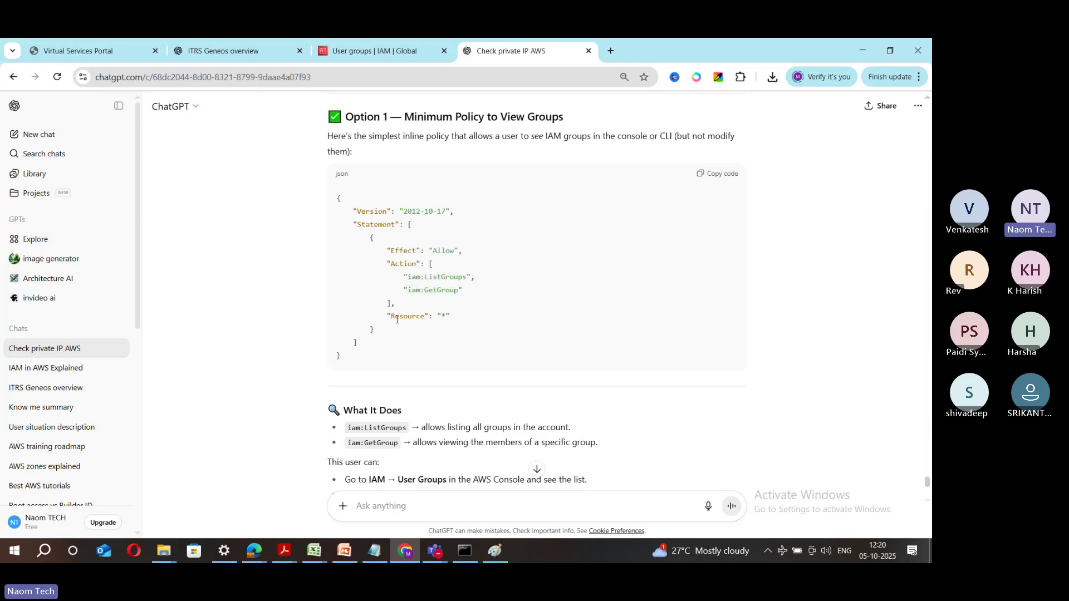
{"action": "scroll", "coordinate": [397, 320], "scroll_direction": "down", "scroll_amount": 3}
{"action": "scroll", "coordinate": [397, 318], "scroll_direction": "down", "scroll_amount": 3}
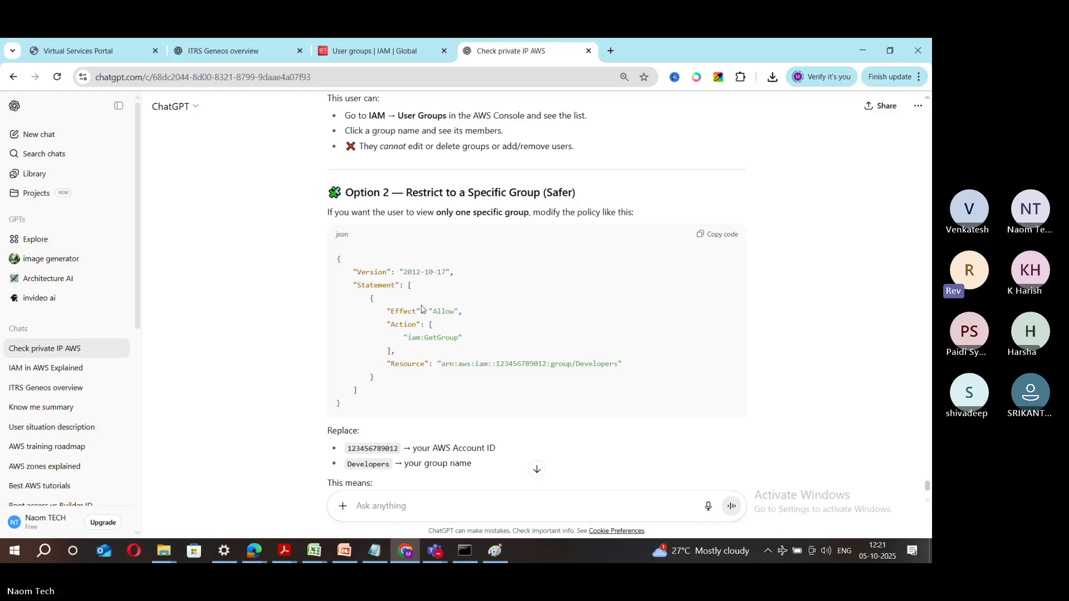
{"action": "scroll", "coordinate": [422, 308], "scroll_direction": "down", "scroll_amount": 3}
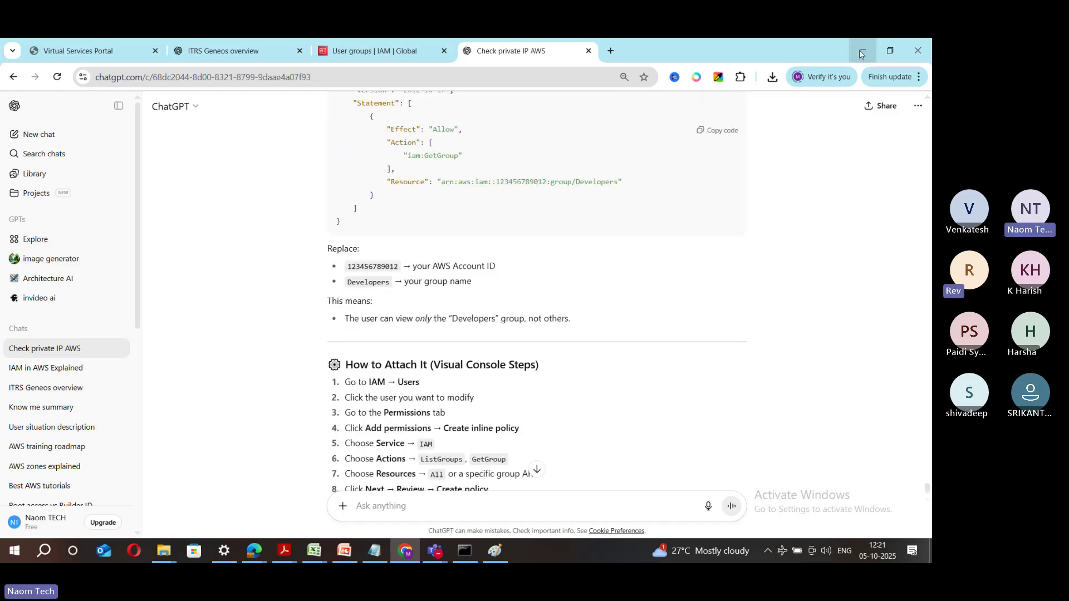
{"action": "key", "text": "alt+Tab"}
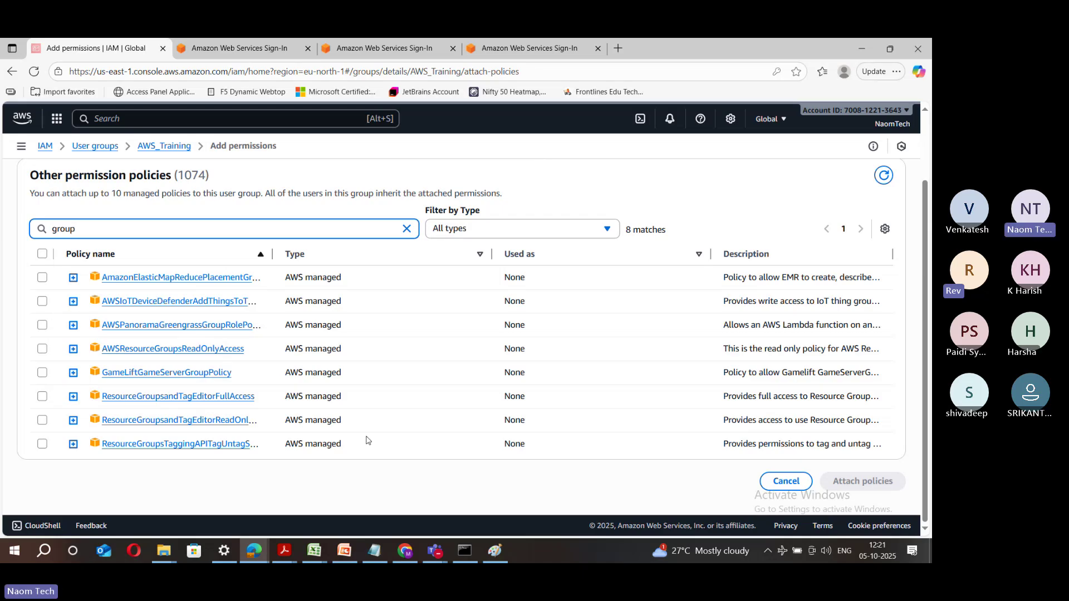
Revisit the ChatGPT sample policy and mark its iam:ListGroups line.
{"action": "left_click", "coordinate": [406, 551]}
{"action": "scroll", "coordinate": [490, 306], "scroll_direction": "up", "scroll_amount": 10}
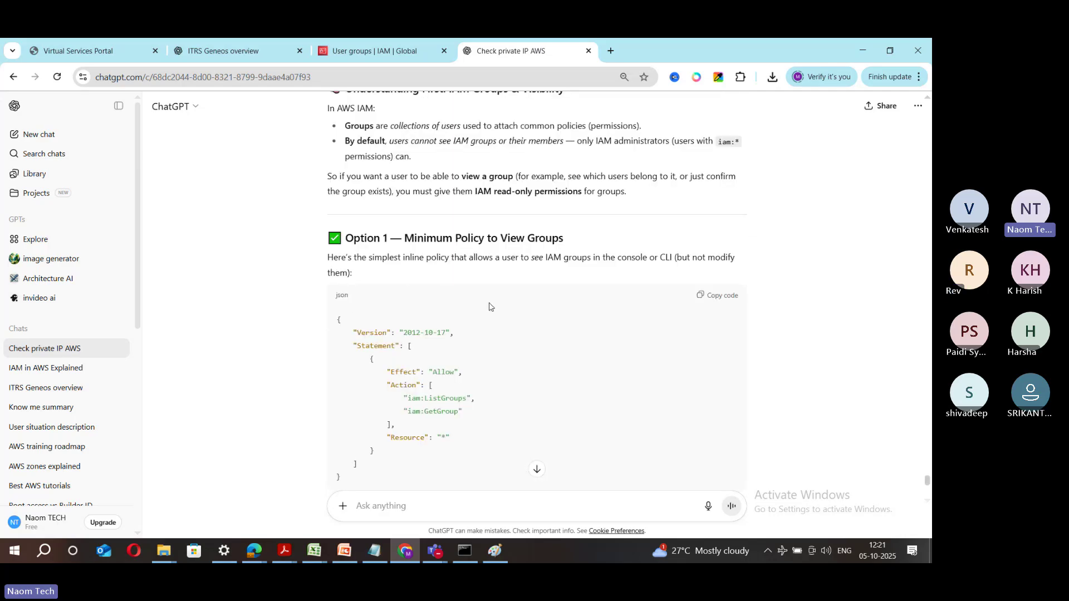
{"action": "scroll", "coordinate": [489, 307], "scroll_direction": "down", "scroll_amount": 1}
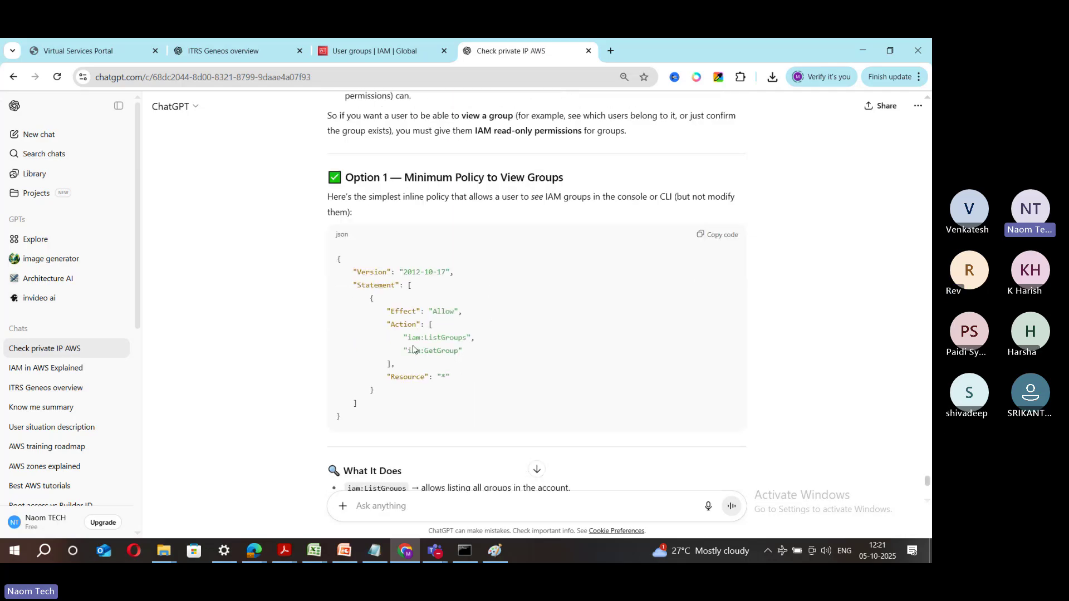
{"action": "left_click_drag", "start_coordinate": [406, 335], "coordinate": [474, 334]}
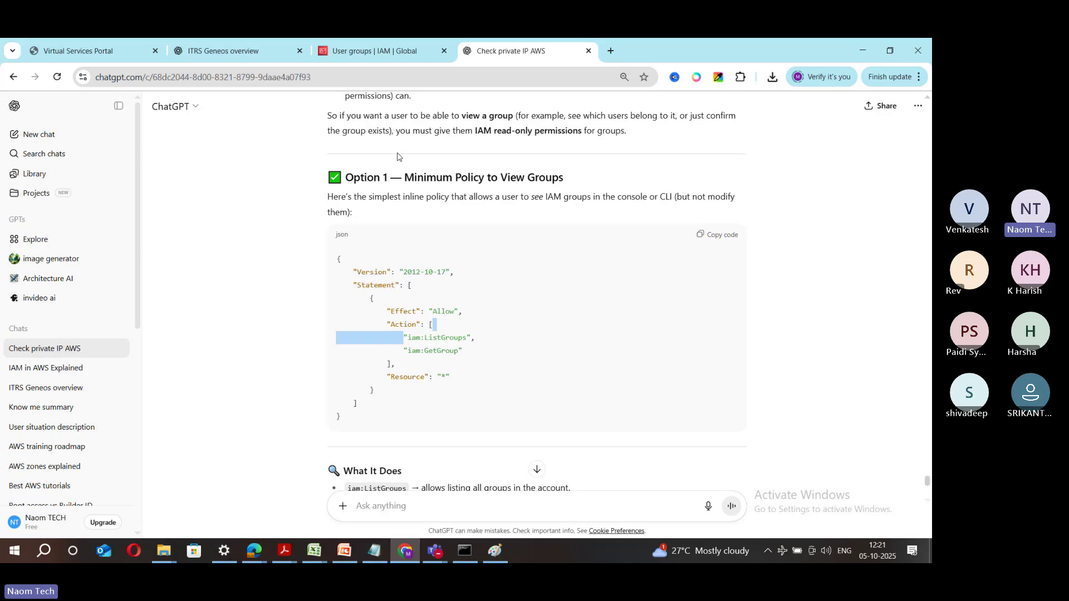
Open AWS_Training's Permissions tab and choose Add permissions > Create inline policy.
{"action": "left_click", "coordinate": [254, 551]}
{"action": "left_click", "coordinate": [166, 508]}
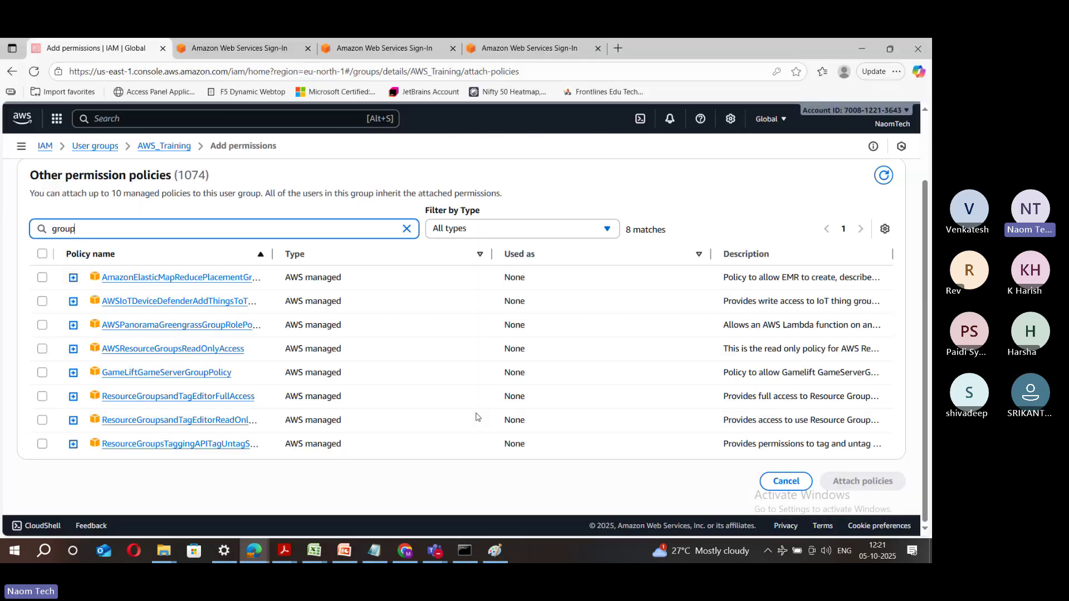
{"action": "left_click", "coordinate": [102, 147]}
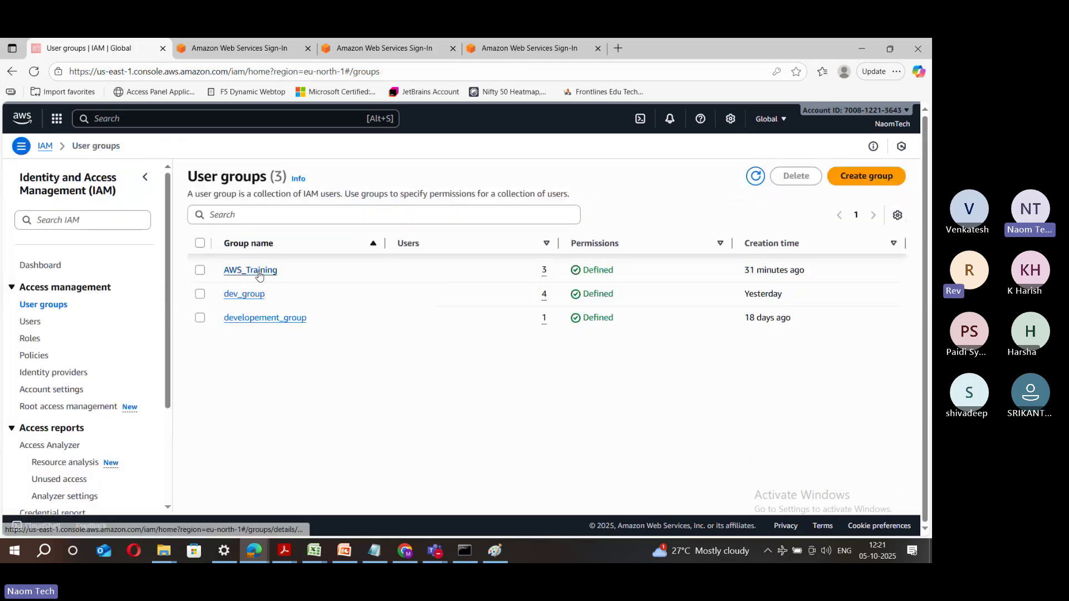
{"action": "left_click", "coordinate": [250, 270]}
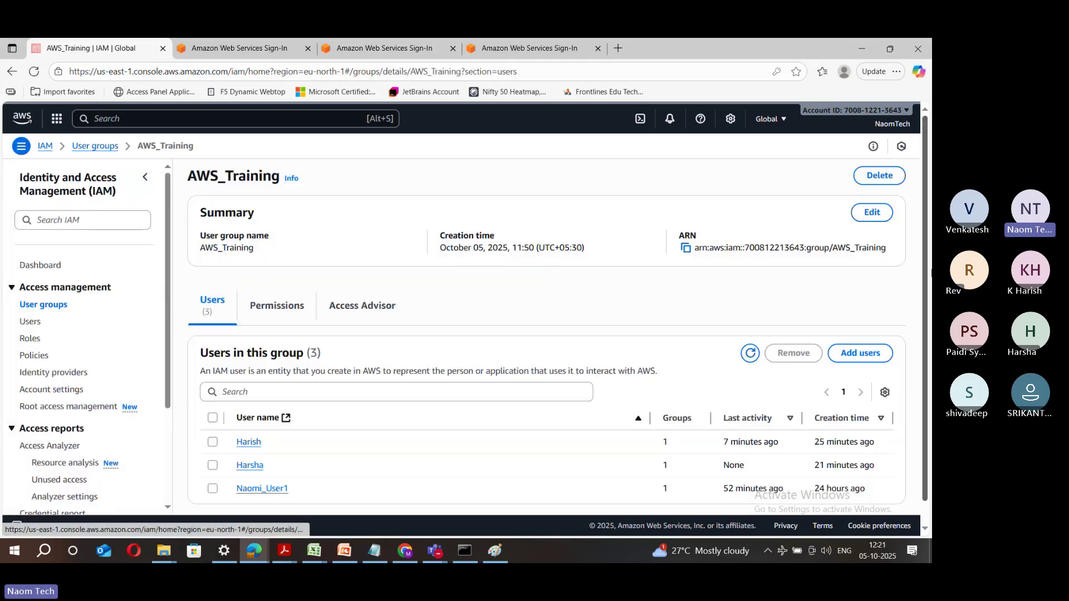
{"action": "left_click", "coordinate": [276, 304]}
{"action": "left_click", "coordinate": [885, 355]}
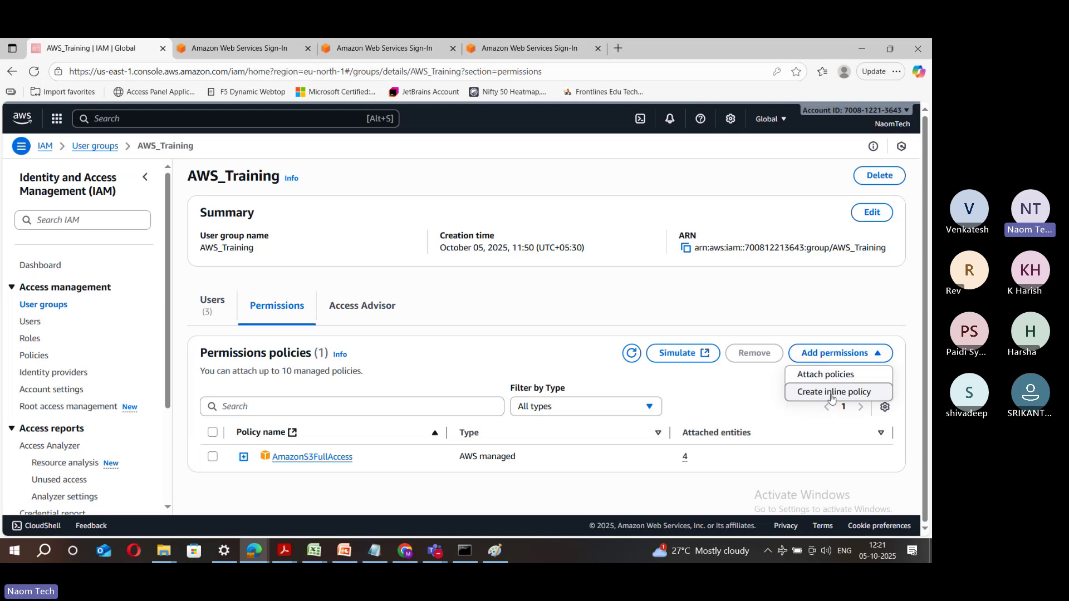
{"action": "left_click", "coordinate": [831, 391]}
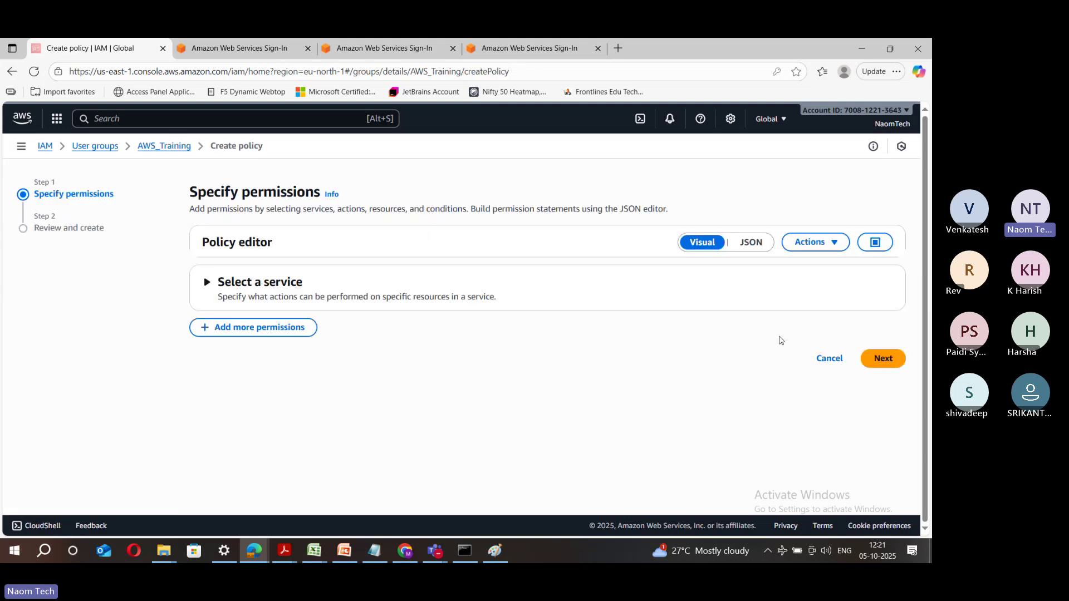
Open the inline policy's service list and search it for 'grou' to find Resource Groups.
{"action": "left_click", "coordinate": [467, 303]}
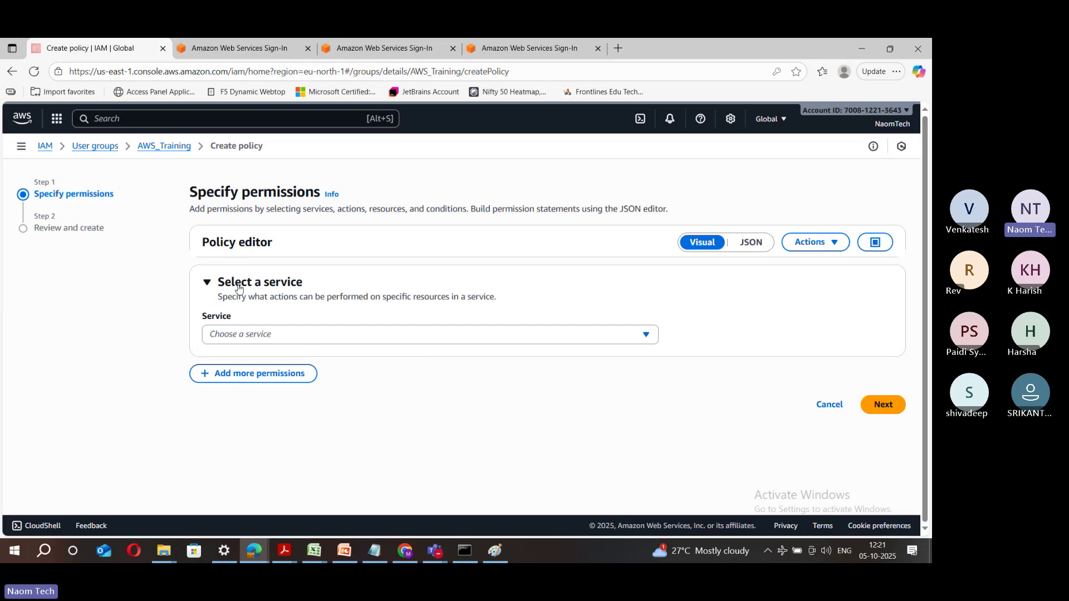
{"action": "left_click", "coordinate": [393, 337]}
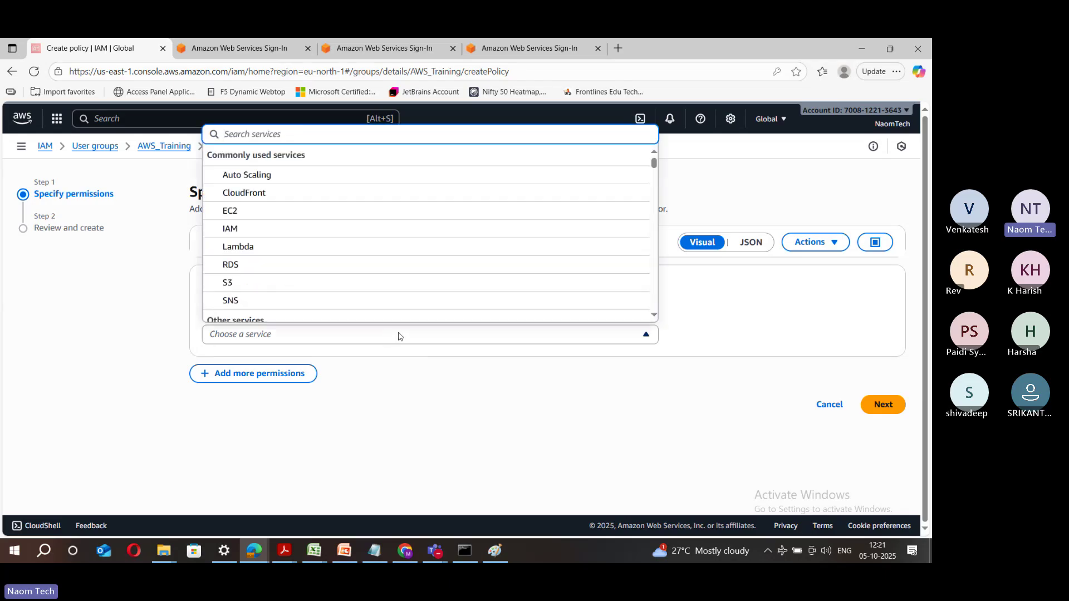
{"action": "scroll", "coordinate": [346, 271], "scroll_direction": "down", "scroll_amount": 5}
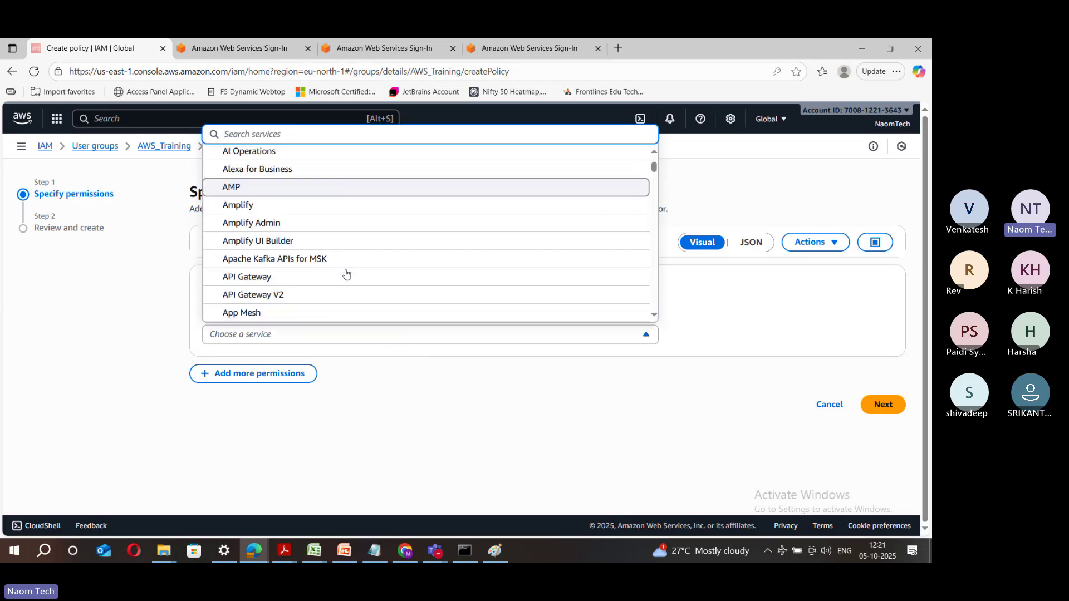
{"action": "scroll", "coordinate": [346, 273], "scroll_direction": "down", "scroll_amount": 3}
{"action": "scroll", "coordinate": [346, 274], "scroll_direction": "up", "scroll_amount": 6}
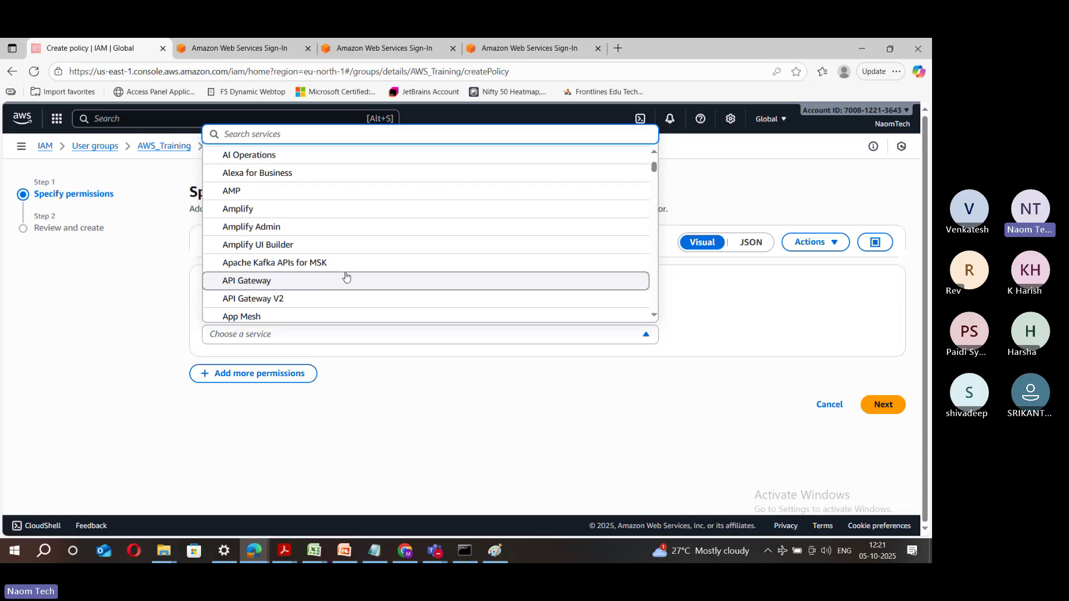
{"action": "scroll", "coordinate": [287, 218], "scroll_direction": "up", "scroll_amount": 3}
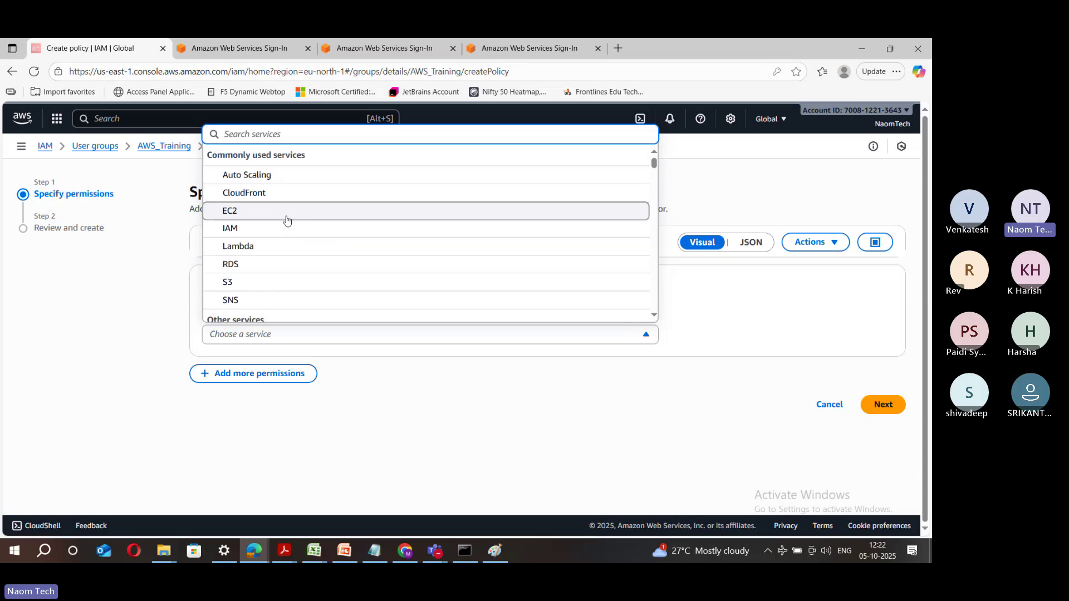
{"action": "scroll", "coordinate": [286, 218], "scroll_direction": "down", "scroll_amount": 4}
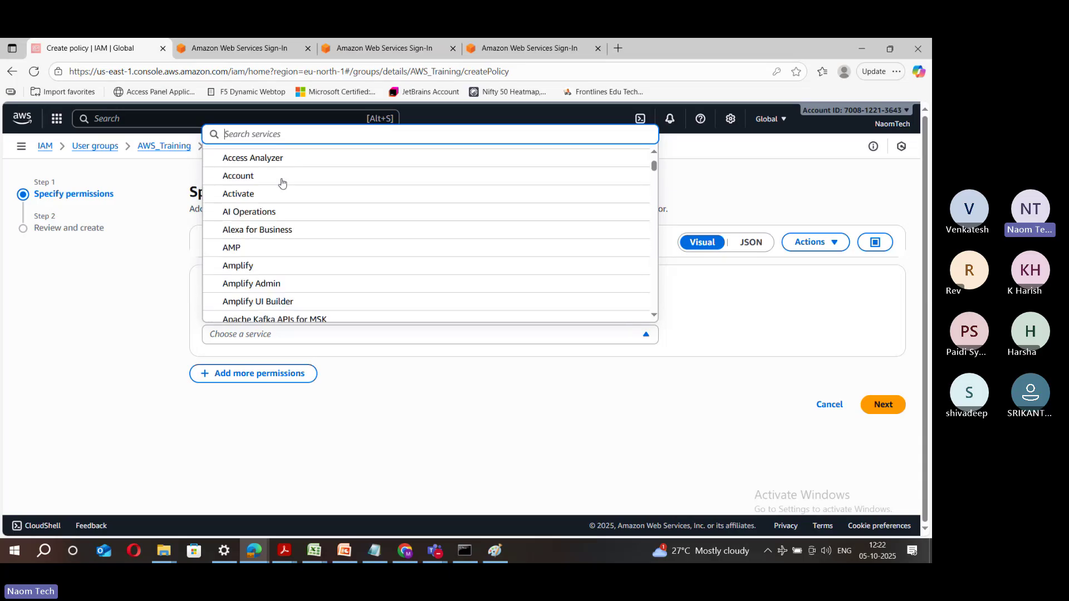
{"action": "scroll", "coordinate": [338, 239], "scroll_direction": "down", "scroll_amount": 5}
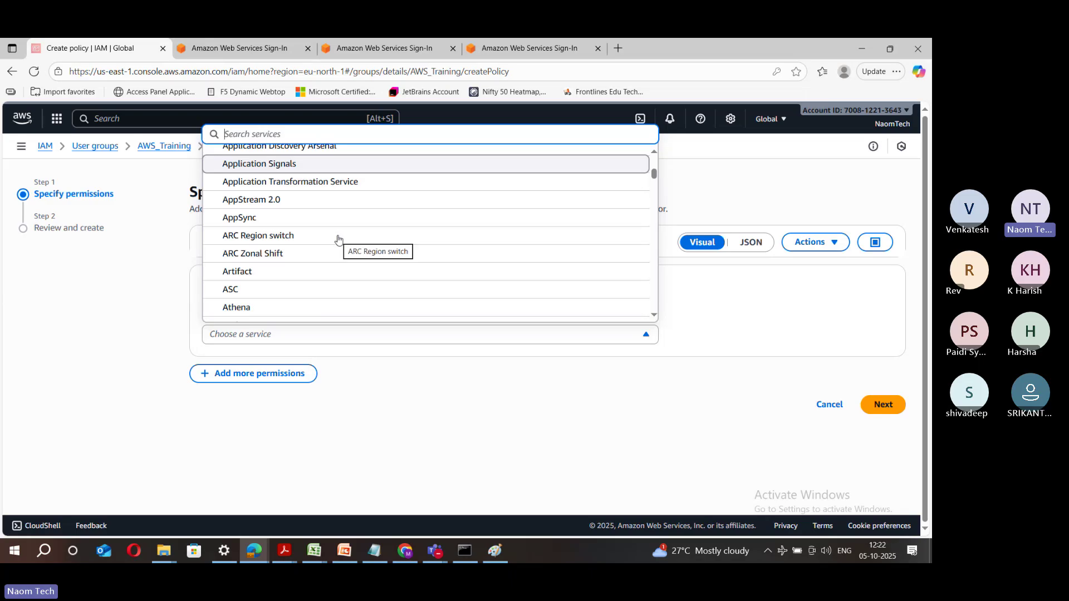
{"action": "scroll", "coordinate": [338, 239], "scroll_direction": "down", "scroll_amount": 8}
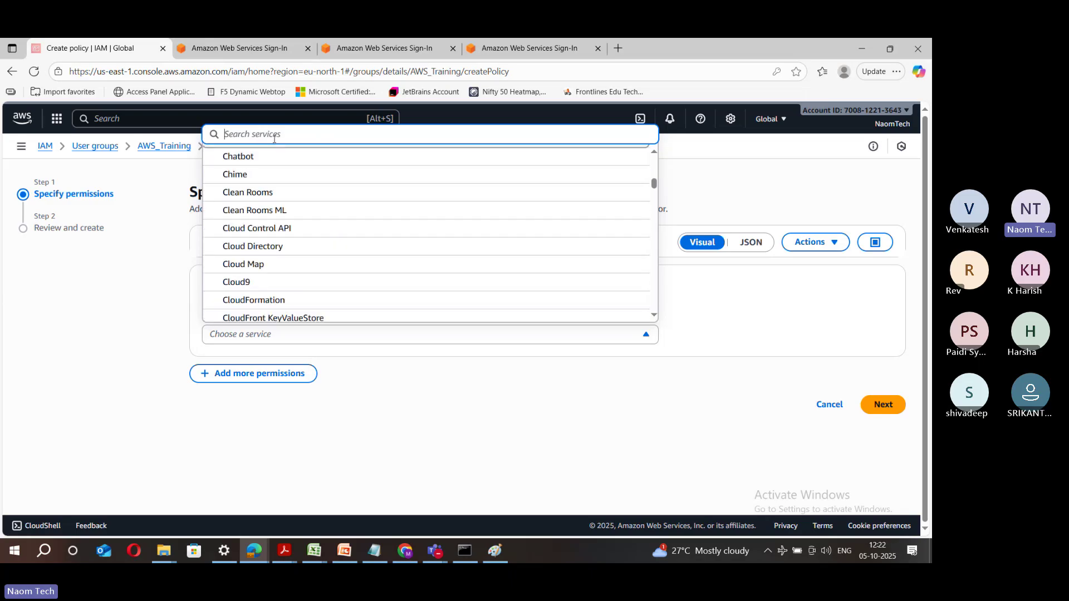
{"action": "type", "text": "ghr"}
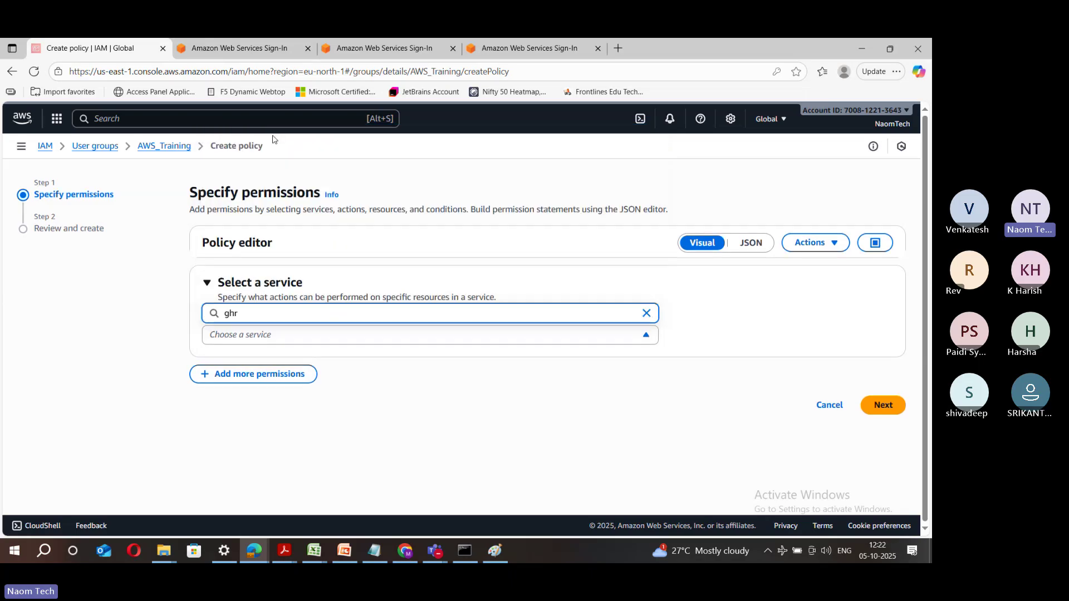
{"action": "key", "text": "BackSpace"}
{"action": "key", "text": "BackSpace"}
{"action": "type", "text": "r"}
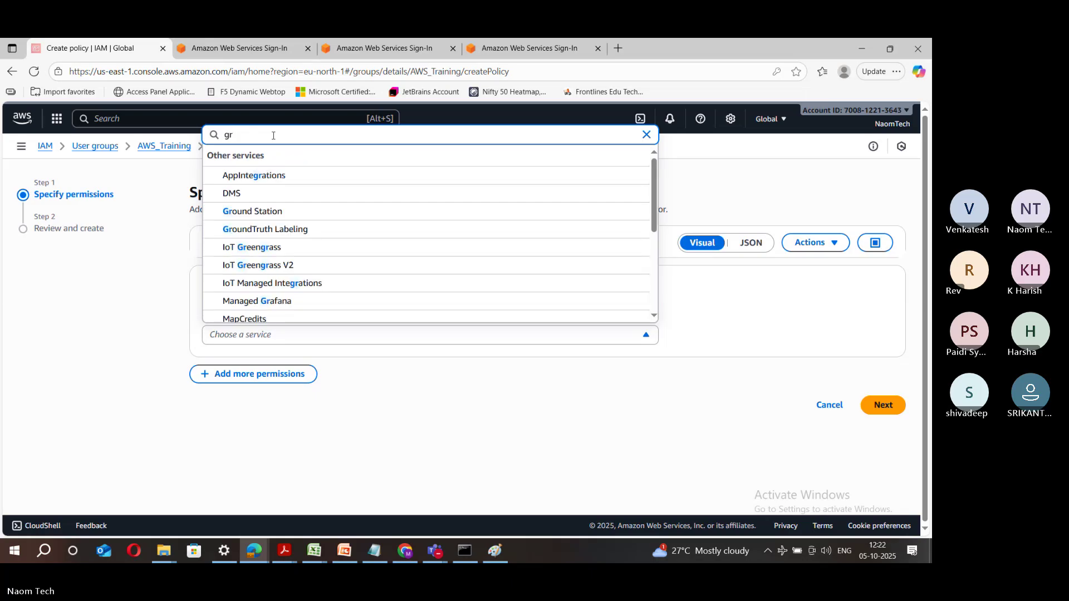
{"action": "type", "text": "ou"}
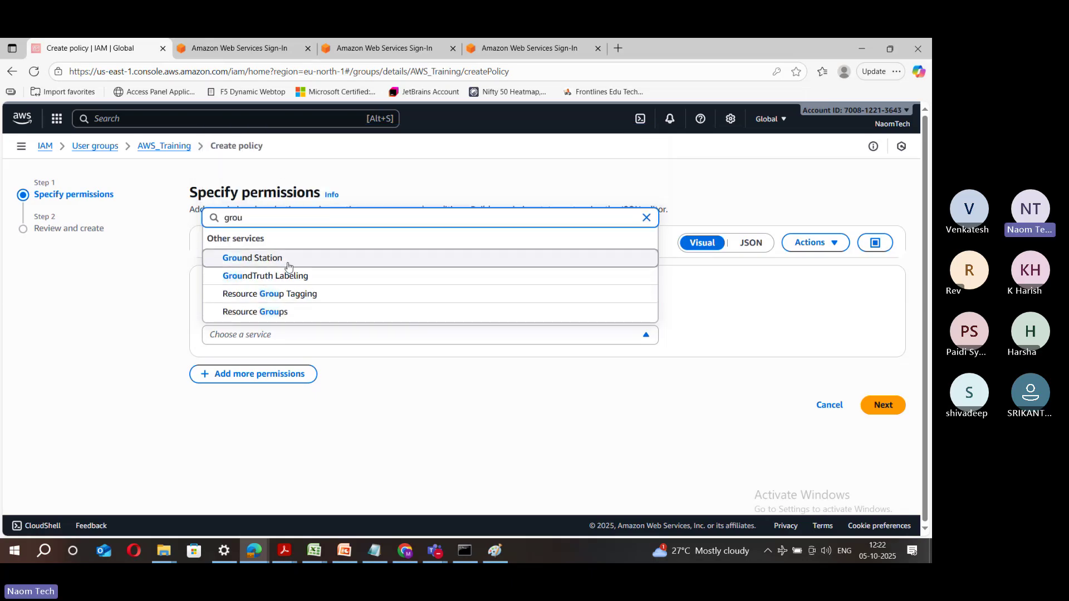
Choose Resource Groups as the policy's service and allow its ListGroups list action.
{"action": "left_click", "coordinate": [281, 313]}
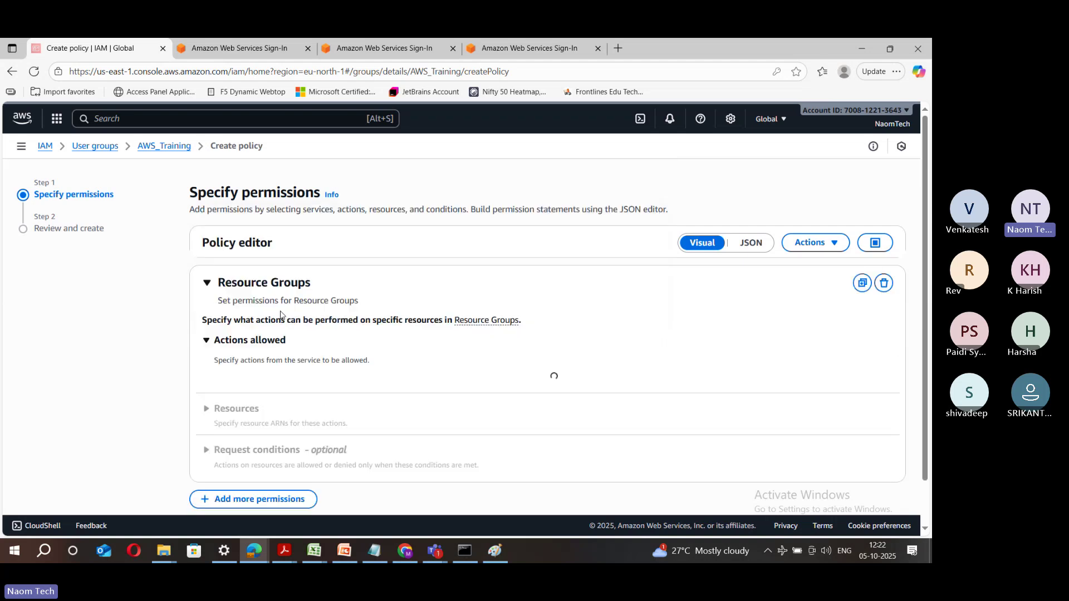
{"action": "scroll", "coordinate": [332, 349], "scroll_direction": "down", "scroll_amount": 3}
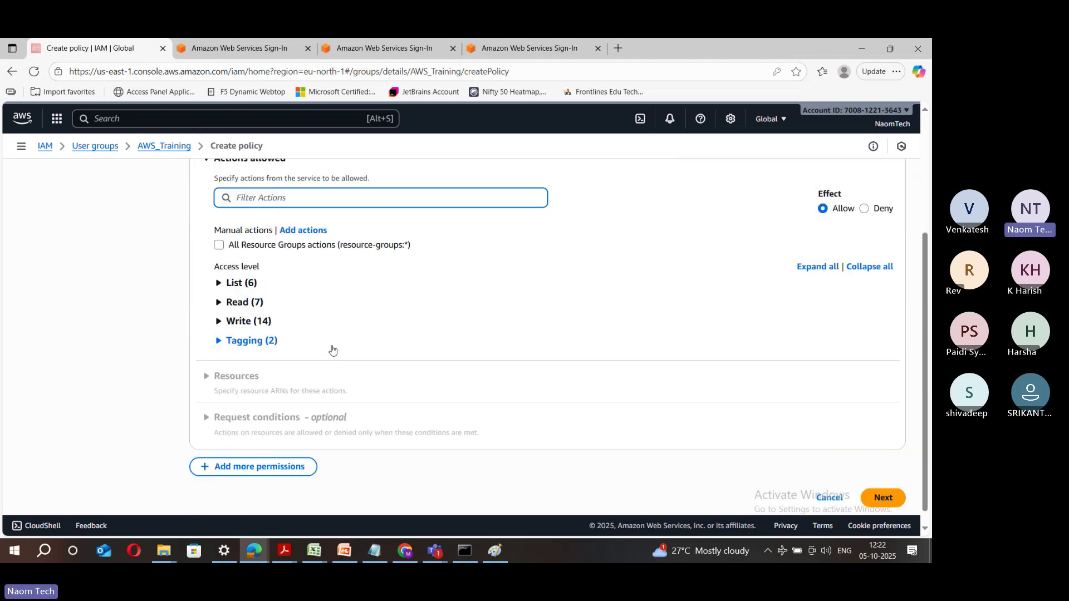
{"action": "left_click", "coordinate": [218, 283]}
{"action": "scroll", "coordinate": [446, 320], "scroll_direction": "down", "scroll_amount": 1}
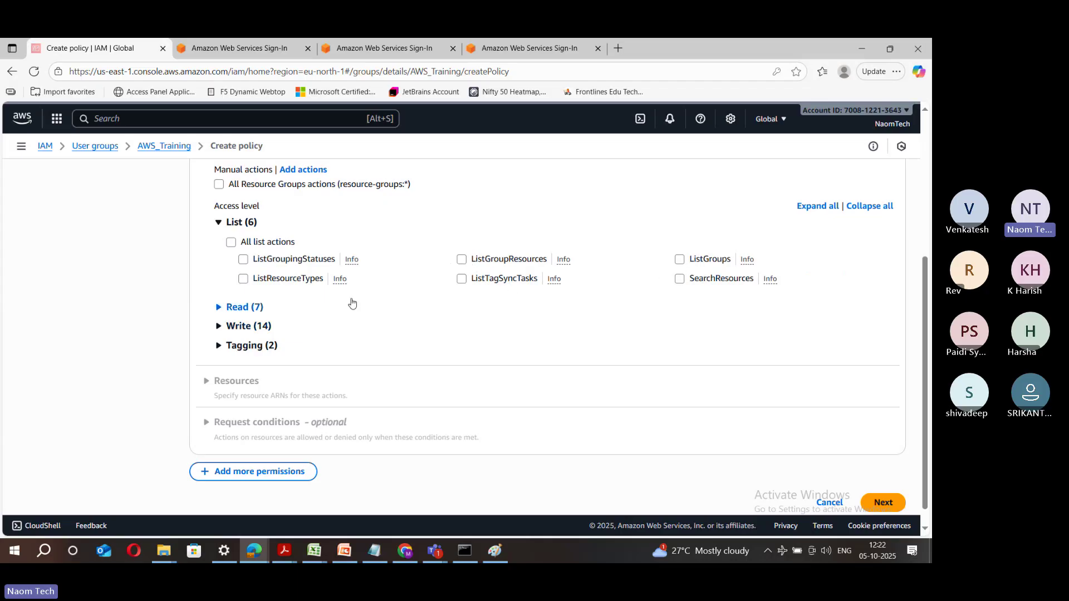
{"action": "left_click", "coordinate": [680, 259]}
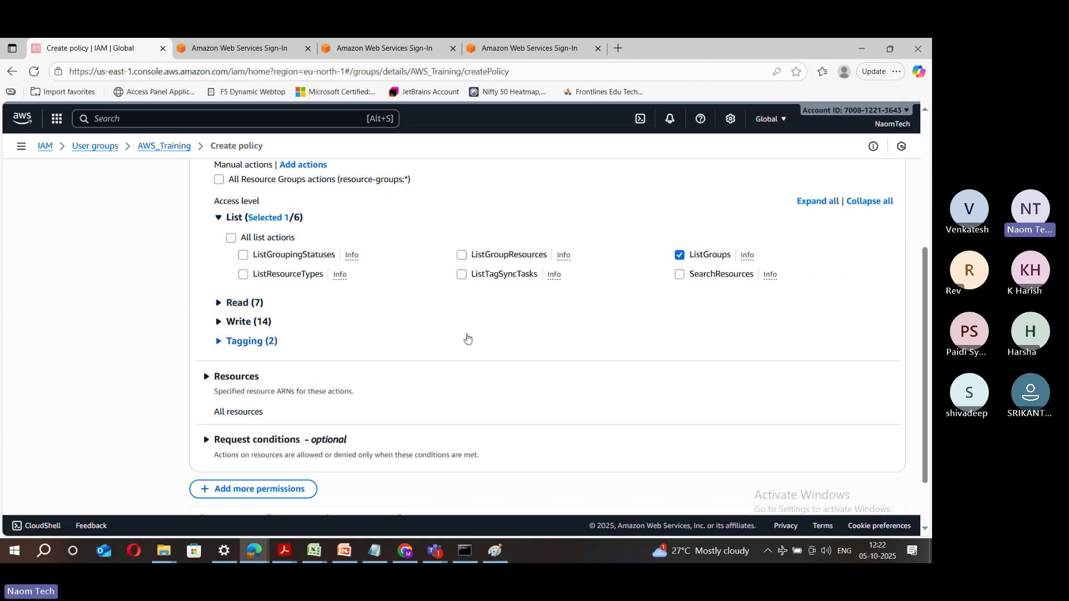
{"action": "scroll", "coordinate": [445, 312], "scroll_direction": "up", "scroll_amount": 1}
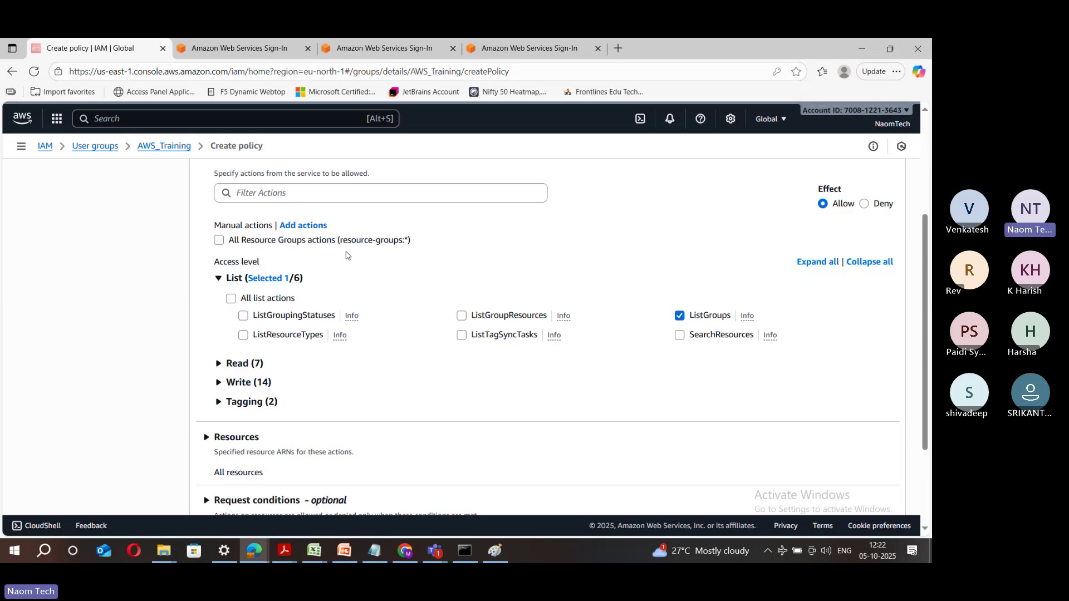
After checking the ChatGPT conversation, also allow the GetGroup read action.
{"action": "left_click", "coordinate": [404, 551]}
{"action": "scroll", "coordinate": [550, 303], "scroll_direction": "up", "scroll_amount": 3}
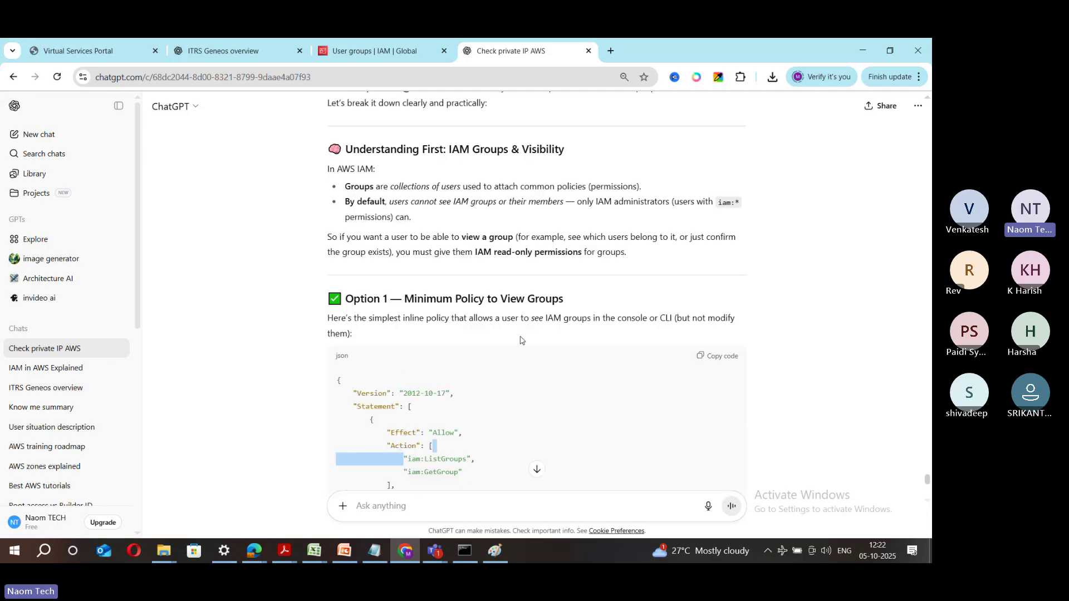
{"action": "scroll", "coordinate": [523, 341], "scroll_direction": "down", "scroll_amount": 3}
{"action": "left_click", "coordinate": [526, 334]}
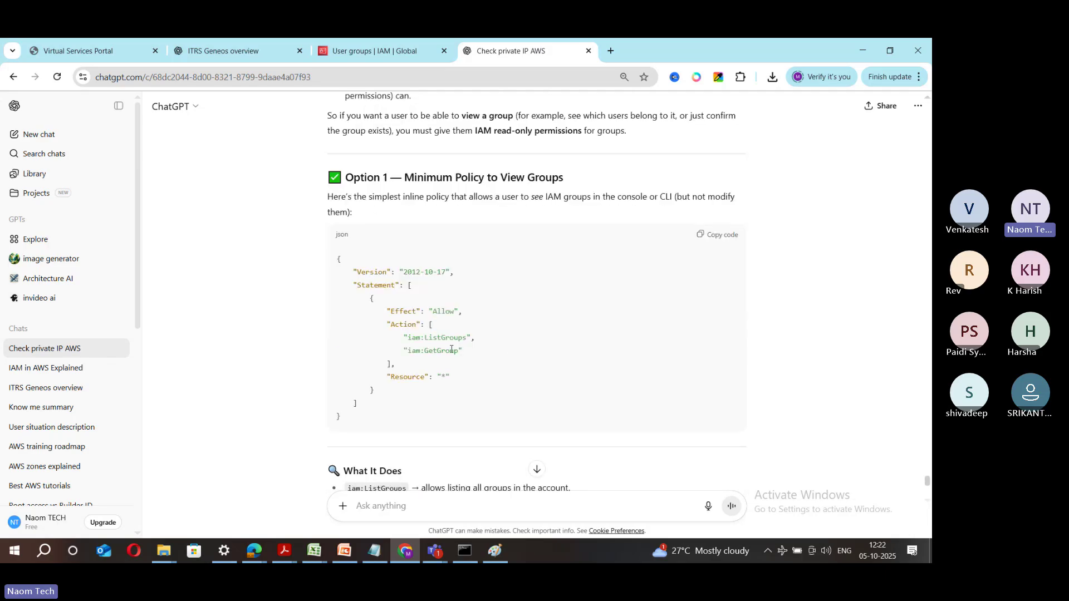
{"action": "left_click", "coordinate": [405, 551]}
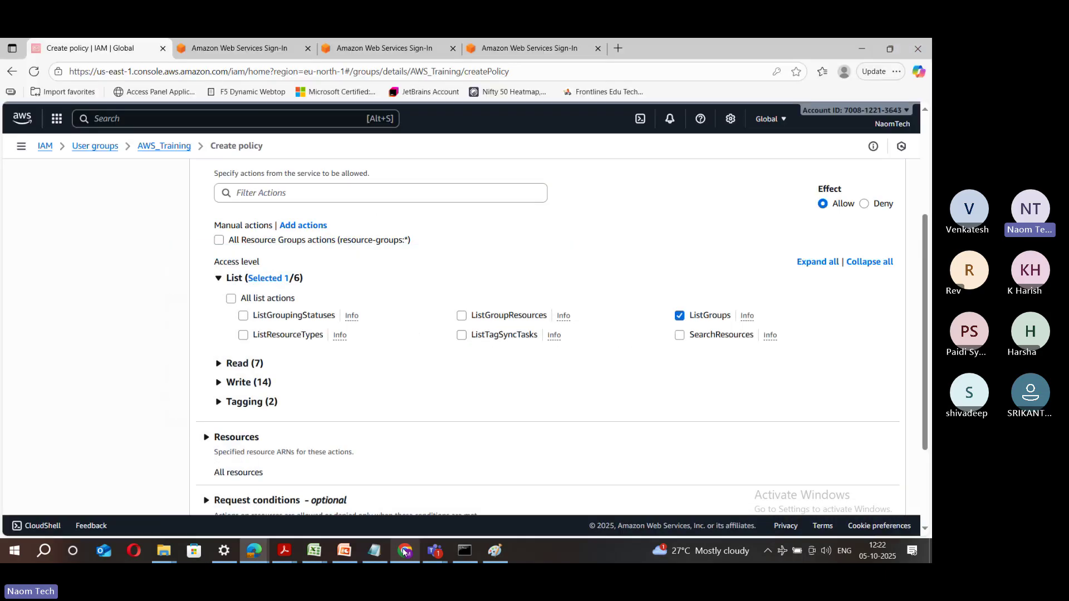
{"action": "left_click", "coordinate": [218, 362]}
{"action": "scroll", "coordinate": [471, 363], "scroll_direction": "down", "scroll_amount": 2}
{"action": "left_click", "coordinate": [461, 279]}
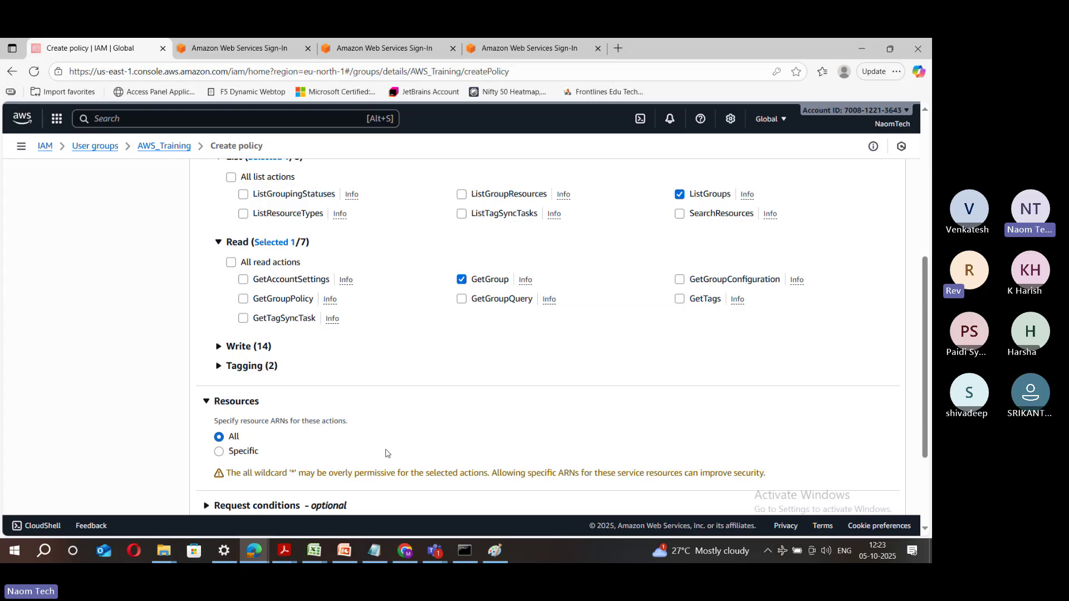
Review the ChatGPT reference notes, then scroll the policy down to Resources and Next.
{"action": "left_click", "coordinate": [406, 552]}
{"action": "scroll", "coordinate": [451, 272], "scroll_direction": "down", "scroll_amount": 2}
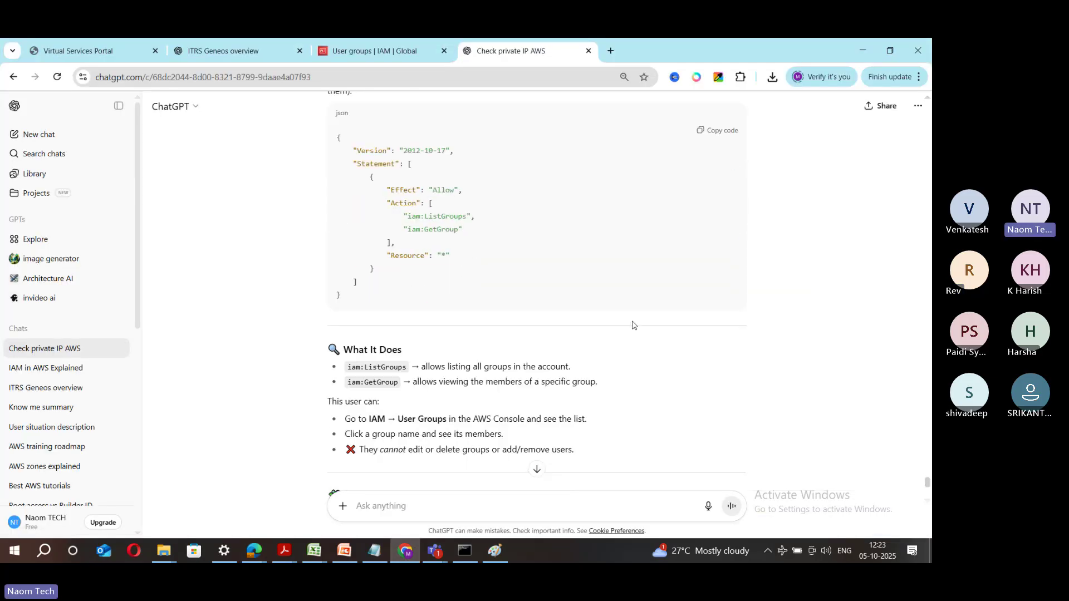
{"action": "scroll", "coordinate": [460, 293], "scroll_direction": "down", "scroll_amount": 3}
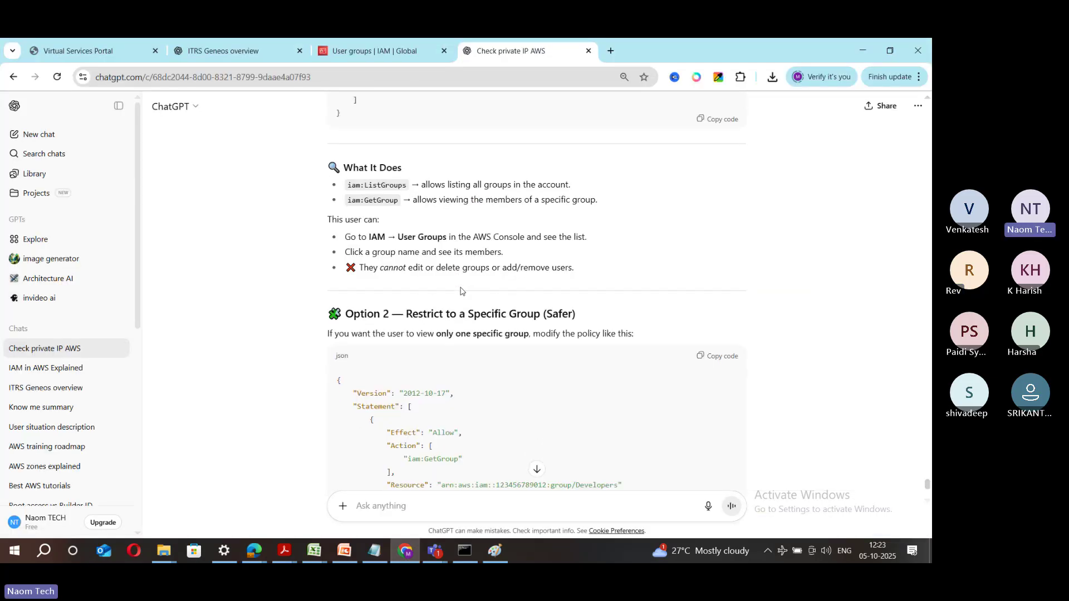
{"action": "left_click", "coordinate": [865, 47]}
{"action": "scroll", "coordinate": [618, 323], "scroll_direction": "down", "scroll_amount": 3}
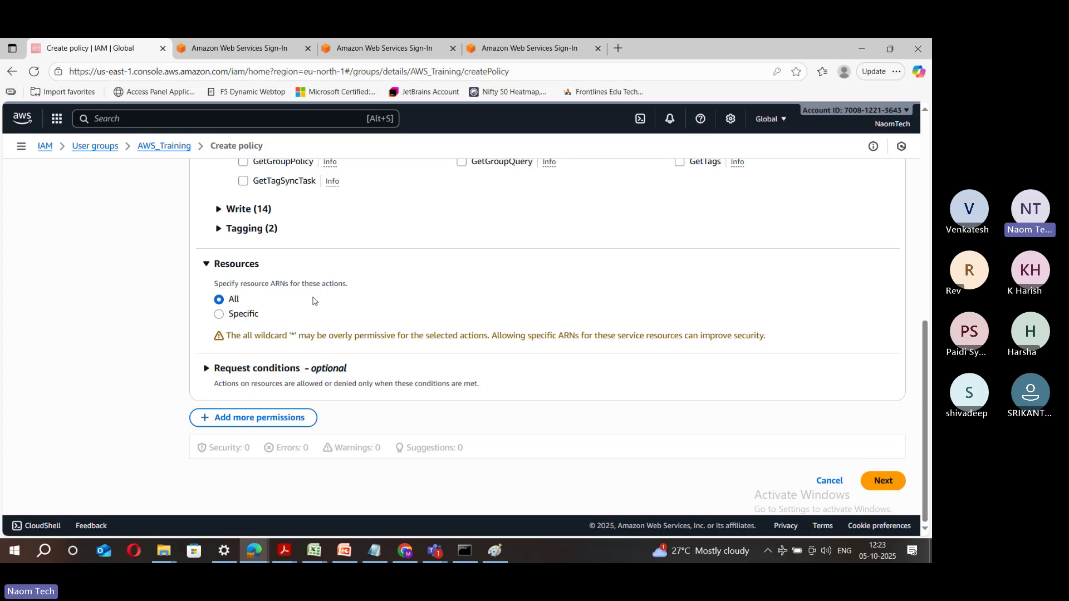
Name the Resource Groups policy 'View-Groups-Only' and create it for AWS_Training.
{"action": "left_click", "coordinate": [884, 482]}
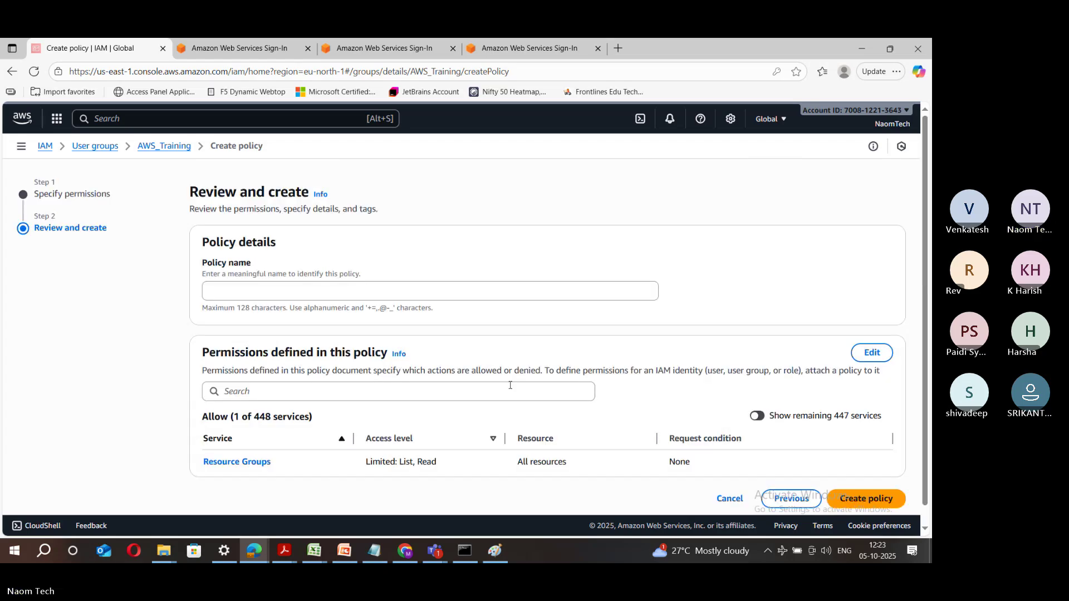
{"action": "left_click", "coordinate": [270, 293]}
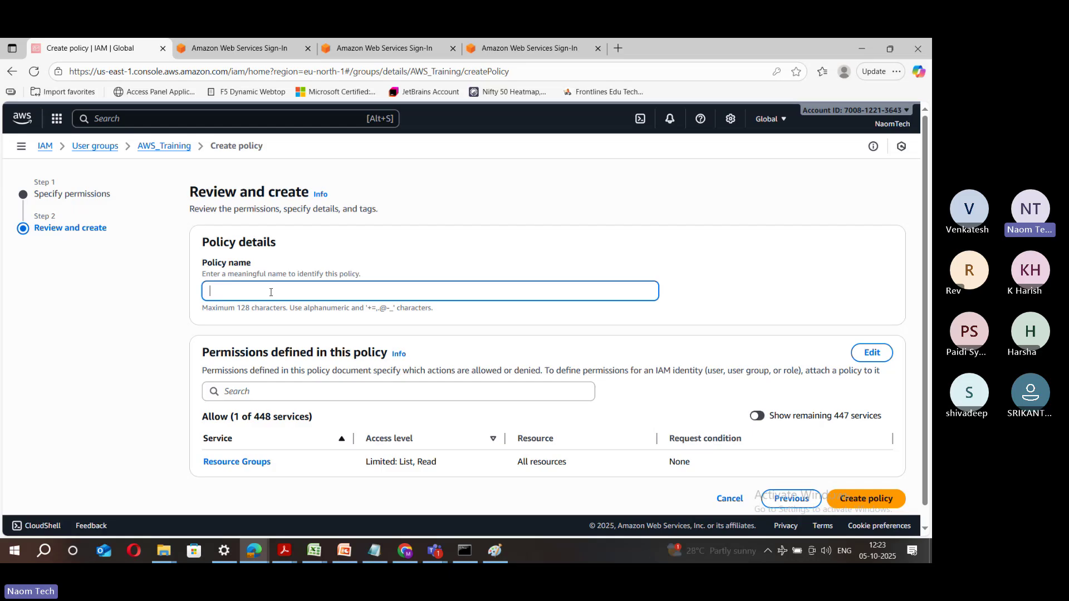
{"action": "type", "text": "A"}
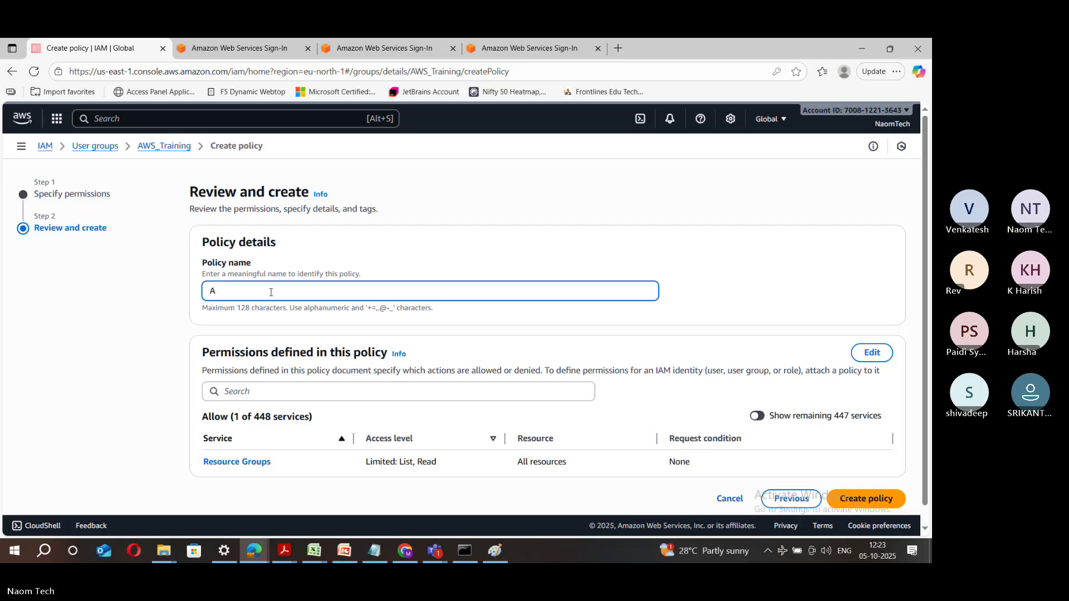
{"action": "type", "text": "lView"}
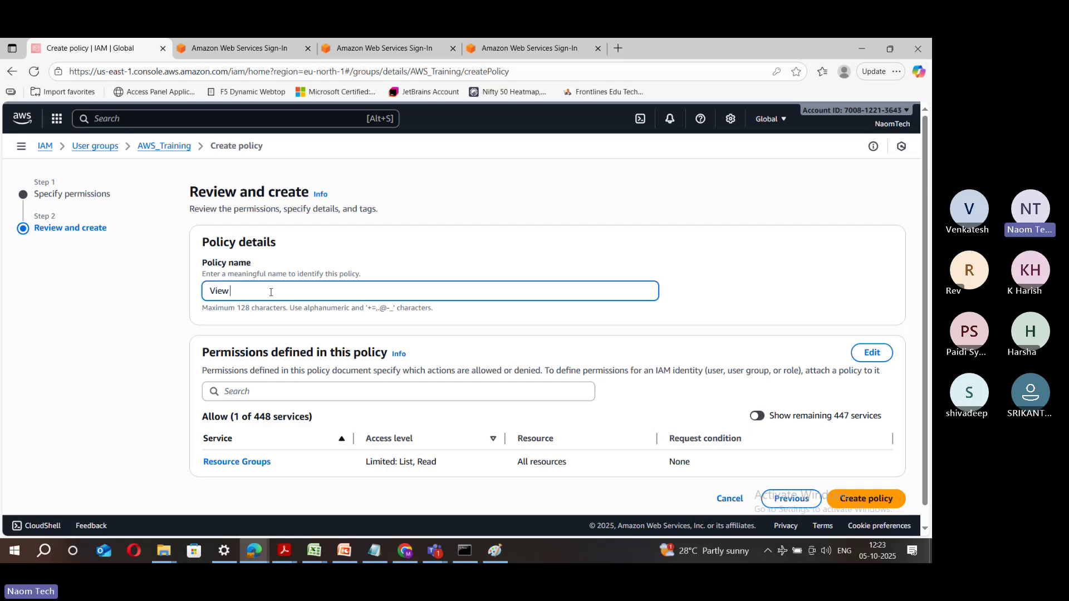
{"action": "type", "text": "-Group"}
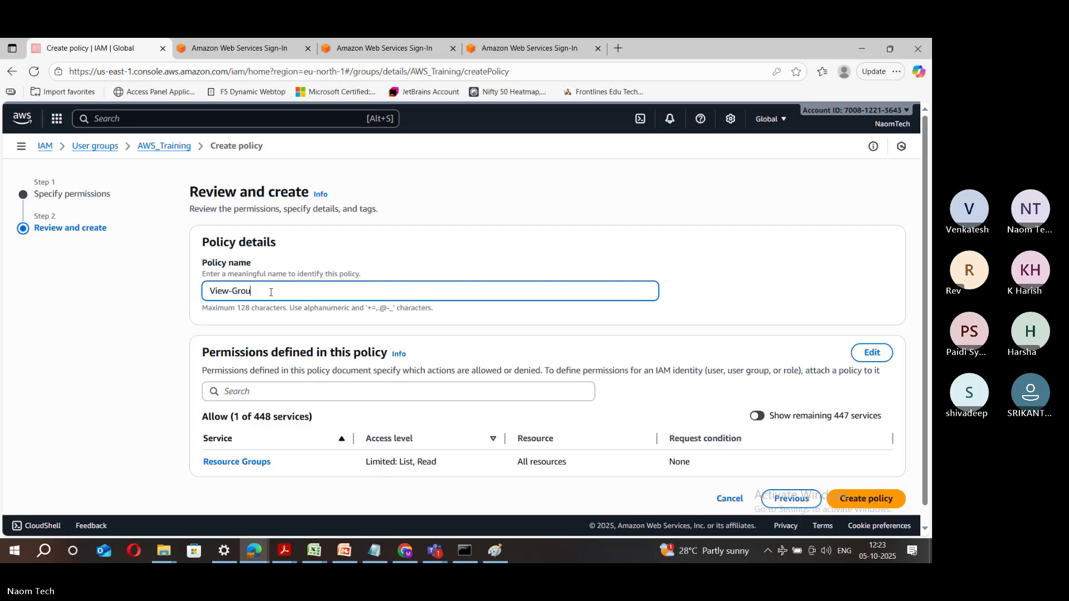
{"action": "key", "text": "BackSpace"}
{"action": "key", "text": "BackSpace"}
{"action": "key", "text": "BackSpace"}
{"action": "key", "text": "BackSpace"}
{"action": "key", "text": "BackSpace"}
{"action": "type", "text": "A"}
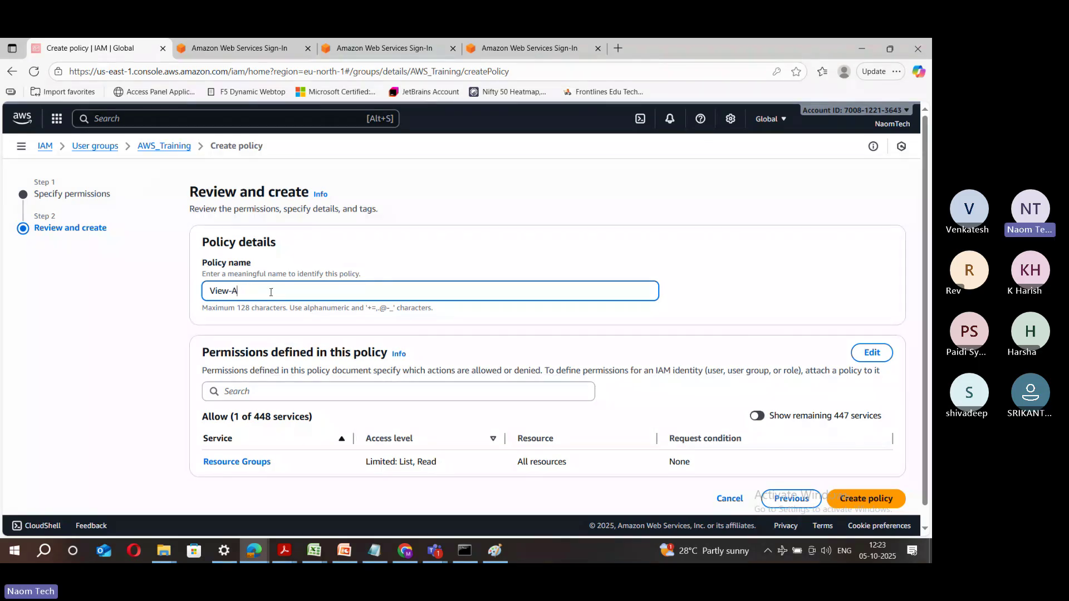
{"action": "type", "text": "WS_"}
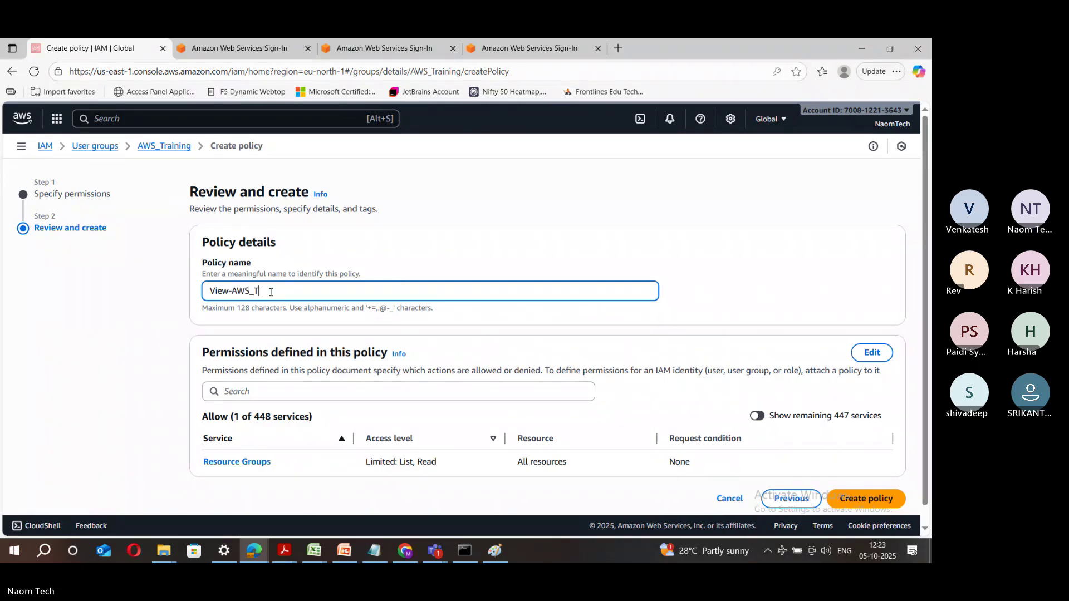
{"action": "type", "text": "Training"}
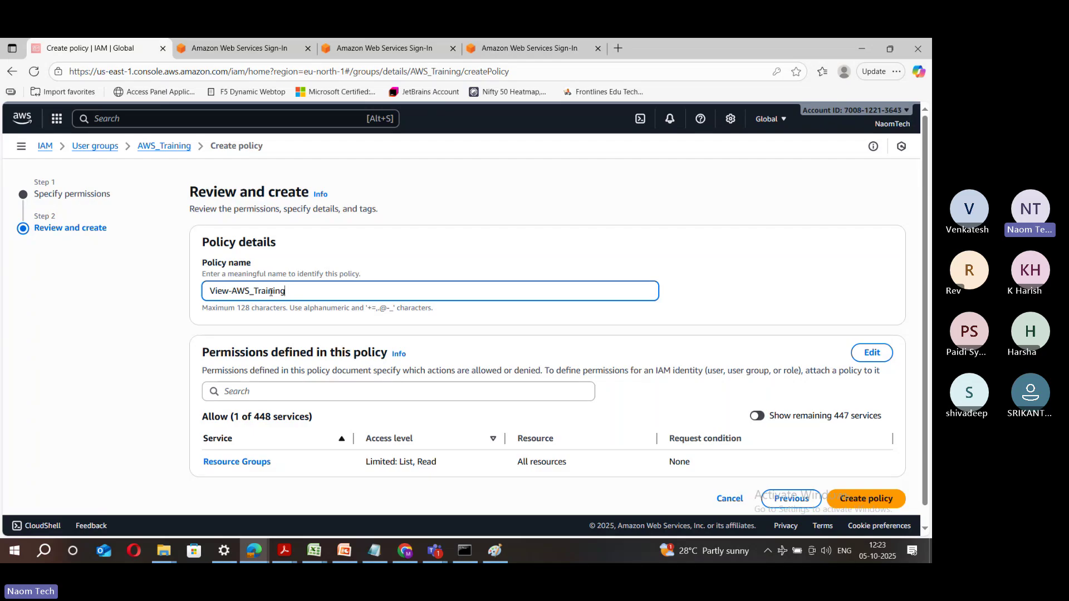
{"action": "type", "text": "_Grop"}
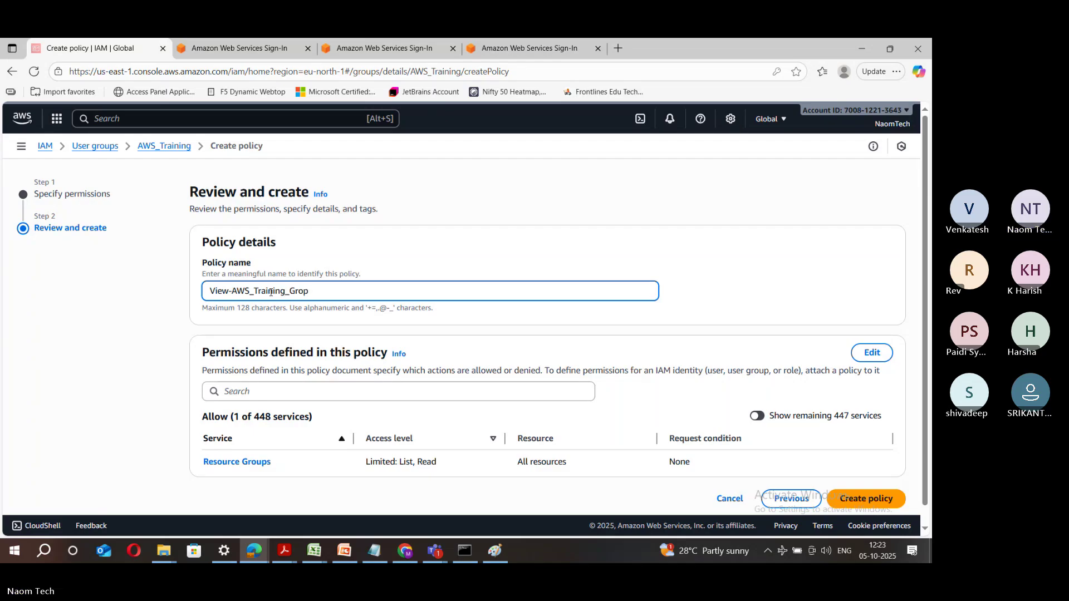
{"action": "key", "text": "BackSpace"}
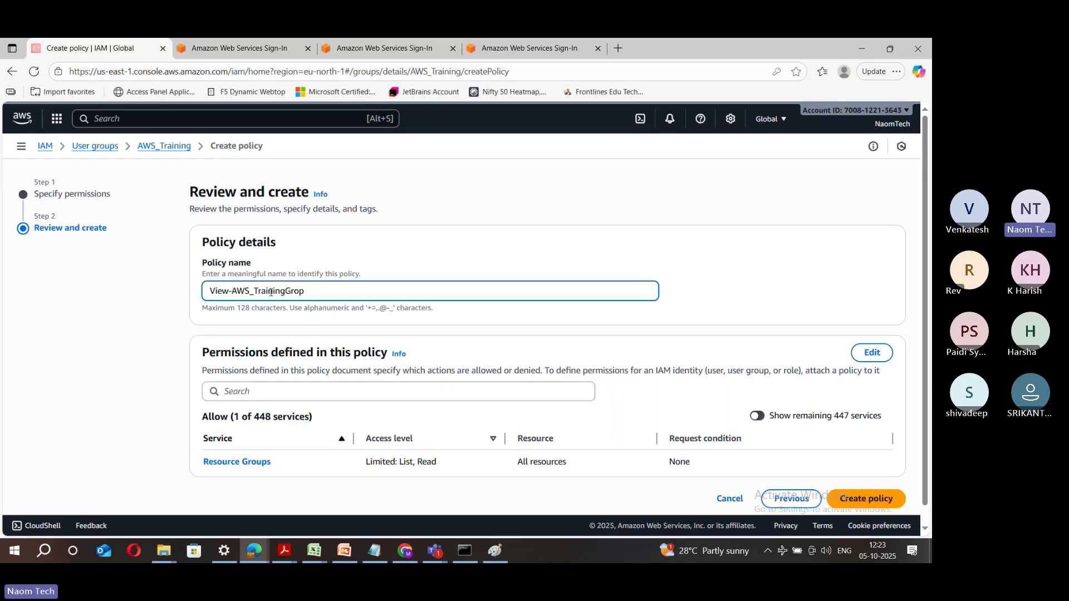
{"action": "type", "text": "-"}
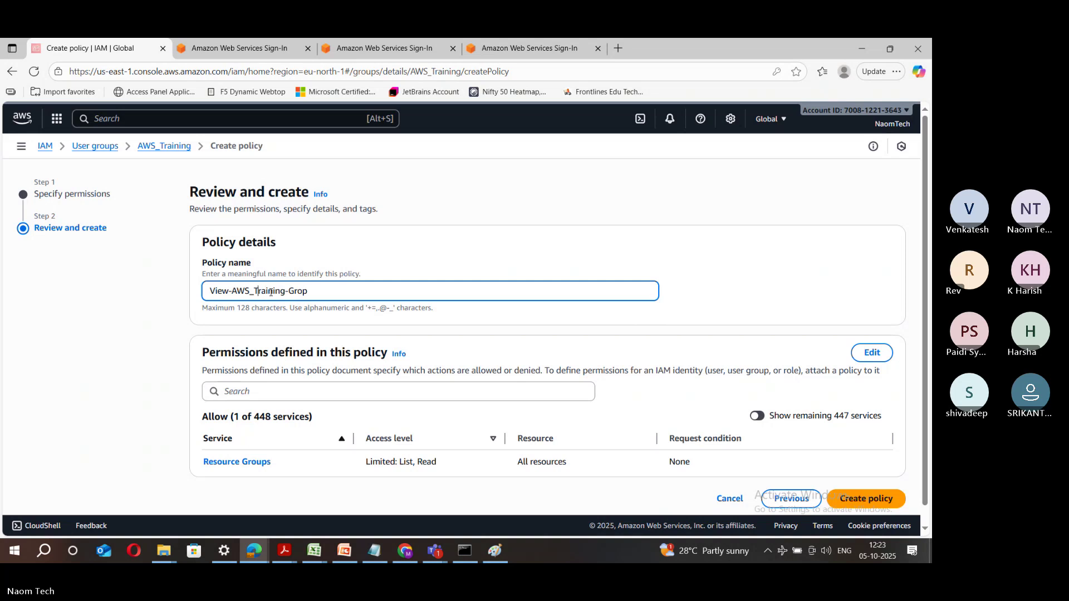
{"action": "key", "text": "BackSpace"}
{"action": "type", "text": "-"}
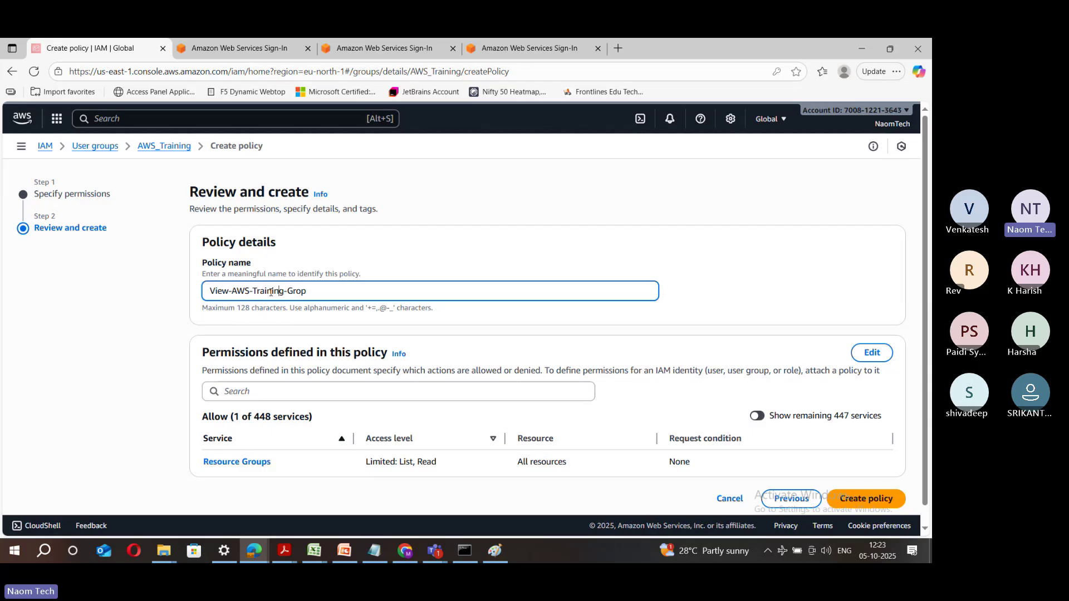
{"action": "key", "text": "BackSpace"}
{"action": "key", "text": "BackSpace"}
{"action": "key", "text": "BackSpace"}
{"action": "key", "text": "BackSpace"}
{"action": "key", "text": "BackSpace"}
{"action": "key", "text": "BackSpace"}
{"action": "key", "text": "BackSpace"}
{"action": "key", "text": "BackSpace"}
{"action": "key", "text": "BackSpace"}
{"action": "key", "text": "BackSpace"}
{"action": "key", "text": "BackSpace"}
{"action": "key", "text": "BackSpace"}
{"action": "key", "text": "BackSpace"}
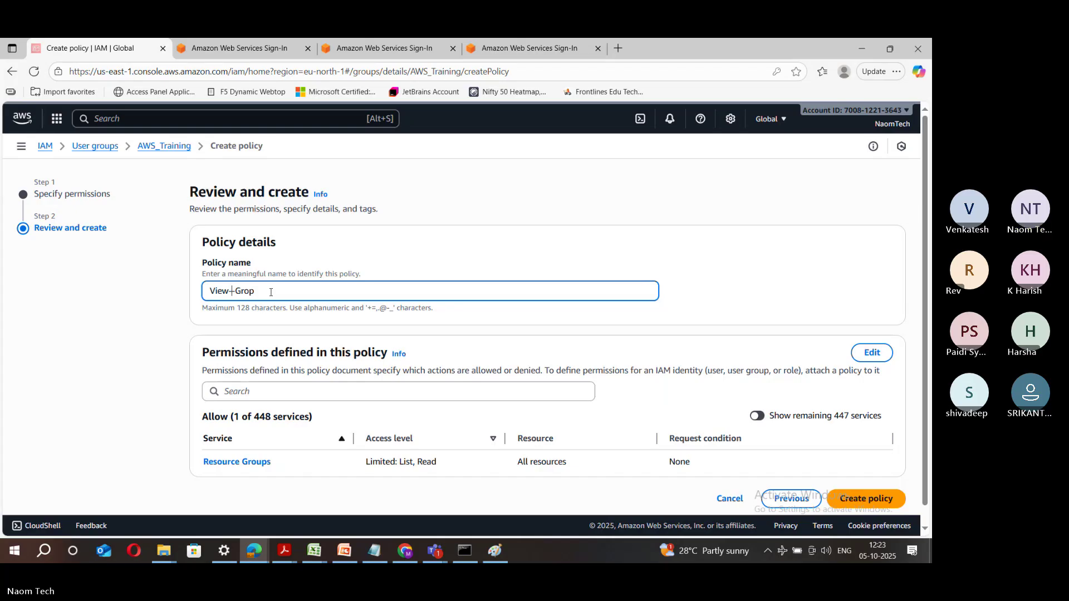
{"action": "key", "text": "Right"}
{"action": "key", "text": "Right"}
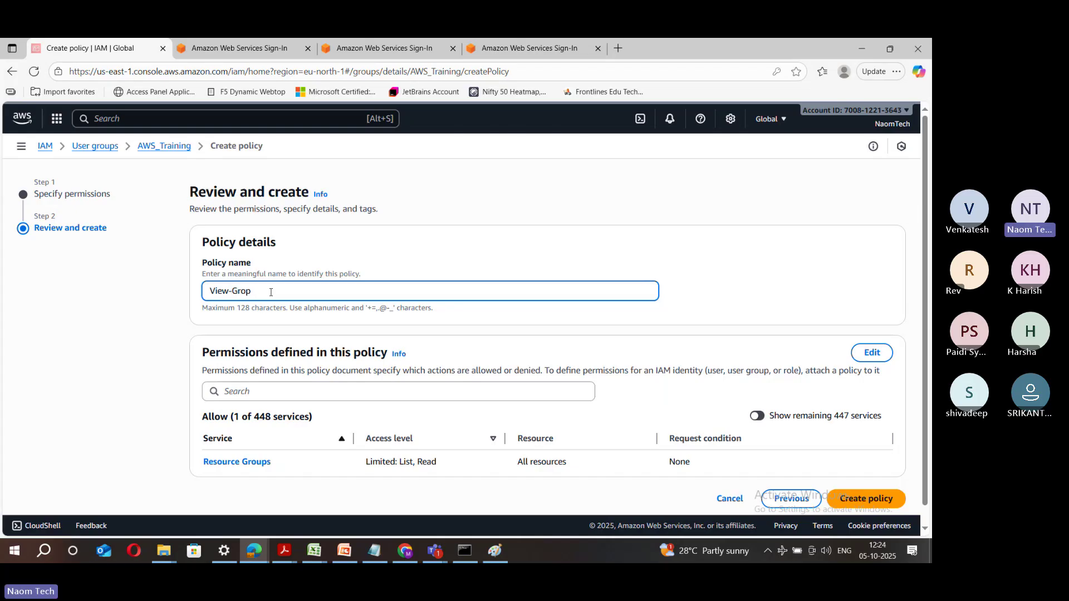
{"action": "type", "text": "s-Only"}
{"action": "scroll", "coordinate": [231, 278], "scroll_direction": "down", "scroll_amount": 1}
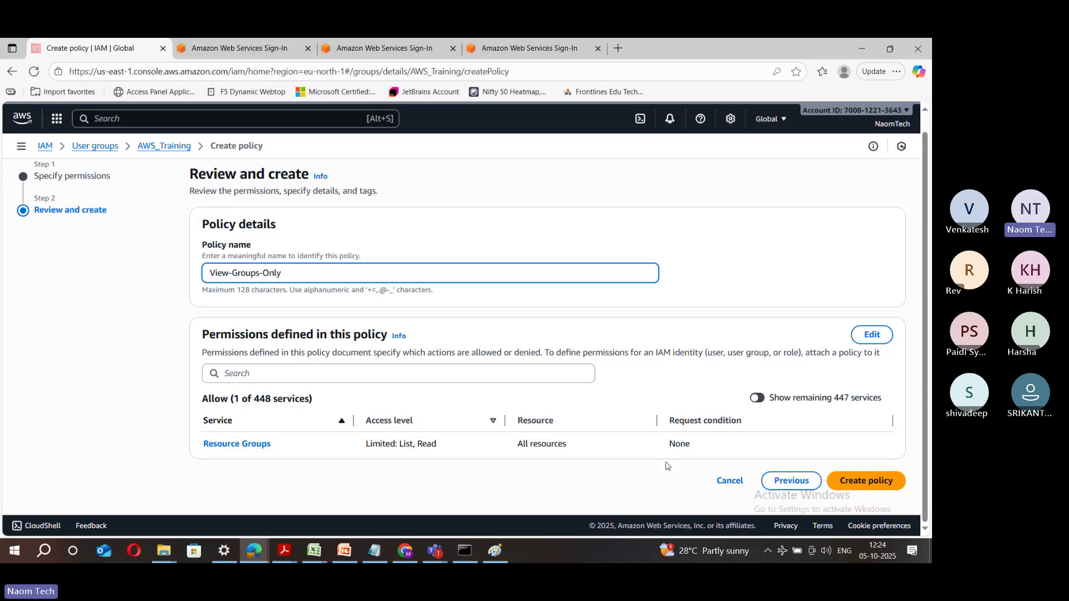
{"action": "left_click", "coordinate": [866, 481]}
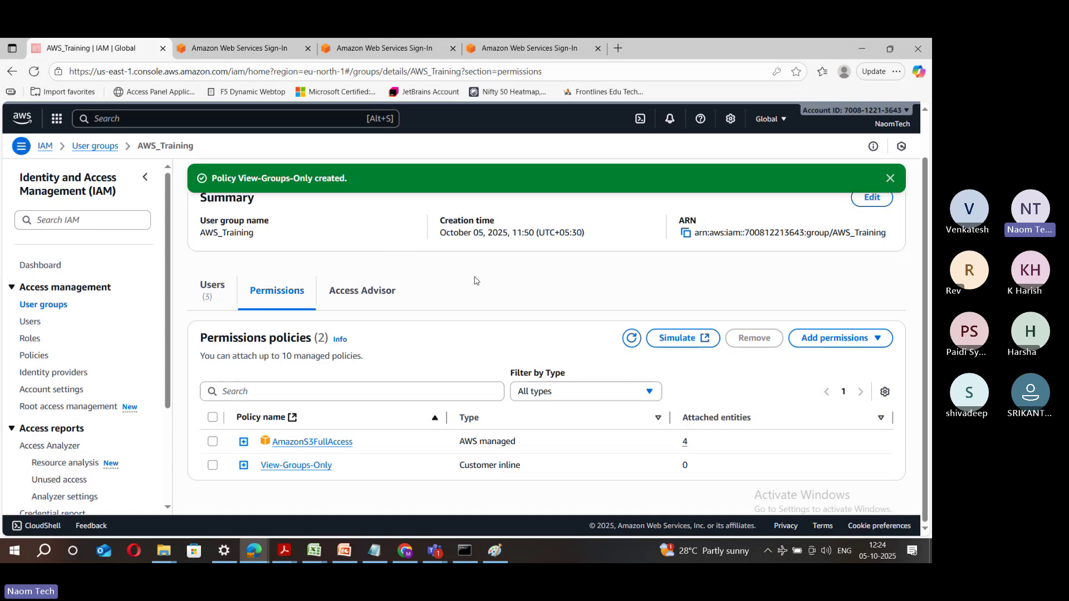
Select both the AmazonS3FullAccess and View-Groups-Only policy rows.
{"action": "scroll", "coordinate": [314, 247], "scroll_direction": "up", "scroll_amount": 1}
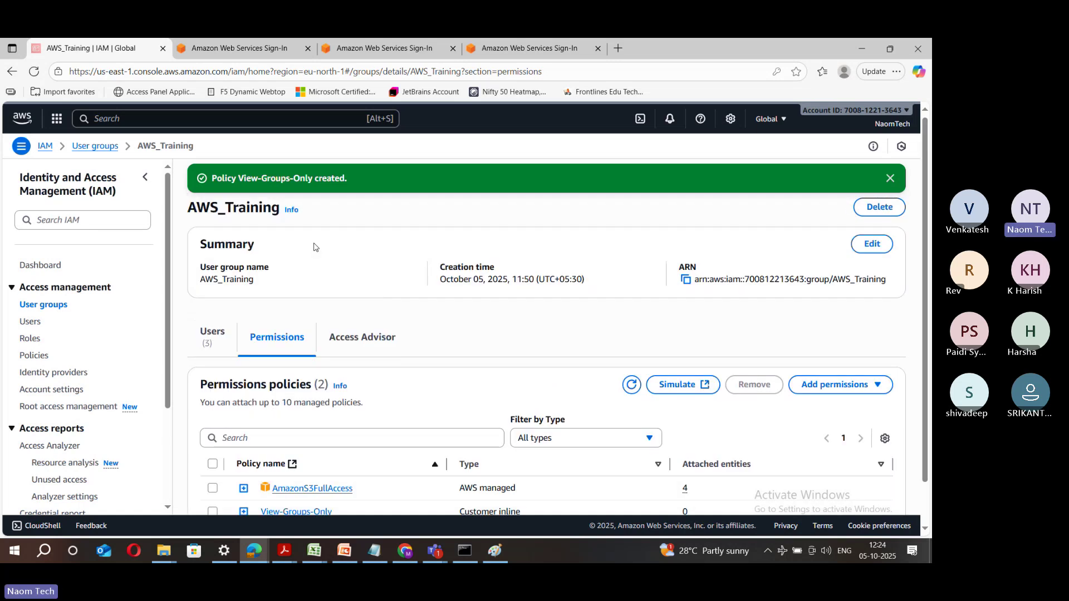
{"action": "scroll", "coordinate": [314, 246], "scroll_direction": "down", "scroll_amount": 1}
{"action": "left_click", "coordinate": [212, 441]}
{"action": "left_click", "coordinate": [212, 464]}
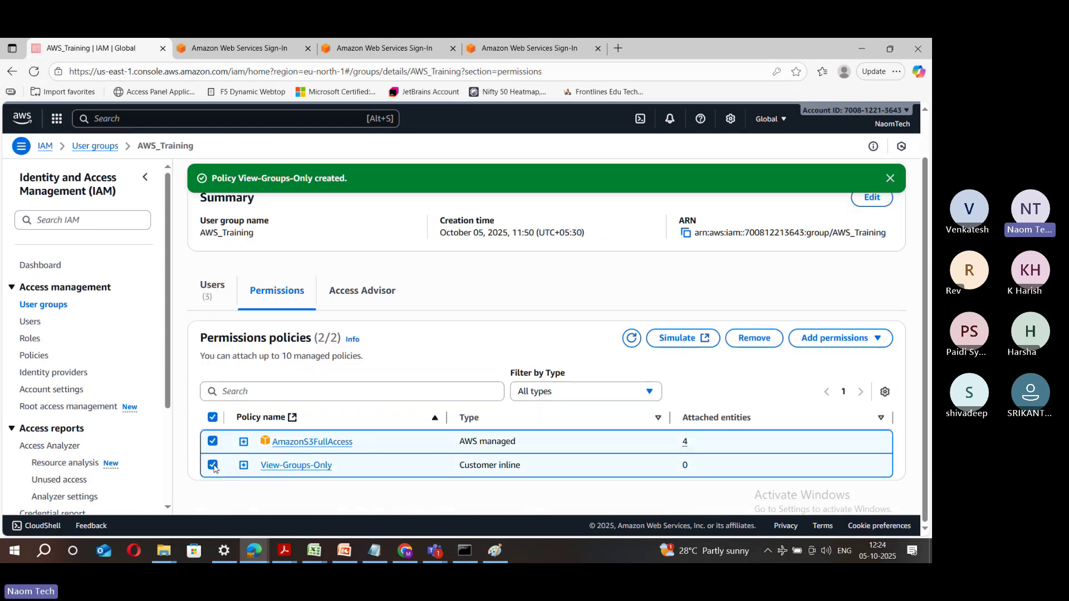
Reload the test user's User groups page in Chrome to retest access.
{"action": "left_click", "coordinate": [405, 550]}
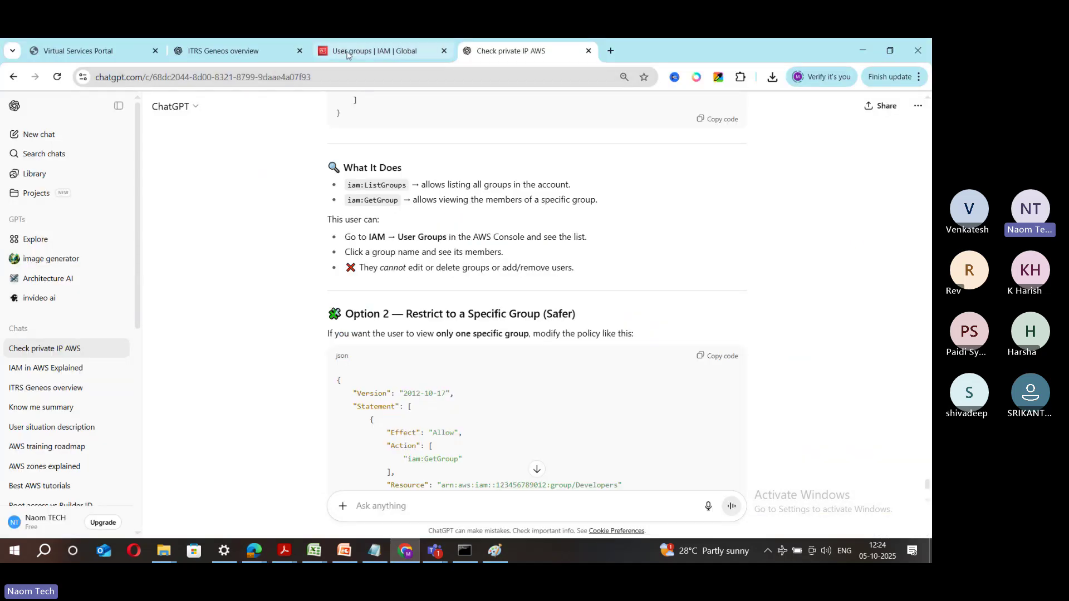
{"action": "left_click", "coordinate": [368, 50]}
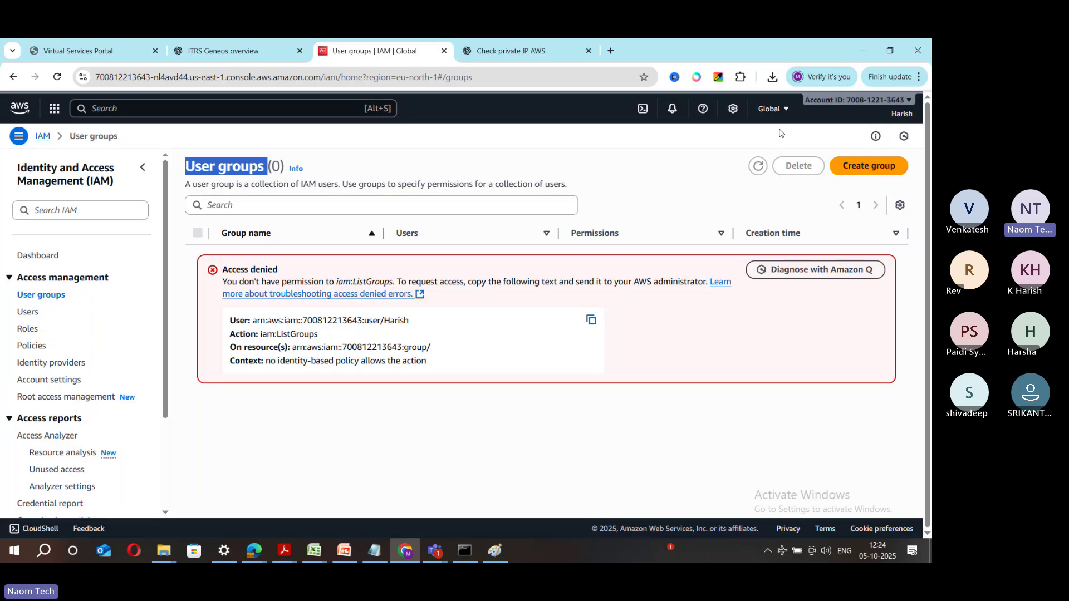
{"action": "left_click", "coordinate": [57, 77]}
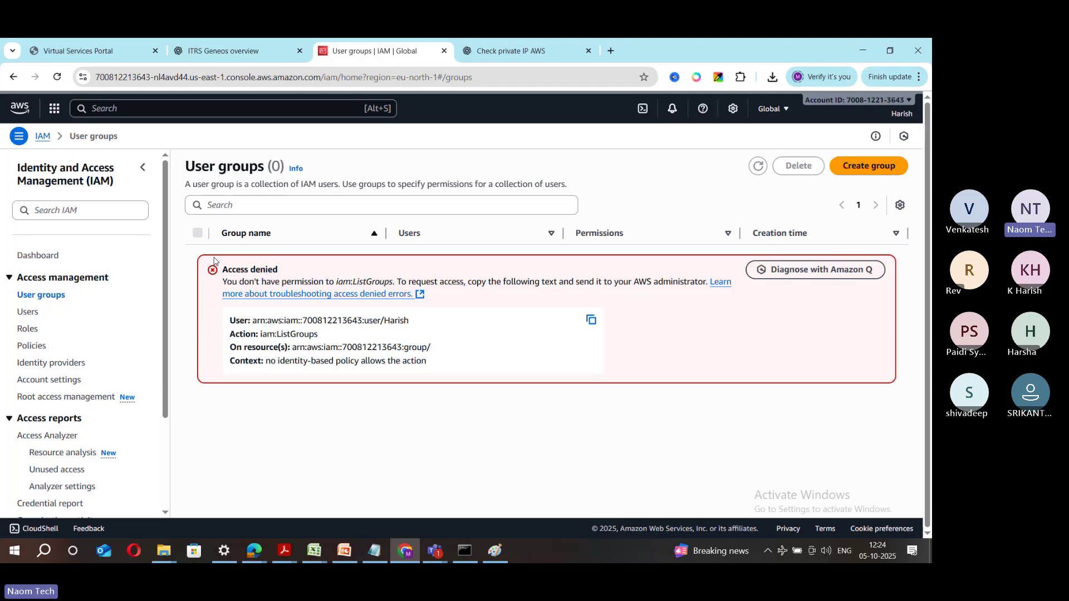
Return to AWS_Training's permissions and dismiss the policy-created notice.
{"action": "mouse_move", "coordinate": [254, 551]}
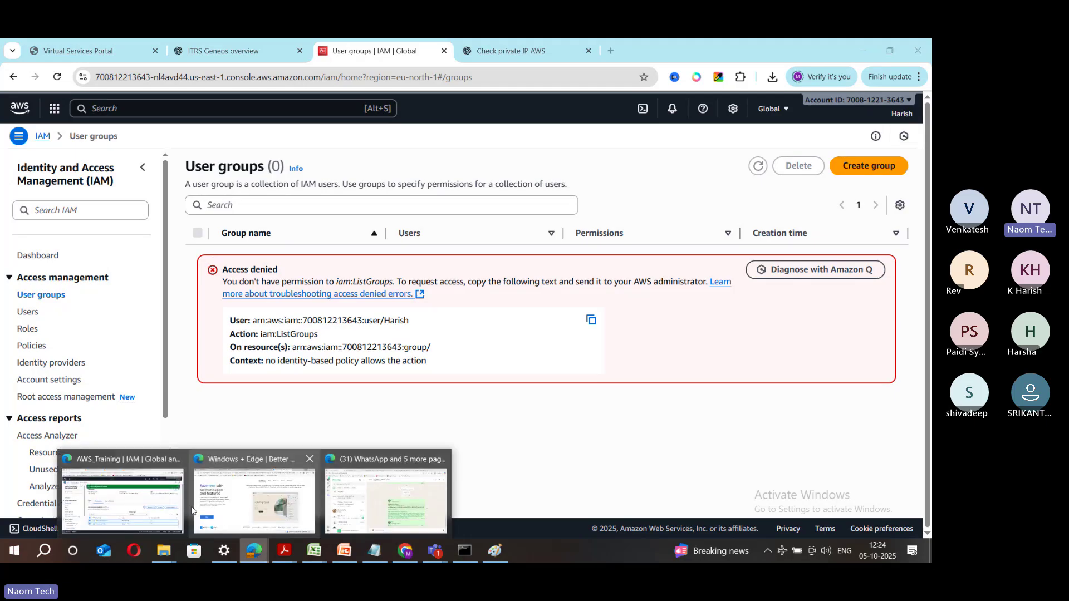
{"action": "left_click", "coordinate": [167, 504]}
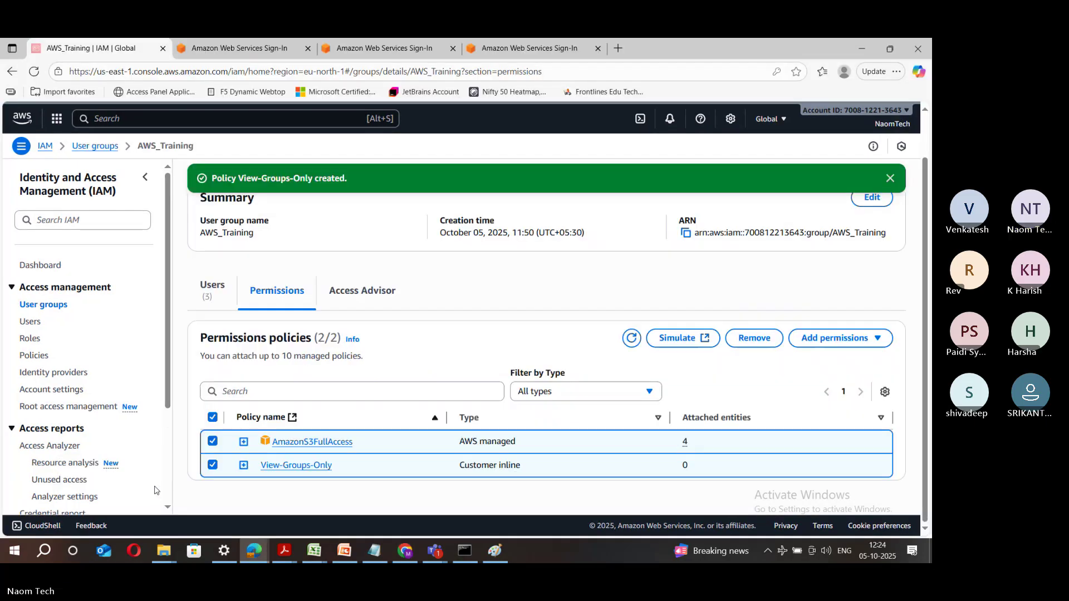
{"action": "left_click", "coordinate": [889, 178]}
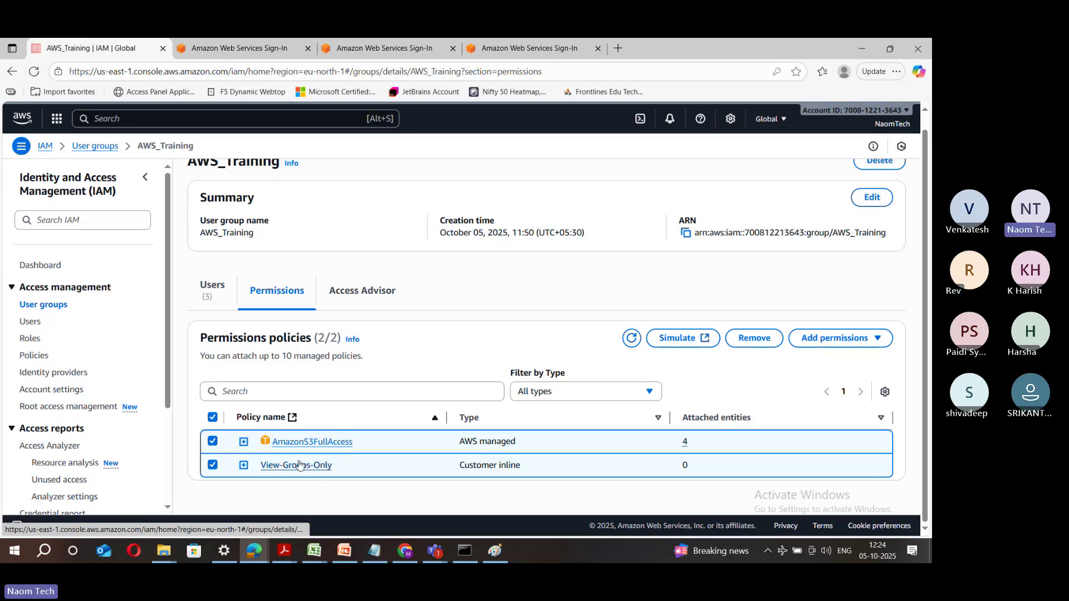
Open the View-Groups-Only policy editor, then go to the test user's User groups page.
{"action": "left_click", "coordinate": [326, 469]}
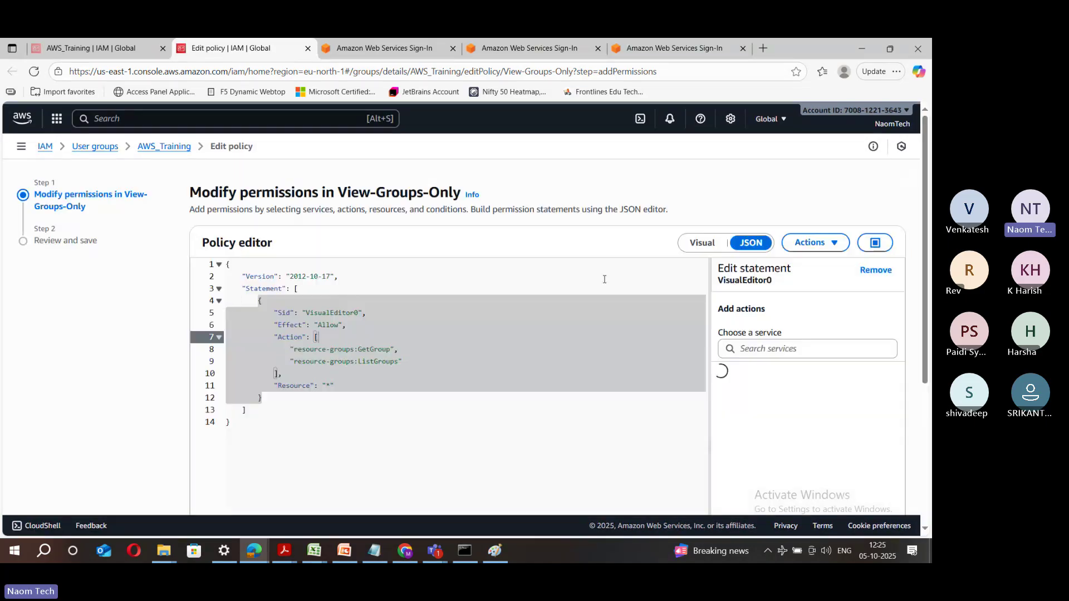
{"action": "left_click", "coordinate": [424, 289]}
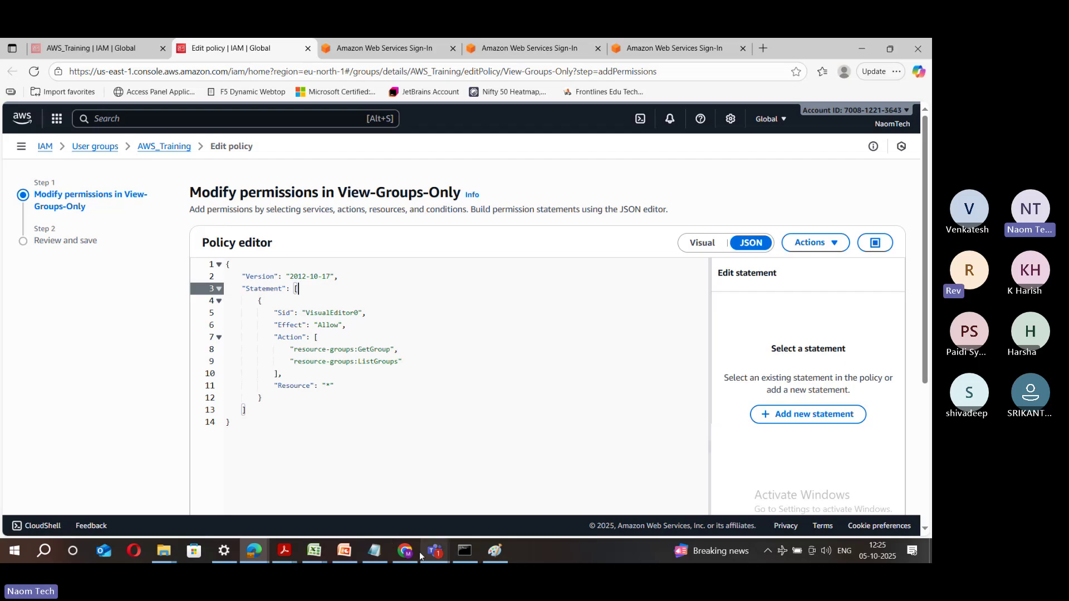
{"action": "left_click", "coordinate": [405, 551]}
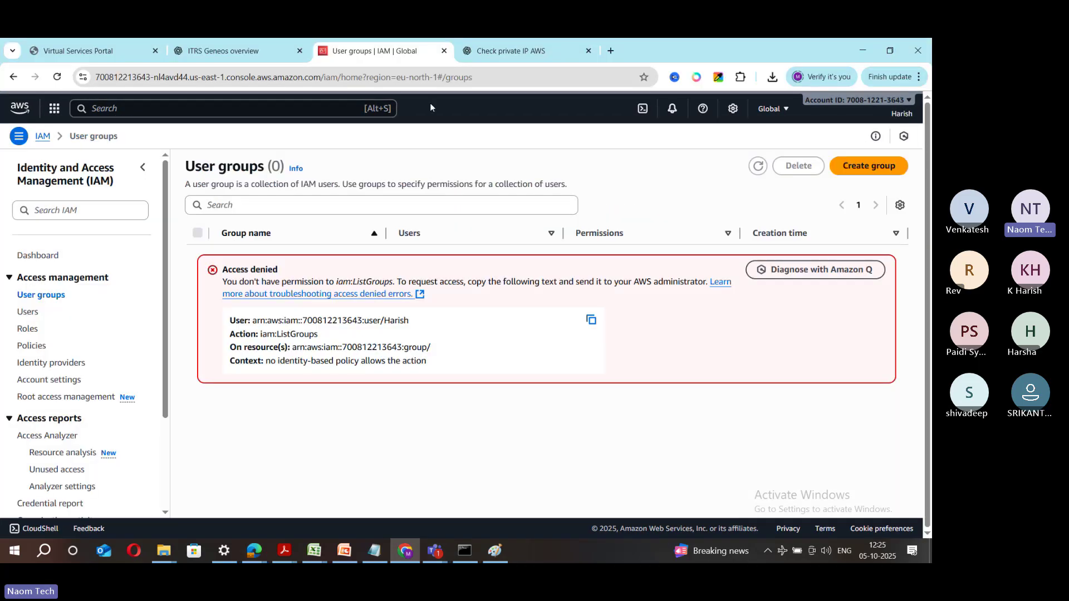
Copy the View-Groups-Only policy JSON and paste it into a new ChatGPT message.
{"action": "left_click", "coordinate": [518, 51]}
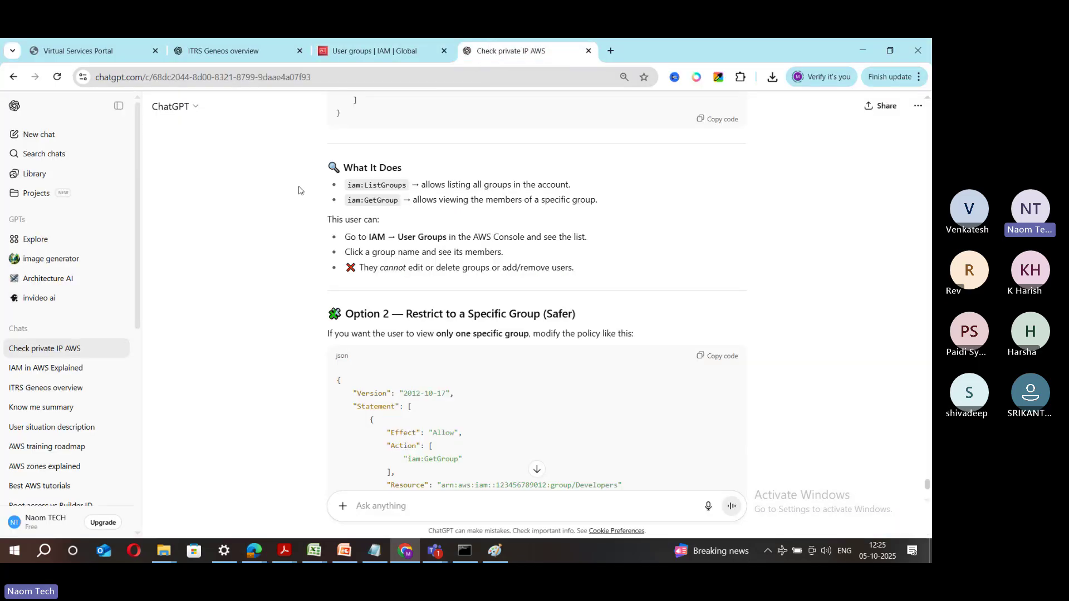
{"action": "mouse_move", "coordinate": [254, 551]}
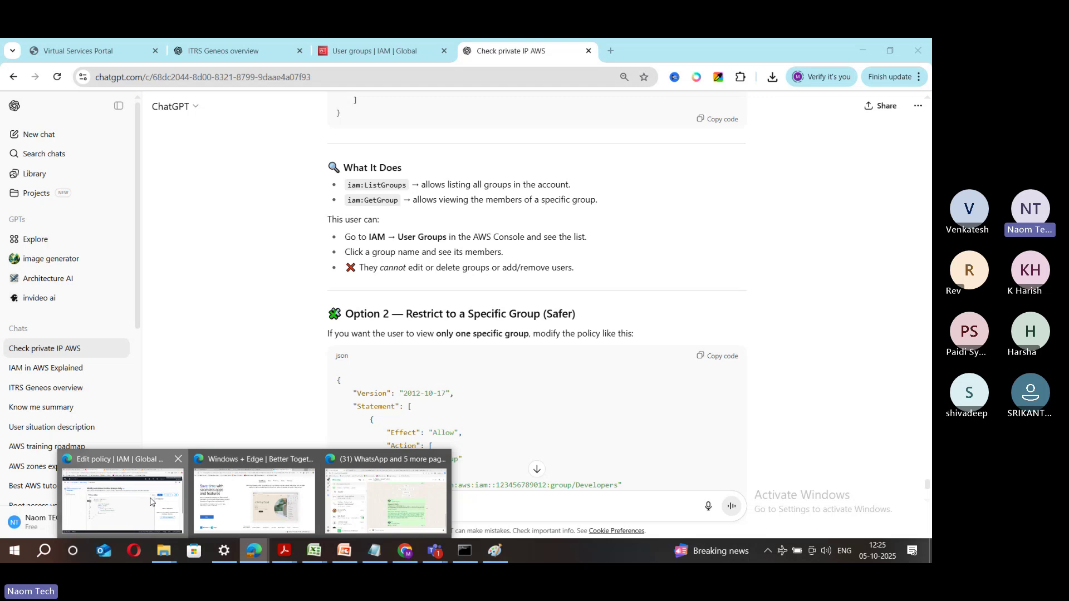
{"action": "left_click", "coordinate": [168, 509]}
{"action": "key", "text": "ctrl+a"}
{"action": "key", "text": "ctrl+c"}
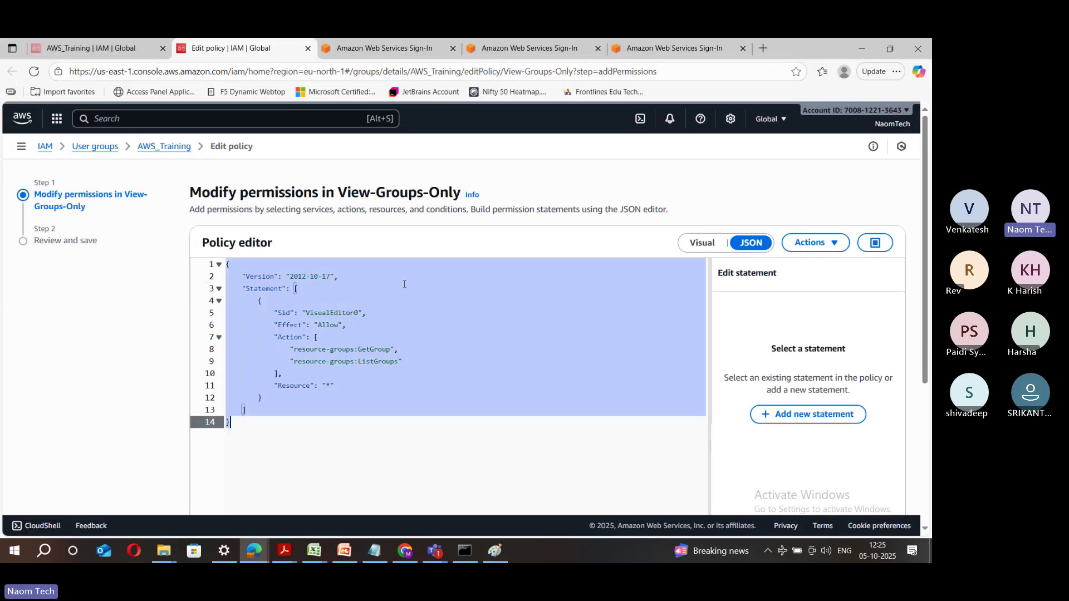
{"action": "left_click", "coordinate": [404, 554]}
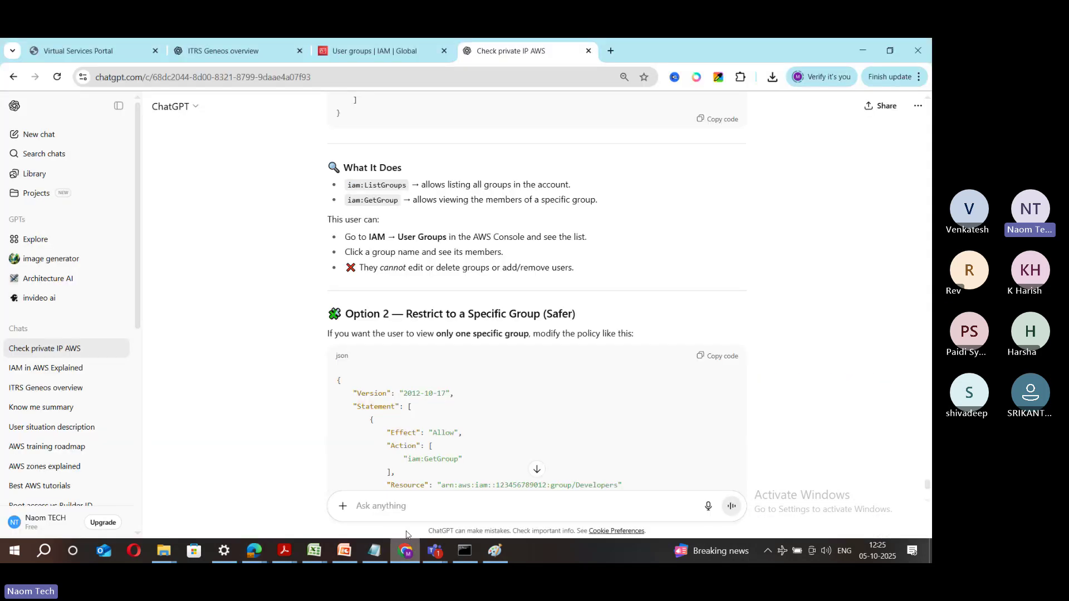
{"action": "scroll", "coordinate": [562, 415], "scroll_direction": "down", "scroll_amount": 10}
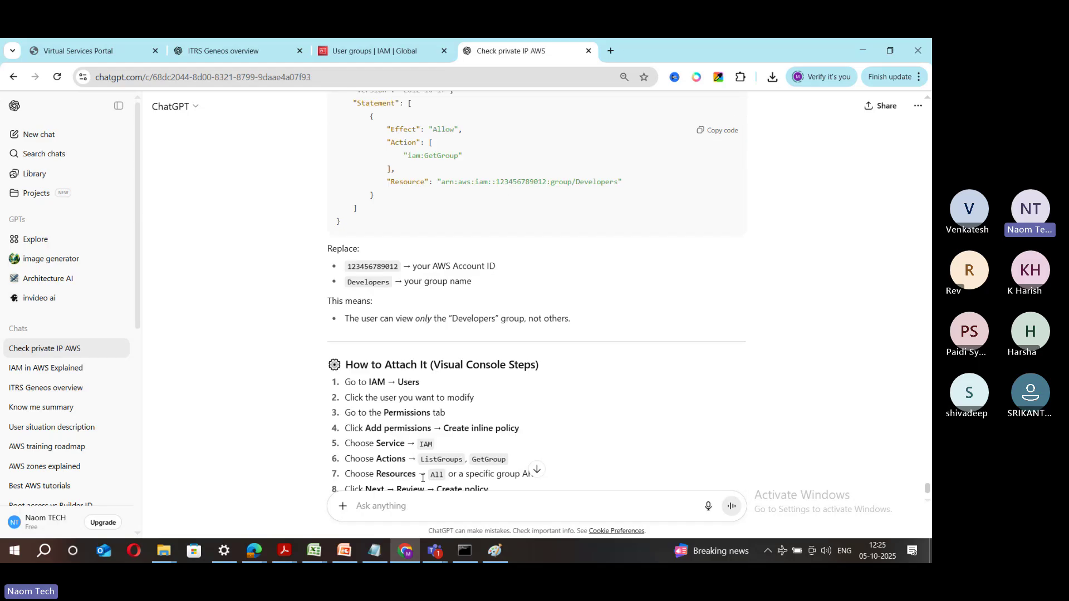
{"action": "left_click", "coordinate": [385, 506]}
{"action": "key", "text": "ctrl+v"}
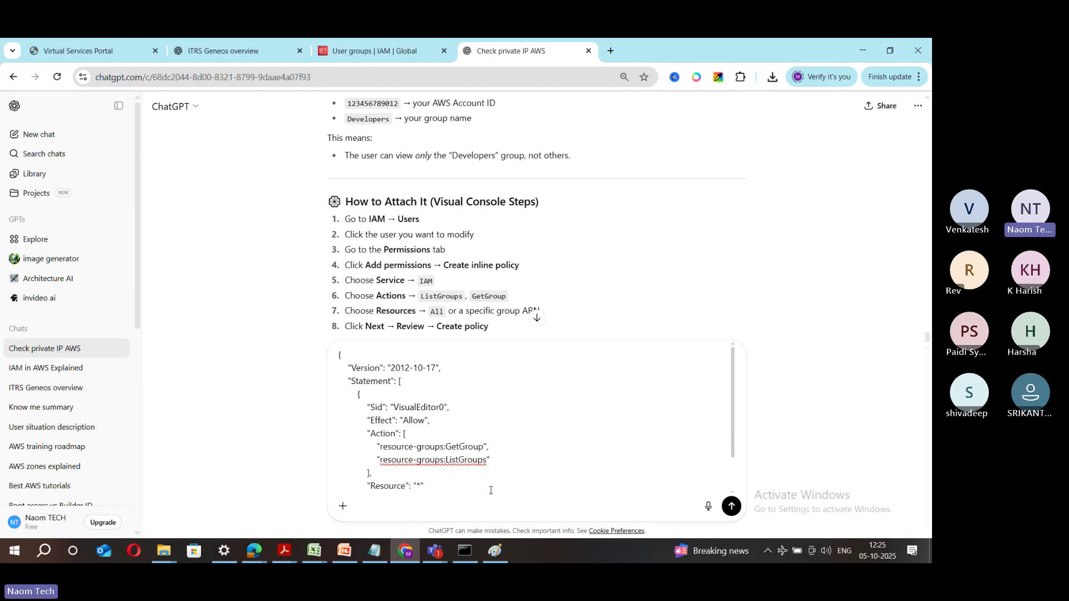
Add a note that the policy was created but the user still is, then reopen the editor.
{"action": "type", "text": "i created this but Hrish do"}
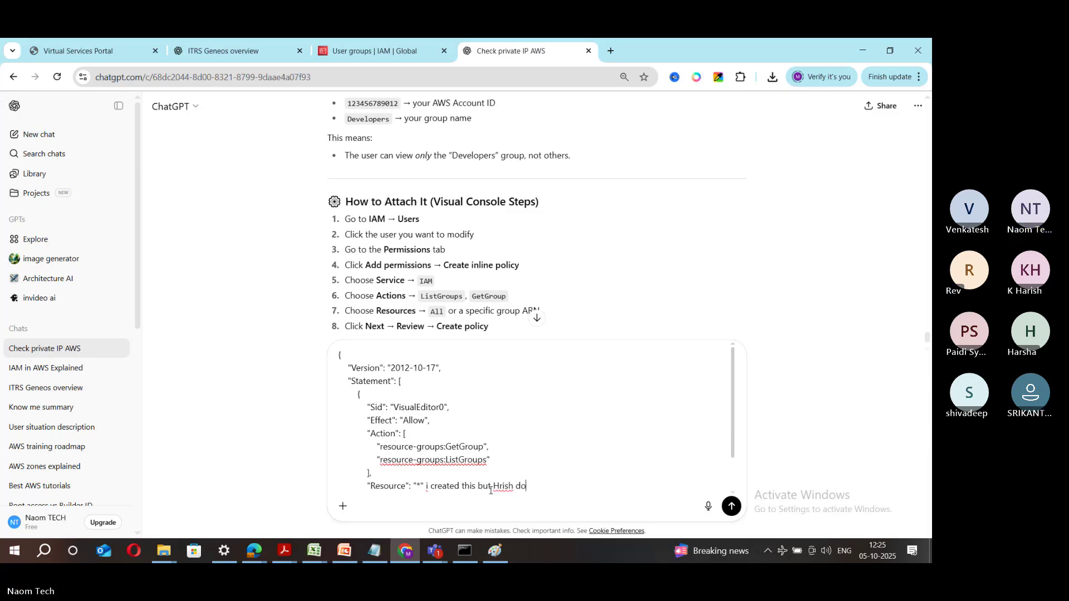
{"action": "type", "text": "i"}
{"action": "key", "text": "BackSpace"}
{"action": "key", "text": "BackSpace"}
{"action": "key", "text": "BackSpace"}
{"action": "key", "text": "BackSpace"}
{"action": "key", "text": "BackSpace"}
{"action": "key", "text": "BackSpace"}
{"action": "type", "text": "arish is"}
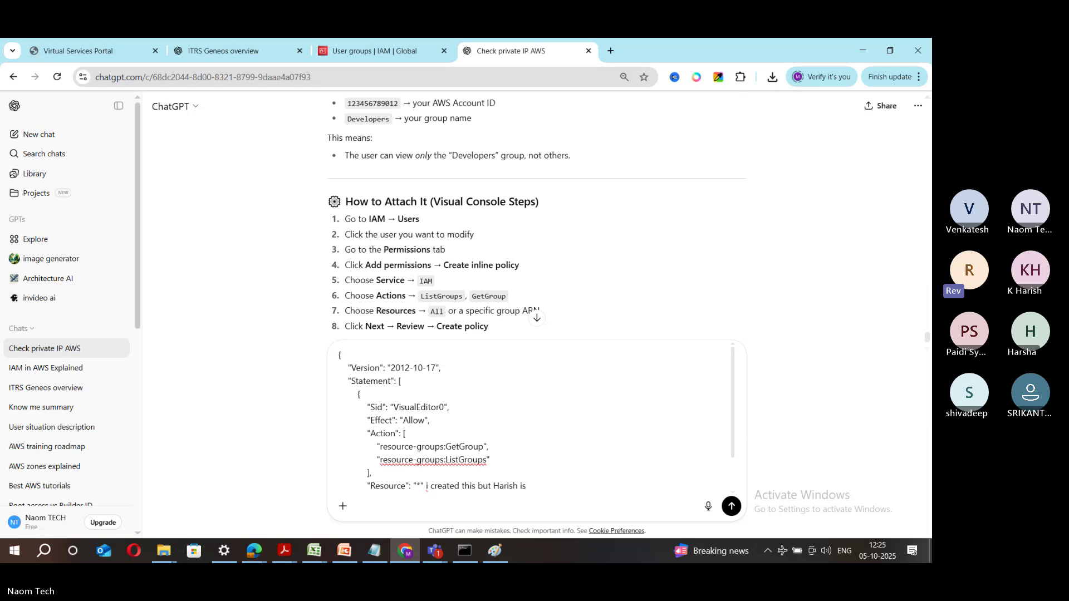
{"action": "left_click", "coordinate": [254, 551]}
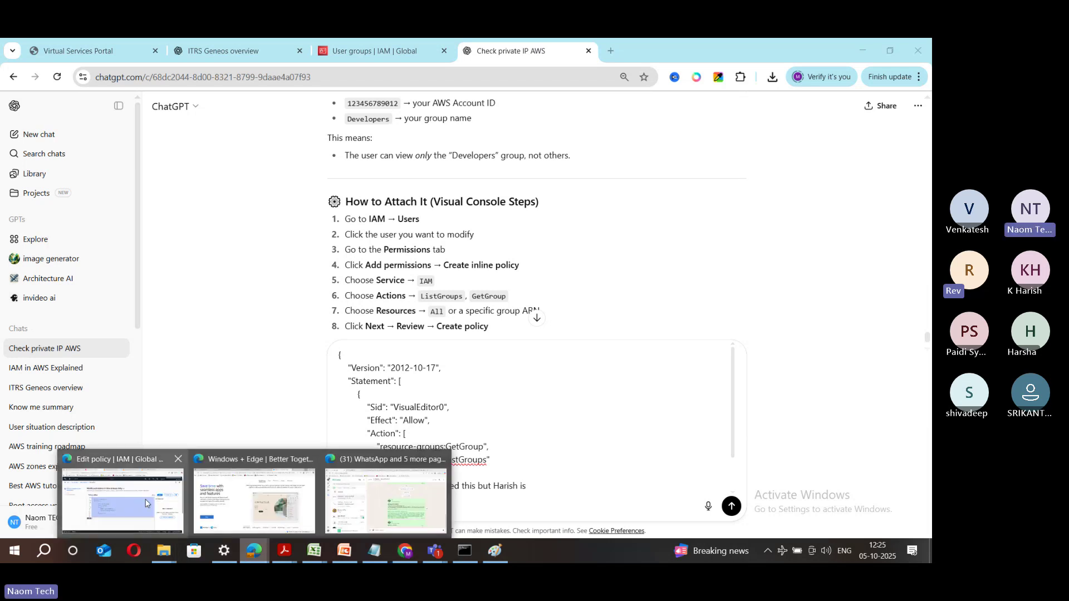
{"action": "left_click", "coordinate": [145, 503]}
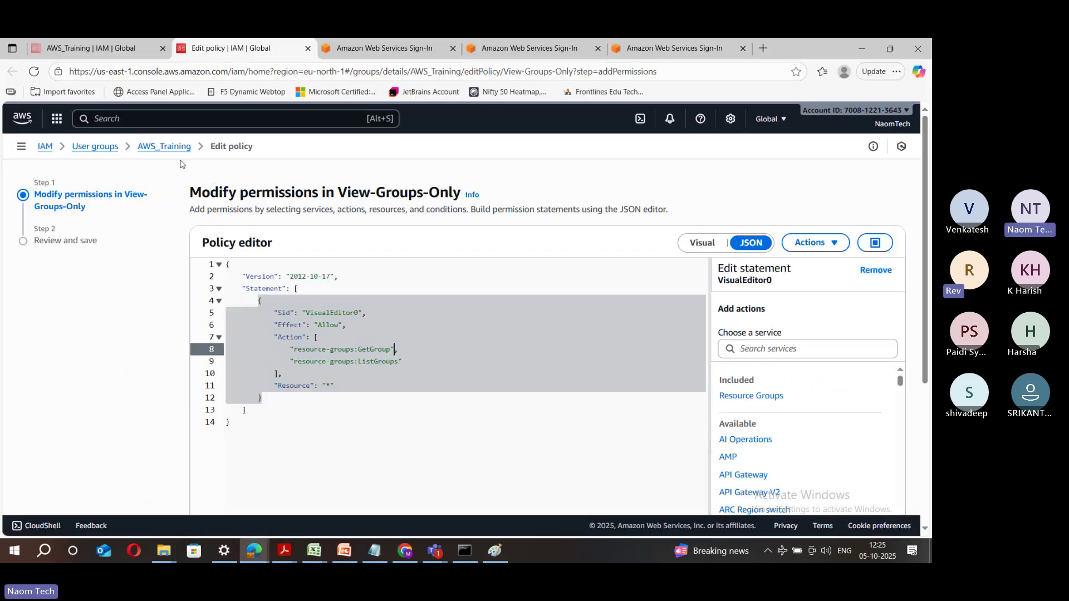
Leave the policy editor without saving and view AWS_Training's AmazonS3FullAccess and View-Groups-Only policies.
{"action": "left_click", "coordinate": [169, 148]}
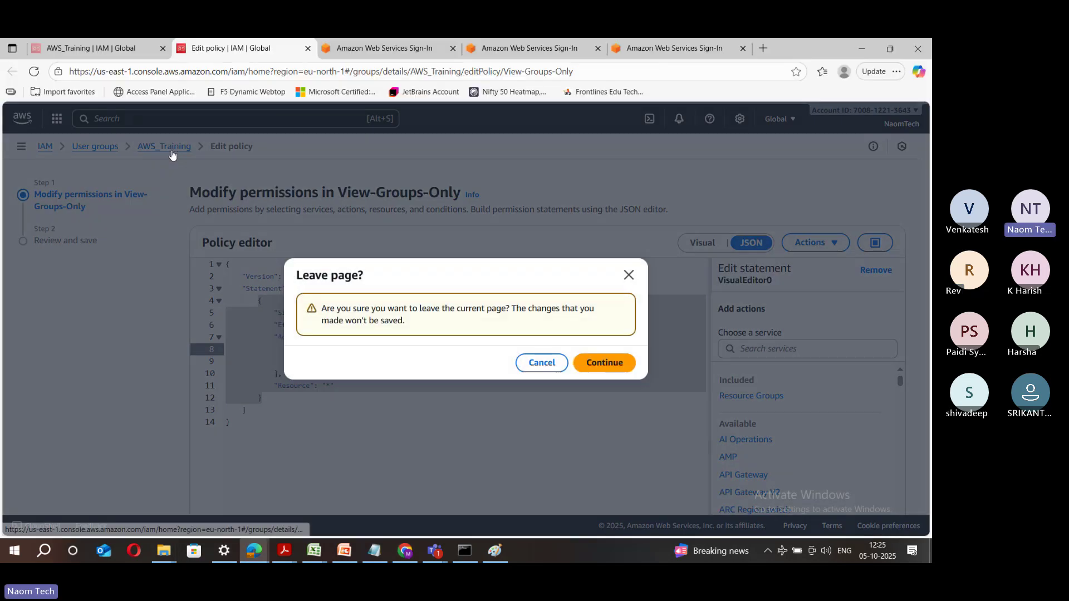
{"action": "left_click", "coordinate": [617, 362]}
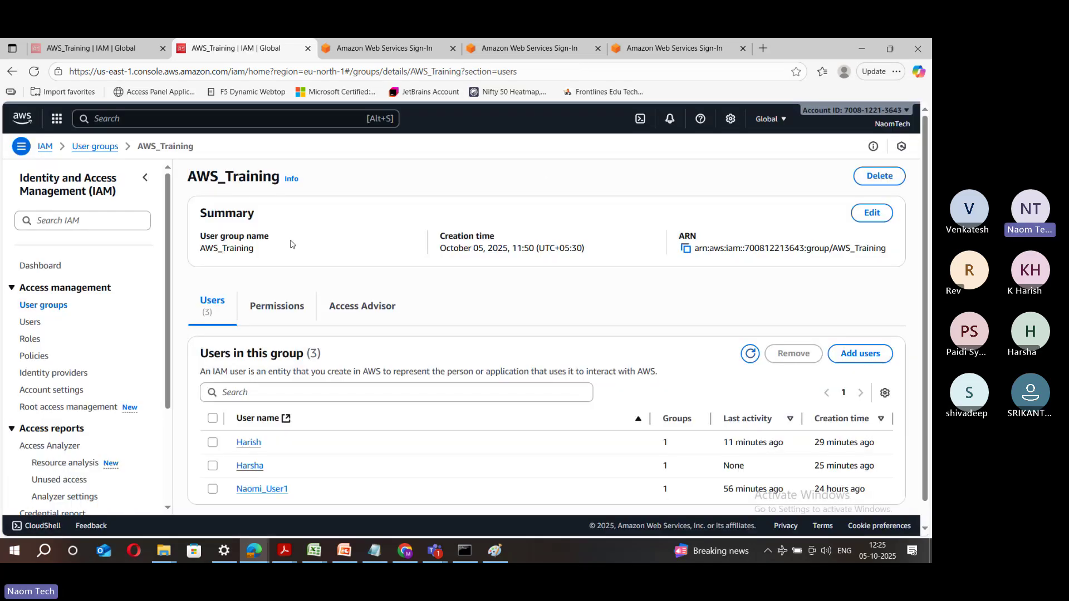
{"action": "left_click", "coordinate": [277, 305]}
{"action": "scroll", "coordinate": [303, 462], "scroll_direction": "down", "scroll_amount": 1}
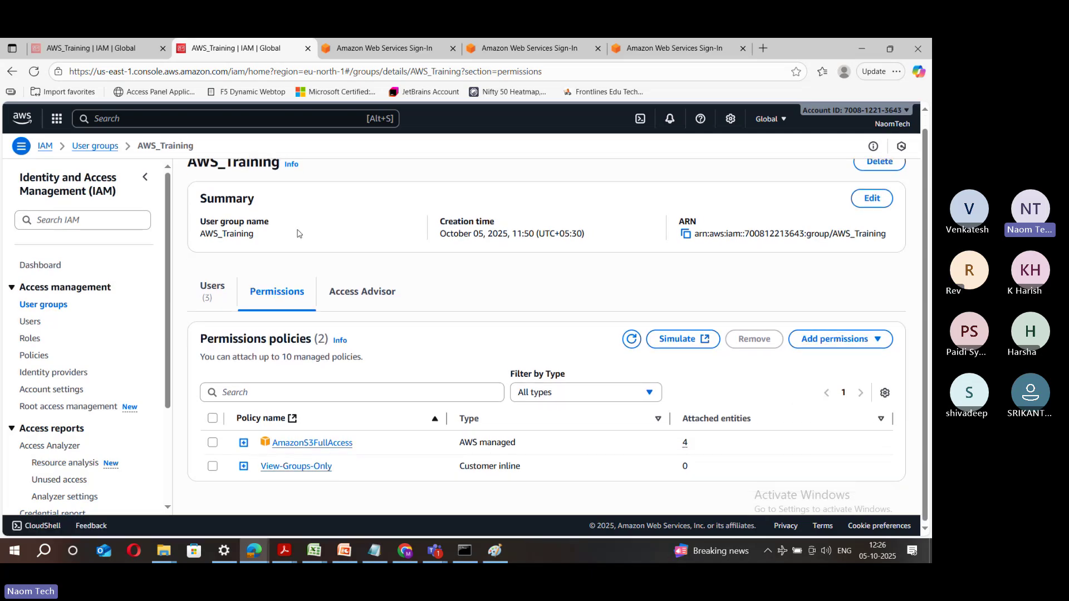
{"action": "scroll", "coordinate": [259, 205], "scroll_direction": "up", "scroll_amount": 1}
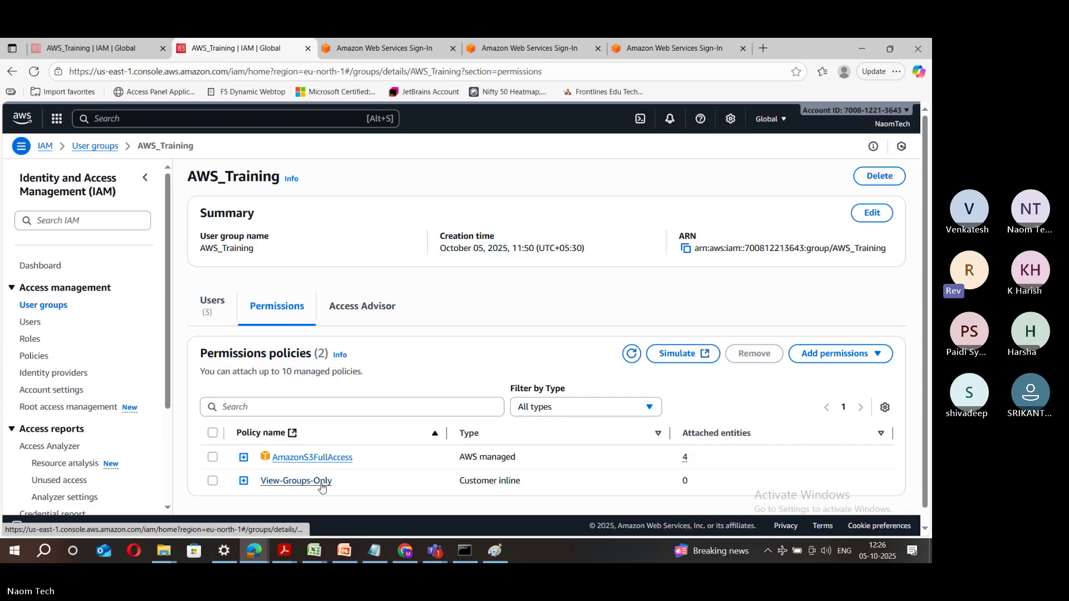
List the three IAM users in the AWS_Training group on its Users tab.
{"action": "left_click", "coordinate": [212, 305]}
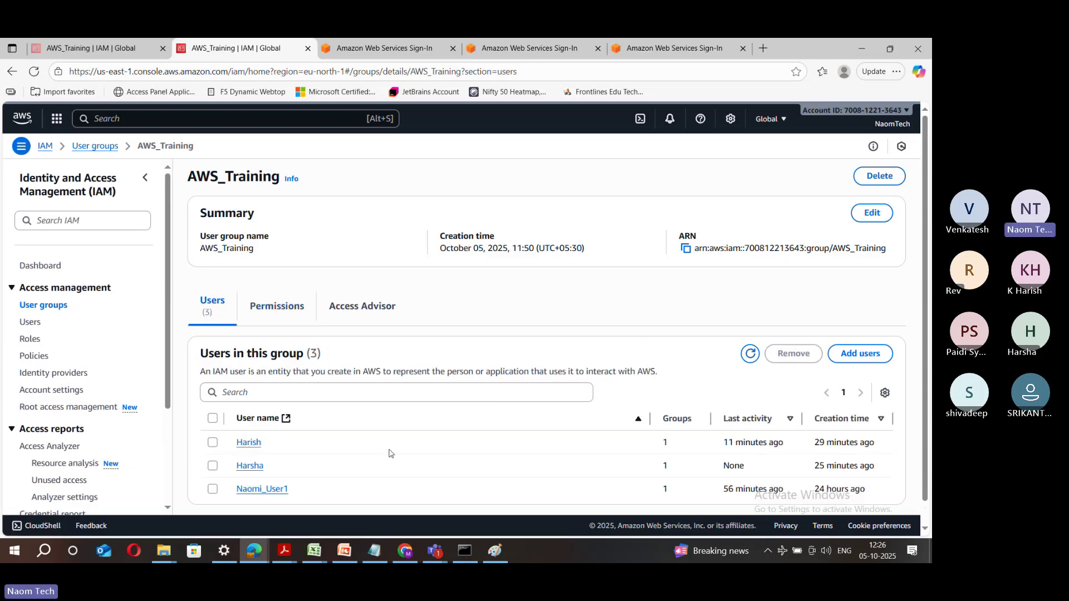
{"action": "scroll", "coordinate": [184, 412], "scroll_direction": "down", "scroll_amount": 1}
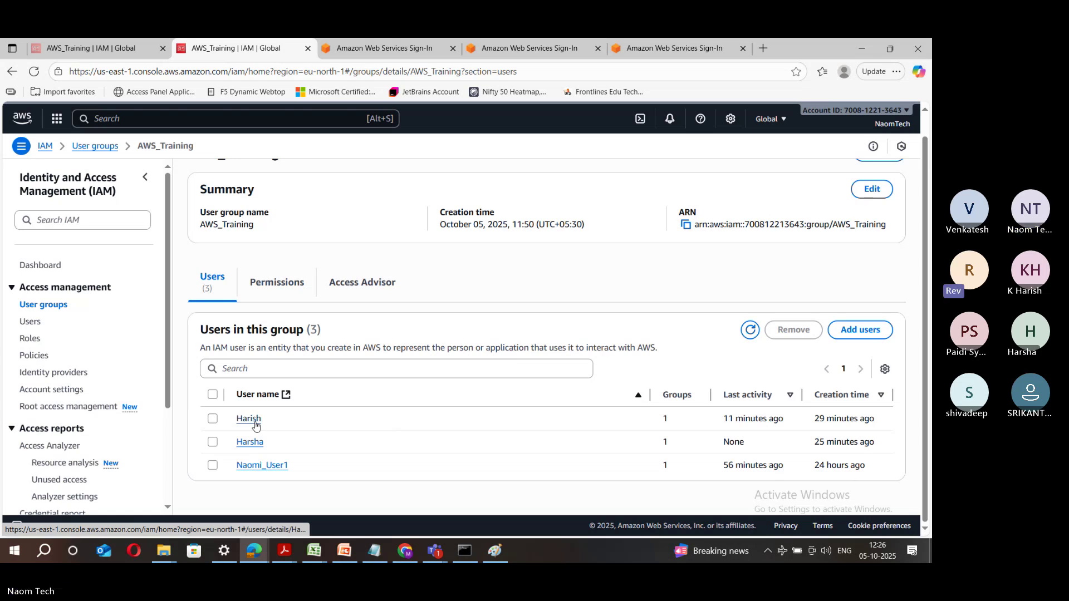
{"action": "scroll", "coordinate": [307, 427], "scroll_direction": "up", "scroll_amount": 1}
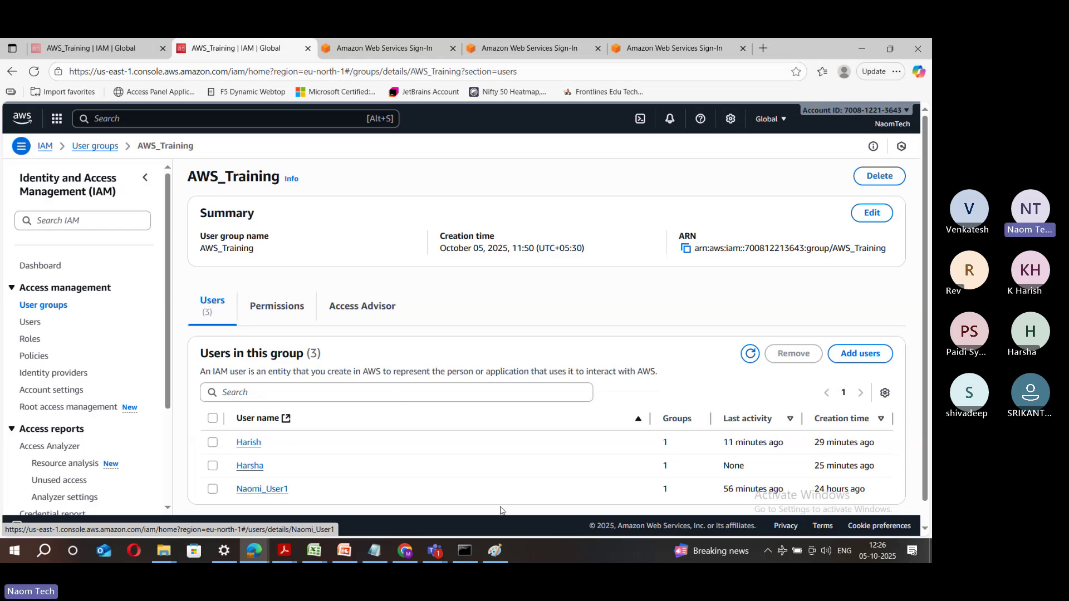
Finish the ChatGPT message with 'not able to view groups in his own account' and send it.
{"action": "left_click", "coordinate": [406, 552]}
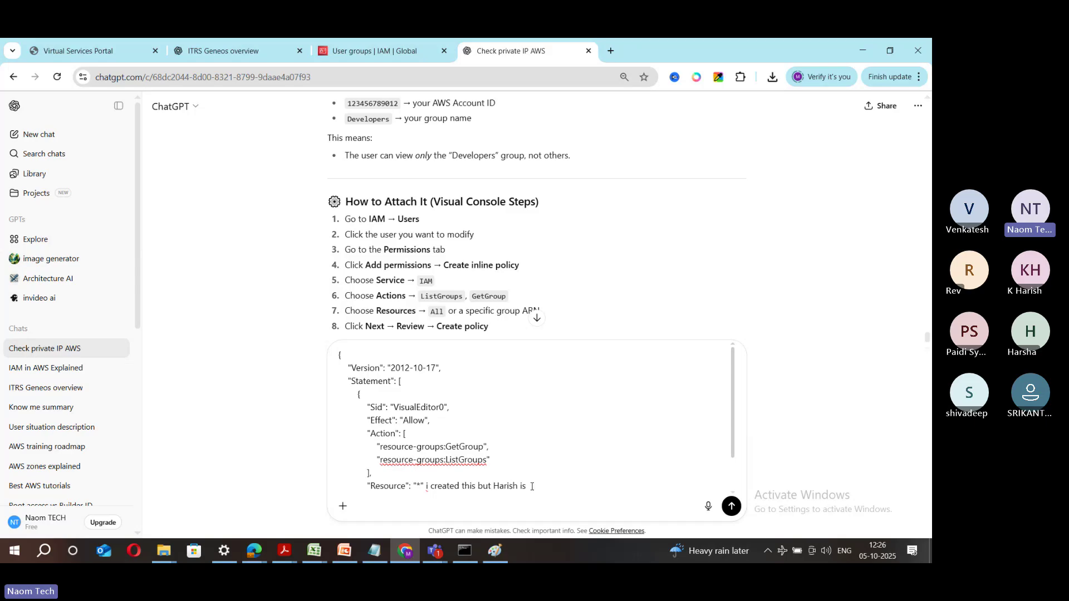
{"action": "type", "text": "not able to view gro"}
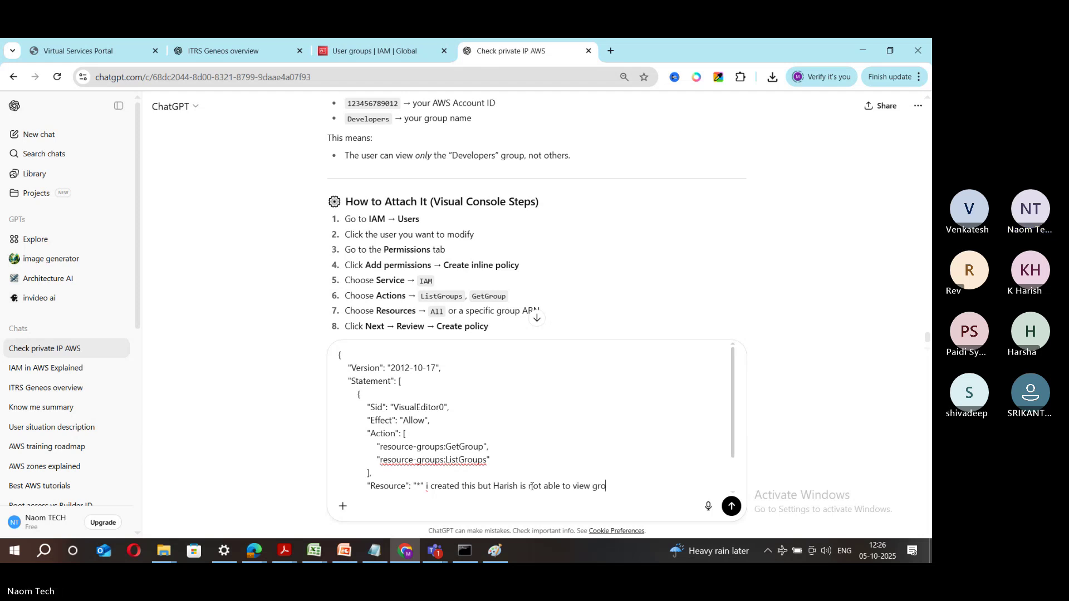
{"action": "type", "text": "ups i"}
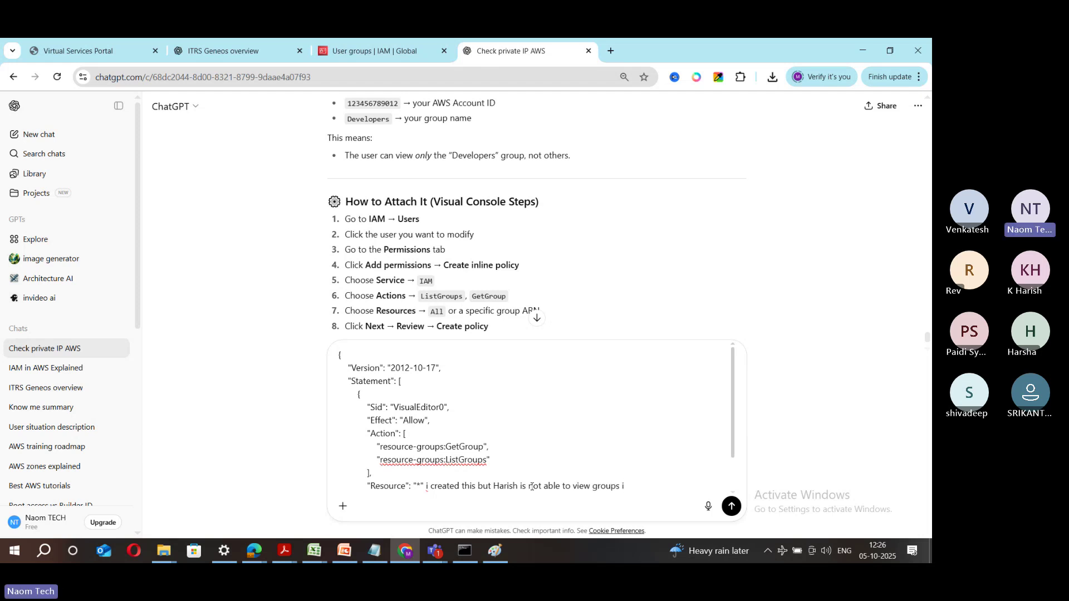
{"action": "type", "text": "n his own cac"}
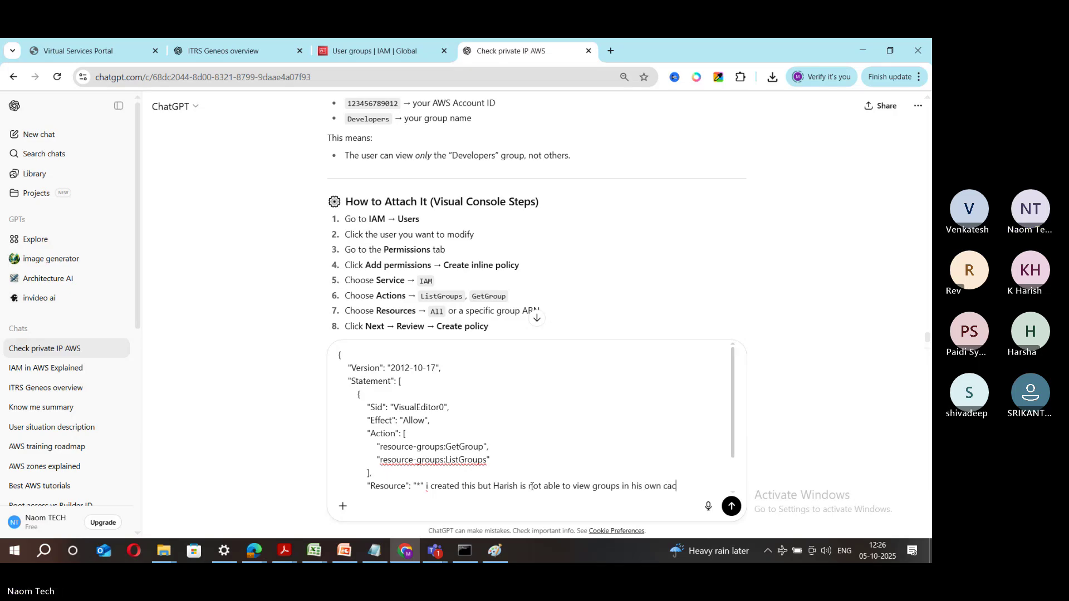
{"action": "type", "text": "c"}
{"action": "key", "text": "BackSpace"}
{"action": "key", "text": "BackSpace"}
{"action": "type", "text": "cc"}
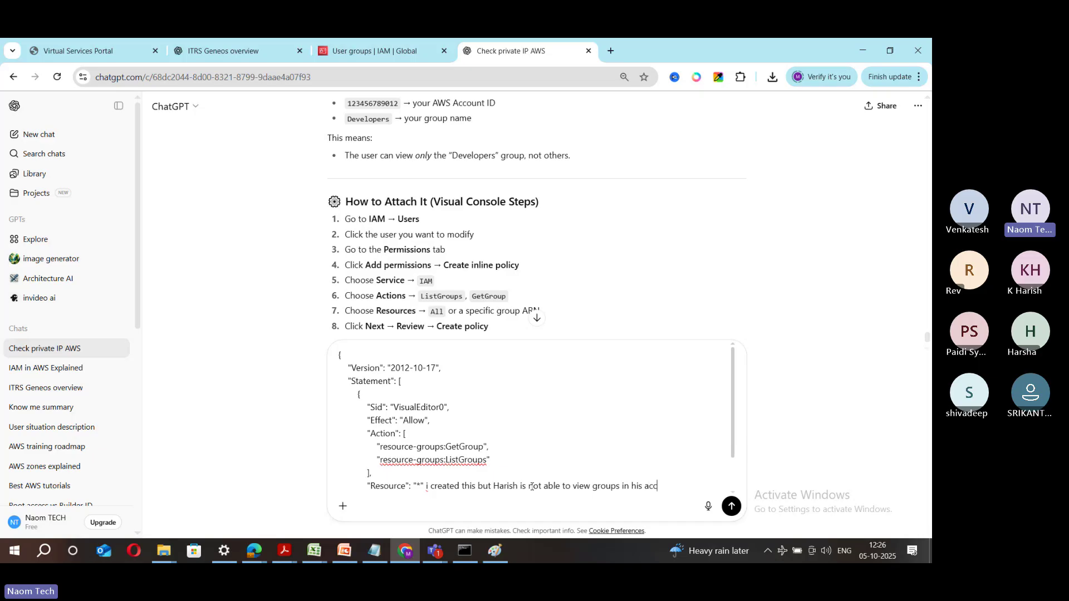
{"action": "type", "text": "ount"}
{"action": "key", "text": "Return"}
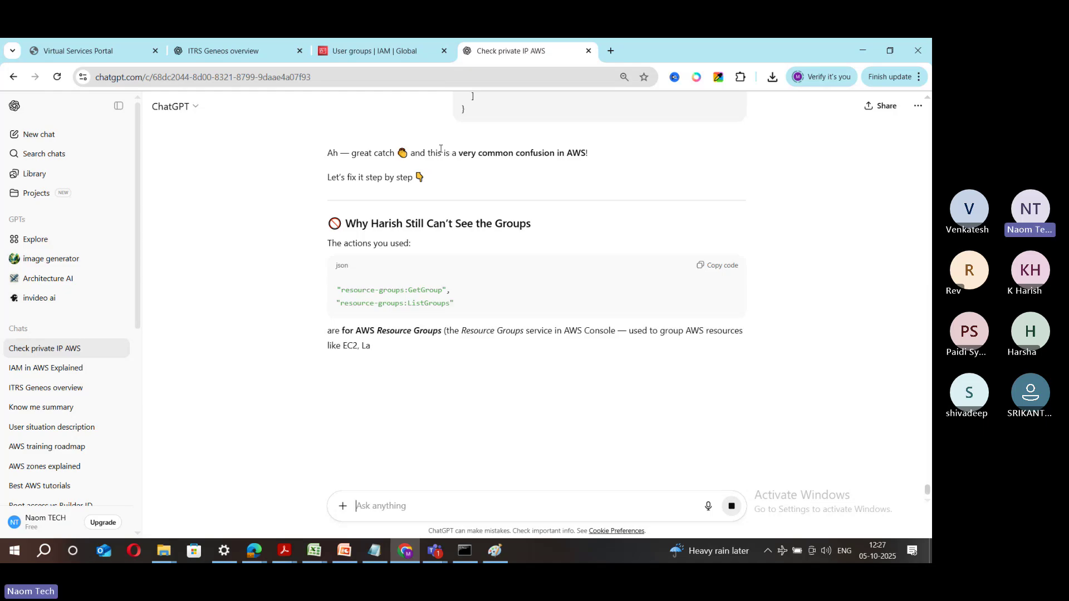
{"action": "left_click_drag", "start_coordinate": [441, 153], "coordinate": [588, 152]}
{"action": "scroll", "coordinate": [411, 271], "scroll_direction": "down", "scroll_amount": 1}
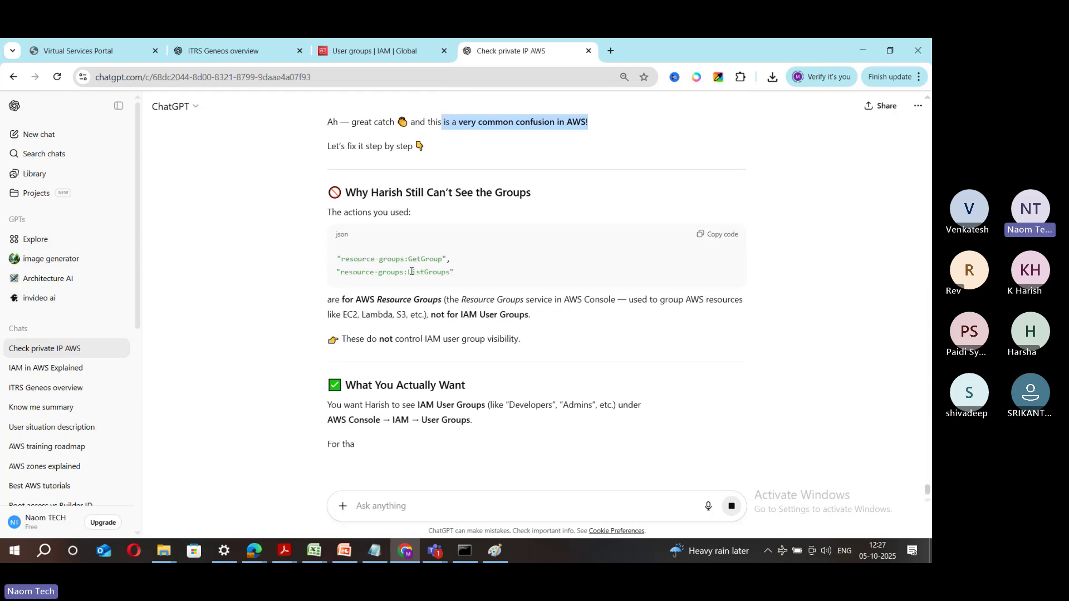
{"action": "scroll", "coordinate": [424, 262], "scroll_direction": "down", "scroll_amount": 3}
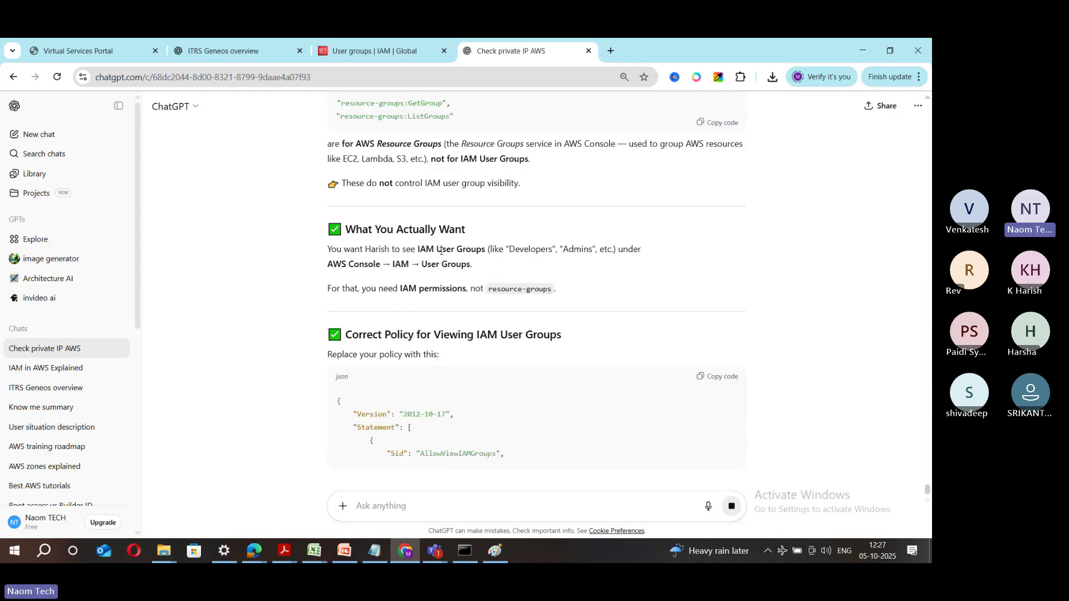
{"action": "scroll", "coordinate": [441, 251], "scroll_direction": "down", "scroll_amount": 1}
{"action": "left_click_drag", "start_coordinate": [426, 196], "coordinate": [465, 192]}
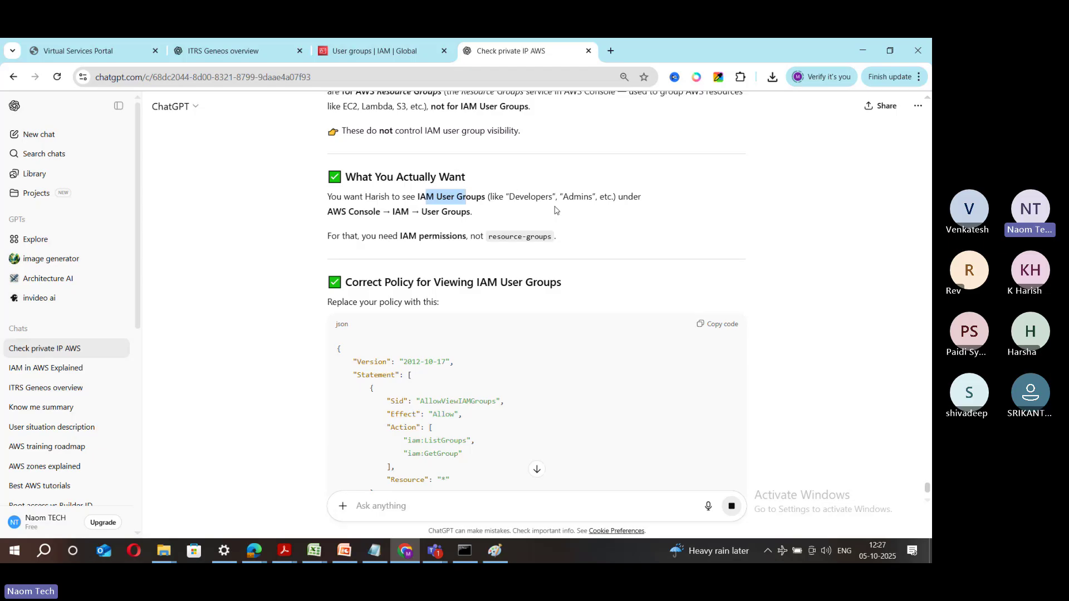
{"action": "scroll", "coordinate": [509, 228], "scroll_direction": "down", "scroll_amount": 1}
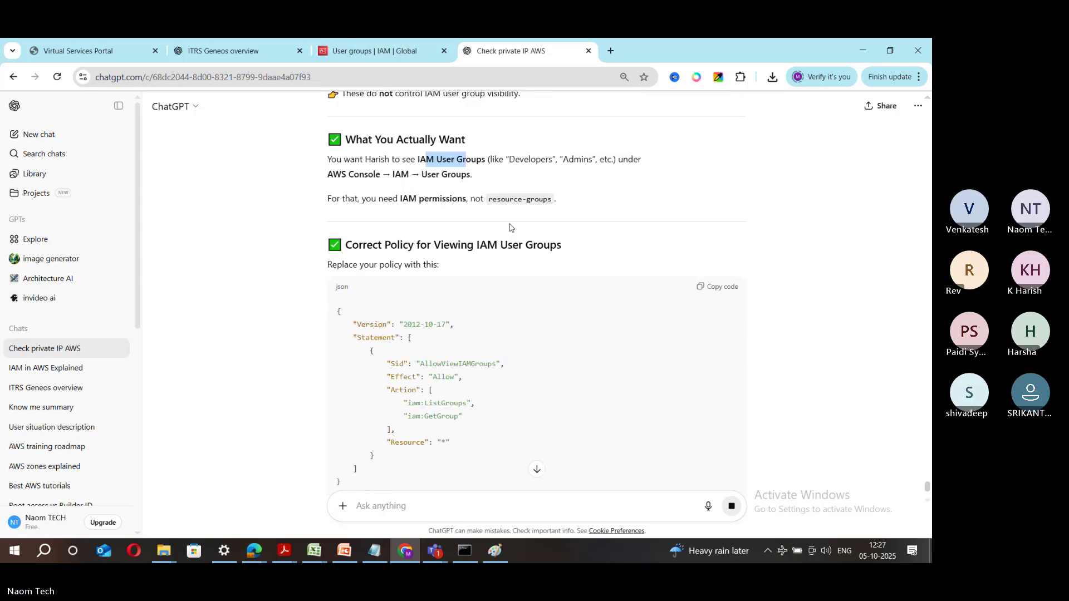
{"action": "scroll", "coordinate": [510, 227], "scroll_direction": "down", "scroll_amount": 2}
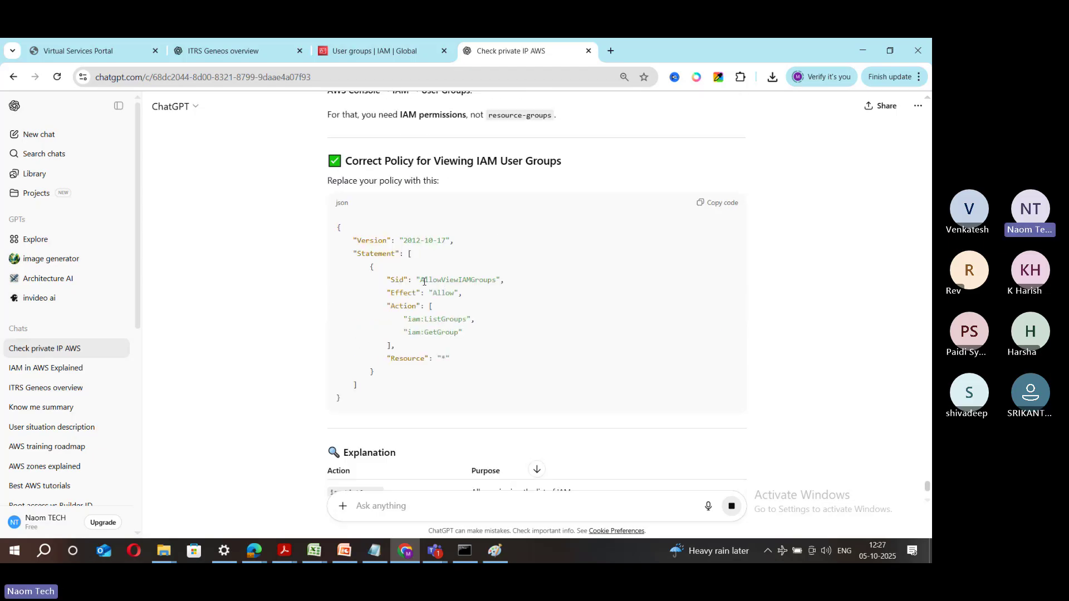
{"action": "left_click_drag", "start_coordinate": [420, 280], "coordinate": [474, 280]}
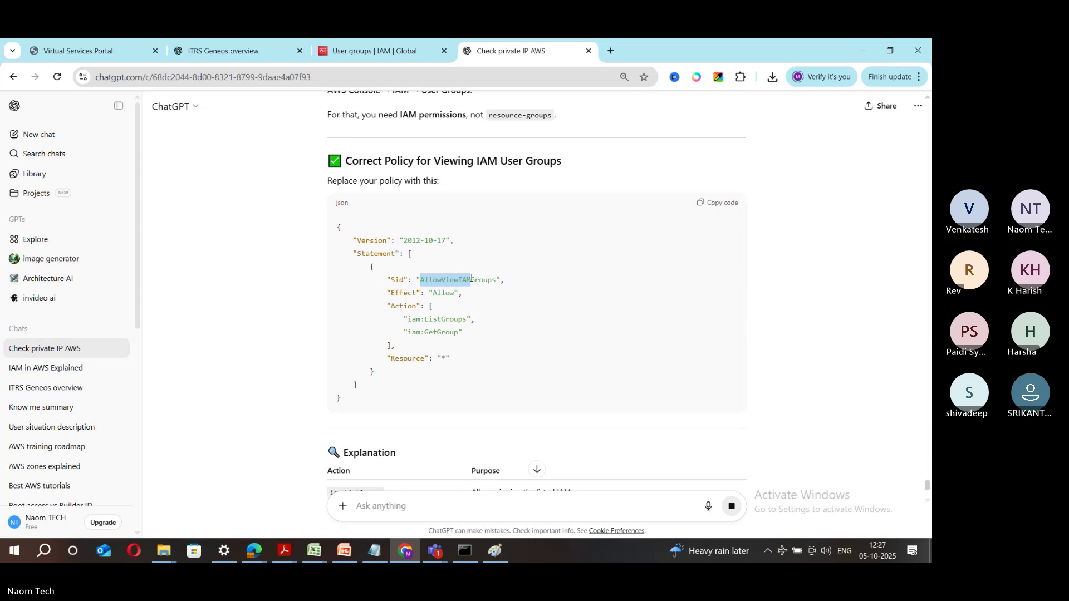
{"action": "left_click", "coordinate": [478, 308]}
{"action": "left_click_drag", "start_coordinate": [458, 319], "coordinate": [337, 225]}
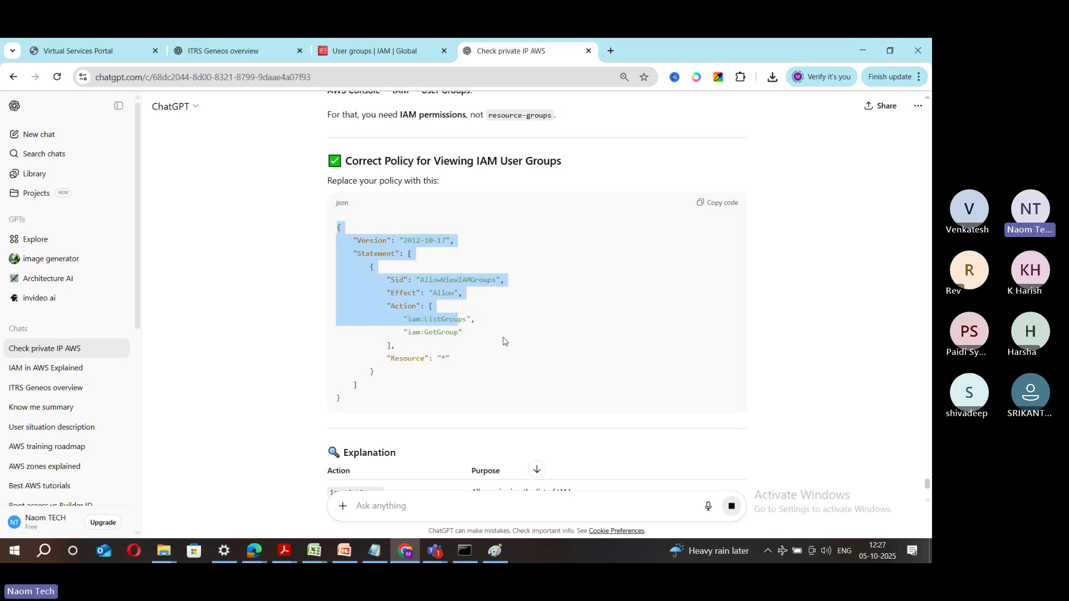
{"action": "scroll", "coordinate": [503, 339], "scroll_direction": "down", "scroll_amount": 3}
{"action": "scroll", "coordinate": [503, 340], "scroll_direction": "up", "scroll_amount": 4}
{"action": "left_click", "coordinate": [564, 341]}
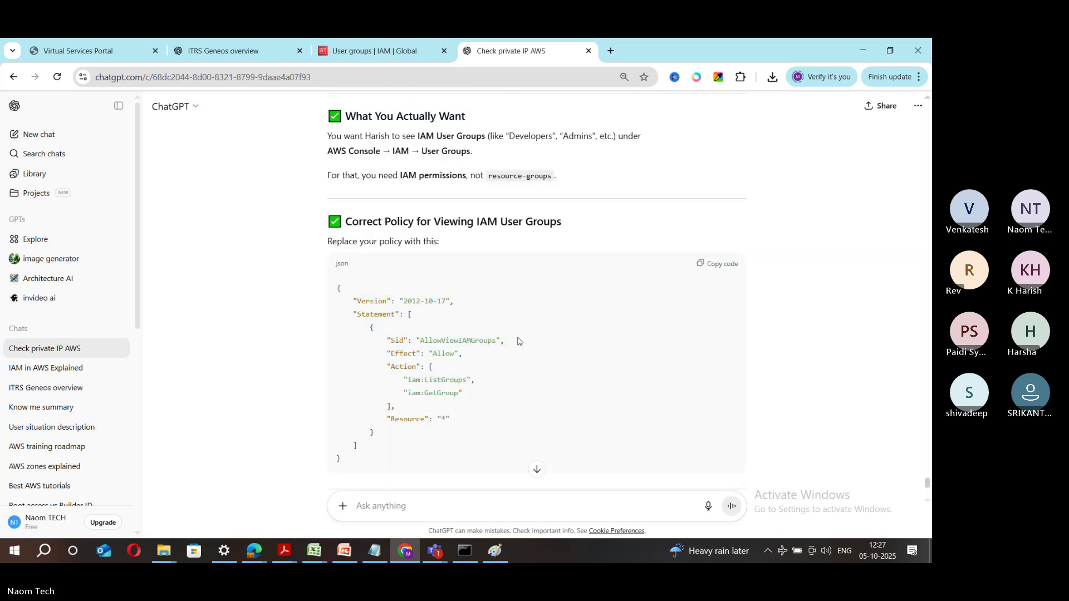
{"action": "scroll", "coordinate": [520, 341], "scroll_direction": "up", "scroll_amount": 2}
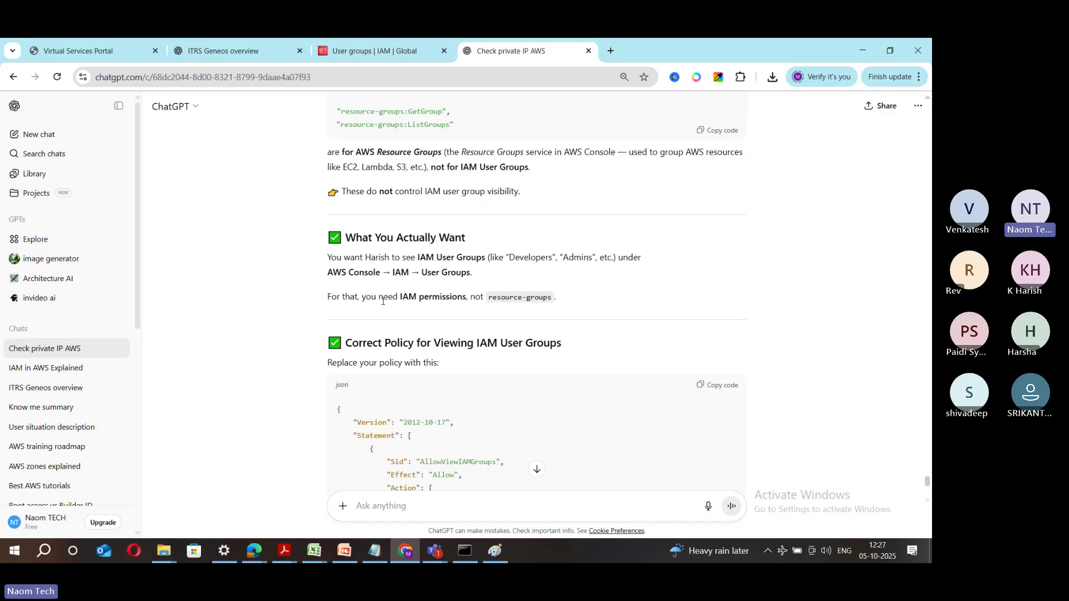
{"action": "left_click_drag", "start_coordinate": [488, 296], "coordinate": [548, 295]}
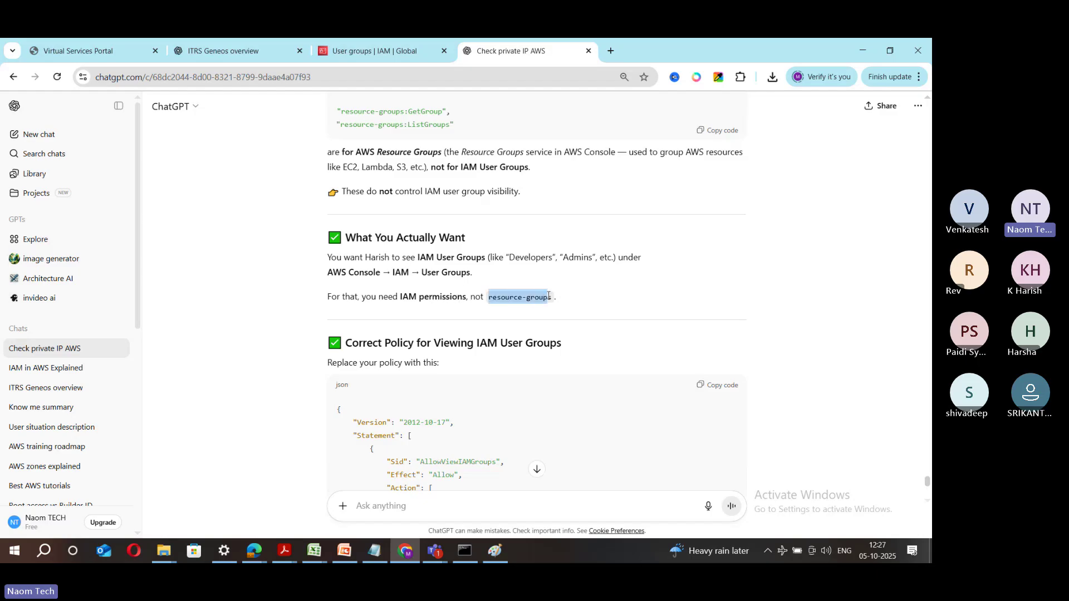
{"action": "left_click", "coordinate": [643, 290]}
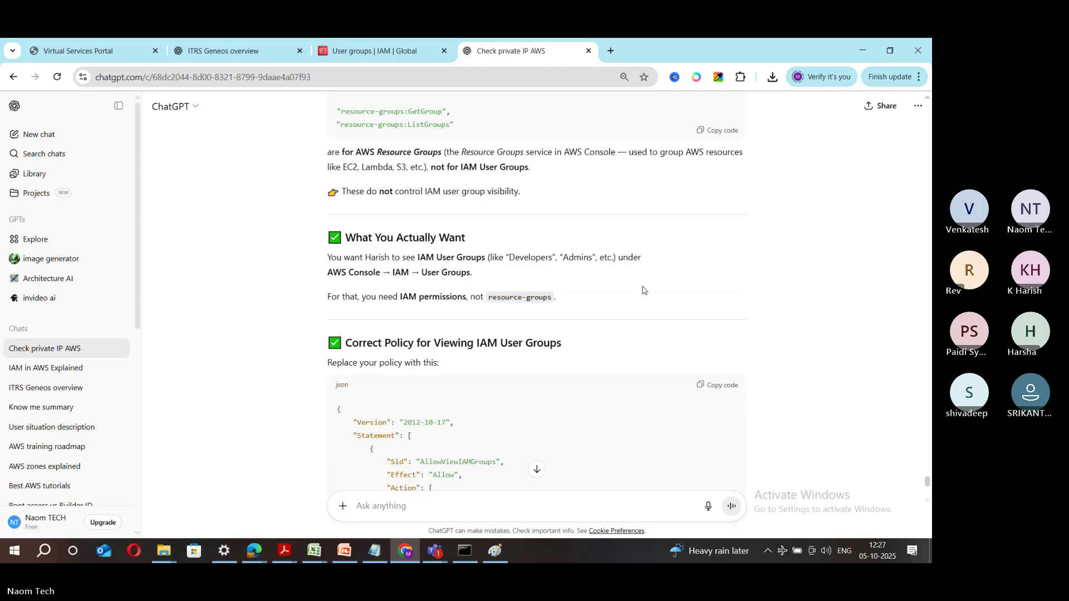
{"action": "scroll", "coordinate": [643, 290], "scroll_direction": "down", "scroll_amount": 1}
{"action": "scroll", "coordinate": [643, 292], "scroll_direction": "down", "scroll_amount": 5}
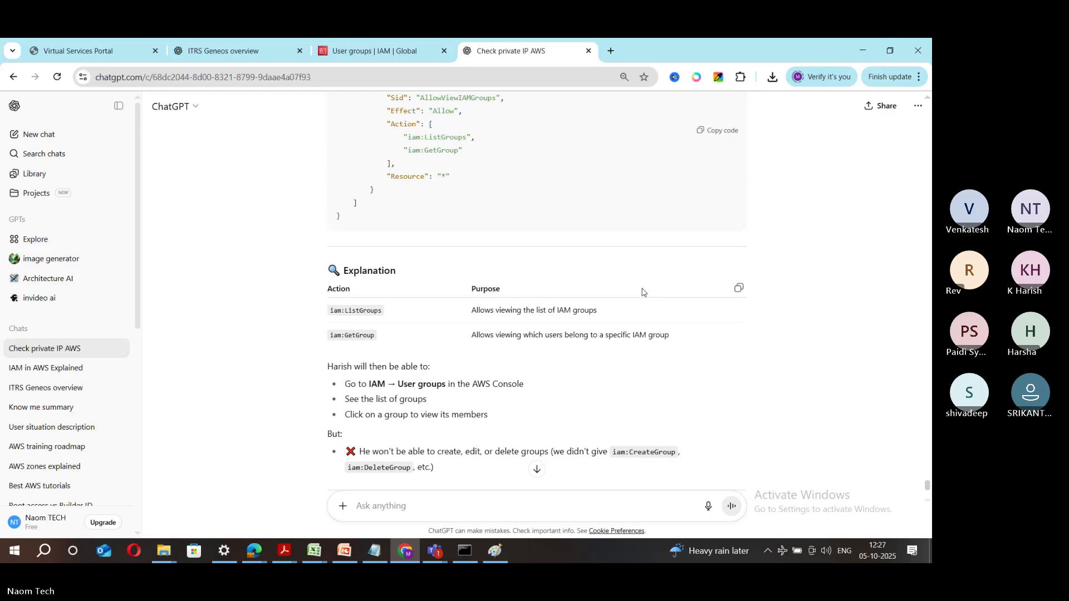
{"action": "scroll", "coordinate": [528, 343], "scroll_direction": "down", "scroll_amount": 4}
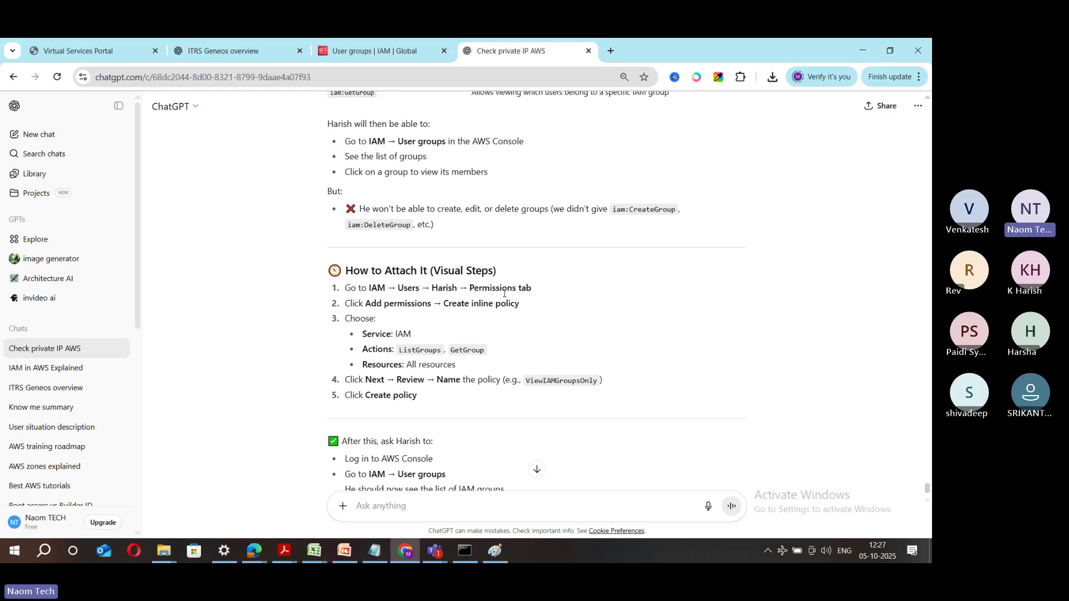
{"action": "scroll", "coordinate": [504, 293], "scroll_direction": "down", "scroll_amount": 1}
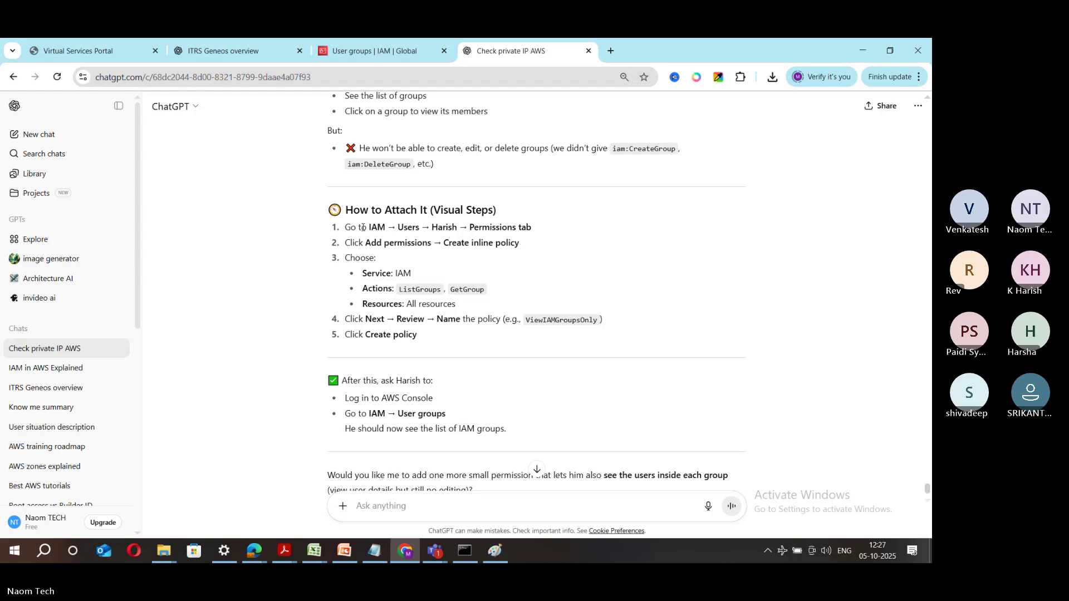
{"action": "left_click_drag", "start_coordinate": [397, 227], "coordinate": [505, 228]}
{"action": "left_click", "coordinate": [503, 226]}
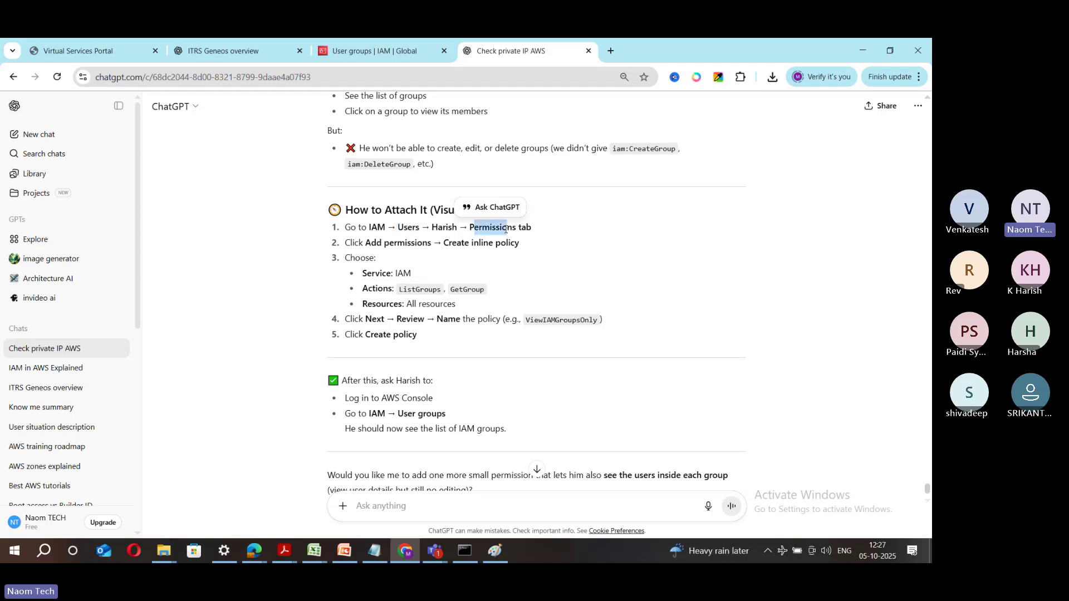
{"action": "left_click_drag", "start_coordinate": [365, 243], "coordinate": [519, 244]}
{"action": "left_click", "coordinate": [466, 246]}
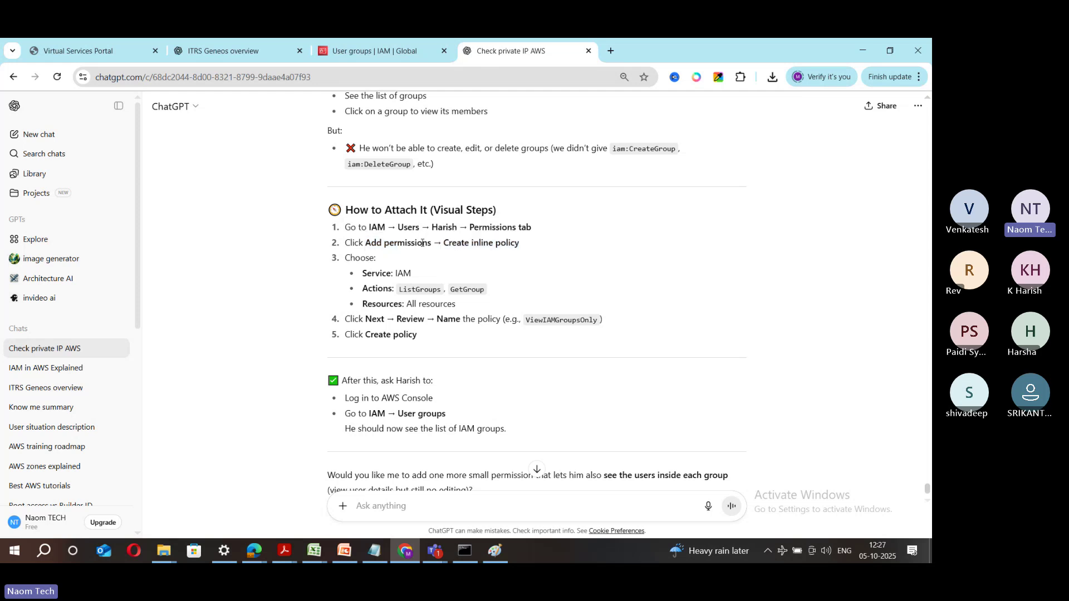
{"action": "double_click", "coordinate": [376, 273]}
{"action": "left_click", "coordinate": [440, 287]}
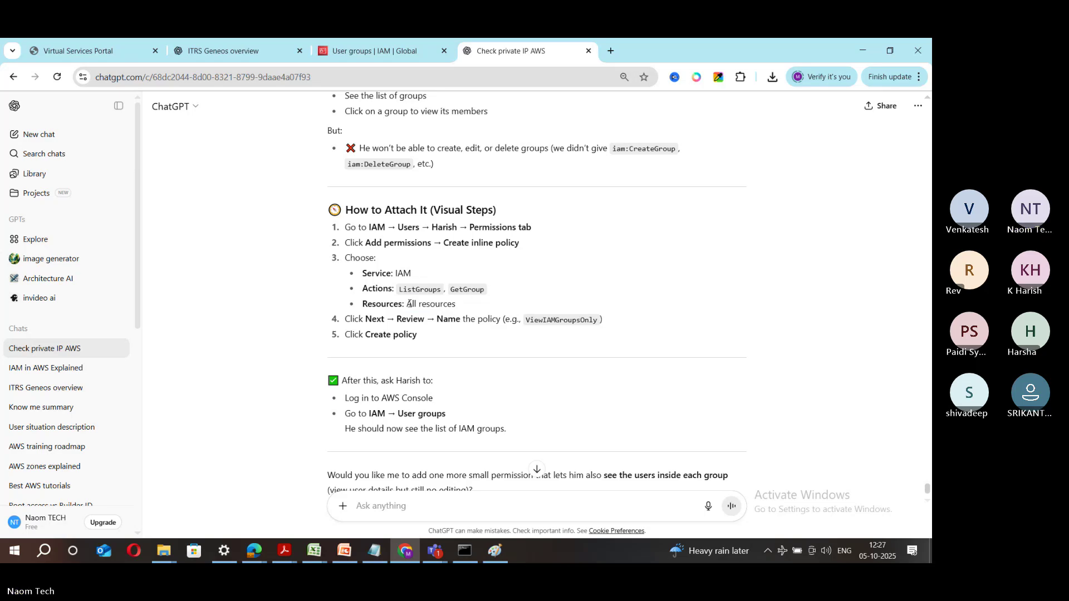
{"action": "left_click_drag", "start_coordinate": [407, 304], "coordinate": [447, 305]}
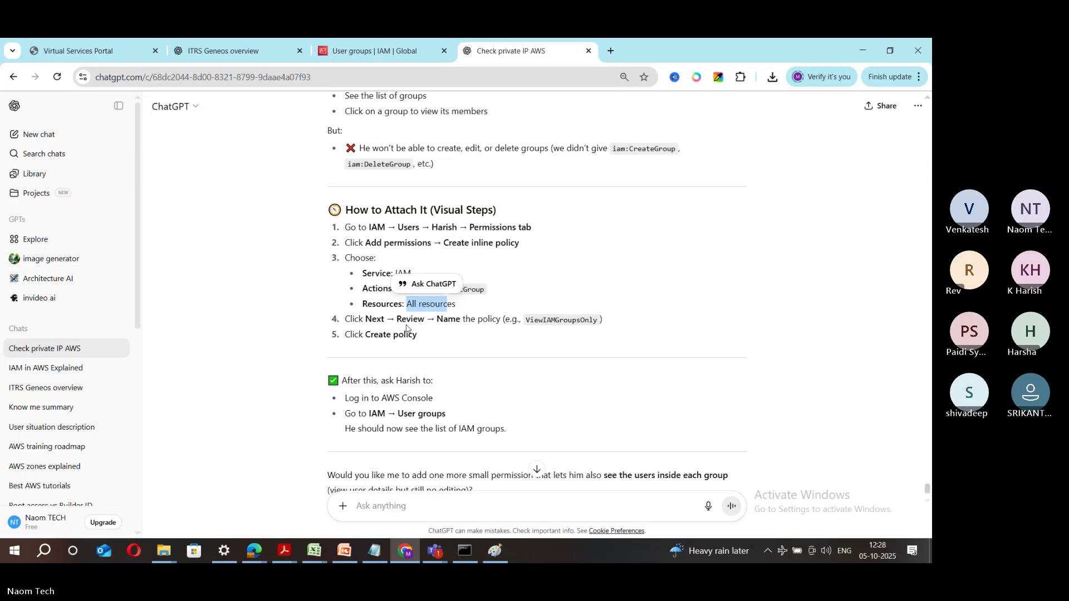
{"action": "scroll", "coordinate": [454, 254], "scroll_direction": "up", "scroll_amount": 4}
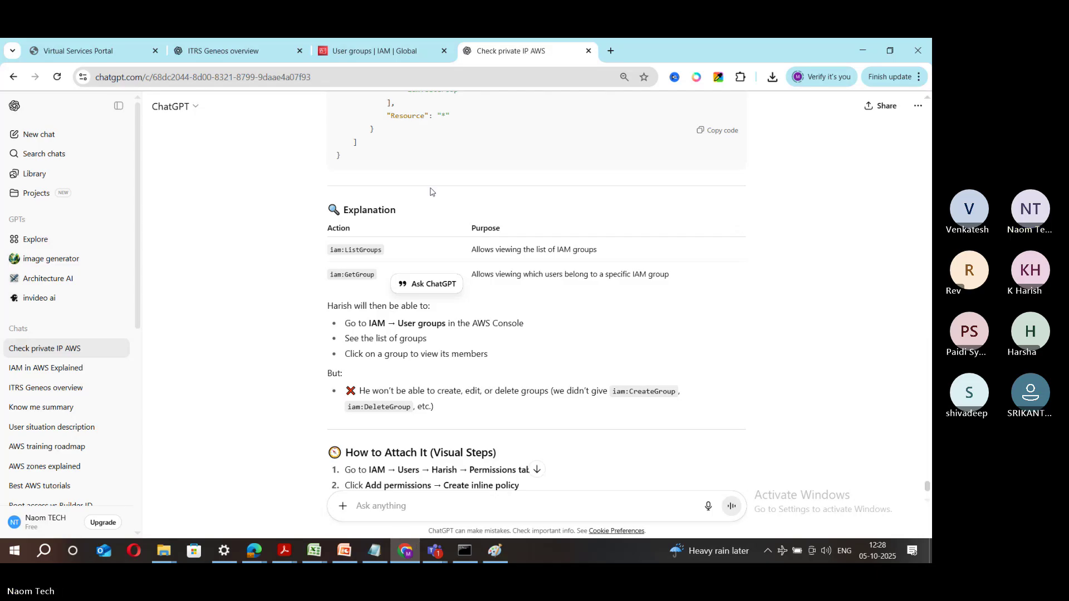
Open View-Groups-Only from AWS_Training's permissions and point out its Resource, Sid and statement lines.
{"action": "mouse_move", "coordinate": [254, 551]}
{"action": "left_click", "coordinate": [120, 499]}
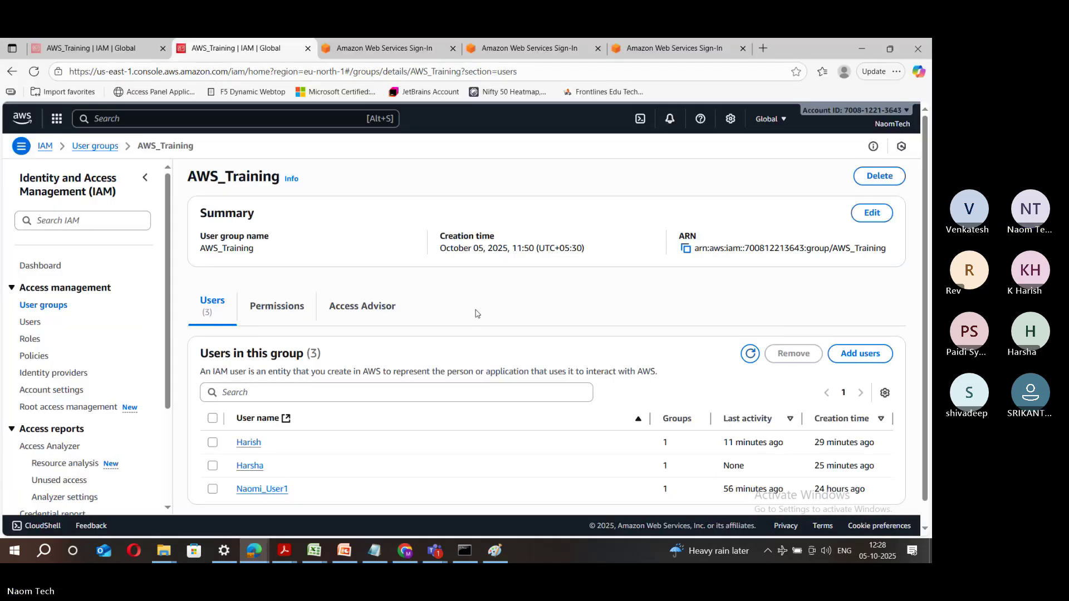
{"action": "left_click", "coordinate": [282, 307]}
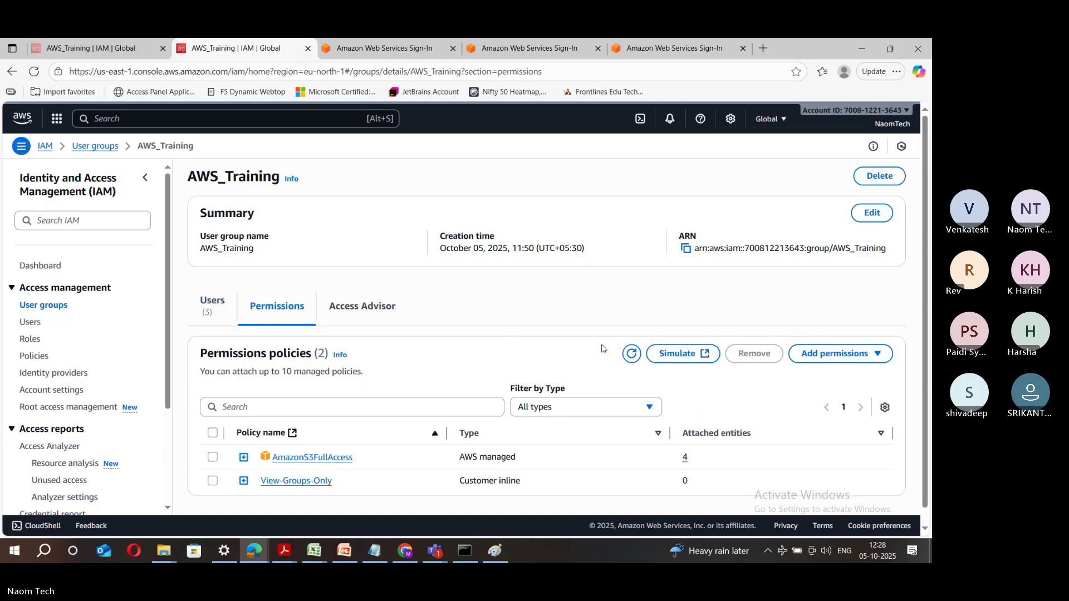
{"action": "scroll", "coordinate": [340, 442], "scroll_direction": "down", "scroll_amount": 1}
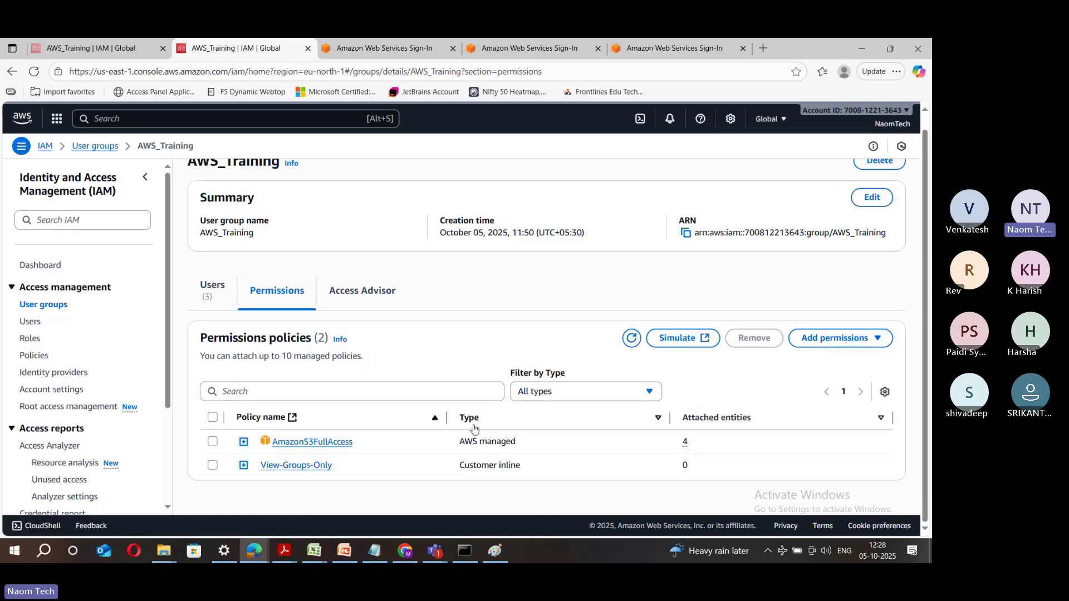
{"action": "left_click", "coordinate": [299, 466]}
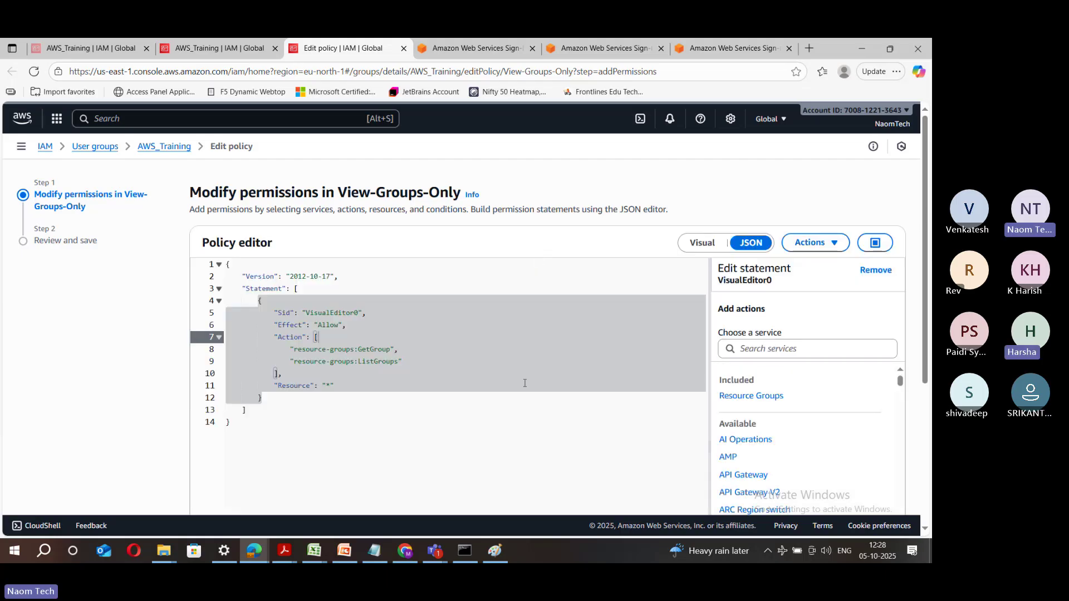
{"action": "left_click", "coordinate": [524, 383]}
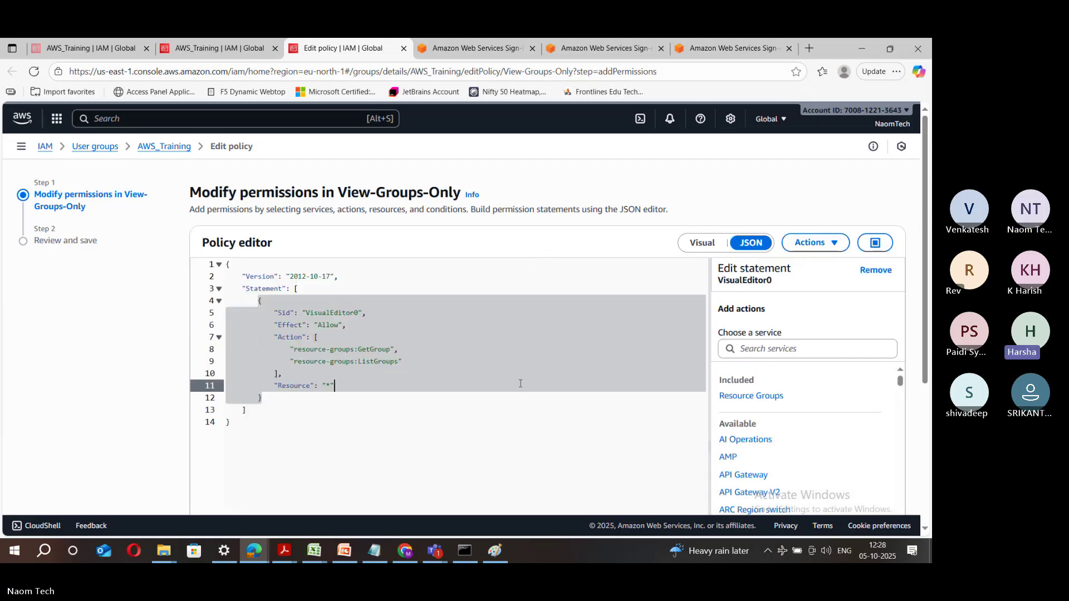
{"action": "left_click", "coordinate": [400, 317]}
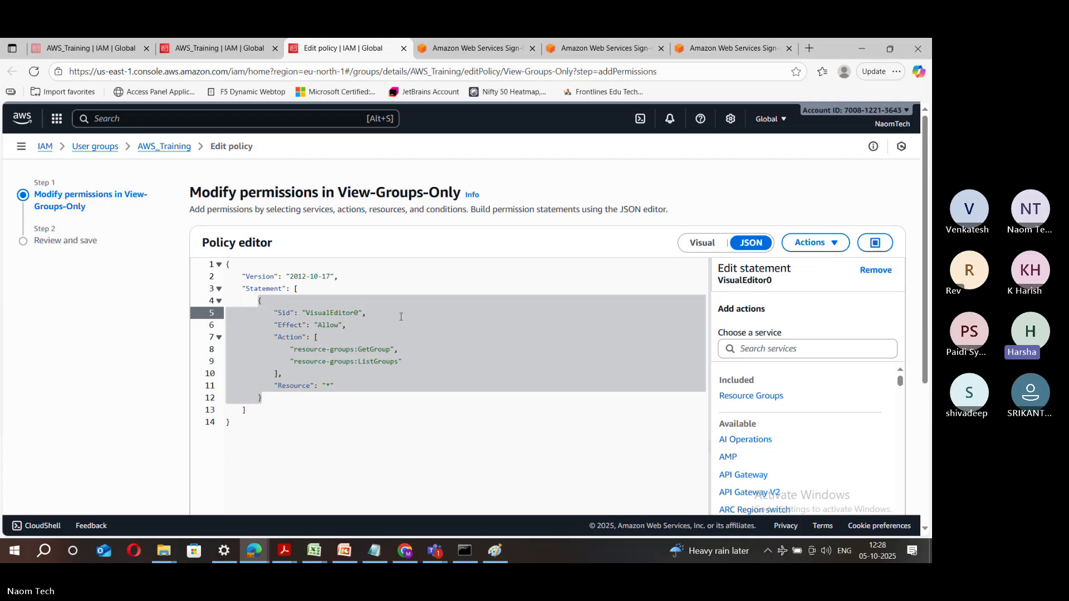
{"action": "left_click", "coordinate": [443, 301]}
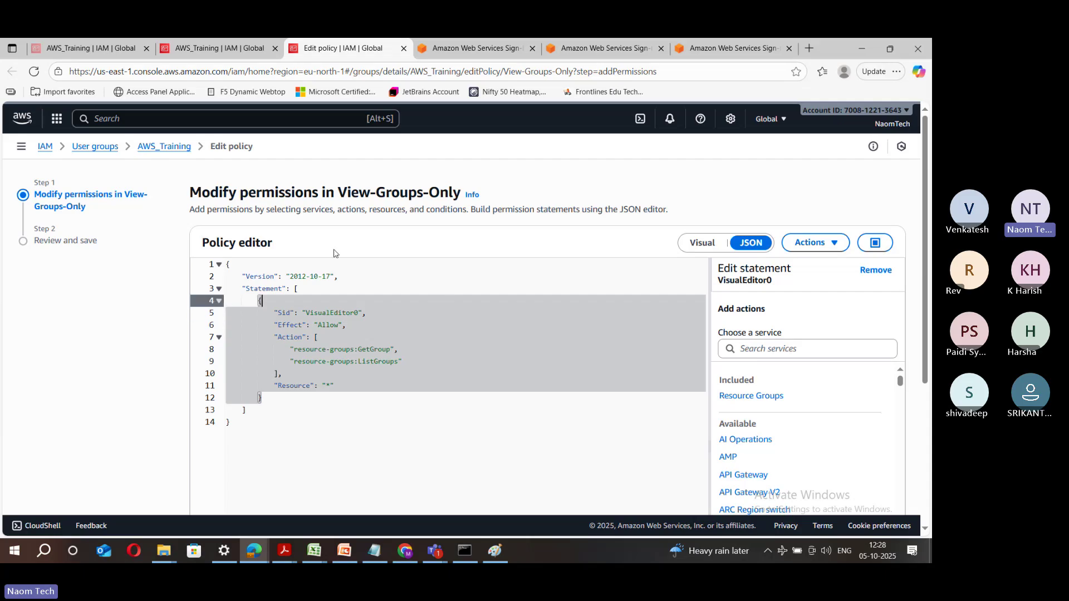
Leave the policy editor without saving and show AWS_Training's permission policies again.
{"action": "left_click", "coordinate": [173, 146]}
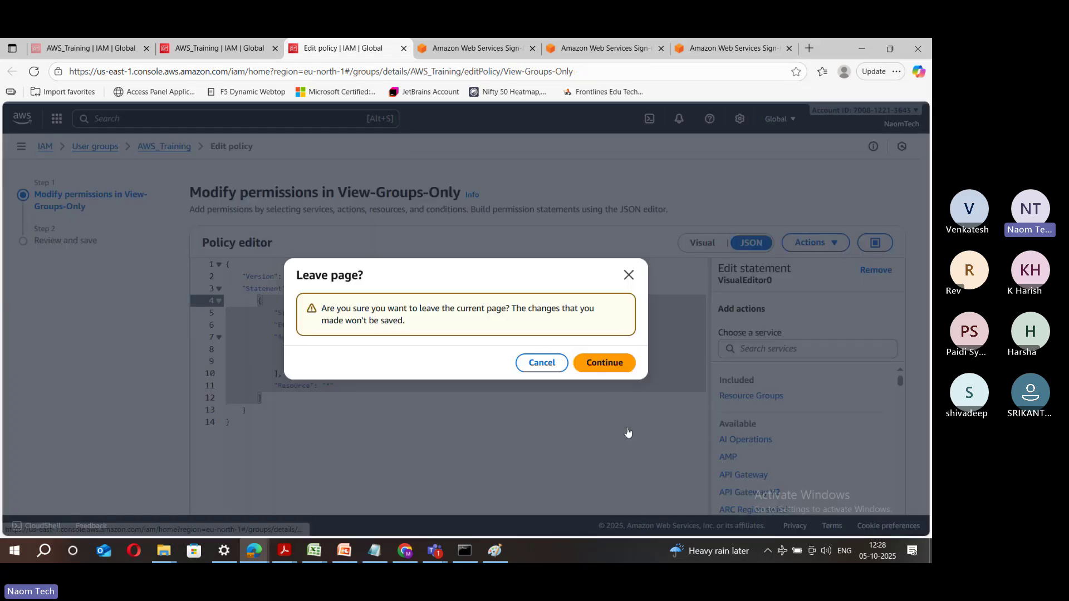
{"action": "left_click", "coordinate": [604, 363]}
{"action": "scroll", "coordinate": [257, 470], "scroll_direction": "down", "scroll_amount": 1}
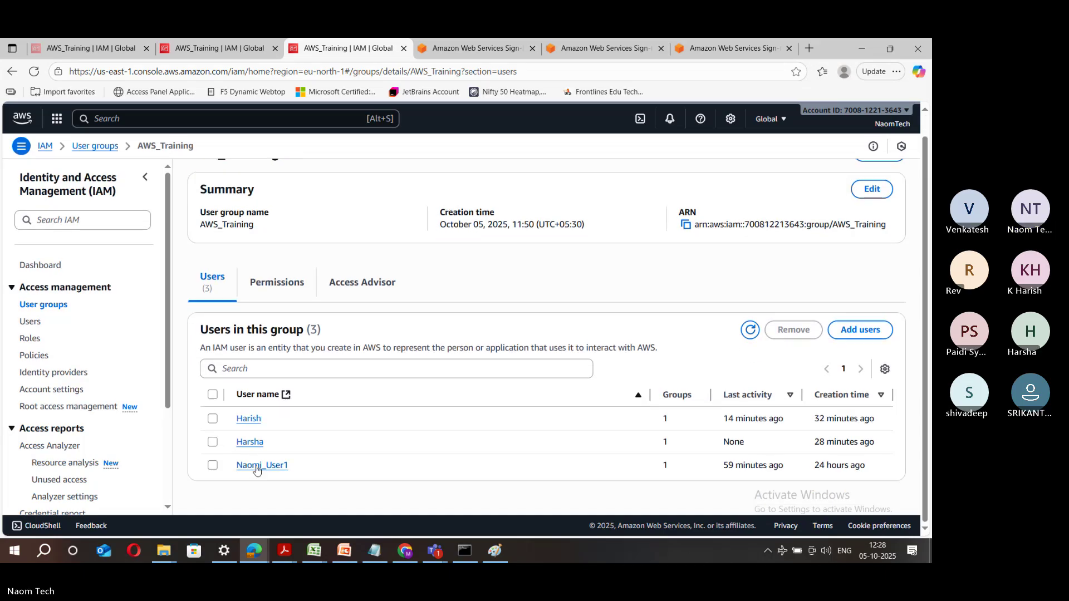
{"action": "left_click", "coordinate": [284, 285]}
Begin removing View-Groups-Only, typing its name in the confirmation and correcting the typo.
{"action": "left_click", "coordinate": [213, 467]}
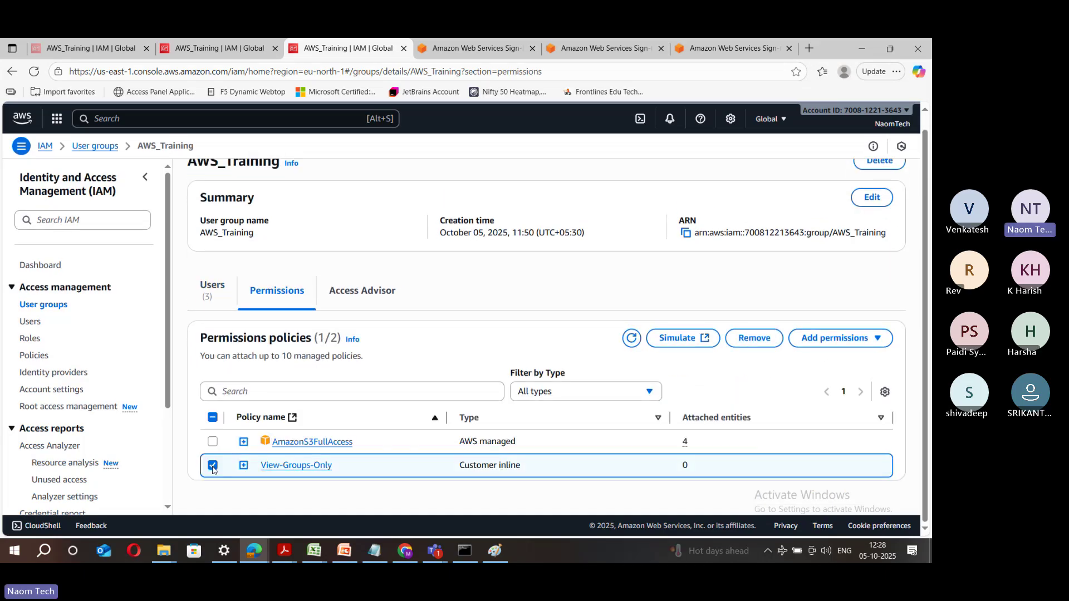
{"action": "left_click", "coordinate": [752, 338]}
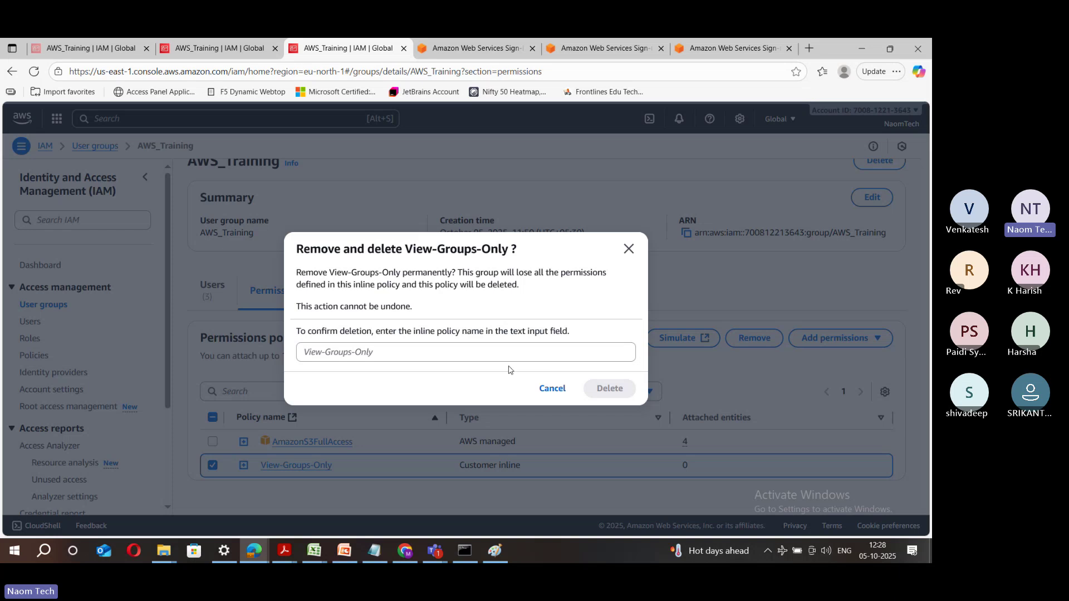
{"action": "left_click", "coordinate": [376, 354]}
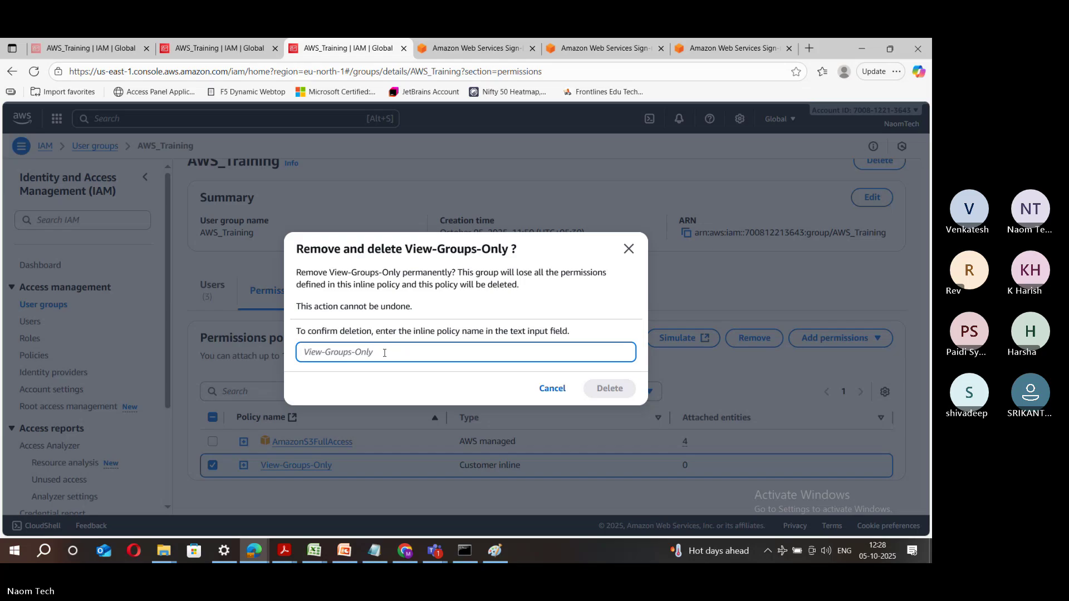
{"action": "type", "text": "View"}
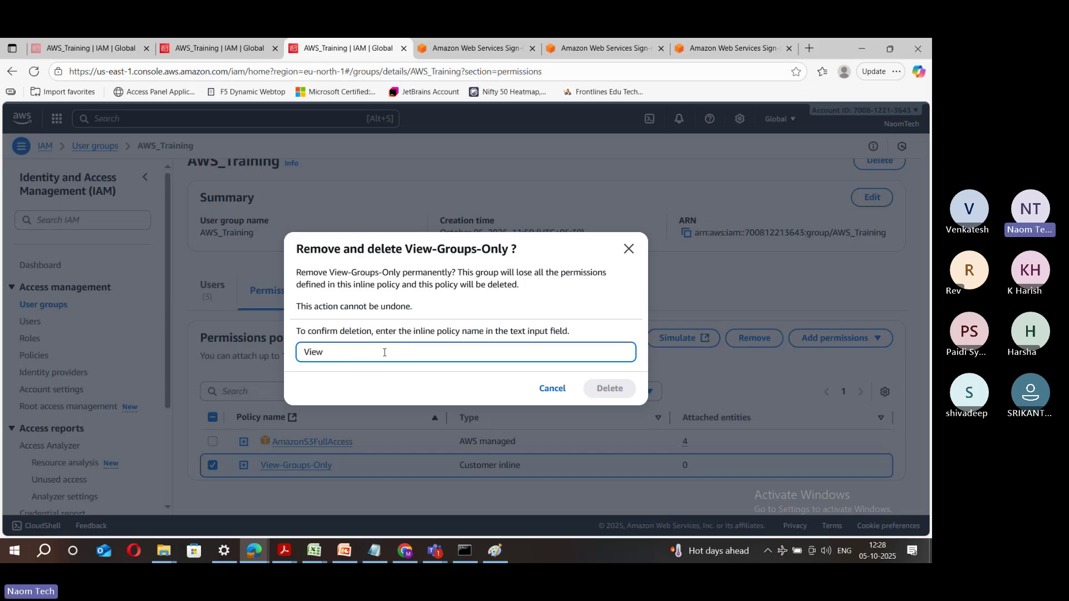
{"action": "type", "text": "-Groups_"}
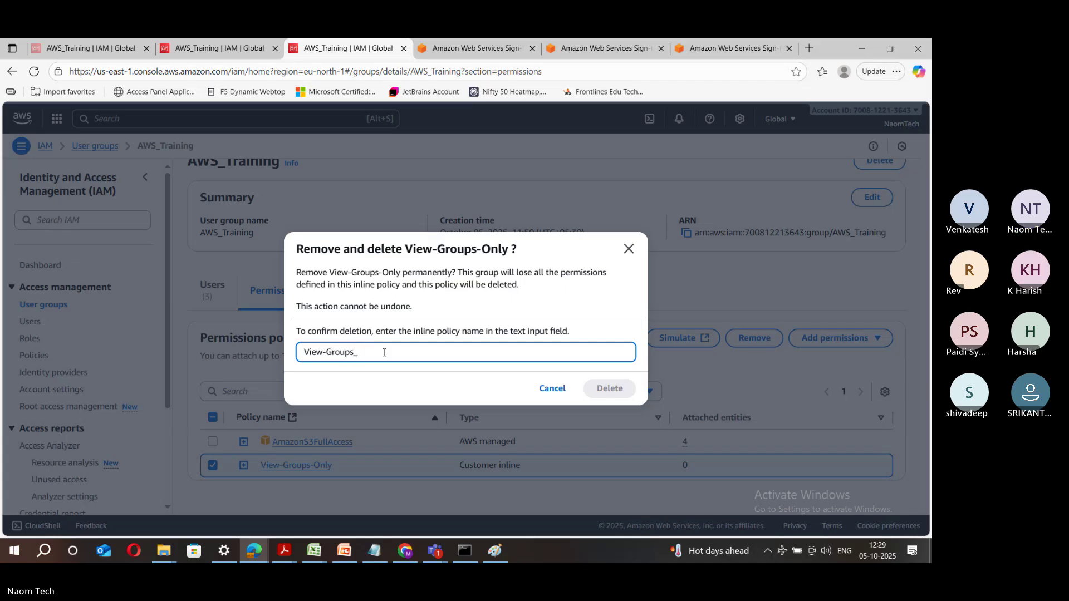
{"action": "type", "text": "Only"}
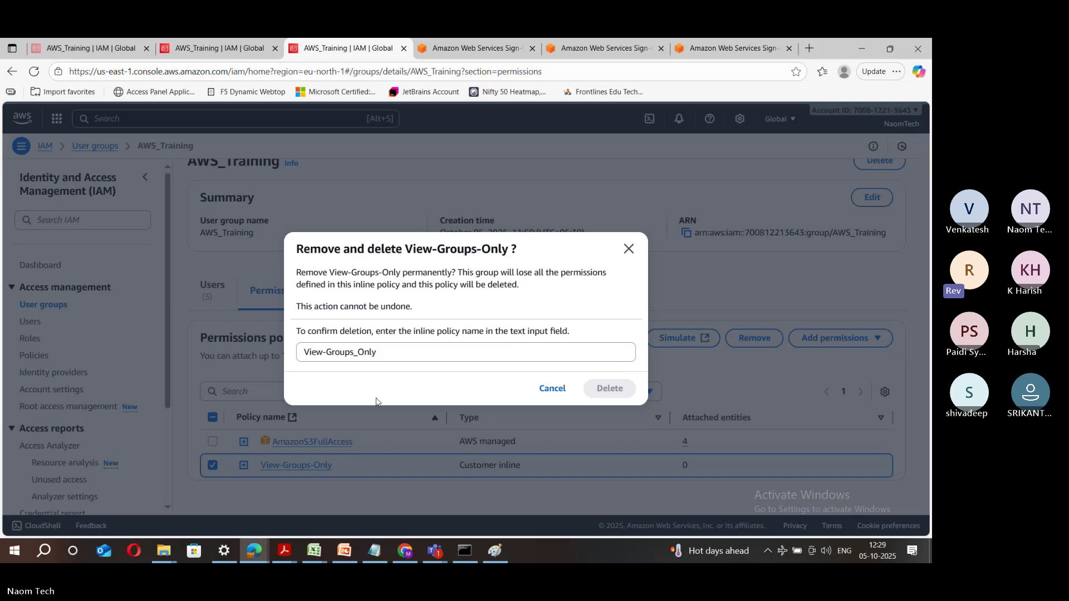
{"action": "left_click", "coordinate": [358, 351]}
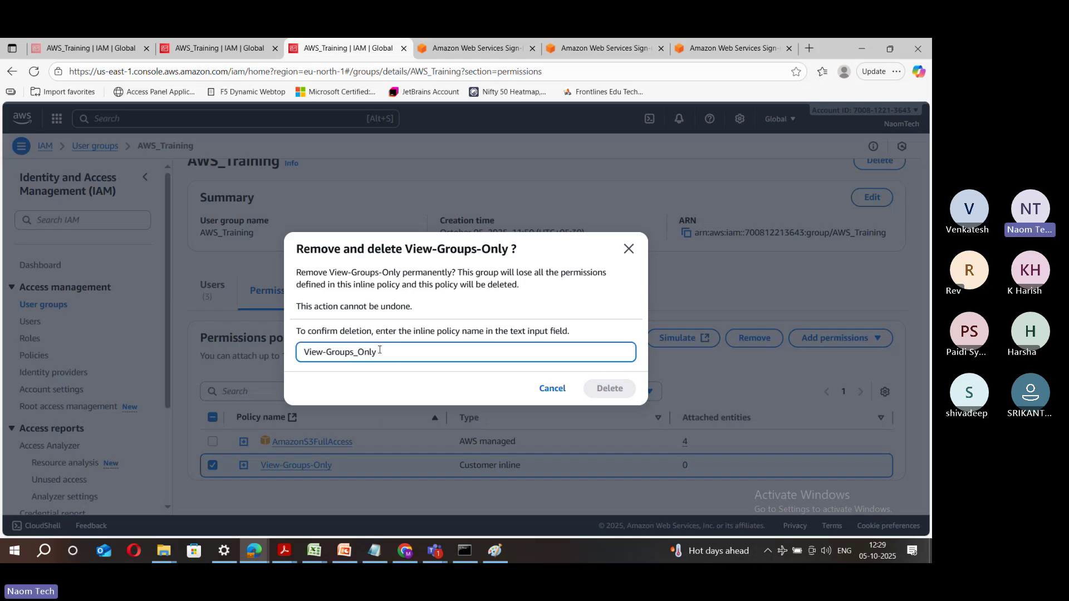
{"action": "key", "text": "BackSpace"}
{"action": "type", "text": "-"}
{"action": "left_click", "coordinate": [607, 390]}
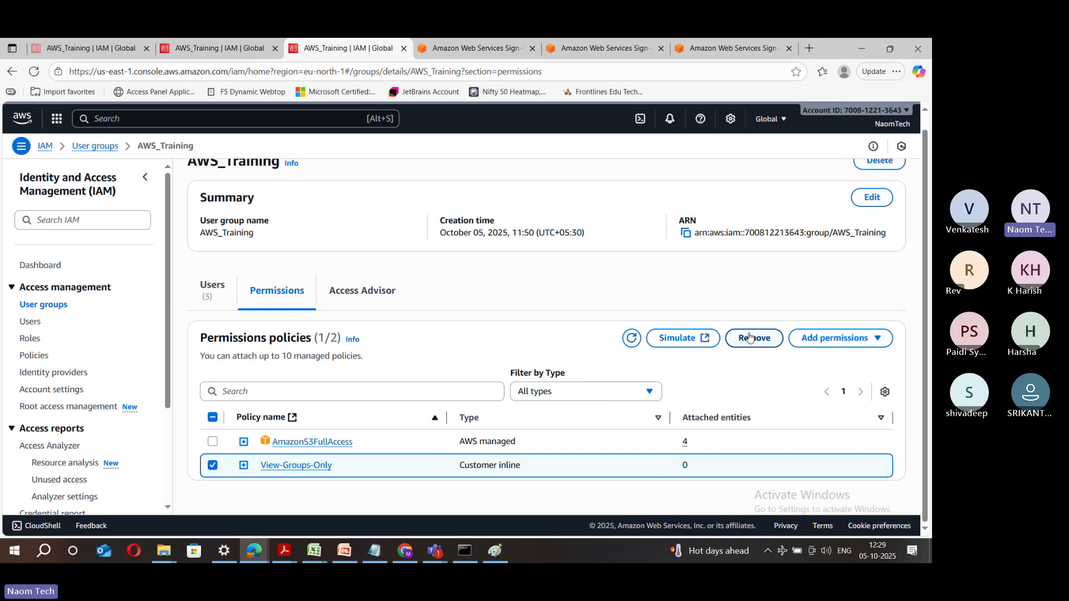
Delete View-Groups-Only by pasting its exact name into the confirmation field and confirming.
{"action": "left_click", "coordinate": [755, 338]}
{"action": "left_click", "coordinate": [398, 351]}
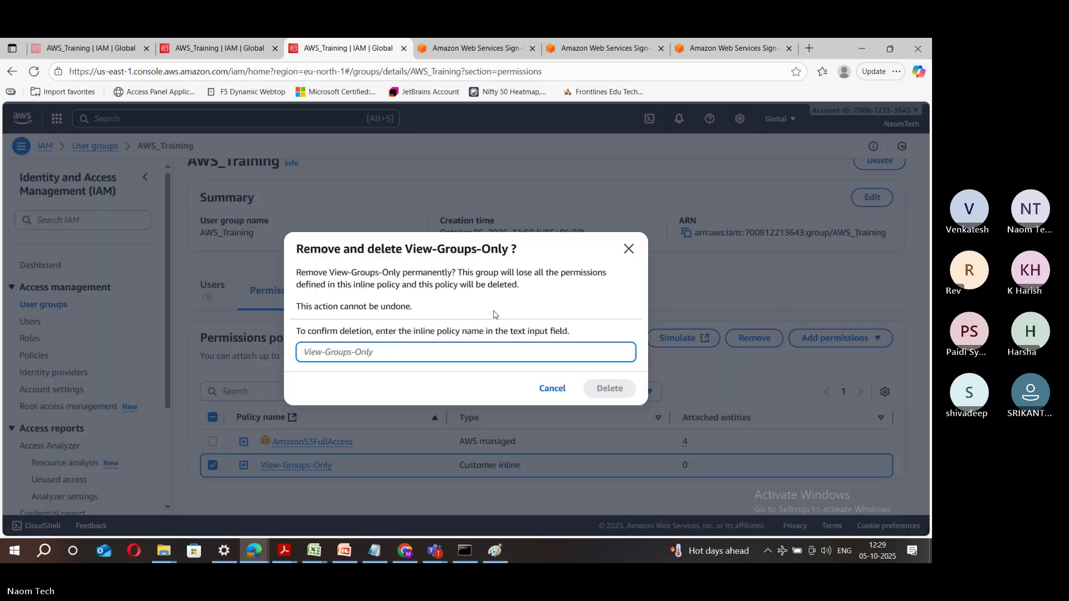
{"action": "left_click", "coordinate": [634, 248]}
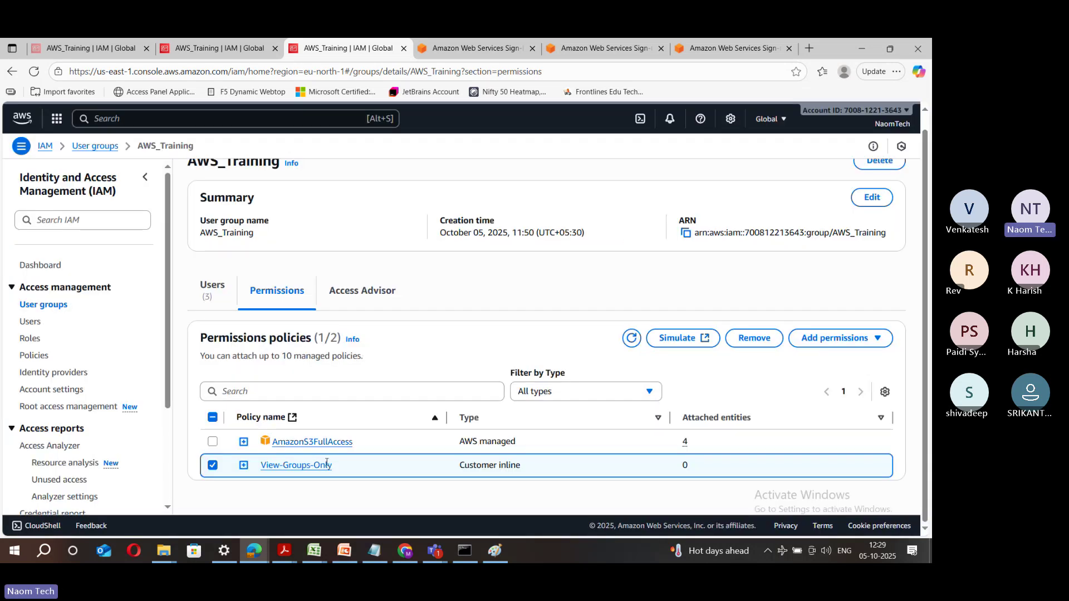
{"action": "left_click_drag", "start_coordinate": [342, 471], "coordinate": [261, 461]}
{"action": "key", "text": "ctrl+c"}
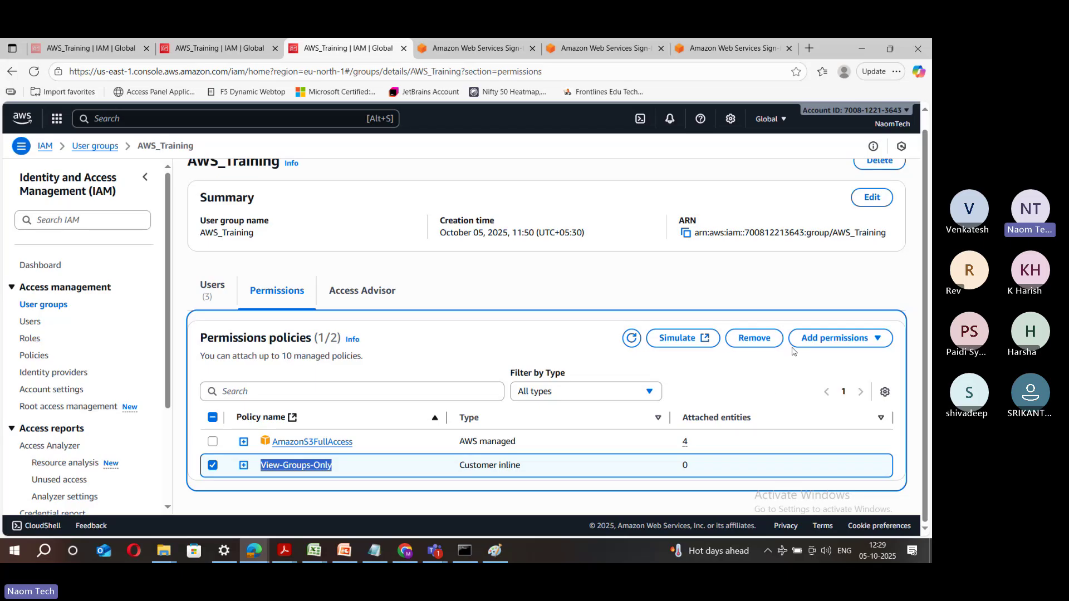
{"action": "left_click", "coordinate": [754, 338]}
{"action": "left_click", "coordinate": [593, 351]}
{"action": "key", "text": "ctrl+v"}
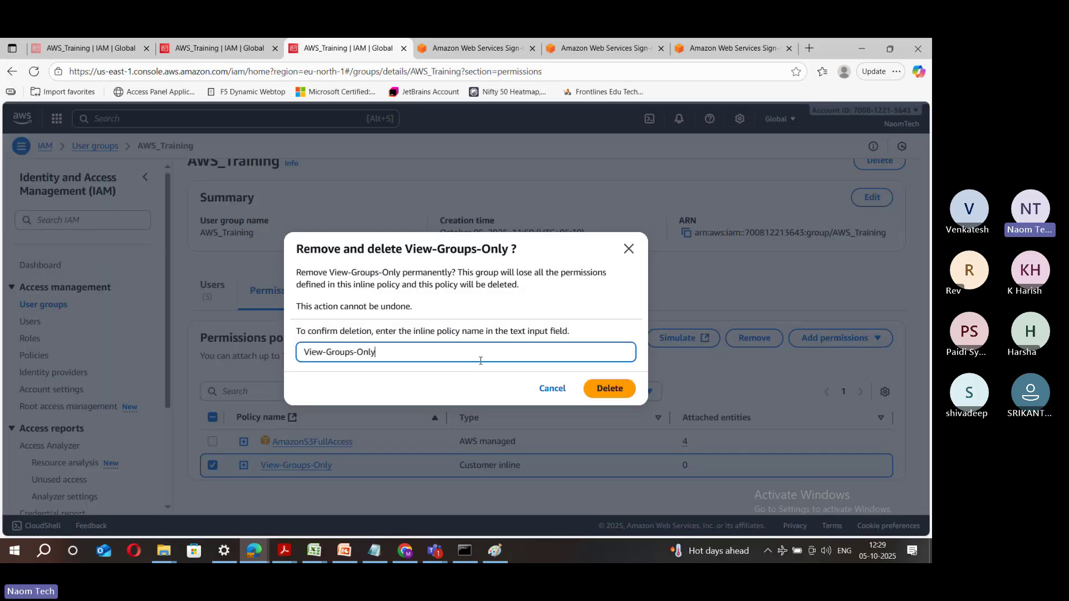
{"action": "left_click", "coordinate": [630, 388]}
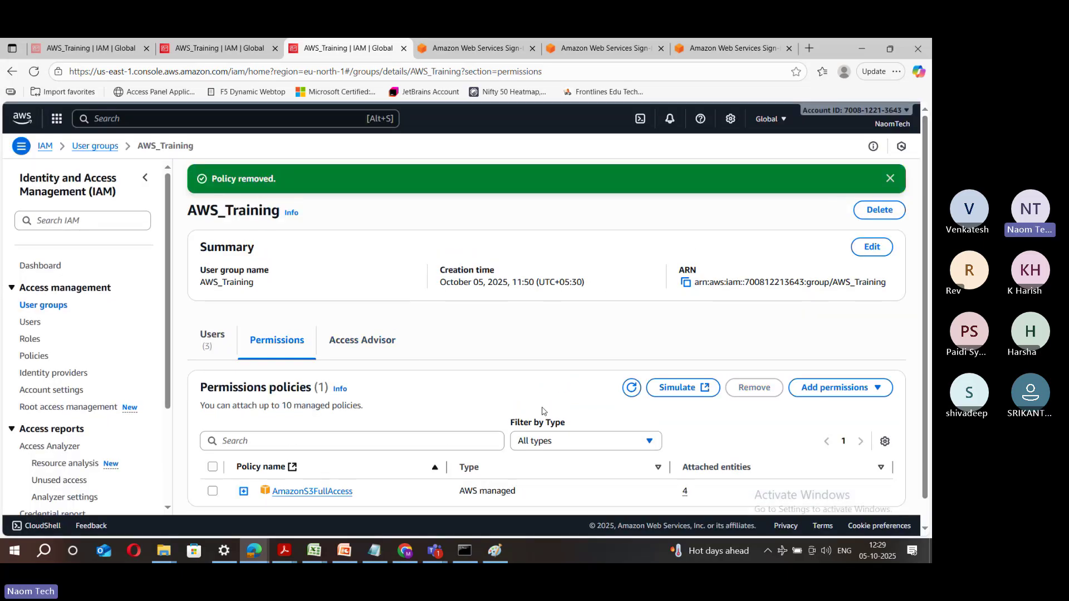
Dismiss the policy removed notice on the AWS_Training group page.
{"action": "left_click", "coordinate": [865, 361]}
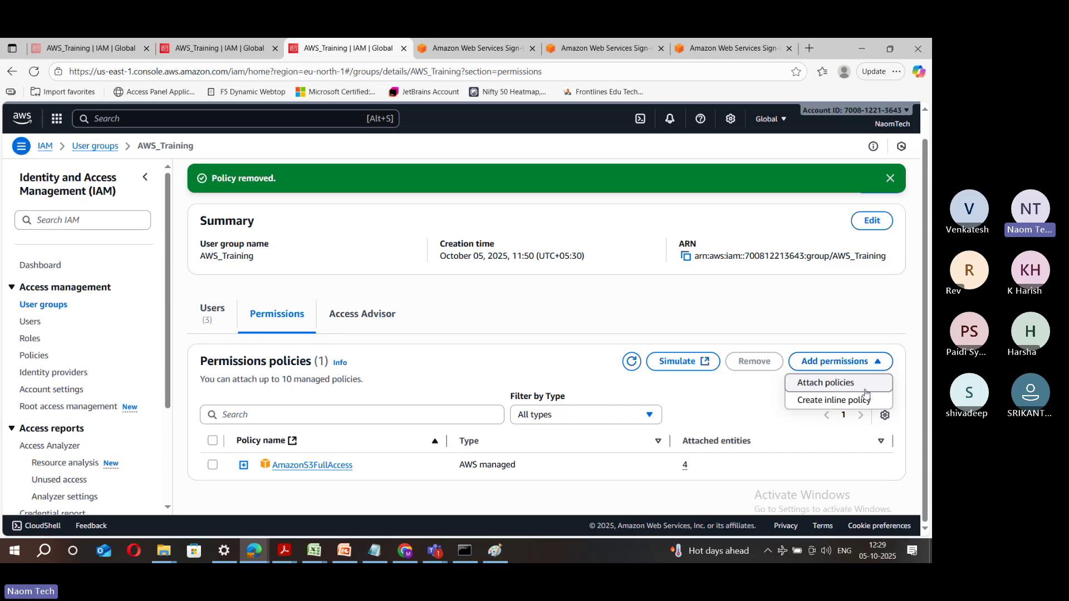
{"action": "left_click", "coordinate": [615, 340]}
{"action": "scroll", "coordinate": [615, 340], "scroll_direction": "up", "scroll_amount": 1}
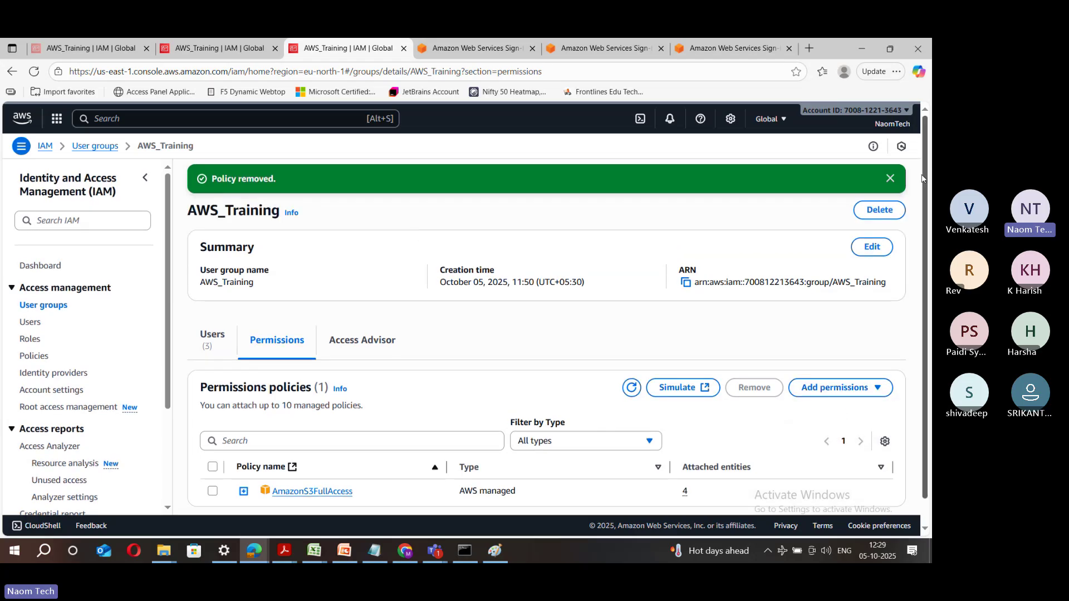
{"action": "left_click", "coordinate": [890, 178]}
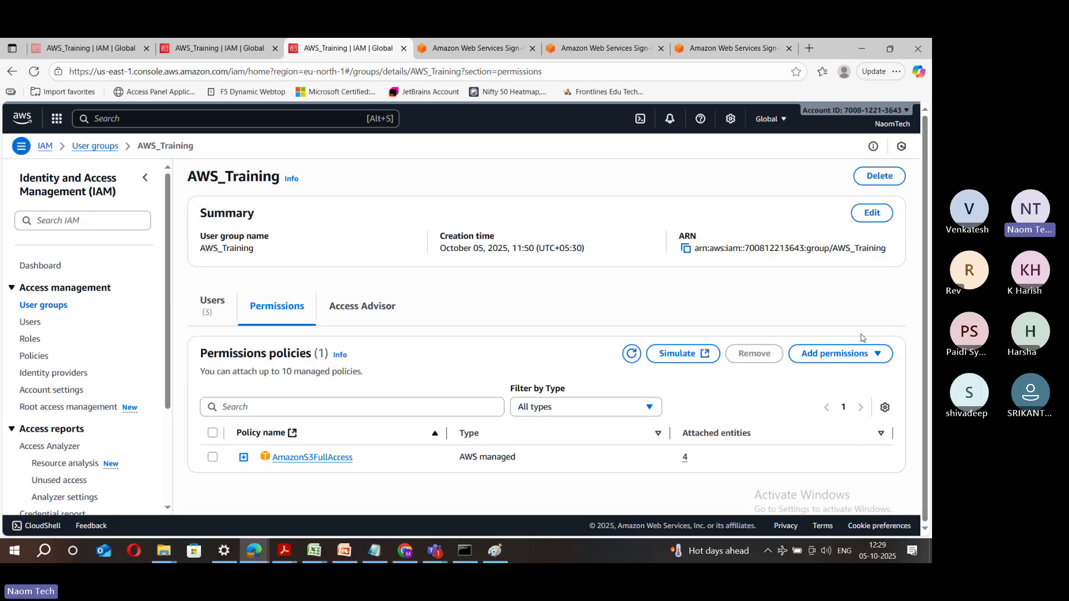
Start a new inline policy for AWS_Training with IAM as the service.
{"action": "left_click", "coordinate": [865, 354]}
{"action": "left_click", "coordinate": [836, 392]}
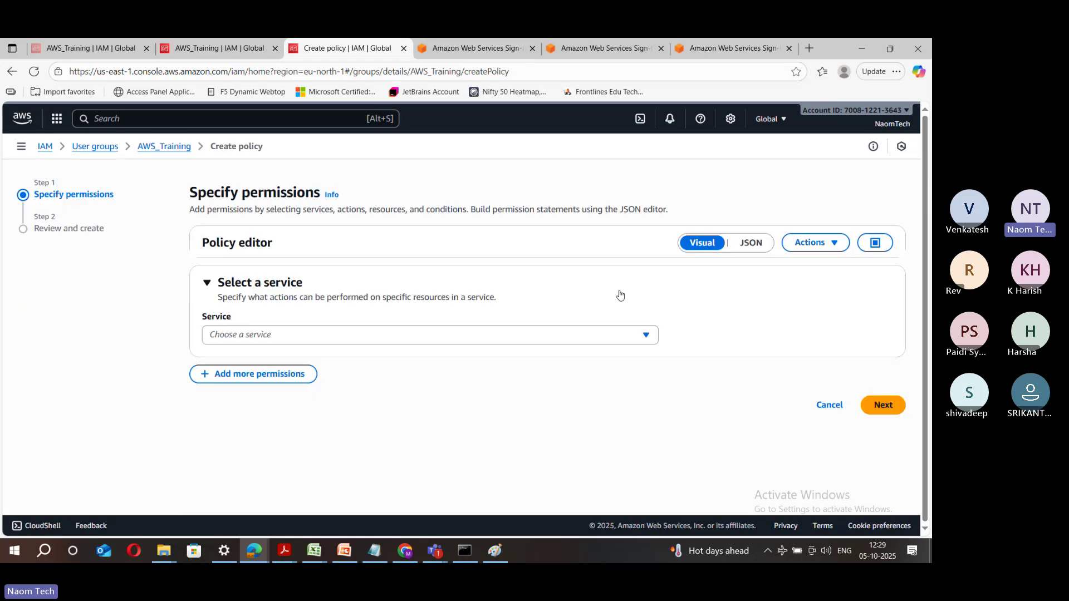
{"action": "left_click", "coordinate": [388, 335]}
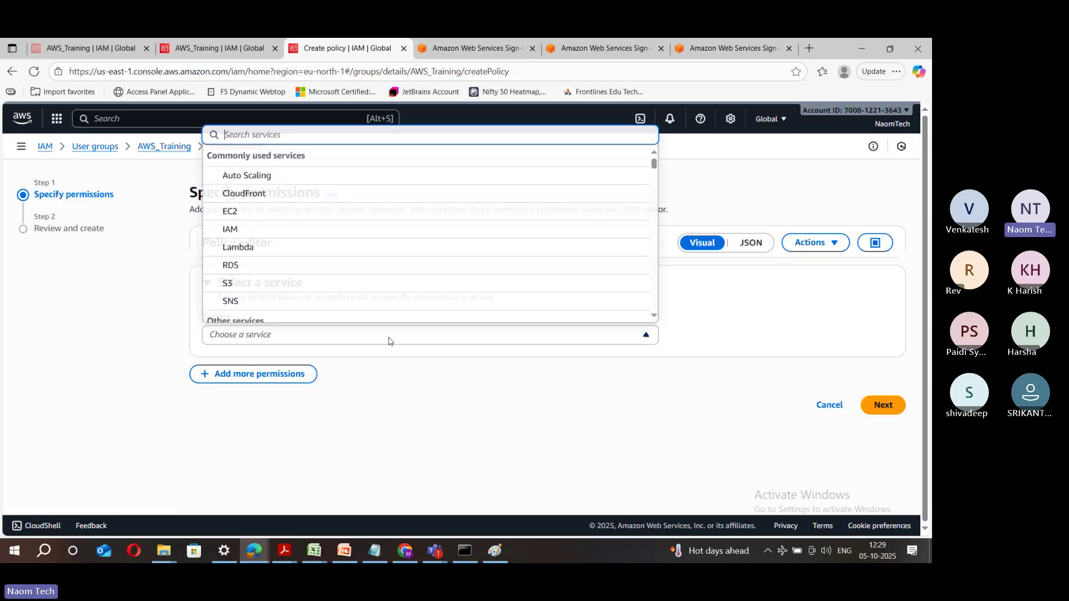
{"action": "left_click", "coordinate": [270, 227]}
Allow the ListGroups (List) and GetGroup (Read) IAM actions, then return to the ChatGPT chat.
{"action": "scroll", "coordinate": [112, 342], "scroll_direction": "down", "scroll_amount": 1}
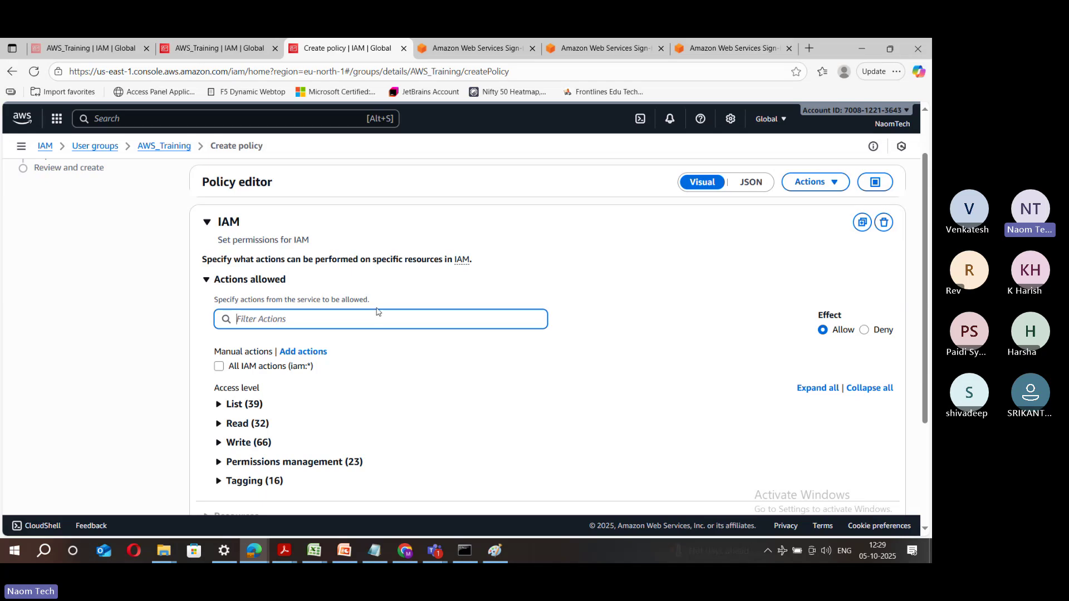
{"action": "scroll", "coordinate": [223, 405], "scroll_direction": "down", "scroll_amount": 2}
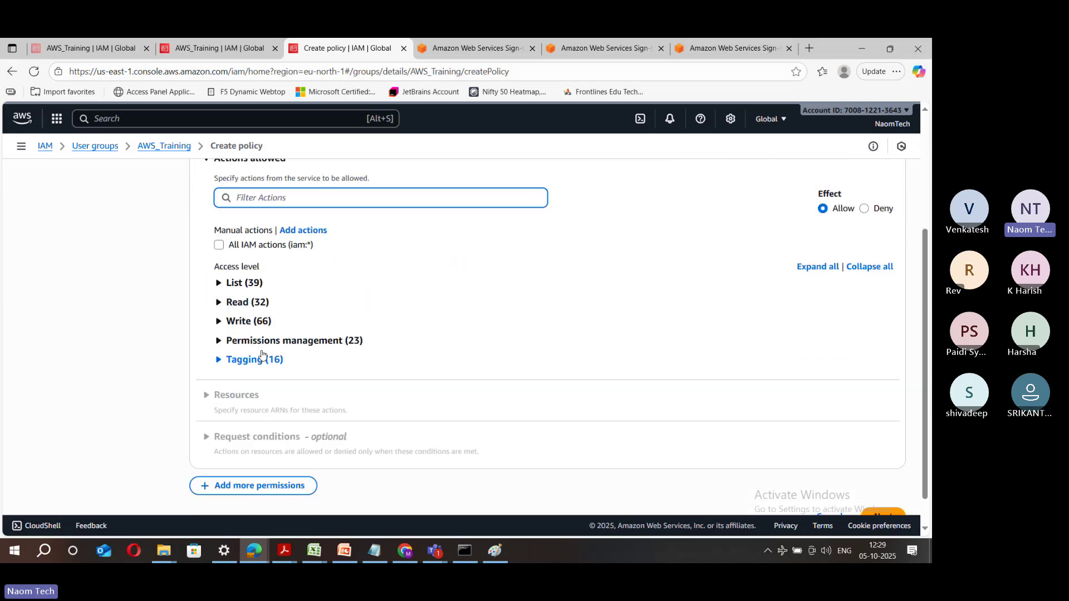
{"action": "left_click", "coordinate": [221, 284]}
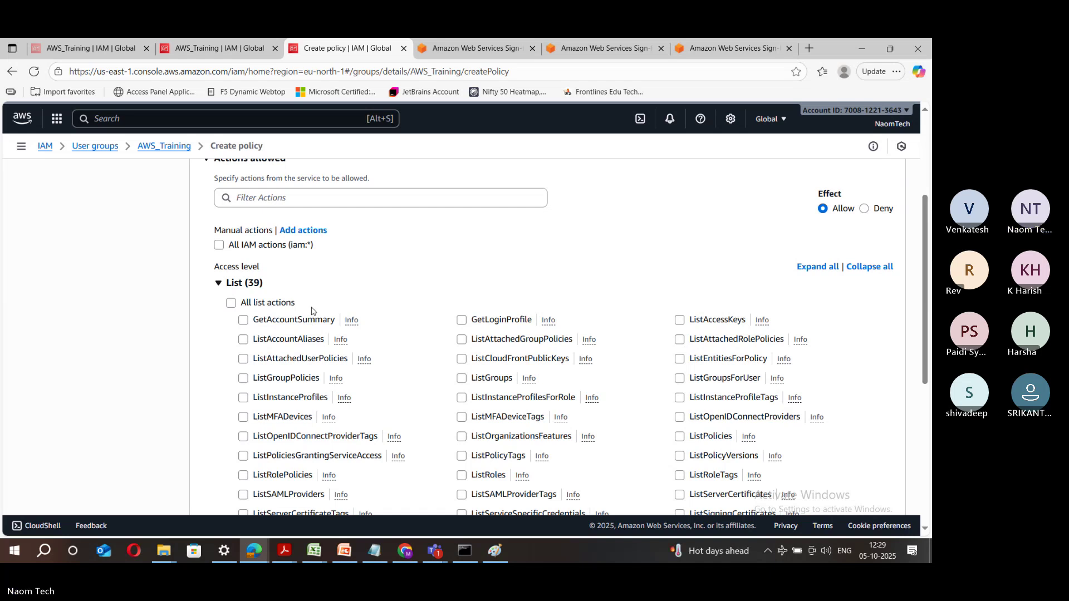
{"action": "scroll", "coordinate": [312, 310], "scroll_direction": "down", "scroll_amount": 1}
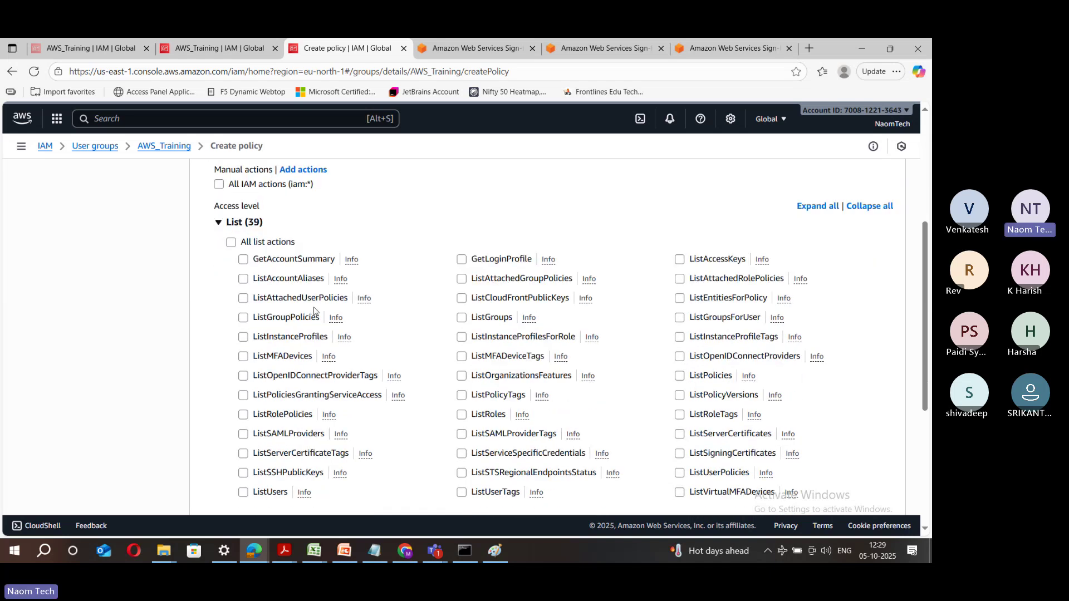
{"action": "left_click", "coordinate": [461, 317]}
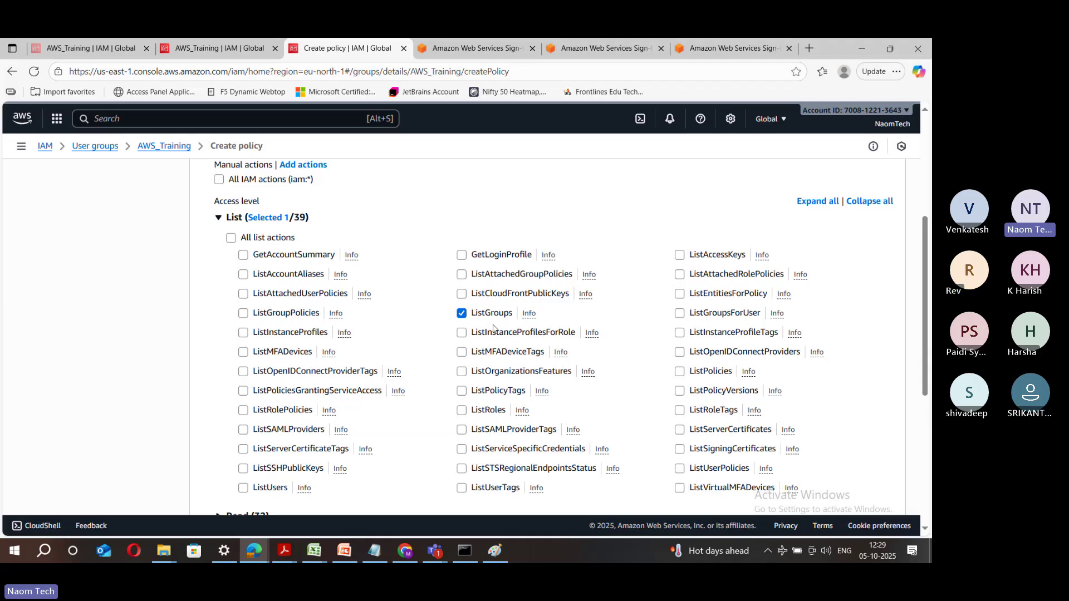
{"action": "scroll", "coordinate": [493, 329], "scroll_direction": "down", "scroll_amount": 3}
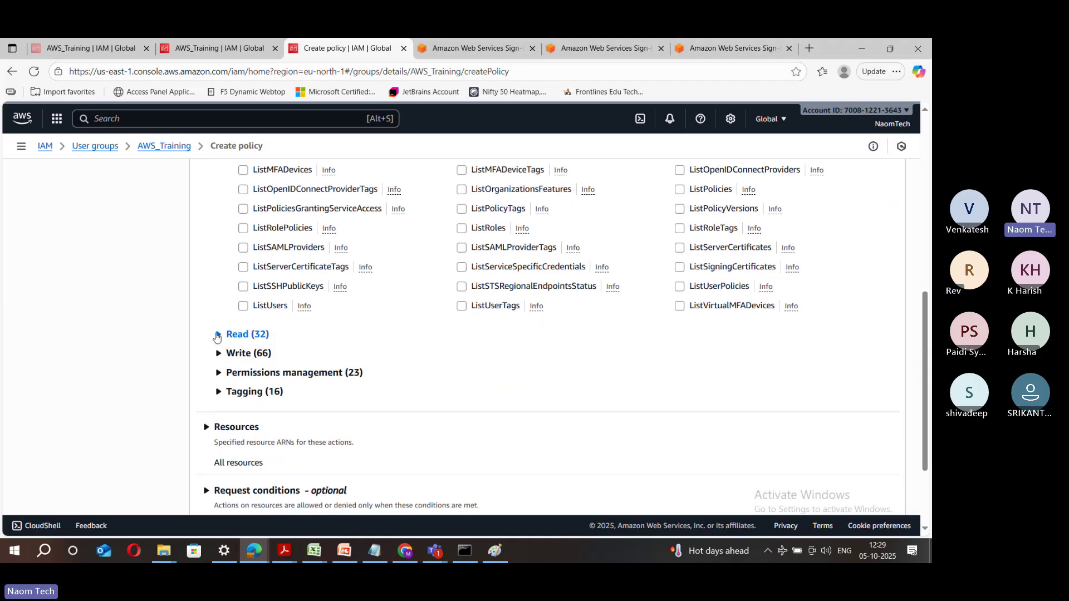
{"action": "left_click", "coordinate": [217, 335]}
{"action": "scroll", "coordinate": [318, 319], "scroll_direction": "down", "scroll_amount": 3}
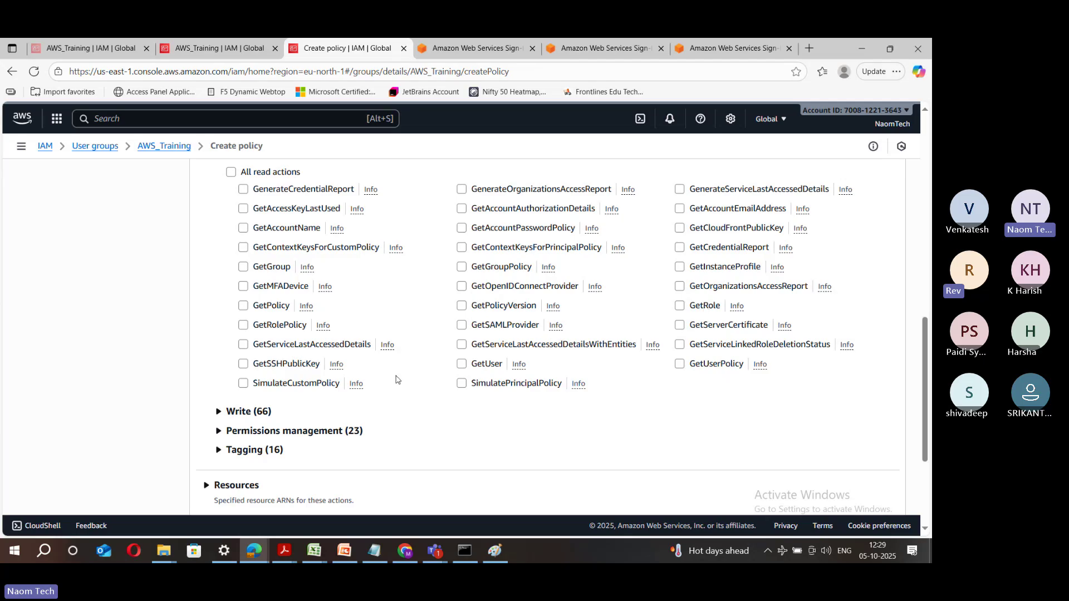
{"action": "left_click", "coordinate": [243, 267]}
{"action": "scroll", "coordinate": [411, 334], "scroll_direction": "down", "scroll_amount": 3}
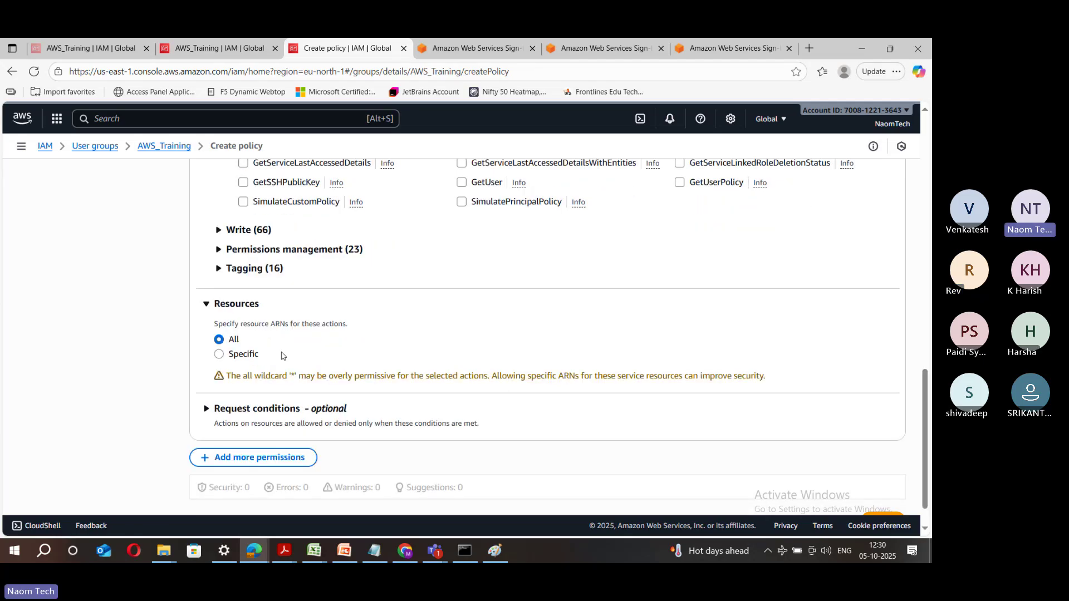
{"action": "left_click", "coordinate": [404, 553]}
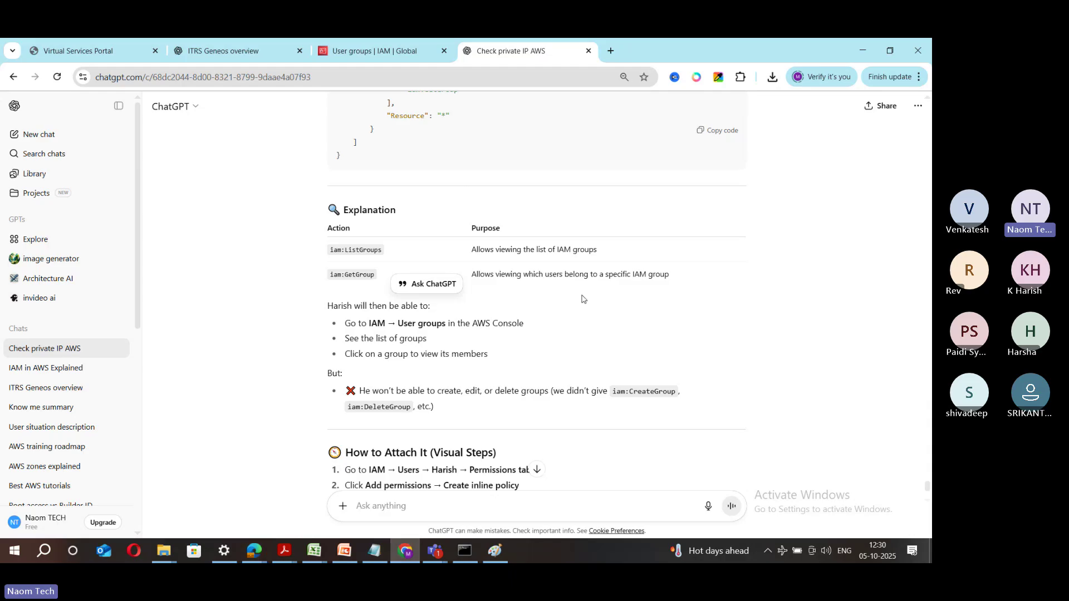
Scroll through ChatGPT's AllowViewIAMGroups JSON policy granting iam:ListGroups and iam:GetGroup.
{"action": "scroll", "coordinate": [592, 316], "scroll_direction": "up", "scroll_amount": 5}
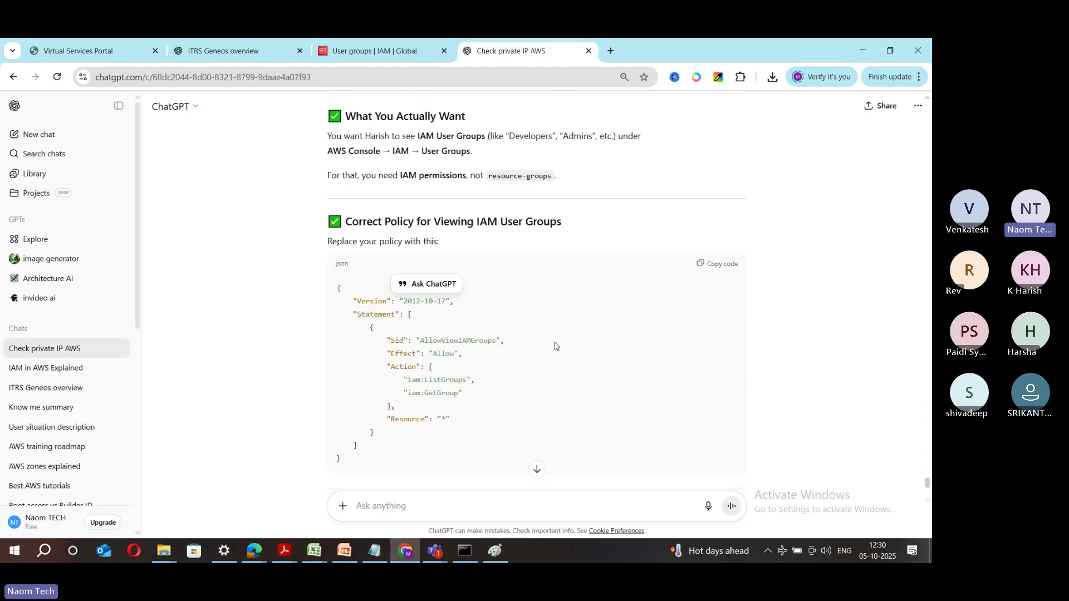
{"action": "scroll", "coordinate": [556, 346], "scroll_direction": "up", "scroll_amount": 1}
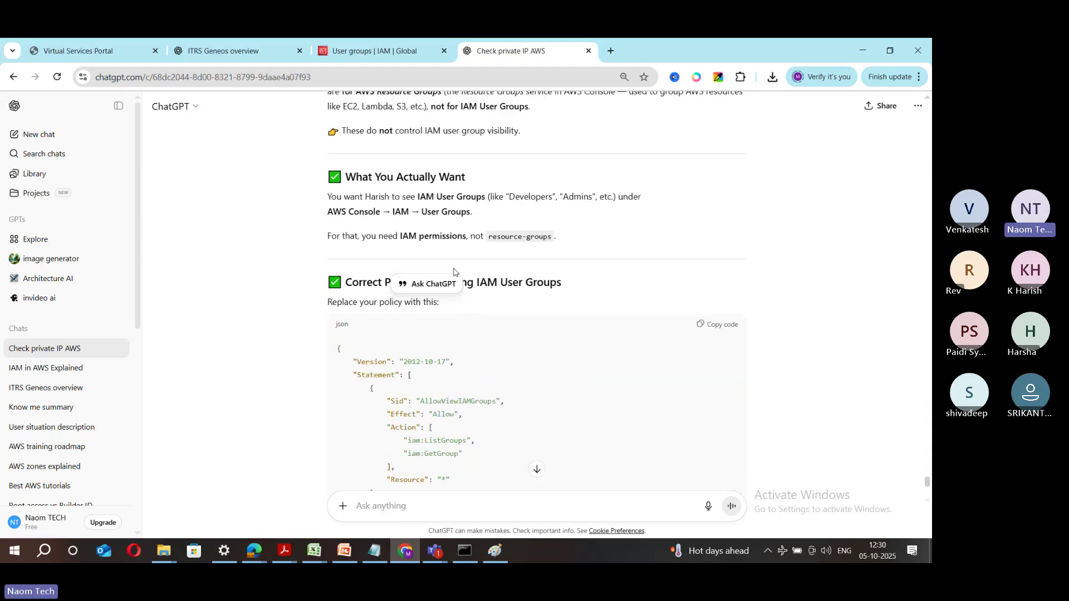
{"action": "scroll", "coordinate": [484, 267], "scroll_direction": "down", "scroll_amount": 1}
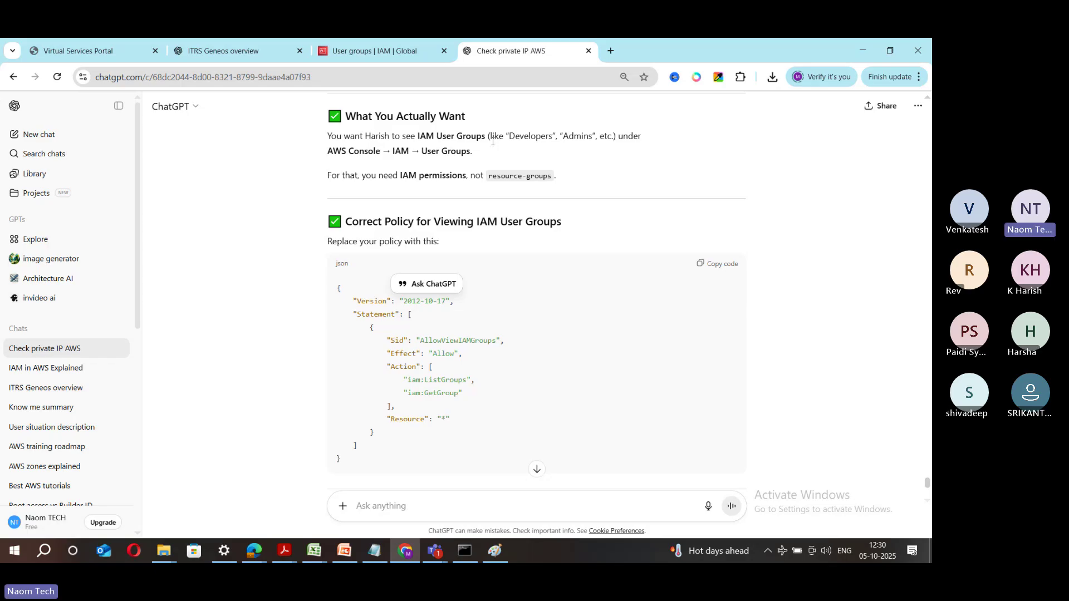
Back in the policy editor, name the inline policy ViewIAMGroups and create it.
{"action": "left_click", "coordinate": [862, 50]}
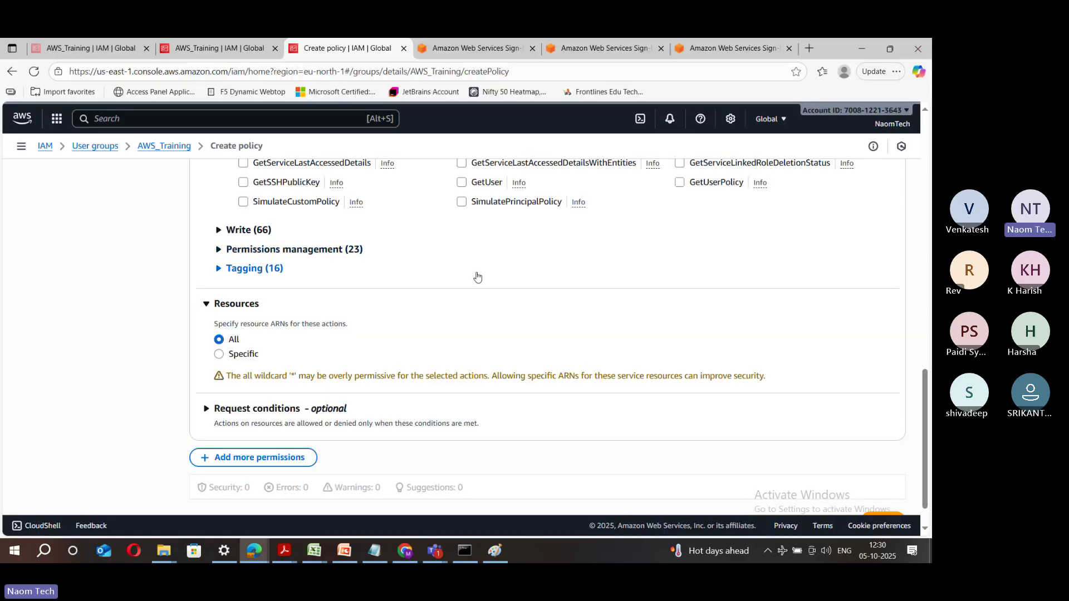
{"action": "scroll", "coordinate": [477, 278], "scroll_direction": "down", "scroll_amount": 1}
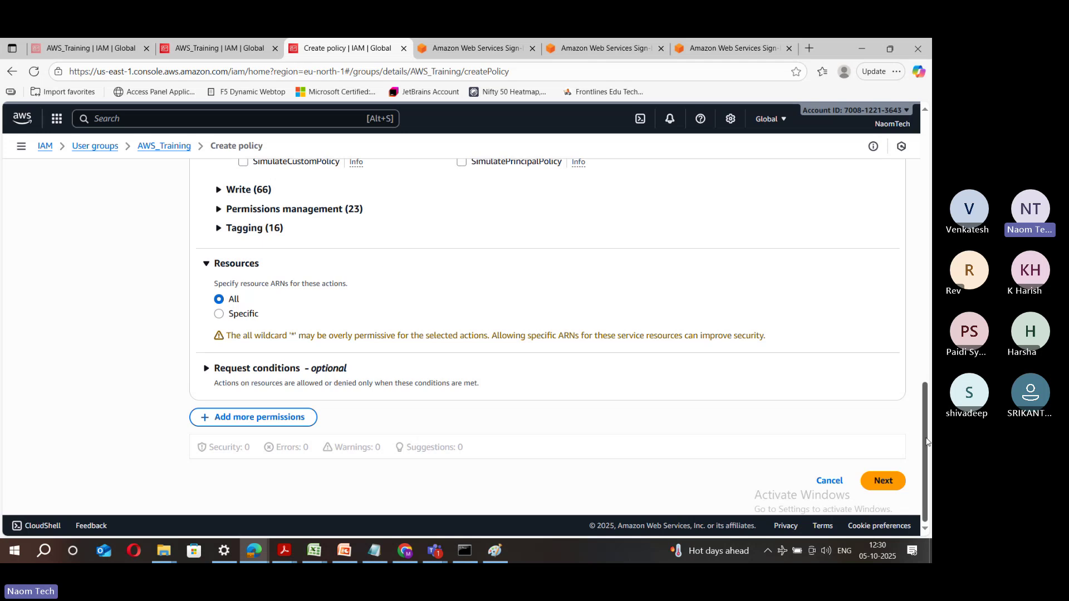
{"action": "left_click", "coordinate": [885, 482]}
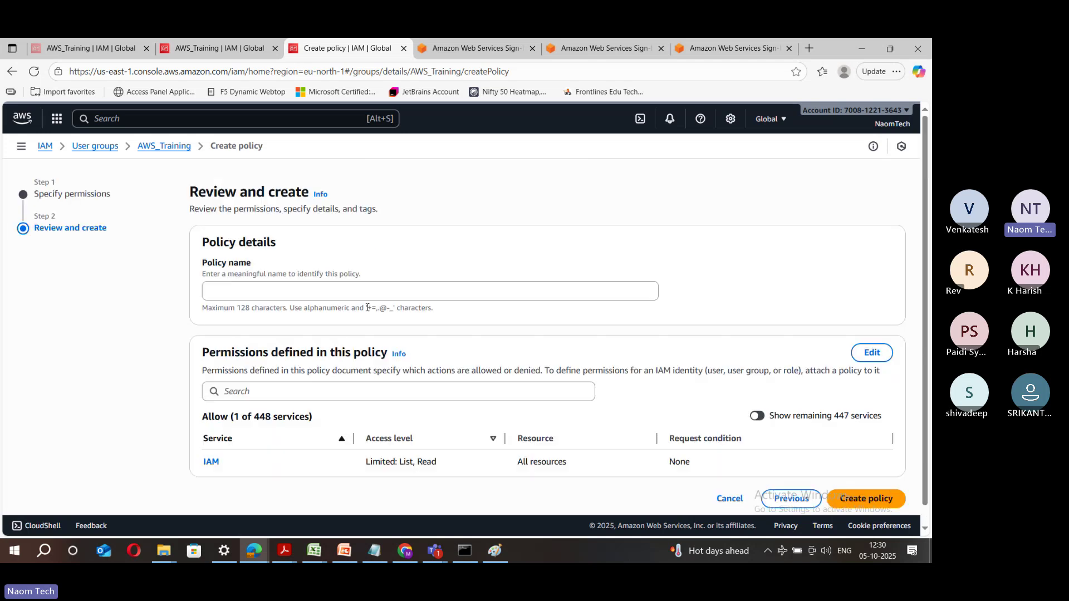
{"action": "left_click", "coordinate": [324, 294]}
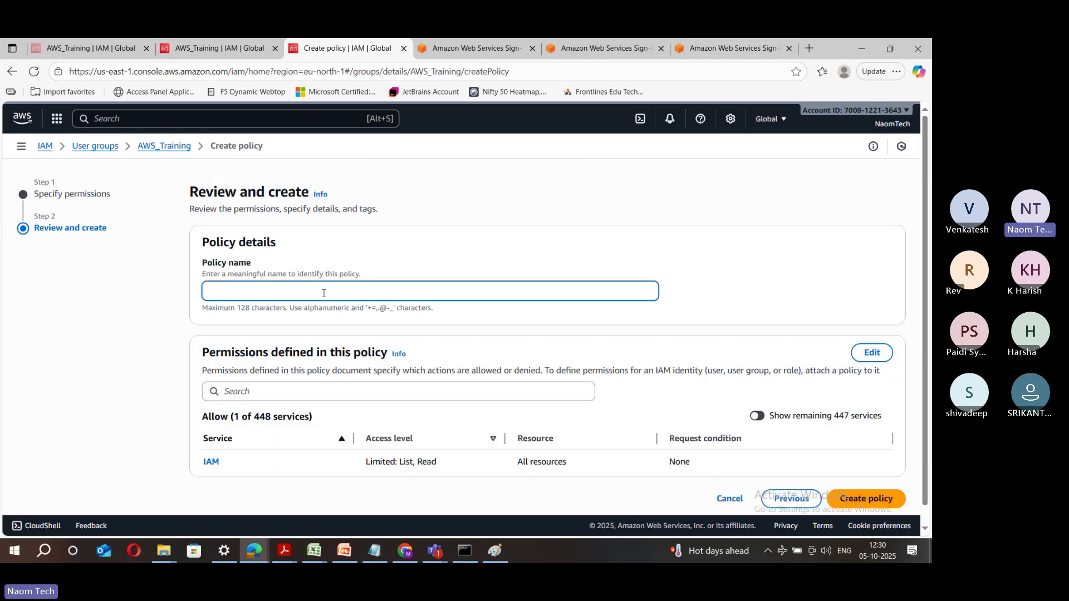
{"action": "type", "text": "IA"}
{"action": "key", "text": "BackSpace"}
{"action": "key", "text": "BackSpace"}
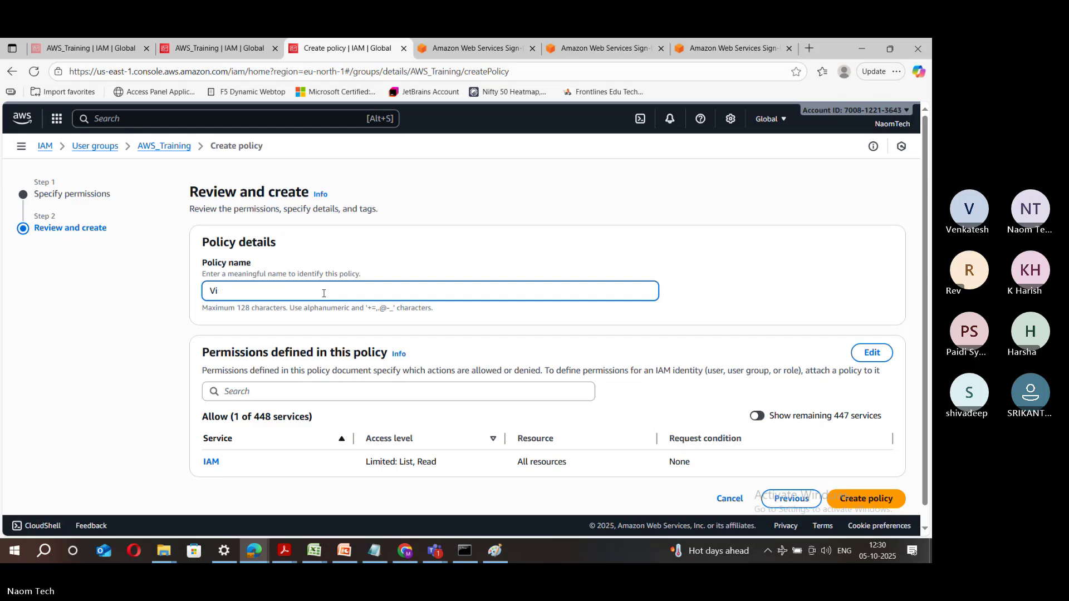
{"action": "type", "text": "View"}
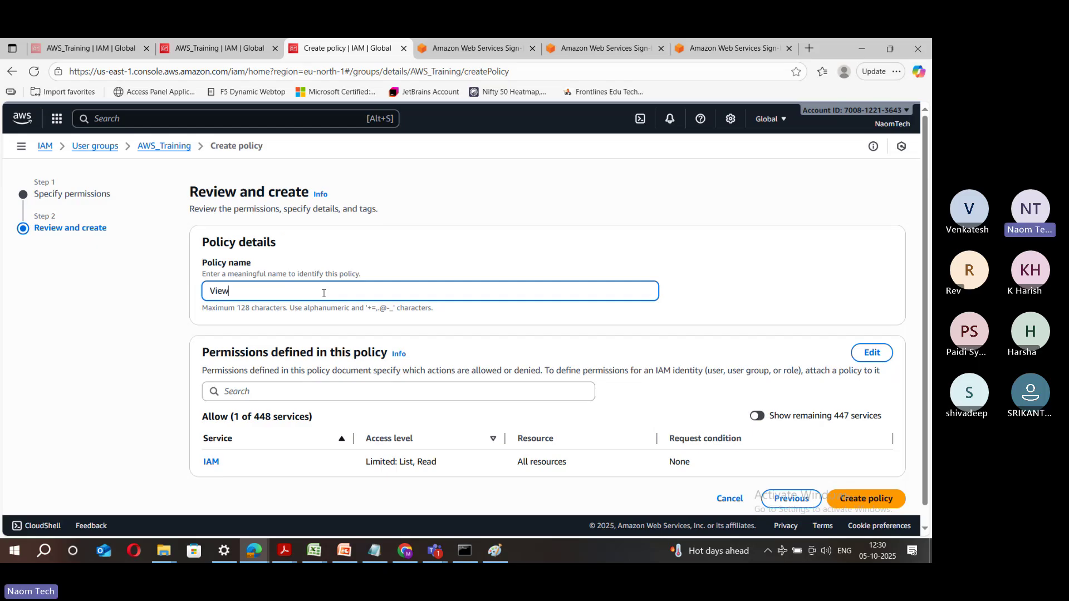
{"action": "type", "text": "IAMGroups"}
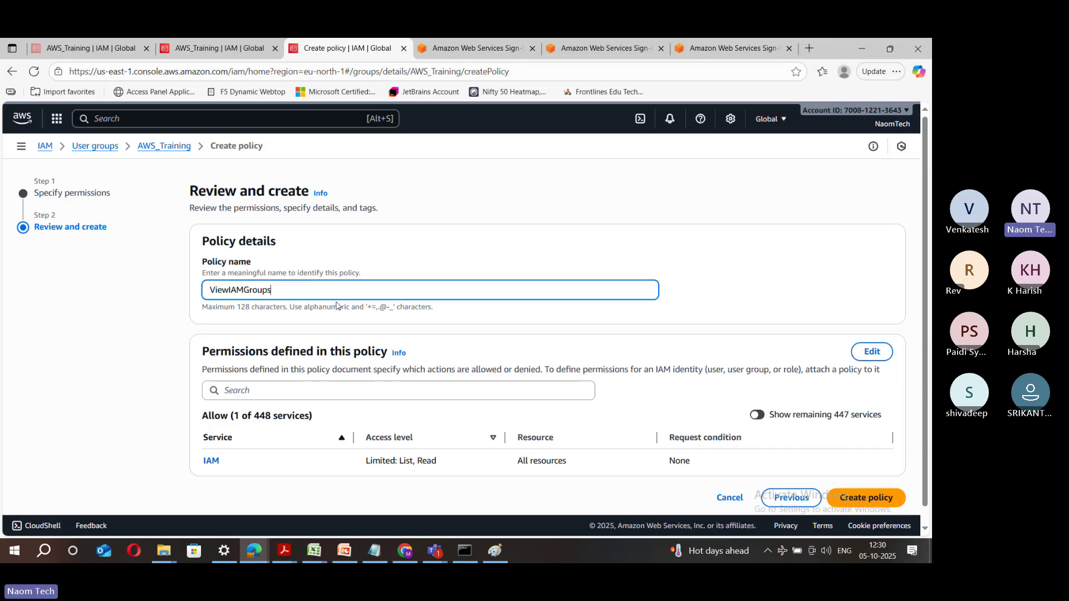
{"action": "scroll", "coordinate": [337, 305], "scroll_direction": "down", "scroll_amount": 1}
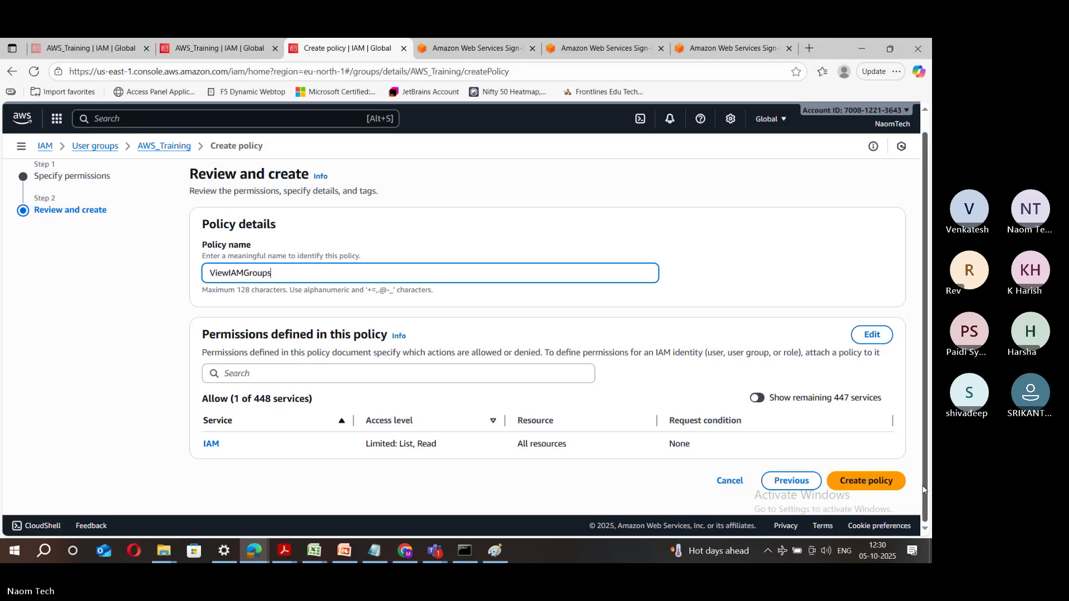
{"action": "left_click", "coordinate": [885, 482]}
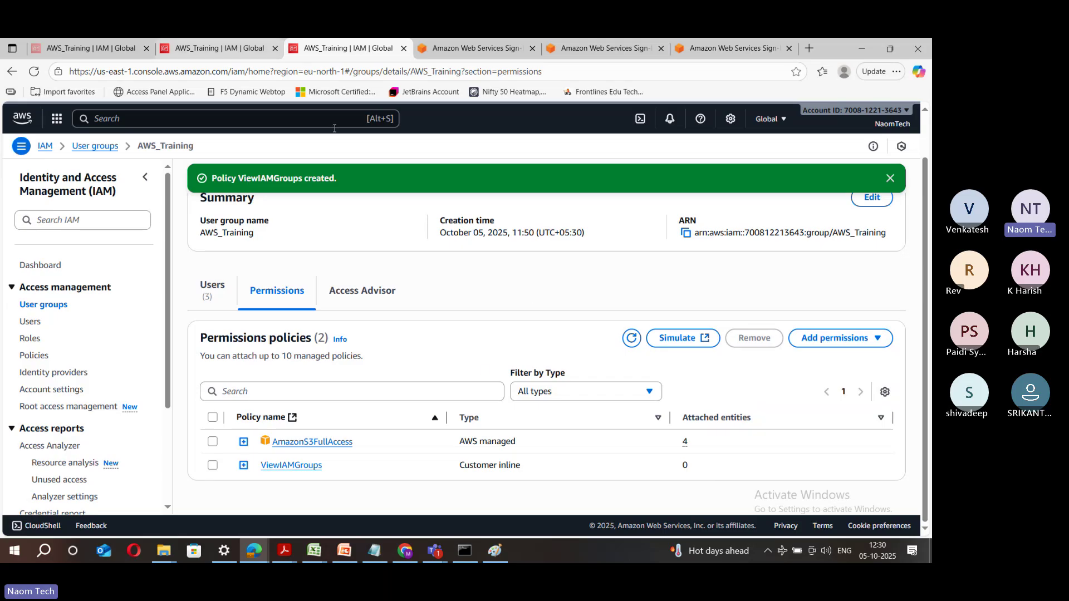
Reload the test user's IAM user groups tab in Chrome, then return to AWS_Training's permissions.
{"action": "left_click", "coordinate": [401, 551]}
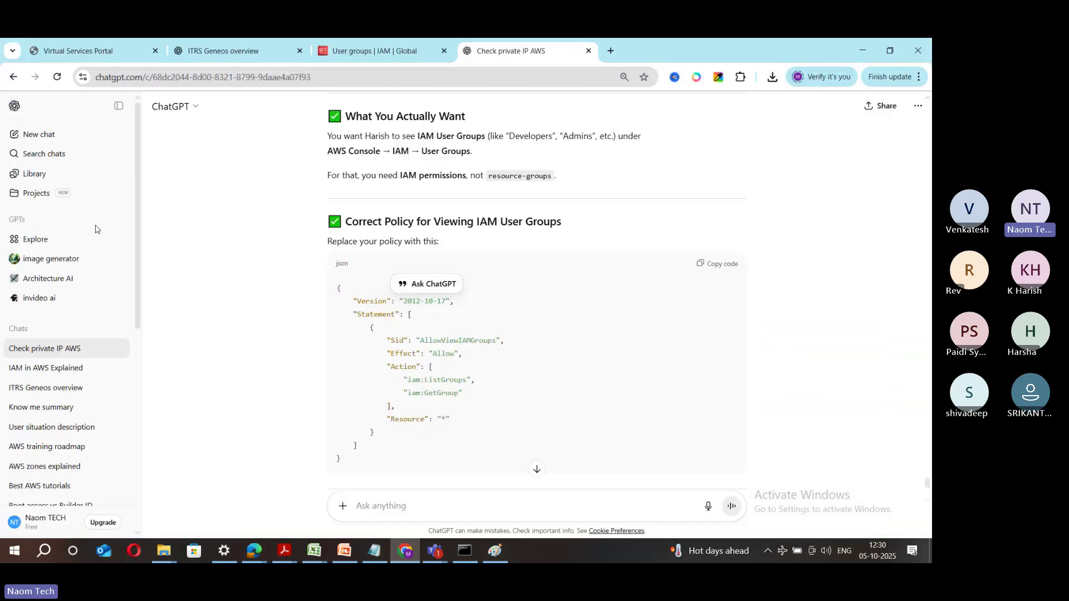
{"action": "key", "text": "ctrl+shift+Tab"}
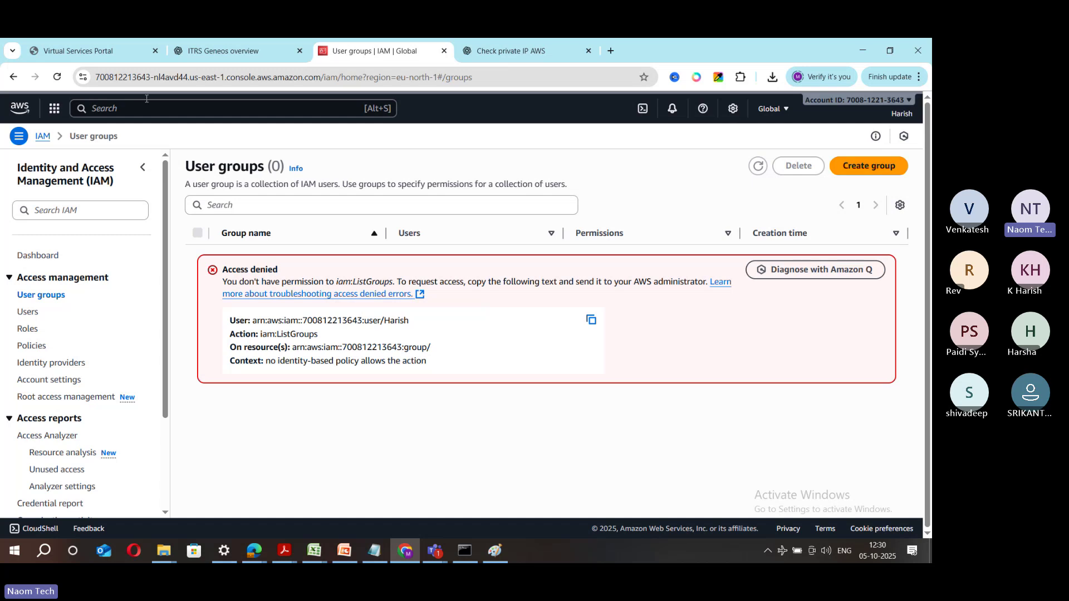
{"action": "left_click", "coordinate": [56, 76]}
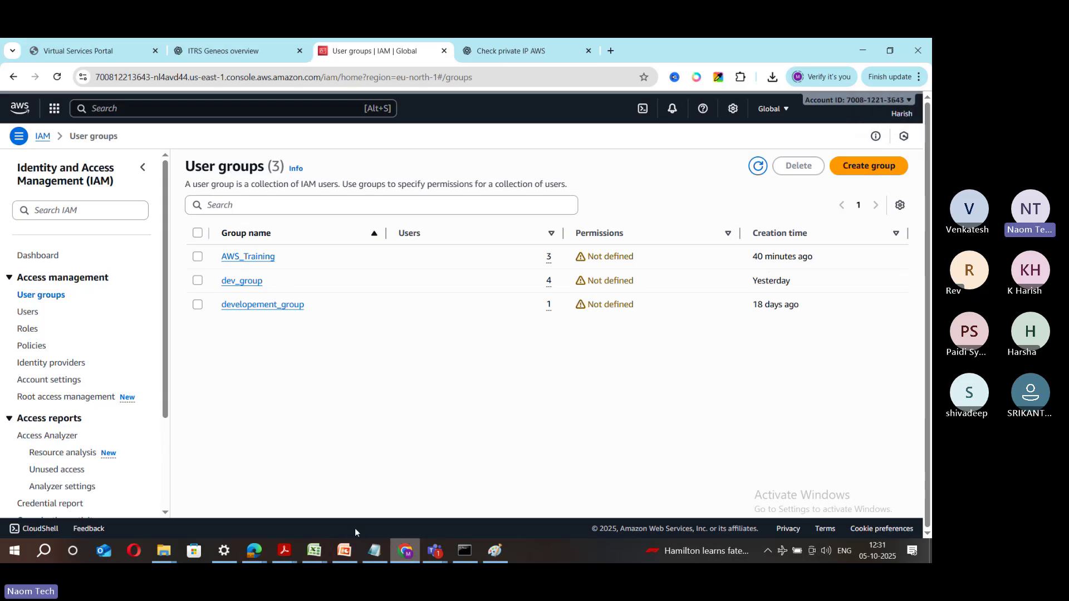
{"action": "mouse_move", "coordinate": [254, 551]}
{"action": "left_click", "coordinate": [116, 495]}
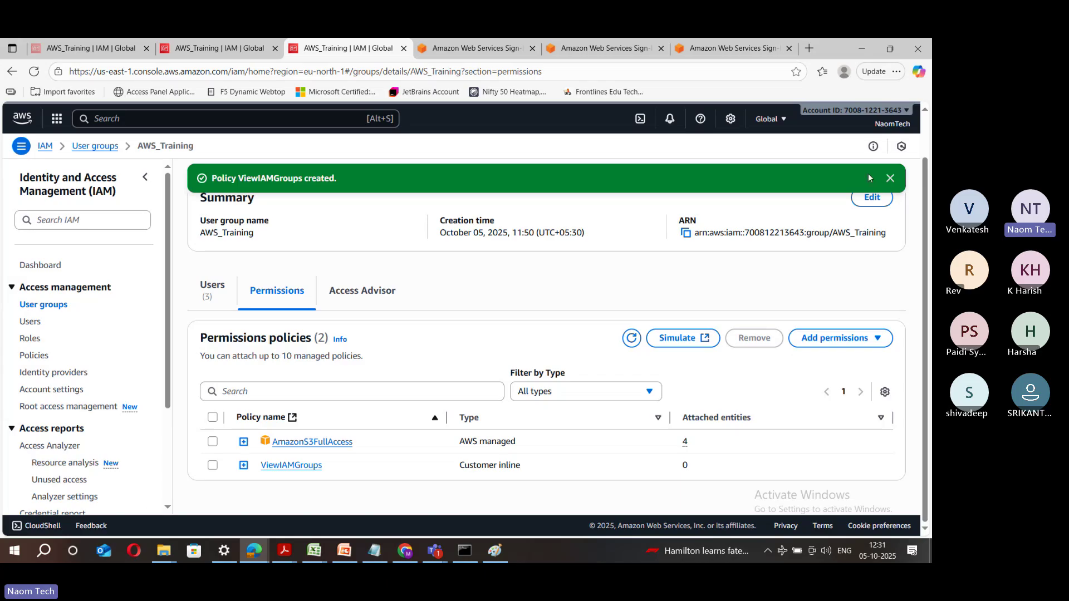
Dismiss the ViewIAMGroups created notice, check the user groups list, then bring up the AWS Made Simple meeting.
{"action": "left_click", "coordinate": [890, 178]}
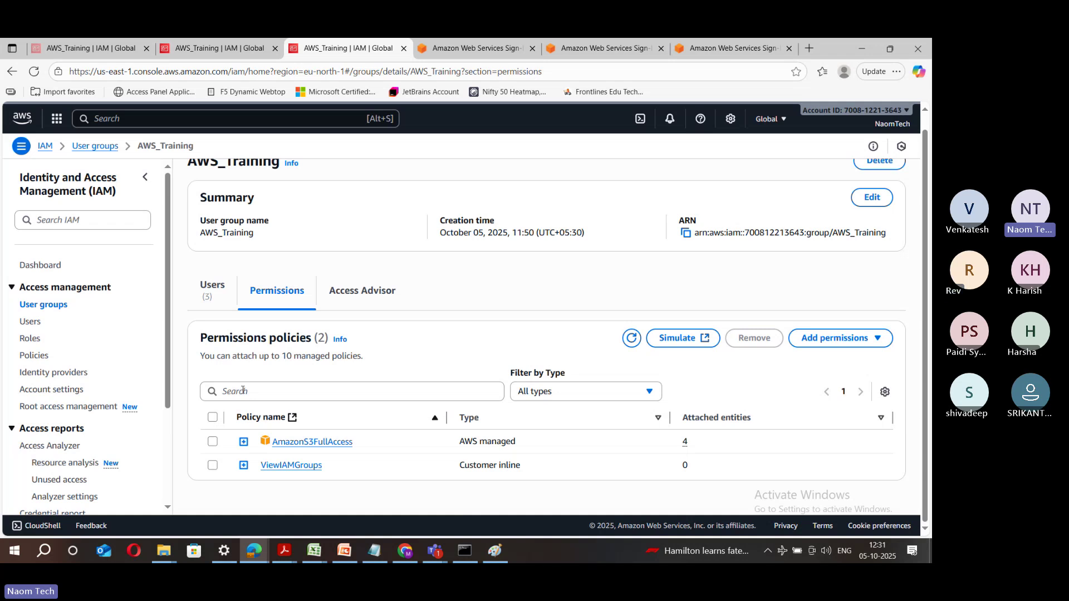
{"action": "left_click", "coordinate": [406, 550]}
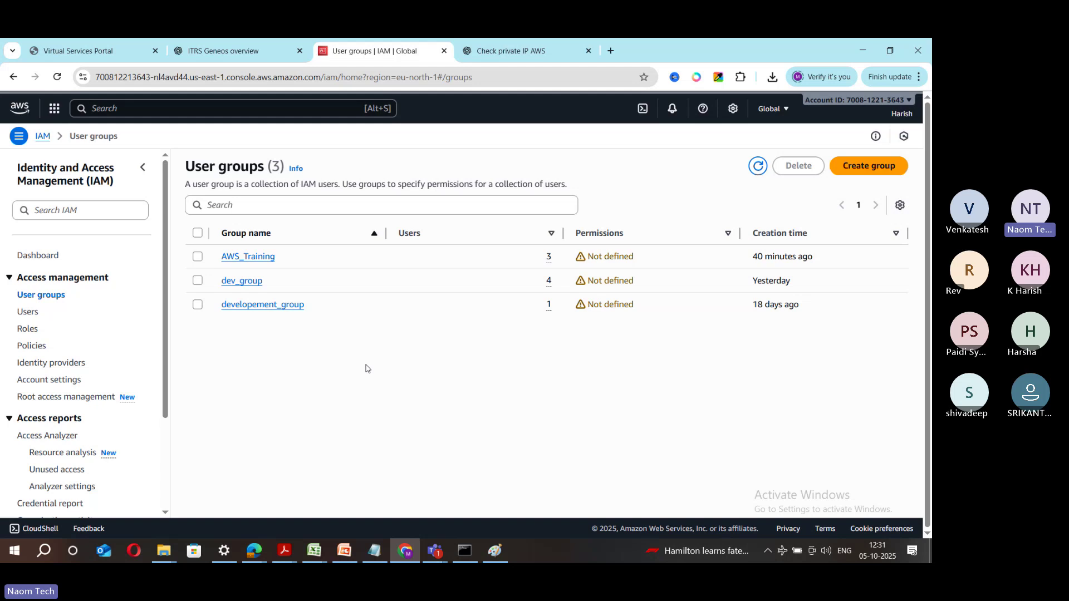
{"action": "left_click", "coordinate": [437, 553]}
{"action": "left_click", "coordinate": [385, 482]}
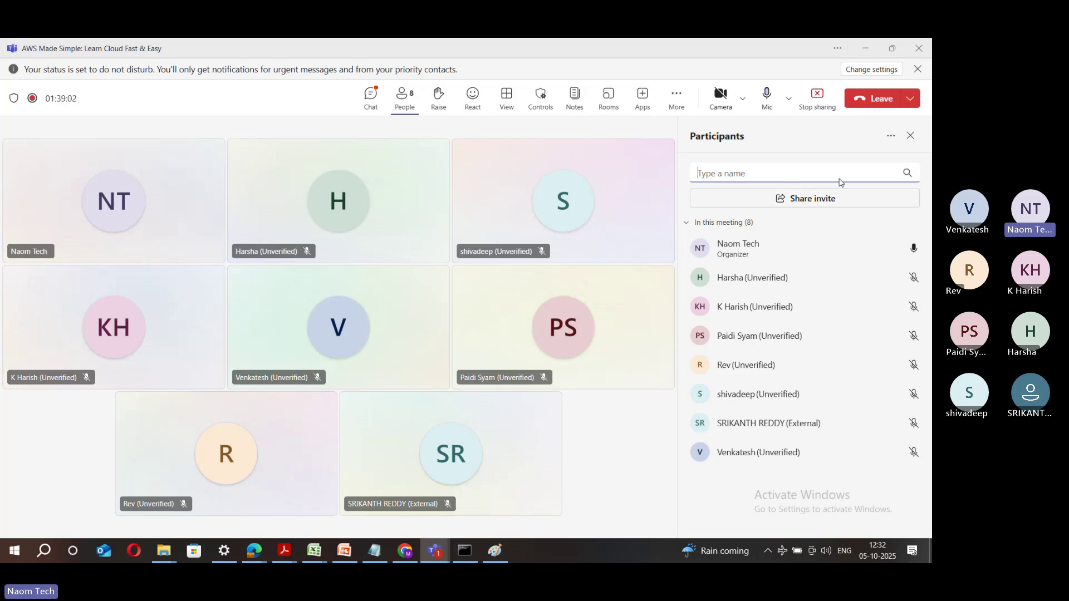
Minimize the Teams meeting and bring the Notepad IAM class notes forward.
{"action": "left_click", "coordinate": [872, 55]}
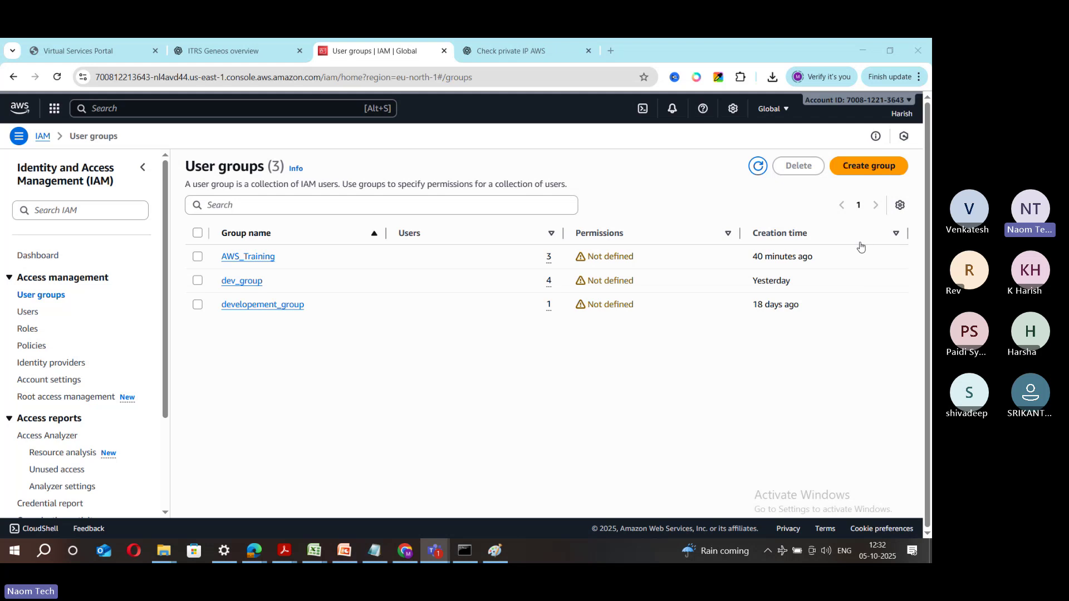
{"action": "left_click", "coordinate": [373, 551]}
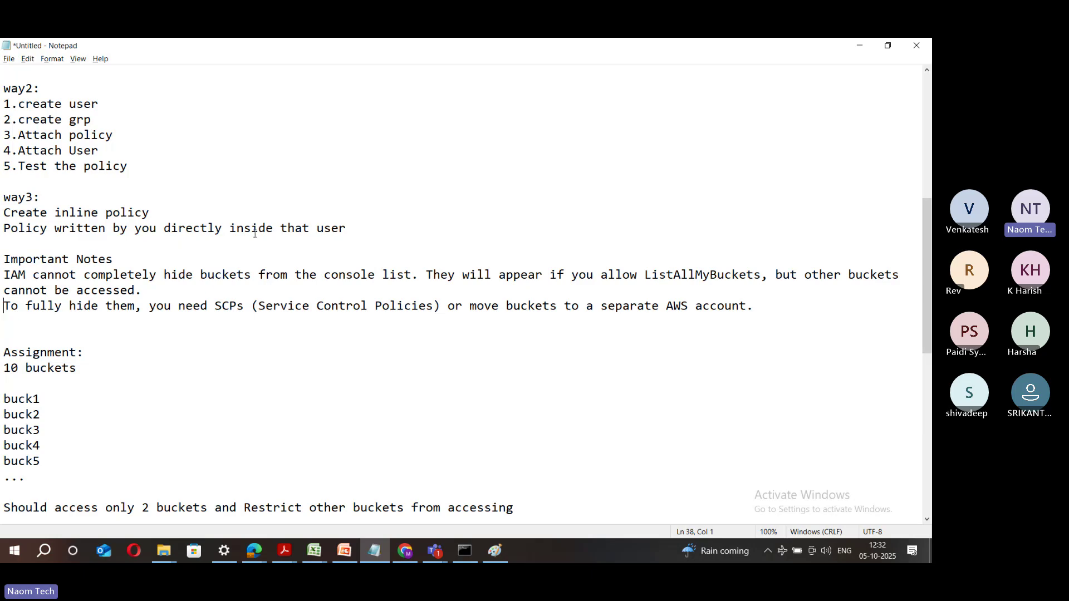
{"action": "scroll", "coordinate": [287, 264], "scroll_direction": "down", "scroll_amount": 2}
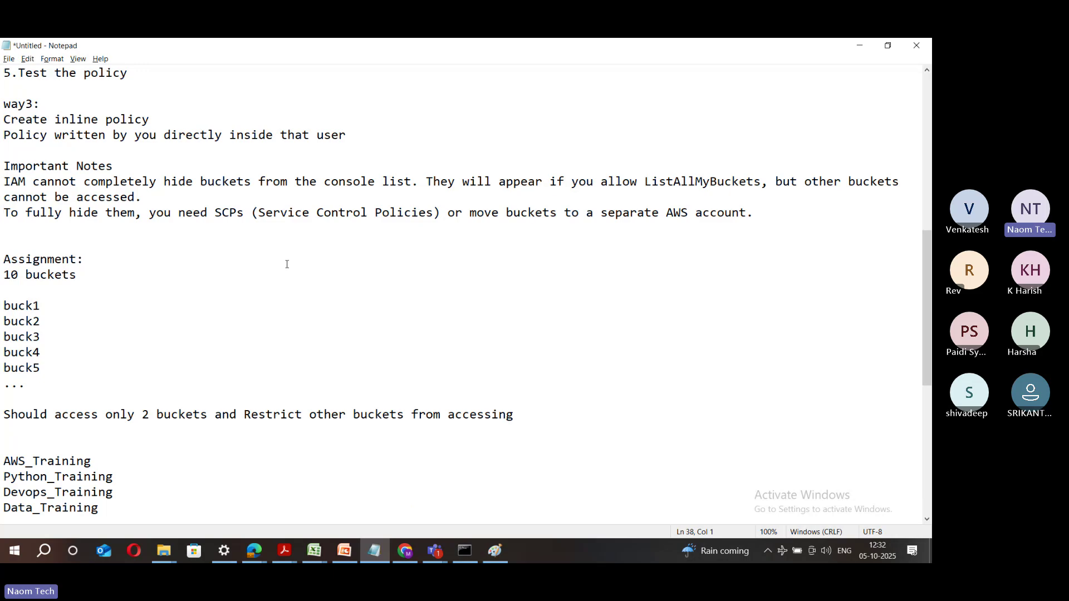
{"action": "scroll", "coordinate": [286, 264], "scroll_direction": "down", "scroll_amount": 2}
{"action": "scroll", "coordinate": [286, 270], "scroll_direction": "down", "scroll_amount": 3}
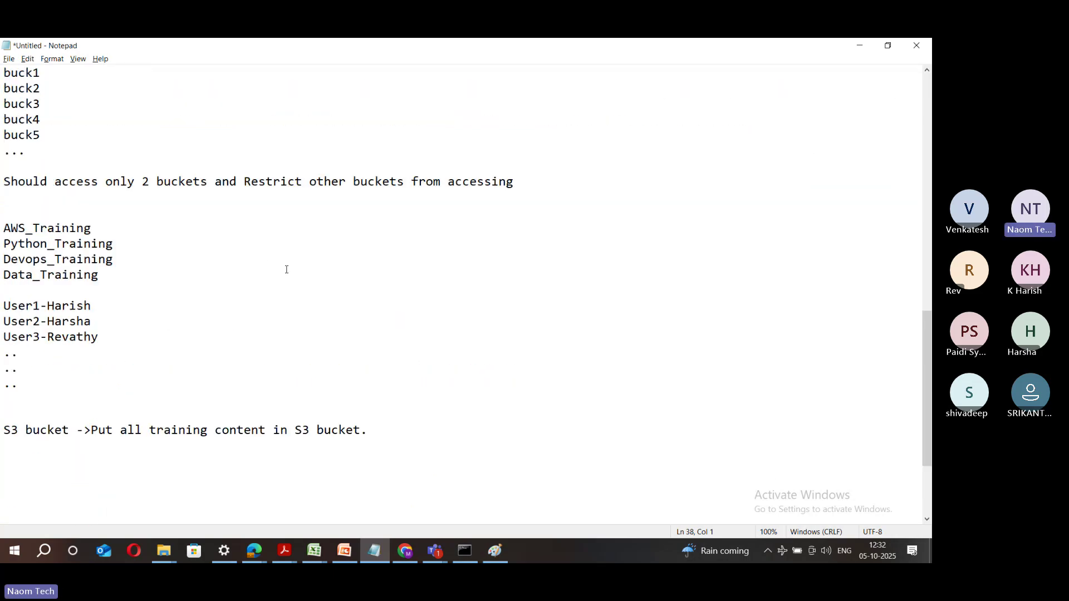
{"action": "left_click", "coordinate": [388, 435]}
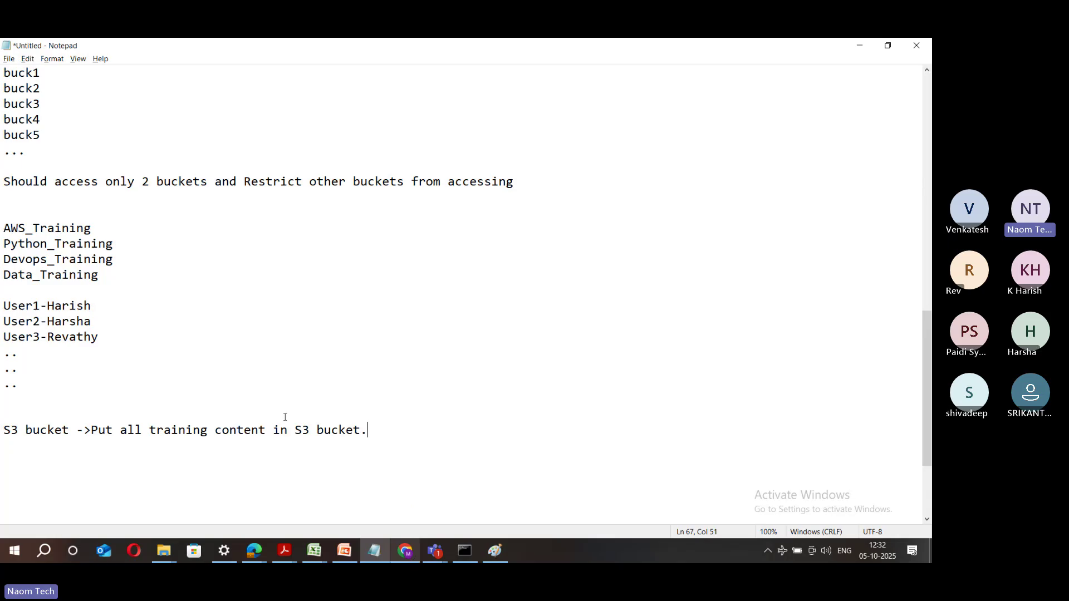
{"action": "scroll", "coordinate": [172, 285], "scroll_direction": "up", "scroll_amount": 14}
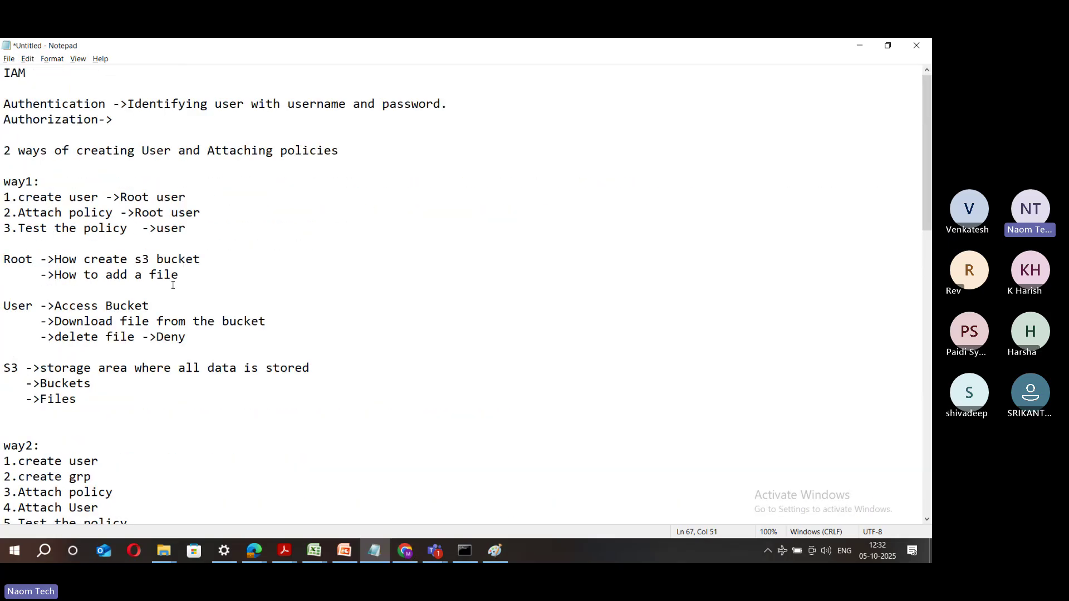
{"action": "scroll", "coordinate": [173, 284], "scroll_direction": "down", "scroll_amount": 3}
{"action": "scroll", "coordinate": [172, 278], "scroll_direction": "up", "scroll_amount": 3}
Read the AWS Made Simple meeting chat, then go back to the DevOPS_aws presentation.
{"action": "left_click", "coordinate": [344, 551]}
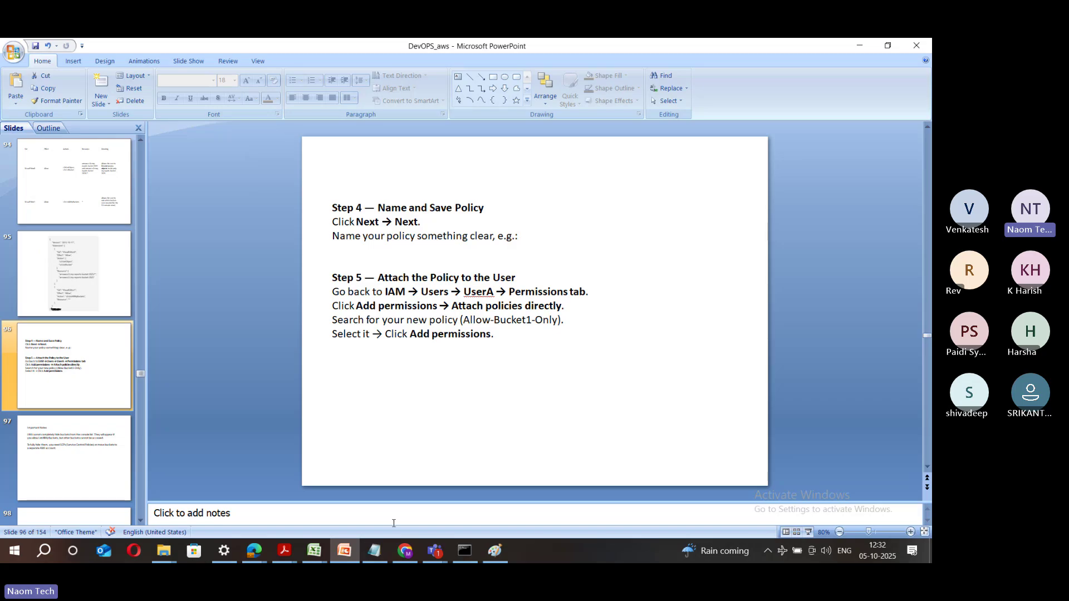
{"action": "mouse_move", "coordinate": [439, 557]}
{"action": "left_click", "coordinate": [408, 515]}
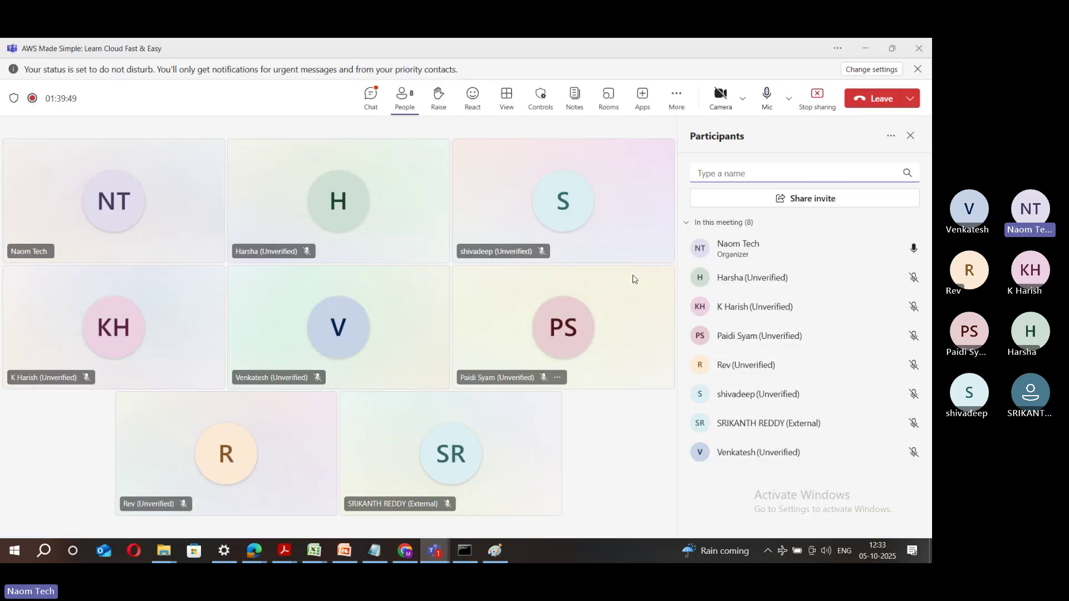
{"action": "left_click", "coordinate": [371, 97]}
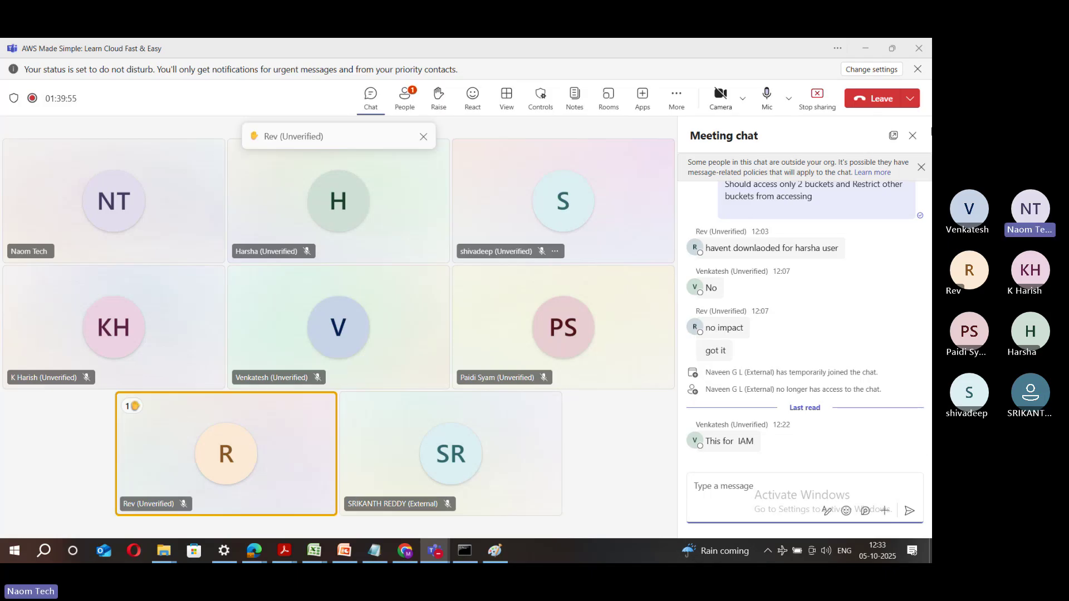
{"action": "left_click", "coordinate": [865, 48]}
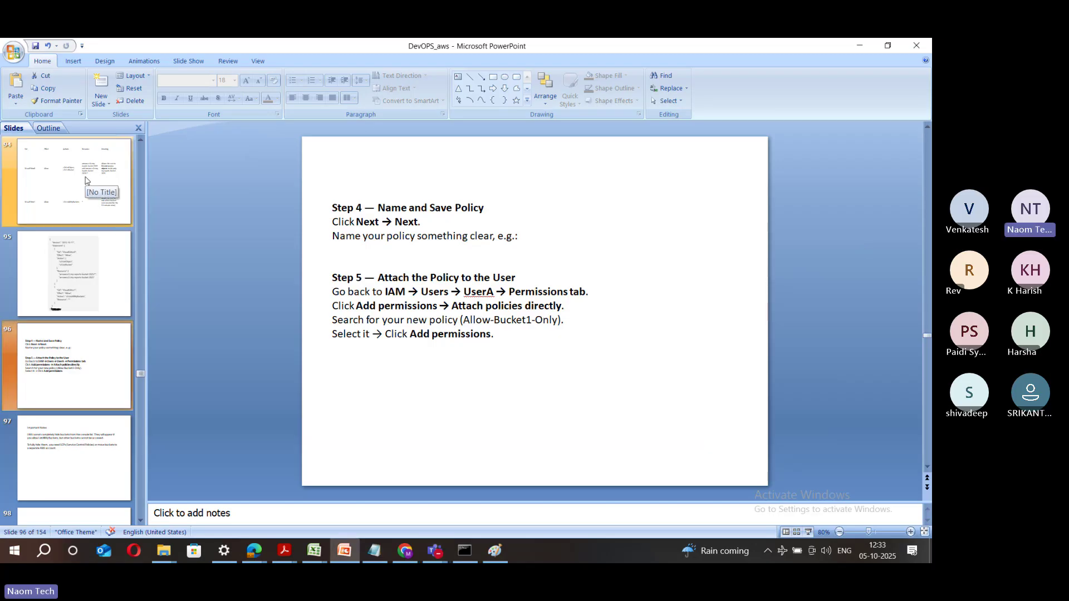
Step through slides 95 to 99, widening the '3.Attach Inline Policy' title box on slide 99.
{"action": "left_click", "coordinate": [78, 263]}
{"action": "left_click", "coordinate": [70, 361]}
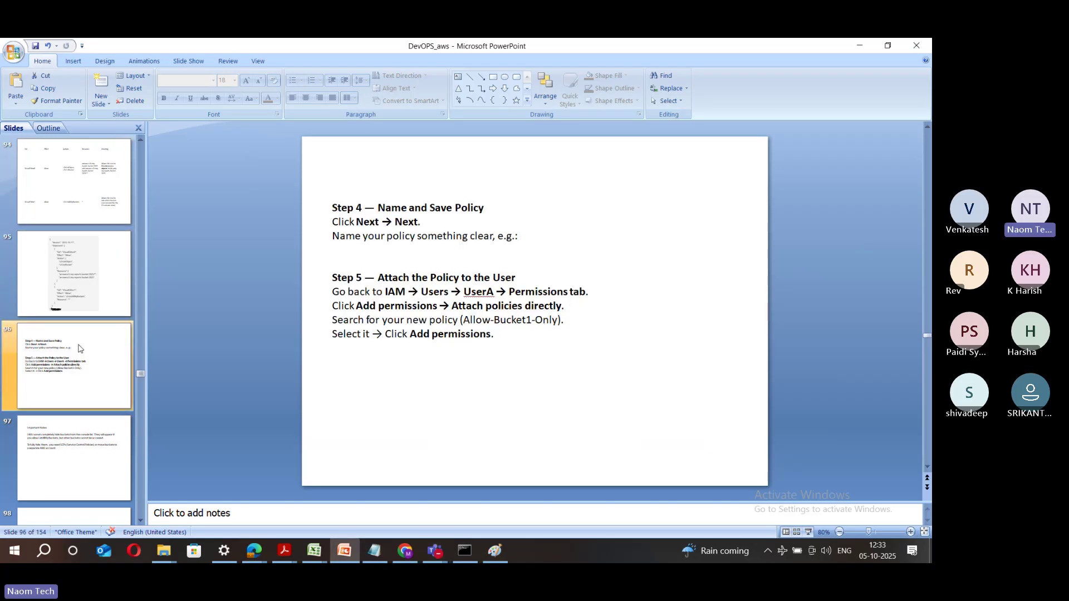
{"action": "scroll", "coordinate": [79, 348], "scroll_direction": "down", "scroll_amount": 2}
{"action": "left_click", "coordinate": [78, 293]}
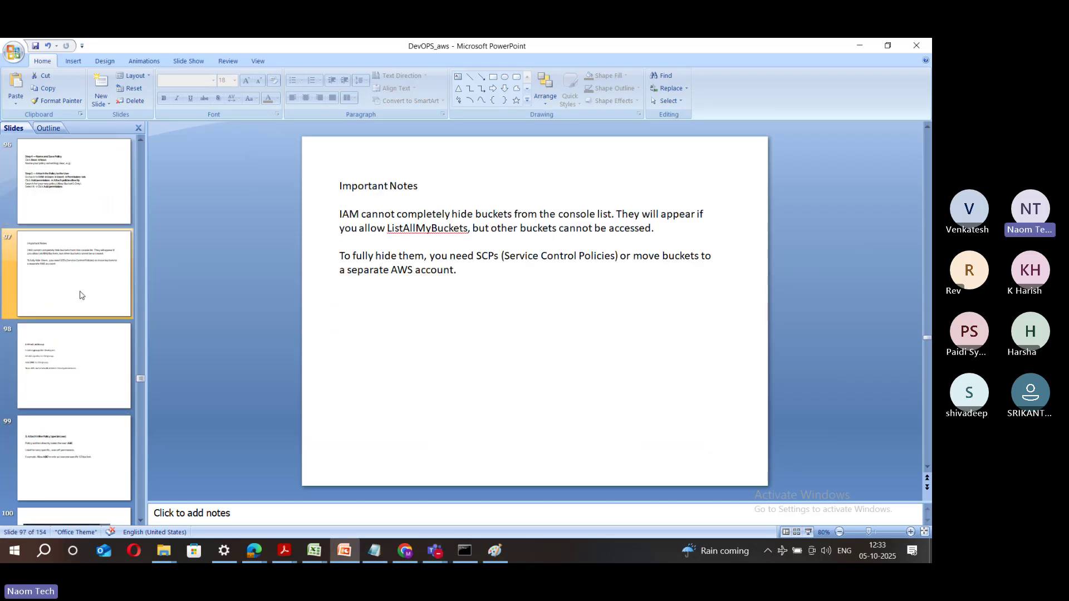
{"action": "left_click", "coordinate": [65, 340]}
{"action": "scroll", "coordinate": [71, 307], "scroll_direction": "down", "scroll_amount": 2}
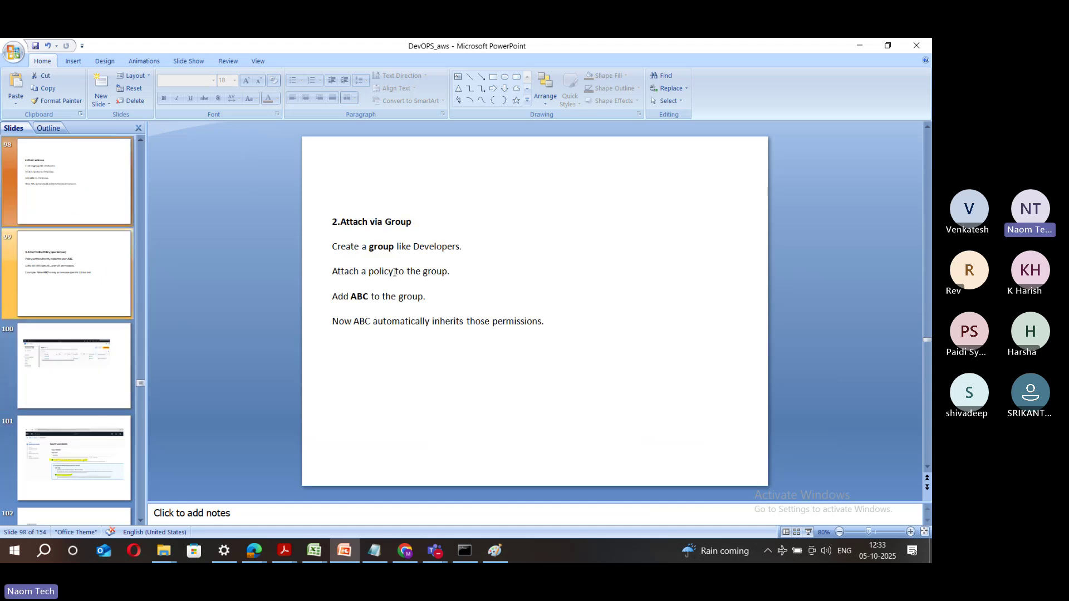
{"action": "left_click_drag", "start_coordinate": [333, 222], "coordinate": [405, 223]}
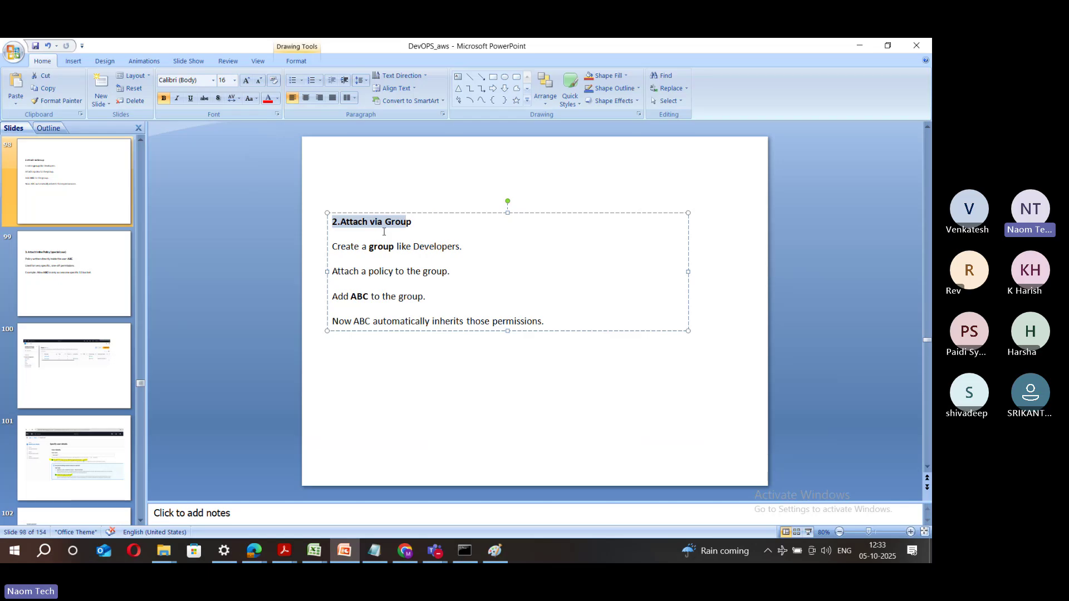
{"action": "left_click", "coordinate": [101, 277]}
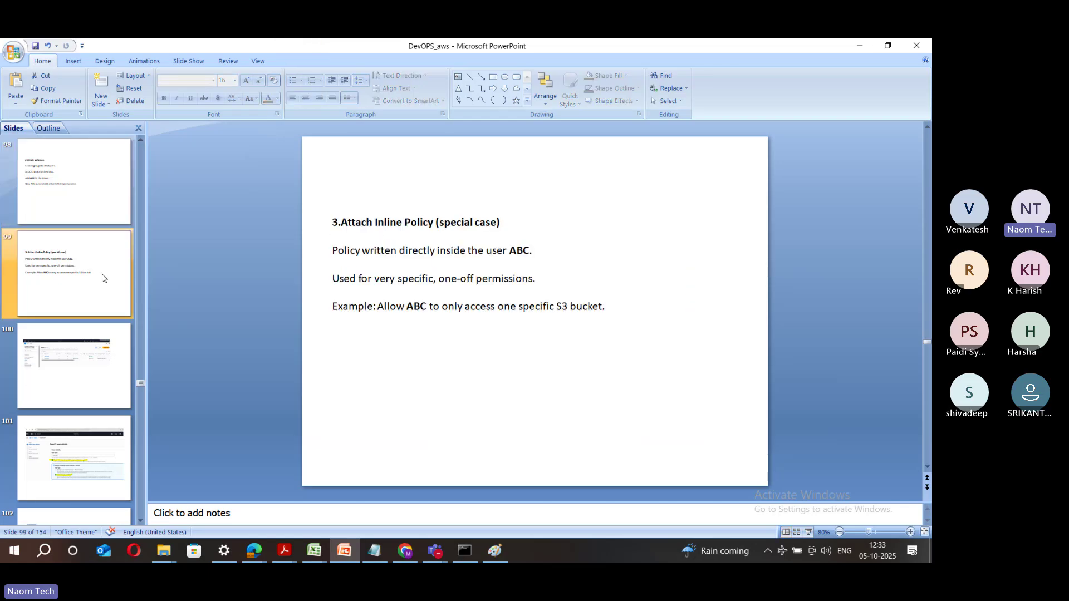
{"action": "left_click_drag", "start_coordinate": [332, 222], "coordinate": [433, 222]}
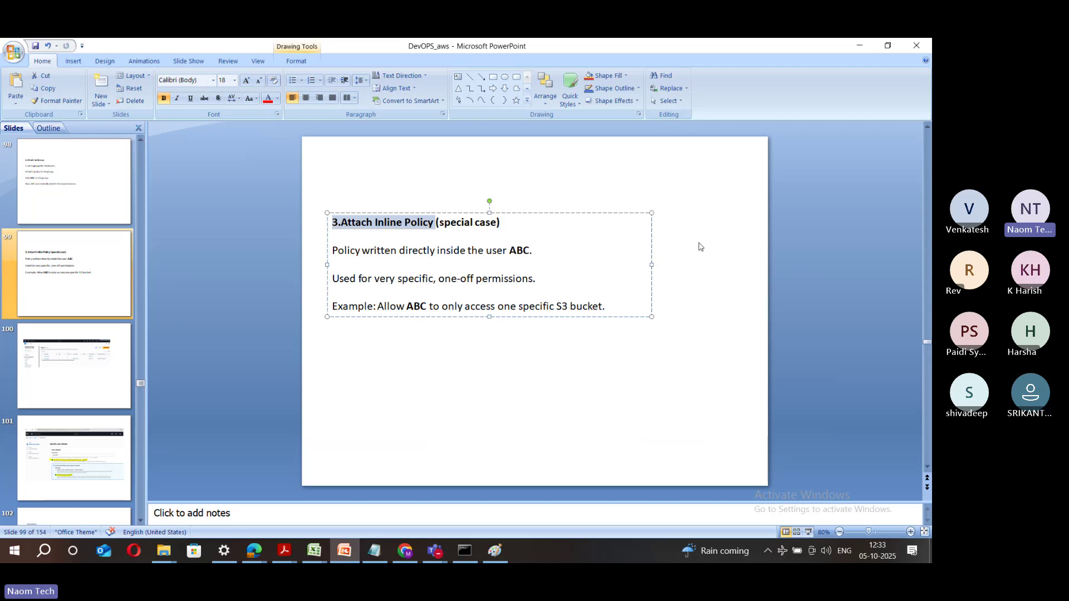
{"action": "left_click_drag", "start_coordinate": [652, 263], "coordinate": [699, 264]}
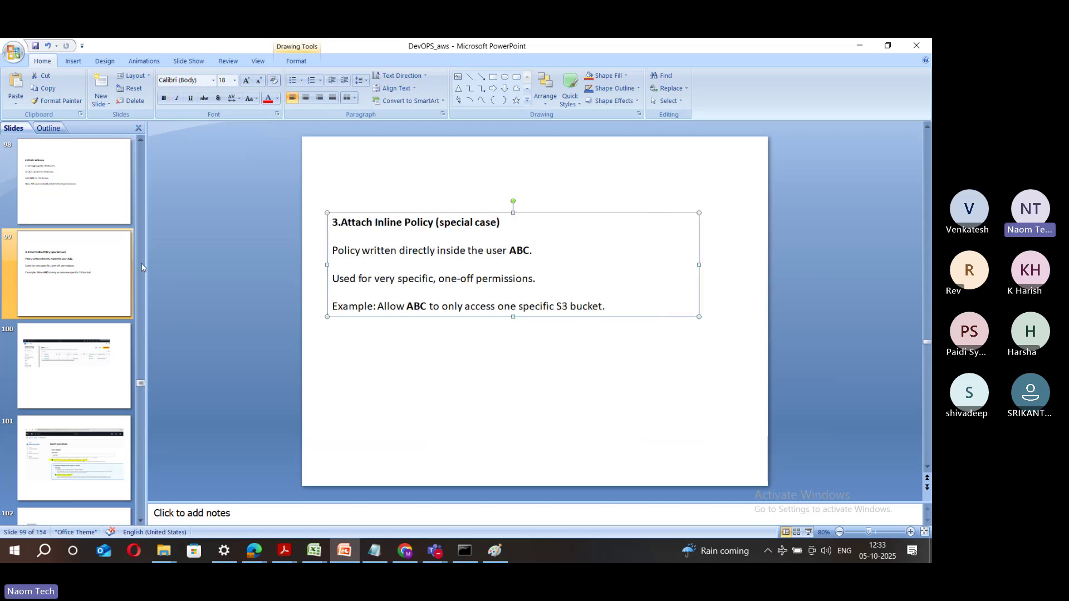
{"action": "left_click", "coordinate": [735, 245]}
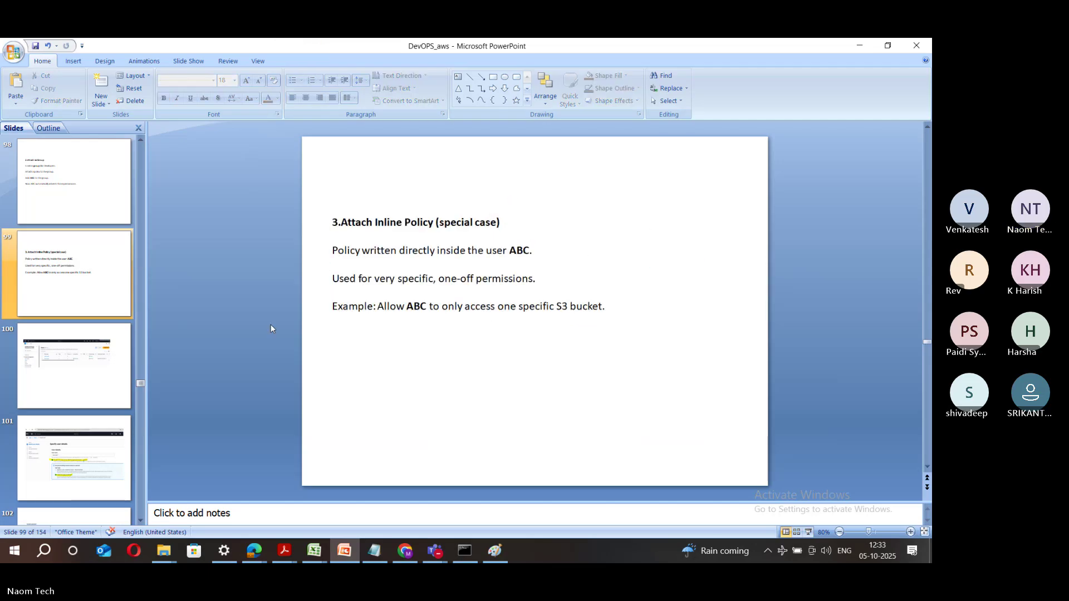
Page through slides 100 to 111, from IAM users to uploading a test file.
{"action": "left_click", "coordinate": [116, 350]}
{"action": "scroll", "coordinate": [22, 313], "scroll_direction": "down", "scroll_amount": 1}
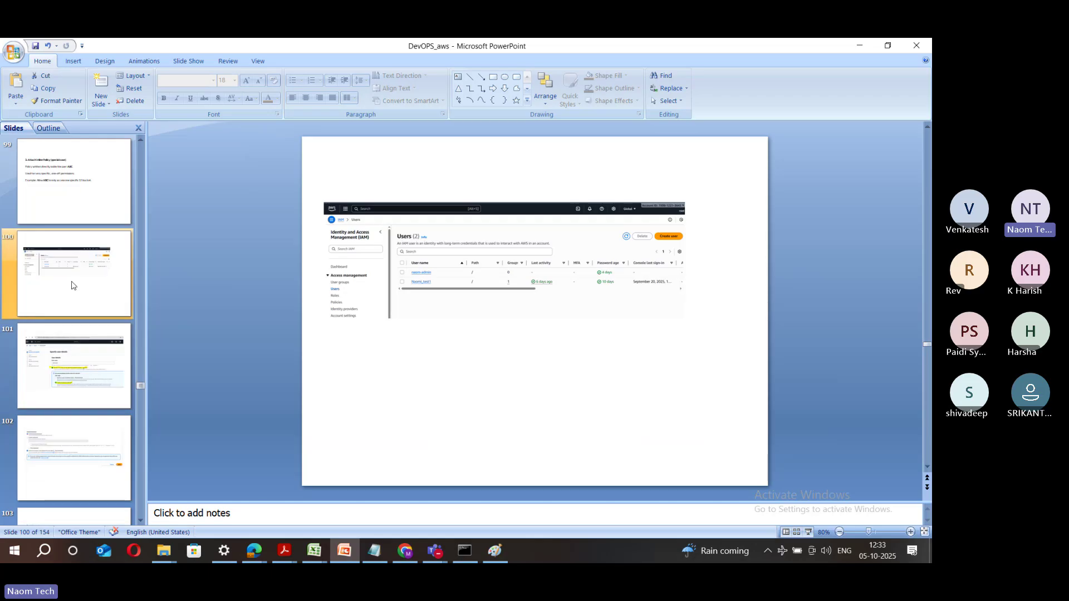
{"action": "left_click", "coordinate": [74, 351]}
{"action": "scroll", "coordinate": [74, 352], "scroll_direction": "down", "scroll_amount": 3}
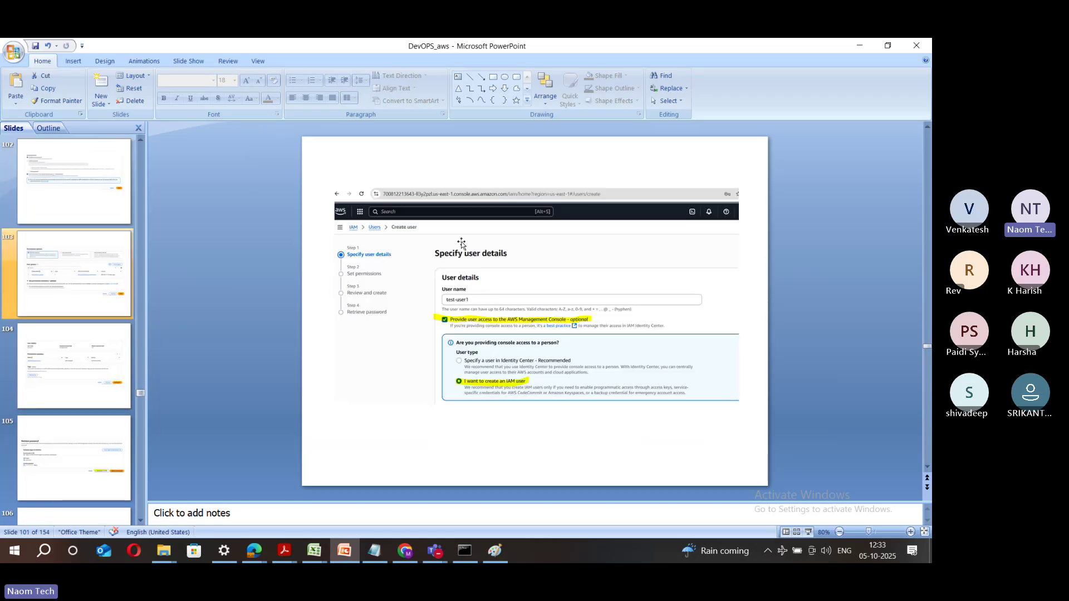
{"action": "key", "text": "Down"}
{"action": "key", "text": "Down"}
{"action": "key", "text": "Down"}
{"action": "key", "text": "Down"}
{"action": "key", "text": "Down"}
{"action": "key", "text": "Down"}
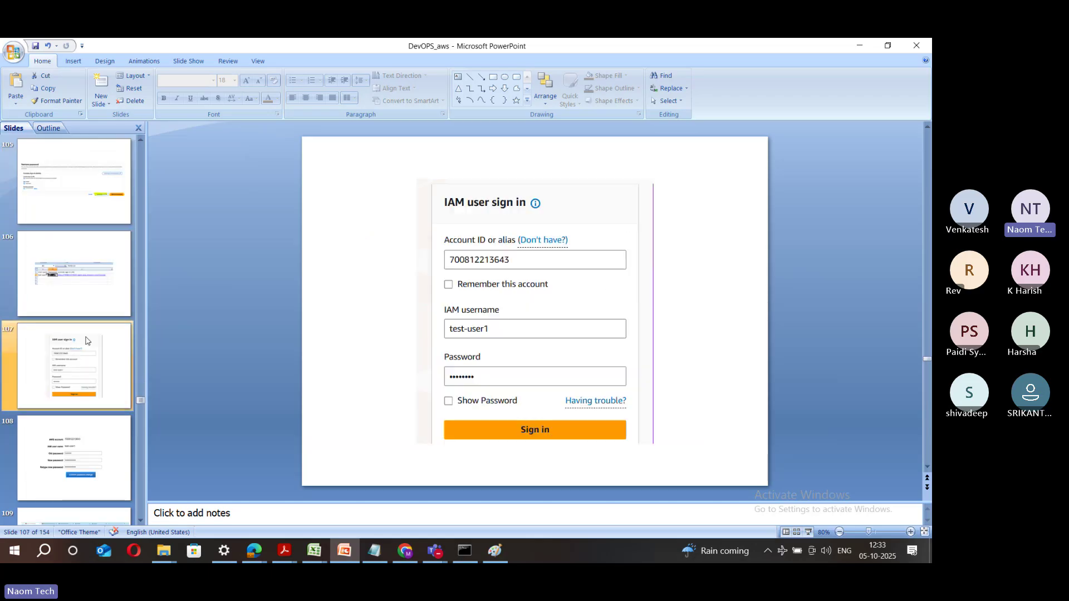
{"action": "left_click", "coordinate": [98, 333]}
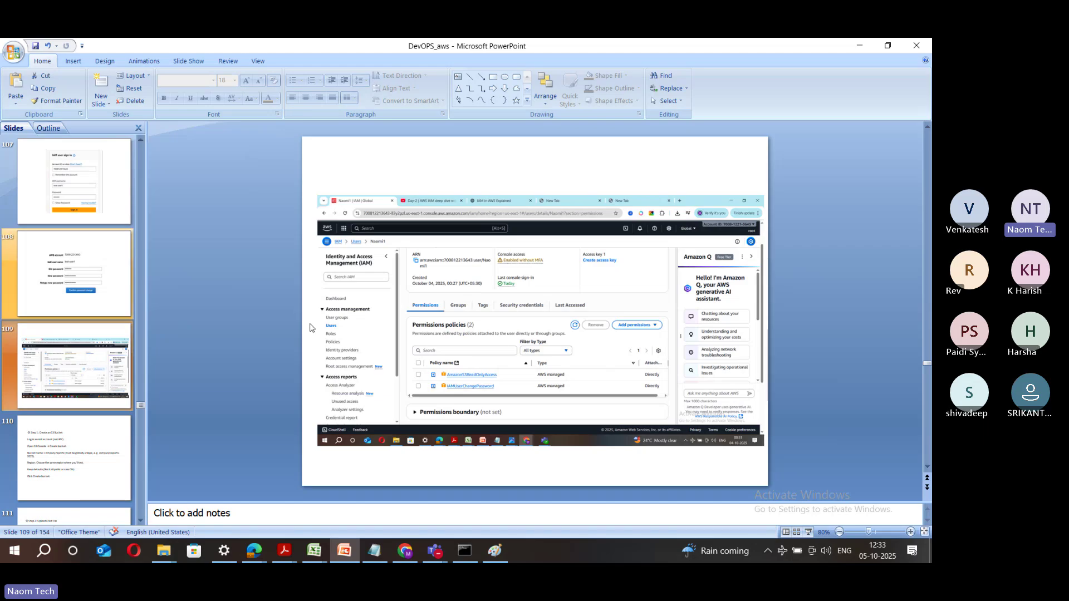
{"action": "scroll", "coordinate": [81, 356], "scroll_direction": "down", "scroll_amount": 1}
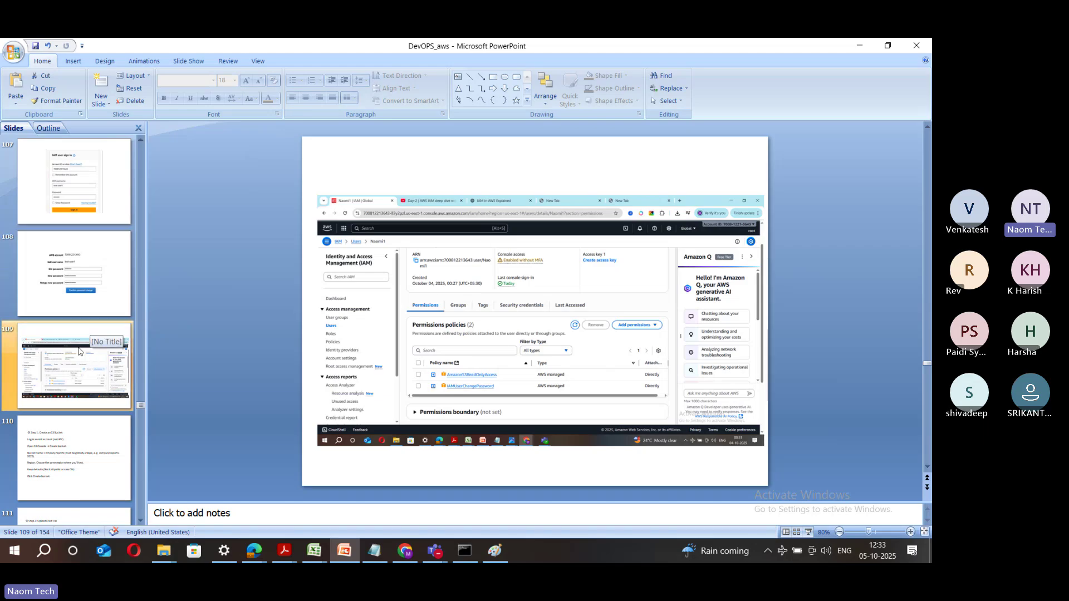
{"action": "scroll", "coordinate": [81, 356], "scroll_direction": "down", "scroll_amount": 1}
{"action": "left_click", "coordinate": [81, 290]}
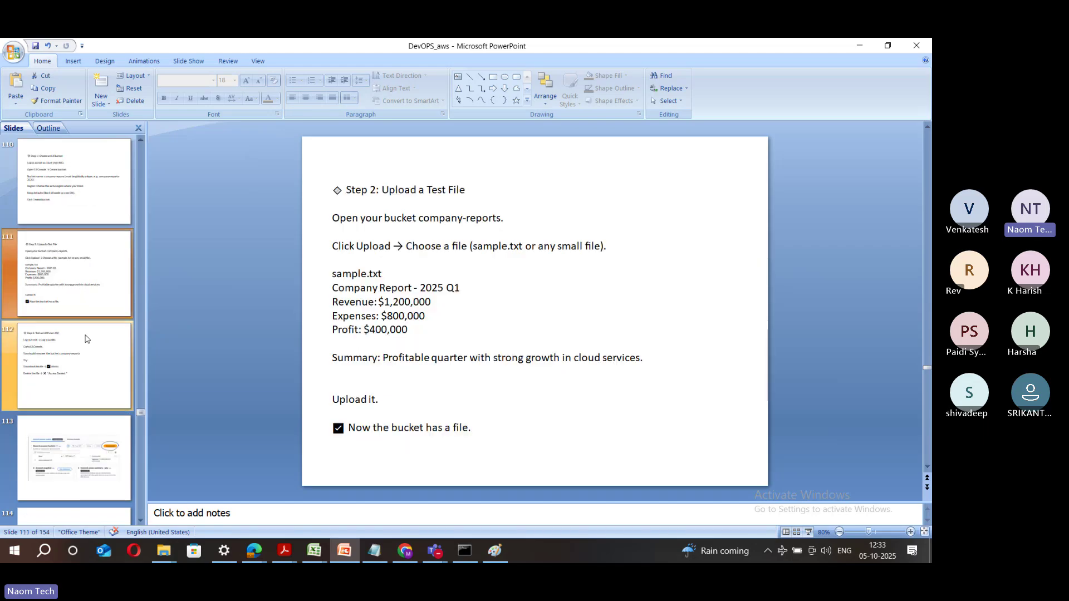
Continue through slides 114, 115 and 117 to slide 119's access-denied deletion.
{"action": "scroll", "coordinate": [198, 315], "scroll_direction": "down", "scroll_amount": 1}
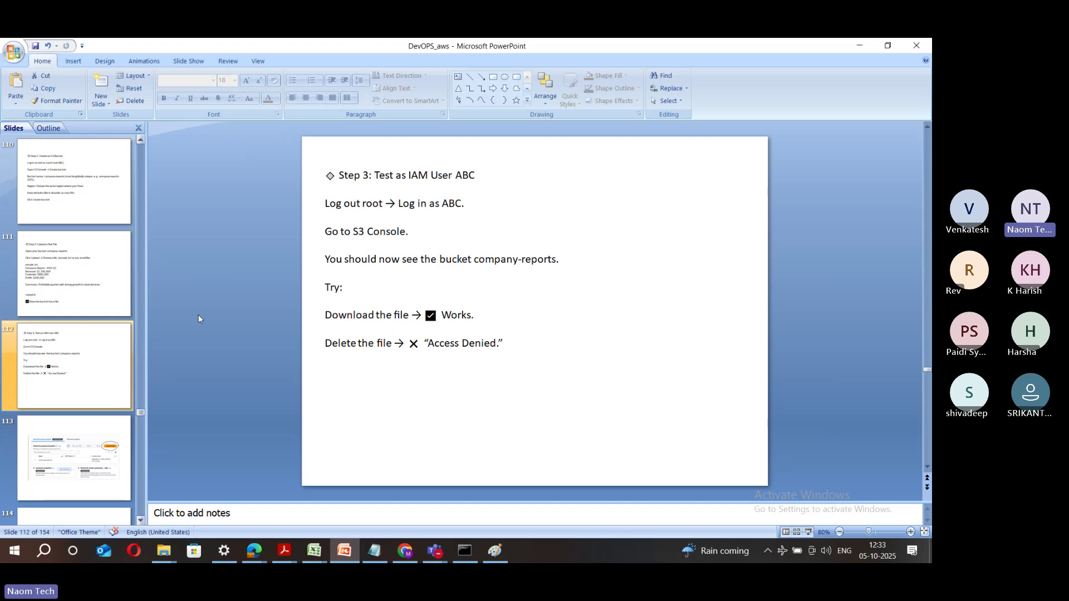
{"action": "scroll", "coordinate": [105, 282], "scroll_direction": "down", "scroll_amount": 2}
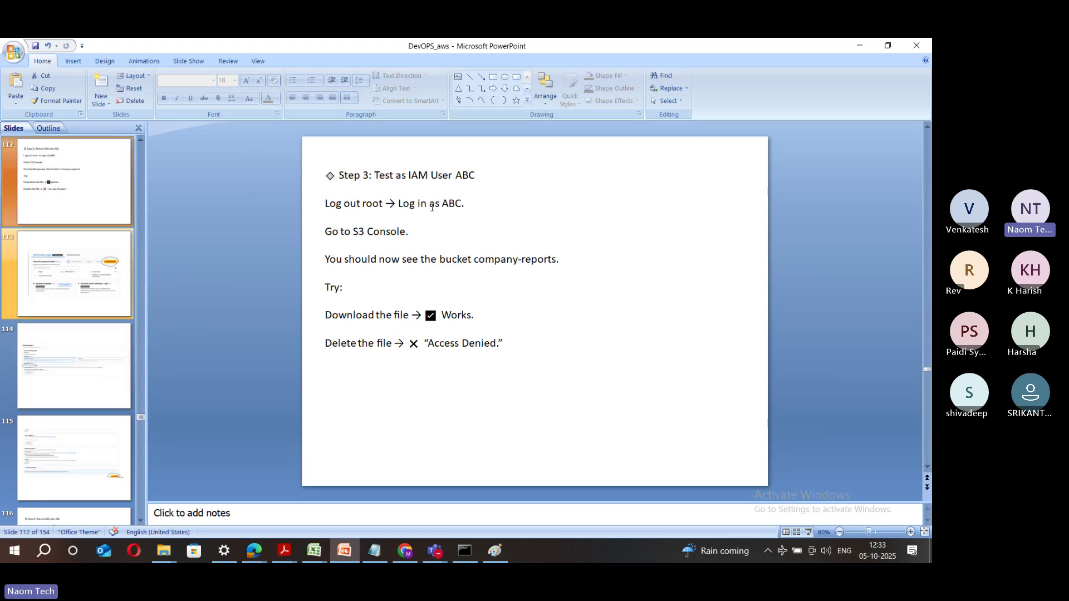
{"action": "left_click", "coordinate": [85, 330]}
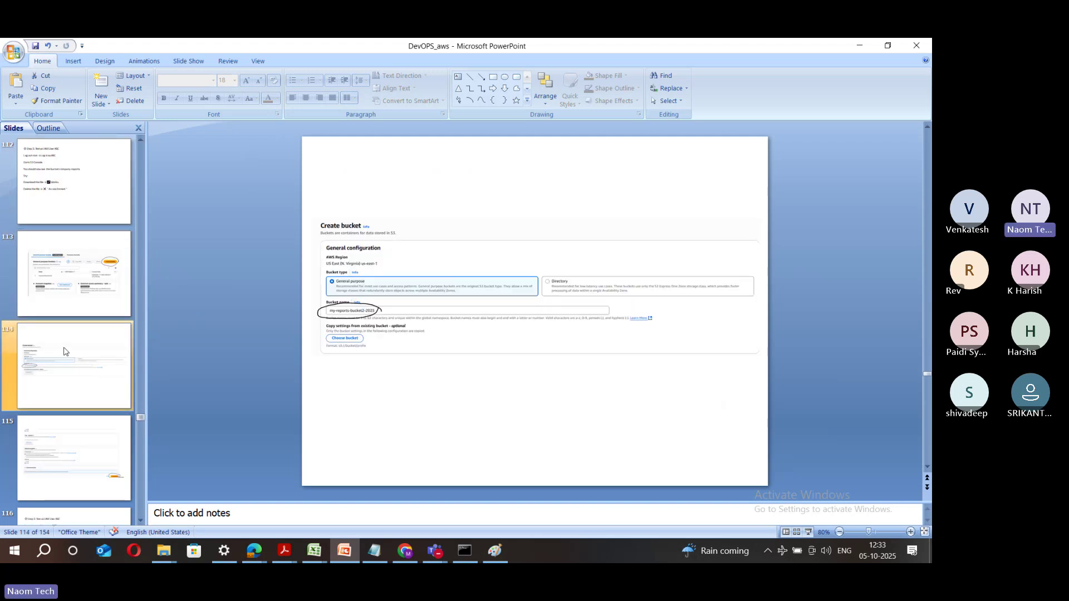
{"action": "scroll", "coordinate": [84, 324], "scroll_direction": "down", "scroll_amount": 1}
{"action": "left_click", "coordinate": [84, 324]}
{"action": "scroll", "coordinate": [85, 325], "scroll_direction": "down", "scroll_amount": 2}
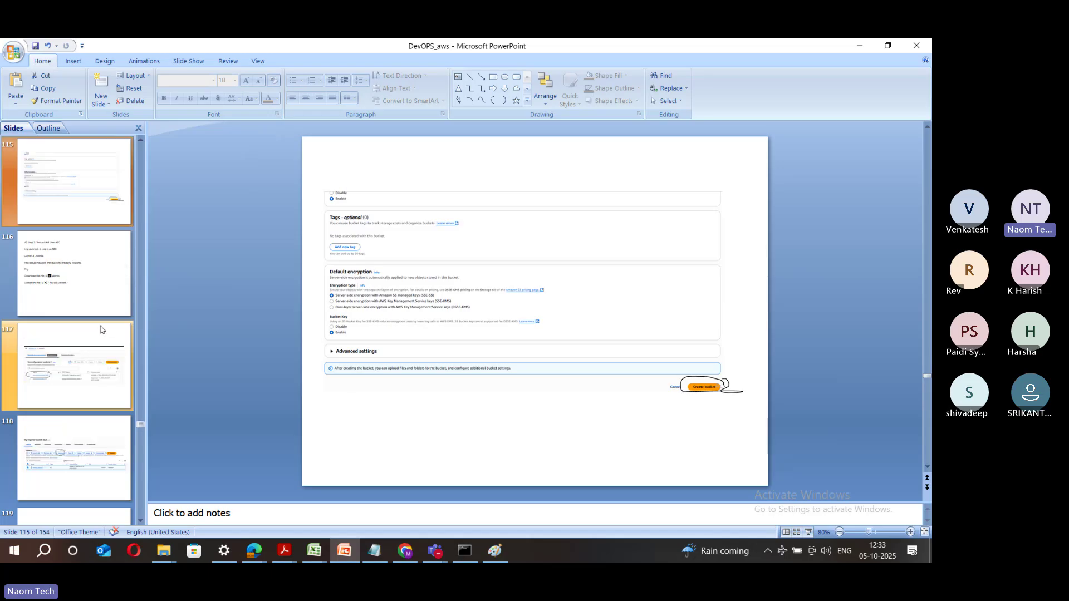
{"action": "left_click", "coordinate": [103, 359]}
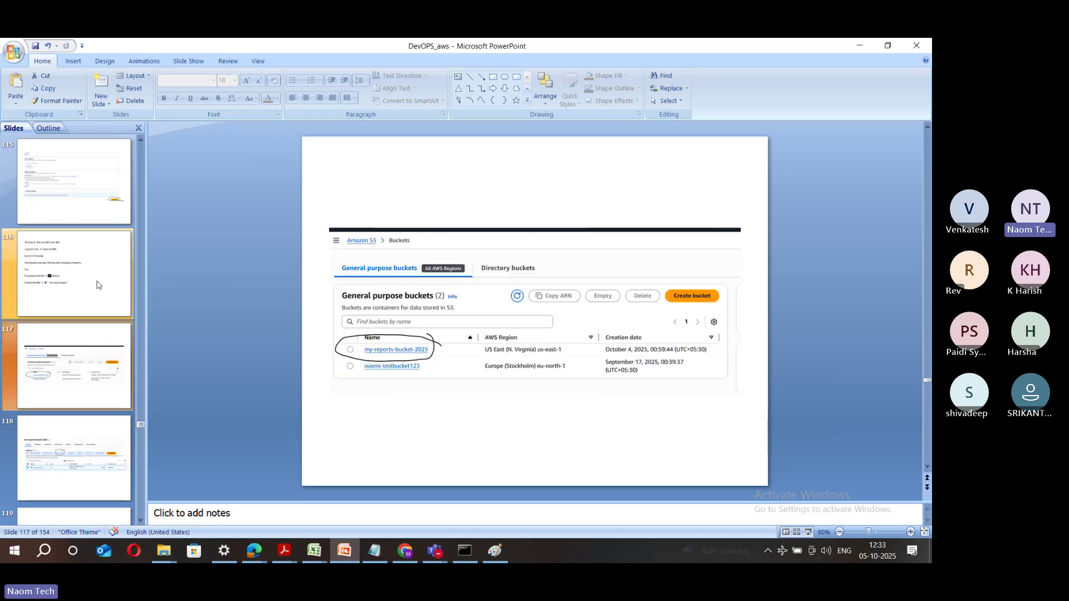
{"action": "scroll", "coordinate": [87, 299], "scroll_direction": "down", "scroll_amount": 2}
{"action": "left_click", "coordinate": [83, 345]}
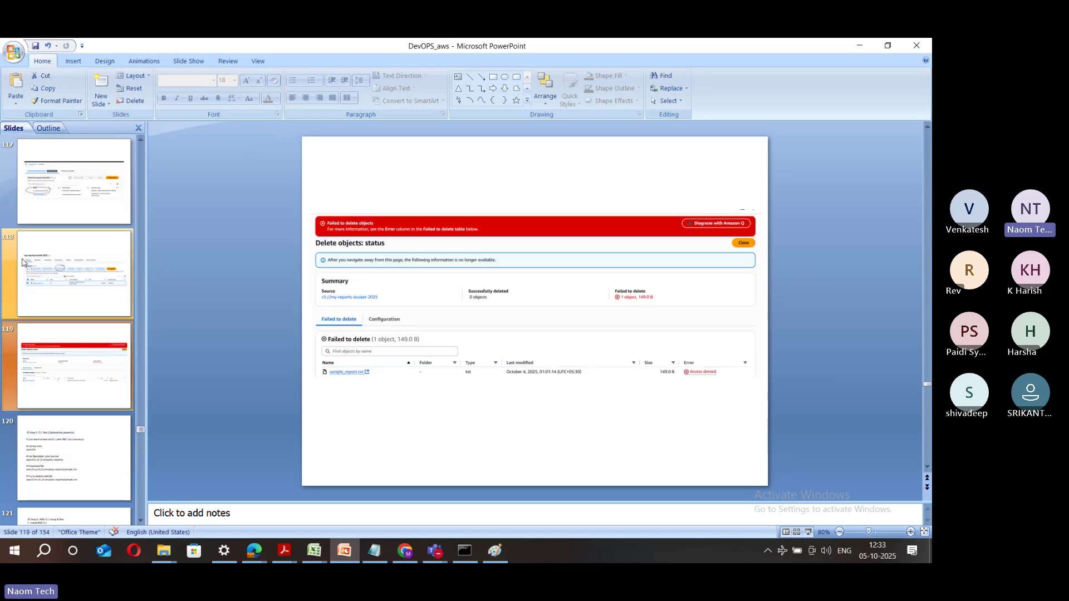
{"action": "scroll", "coordinate": [78, 261], "scroll_direction": "down", "scroll_amount": 2}
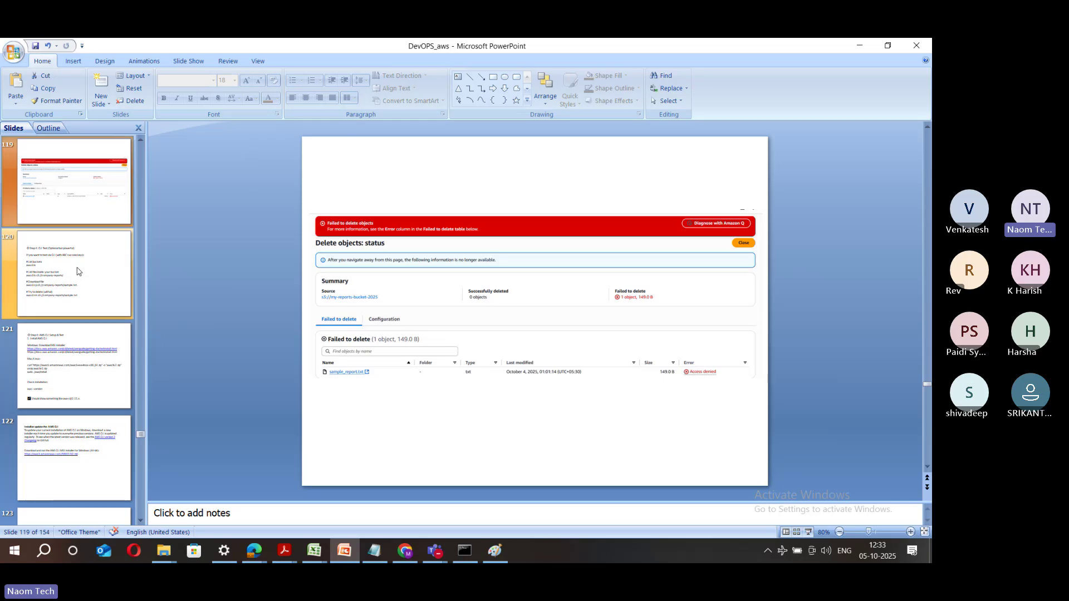
Go to slide 121, highlight 'AWS CLI Setup & Test' in its title, then switch to the AWS console.
{"action": "scroll", "coordinate": [77, 271], "scroll_direction": "down", "scroll_amount": 1}
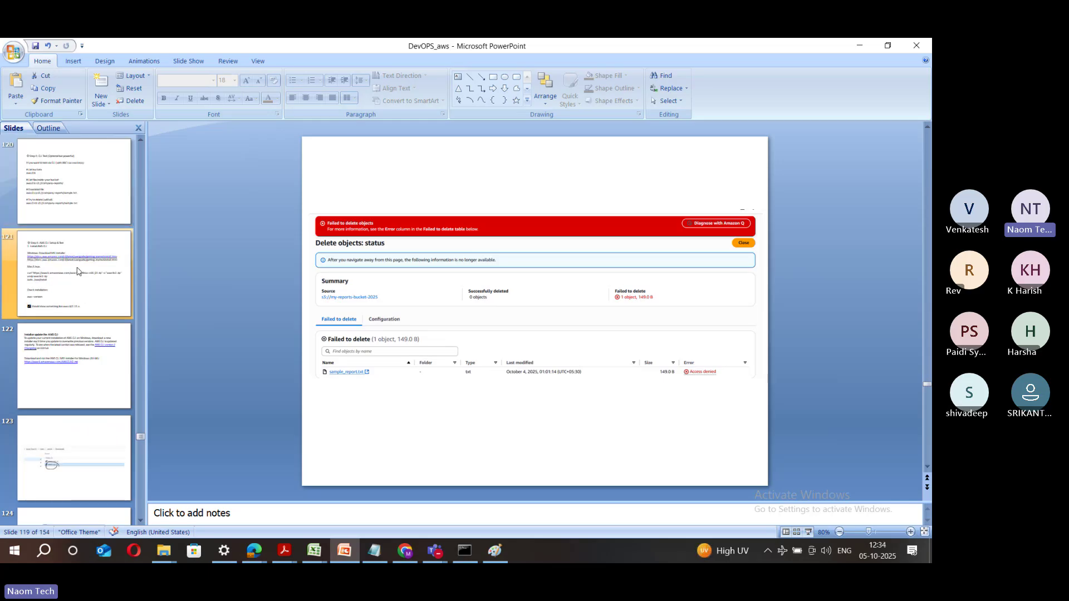
{"action": "left_click", "coordinate": [79, 295]}
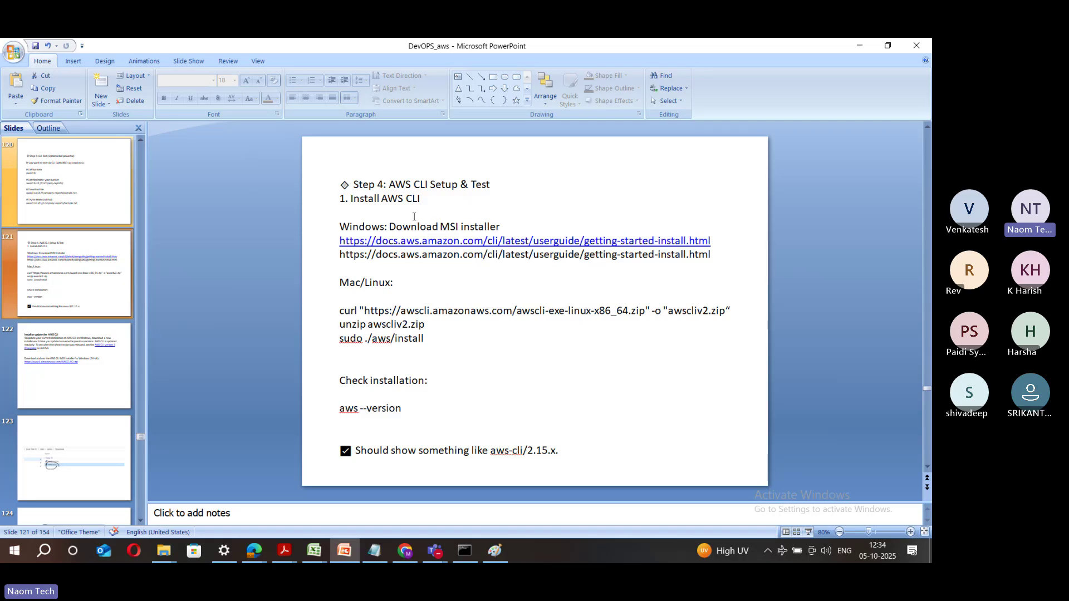
{"action": "left_click_drag", "start_coordinate": [491, 185], "coordinate": [341, 184]}
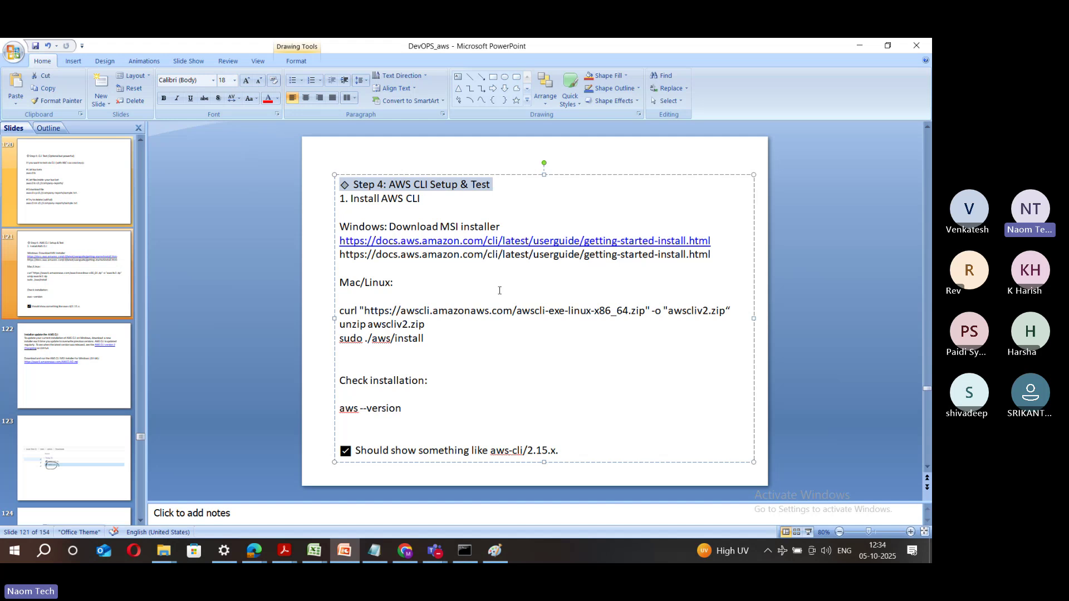
{"action": "left_click", "coordinate": [512, 198]}
{"action": "left_click_drag", "start_coordinate": [390, 184], "coordinate": [491, 179]}
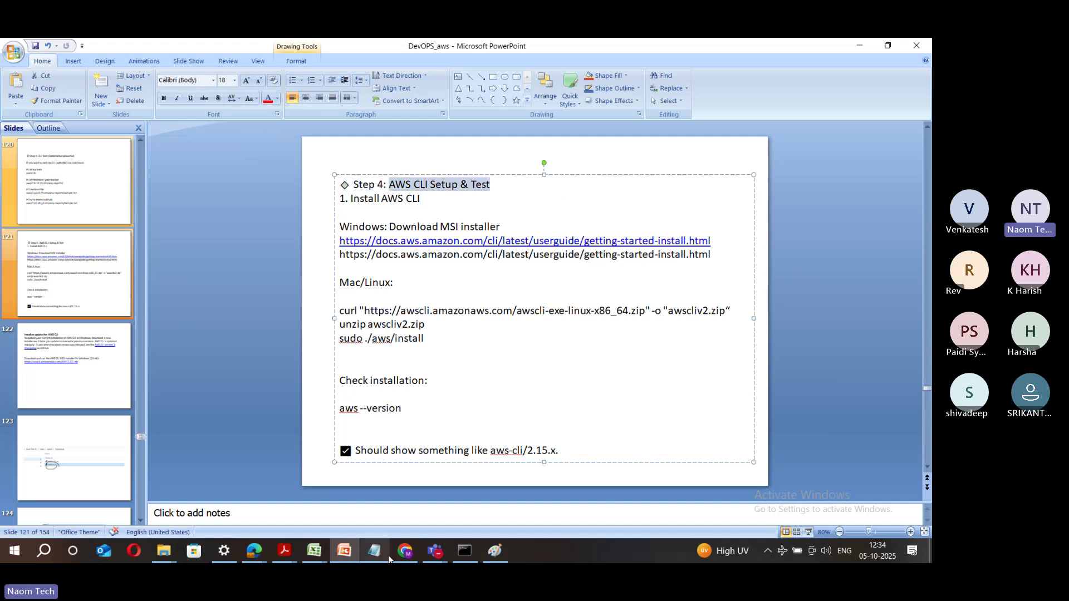
{"action": "left_click", "coordinate": [405, 551]}
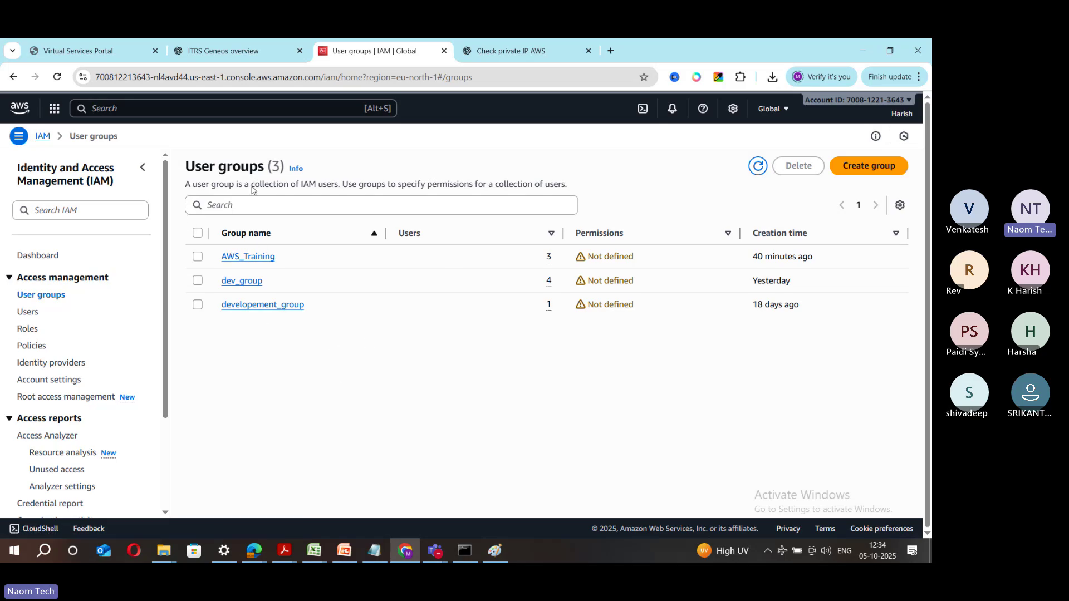
Search for s3 to open the S3 buckets list, then bring Command Prompt forward.
{"action": "left_click", "coordinate": [169, 108]}
{"action": "type", "text": "s3"}
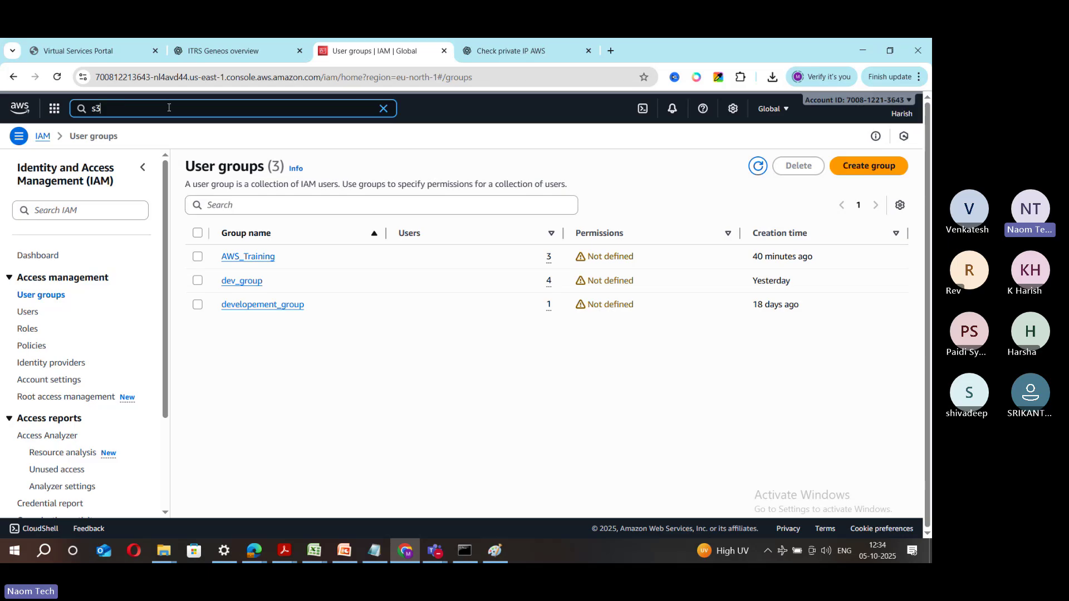
{"action": "left_click", "coordinate": [261, 180]}
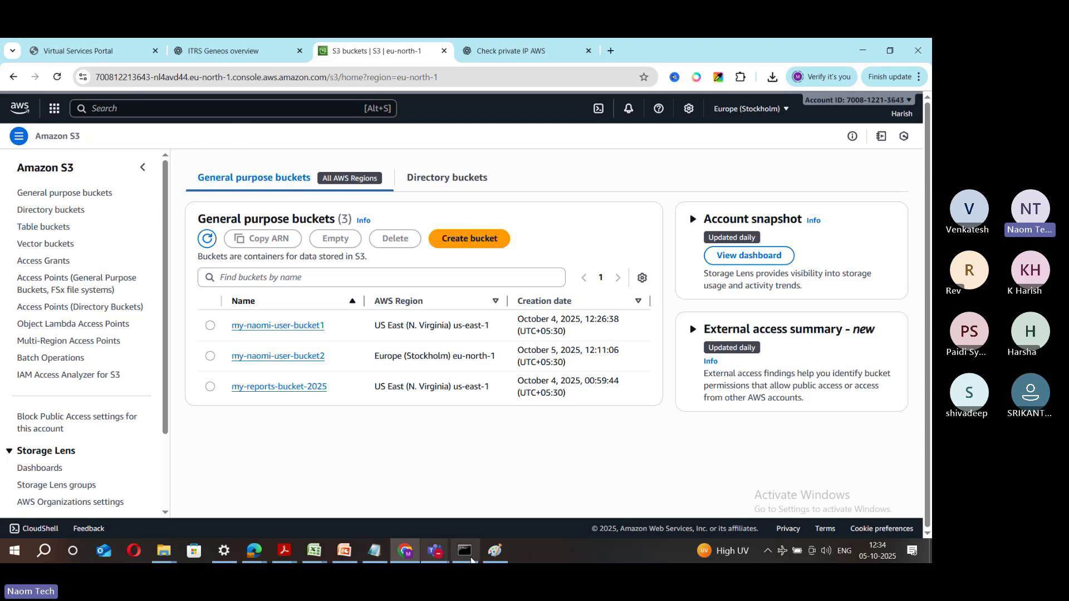
{"action": "left_click", "coordinate": [465, 551]}
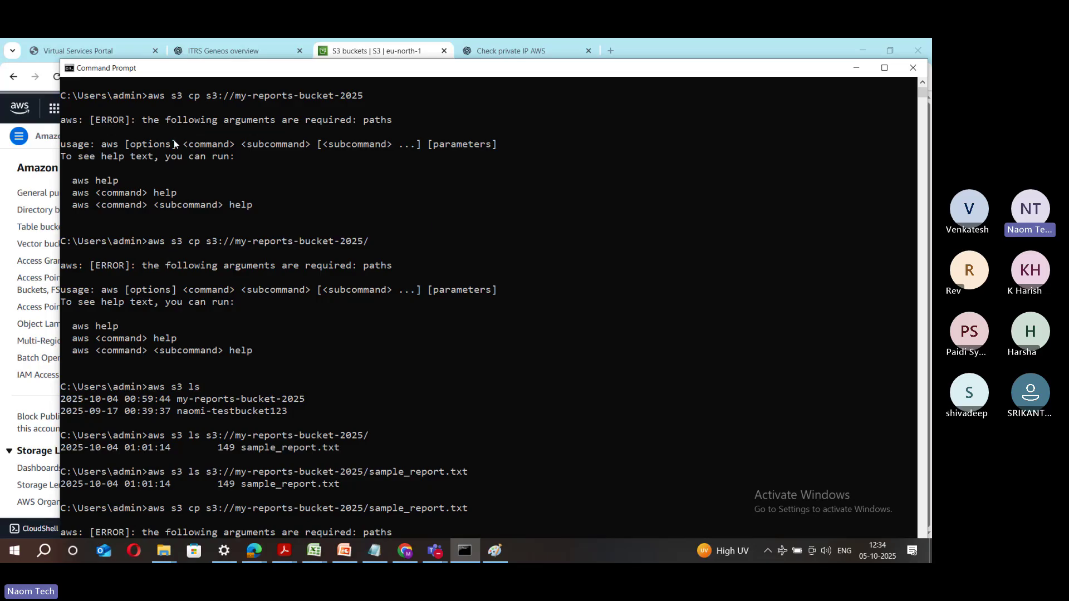
Highlight the first cp command and the aws s3 ls command in the terminal output.
{"action": "left_click_drag", "start_coordinate": [160, 95], "coordinate": [298, 95]}
{"action": "scroll", "coordinate": [335, 296], "scroll_direction": "down", "scroll_amount": 2}
{"action": "scroll", "coordinate": [166, 275], "scroll_direction": "down", "scroll_amount": 3}
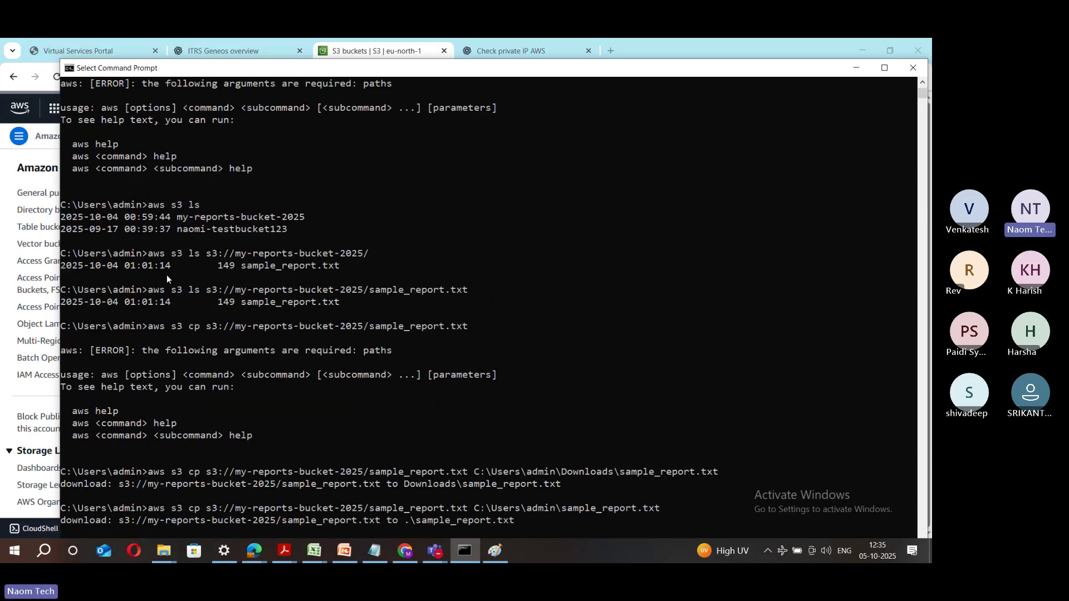
{"action": "left_click_drag", "start_coordinate": [153, 205], "coordinate": [218, 205]}
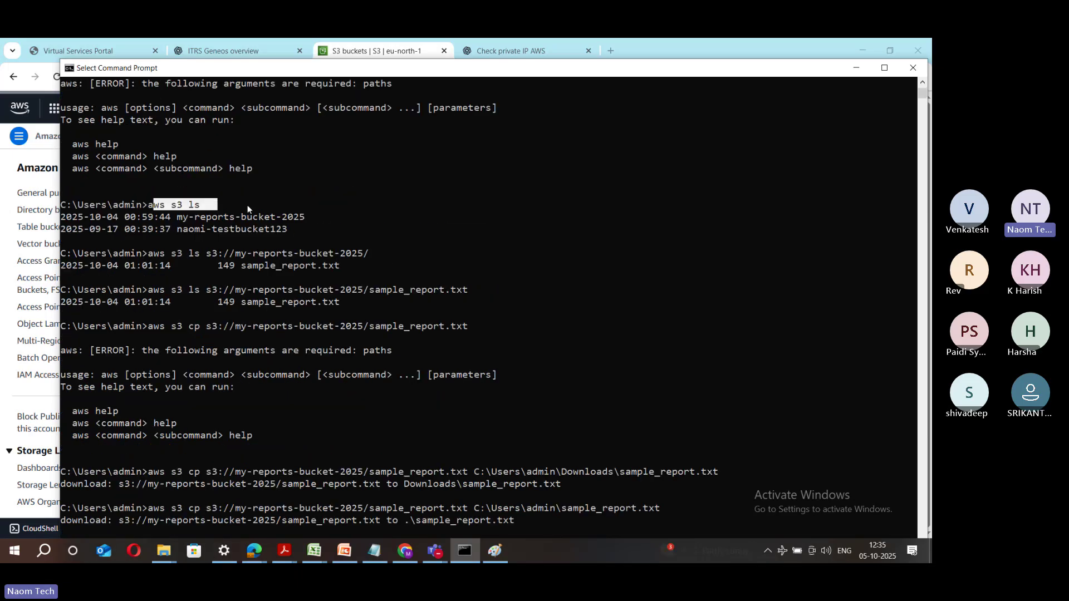
{"action": "left_click", "coordinate": [165, 211]}
{"action": "left_click_drag", "start_coordinate": [148, 205], "coordinate": [181, 206]}
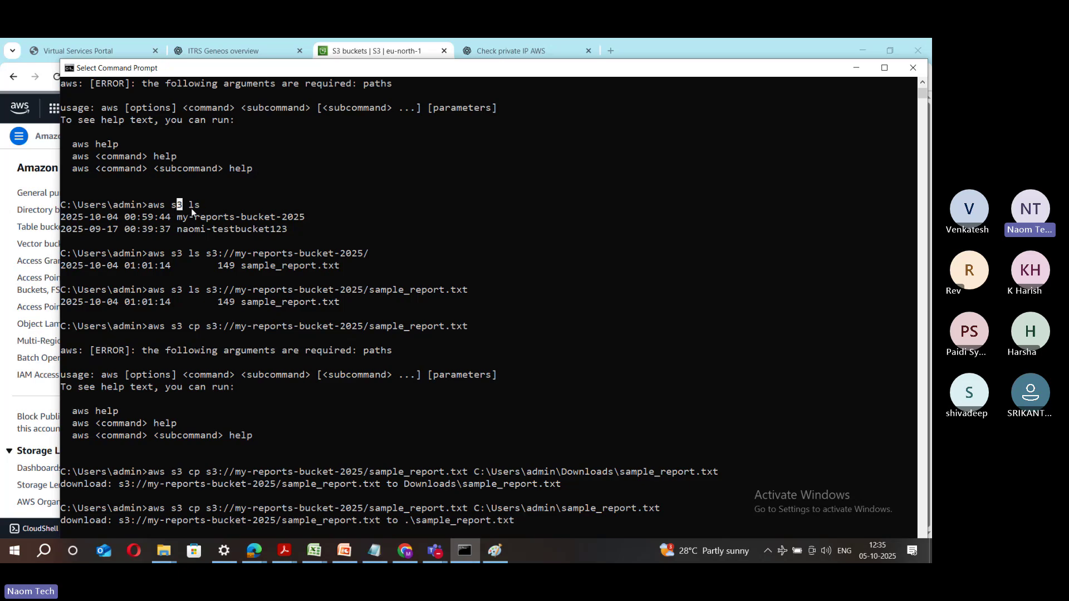
{"action": "scroll", "coordinate": [250, 230], "scroll_direction": "down", "scroll_amount": 2}
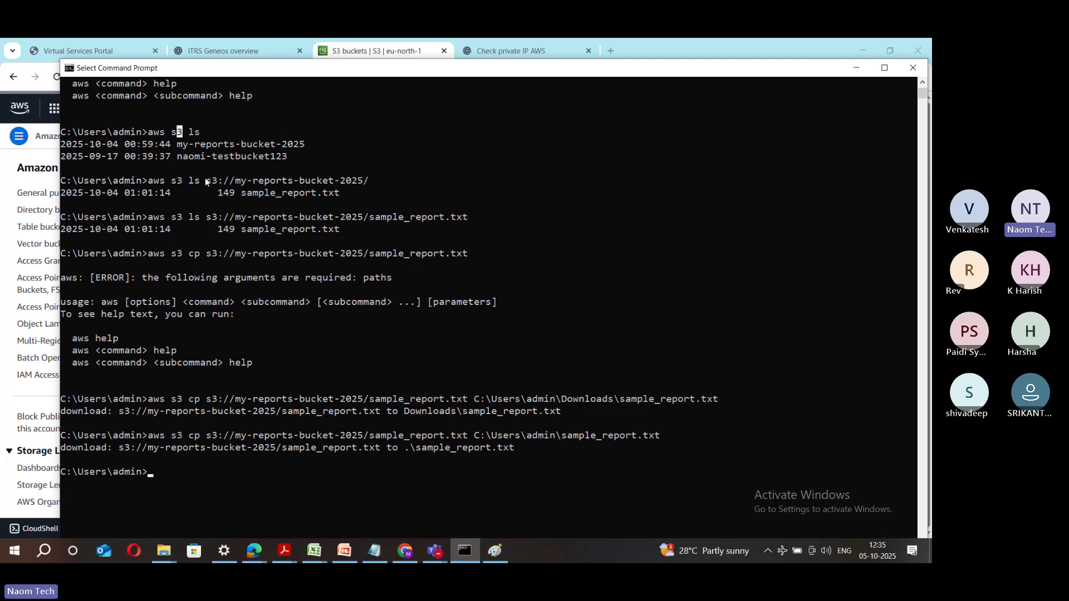
Highlight the bucket path s3://my-reports-bucket-2025/ and sample_report.txt in the listing.
{"action": "left_click_drag", "start_coordinate": [206, 180], "coordinate": [392, 180]}
{"action": "right_click", "coordinate": [393, 181]}
{"action": "left_click", "coordinate": [210, 181]}
{"action": "left_click_drag", "start_coordinate": [210, 181], "coordinate": [240, 194]}
{"action": "left_click", "coordinate": [311, 194]}
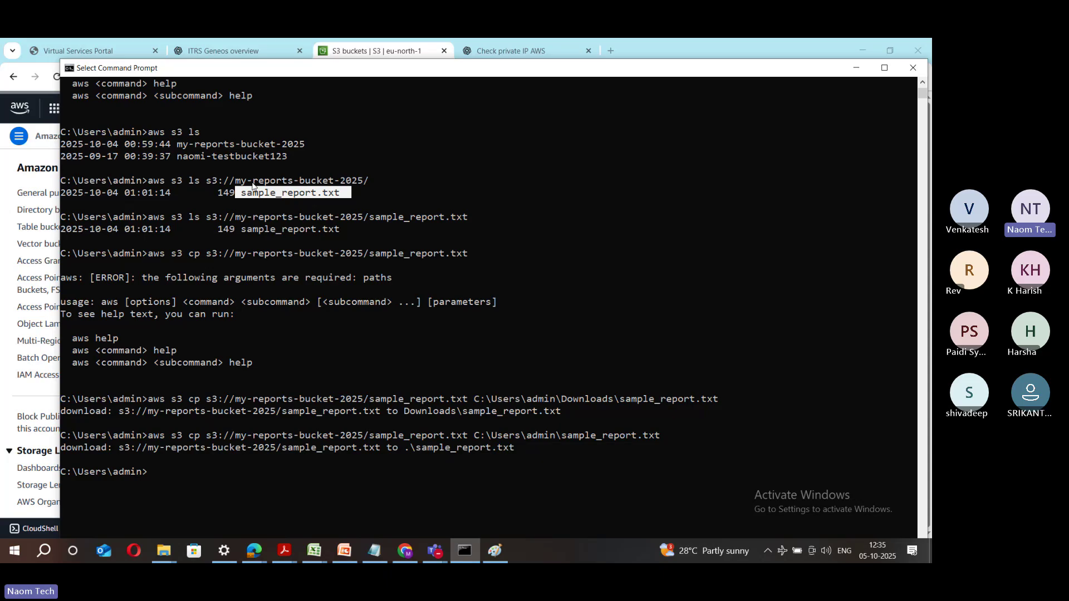
Highlight the first cp command, then return to PowerPoint's AWS CLI Setup & Test slide.
{"action": "scroll", "coordinate": [280, 328], "scroll_direction": "down", "scroll_amount": 2}
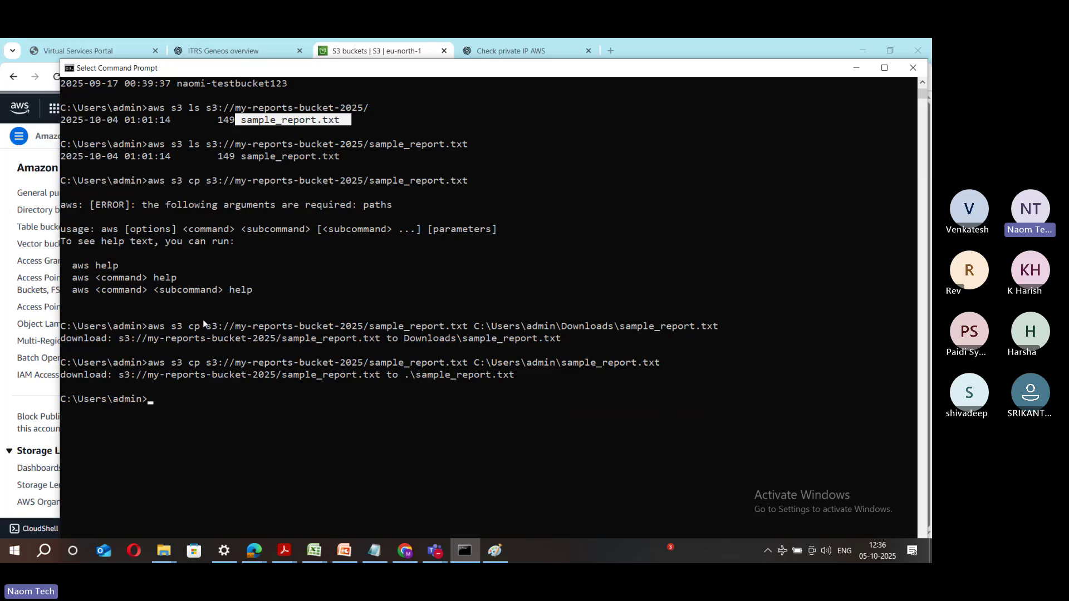
{"action": "left_click_drag", "start_coordinate": [165, 325], "coordinate": [305, 328]}
{"action": "left_click", "coordinate": [337, 338]}
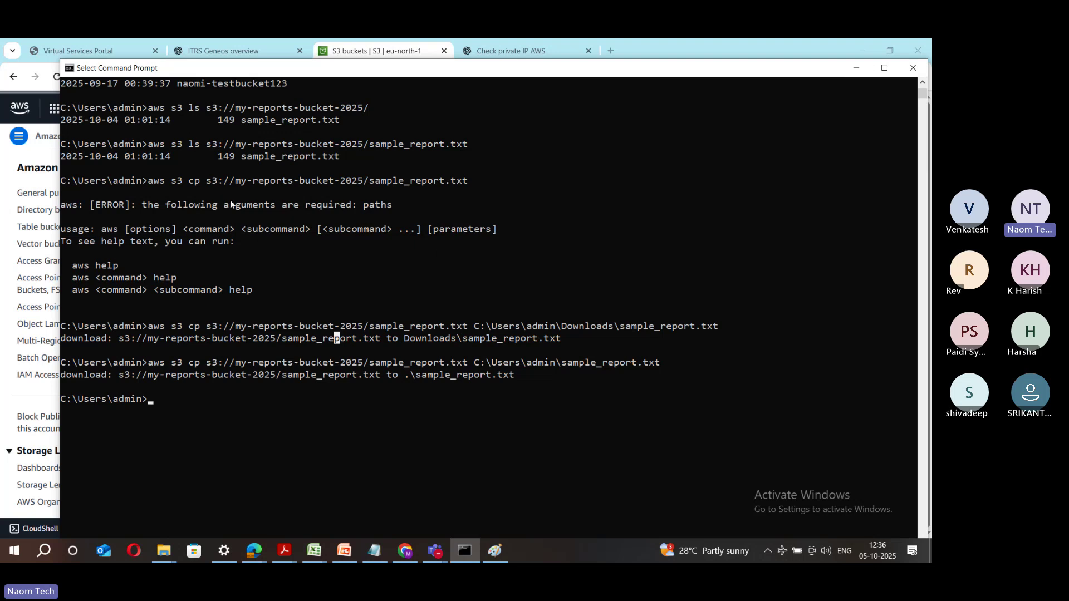
{"action": "scroll", "coordinate": [230, 200], "scroll_direction": "up", "scroll_amount": 6}
{"action": "scroll", "coordinate": [201, 221], "scroll_direction": "up", "scroll_amount": 3}
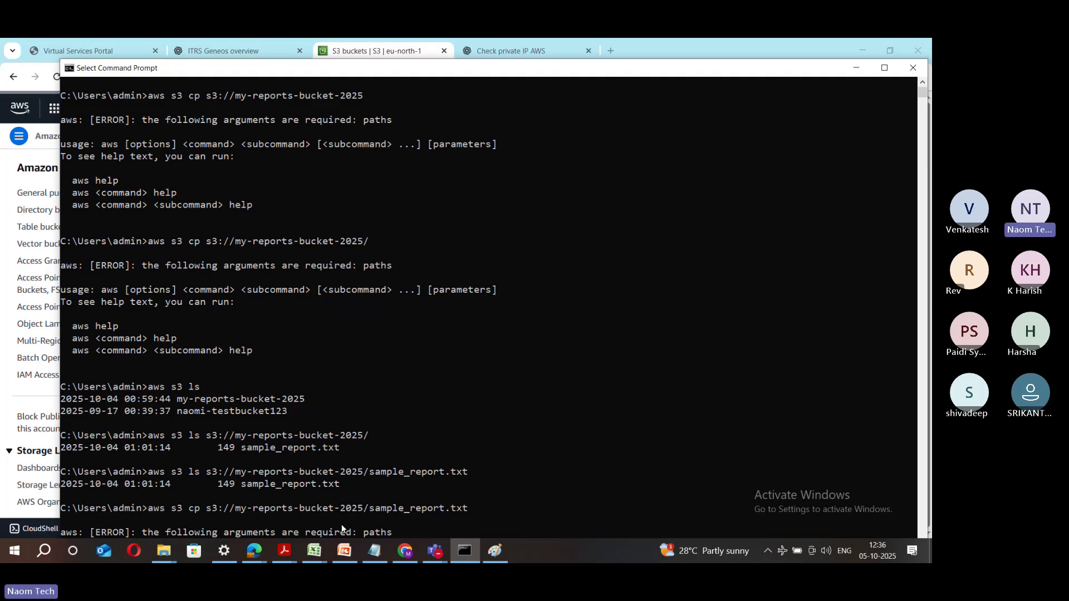
{"action": "left_click", "coordinate": [344, 550]}
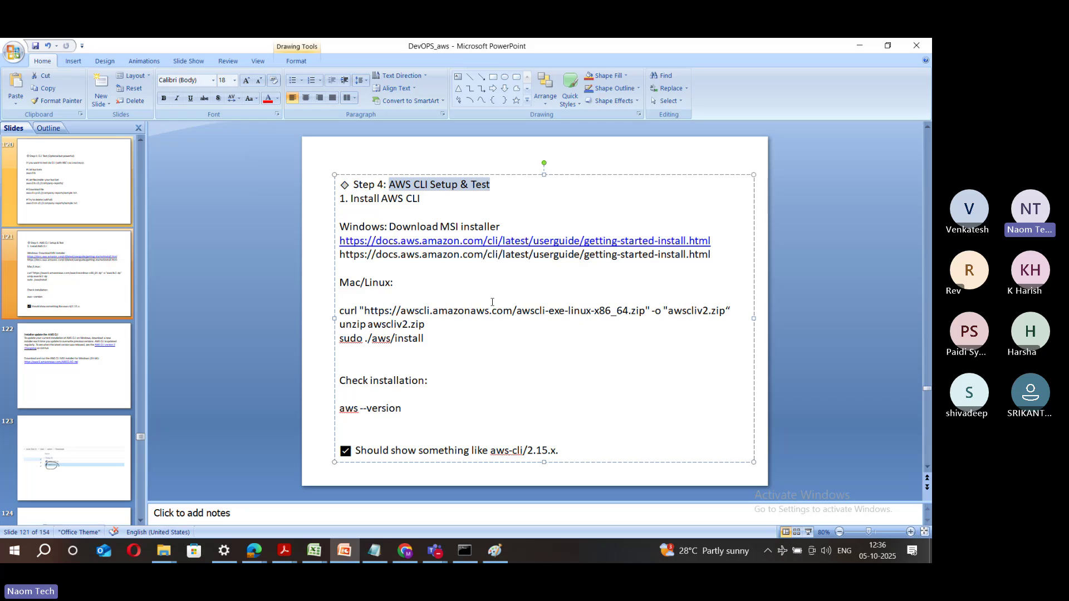
In the Teams meeting, choose Stop recording under More > Record and transcribe.
{"action": "left_click", "coordinate": [435, 551]}
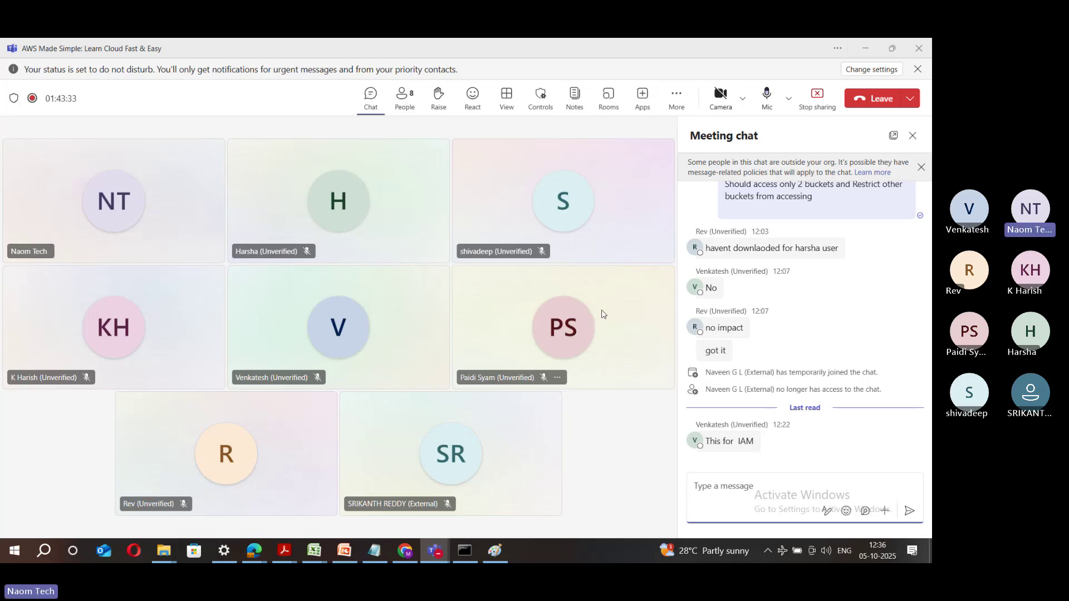
{"action": "left_click", "coordinate": [676, 98]}
{"action": "mouse_move", "coordinate": [695, 132]}
{"action": "left_click", "coordinate": [618, 136]}
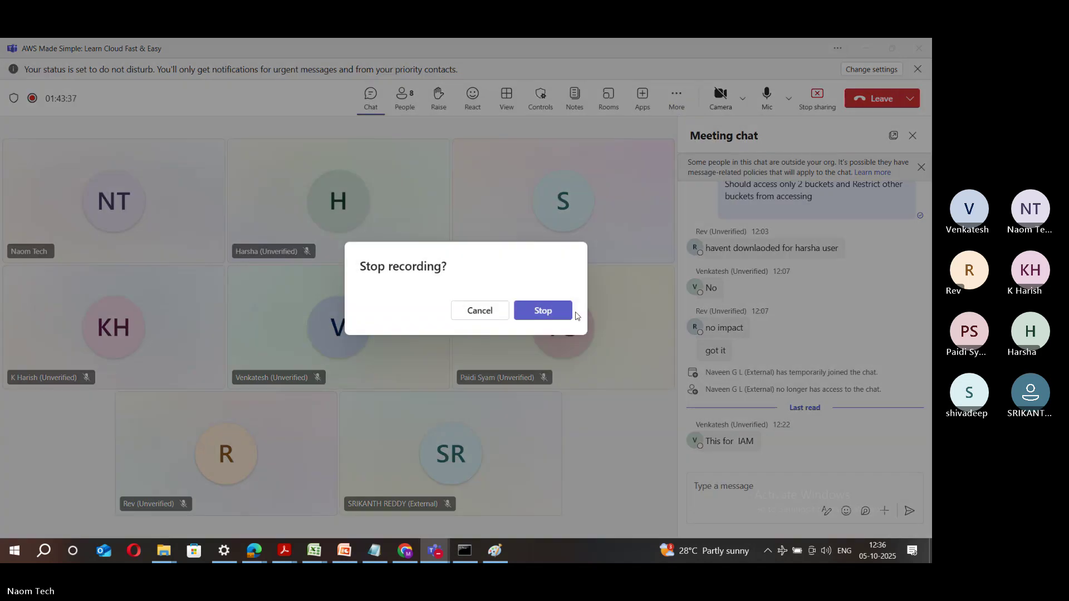